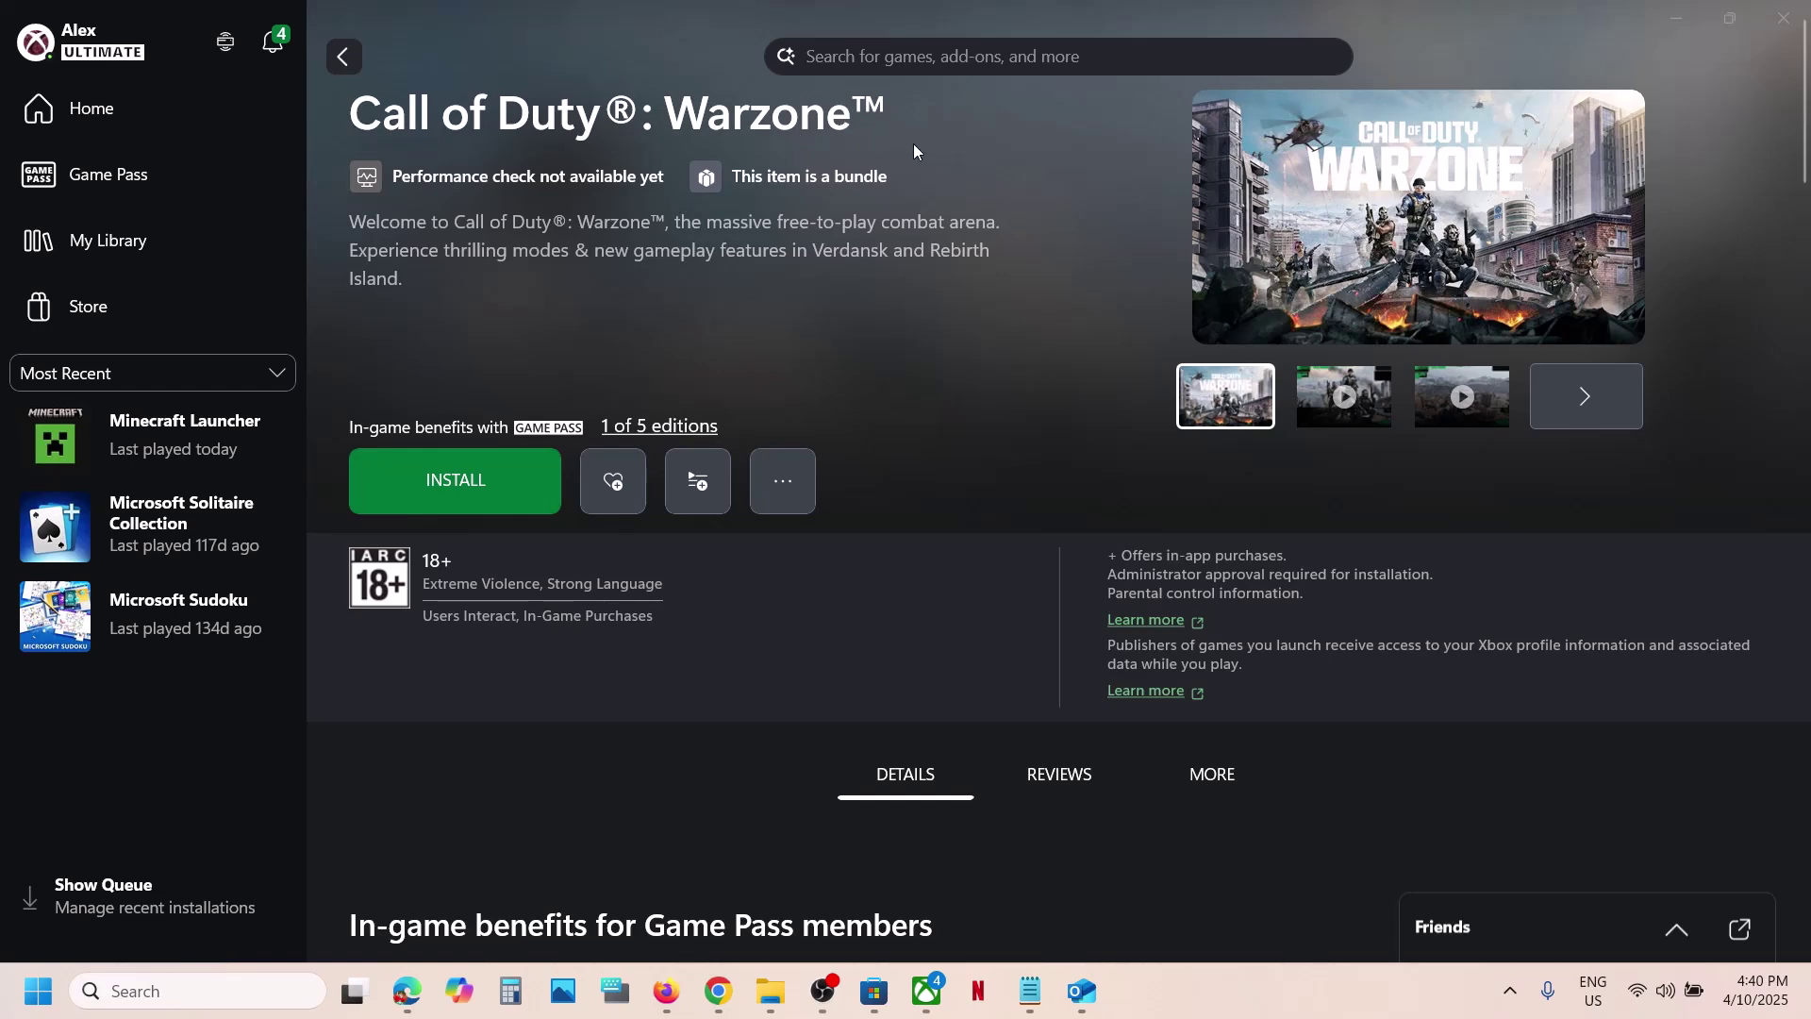
# - Cycle past the Store and Xbox app Warzone pages to show the 'Game not installing' Word notes
pyautogui.click(868, 1001)
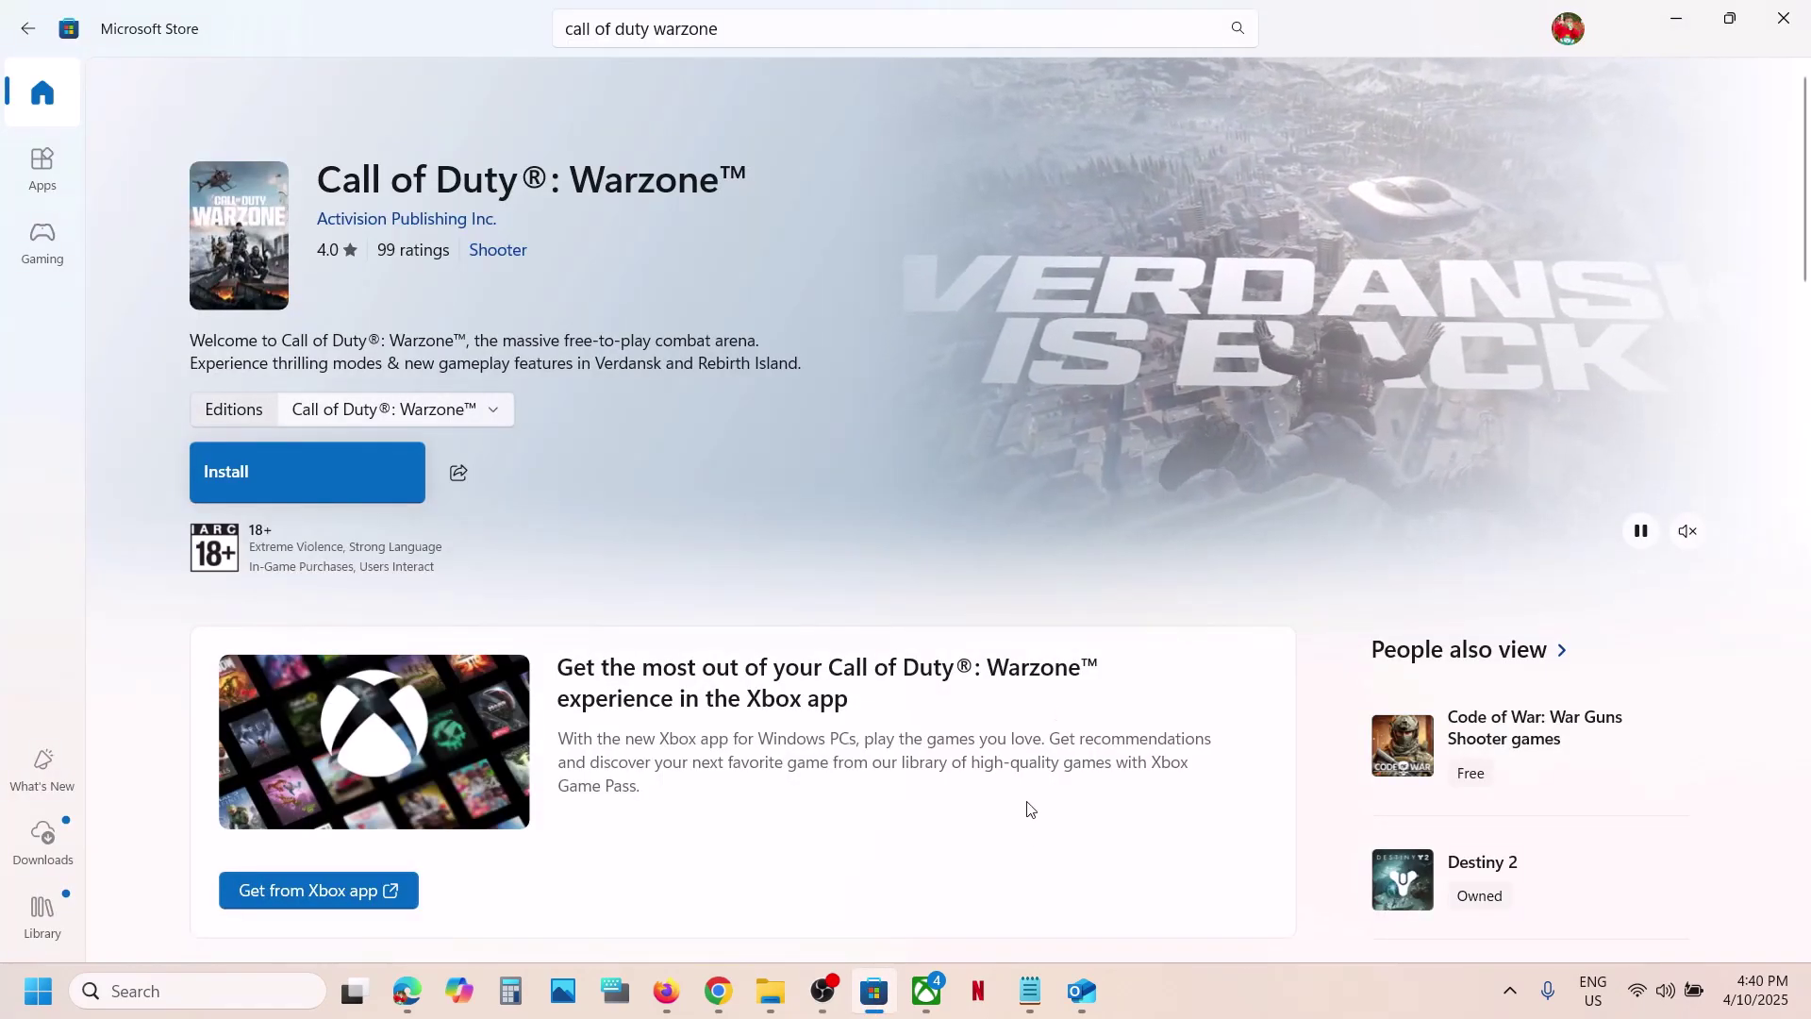
pyautogui.click(929, 988)
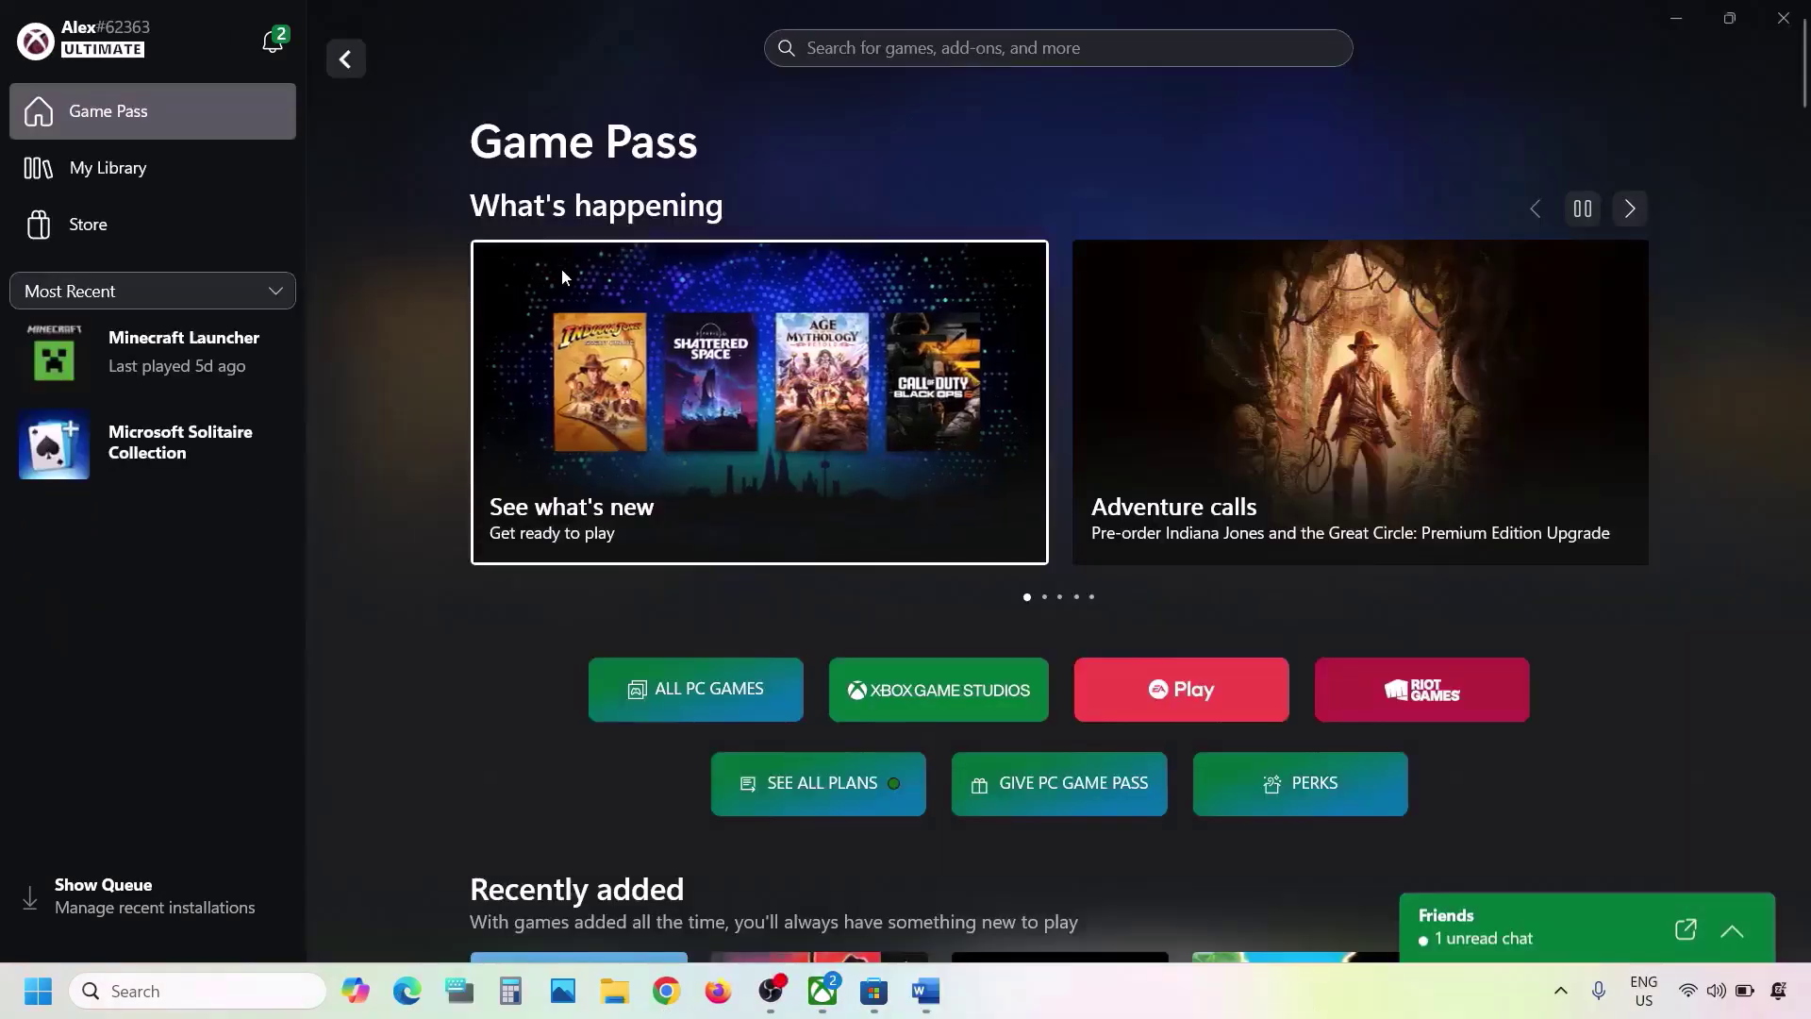
pyautogui.click(926, 990)
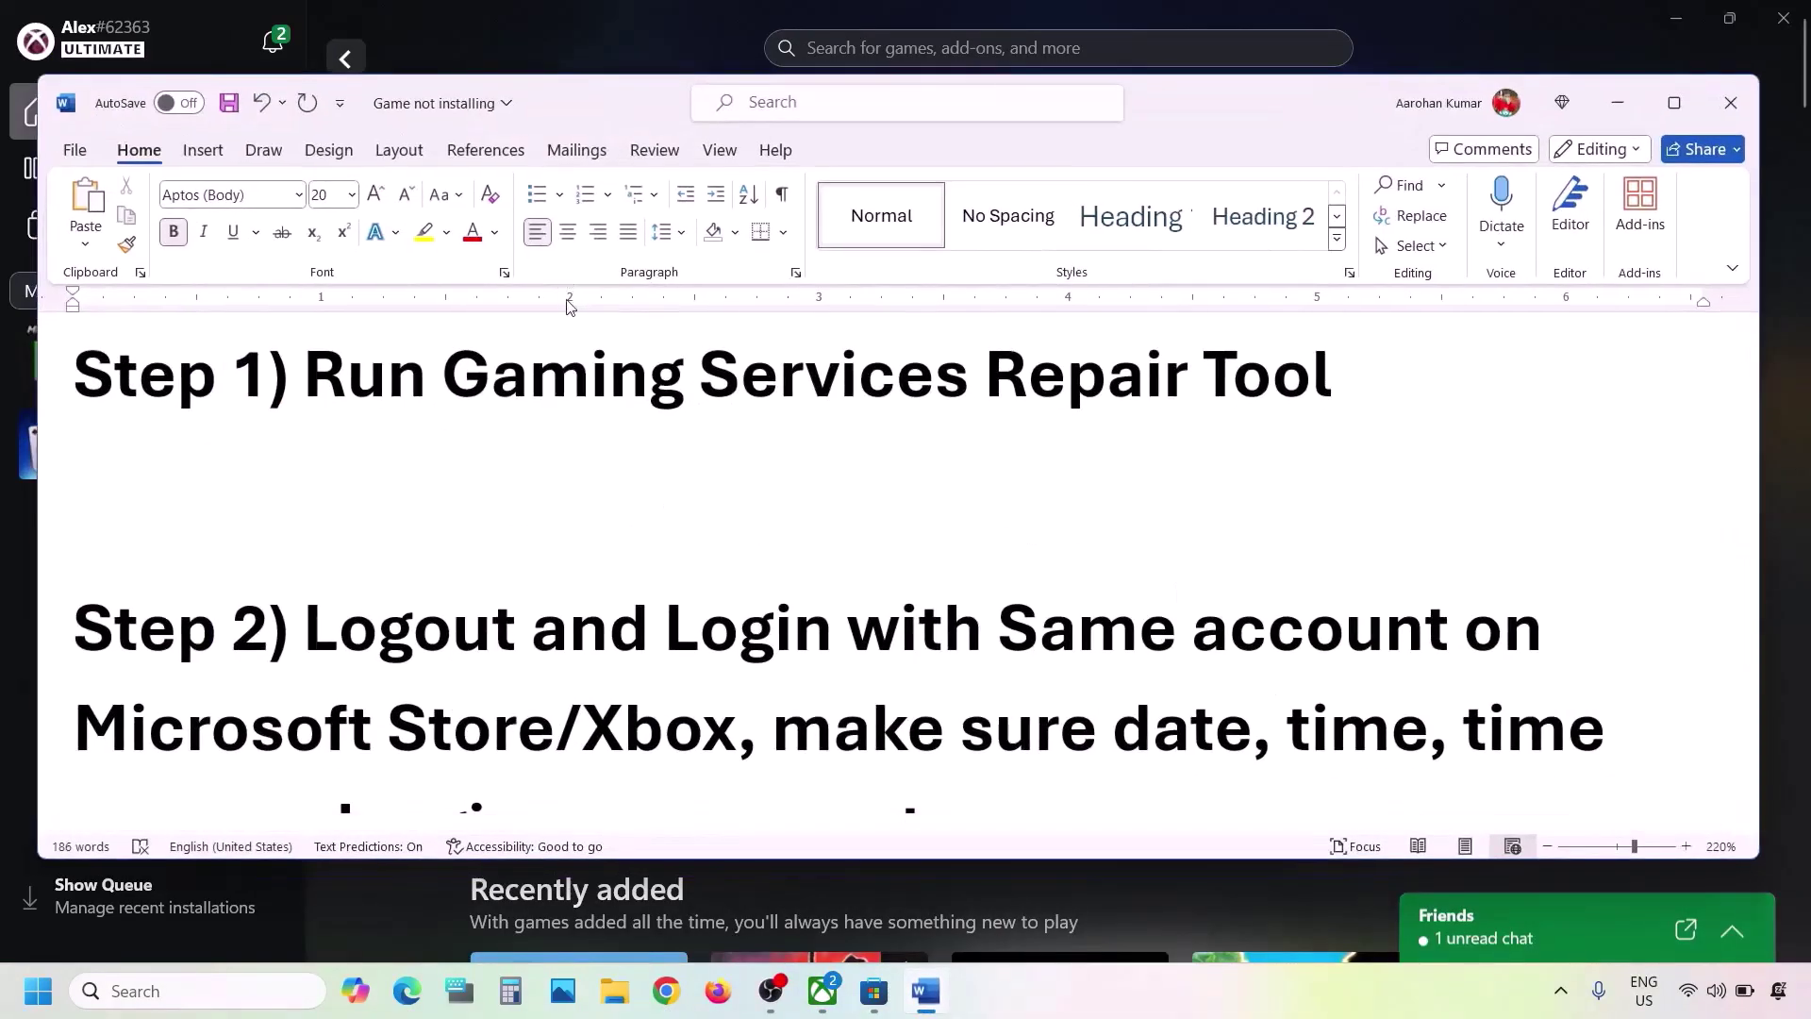
# - Run the Xbox app's Gaming Services Repair Tool from Support and close the completed results
pyautogui.click(434, 3)
pyautogui.click(196, 42)
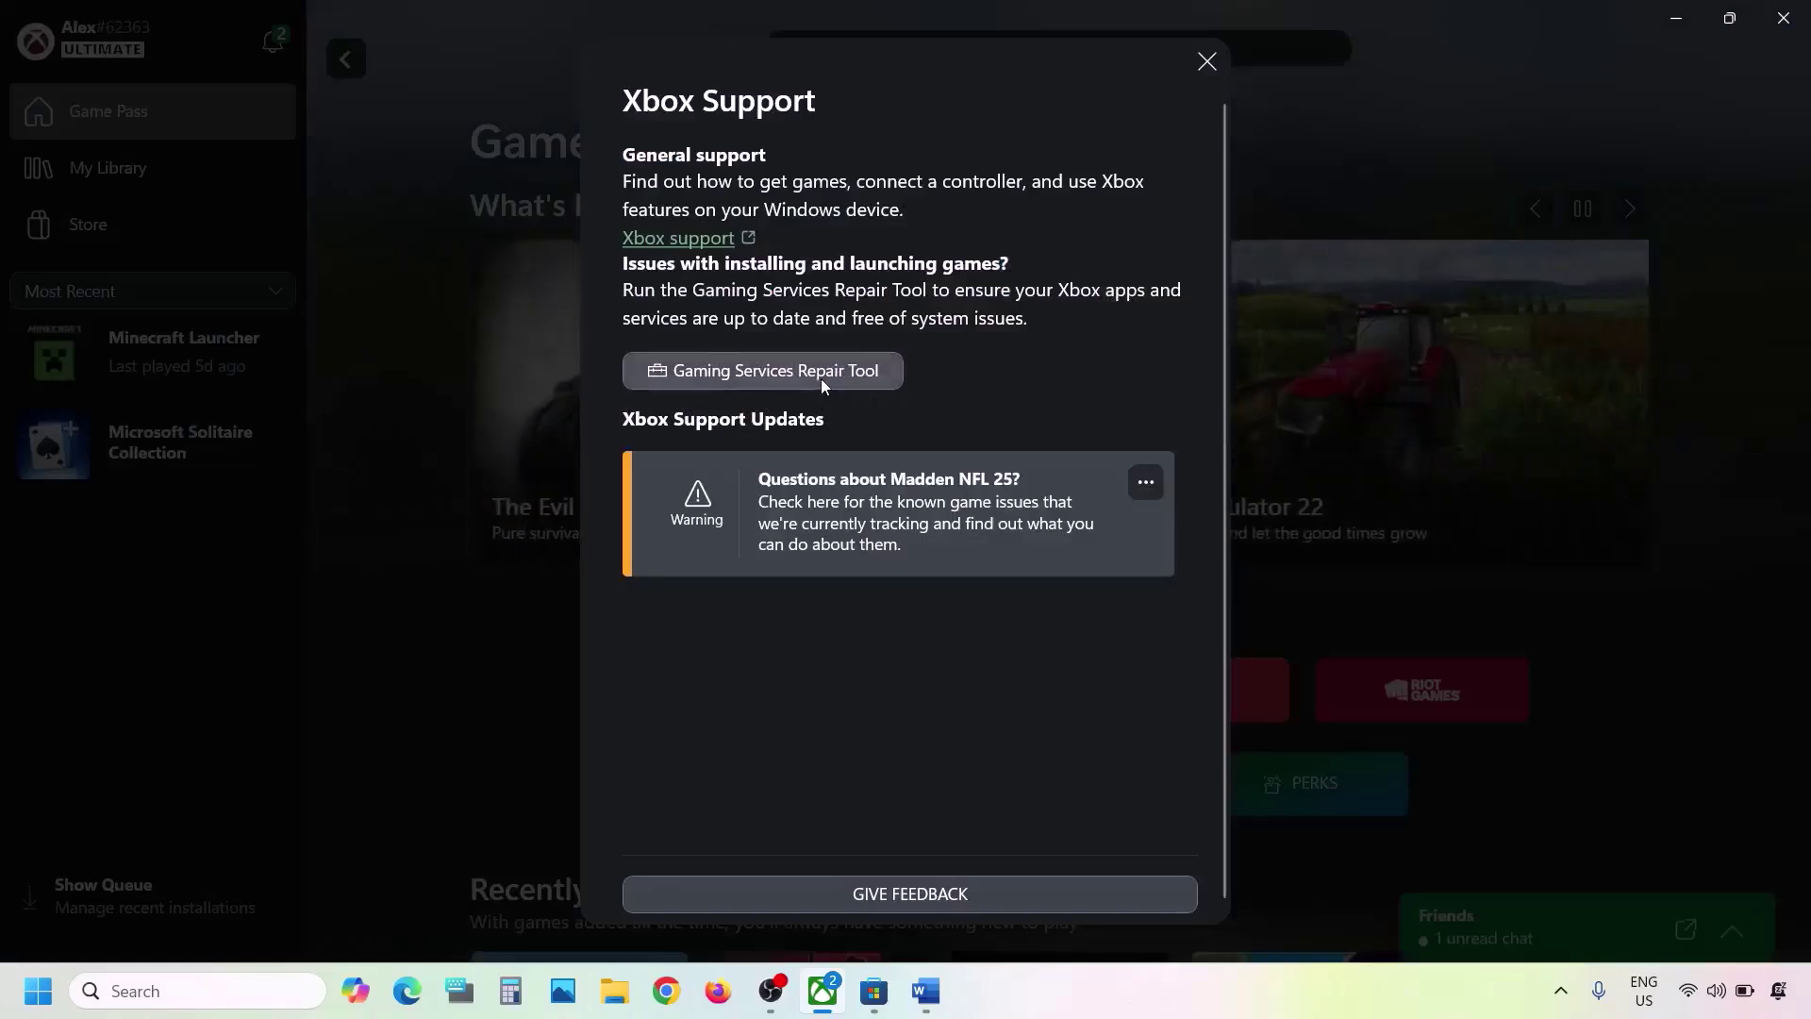
pyautogui.click(819, 378)
pyautogui.click(1161, 639)
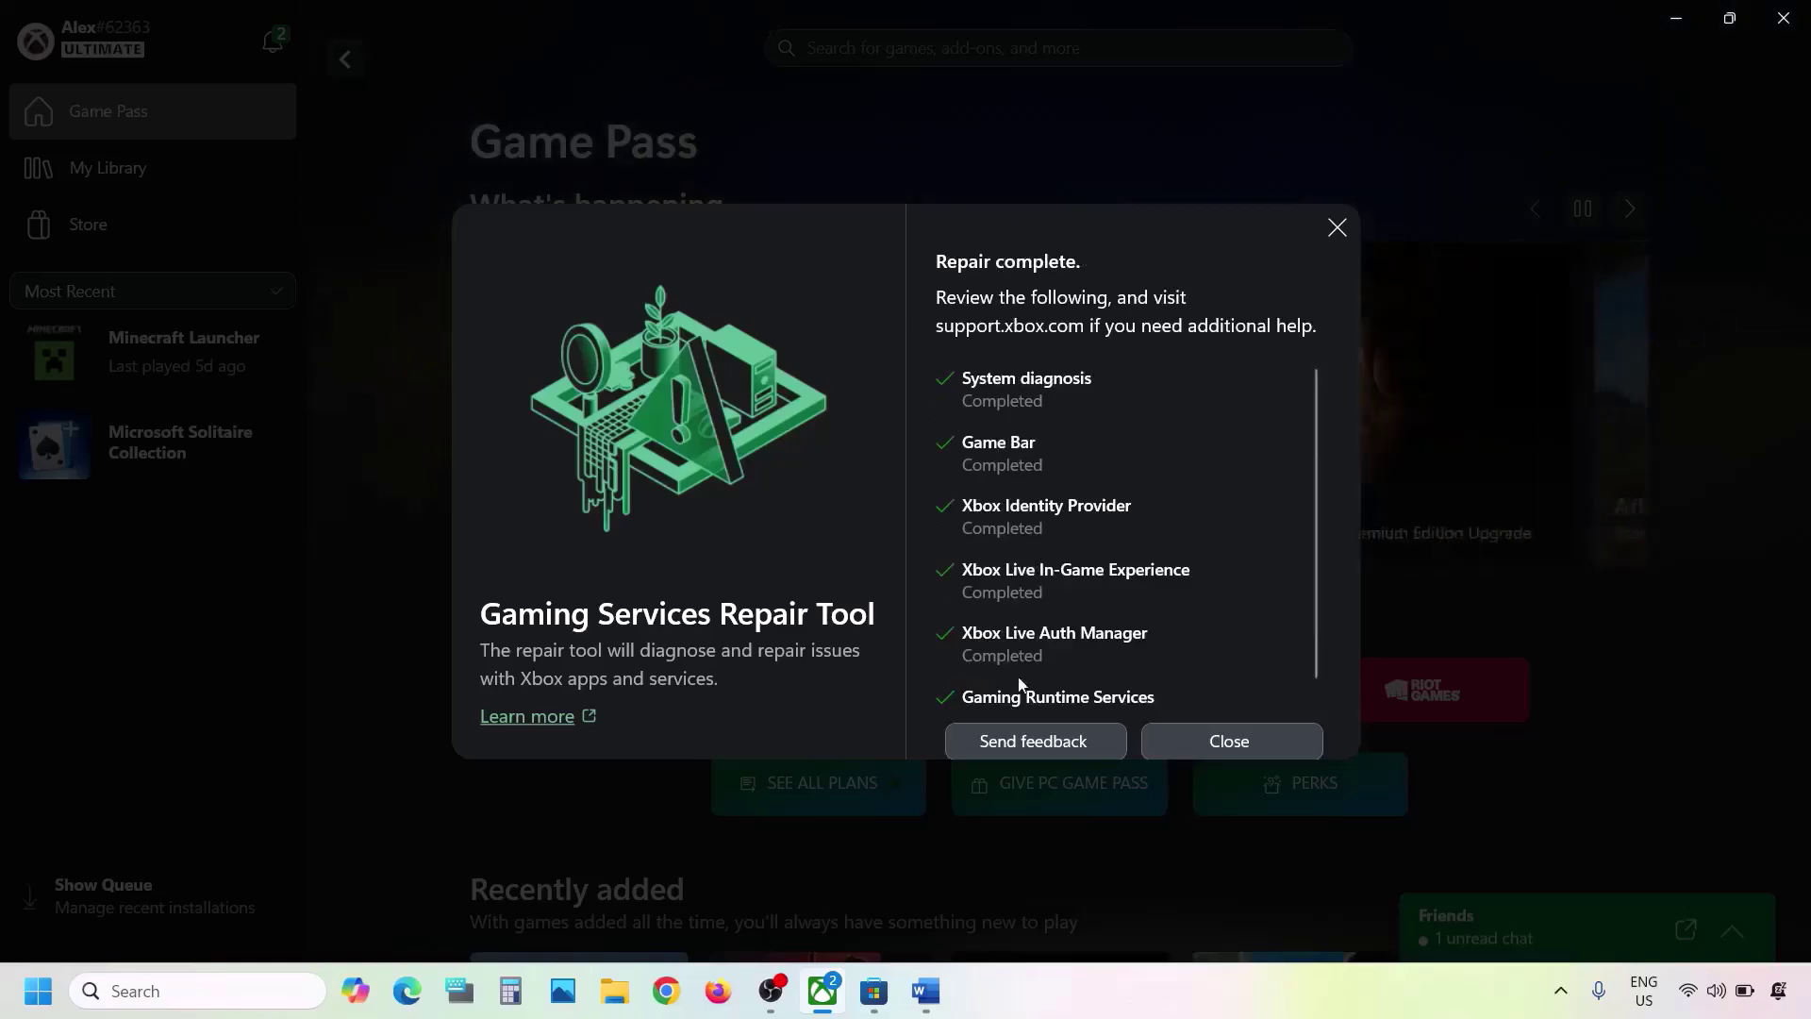
pyautogui.click(1180, 745)
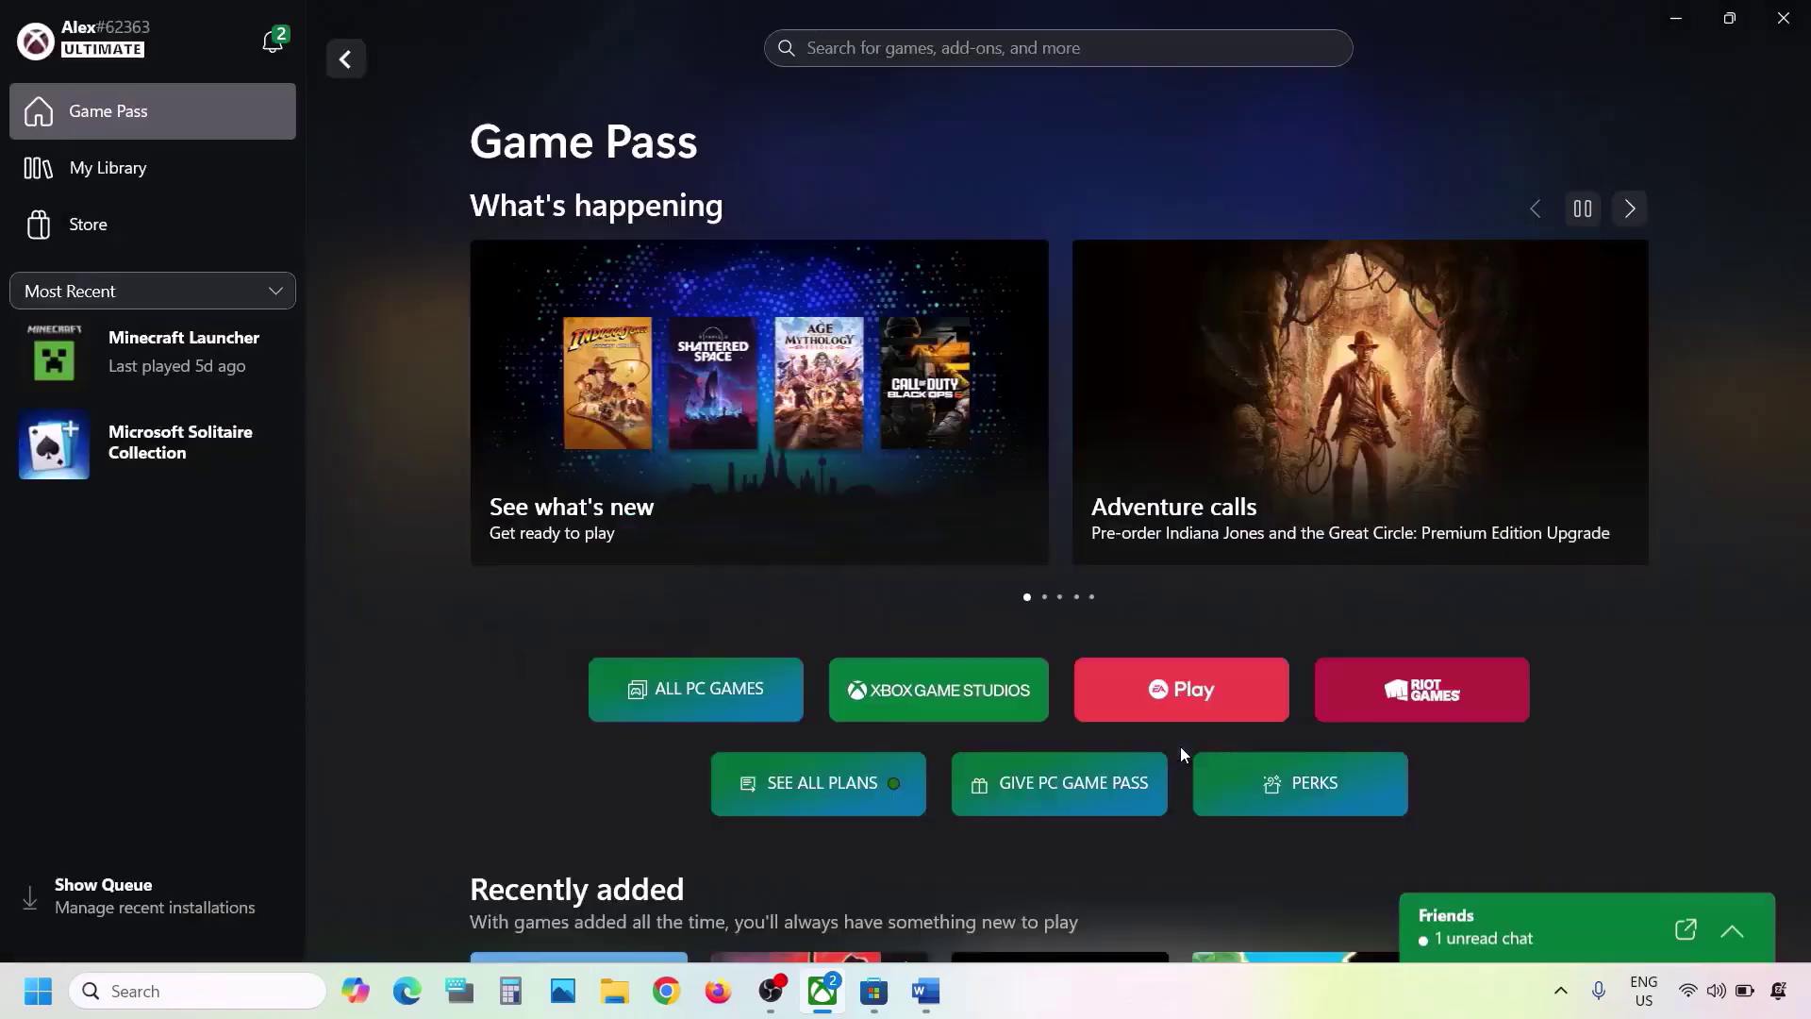
pyautogui.click(925, 990)
# - Search Chrome for 'Gaming Services Repair Tool', copied from the Word notes
pyautogui.moveTo(1352, 384); pyautogui.dragTo(442, 377)
pyautogui.hotkey('ctrl', 'c')
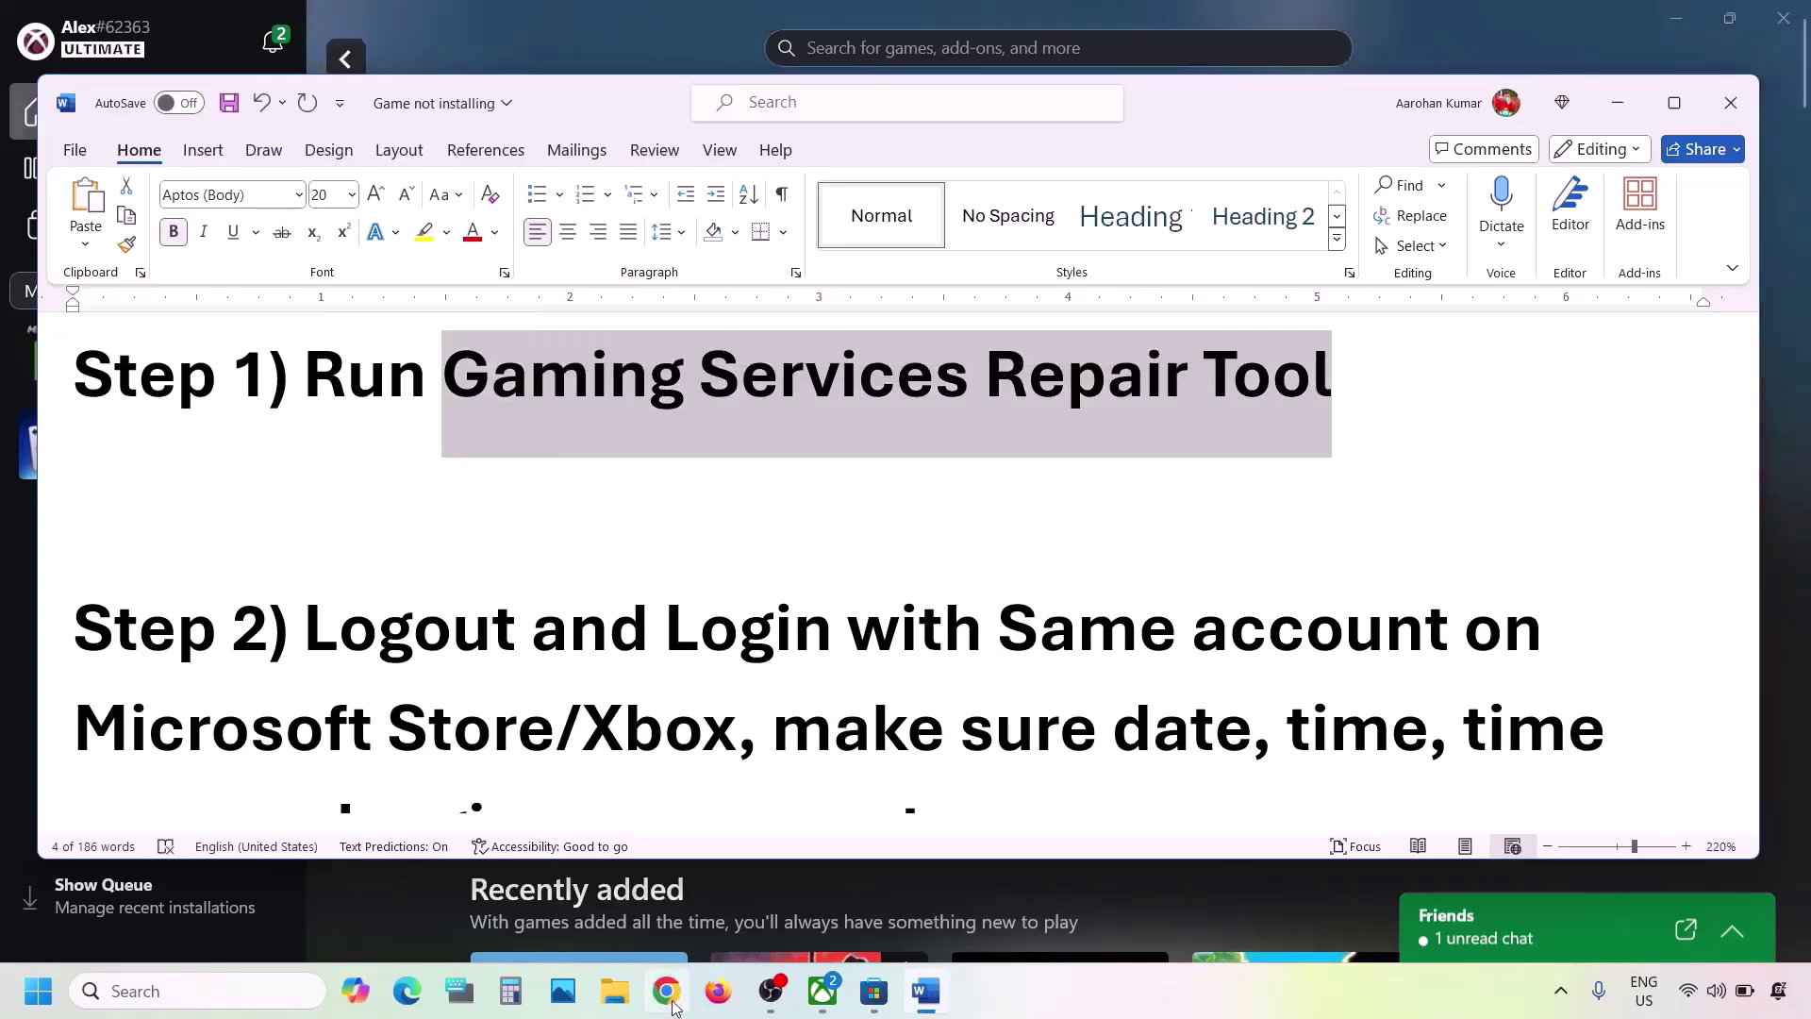
pyautogui.click(672, 1001)
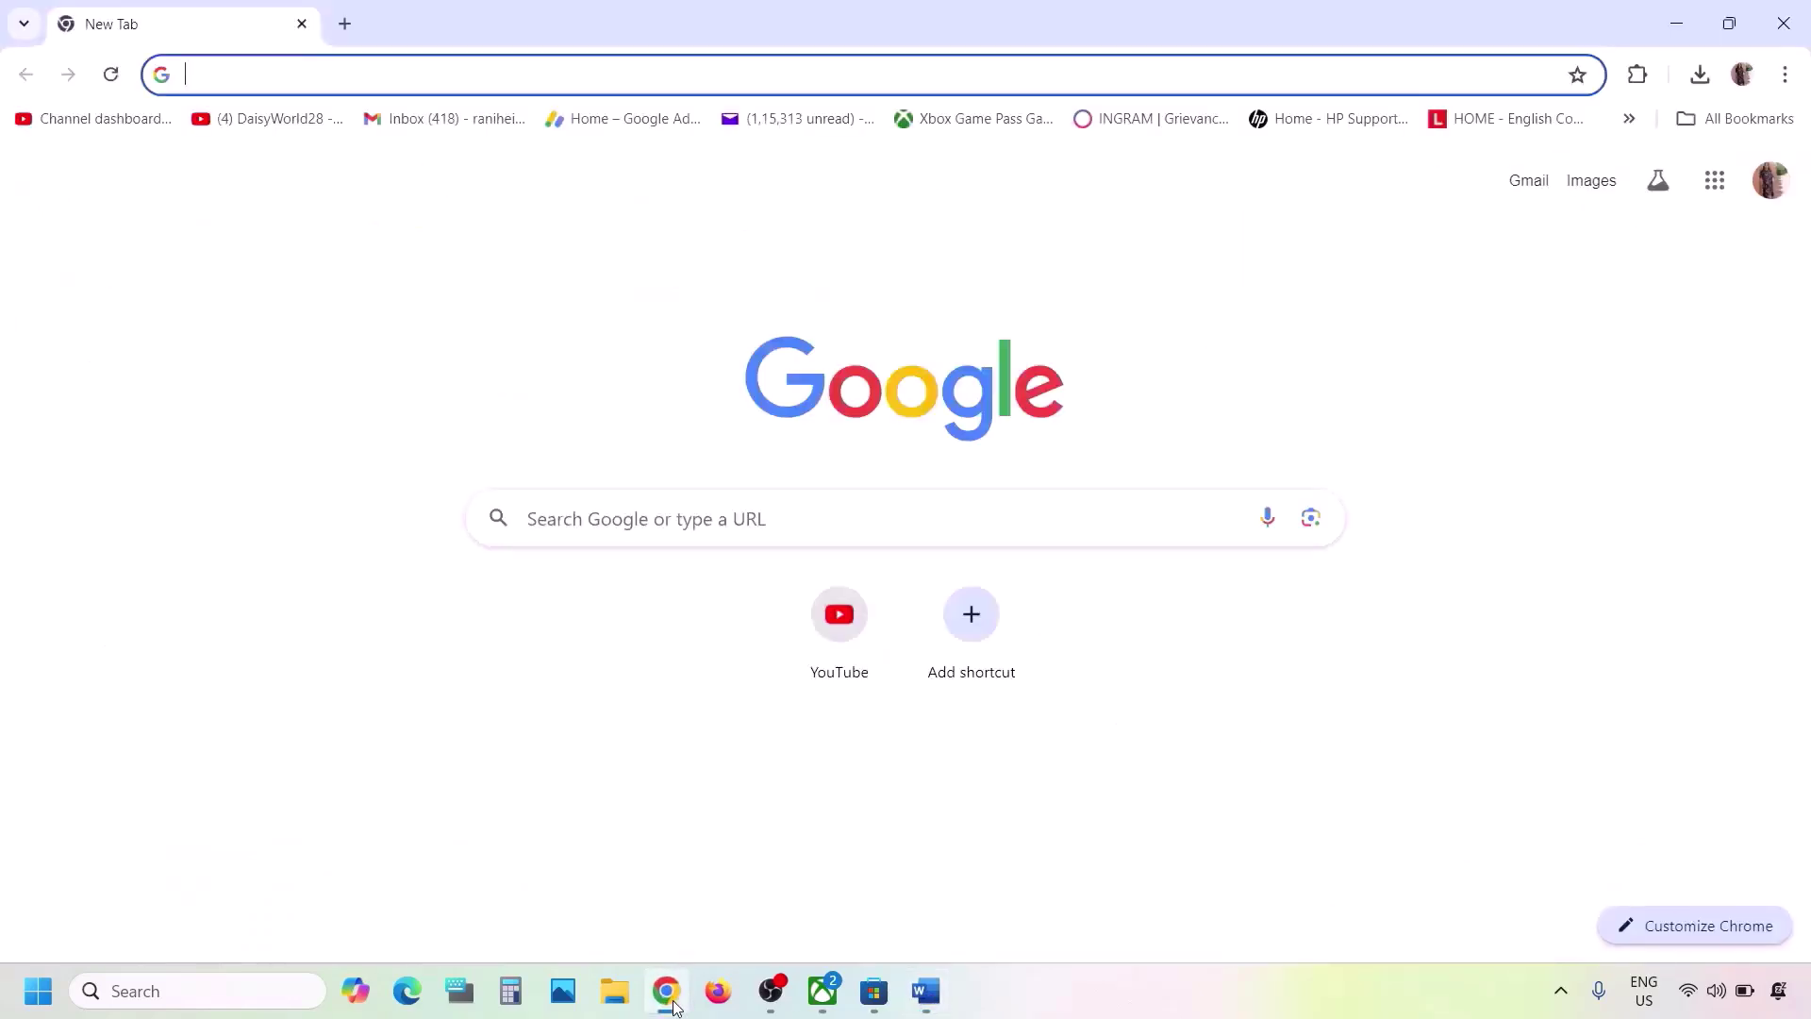
pyautogui.hotkey('ctrl', 'v')
pyautogui.press('Return')
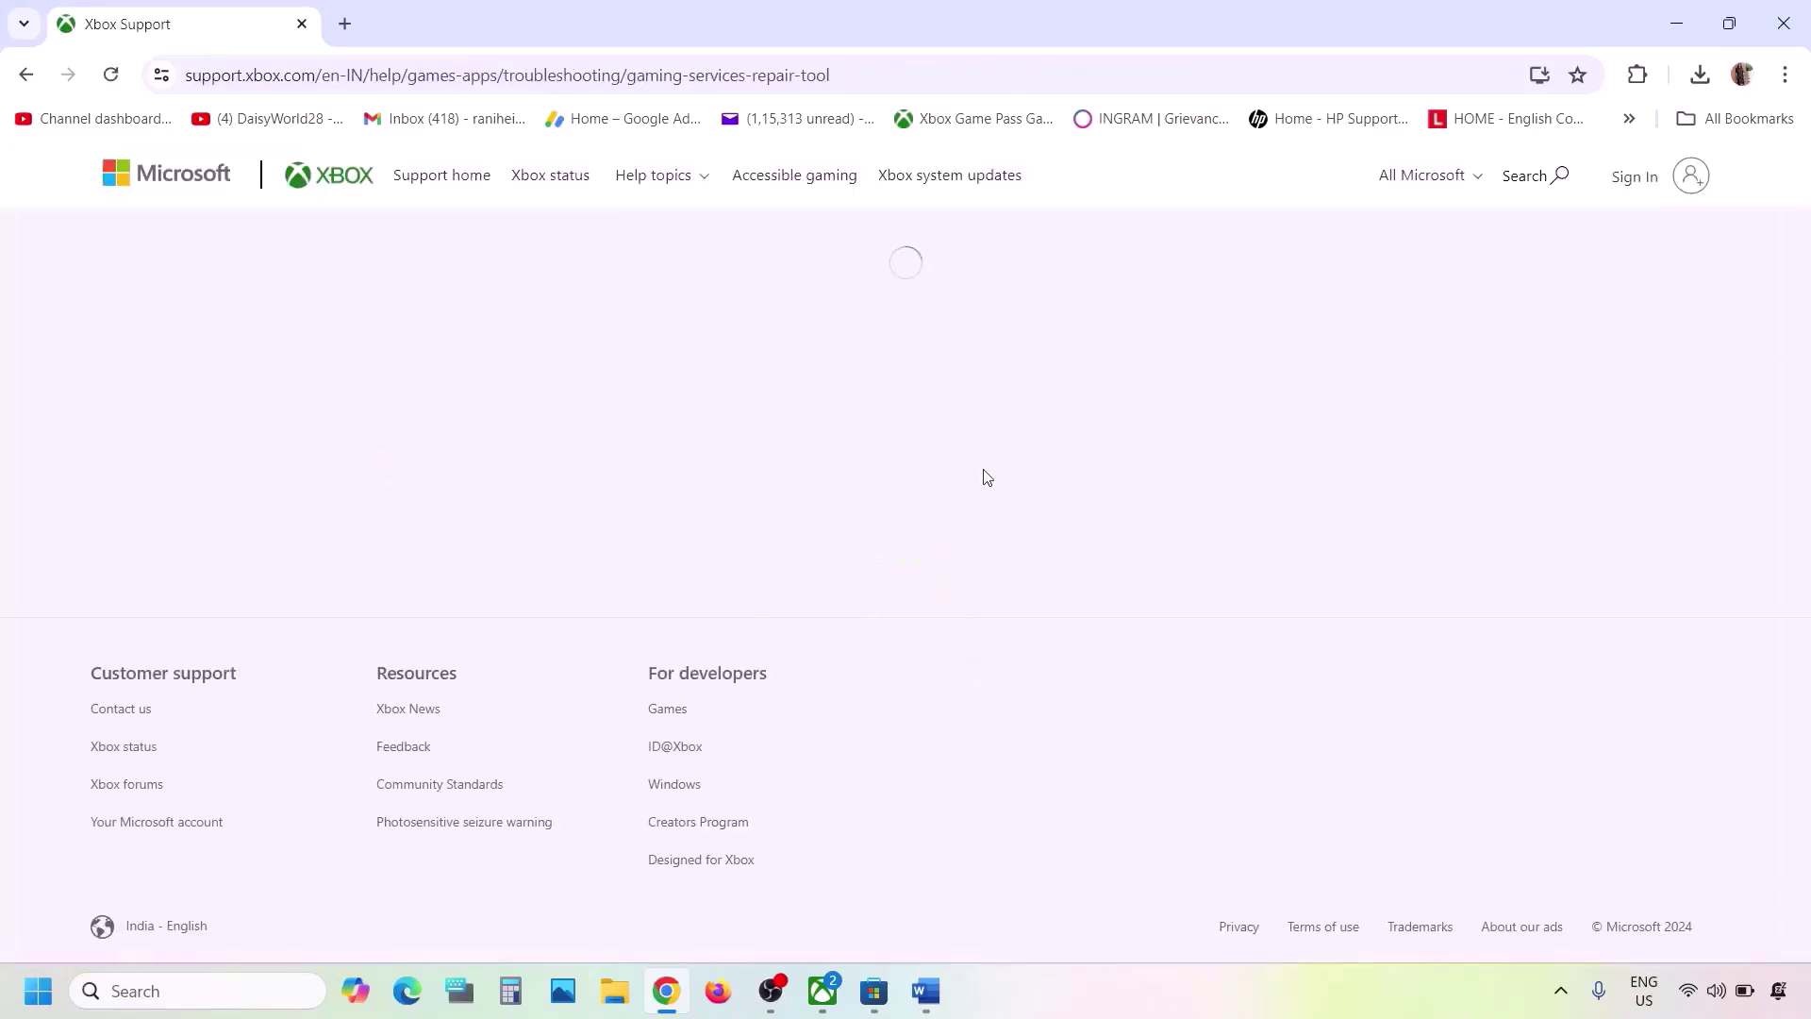
# - Download GamingRepairTool (4).exe from Downloadable version and run it to a 0x0 success
pyautogui.scroll(-3, 431, 697)
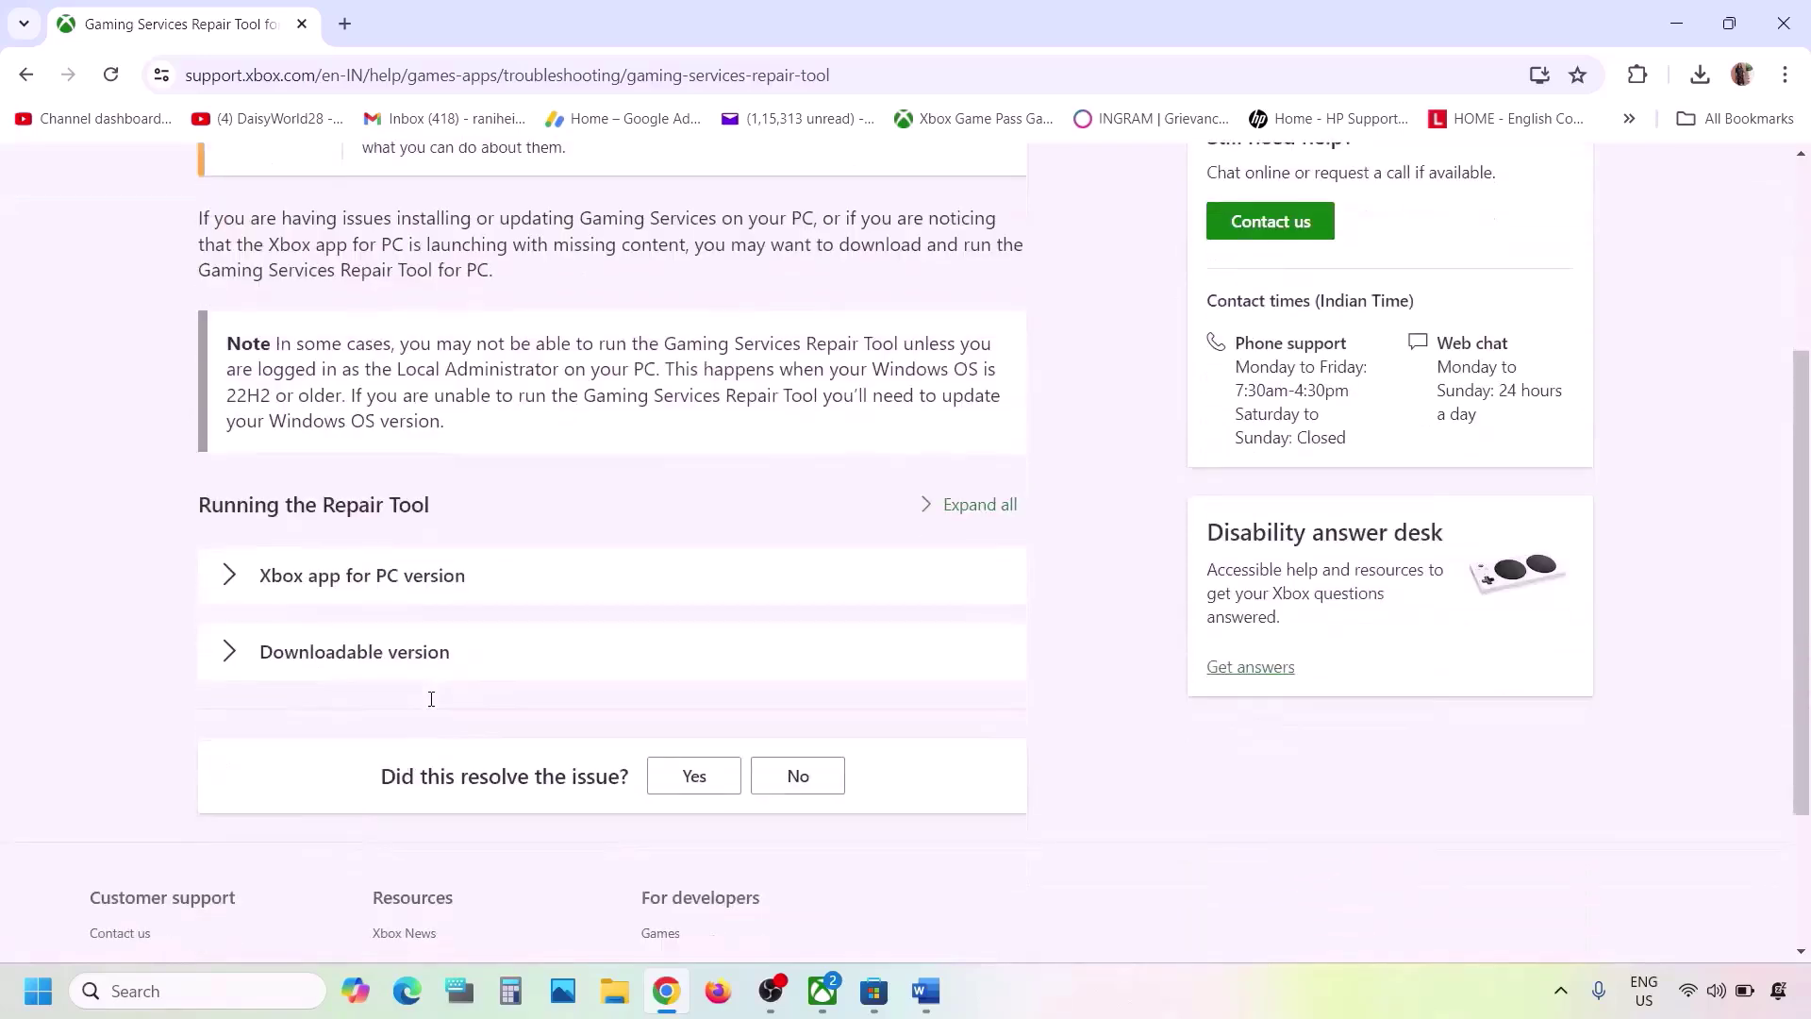
pyautogui.click(341, 651)
pyautogui.scroll(-15, 342, 650)
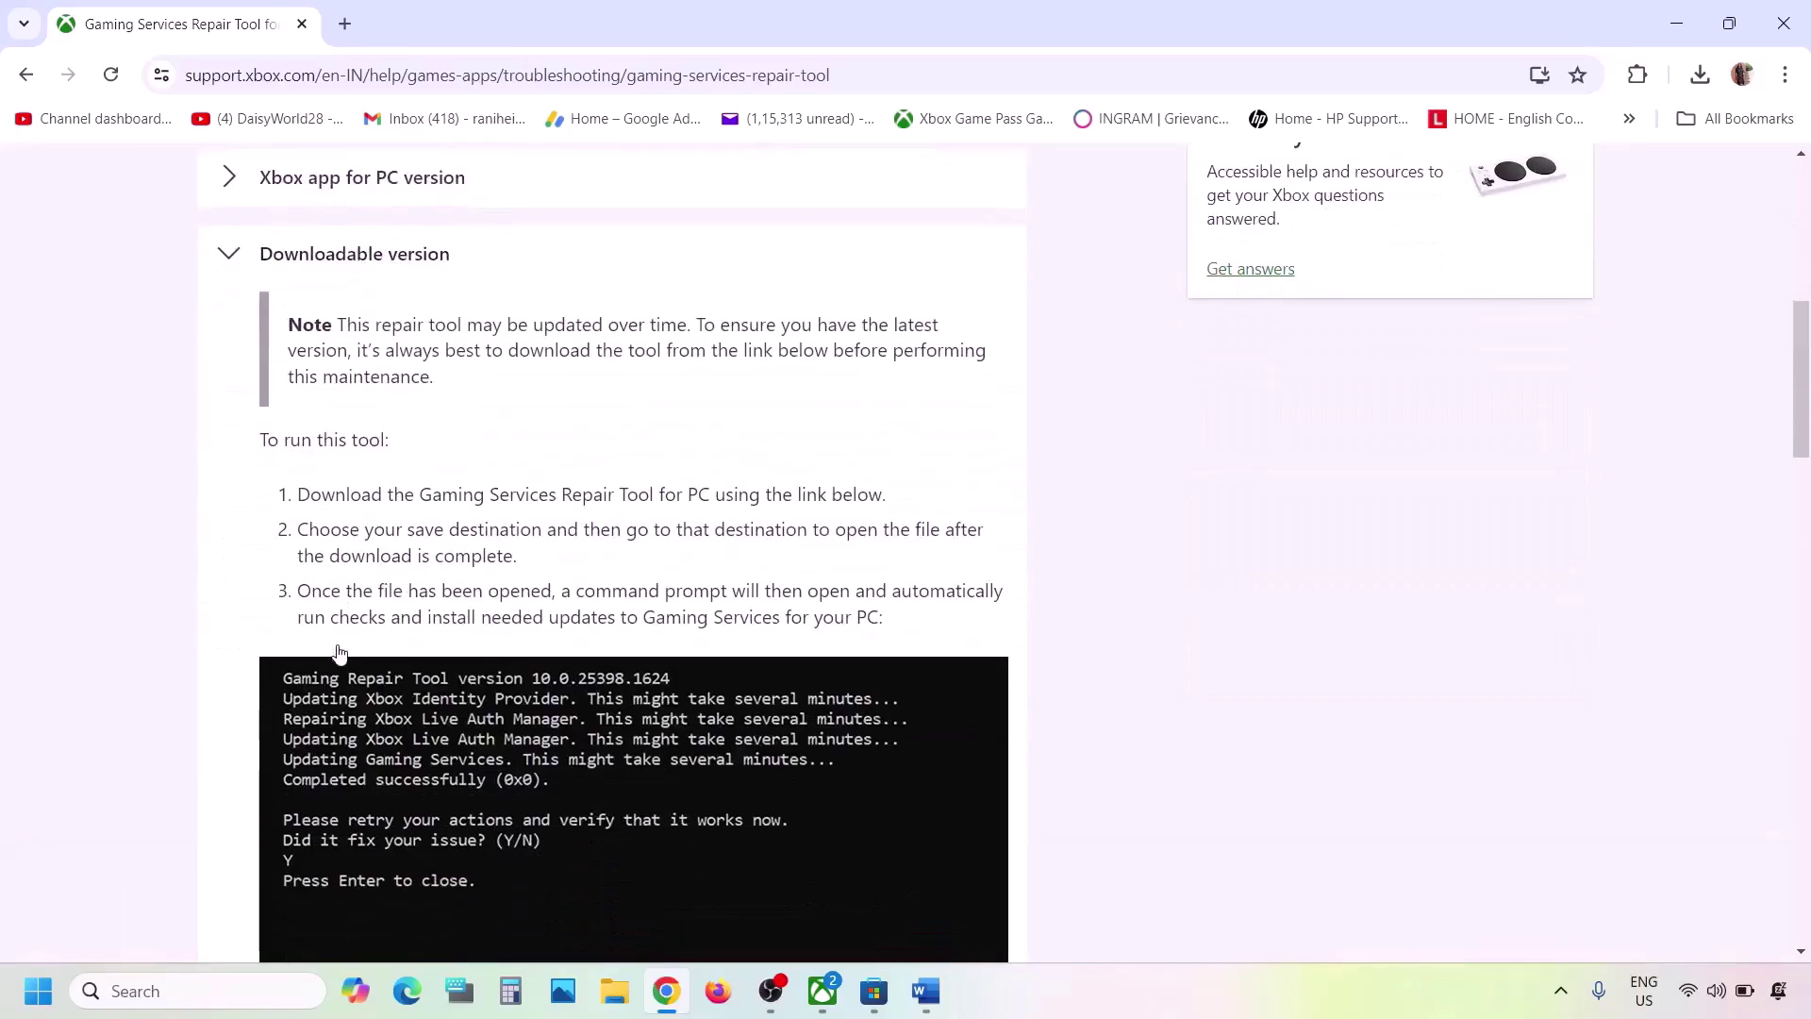
pyautogui.scroll(3, 339, 651)
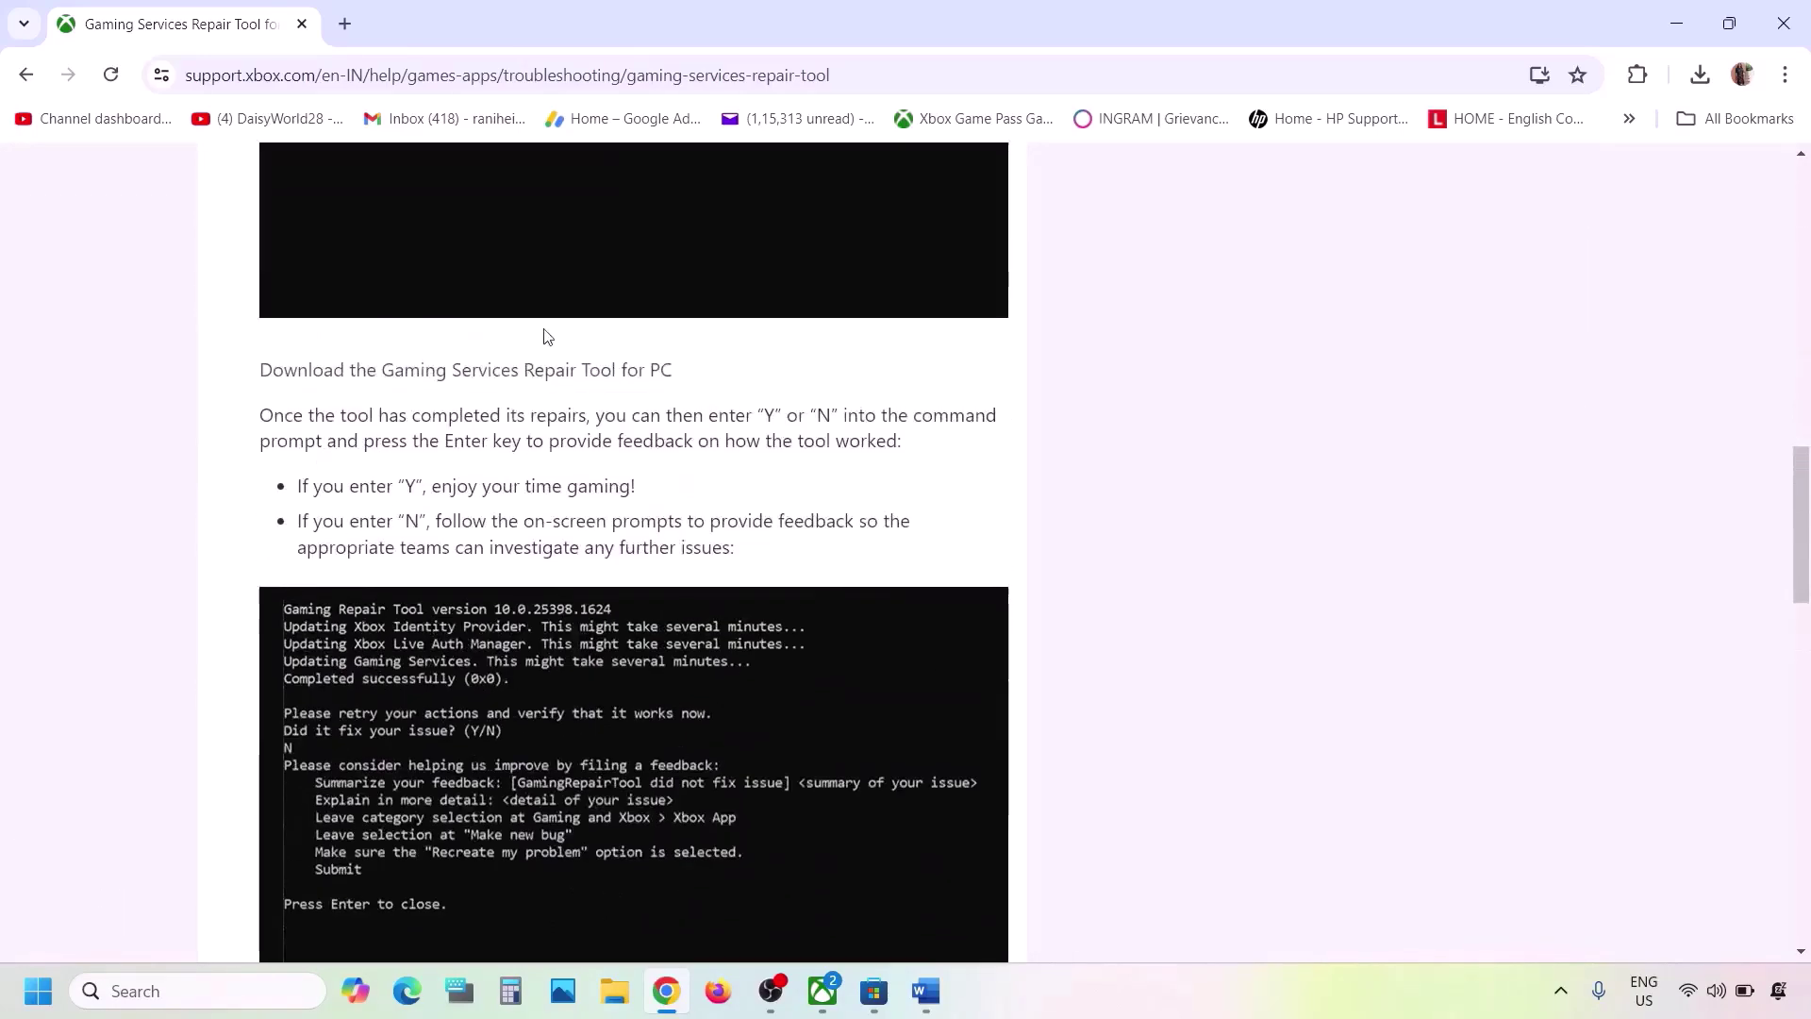
pyautogui.click(478, 384)
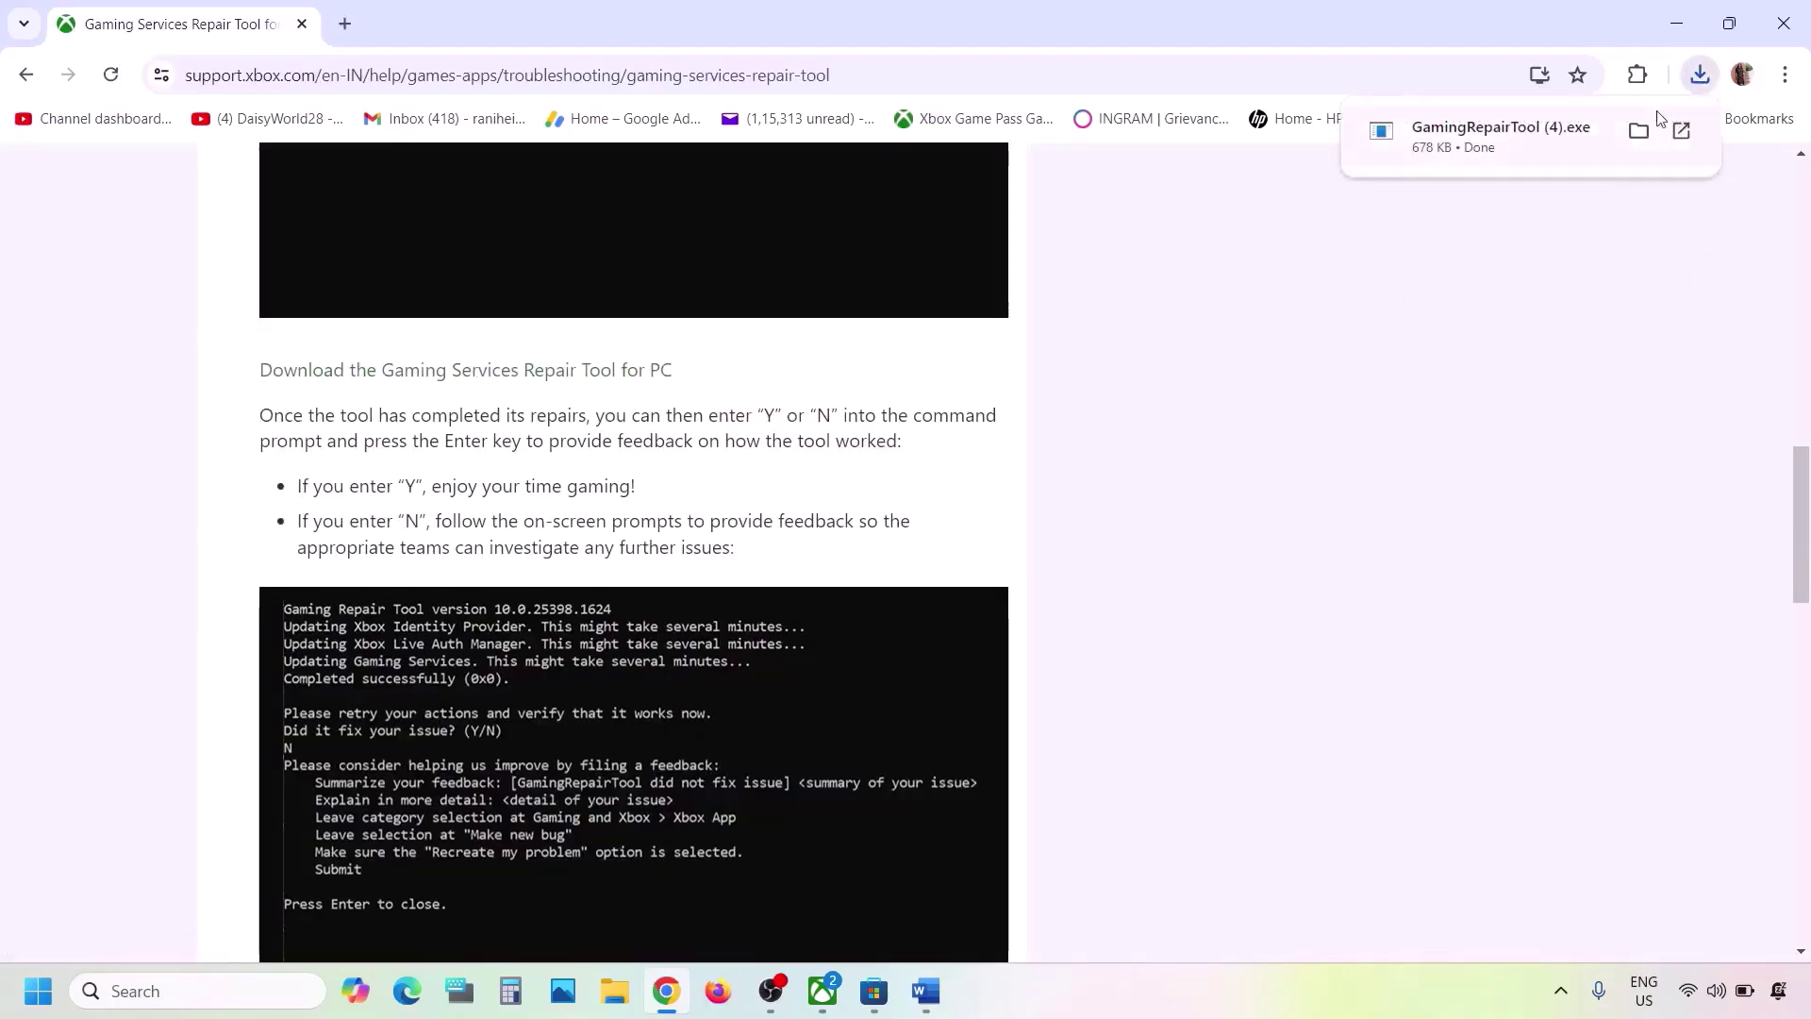
pyautogui.click(1528, 151)
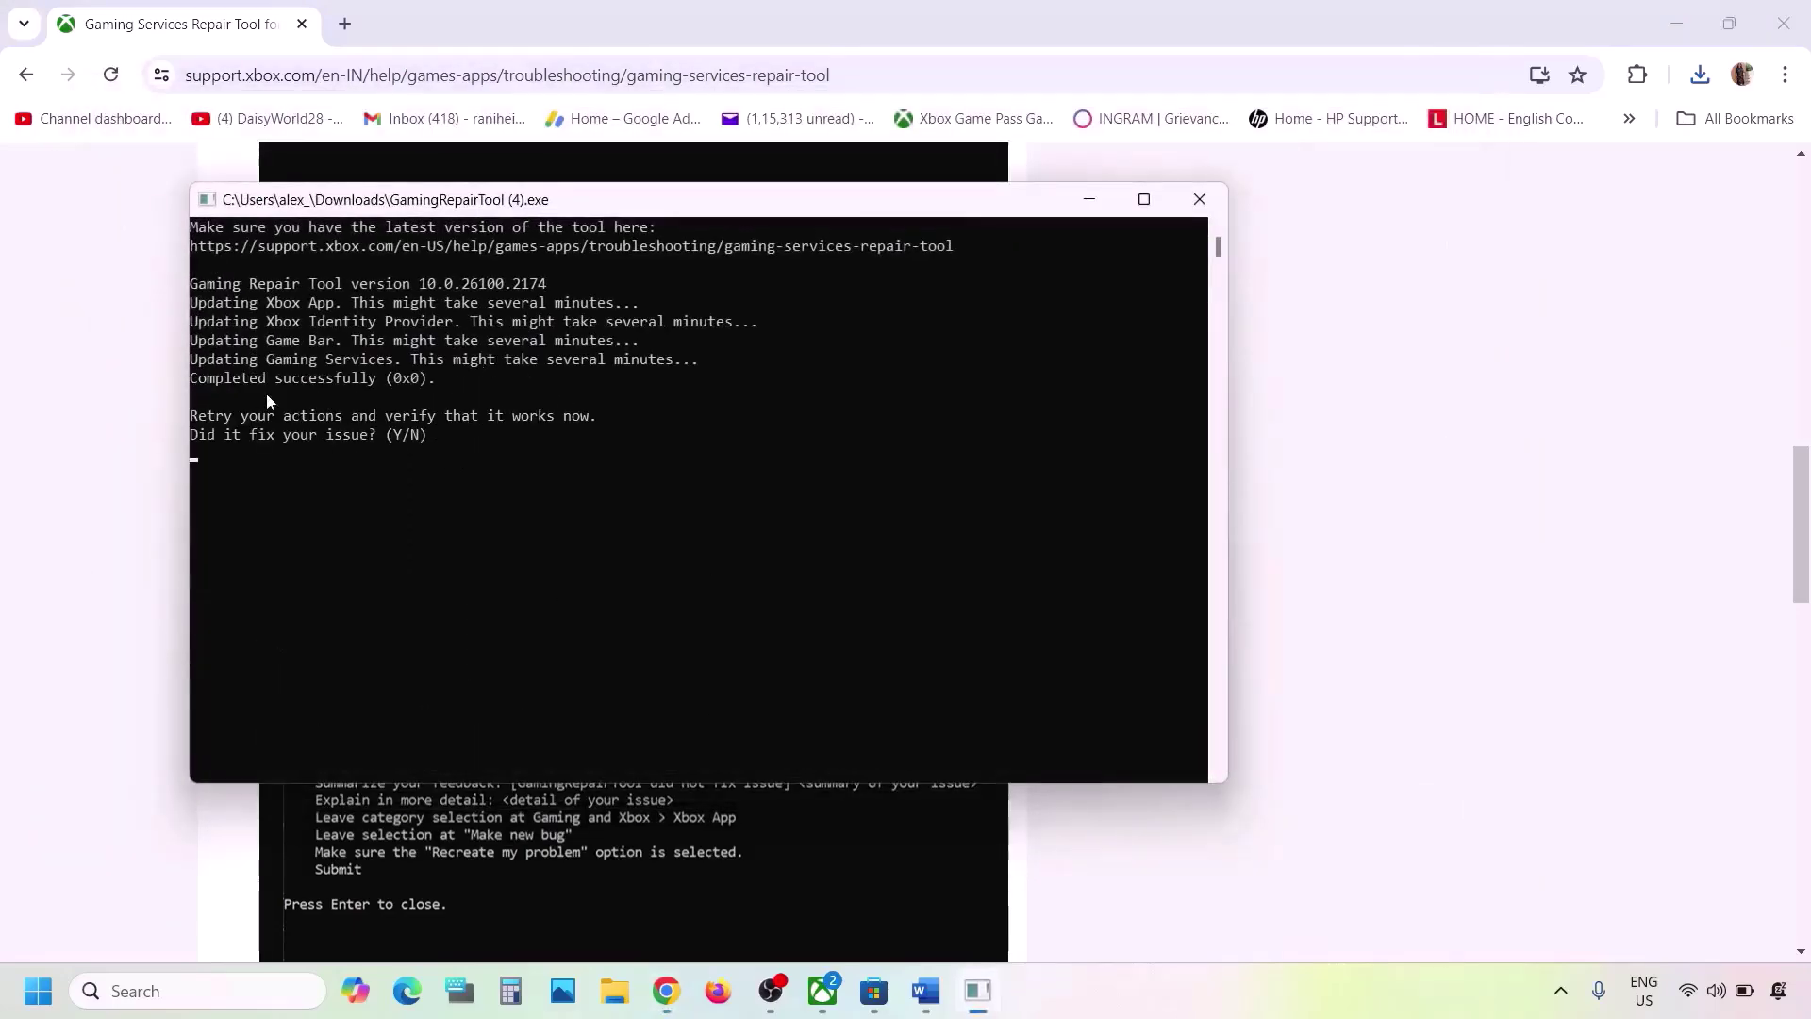
pyautogui.moveTo(214, 378); pyautogui.dragTo(444, 378)
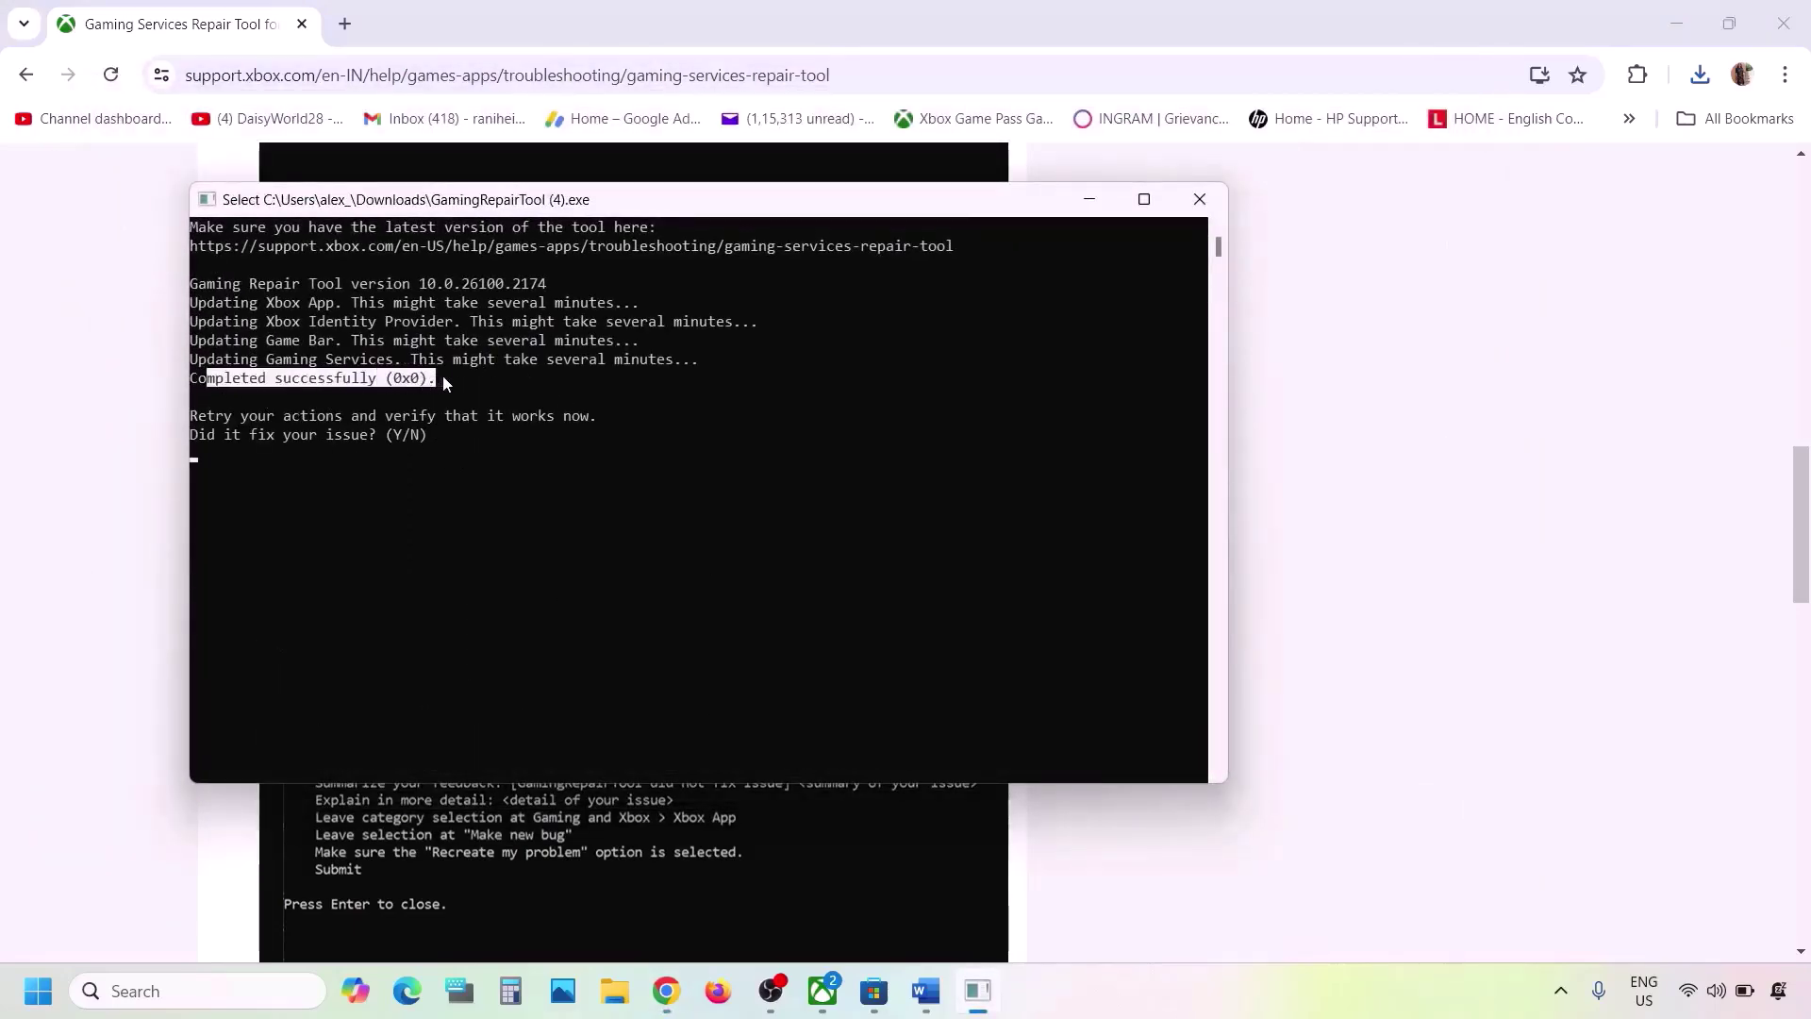
pyautogui.click(1197, 200)
# - Review the Word Step 2 note on signing out and back in, then bring up Microsoft Store
pyautogui.click(925, 990)
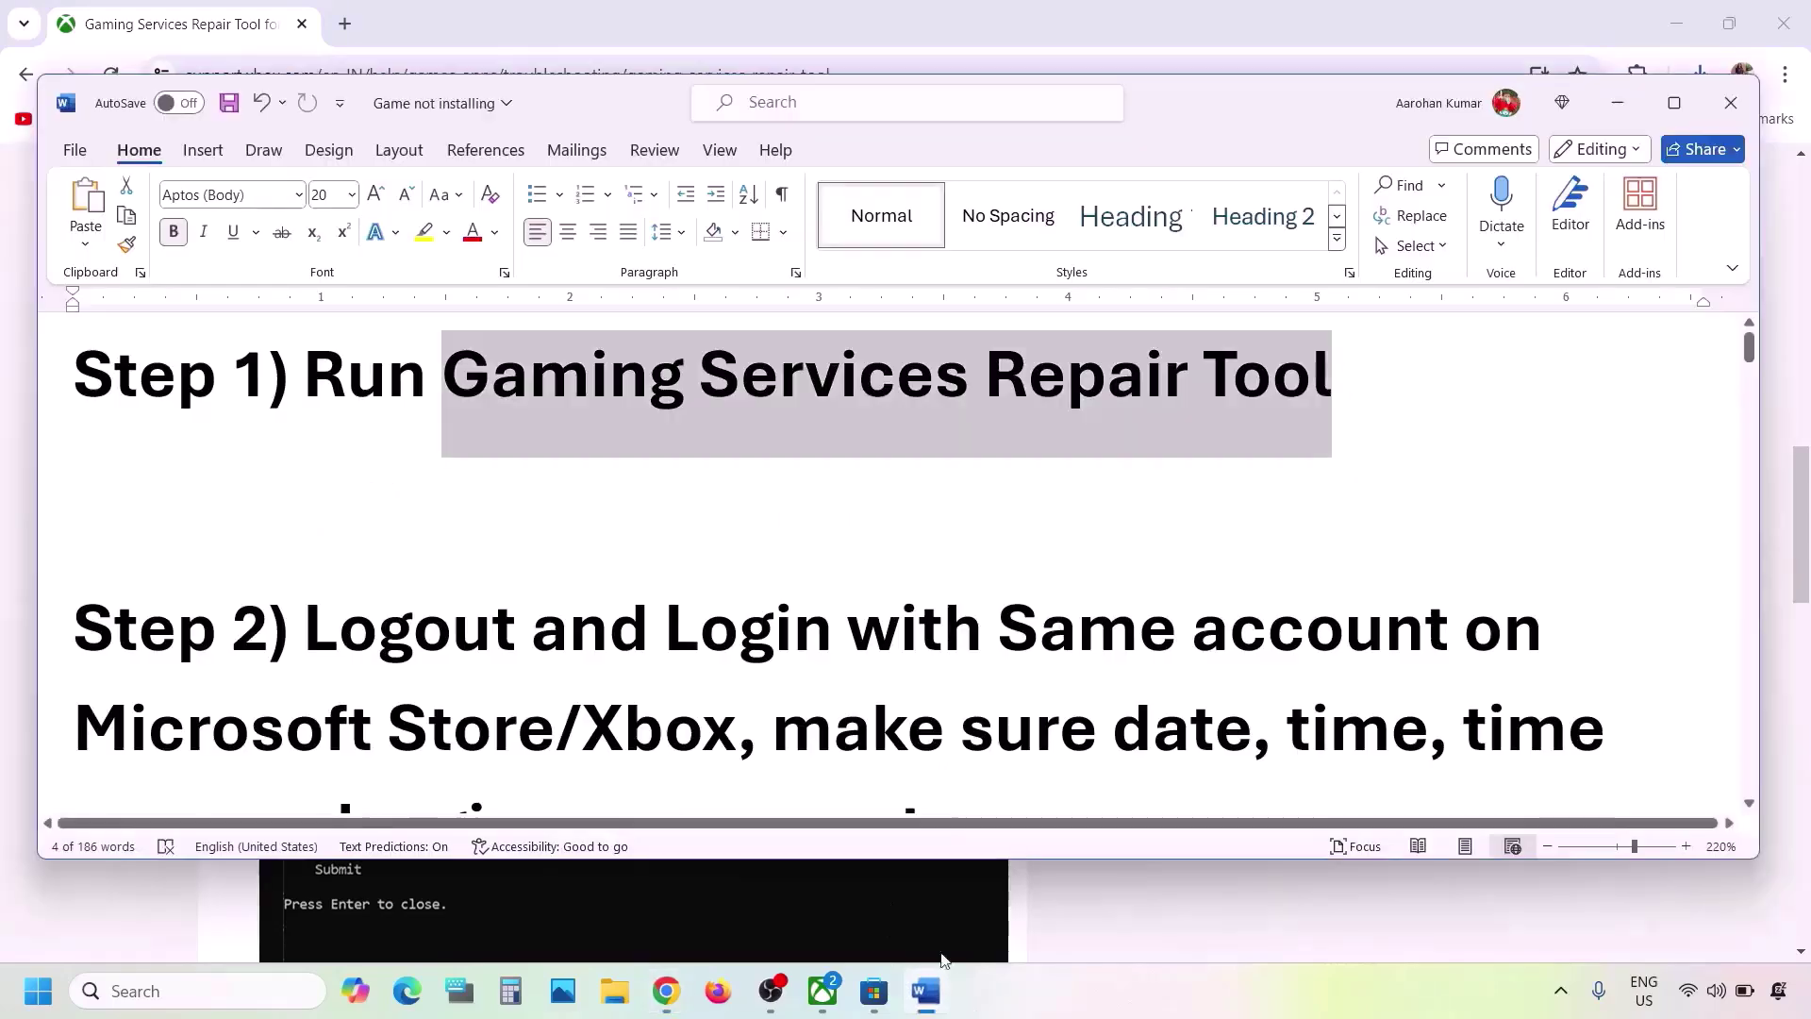
pyautogui.scroll(-2, 753, 575)
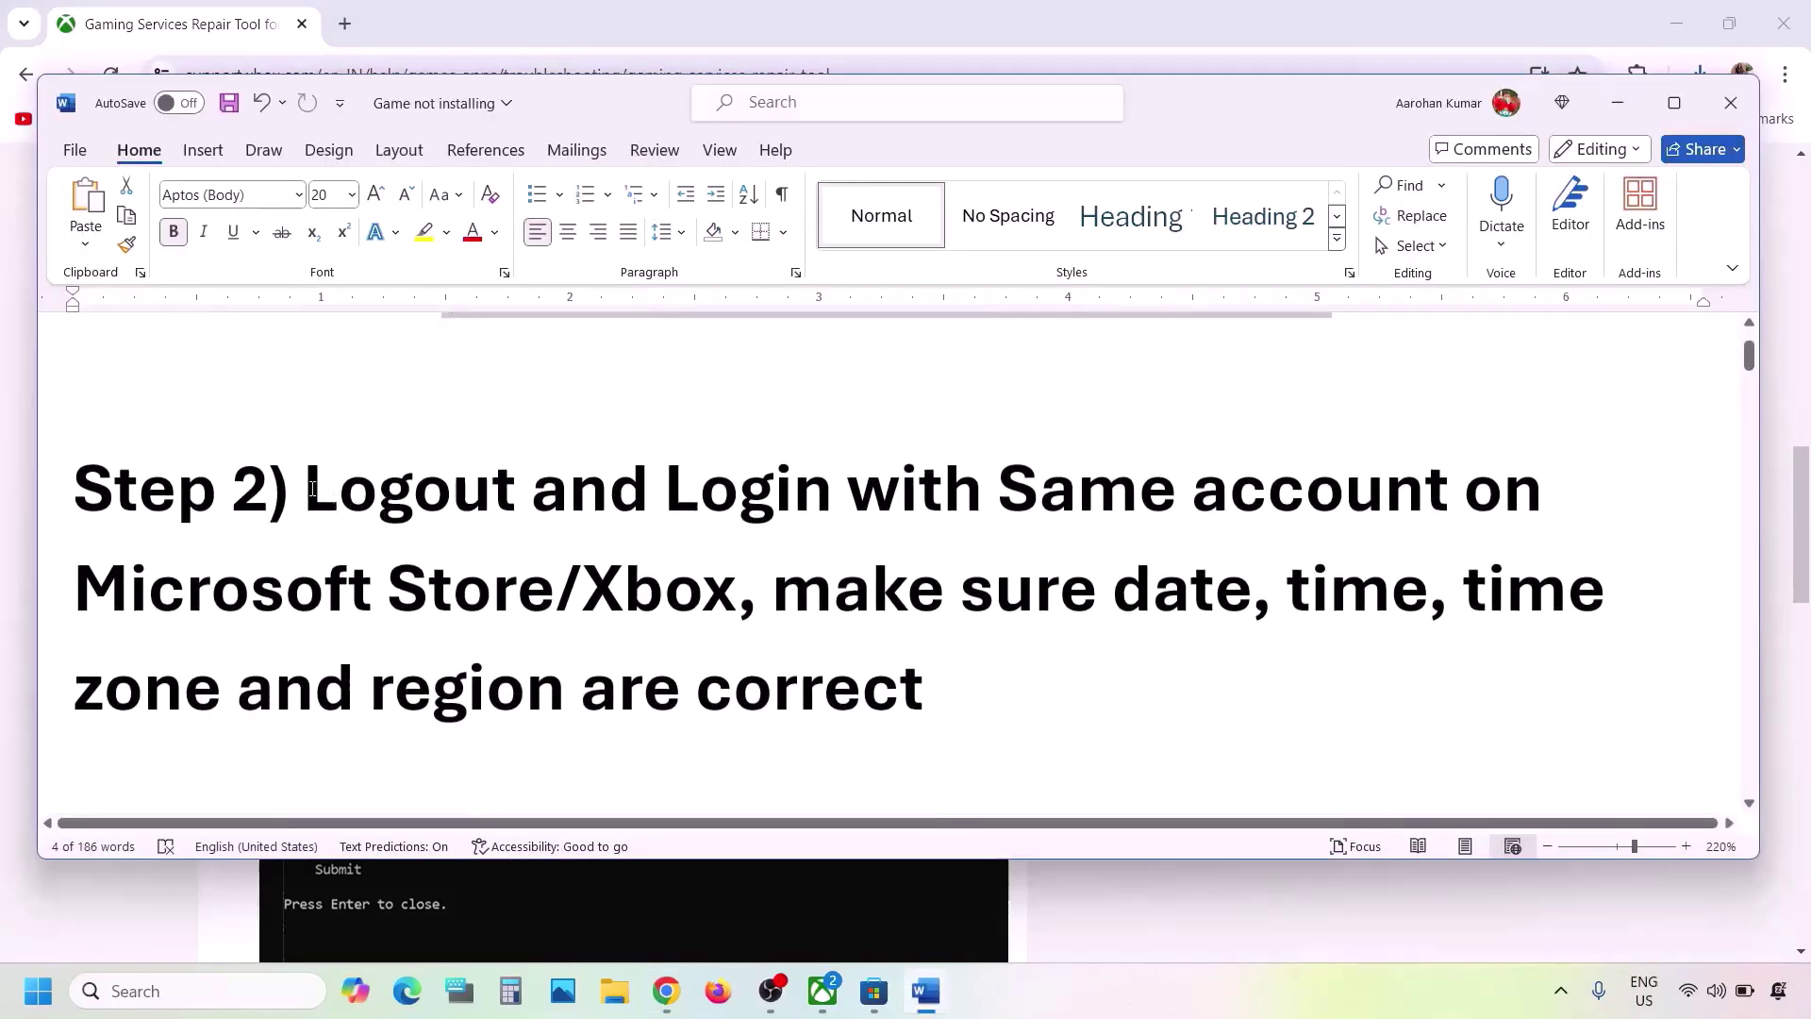
pyautogui.moveTo(307, 490); pyautogui.dragTo(729, 590)
pyautogui.click(732, 595)
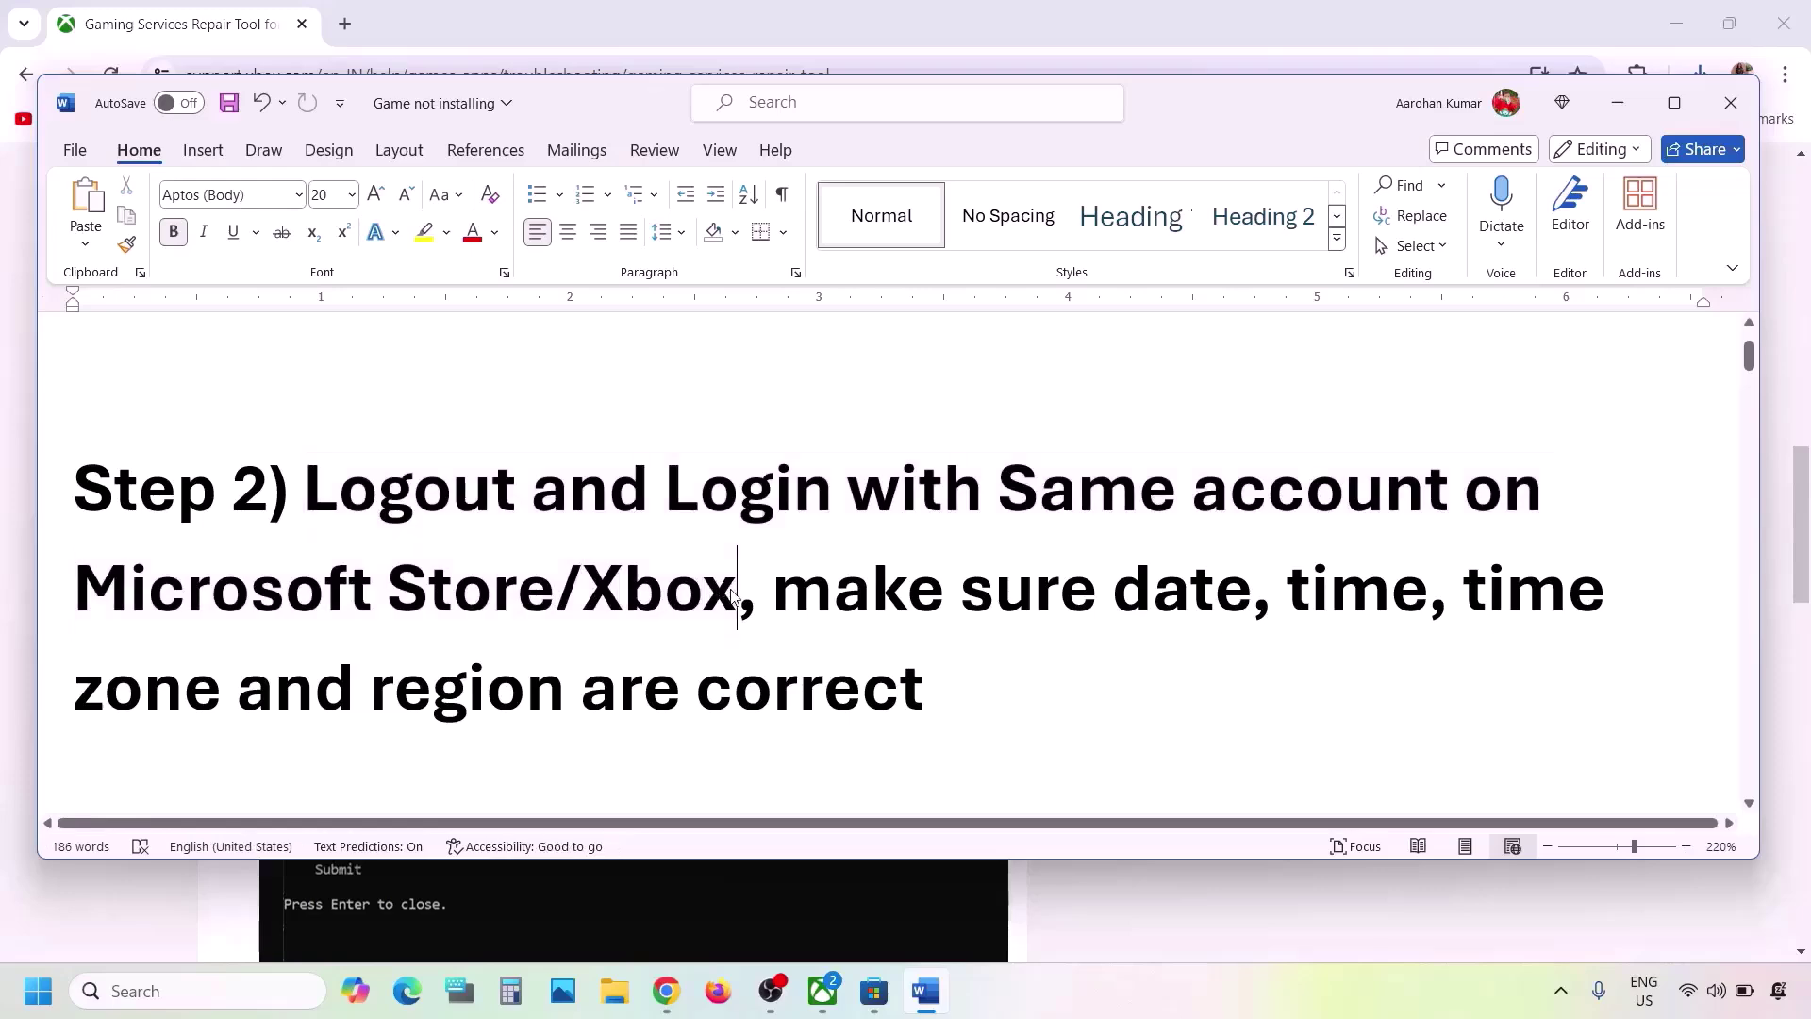
pyautogui.click(864, 995)
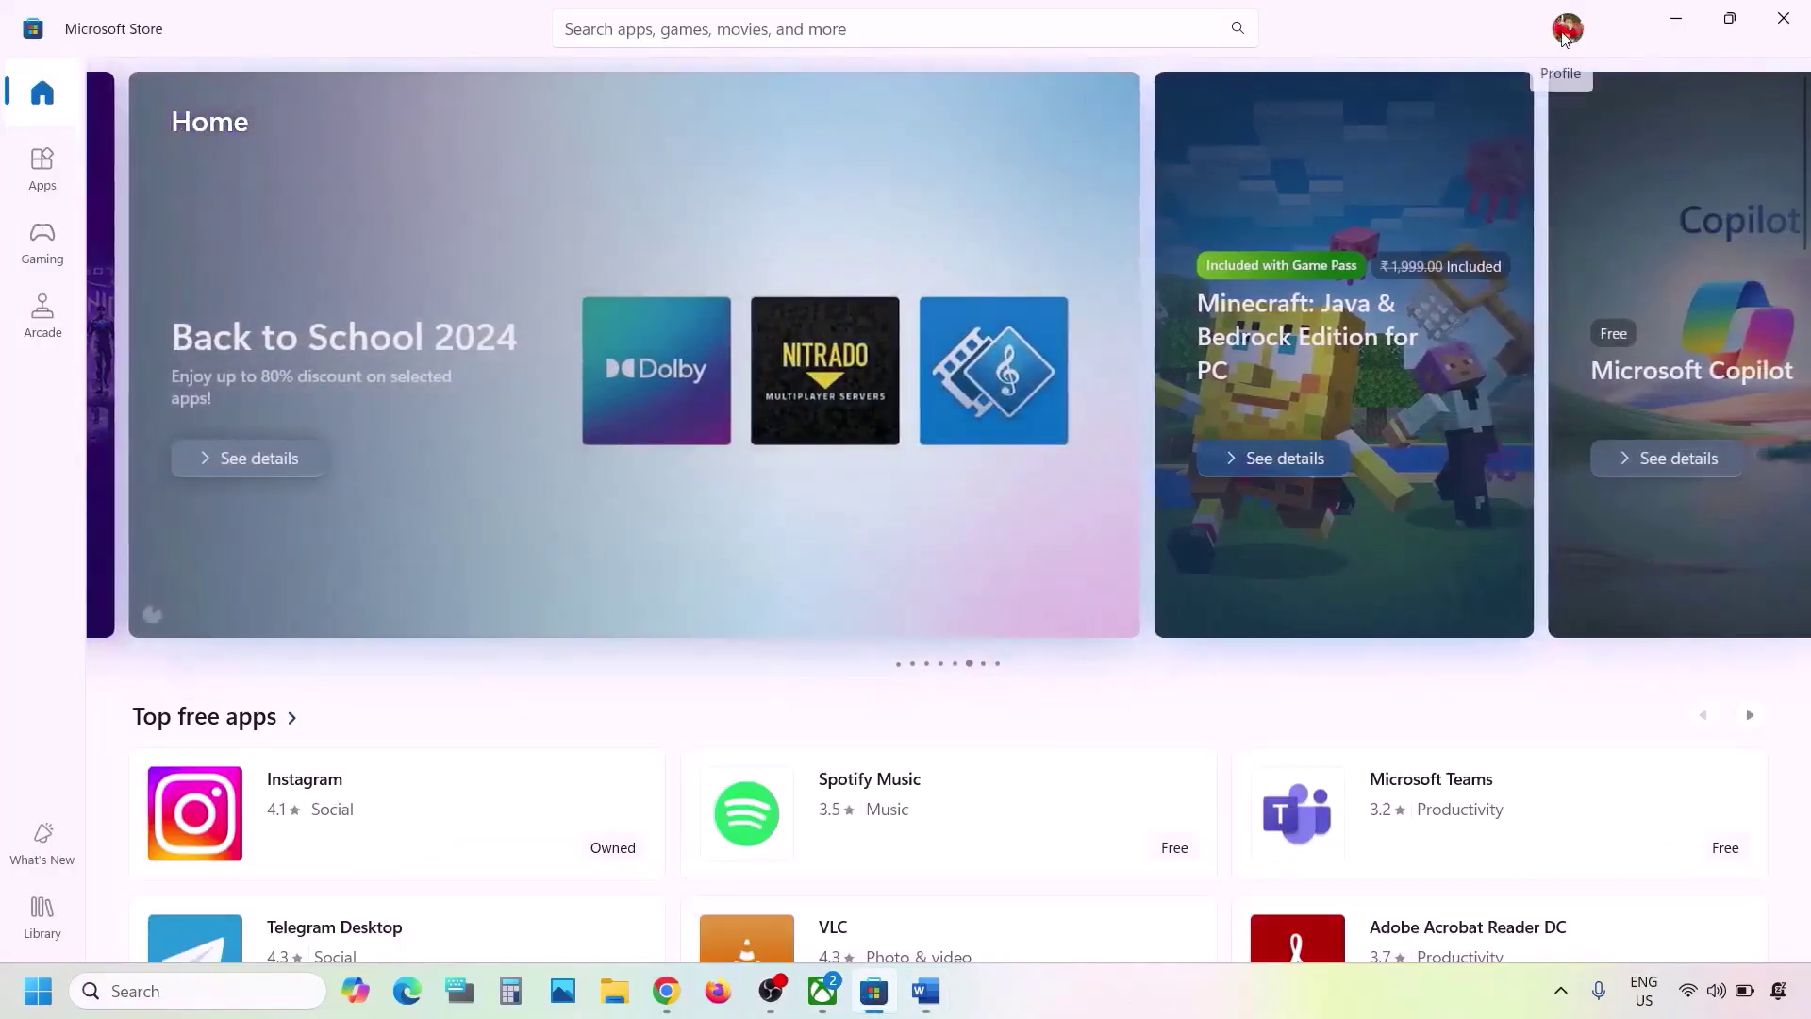
# - Sign out of Microsoft Store and back in with the same account, verifying with the PIN
pyautogui.click(1567, 29)
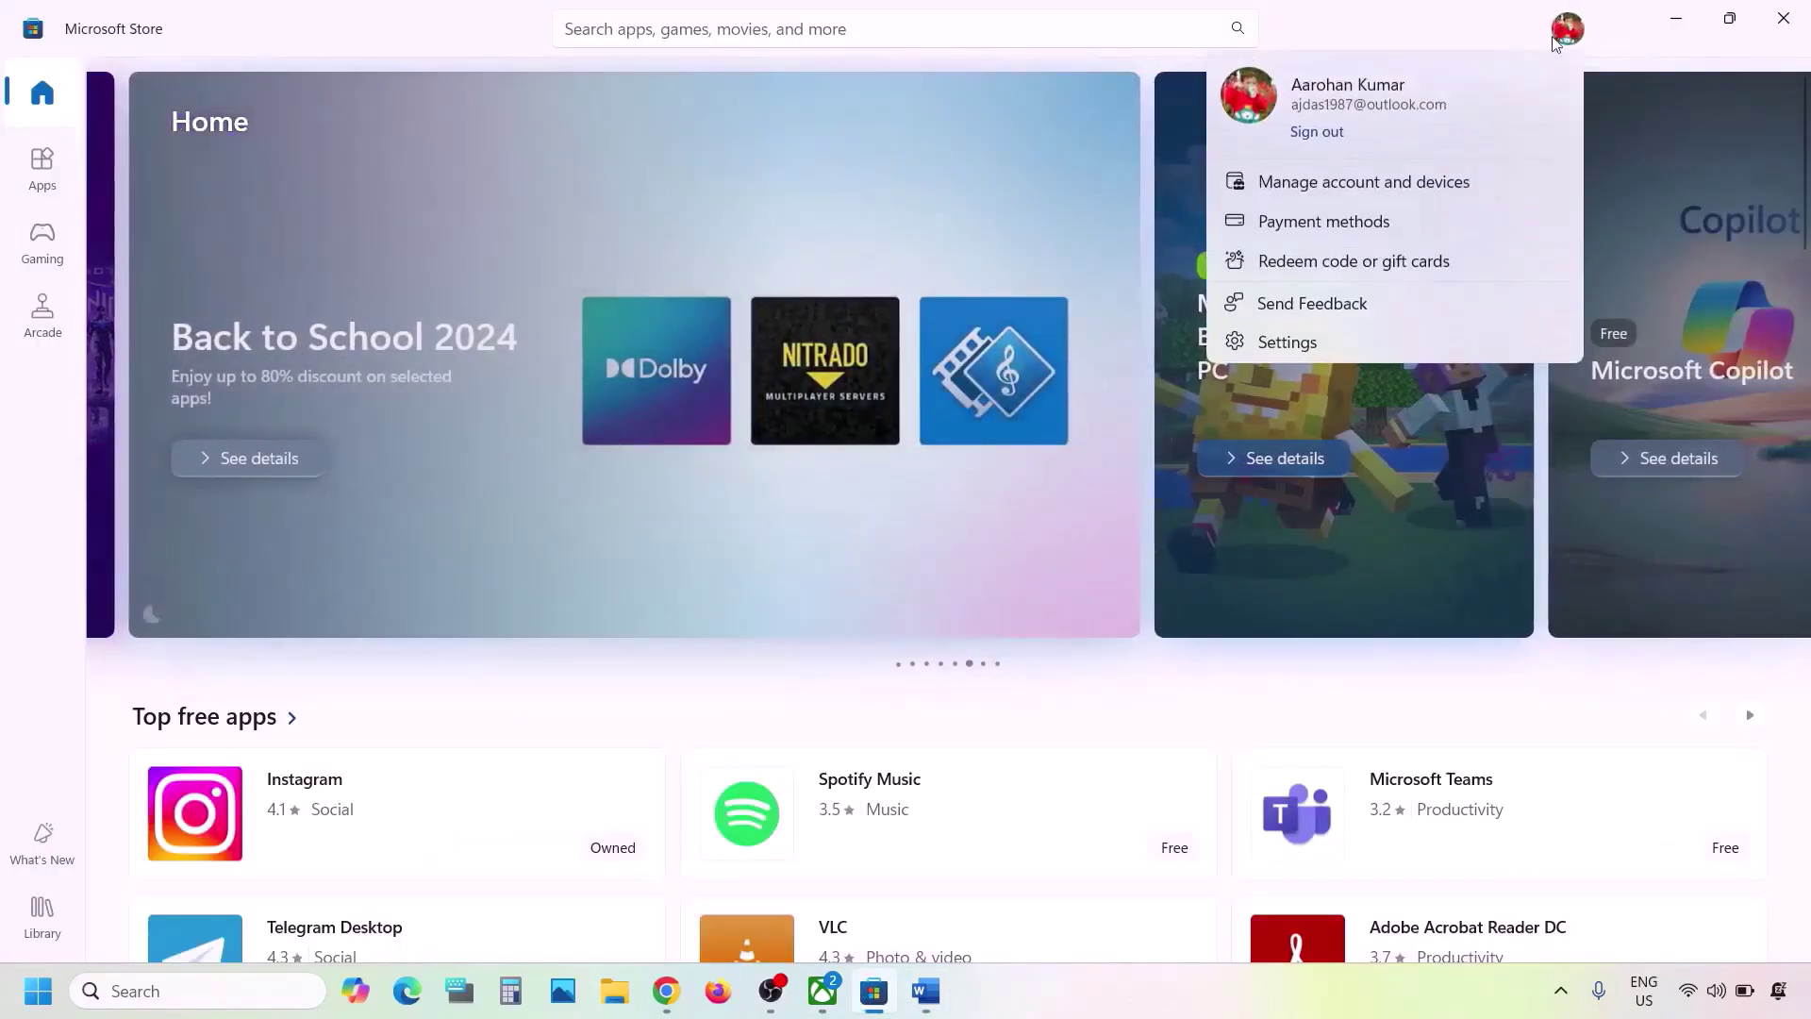
pyautogui.click(1316, 138)
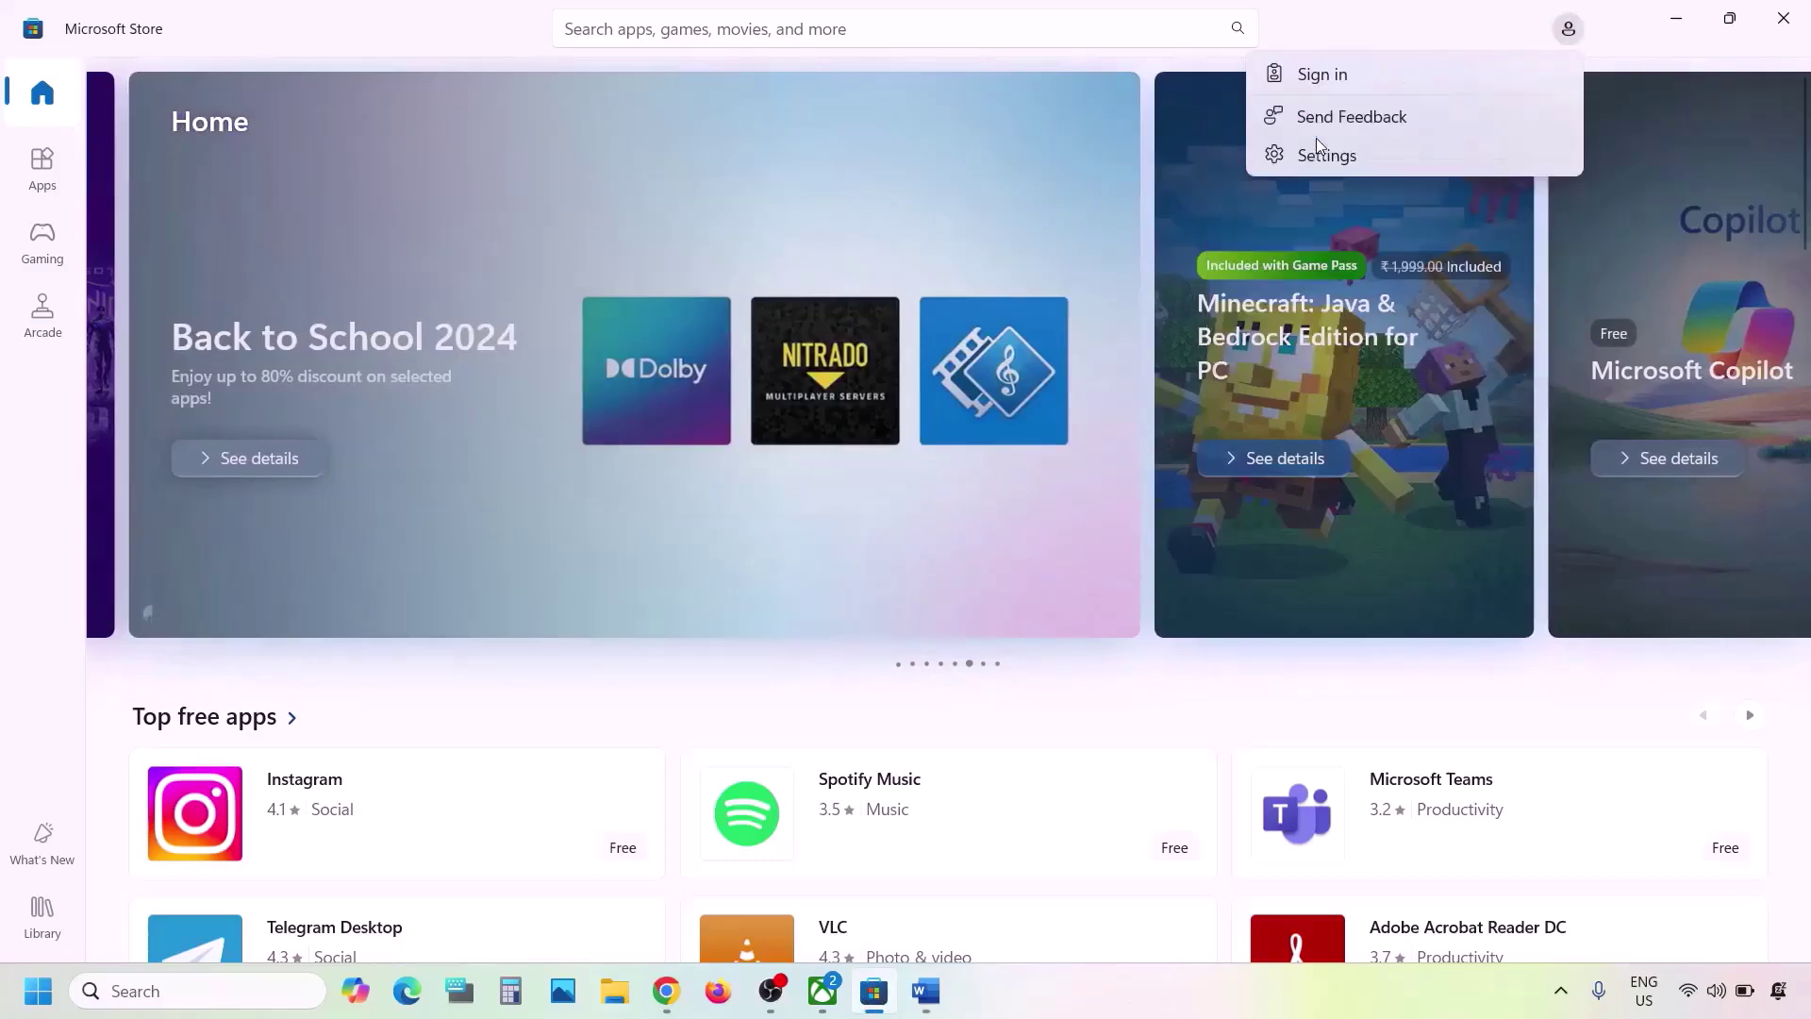
pyautogui.click(1340, 88)
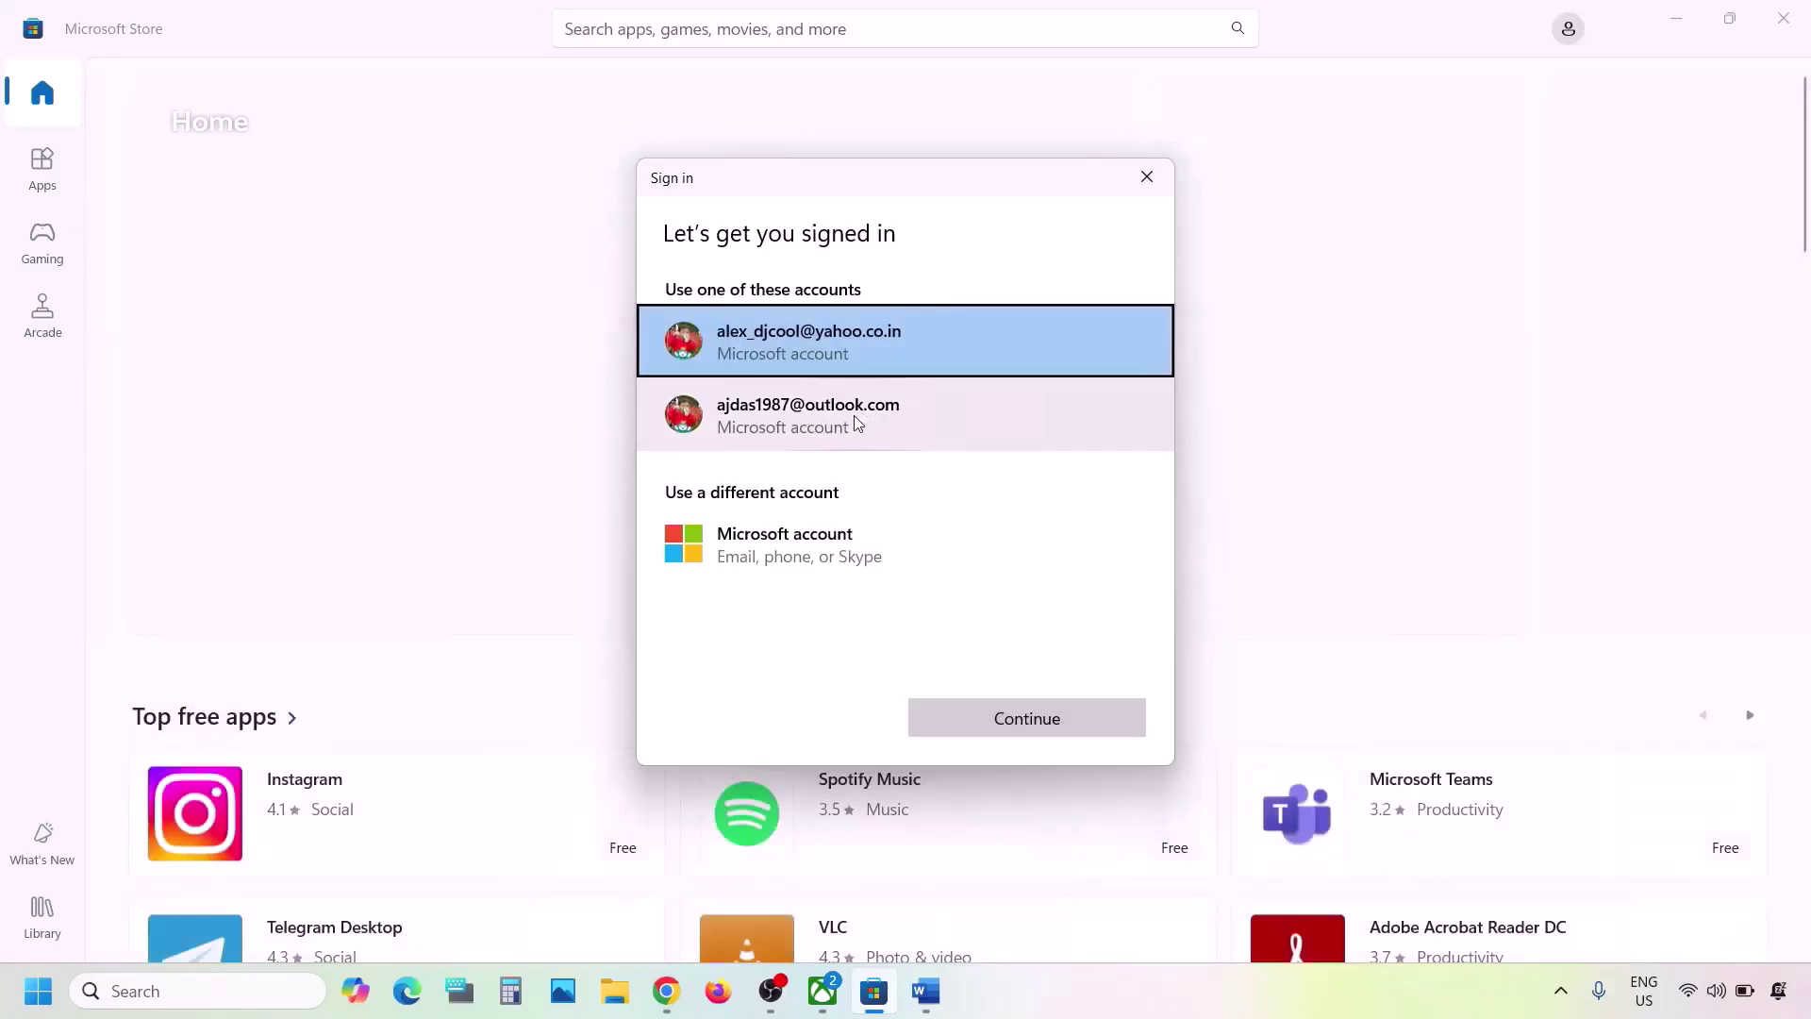
pyautogui.click(853, 416)
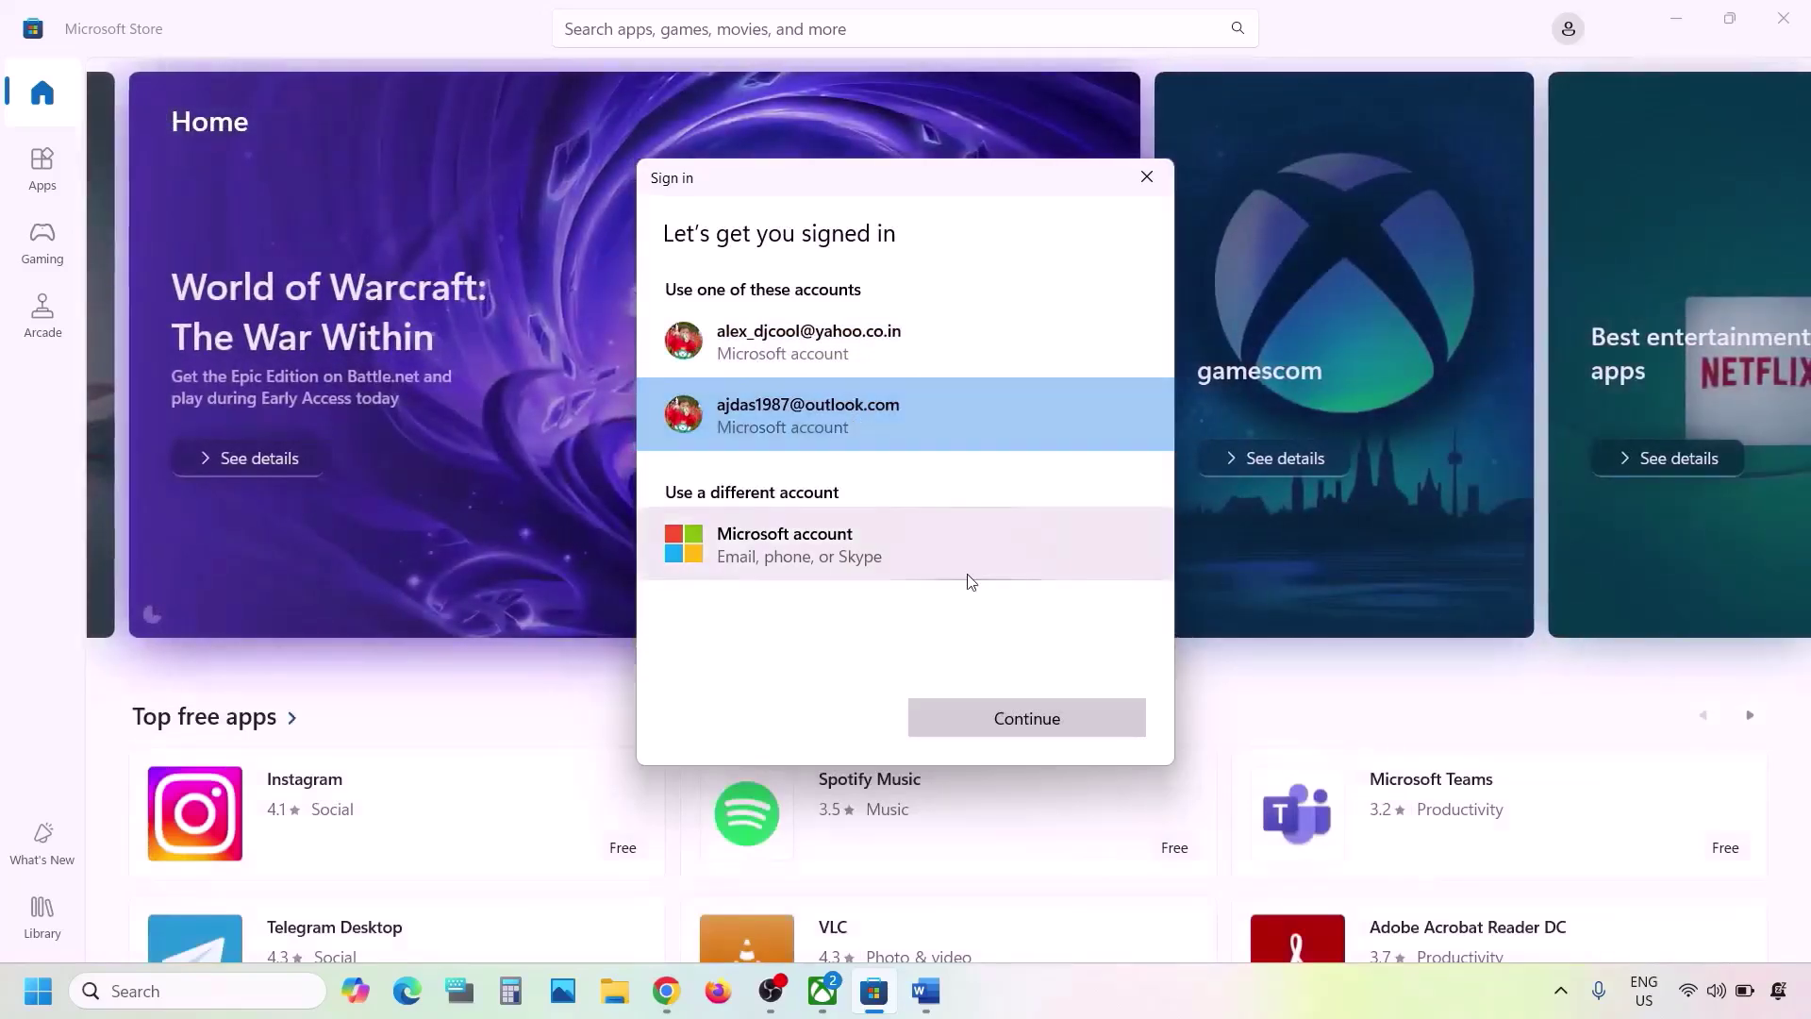
pyautogui.click(976, 723)
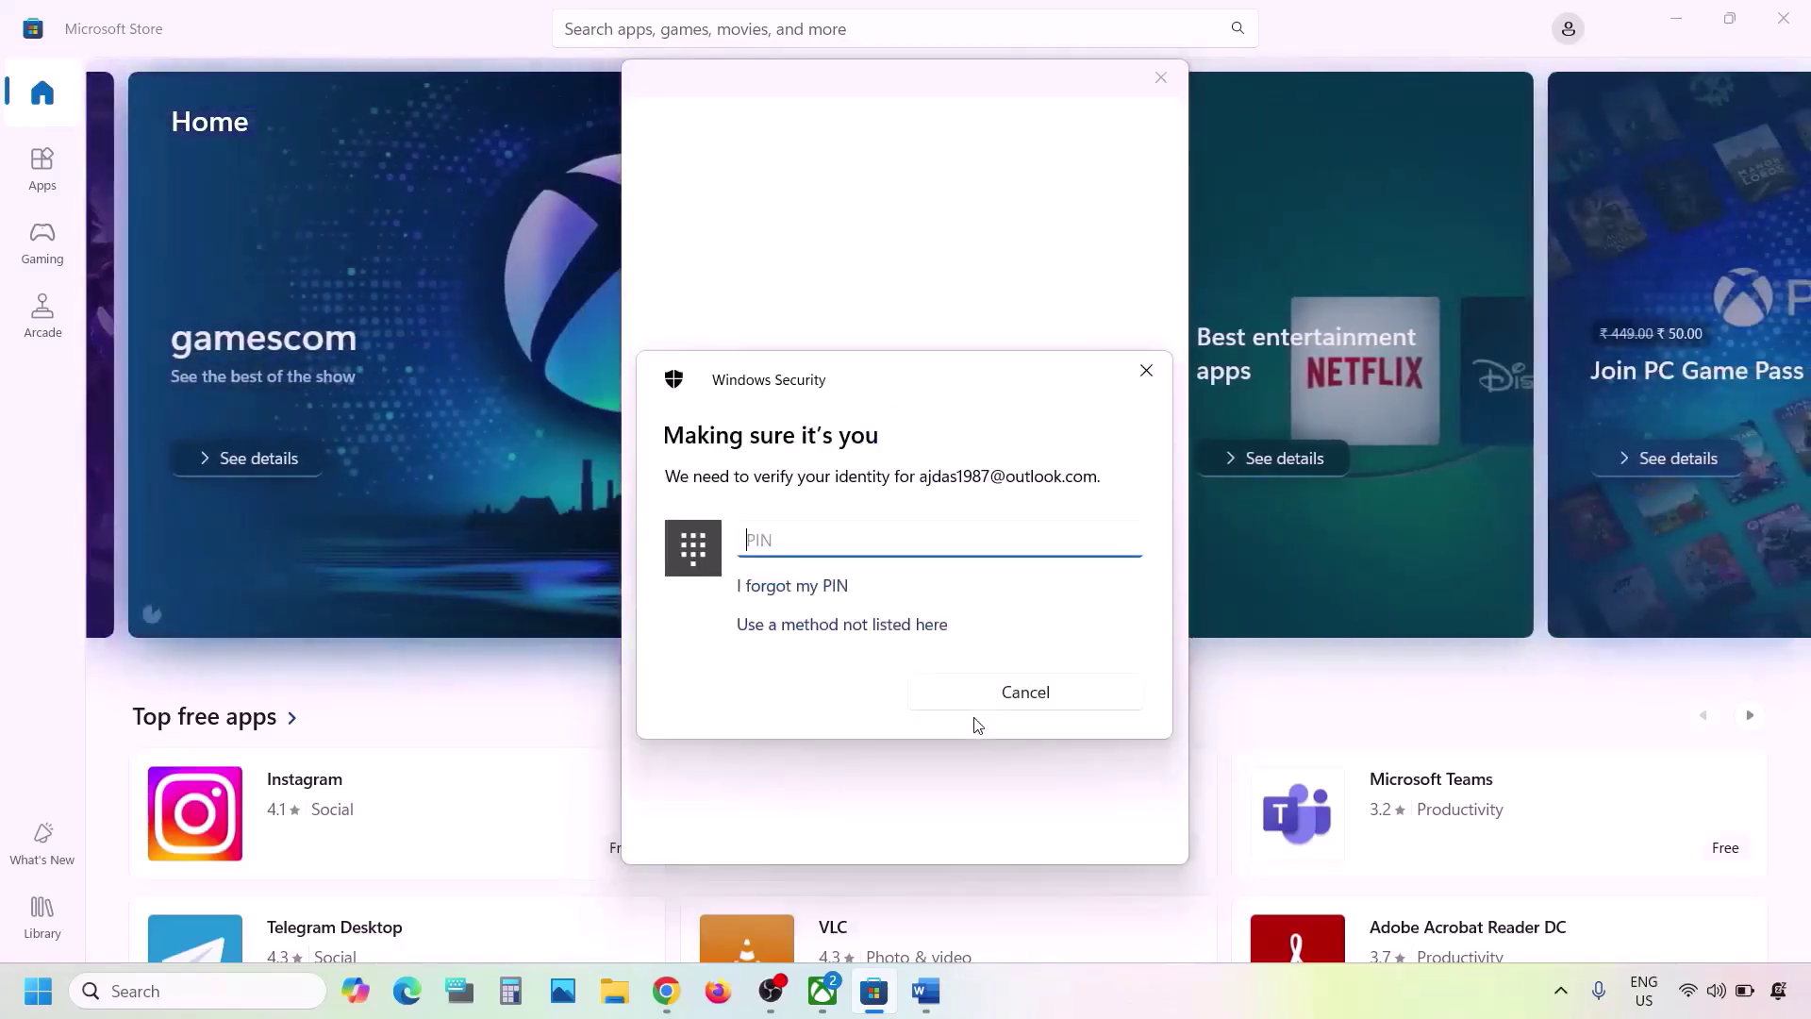
pyautogui.write('00')
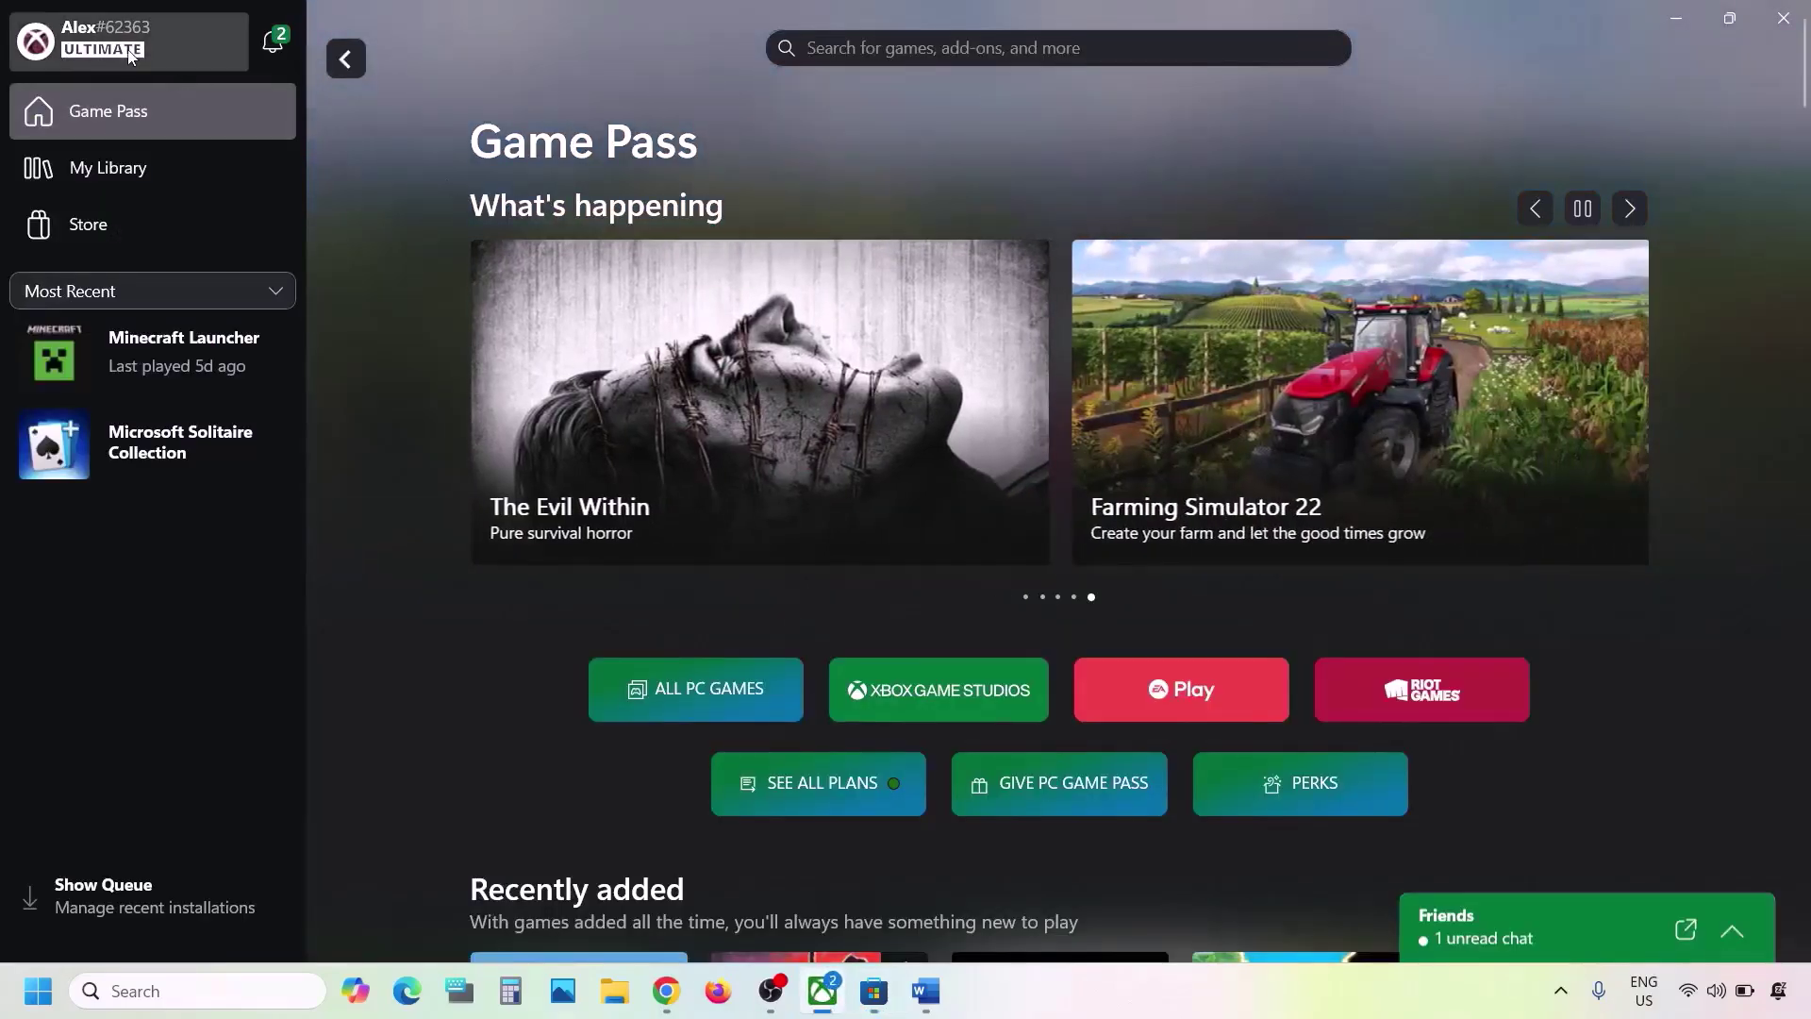
# - Sign out of the Xbox app and back in with the same account, through the Welcome back screen
pyautogui.click(131, 57)
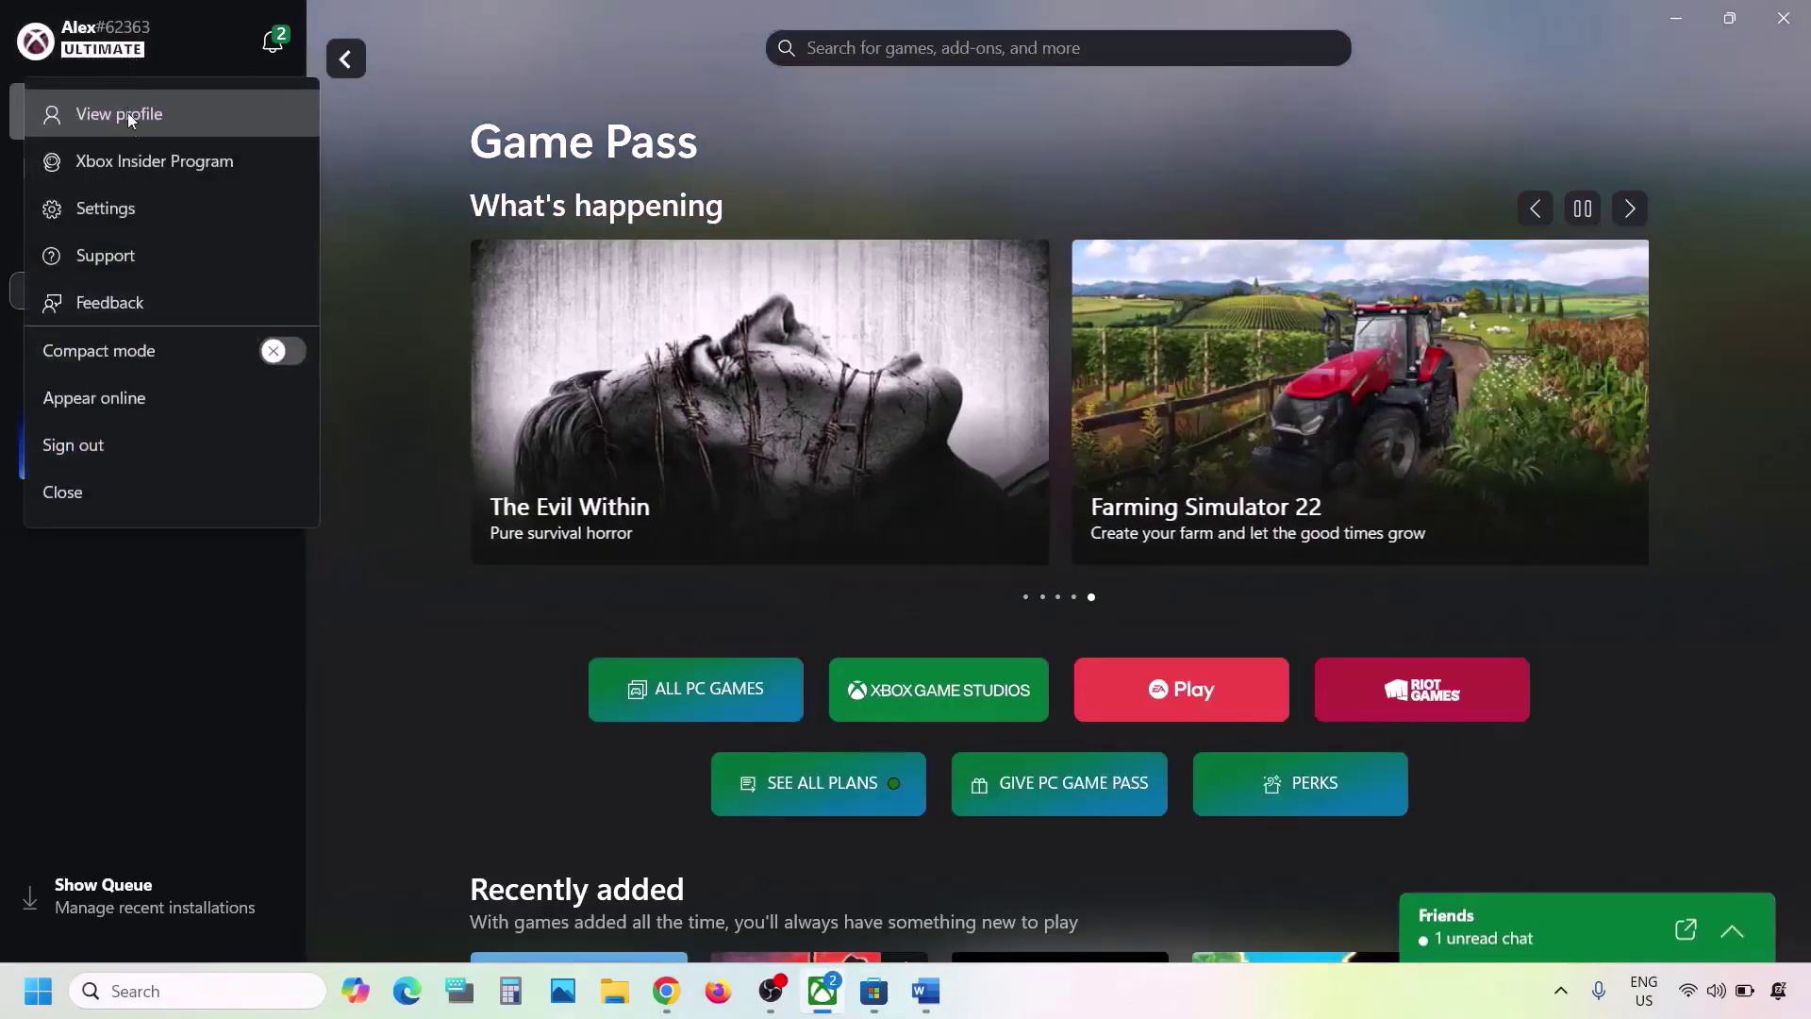
pyautogui.click(92, 447)
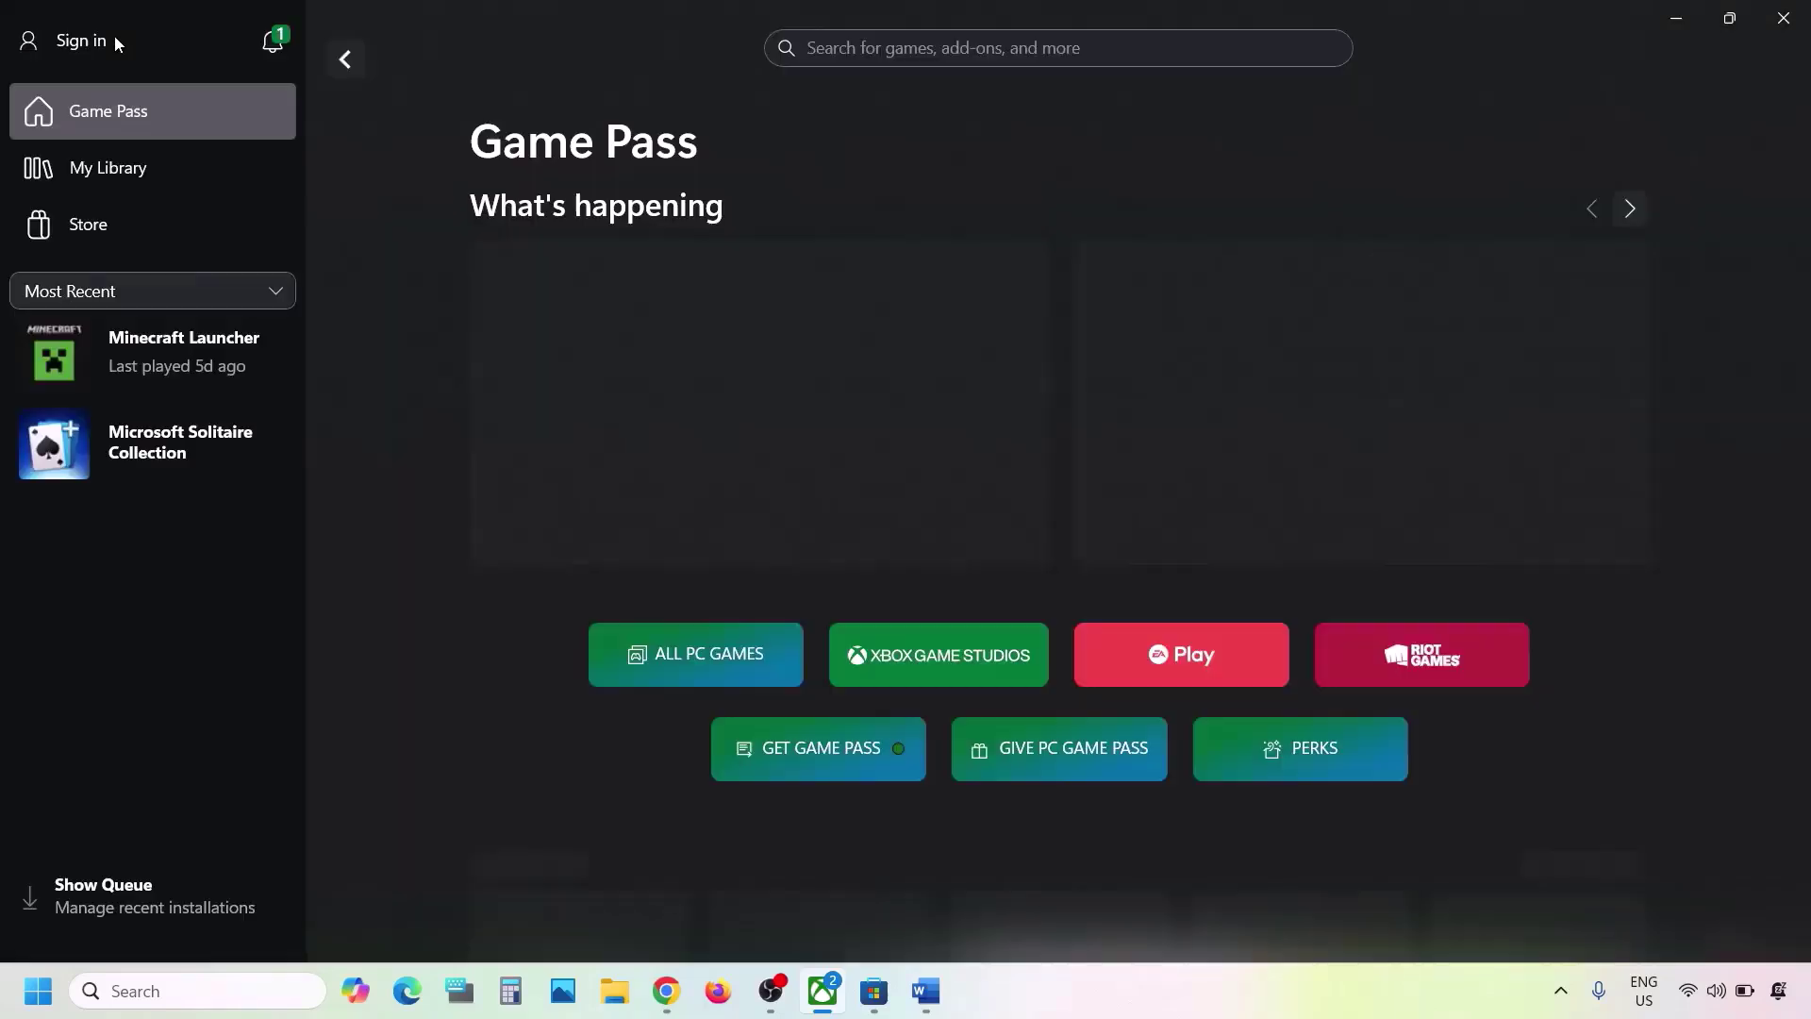
pyautogui.click(100, 53)
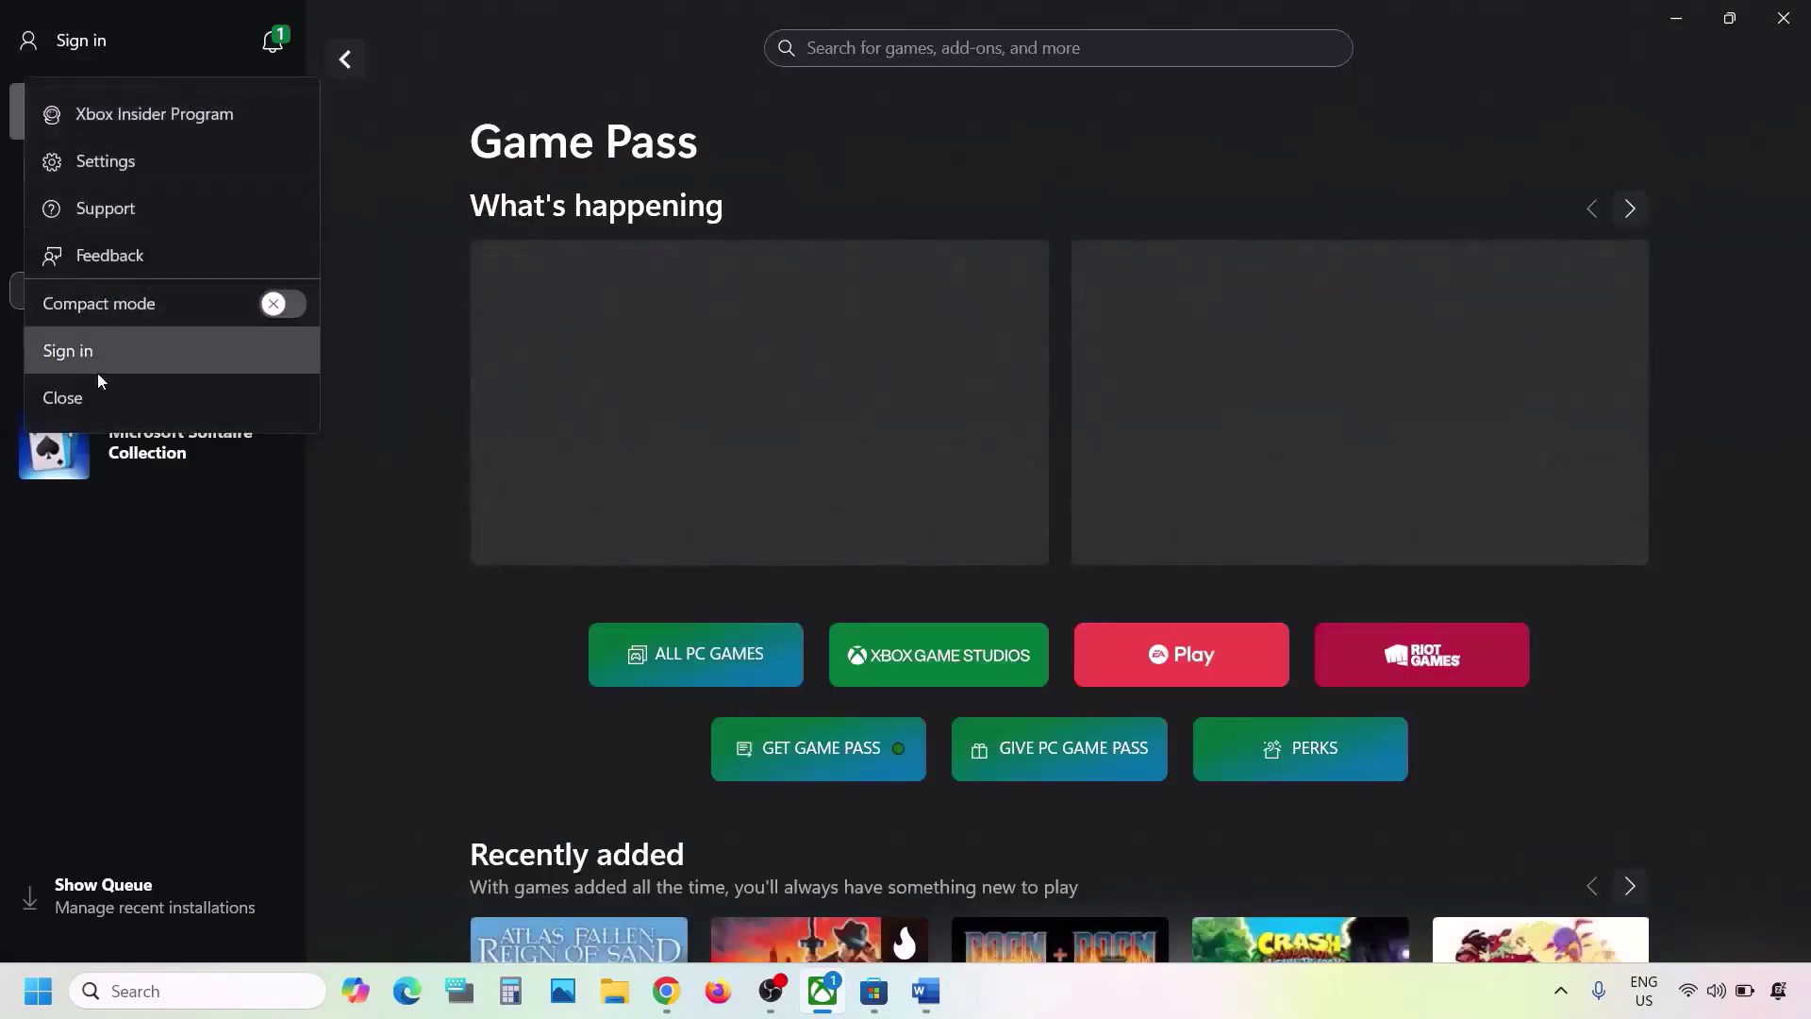
pyautogui.click(88, 342)
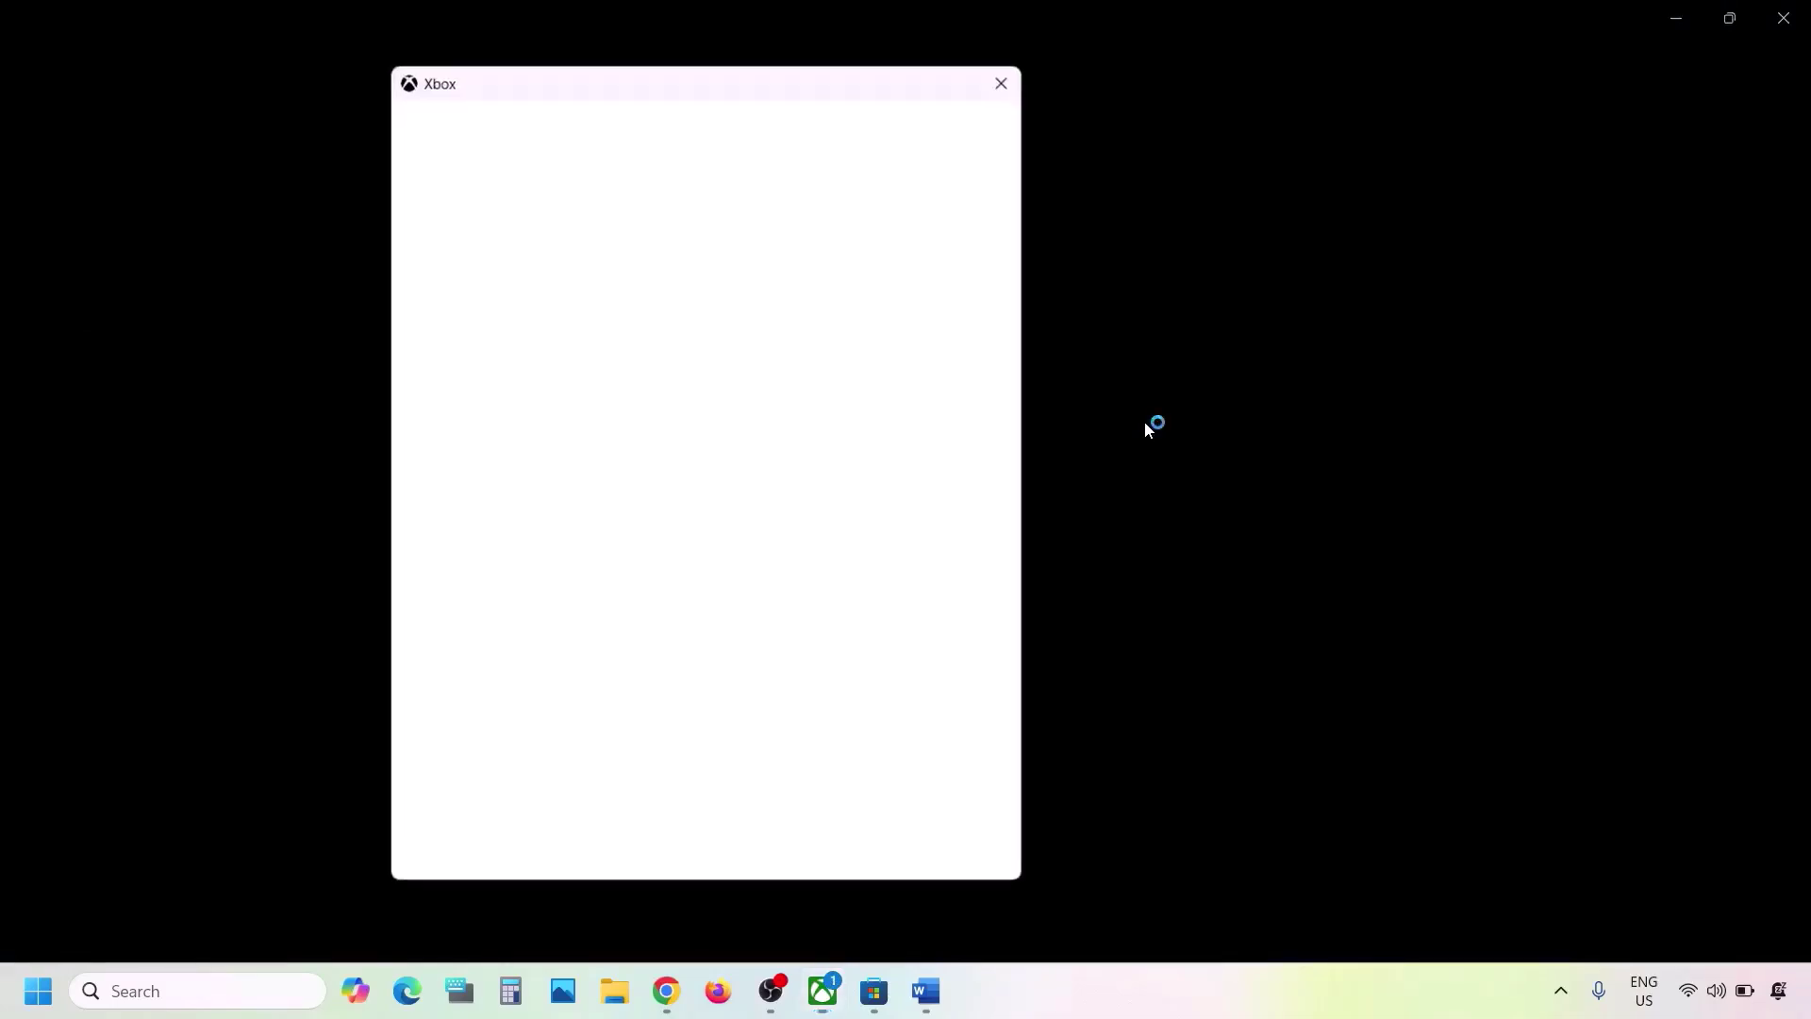
pyautogui.click(706, 415)
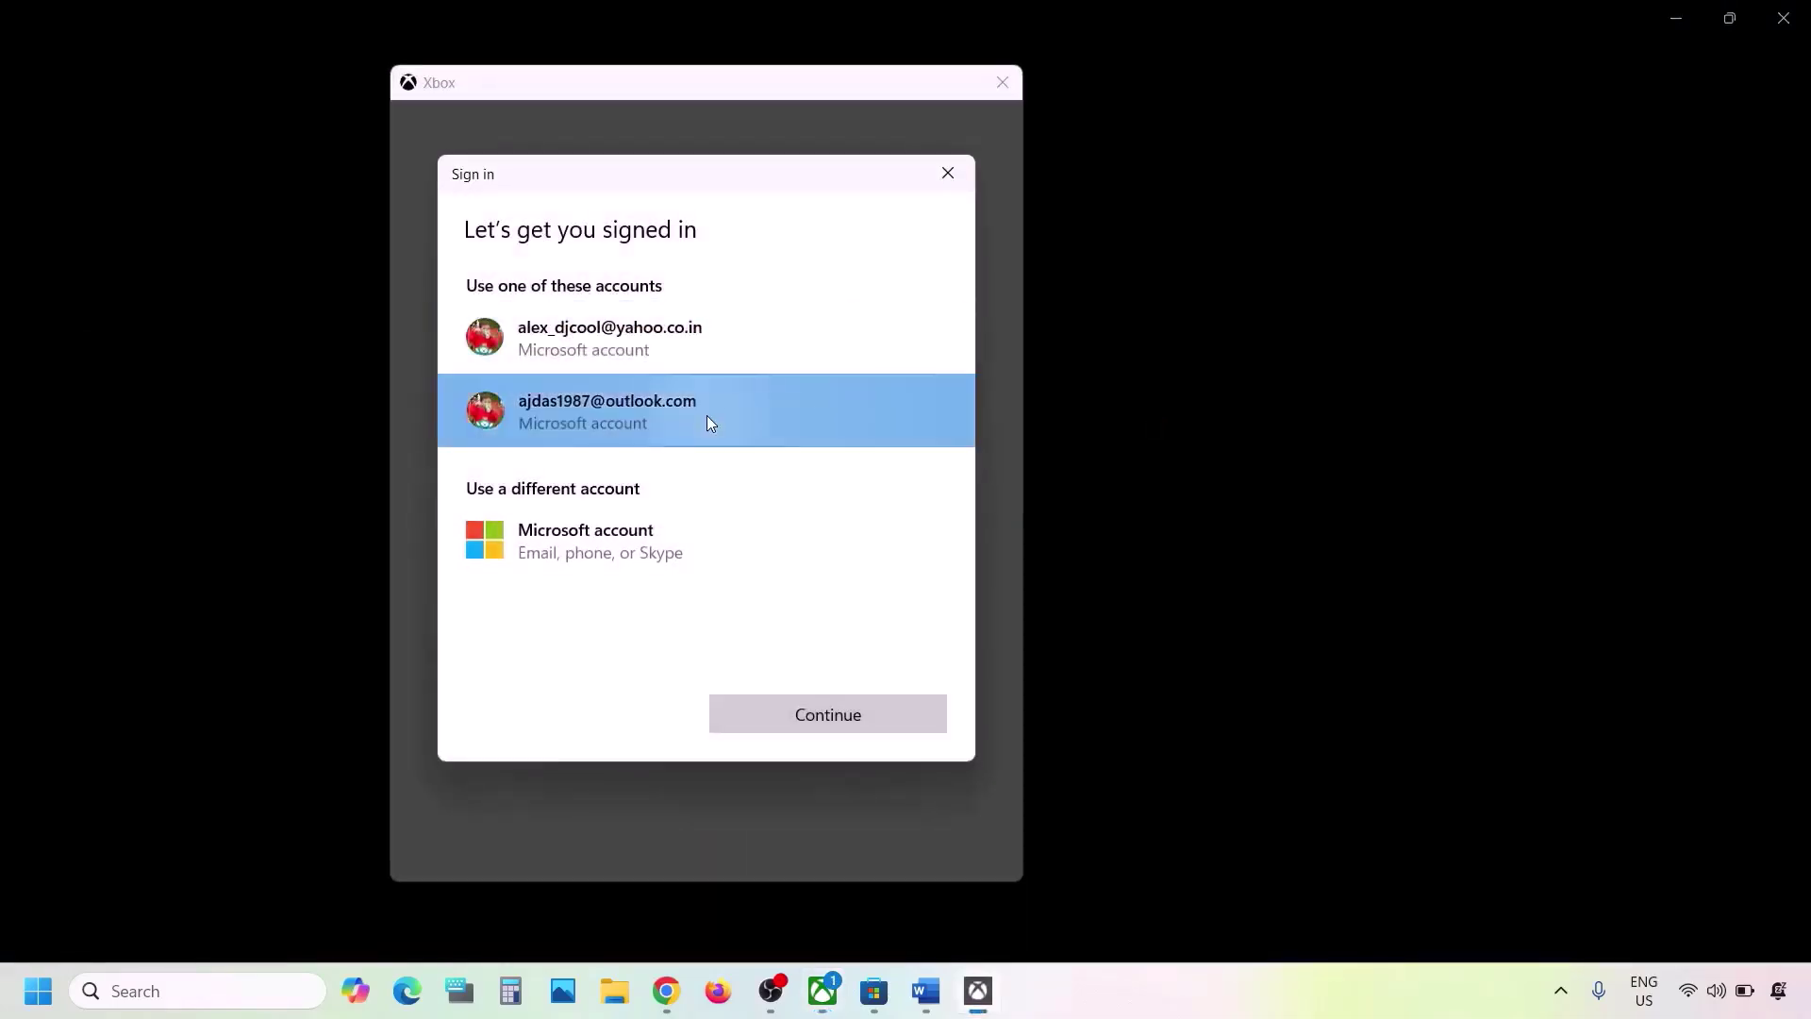
pyautogui.click(831, 722)
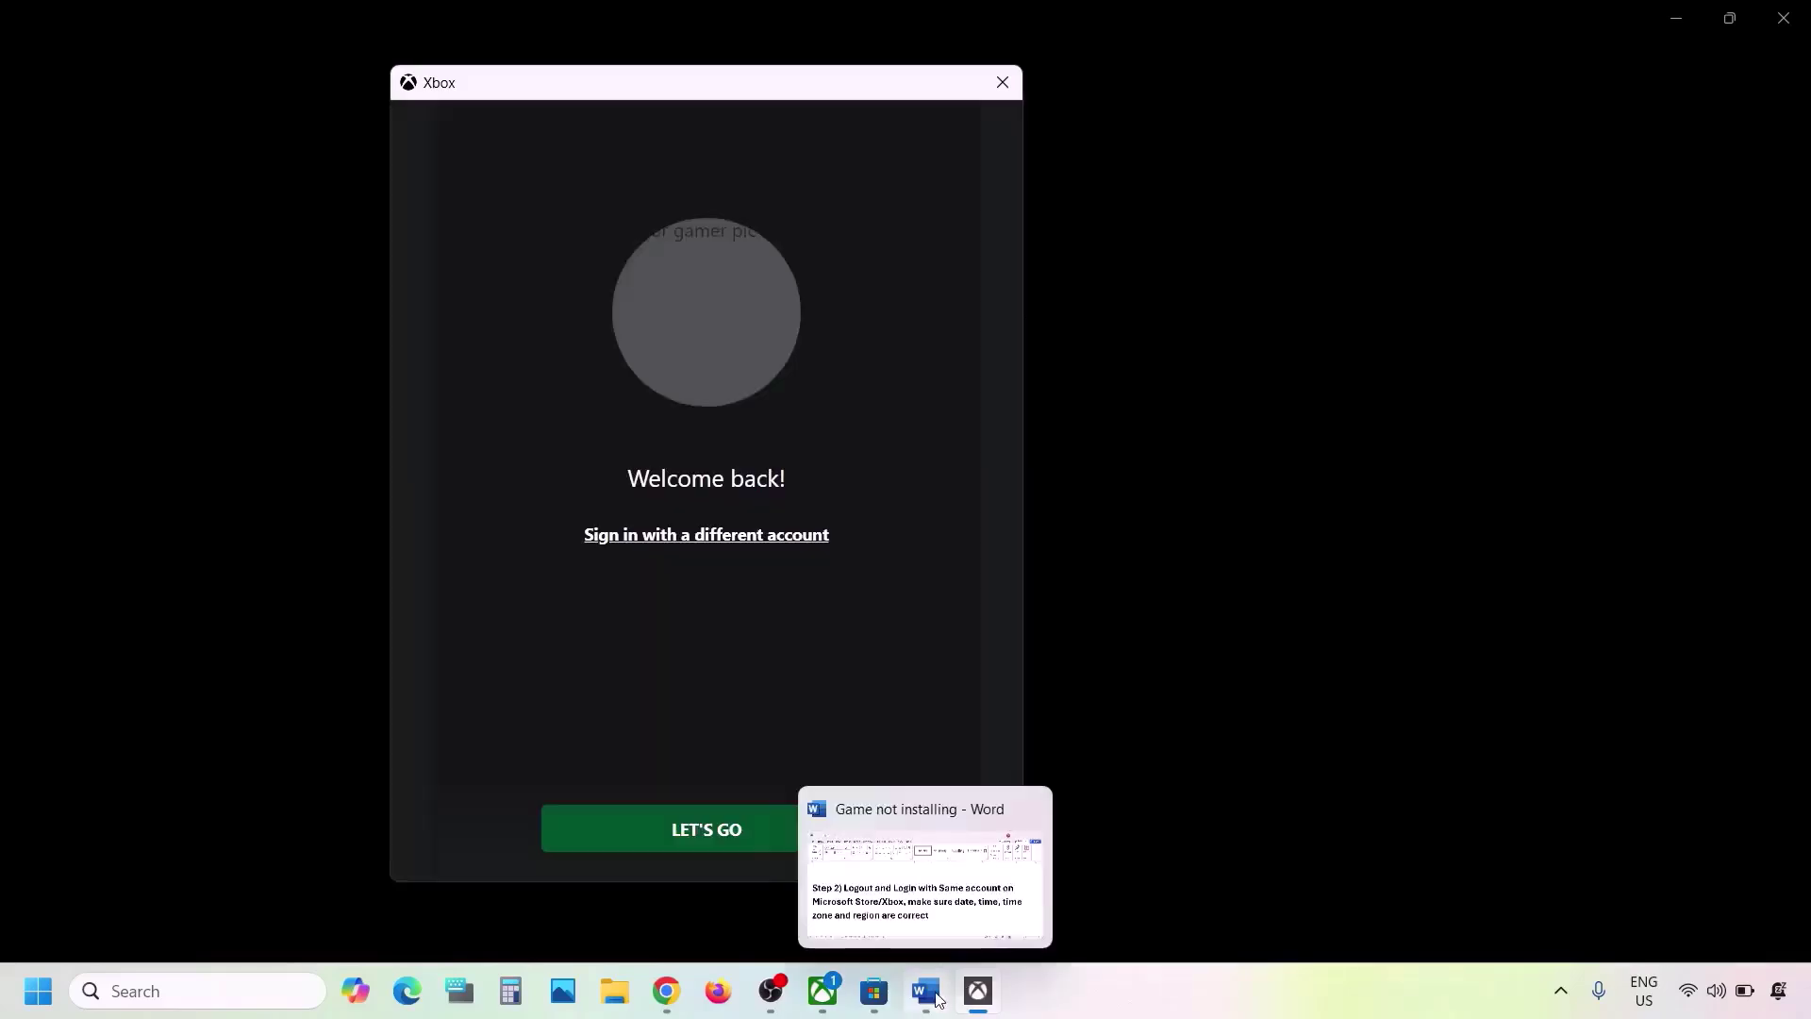
pyautogui.click(714, 837)
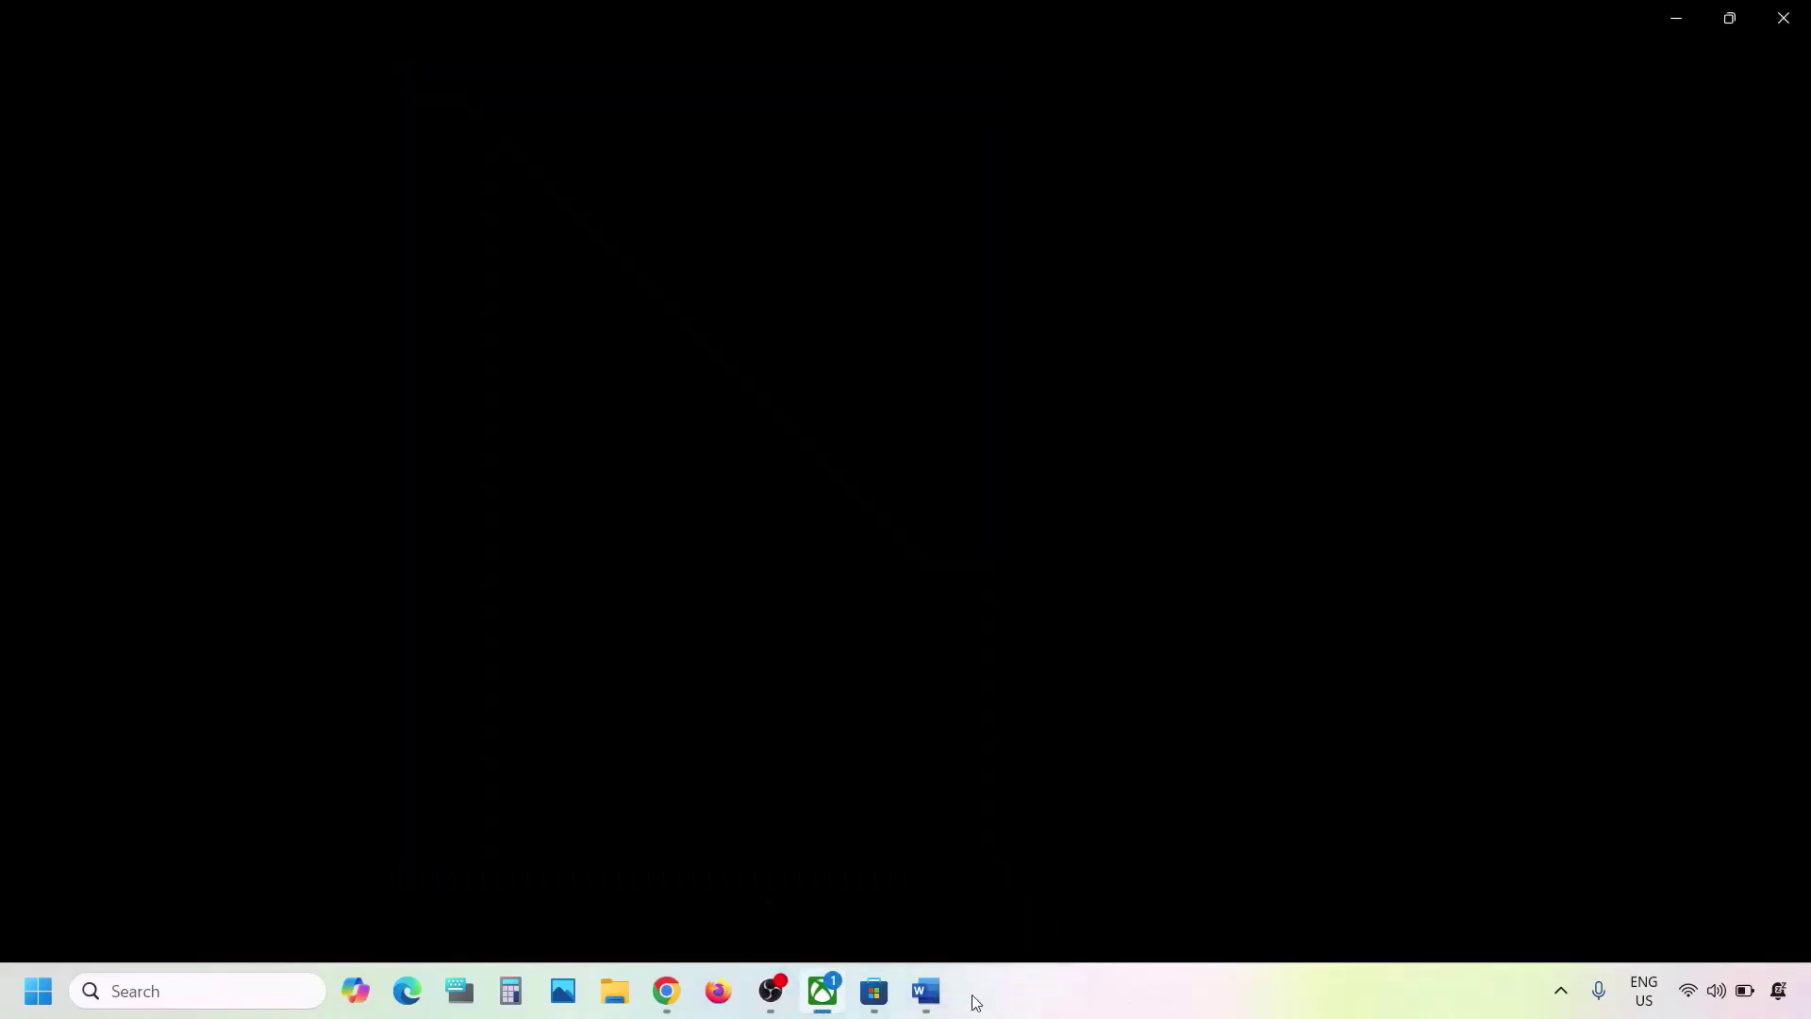
# - Review the Word reminder on date, time, time zone and region, then launch Windows Settings
pyautogui.click(926, 990)
pyautogui.scroll(-2, 608, 525)
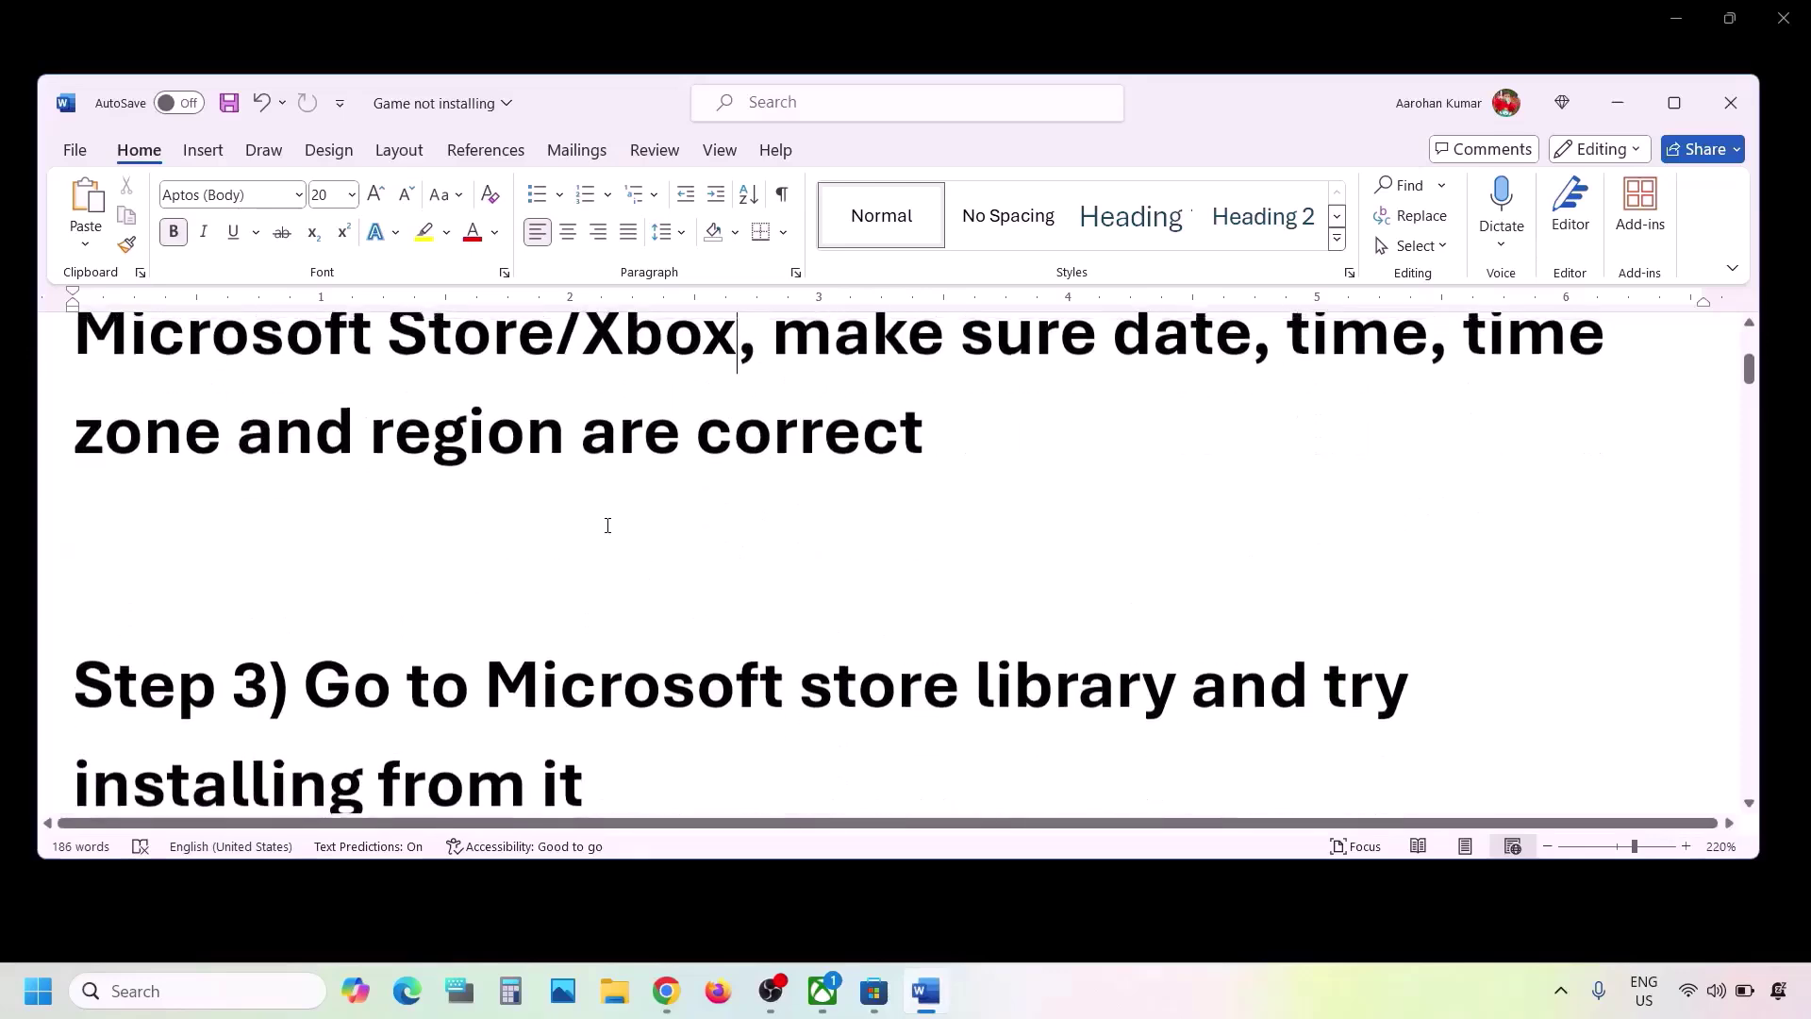
pyautogui.scroll(2, 608, 525)
pyautogui.click(748, 486)
pyautogui.moveTo(792, 483); pyautogui.dragTo(1001, 581)
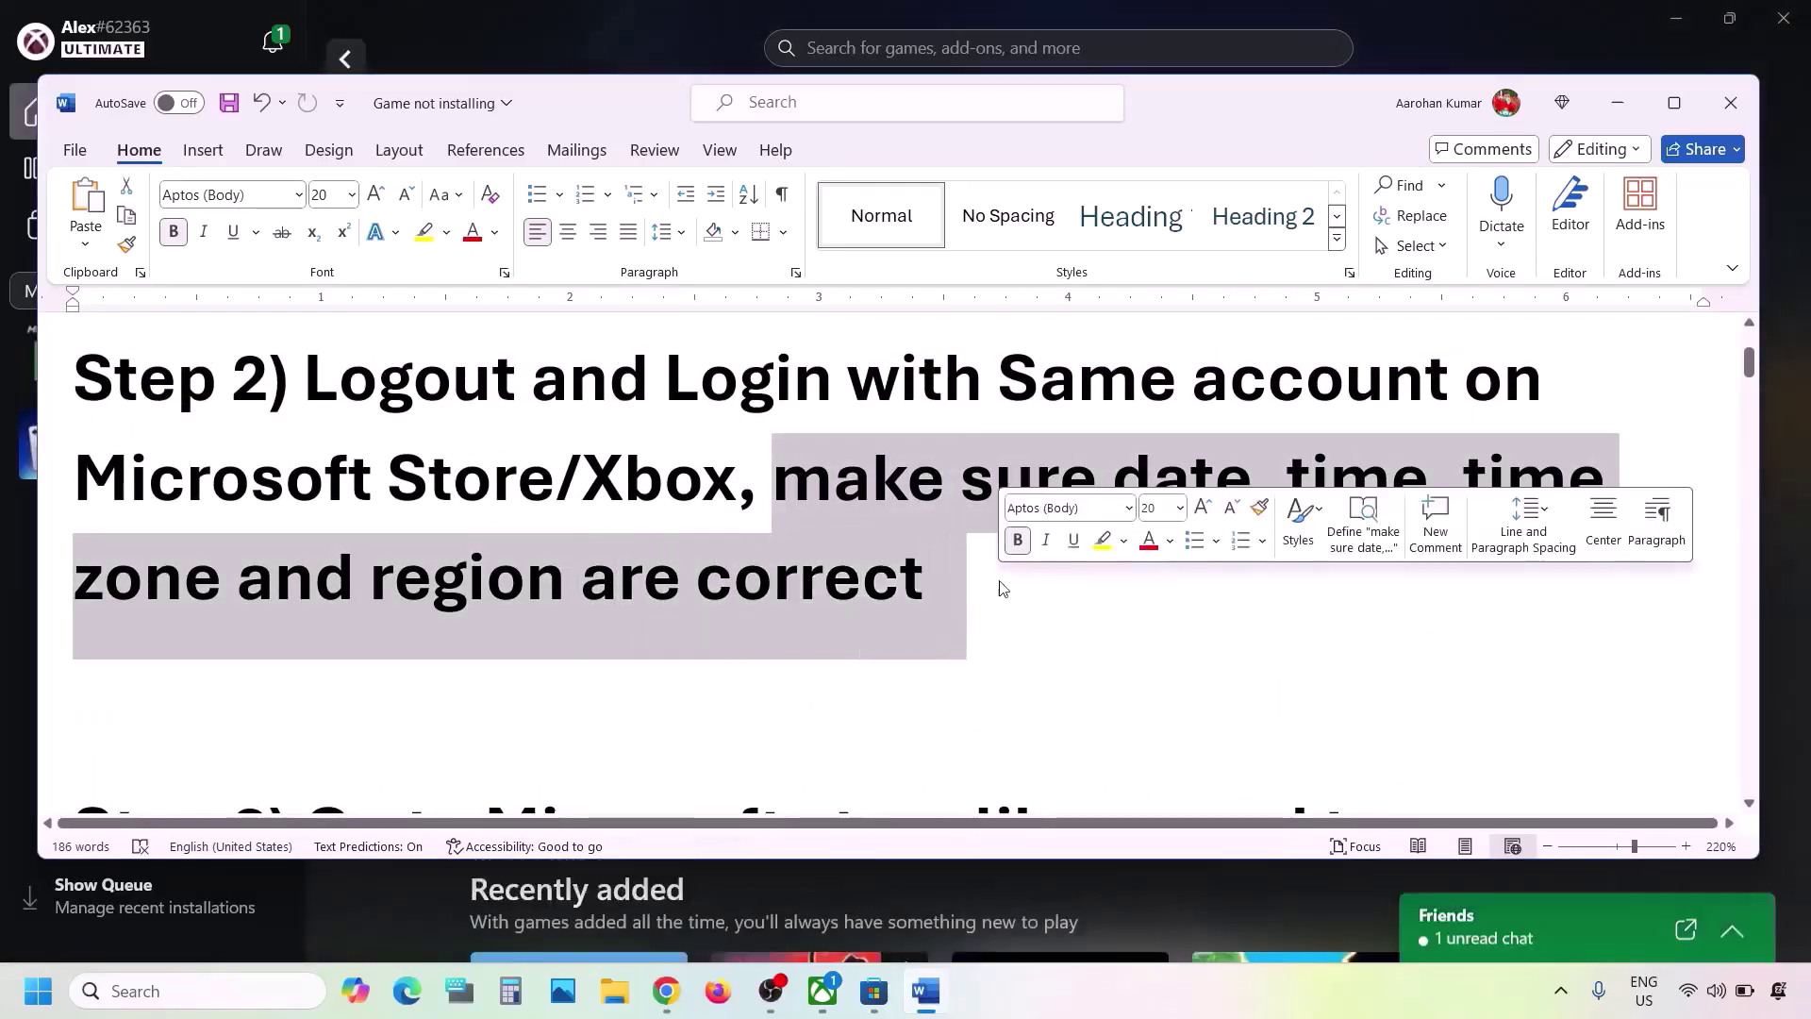
pyautogui.click(36, 992)
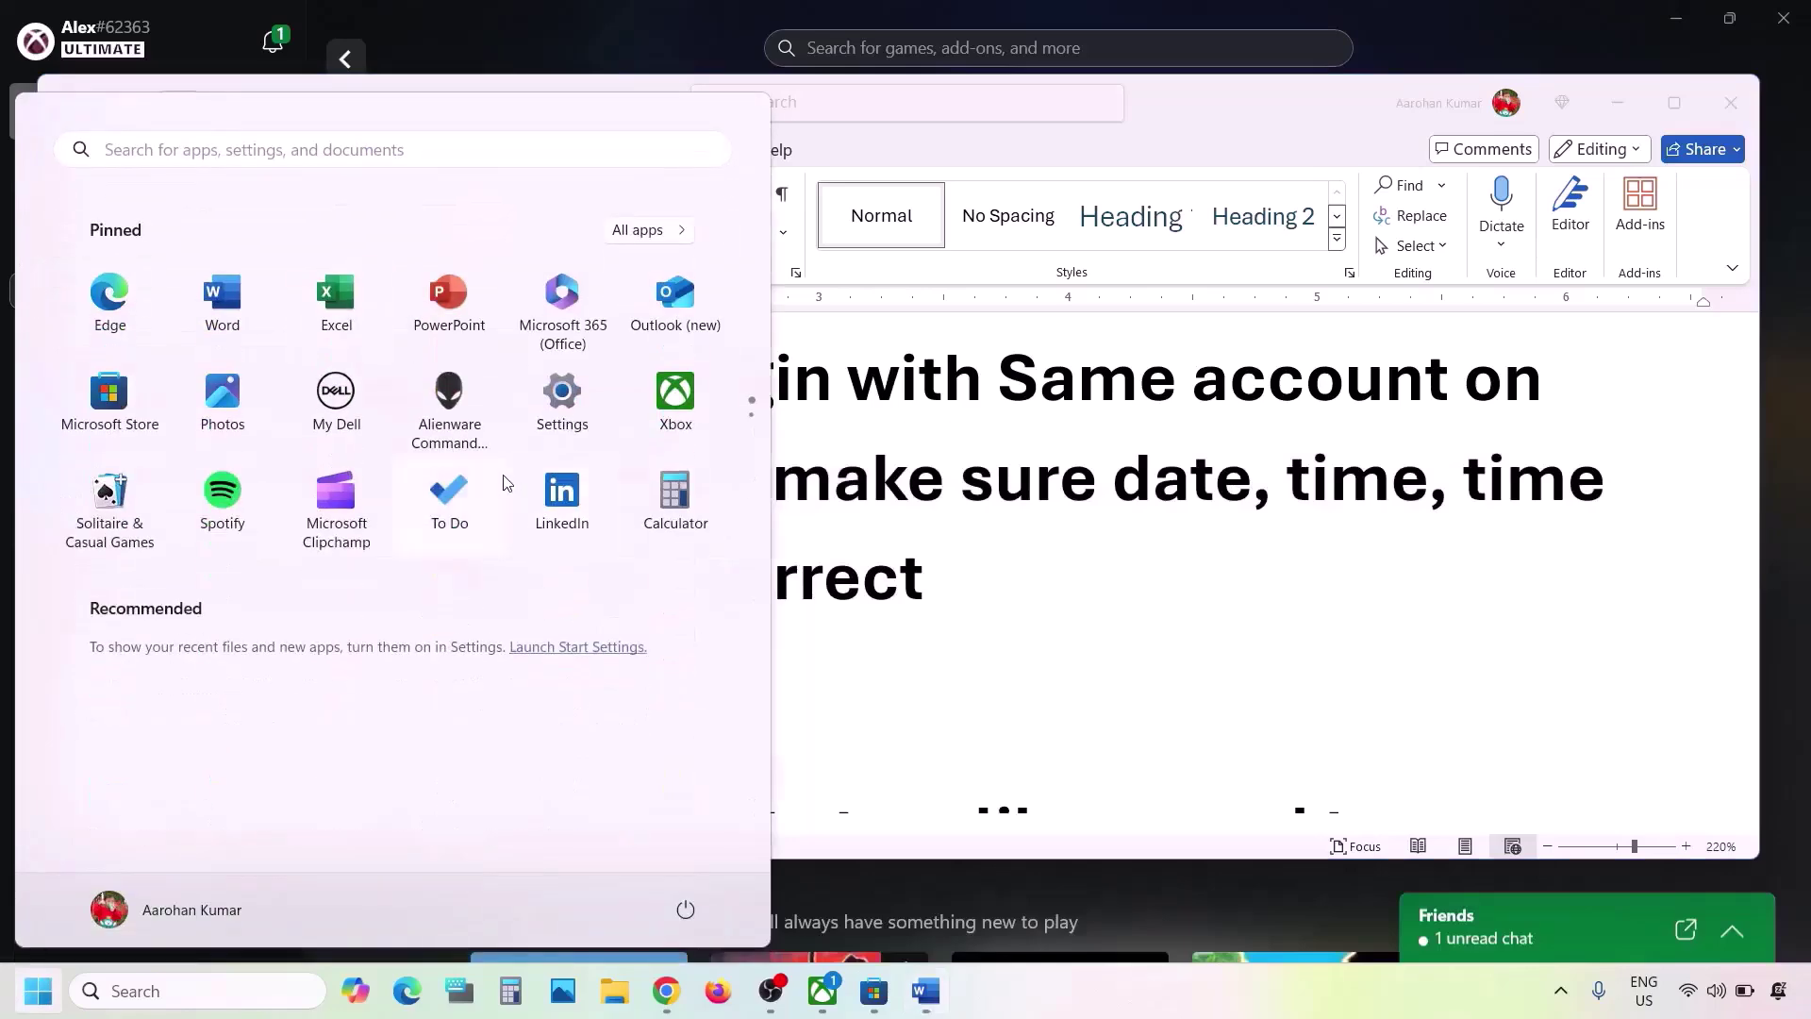
pyautogui.click(559, 406)
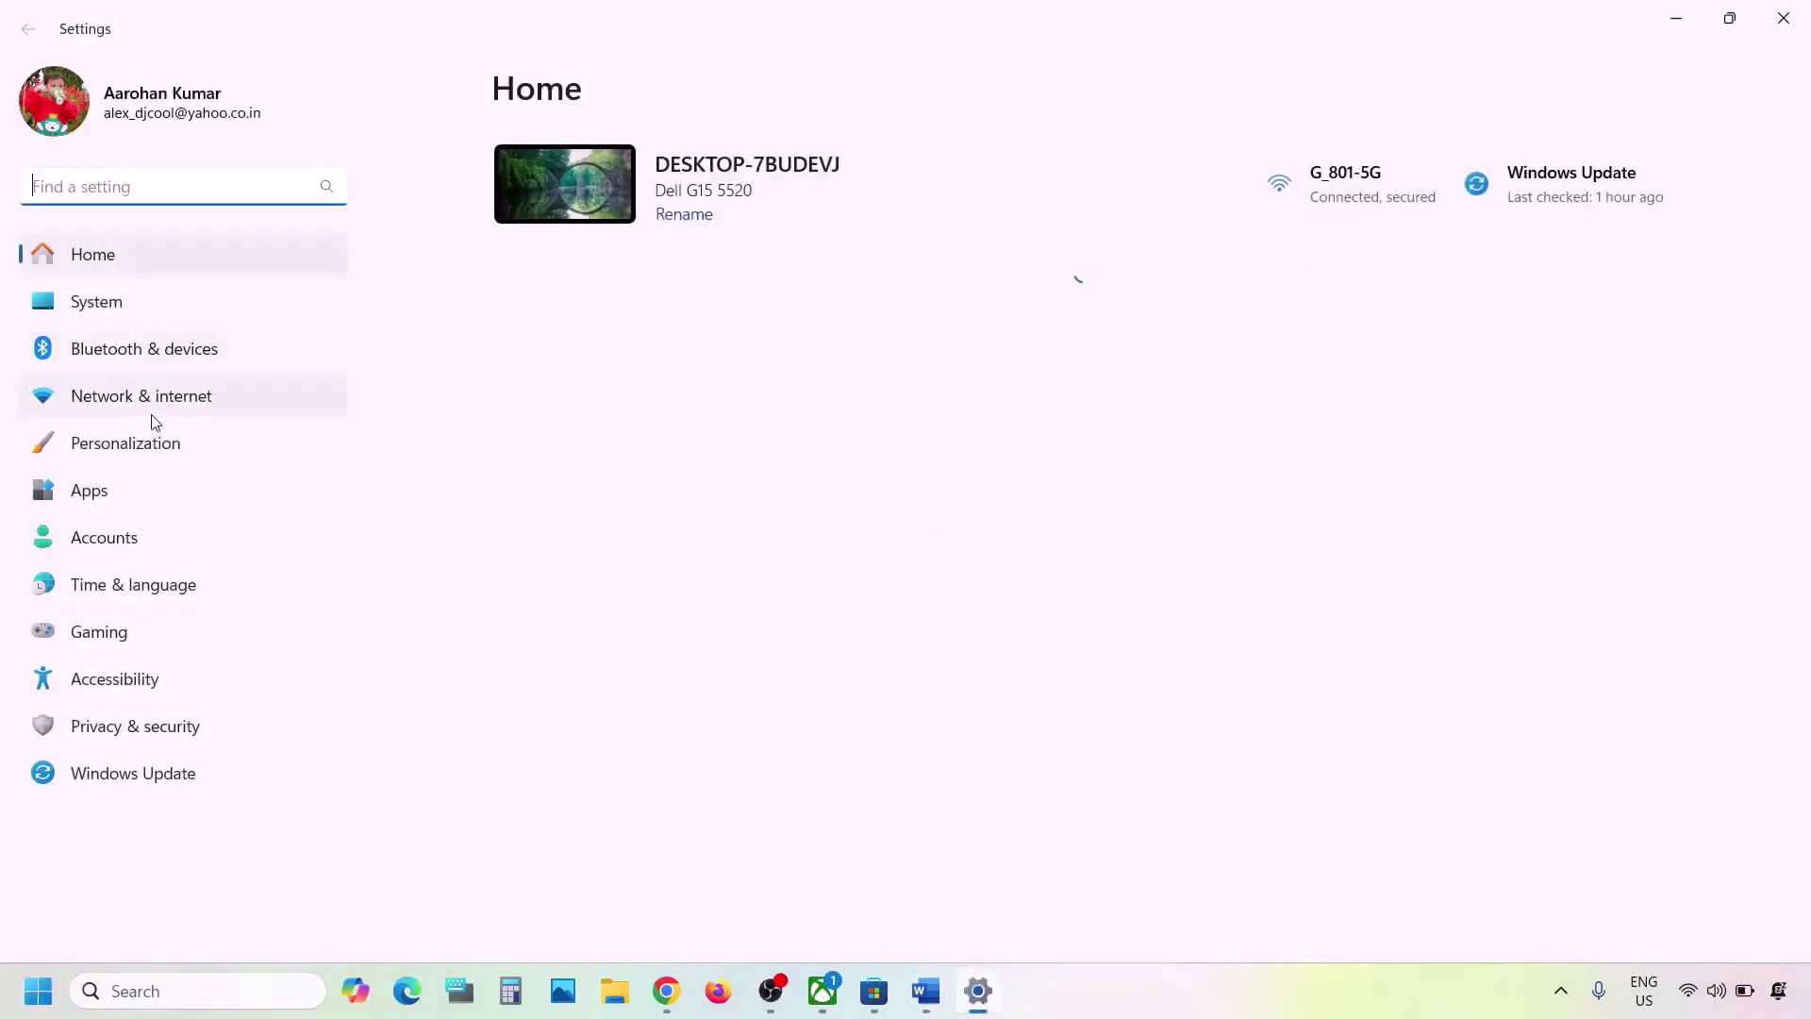
# - Confirm automatic time and time zone are on and sync the clock with time.windows.com
pyautogui.click(137, 591)
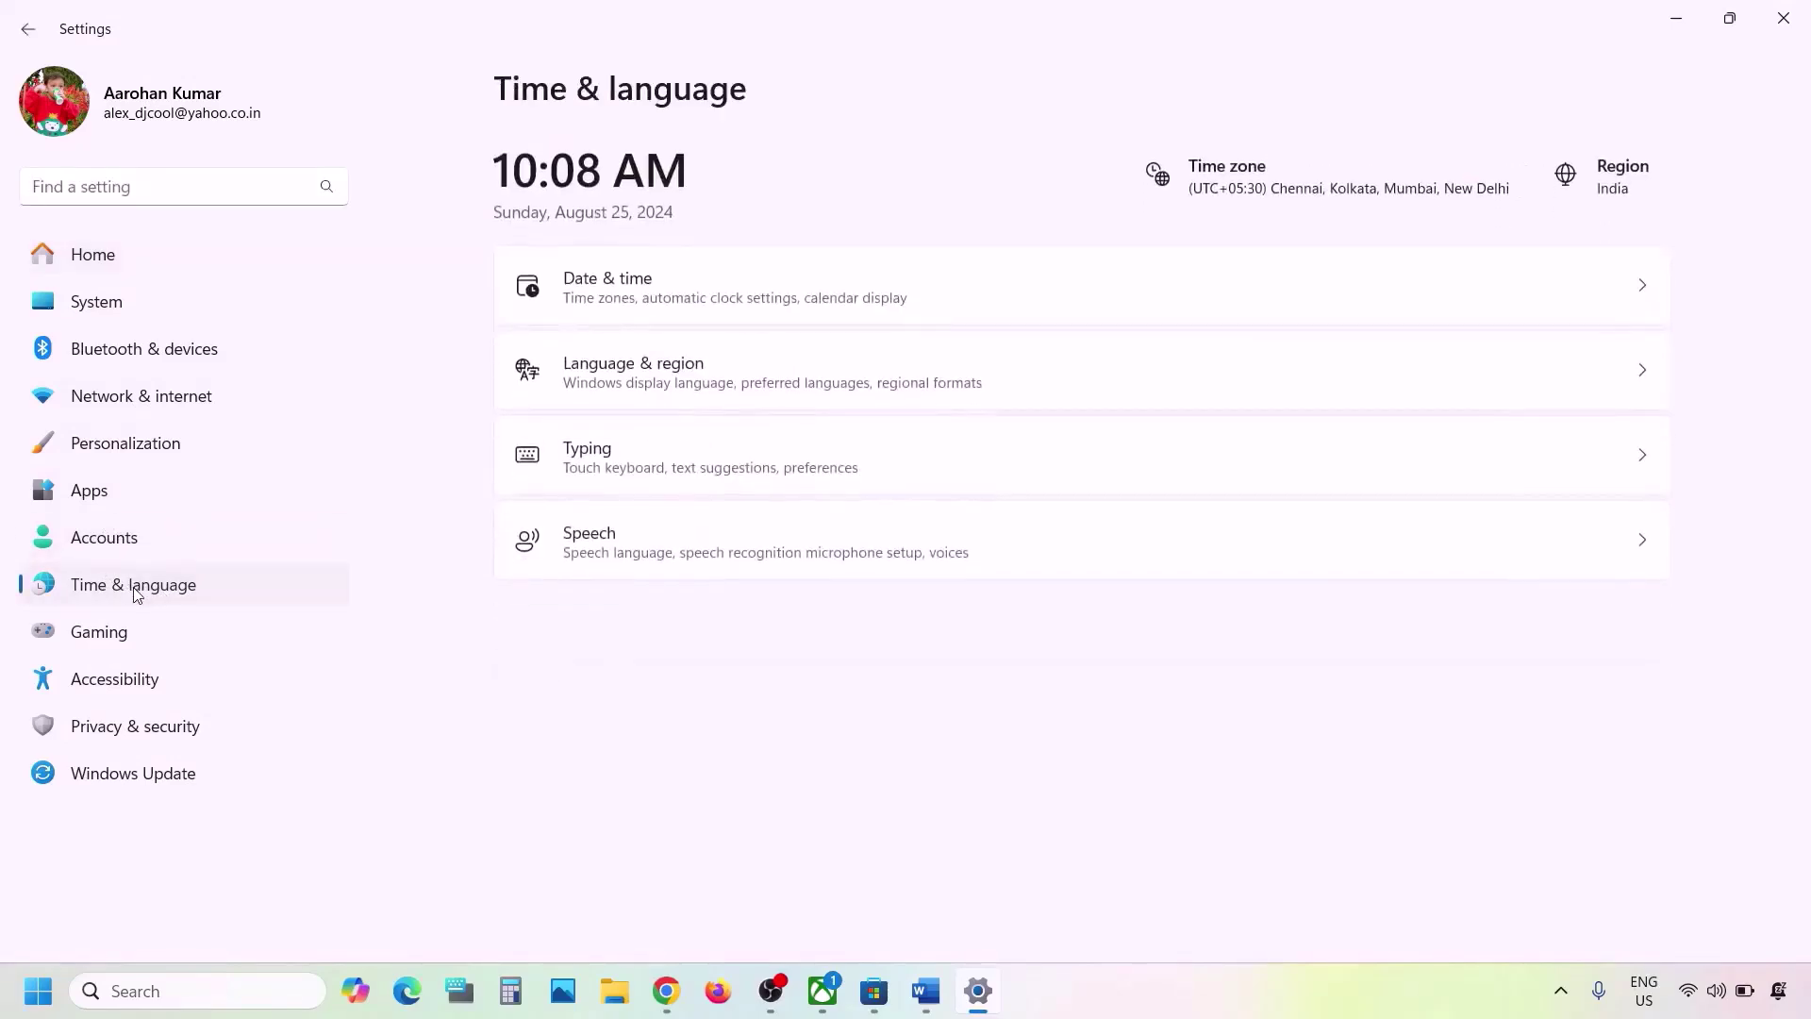
pyautogui.click(783, 300)
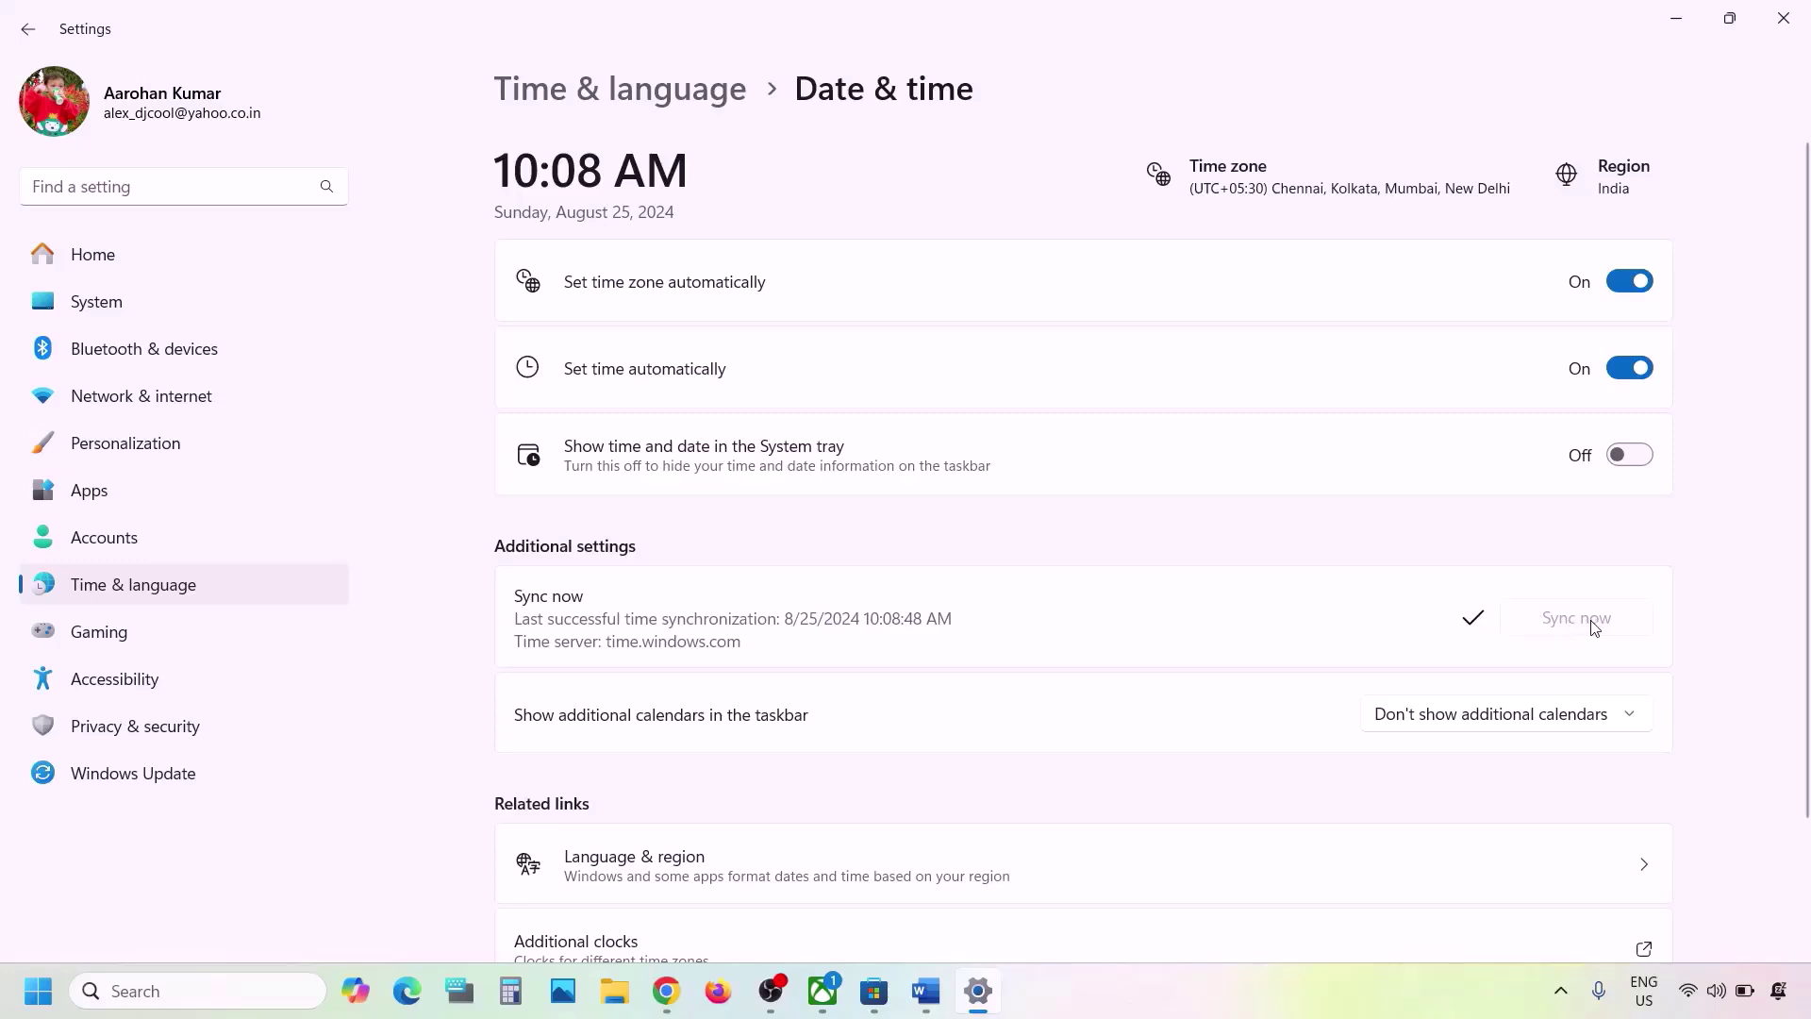
pyautogui.click(182, 586)
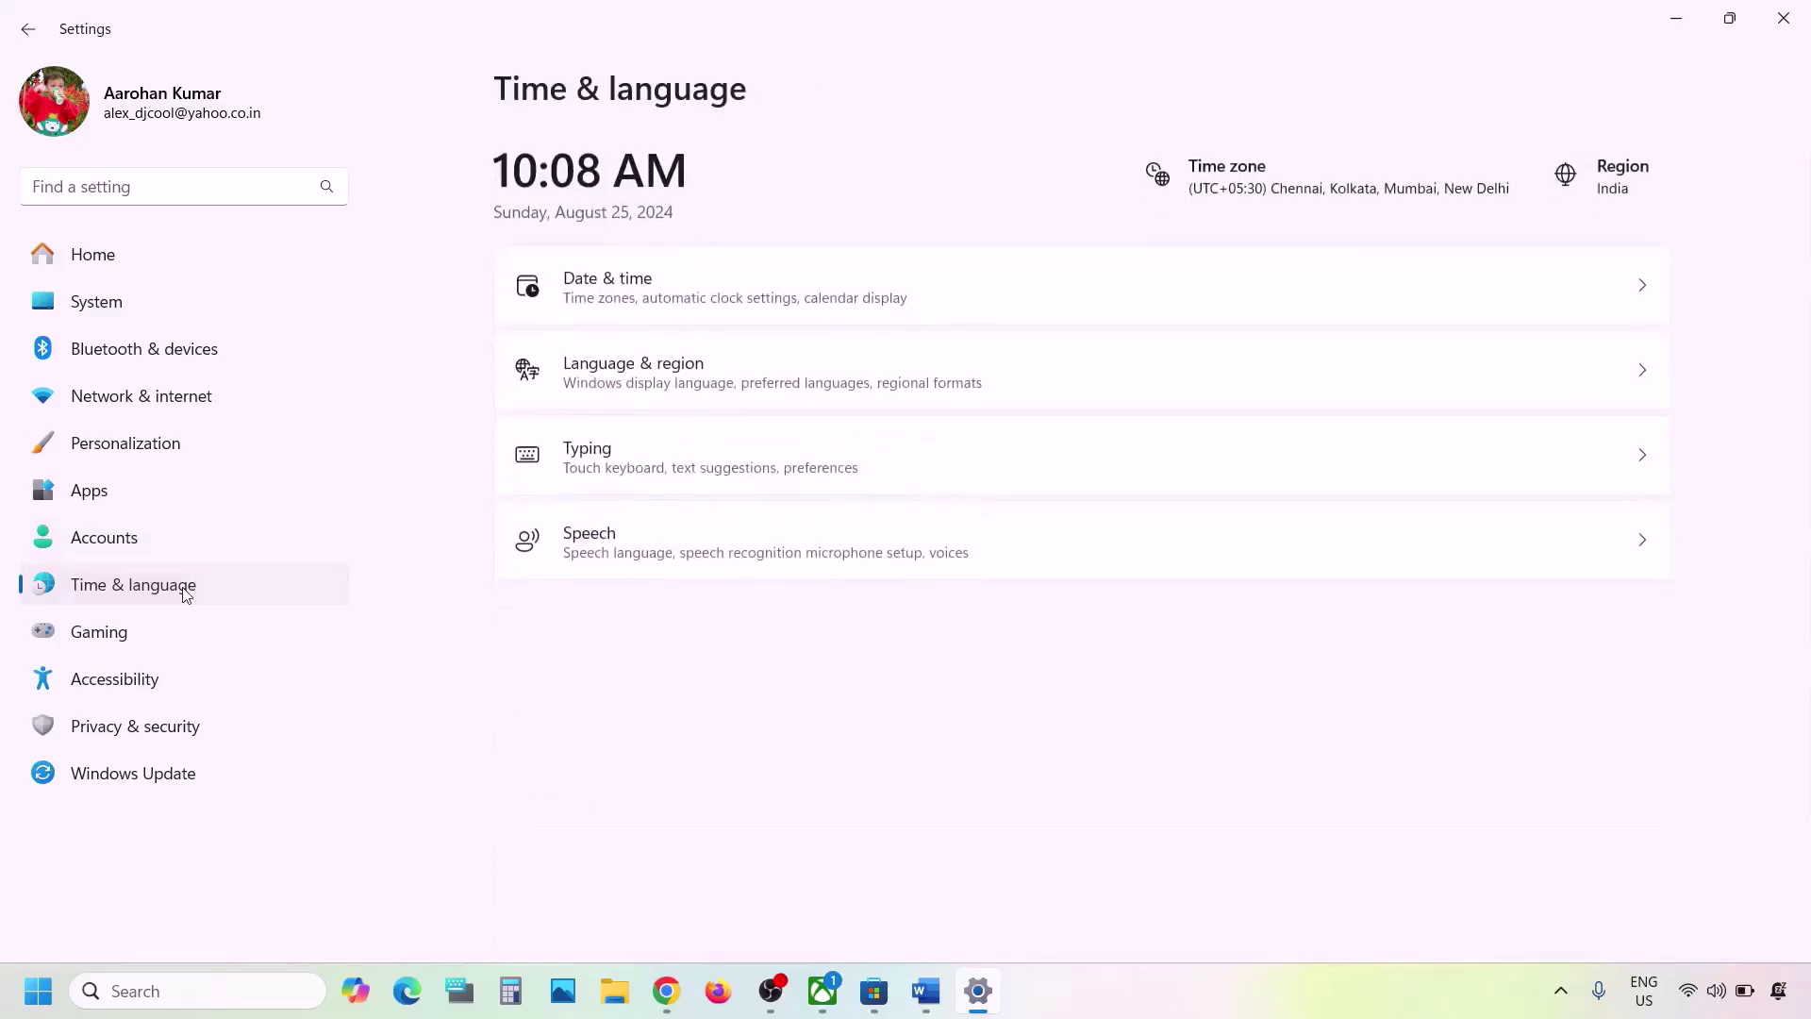
# - Keep India as the country or region in Language & region, then close Settings
pyautogui.click(657, 378)
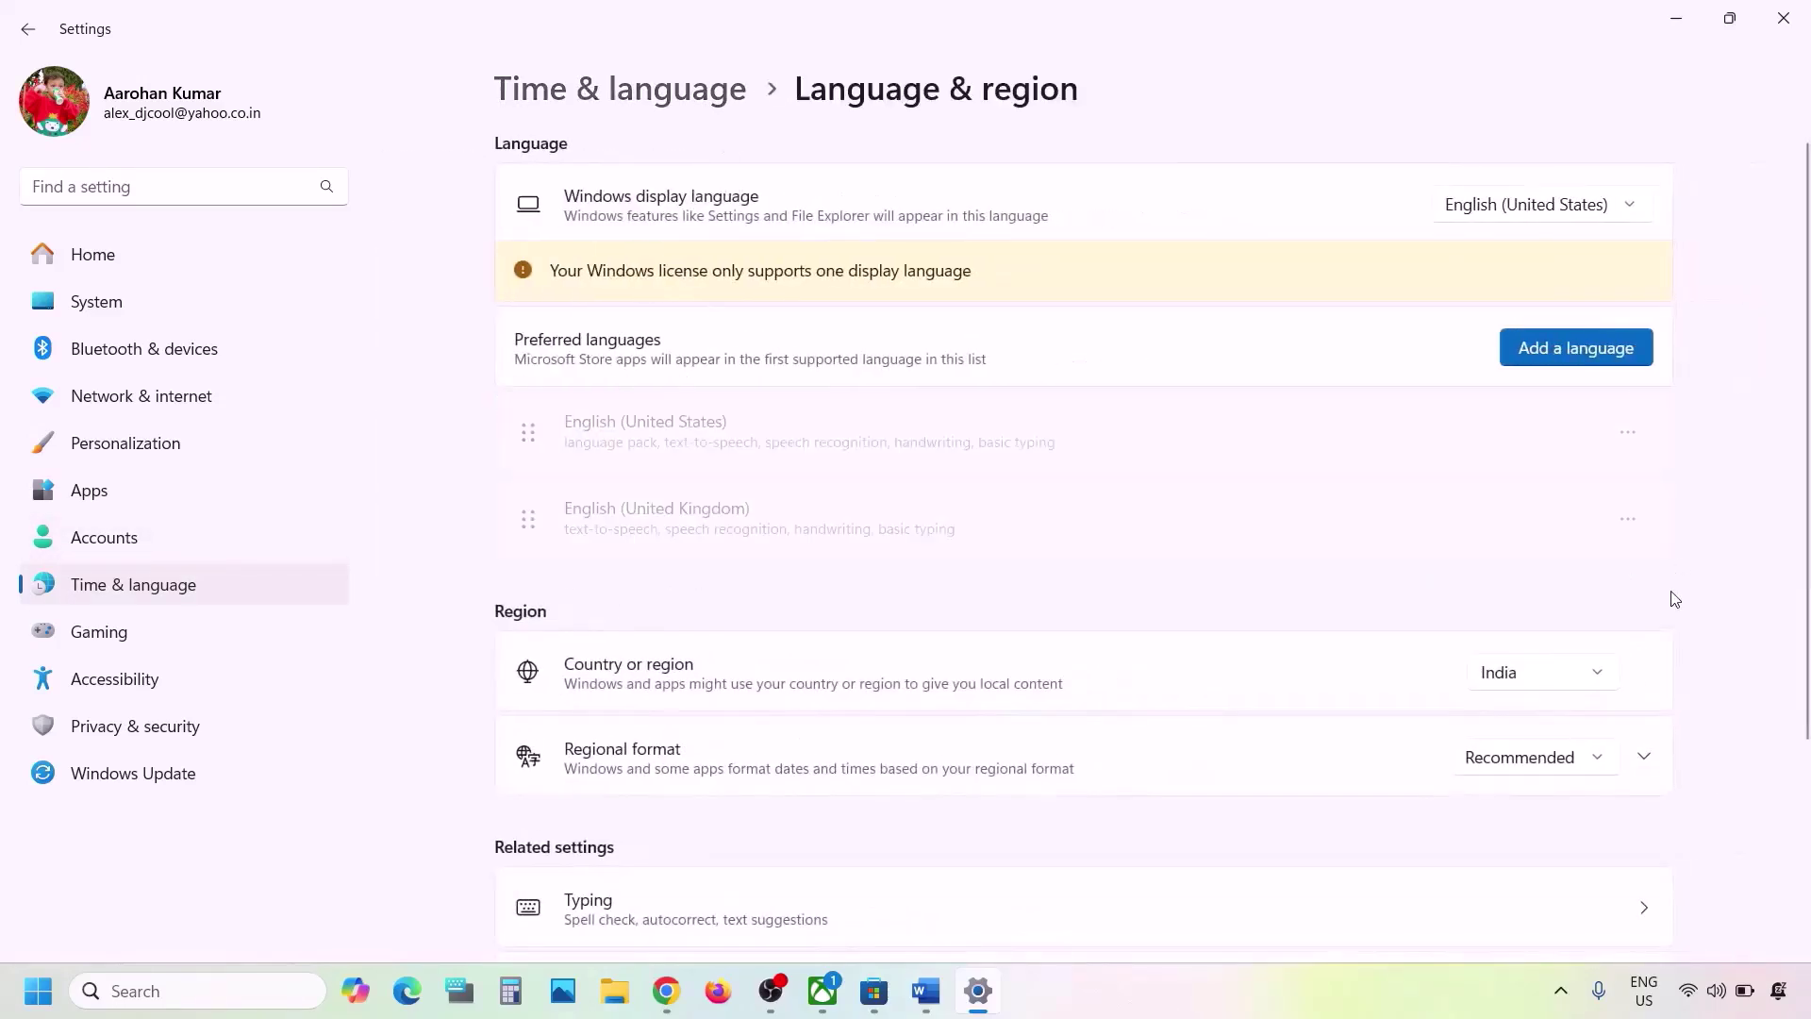
pyautogui.click(1565, 683)
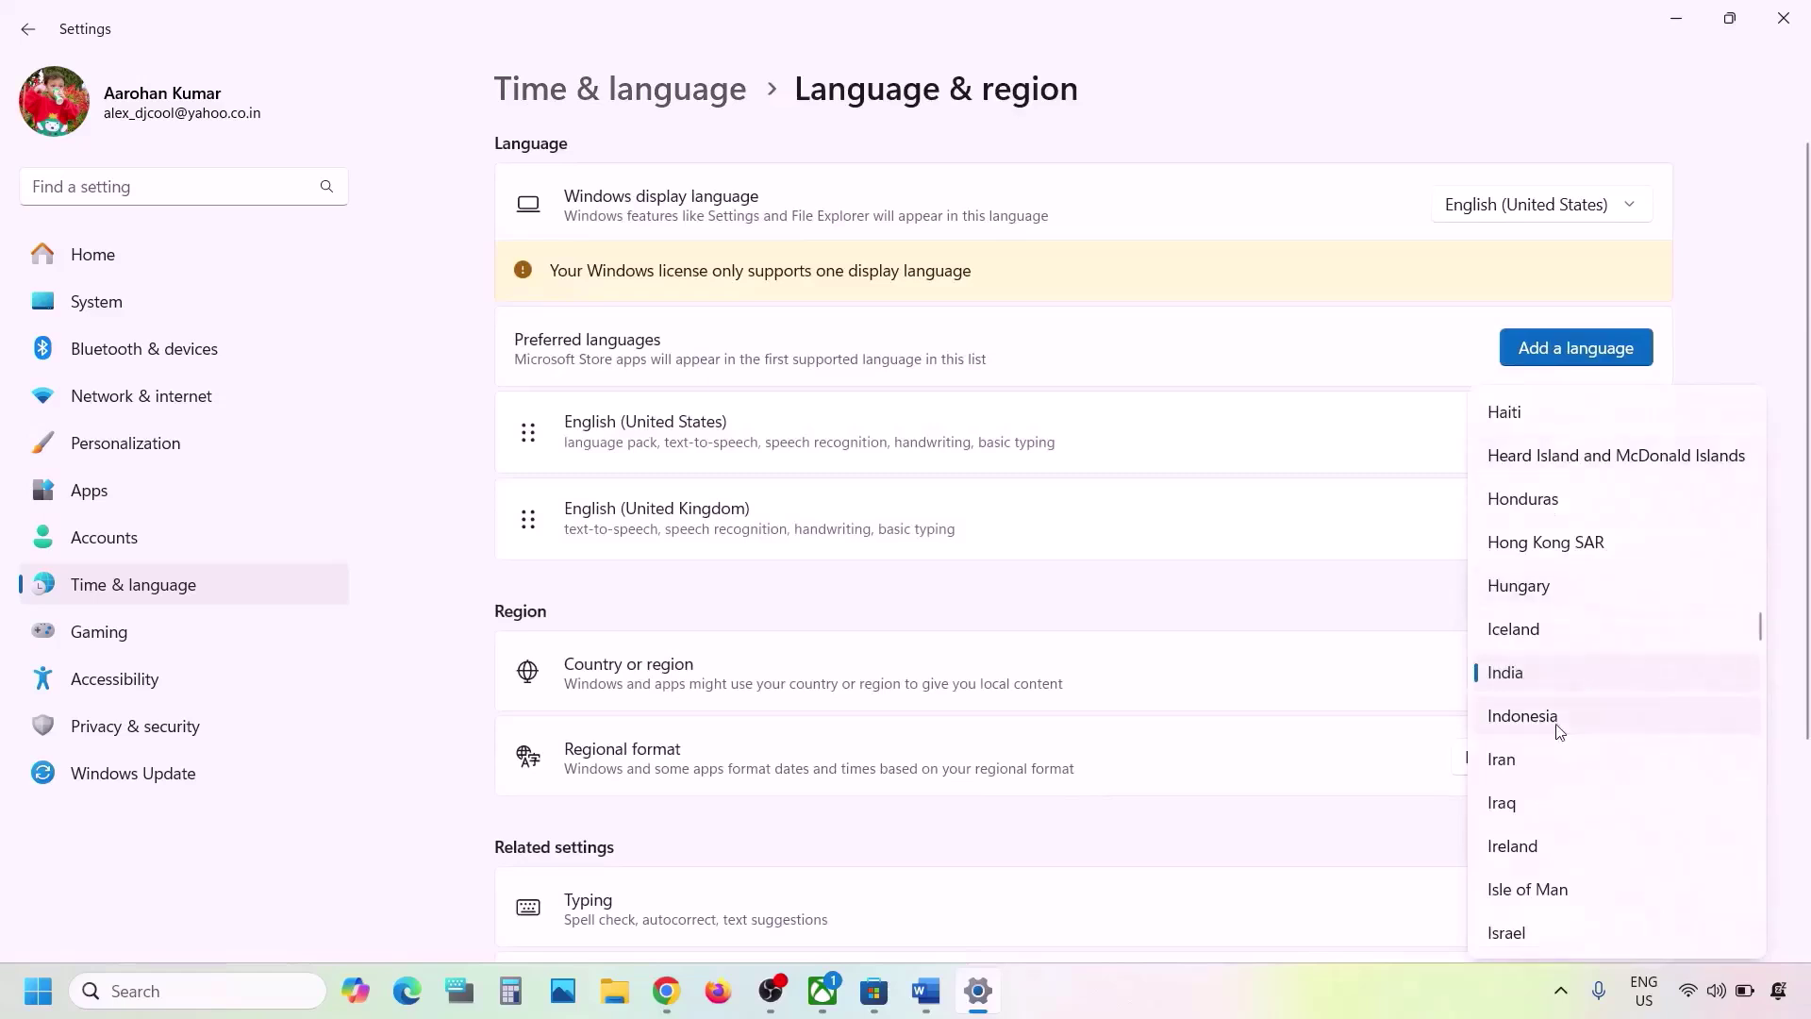
pyautogui.click(1791, 472)
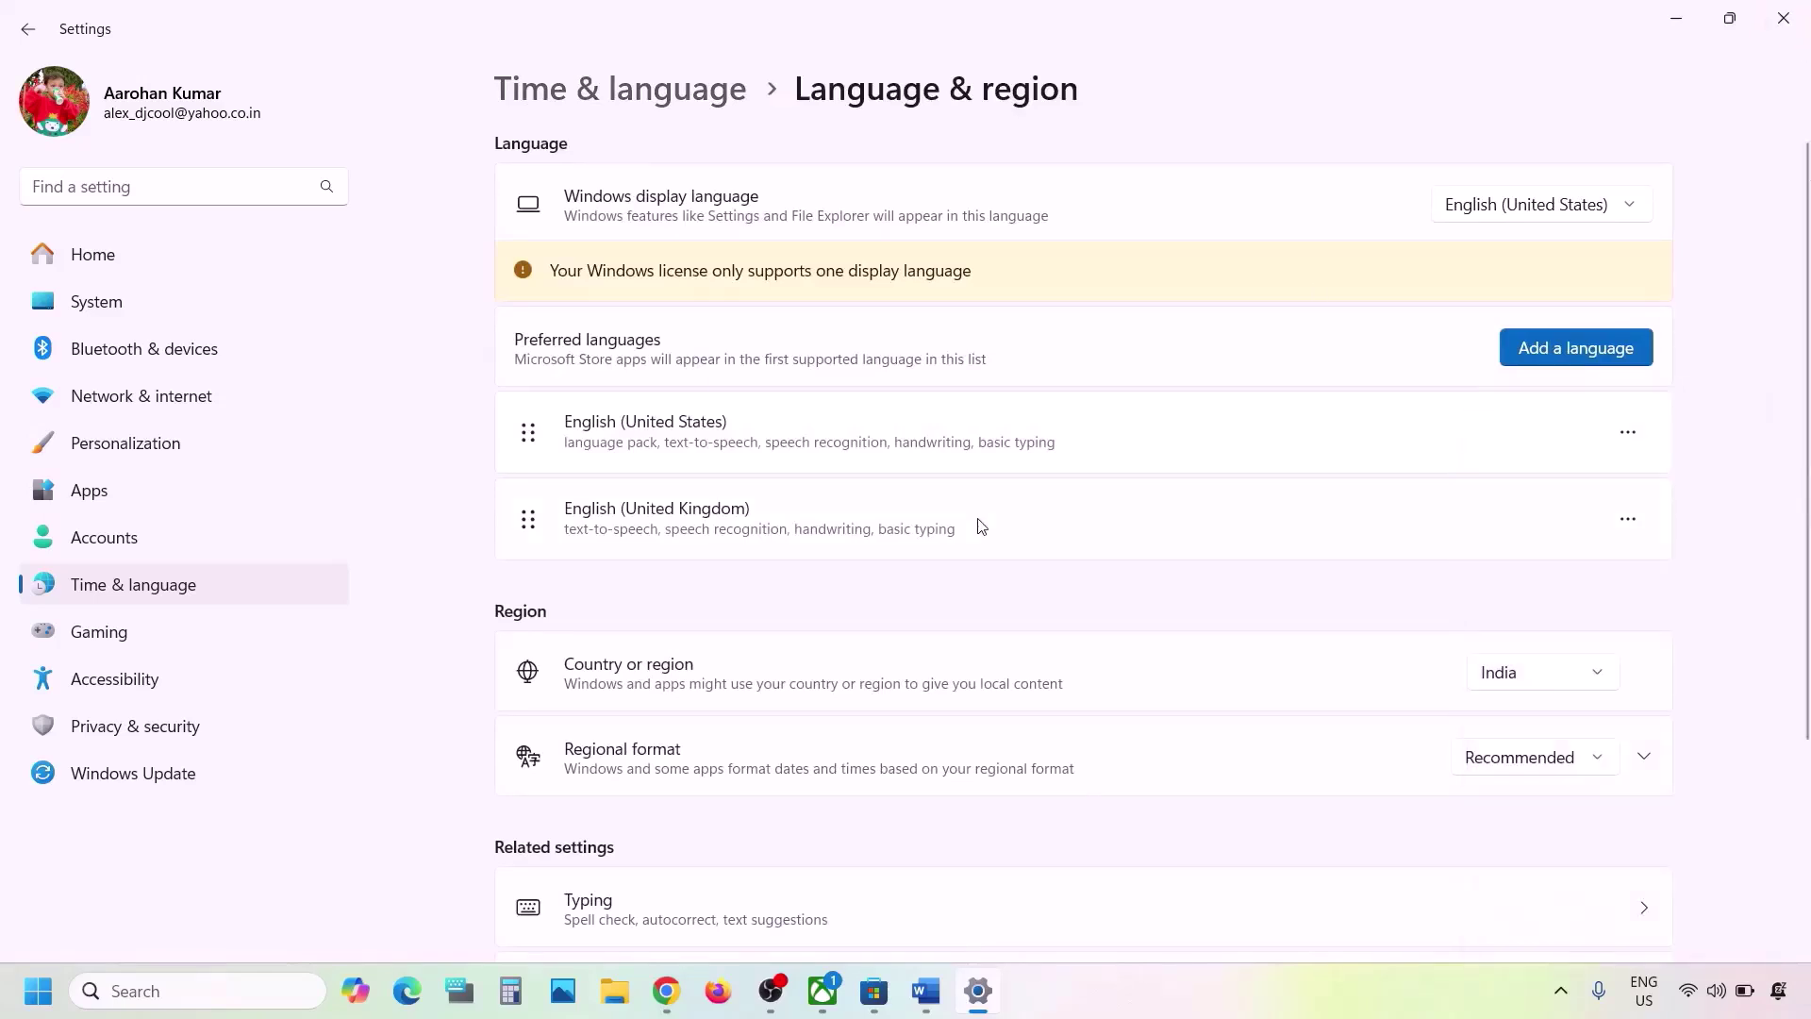
pyautogui.click(1773, 28)
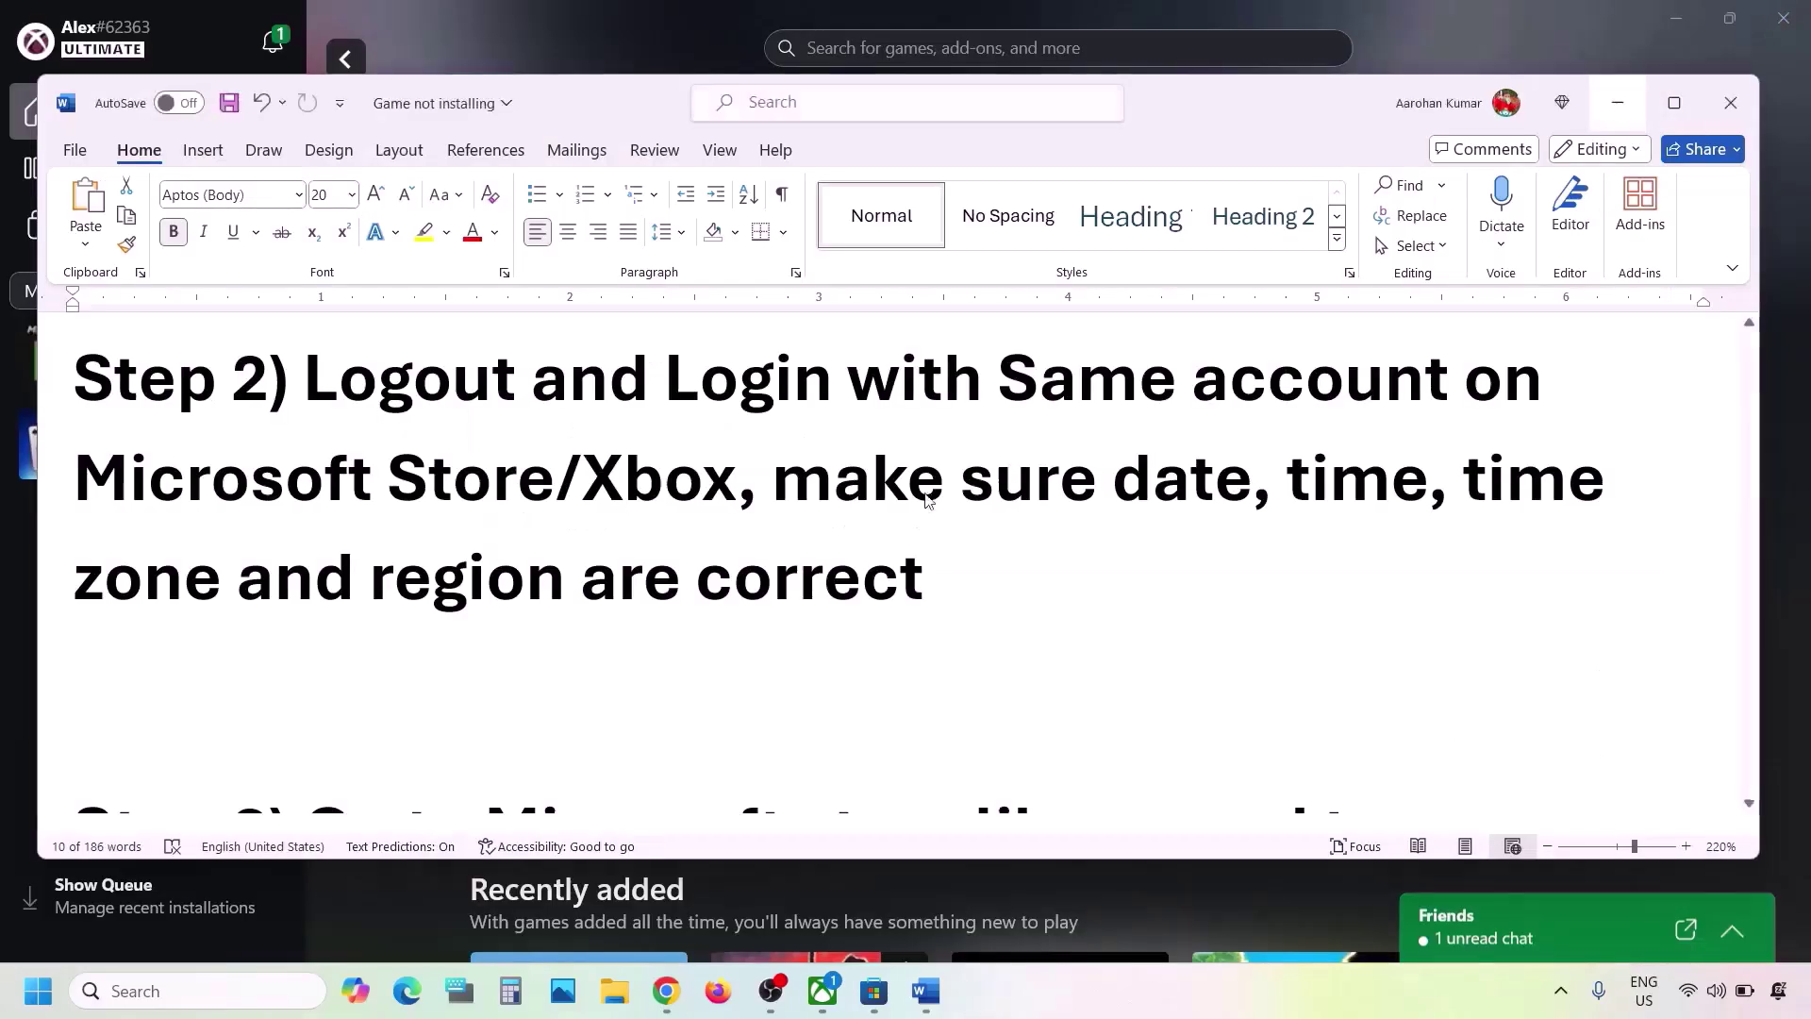
# - Read the Word Step 3 note about installing the game from the store library
pyautogui.moveTo(771, 493); pyautogui.dragTo(833, 634)
pyautogui.scroll(-3, 835, 640)
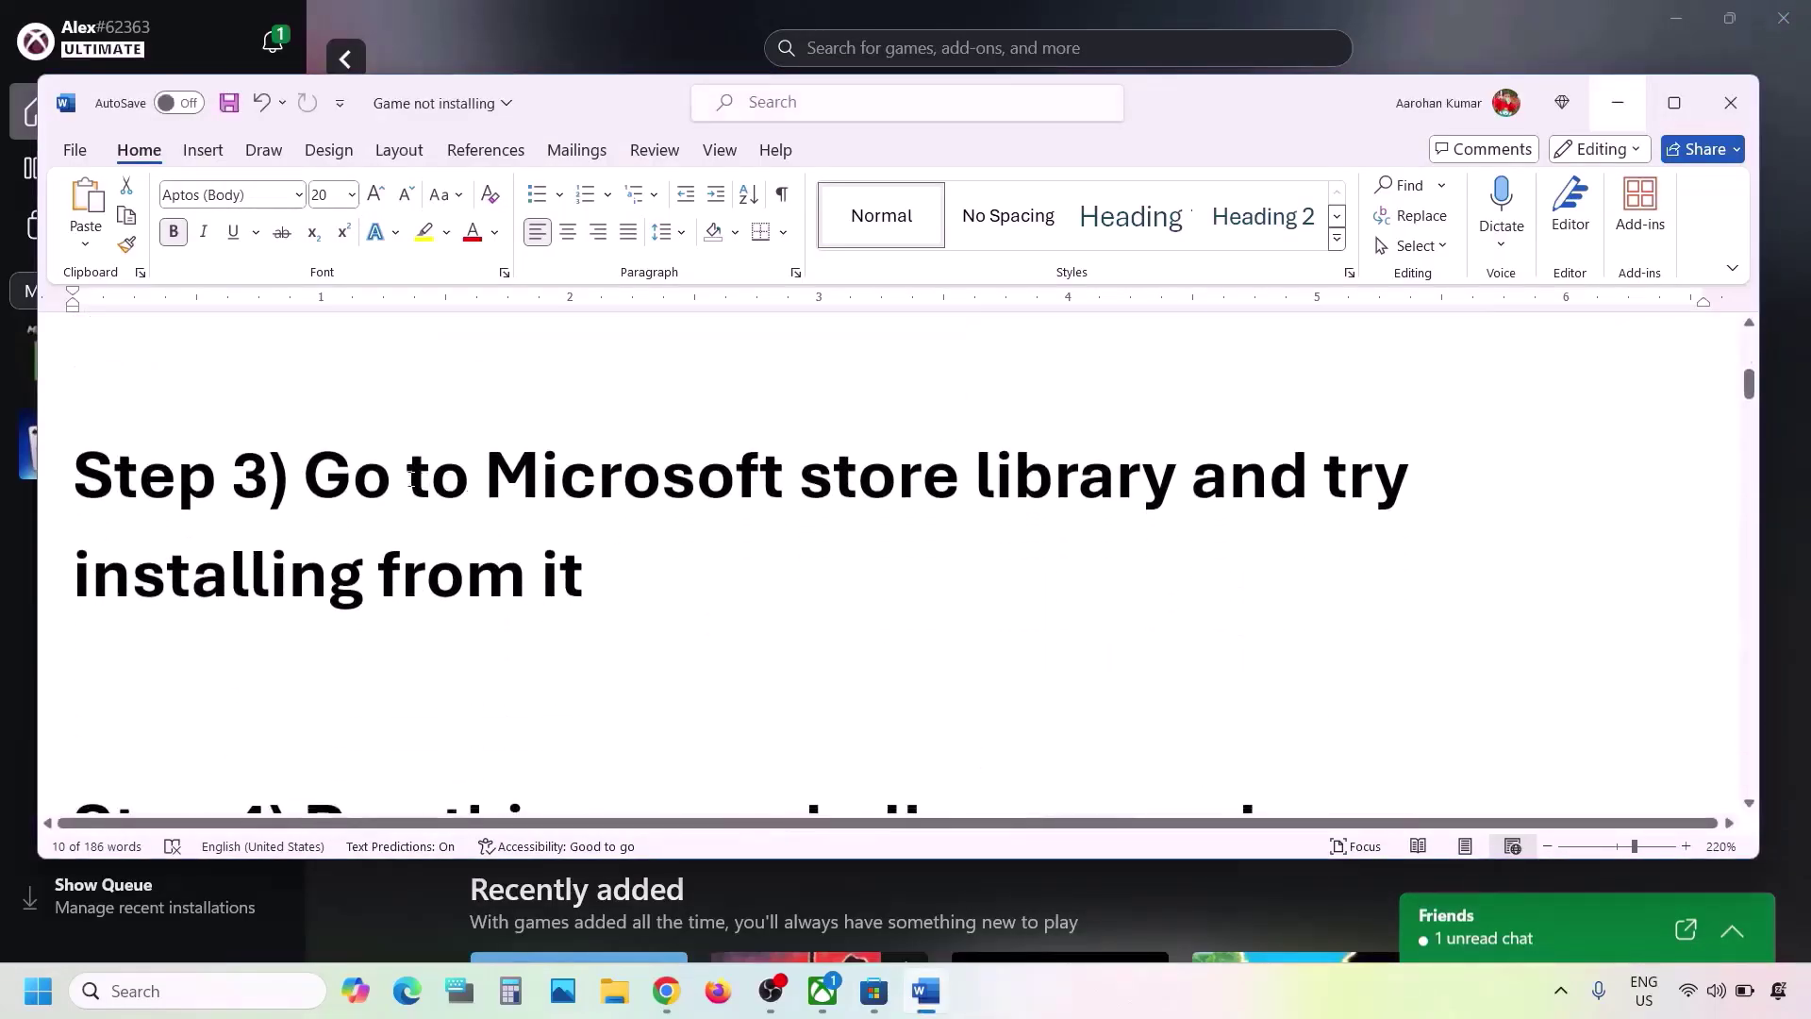
pyautogui.moveTo(322, 476); pyautogui.dragTo(576, 547)
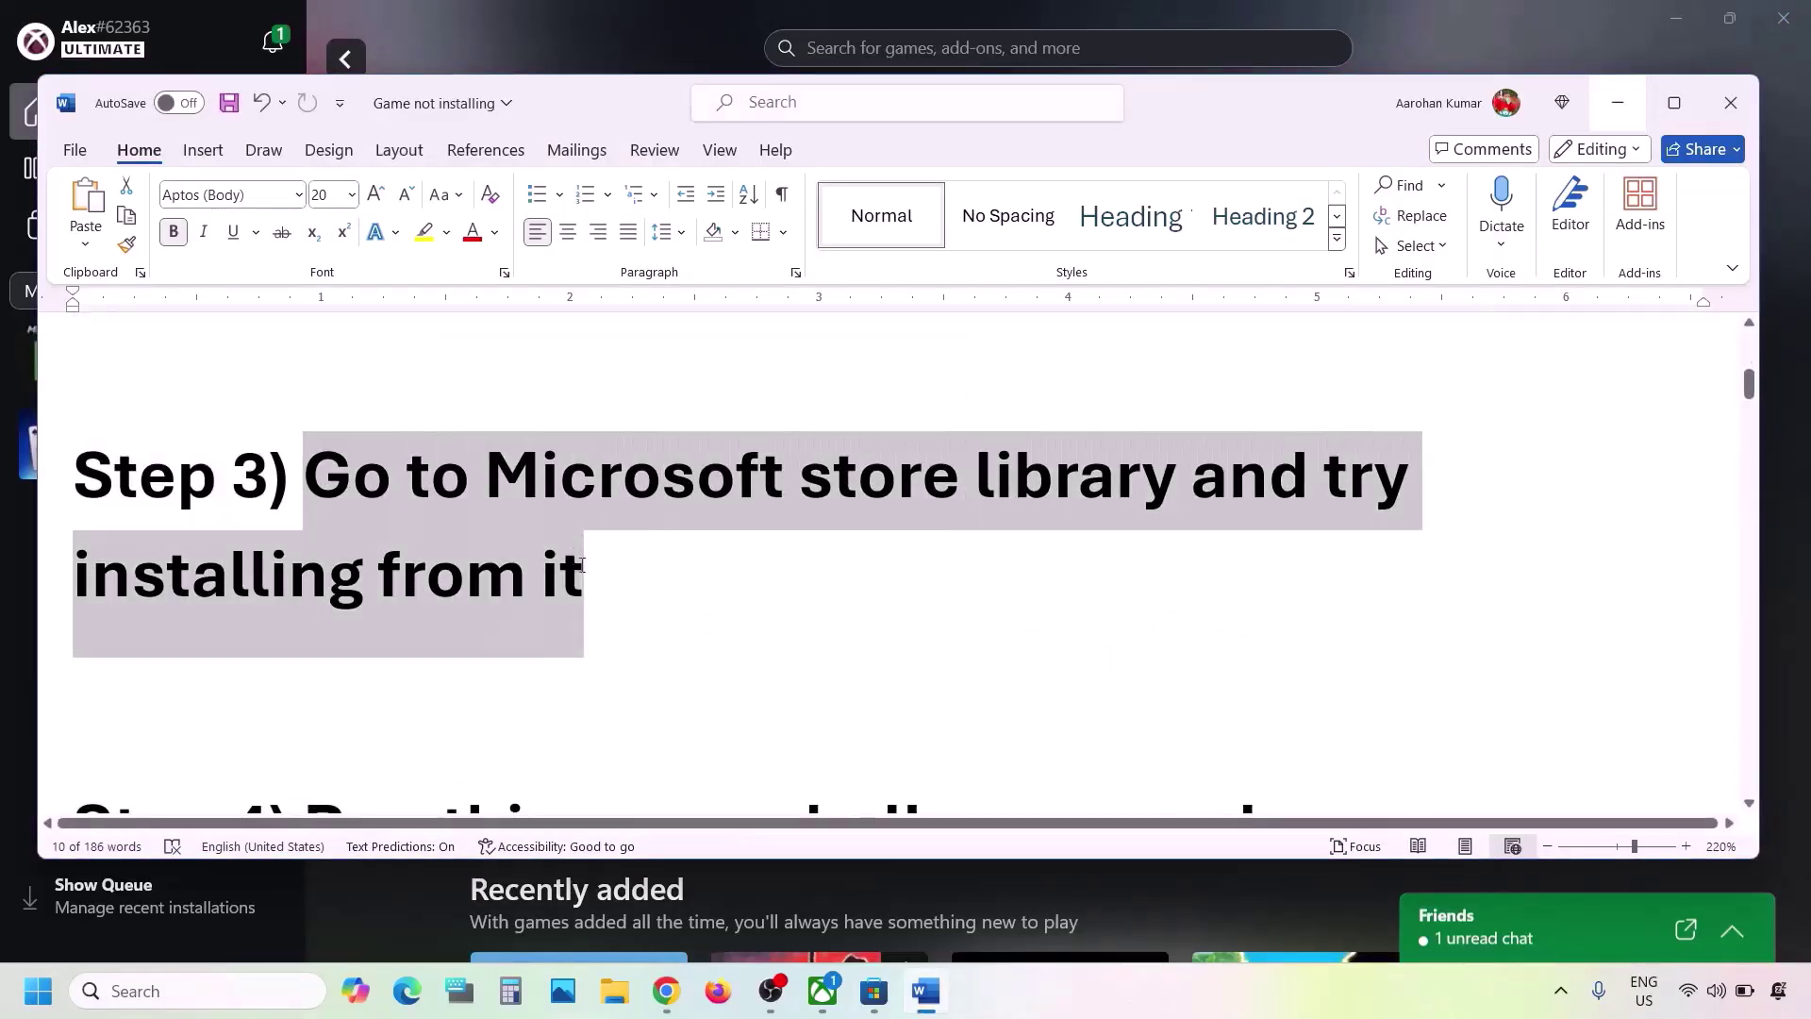
pyautogui.click(582, 564)
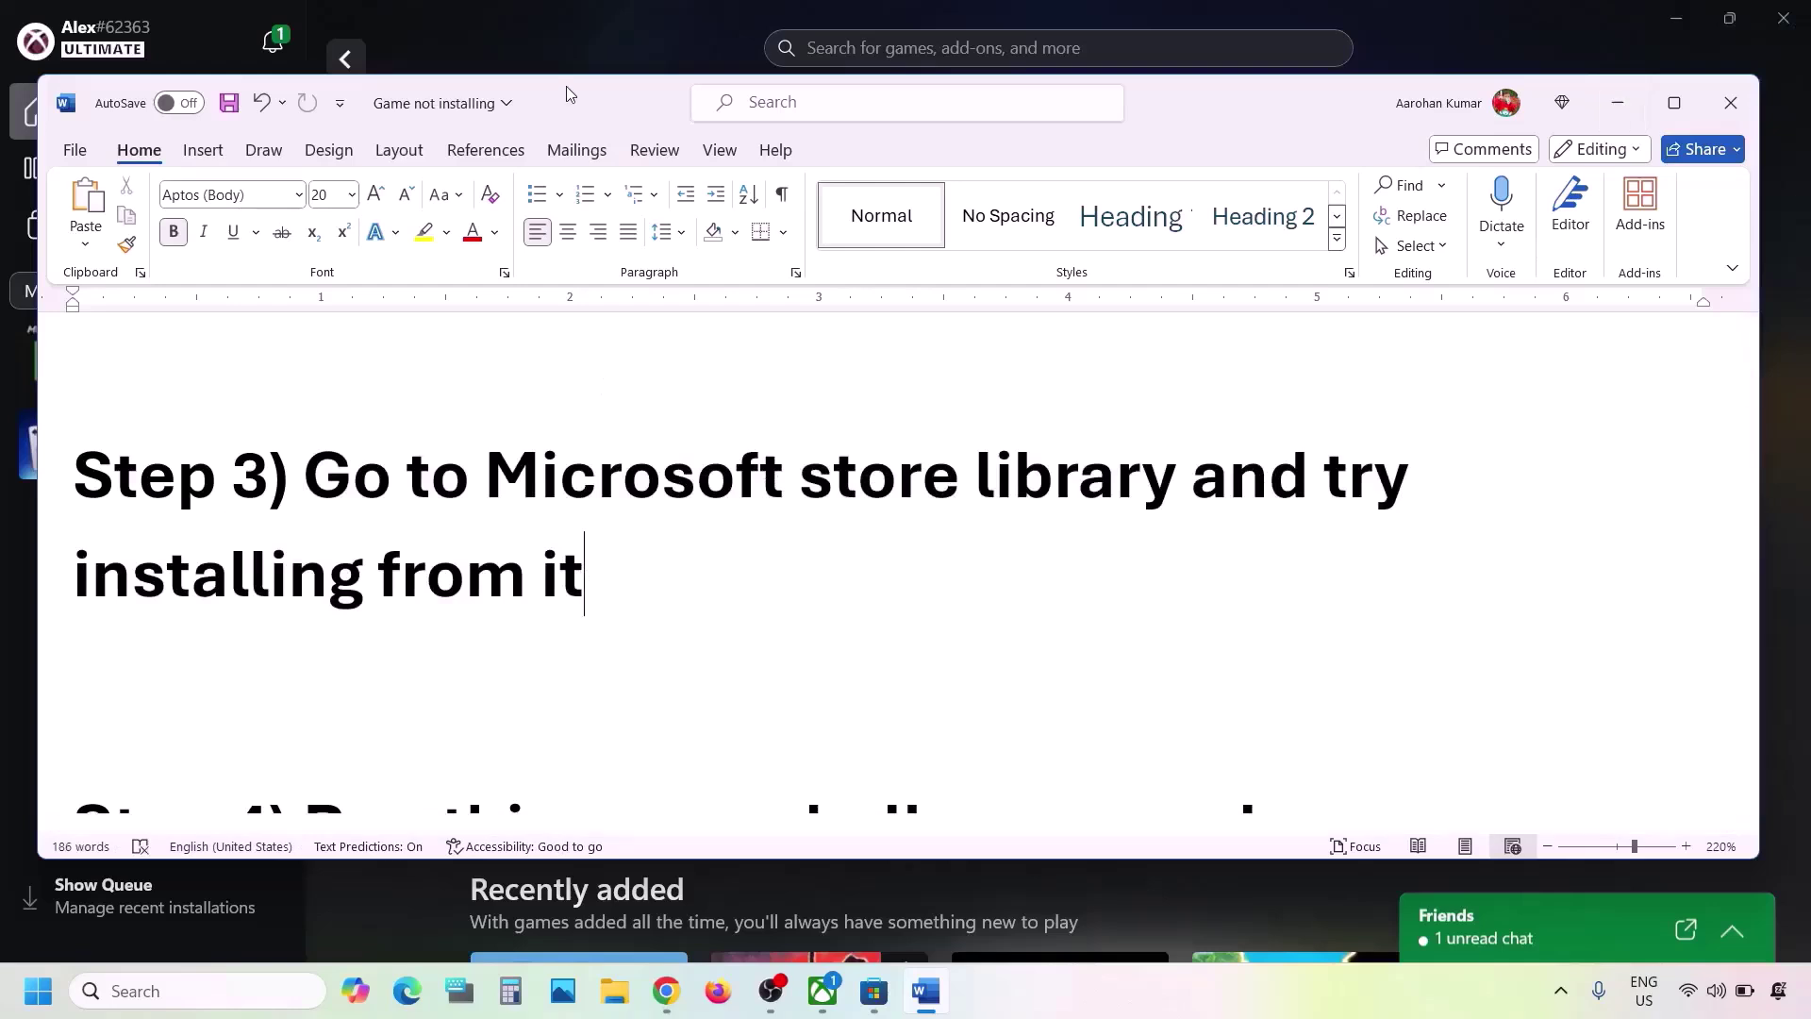
pyautogui.click(570, 51)
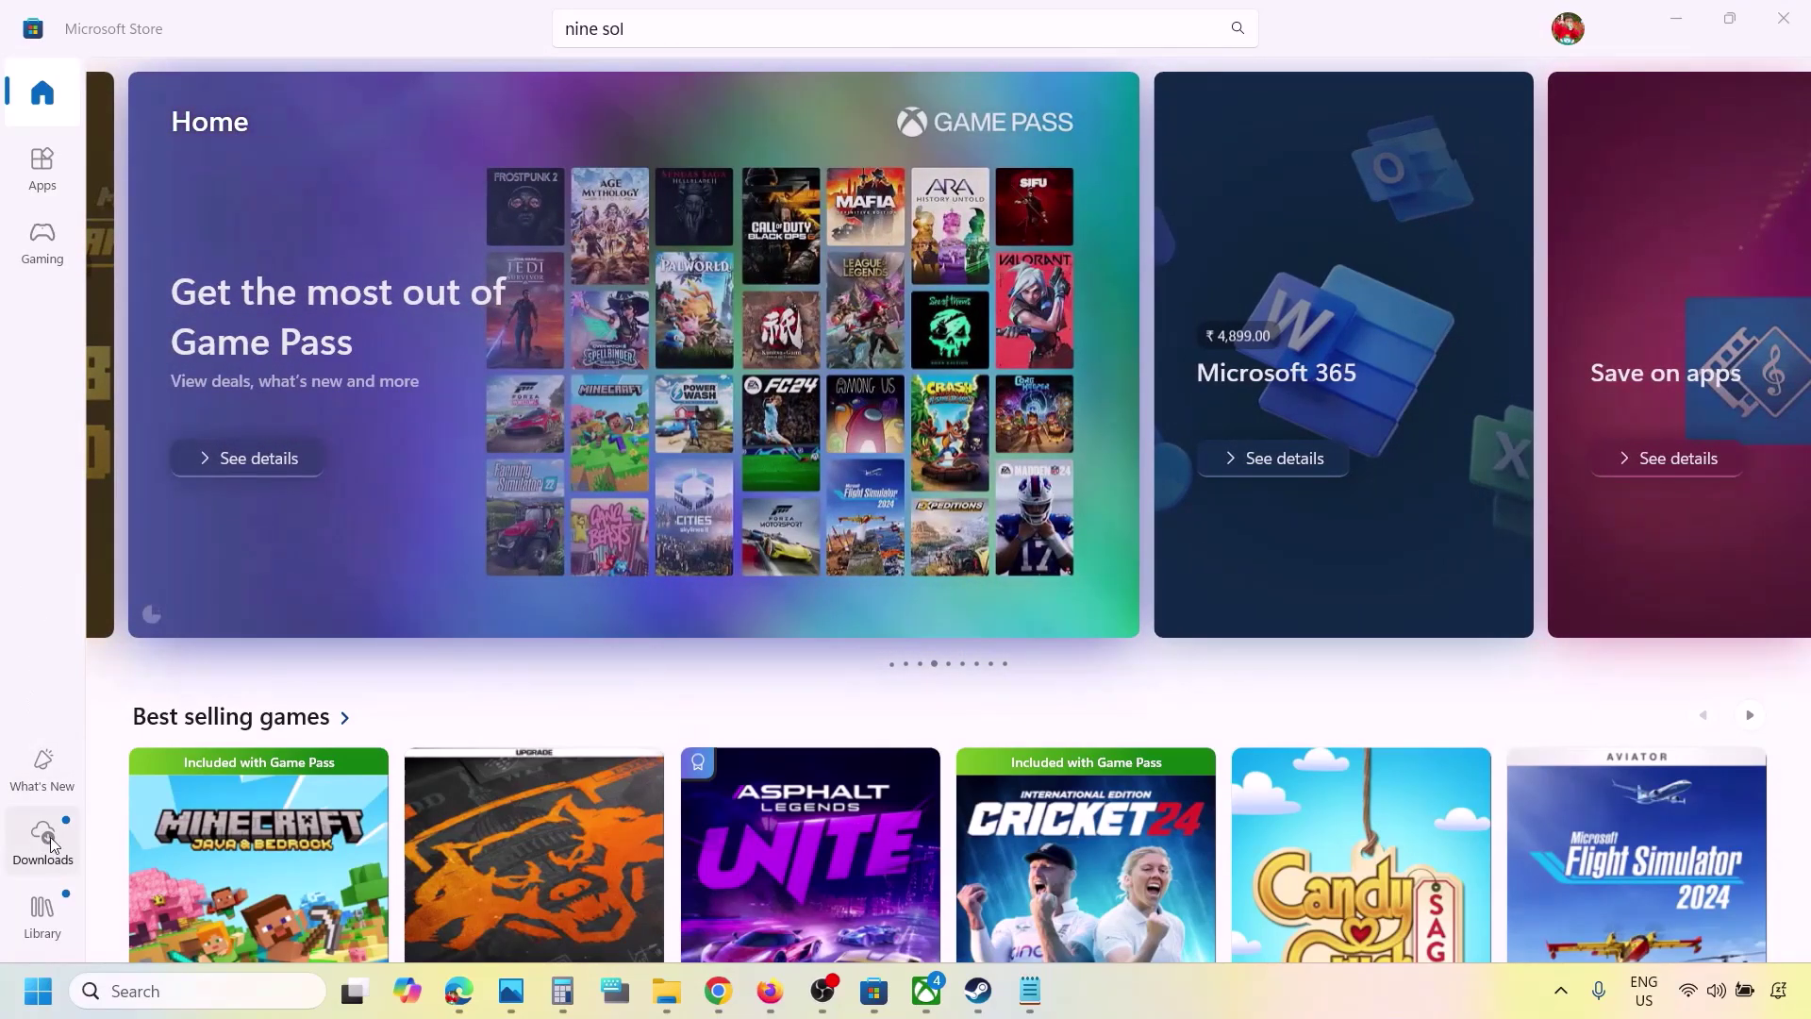
# - Check for updates in Store's Updates & downloads, with Aliens: Dark Descent downloading and Nine Sols queued
pyautogui.click(49, 836)
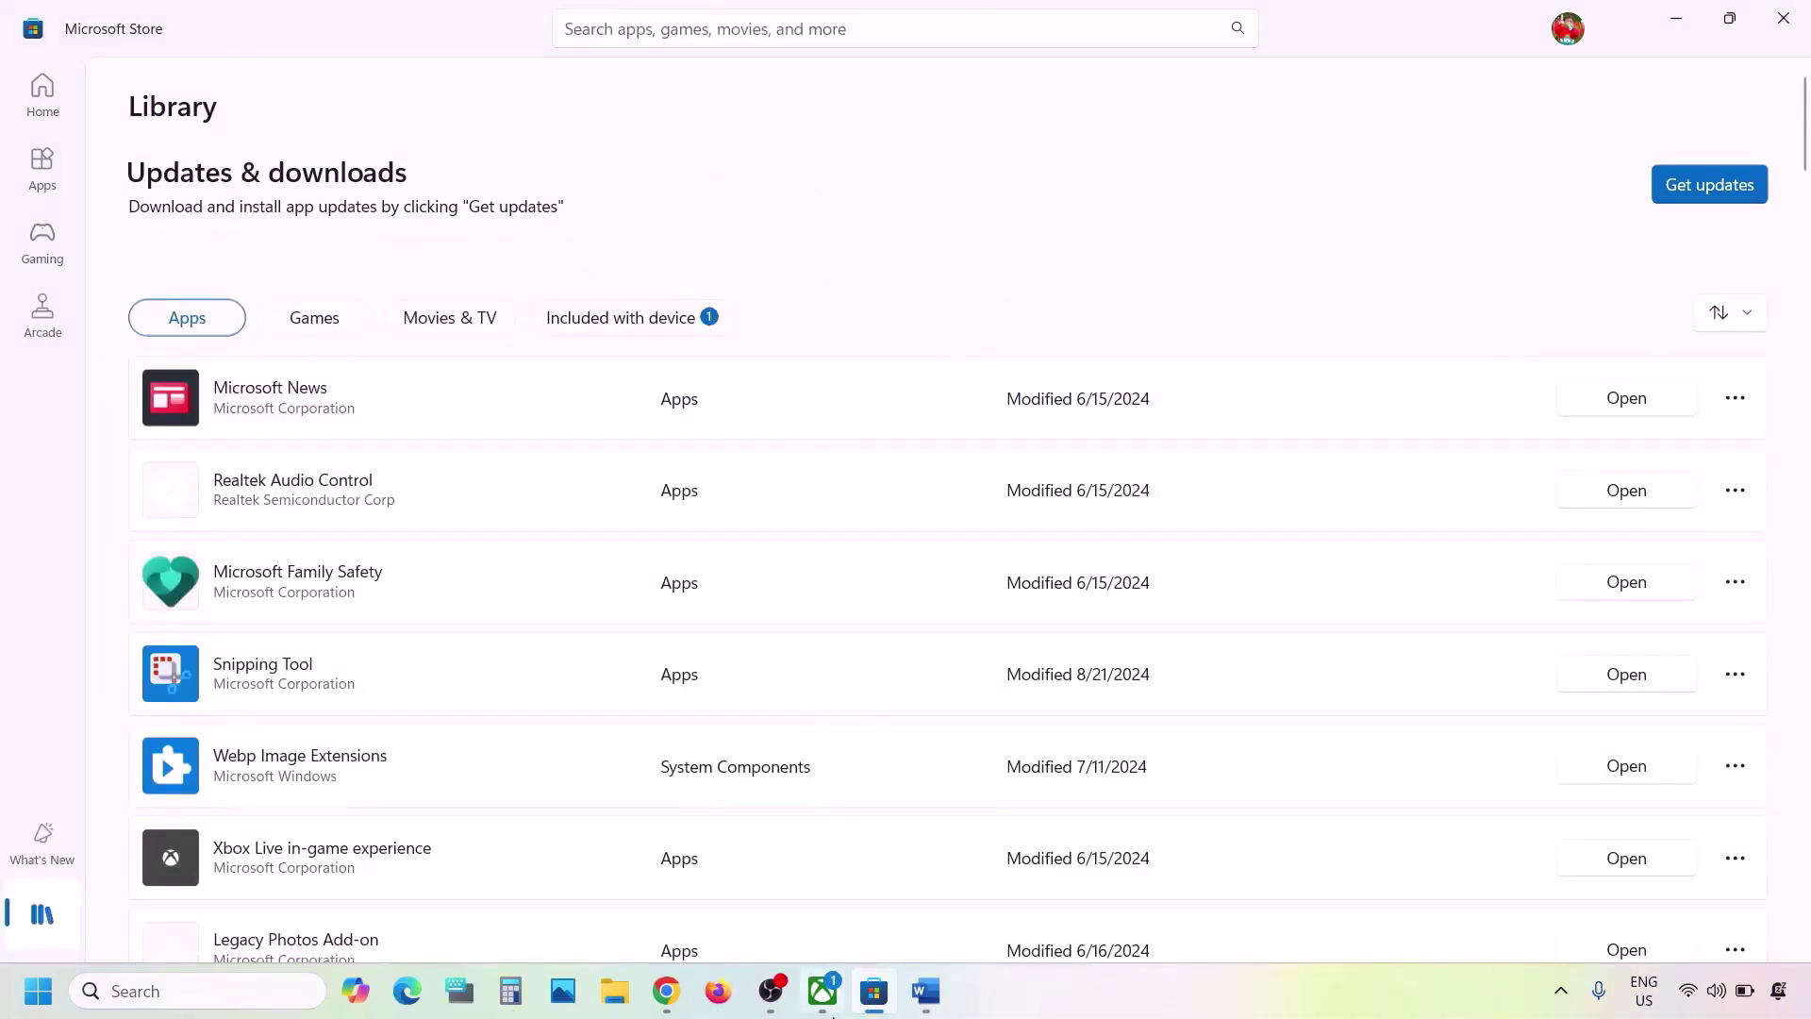
pyautogui.click(822, 990)
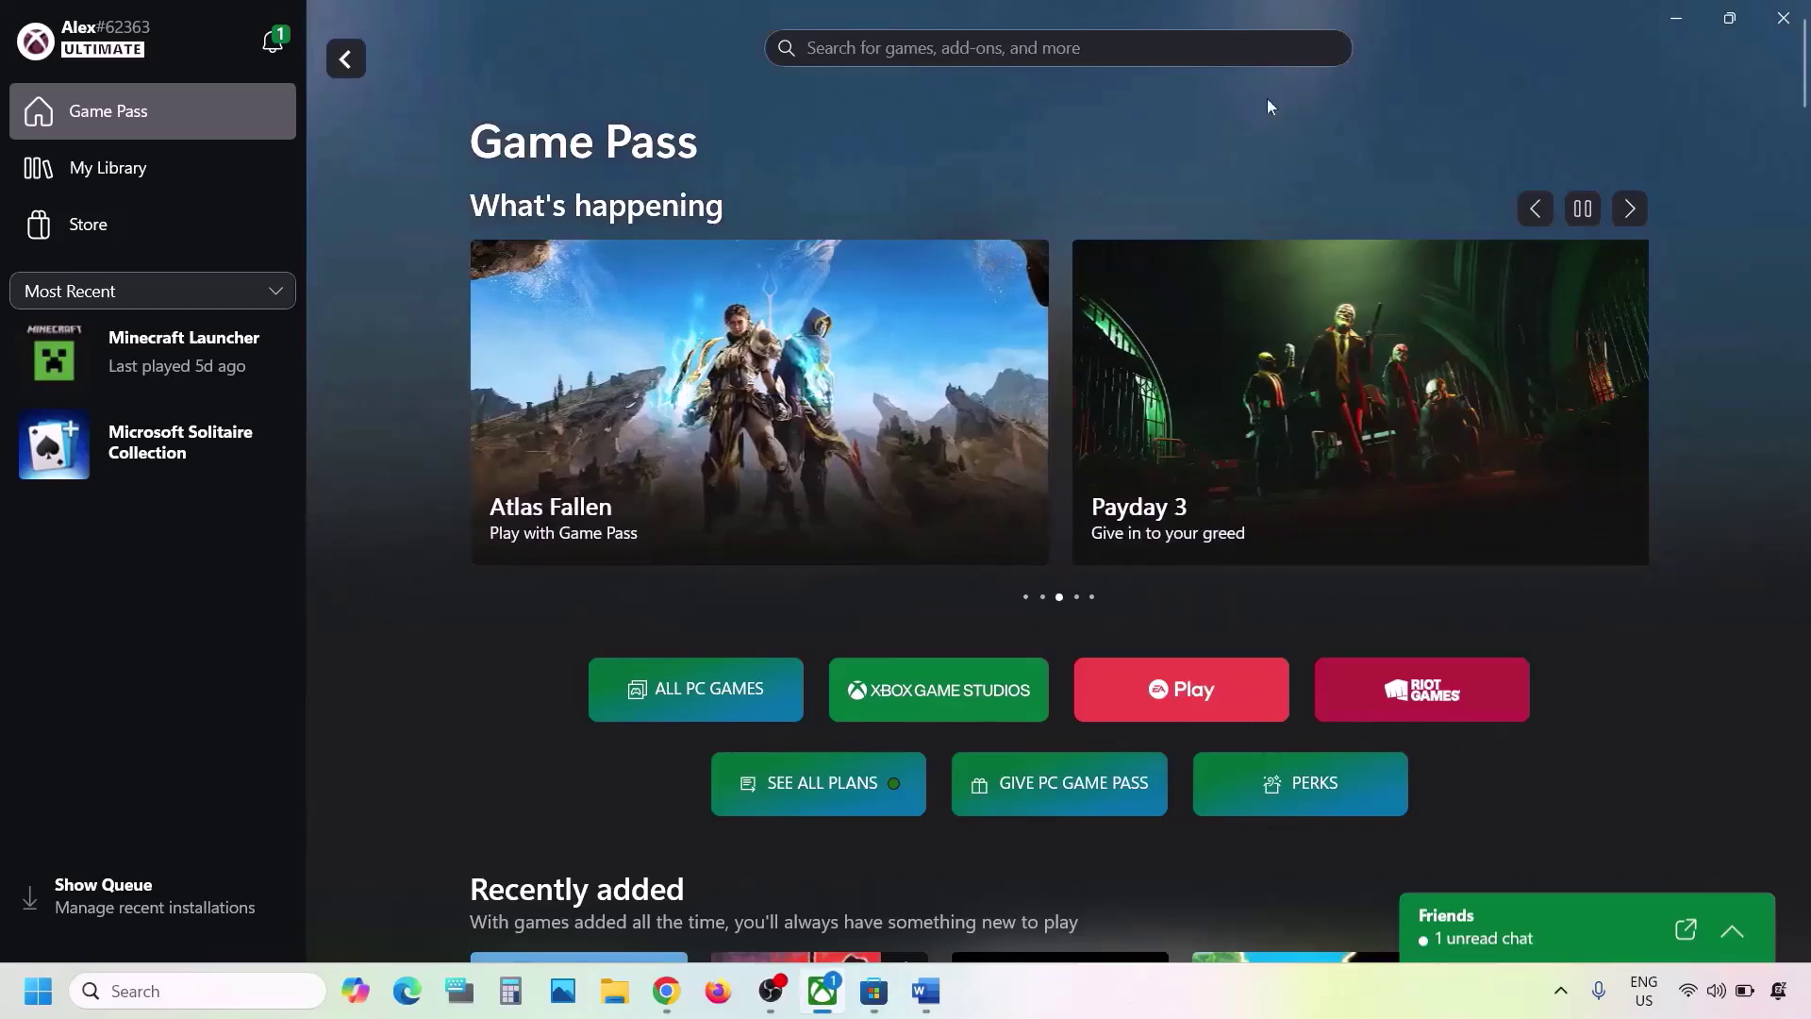
pyautogui.click(1690, 18)
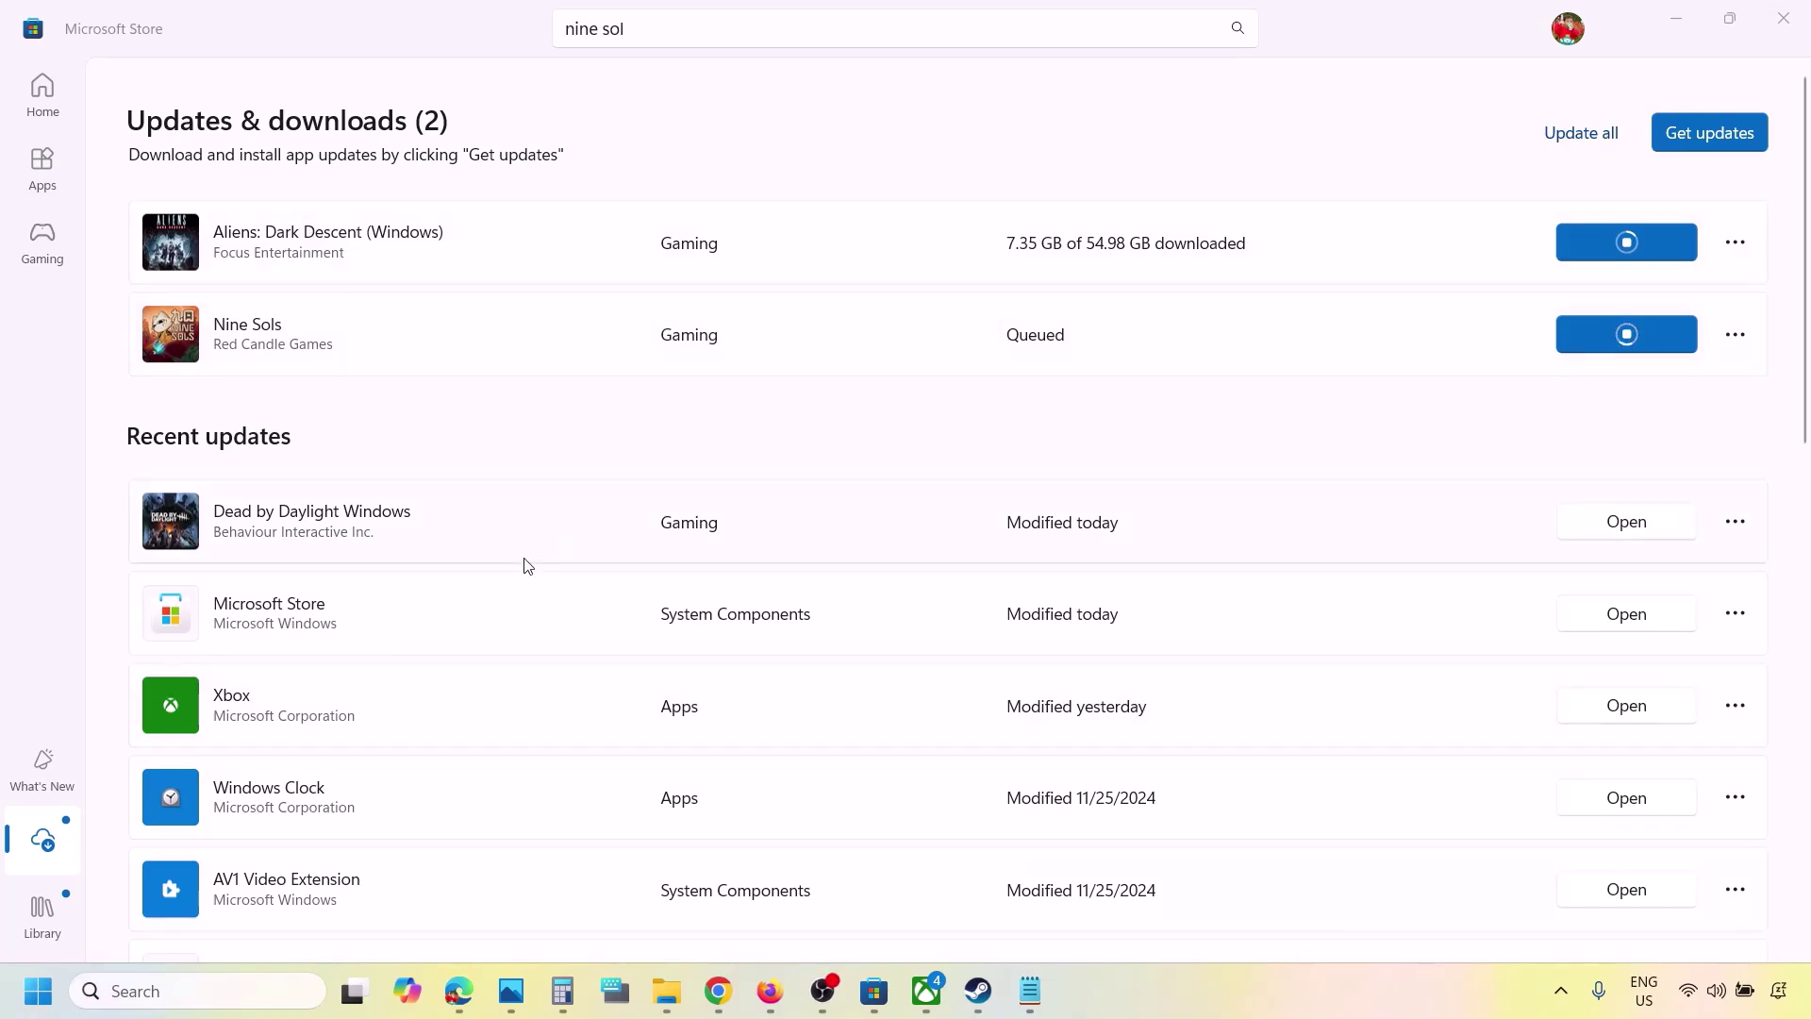
pyautogui.click(49, 842)
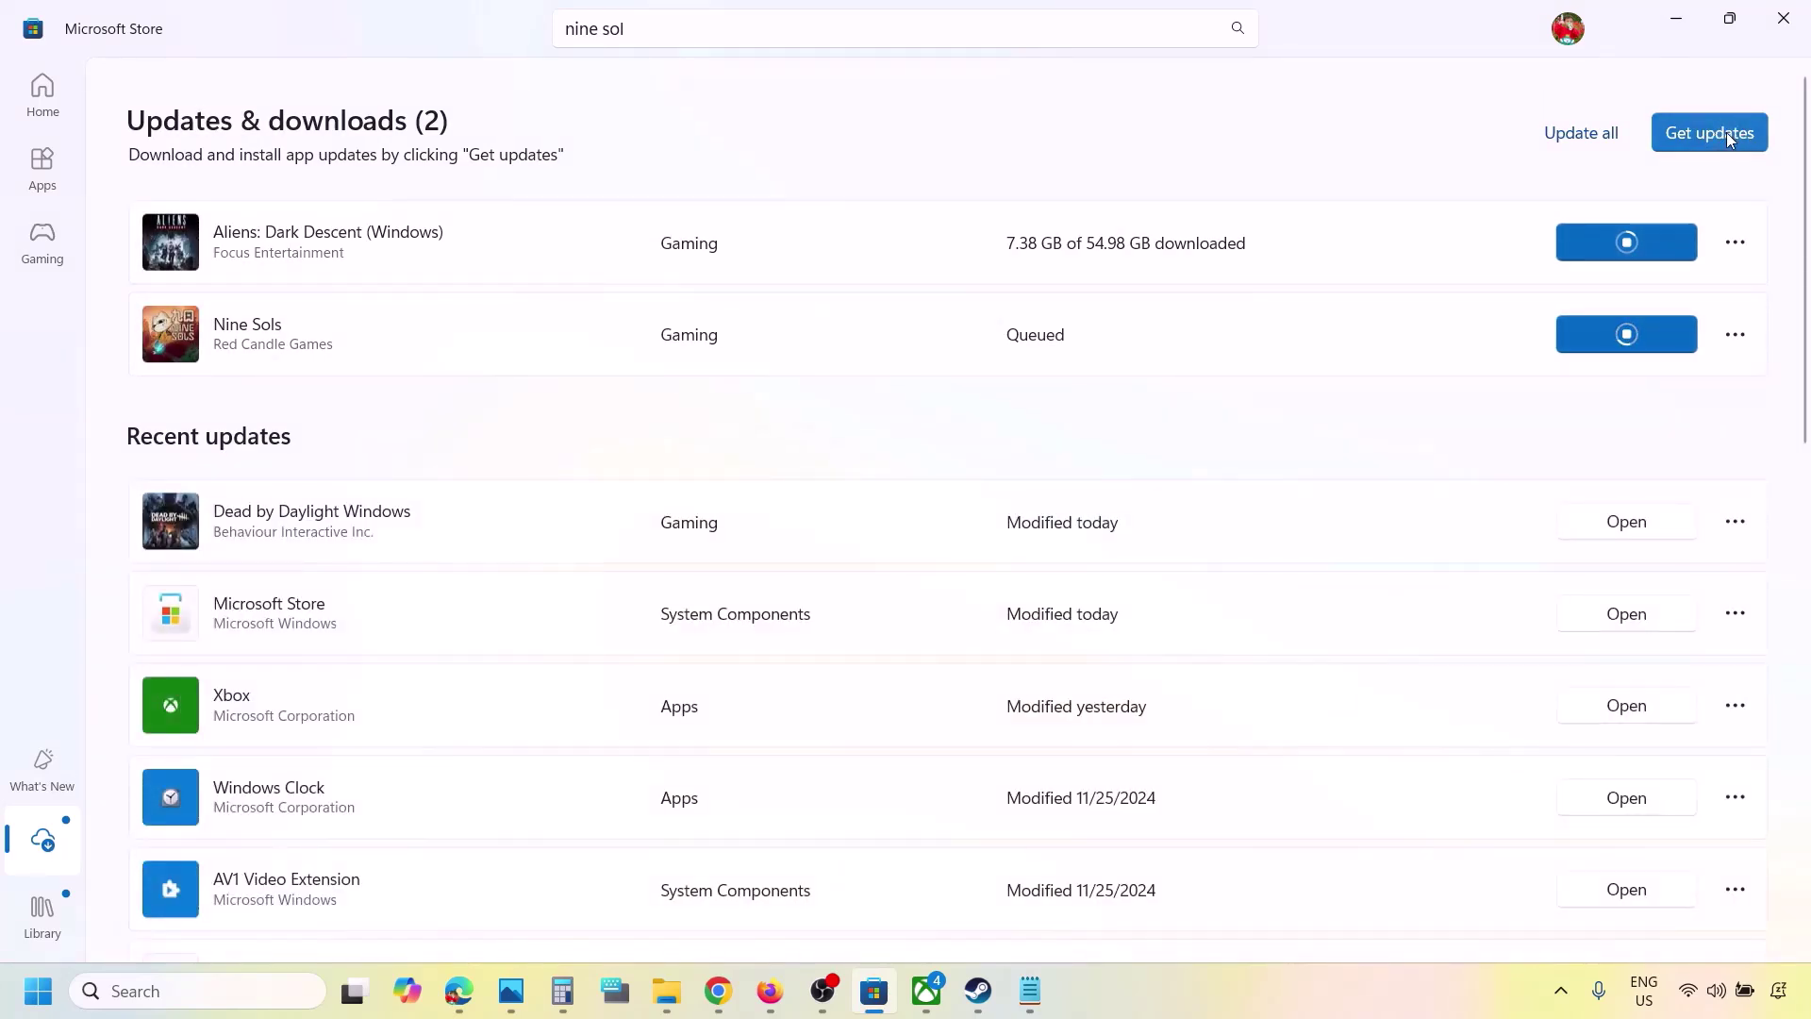
pyautogui.click(1707, 133)
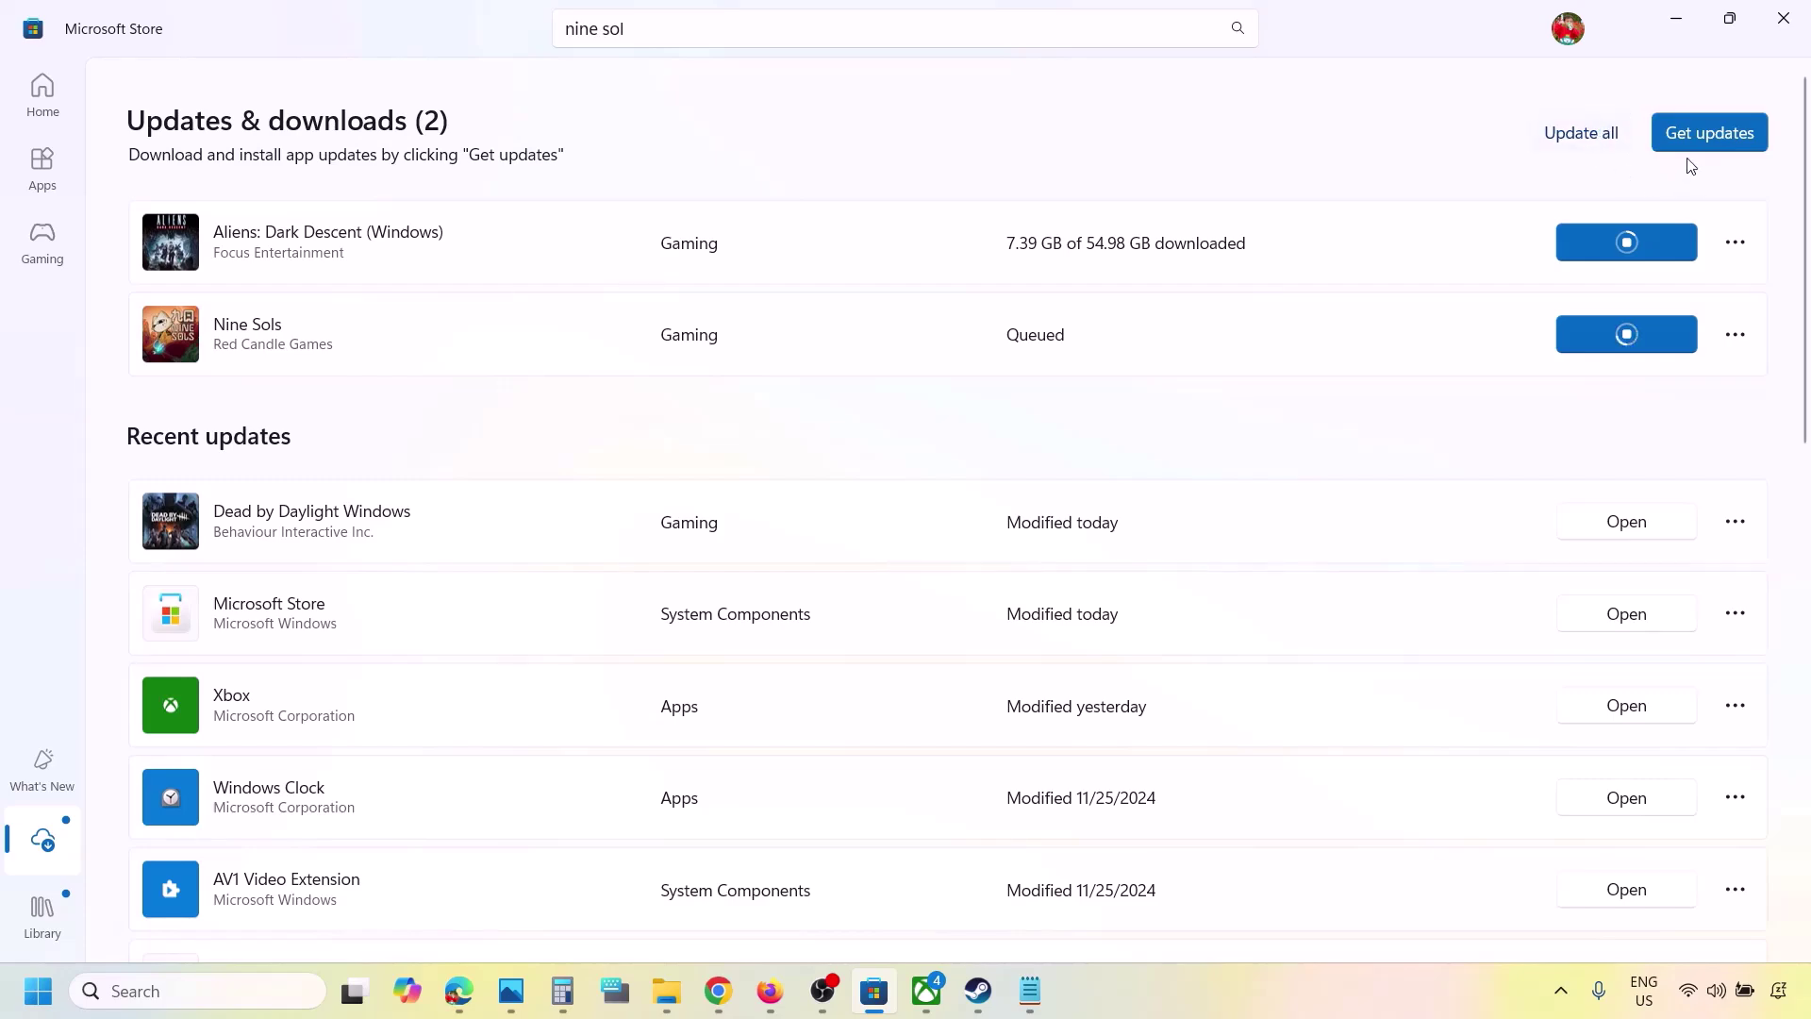
pyautogui.click(1184, 1007)
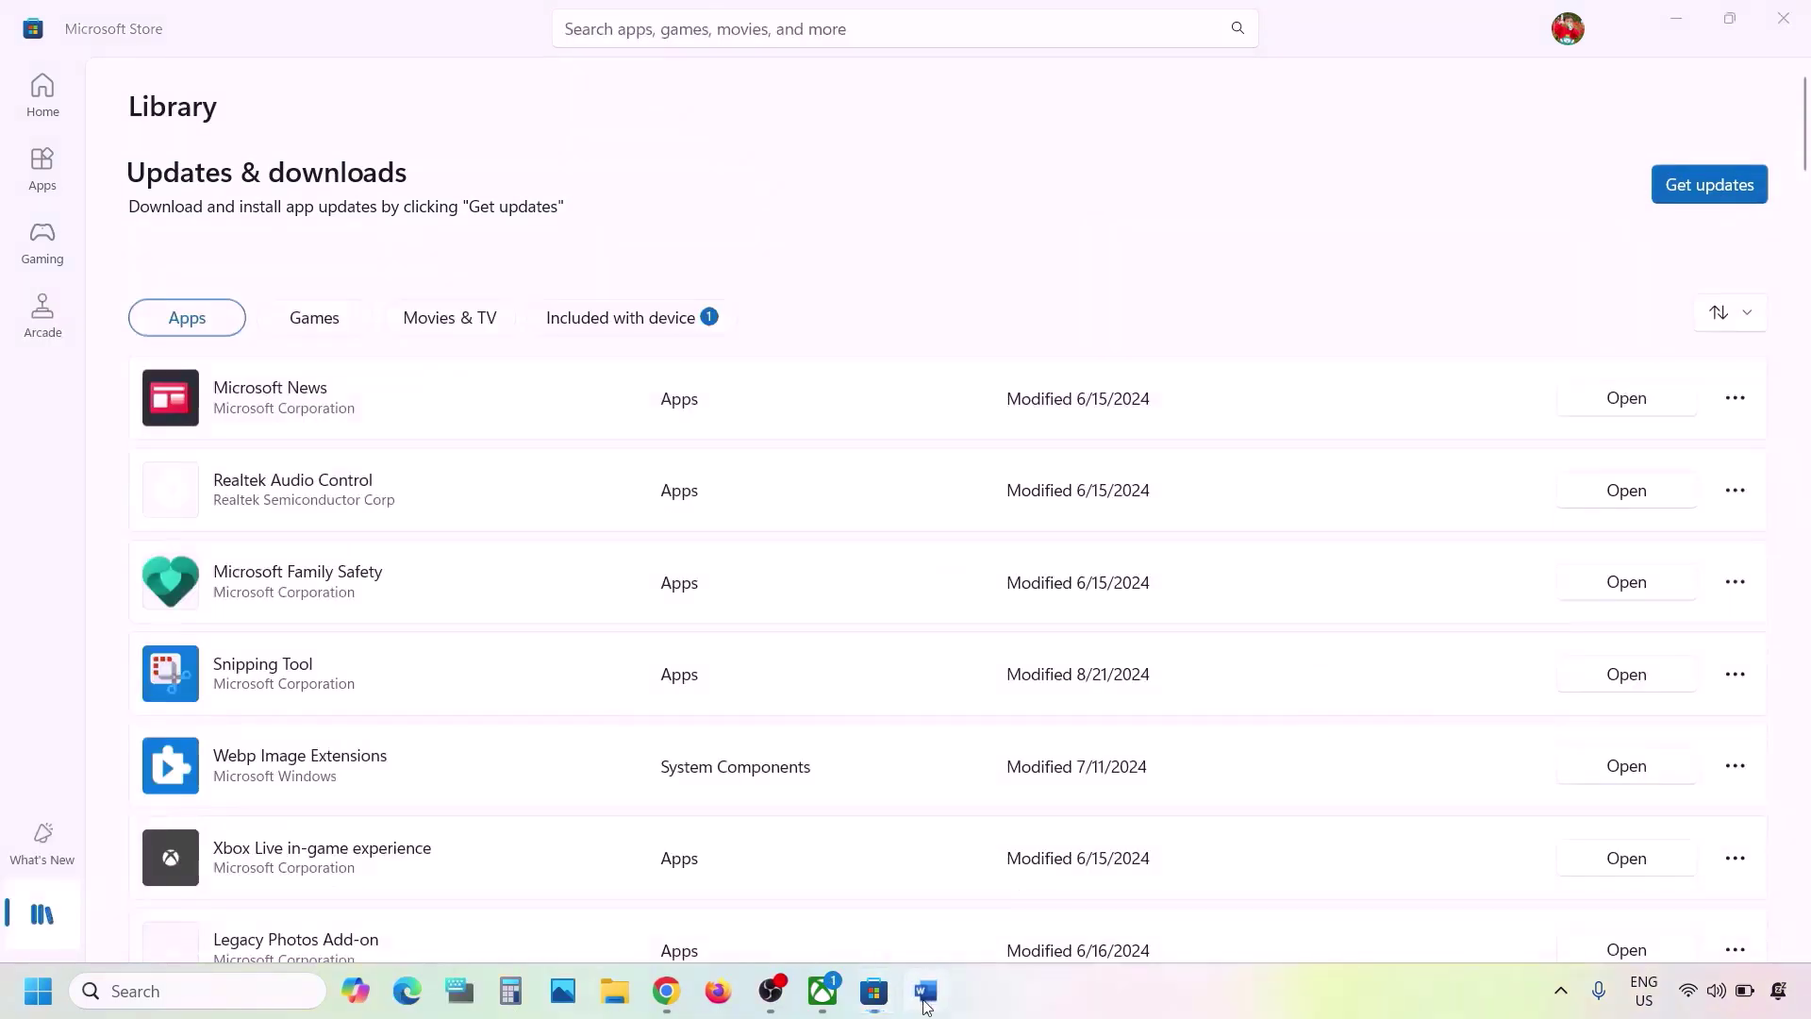
# - Copy the full Step 4 PowerShell re-register command from the Word notes, then start a Windows search
pyautogui.hotkey('alt', 'Tab')
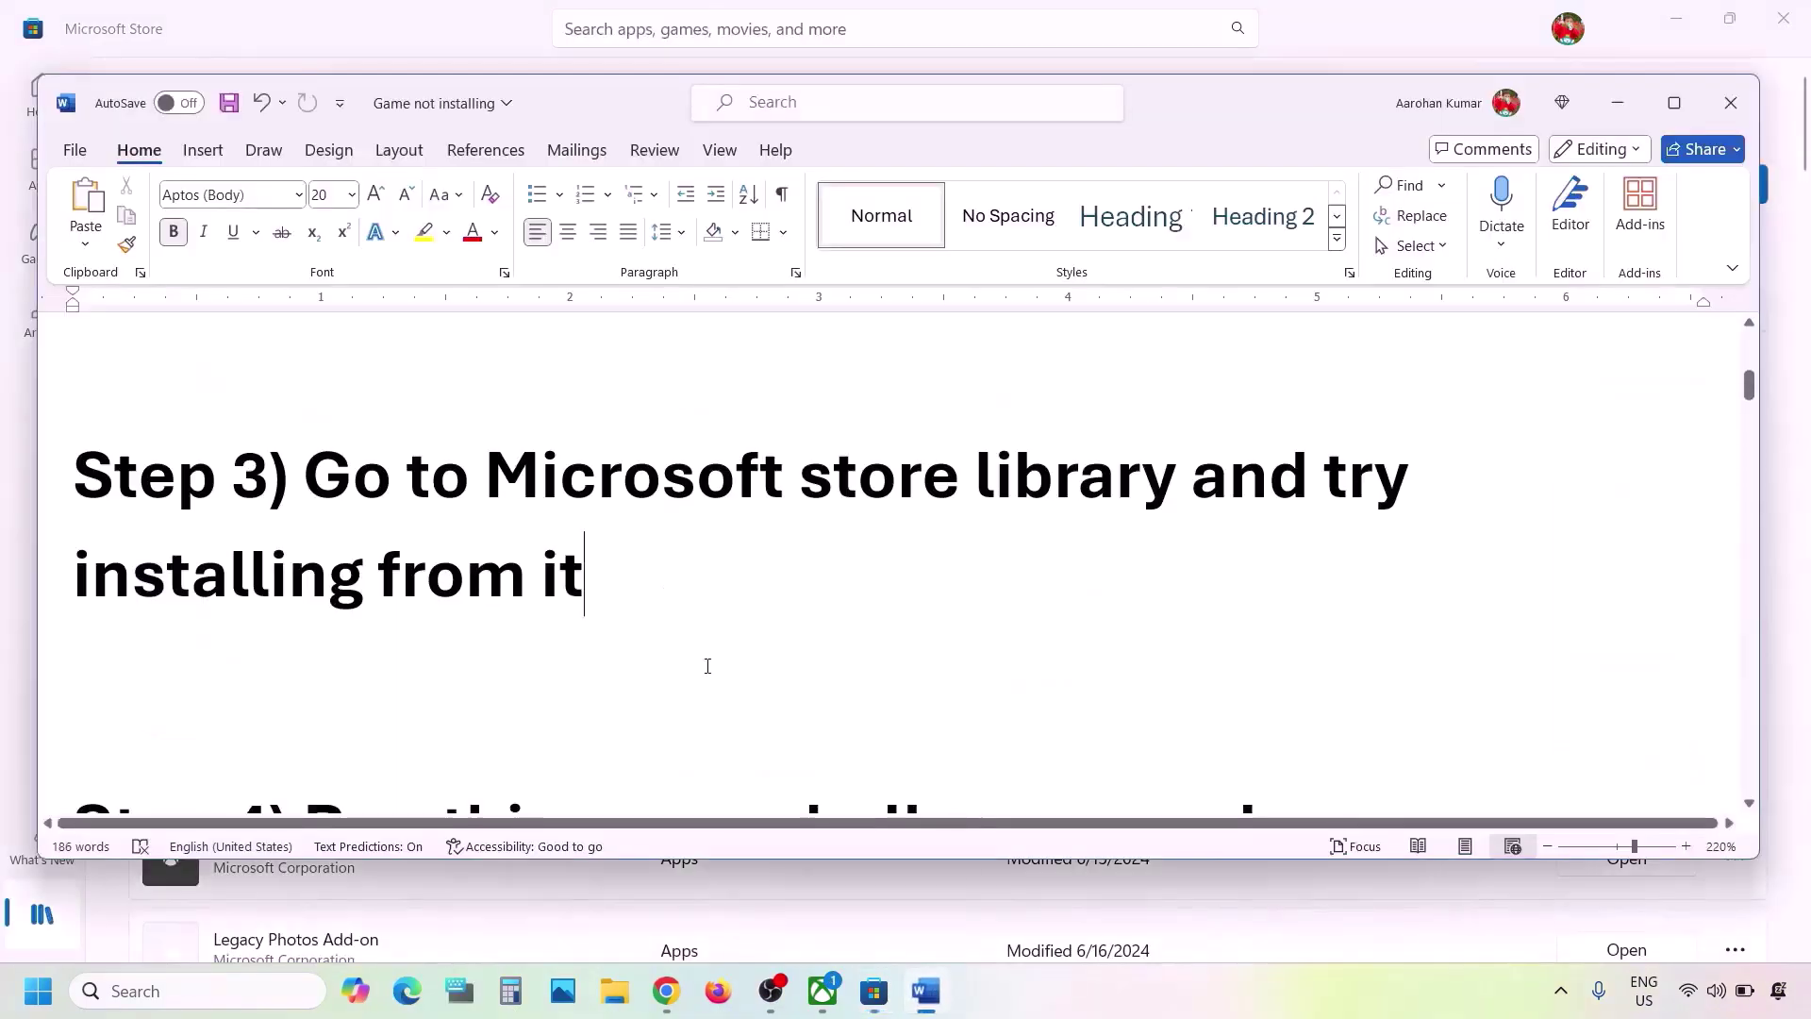
pyautogui.scroll(-1, 707, 666)
pyautogui.scroll(-2, 707, 666)
pyautogui.scroll(-3, 416, 600)
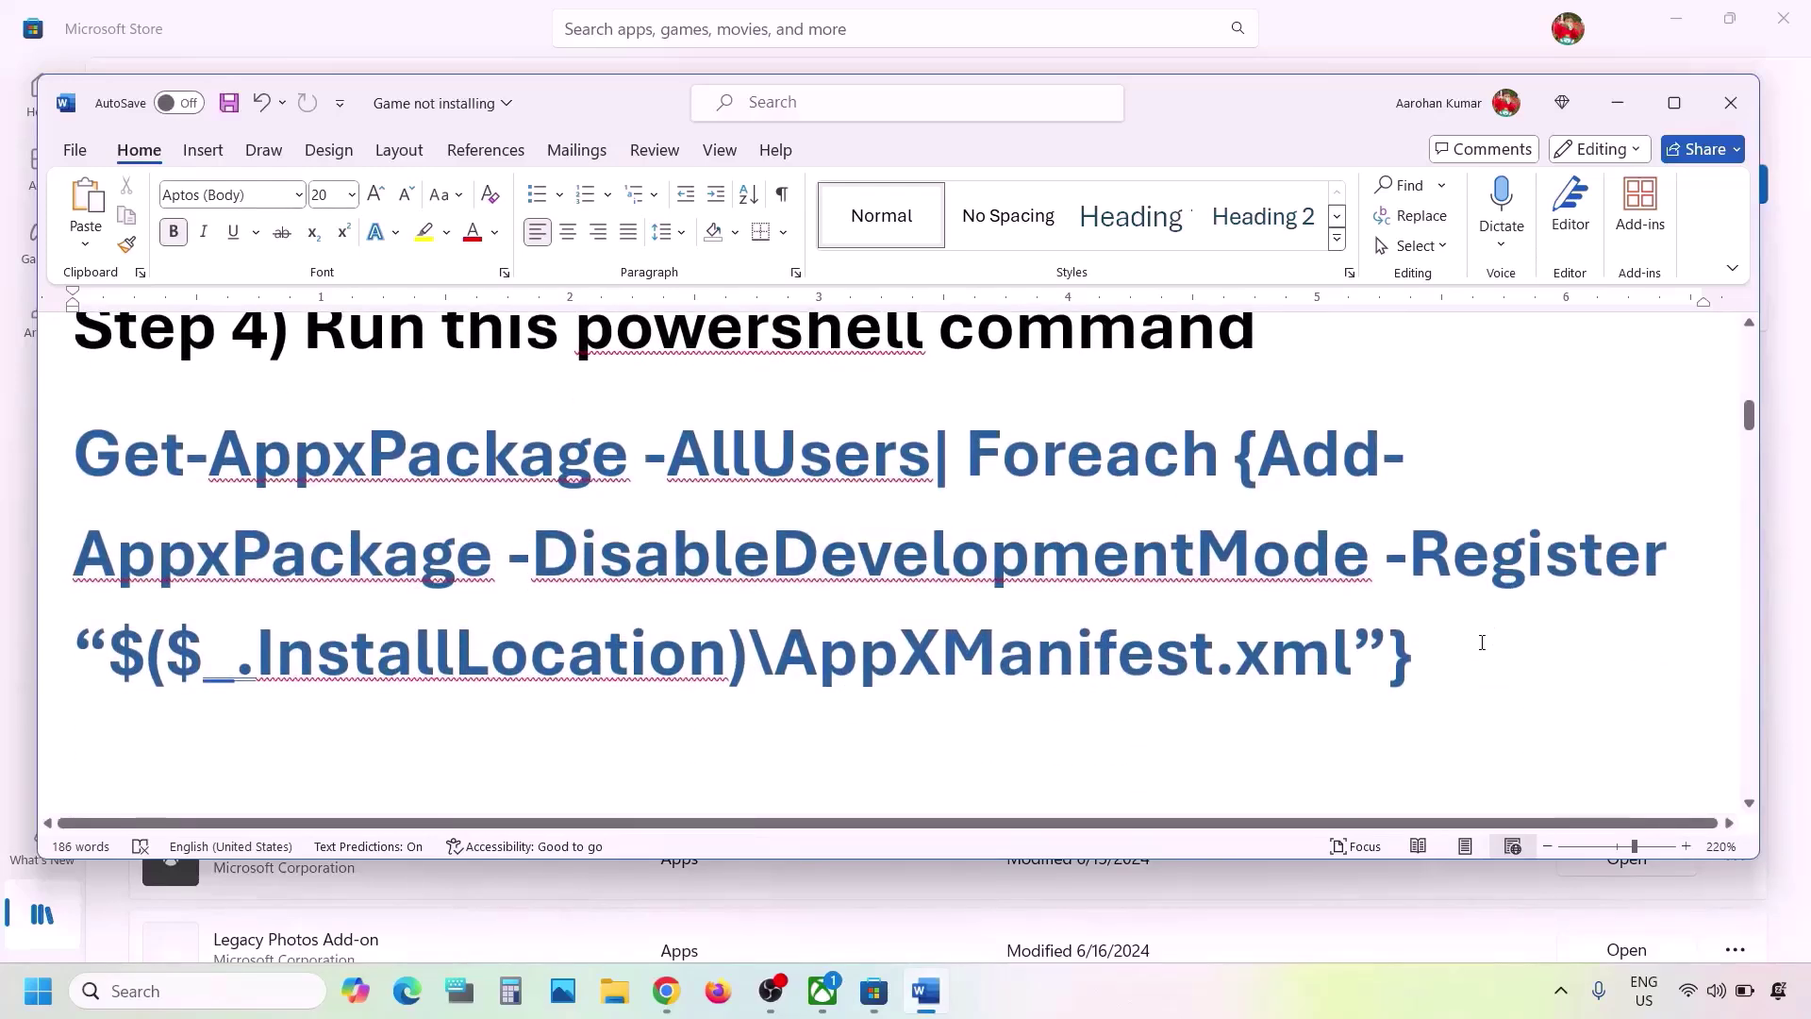
pyautogui.moveTo(1482, 642); pyautogui.dragTo(94, 476)
pyautogui.rightClick(94, 480)
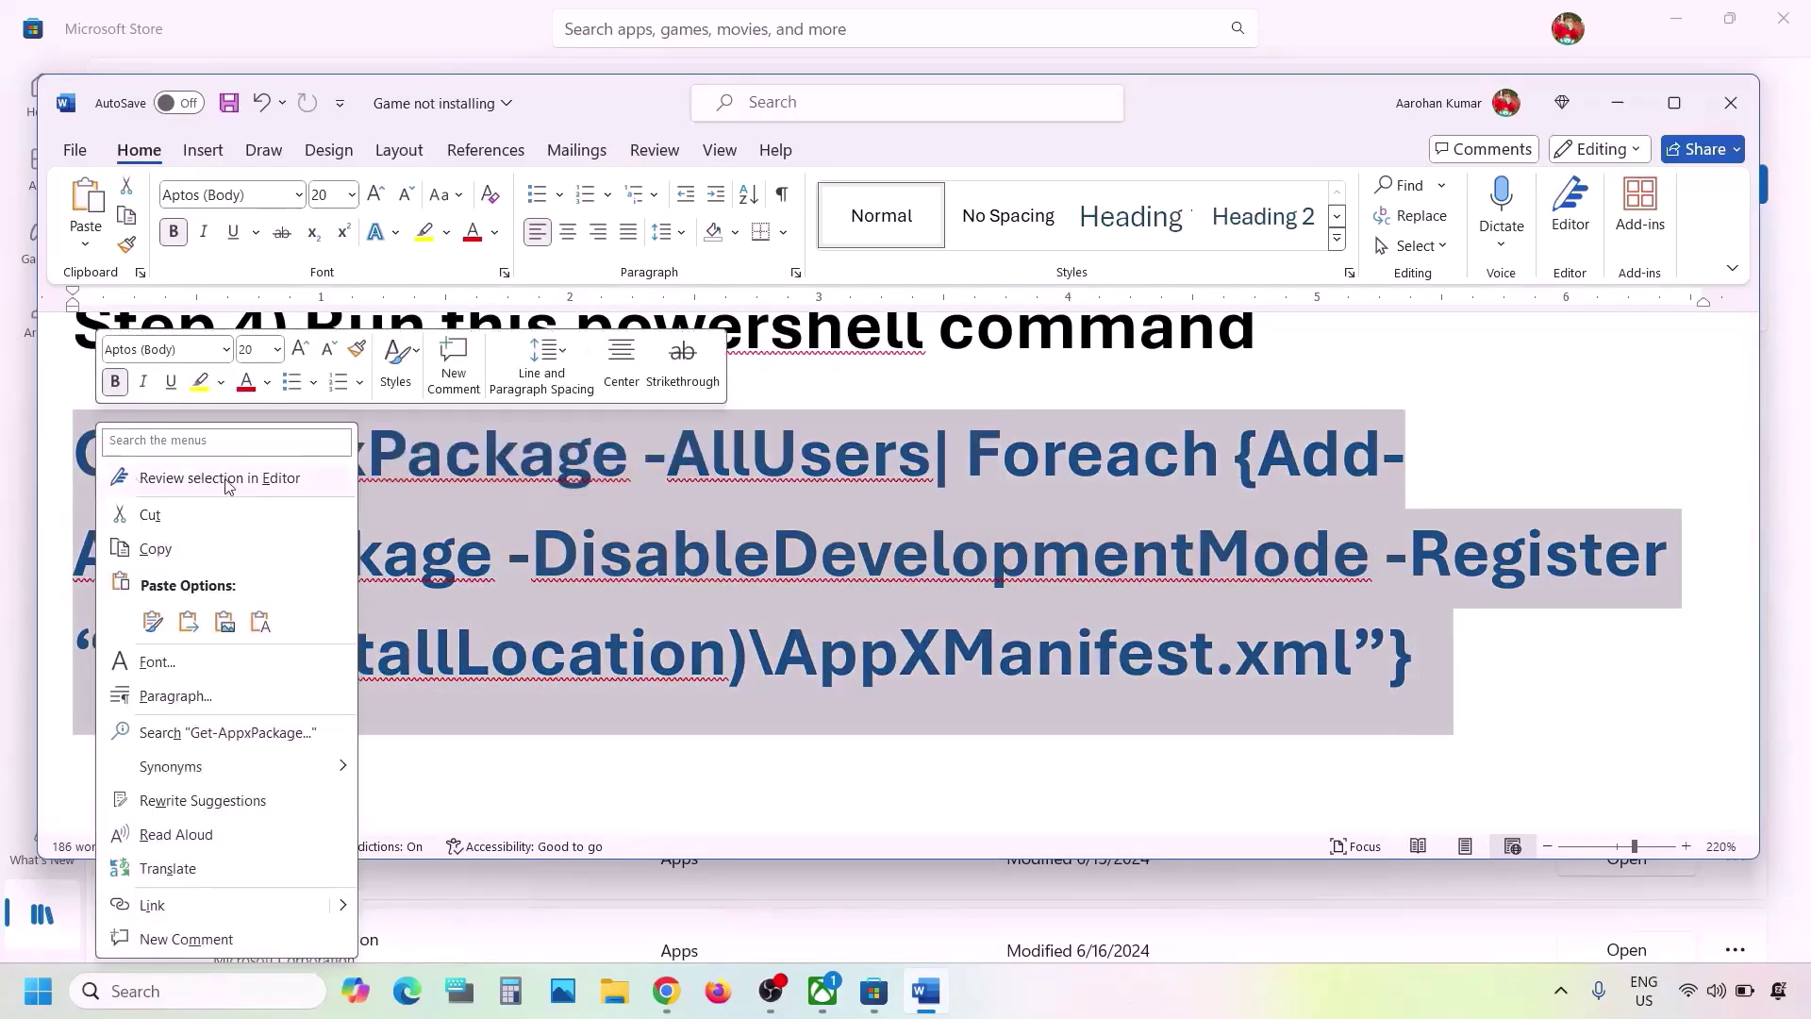
pyautogui.click(158, 548)
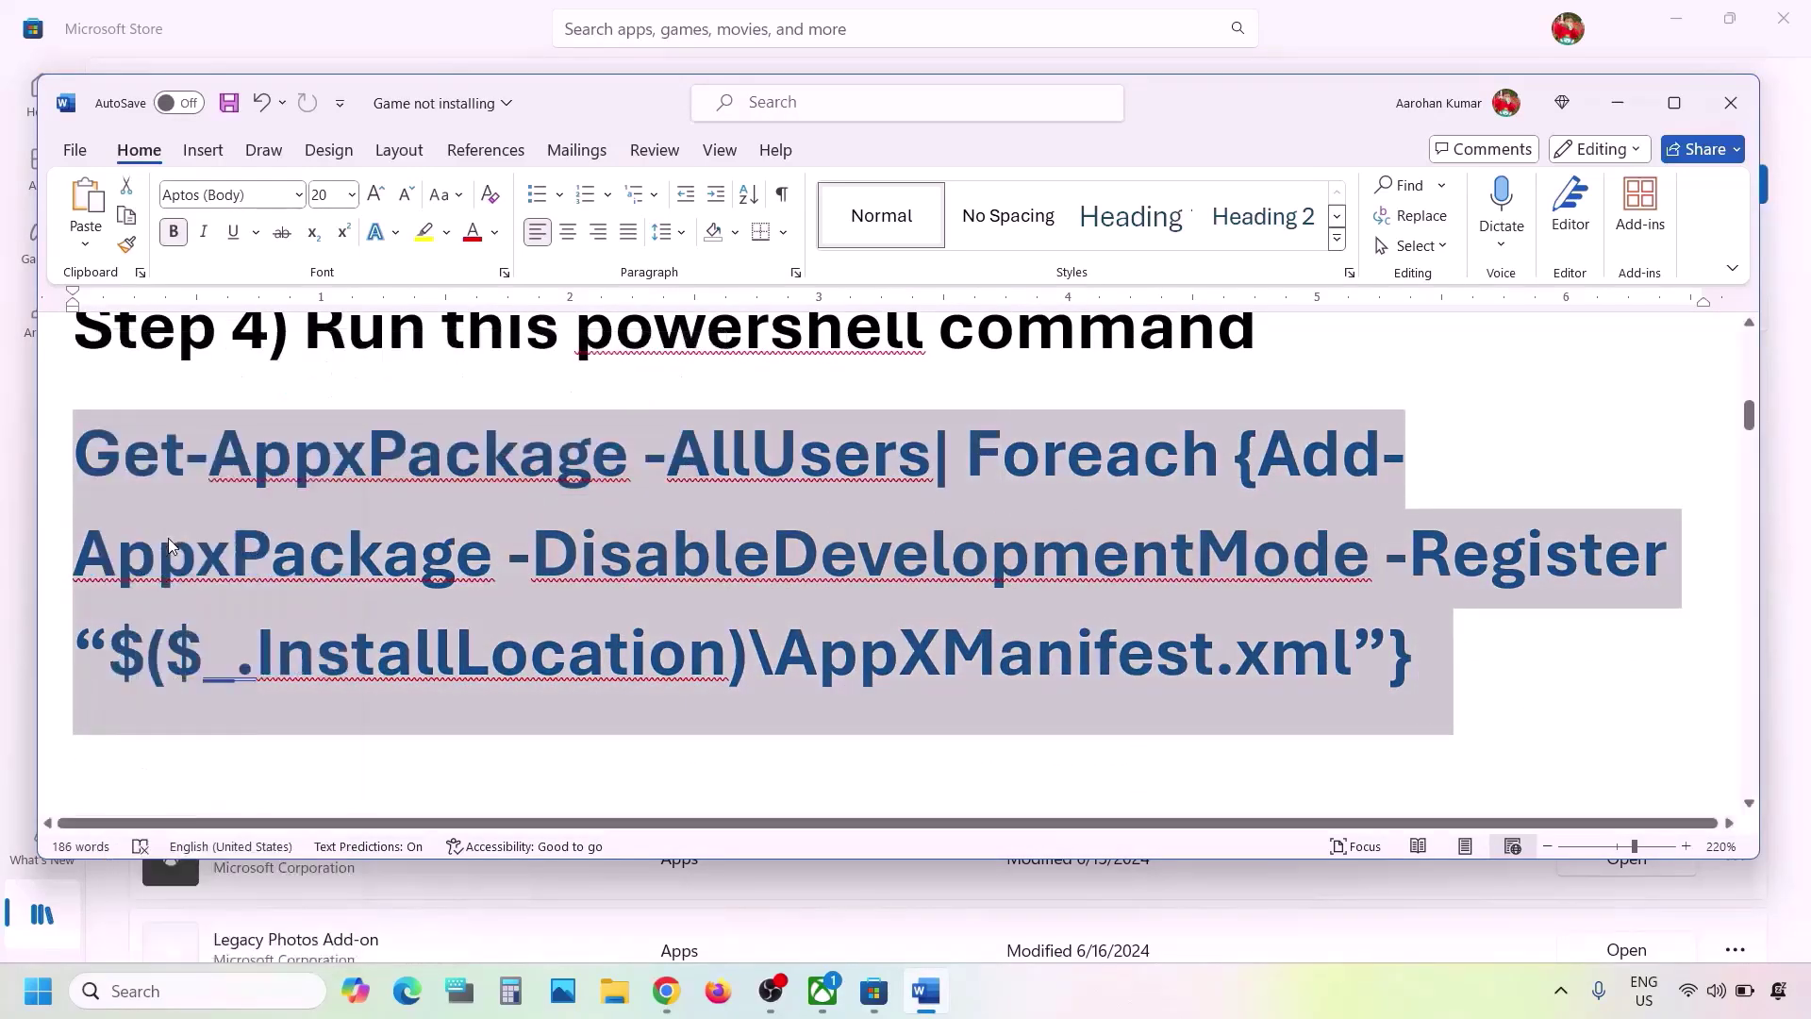
pyautogui.click(181, 990)
# - Run the pasted Get-AppxPackage re-register command in an administrator Windows PowerShell, then return to Word
pyautogui.write('powersh')
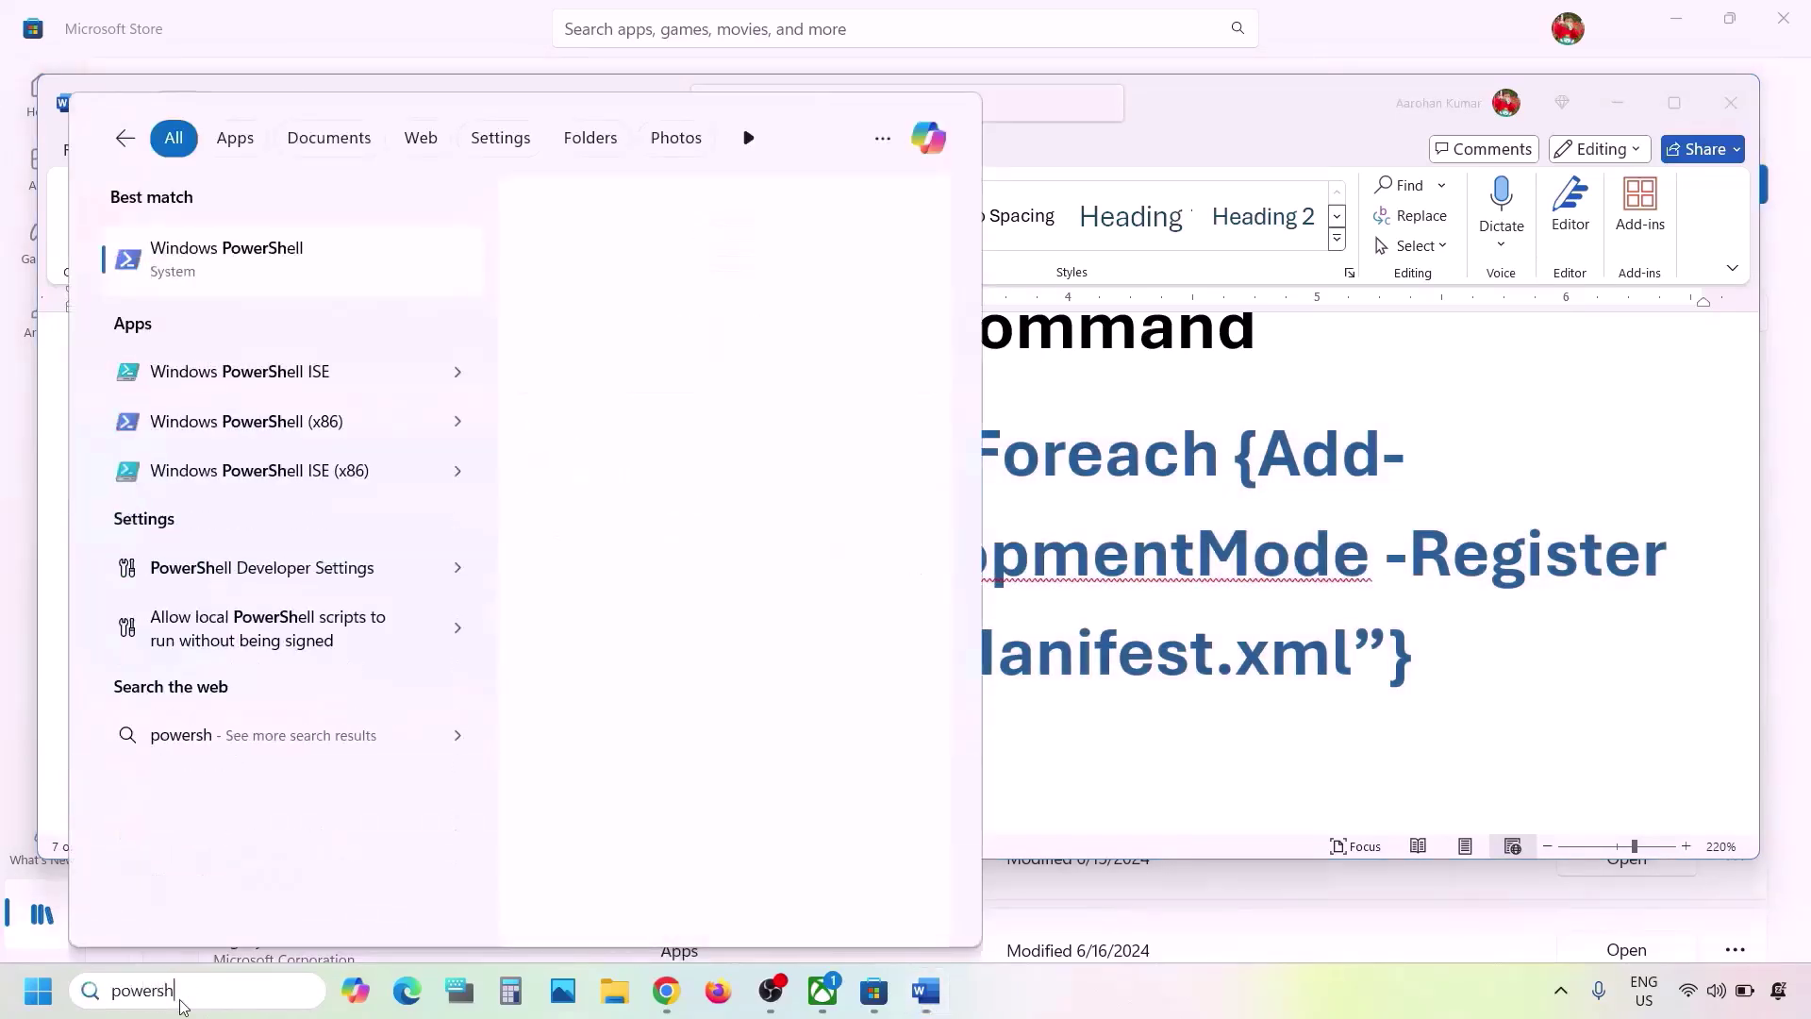
pyautogui.write('ell')
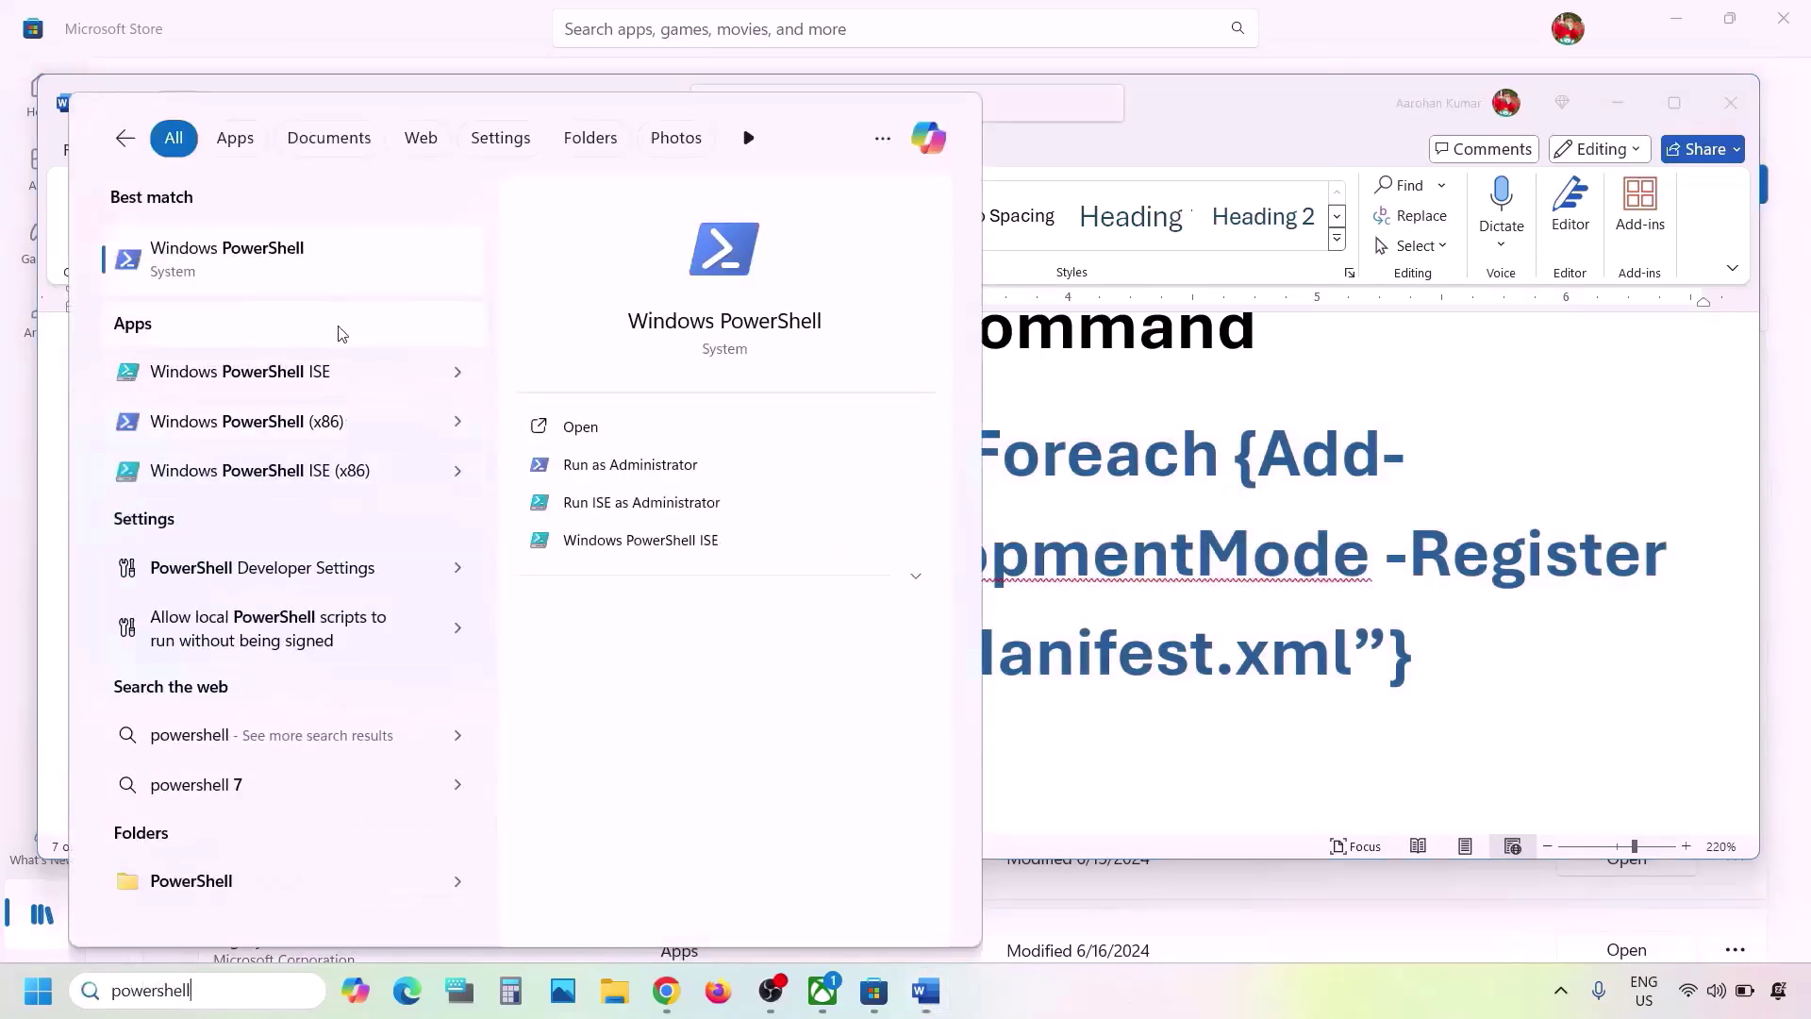
pyautogui.rightClick(228, 265)
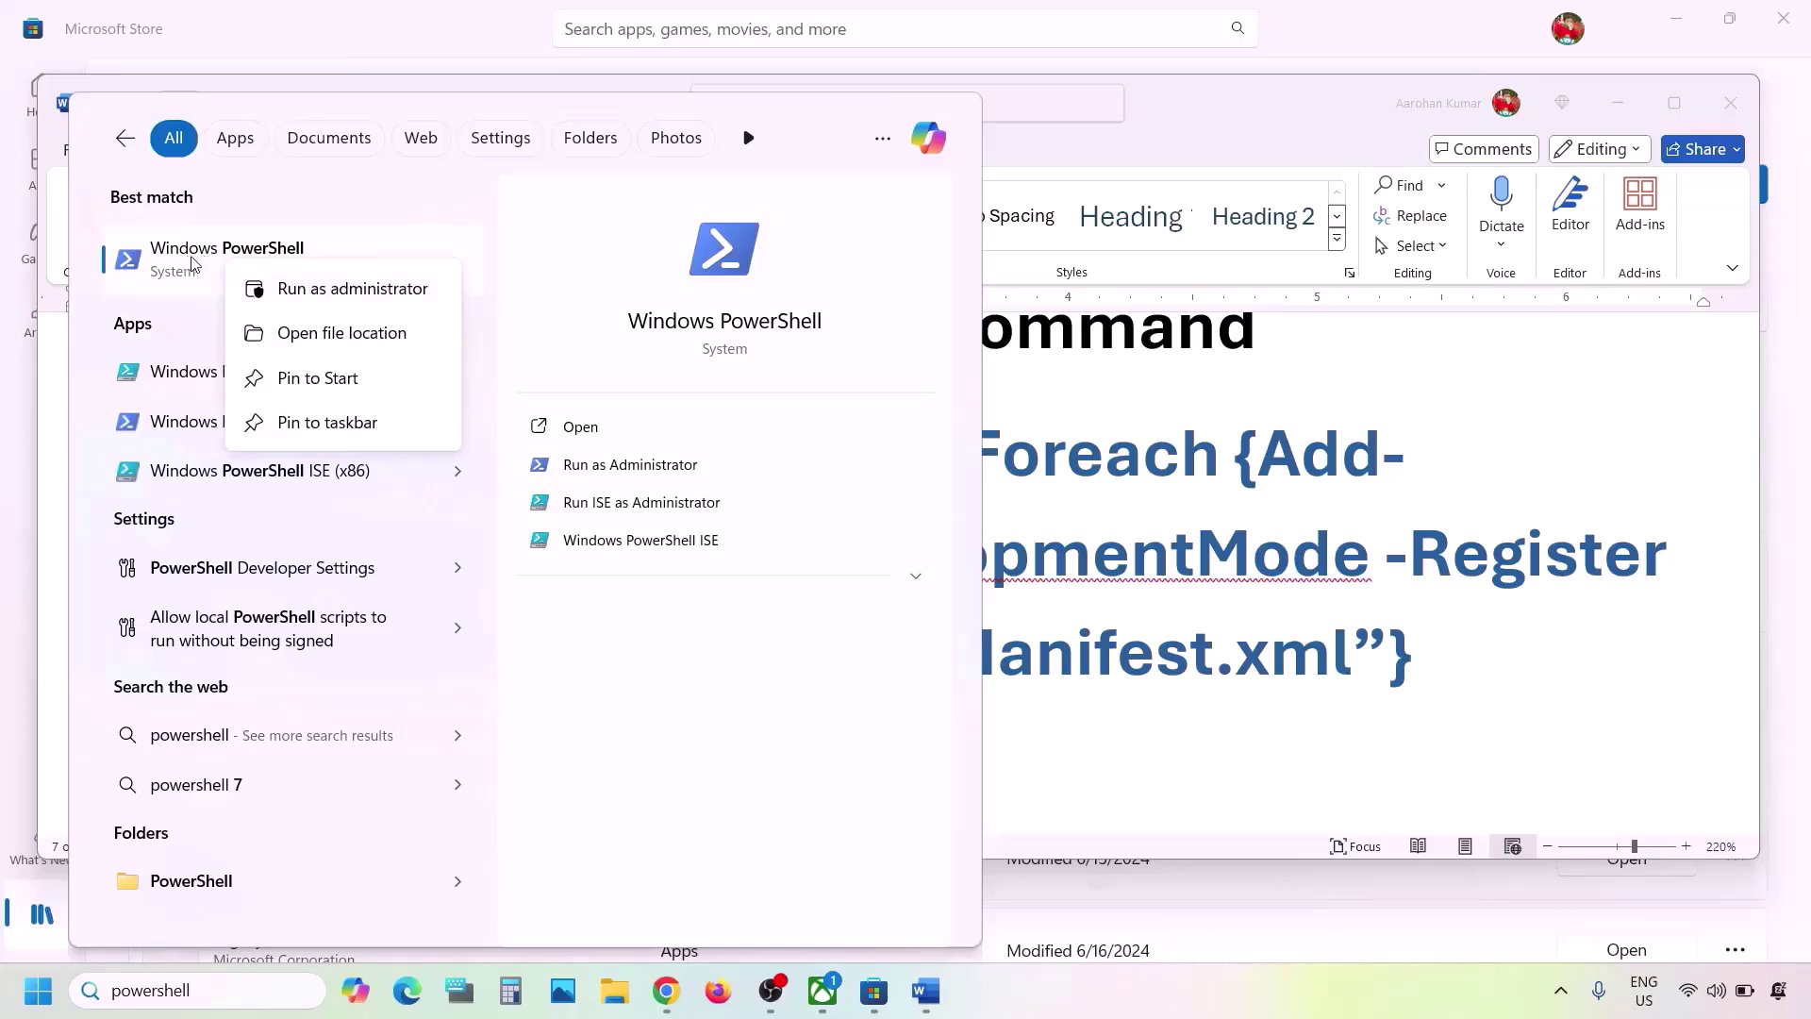
pyautogui.click(357, 290)
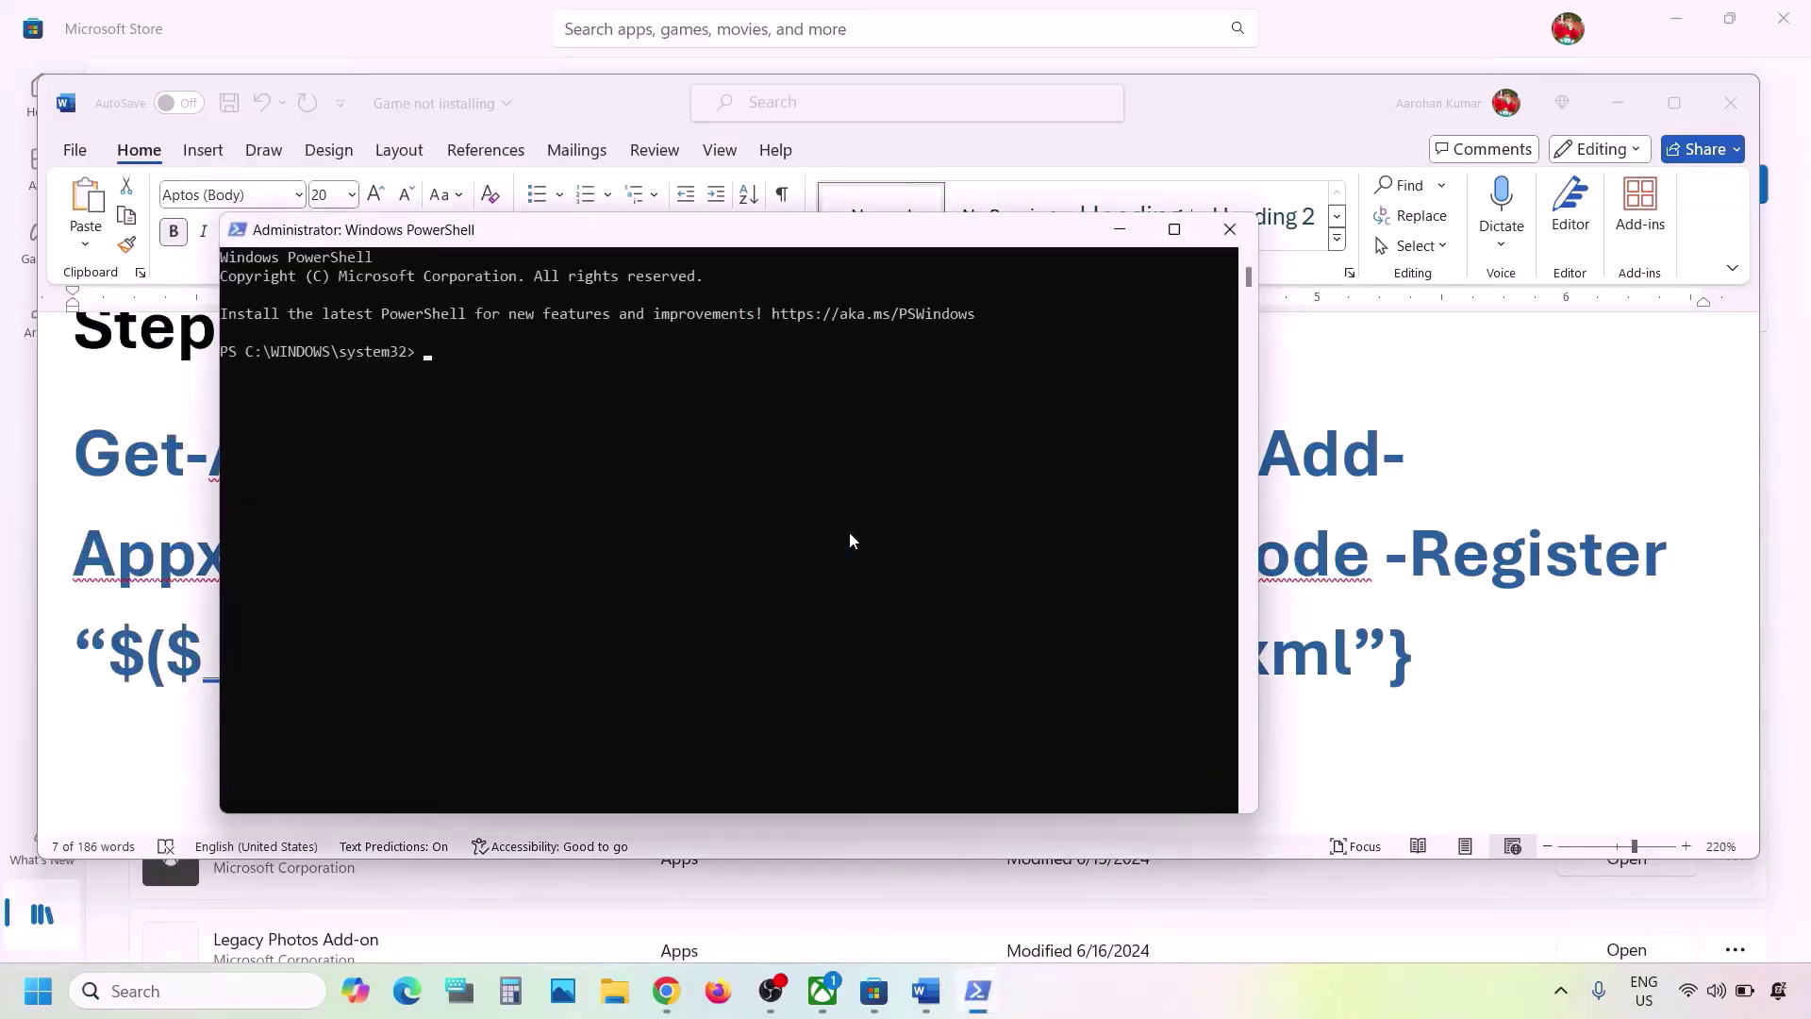
pyautogui.hotkey('ctrl', 'v')
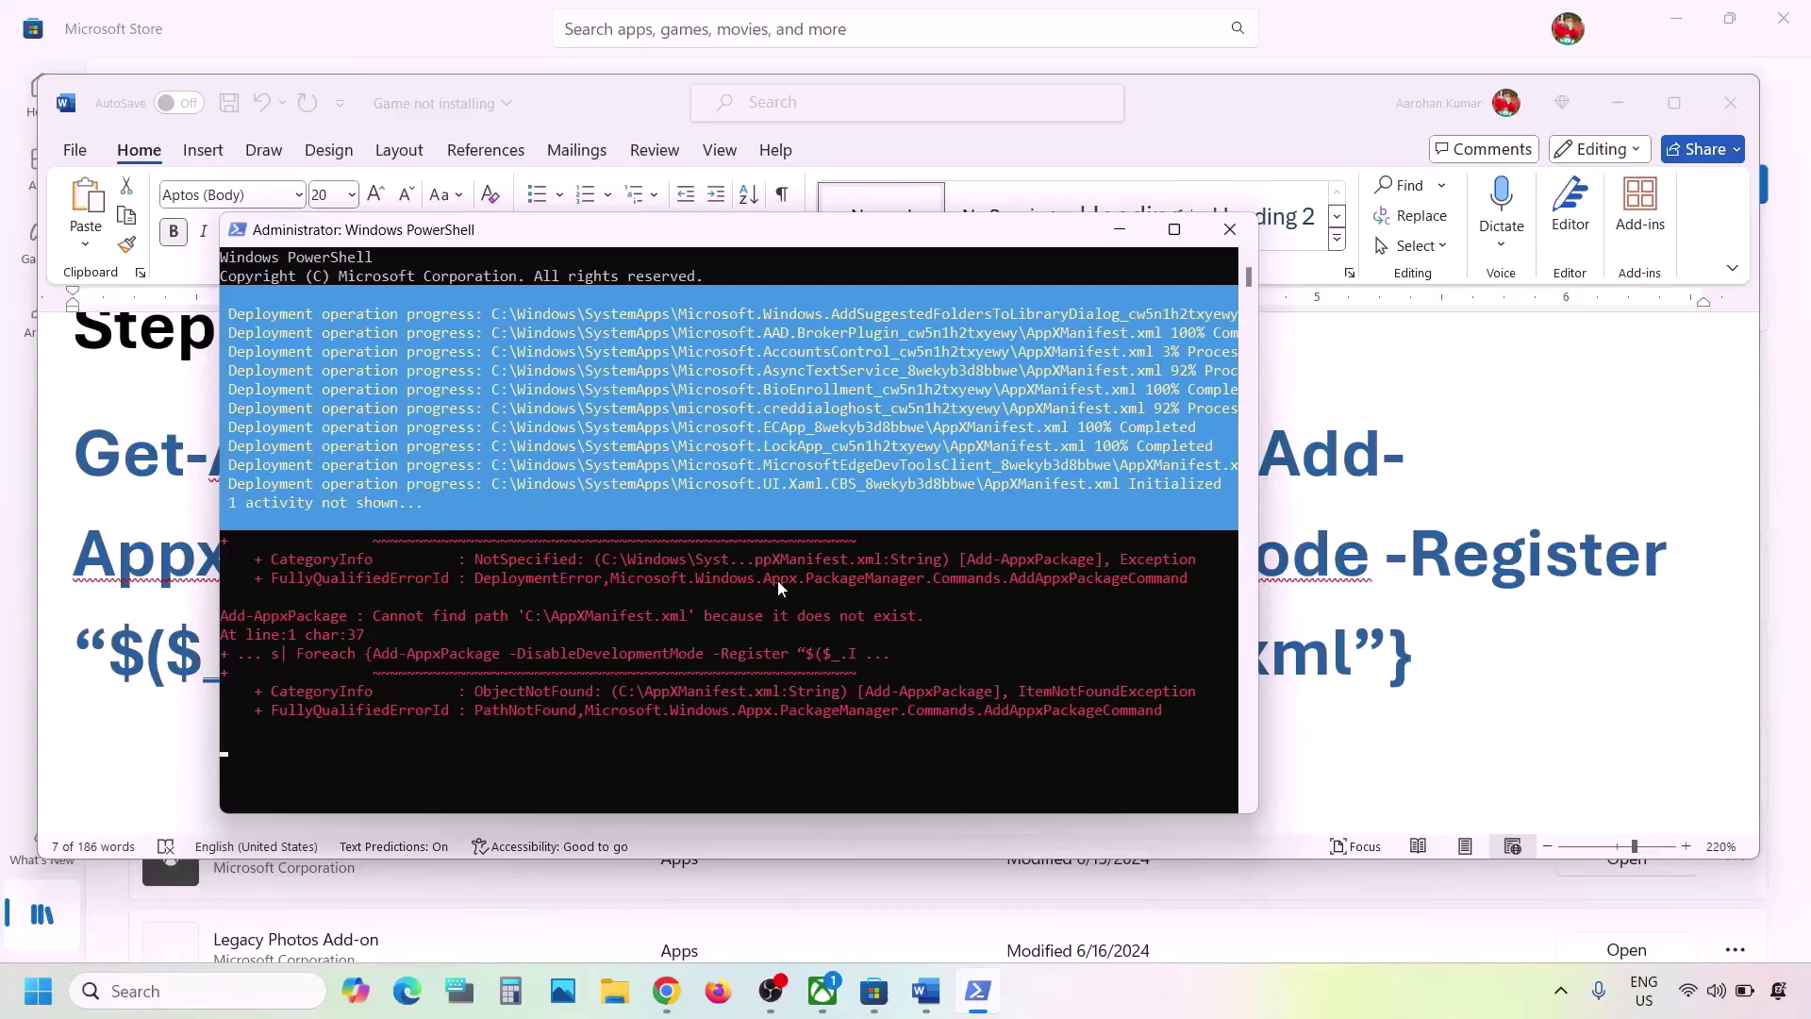
pyautogui.hotkey('alt', 'Tab')
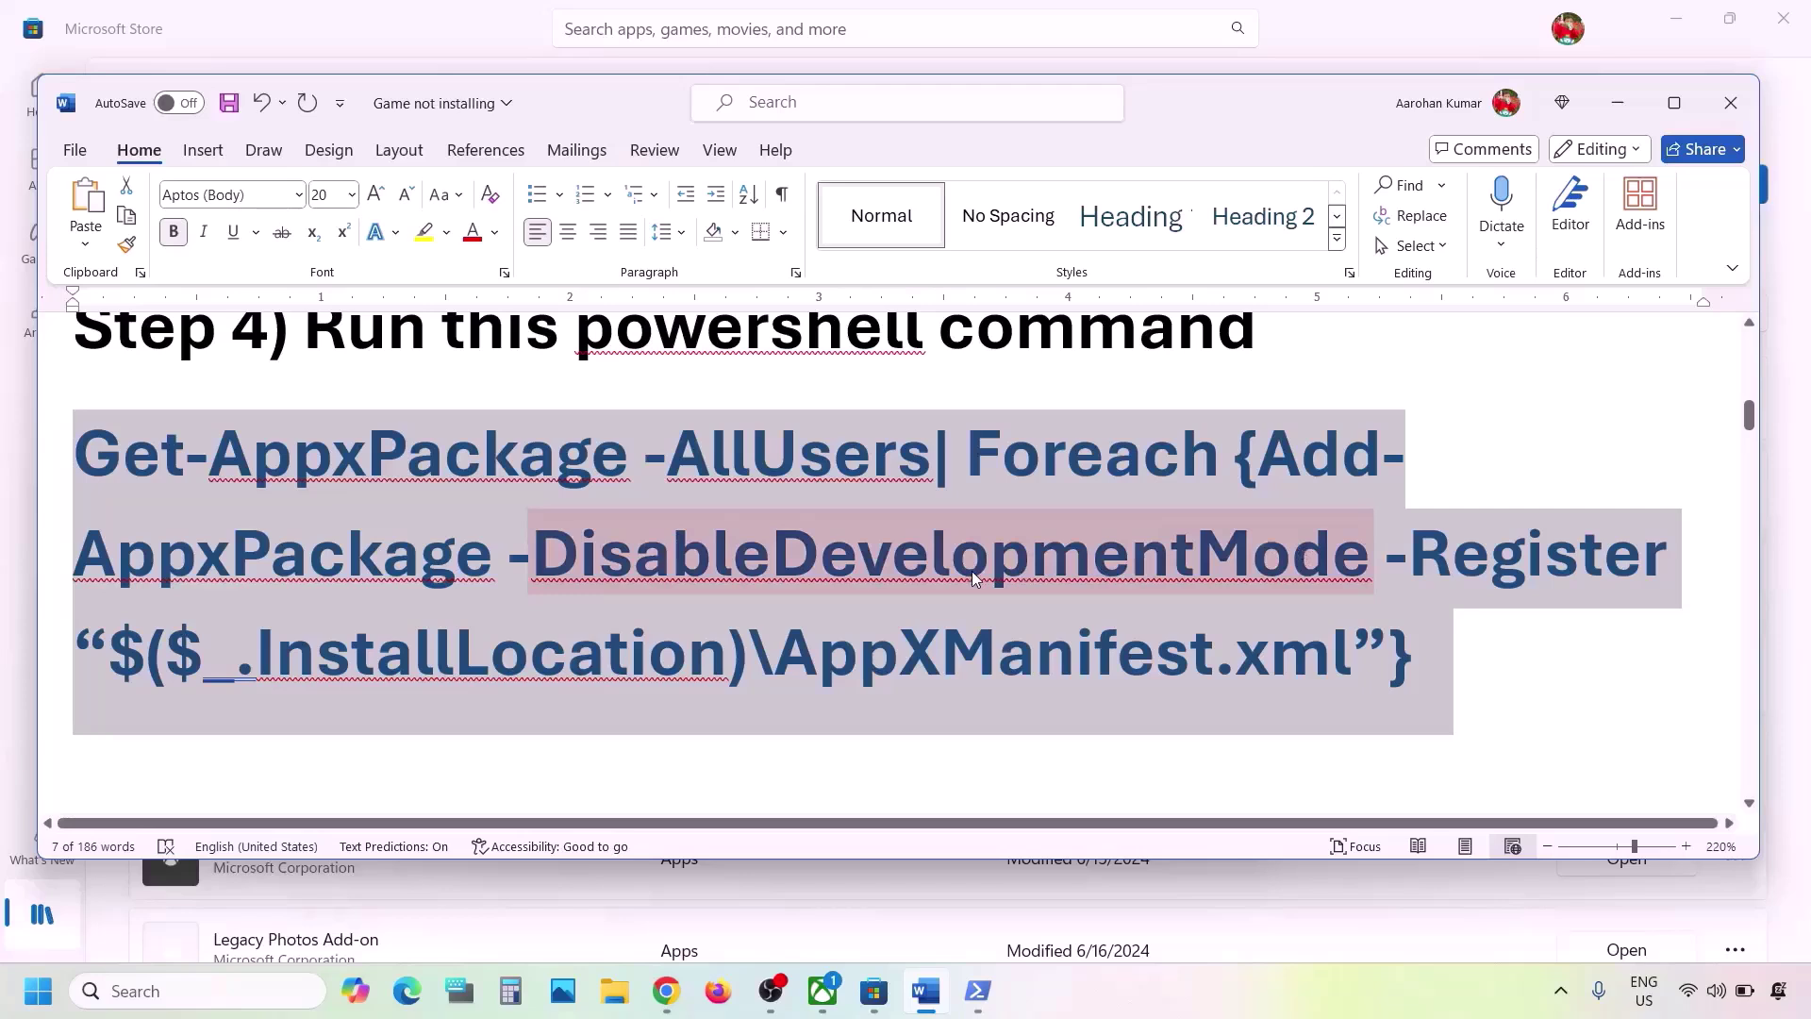
# - Bring Step 5 on Microsoft Store cache files into view and show OS (C:) in File Explorer
pyautogui.scroll(-3, 972, 569)
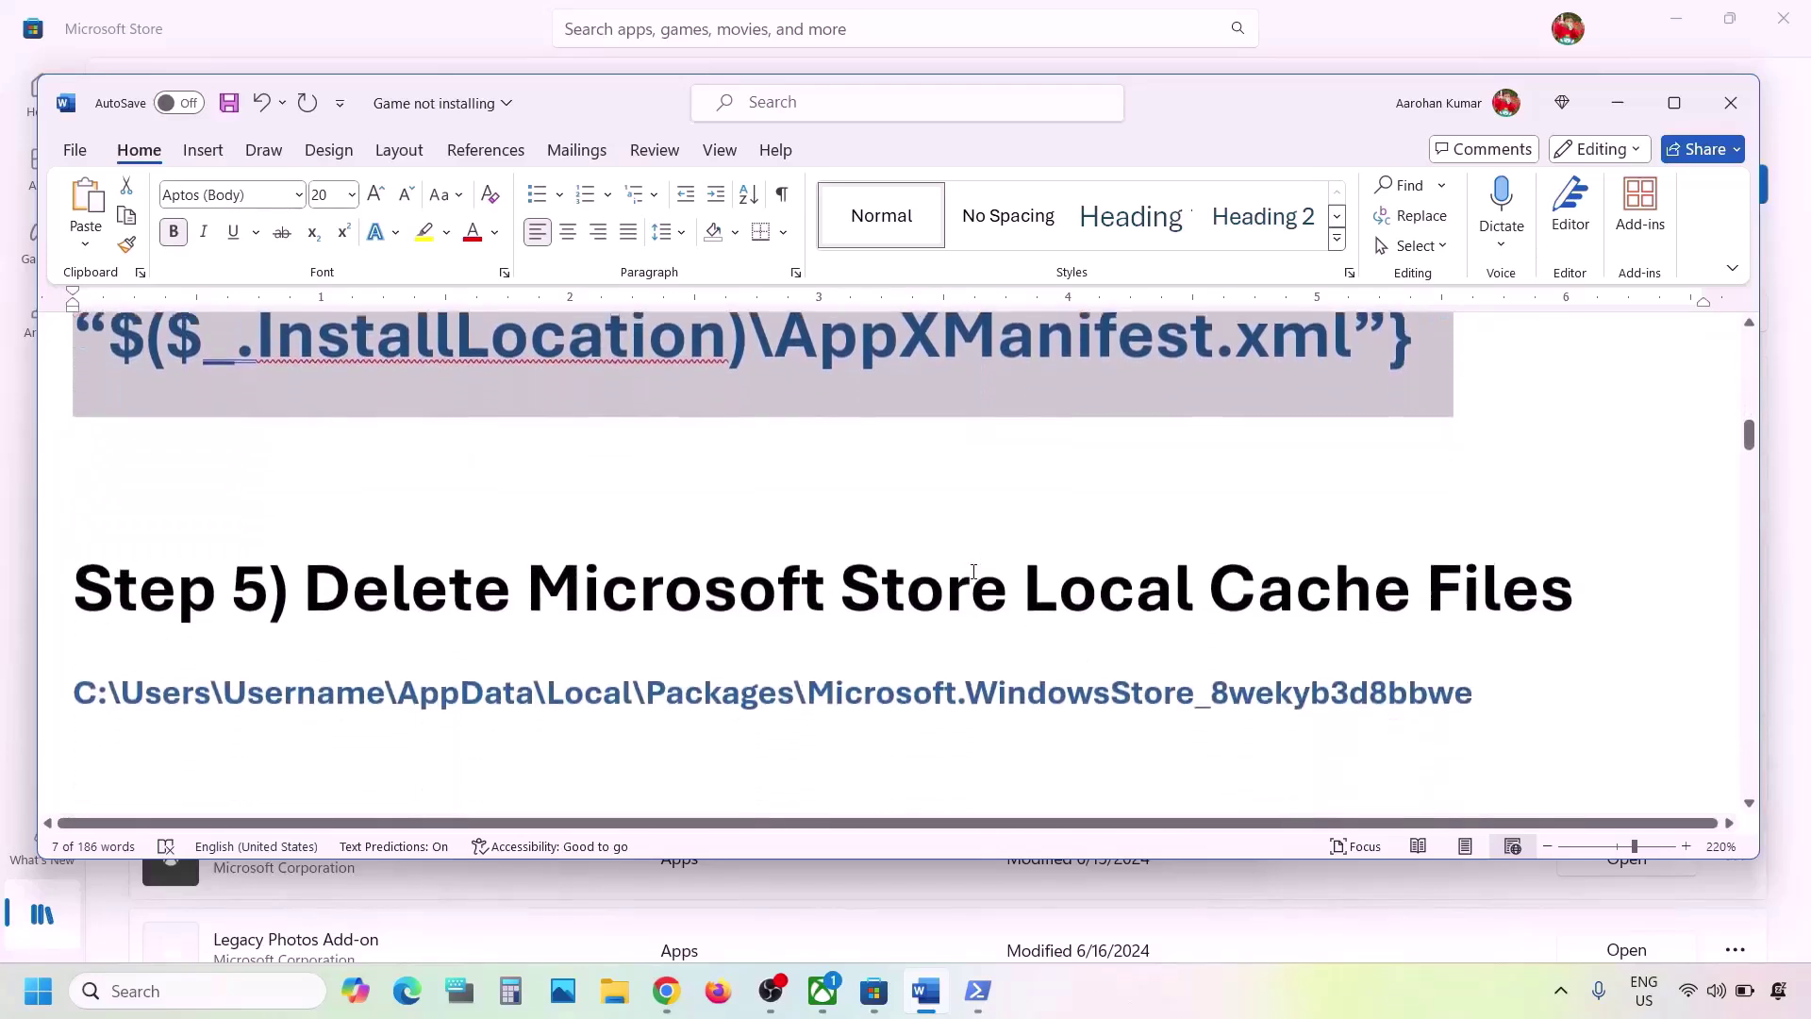
pyautogui.moveTo(317, 583); pyautogui.dragTo(1573, 585)
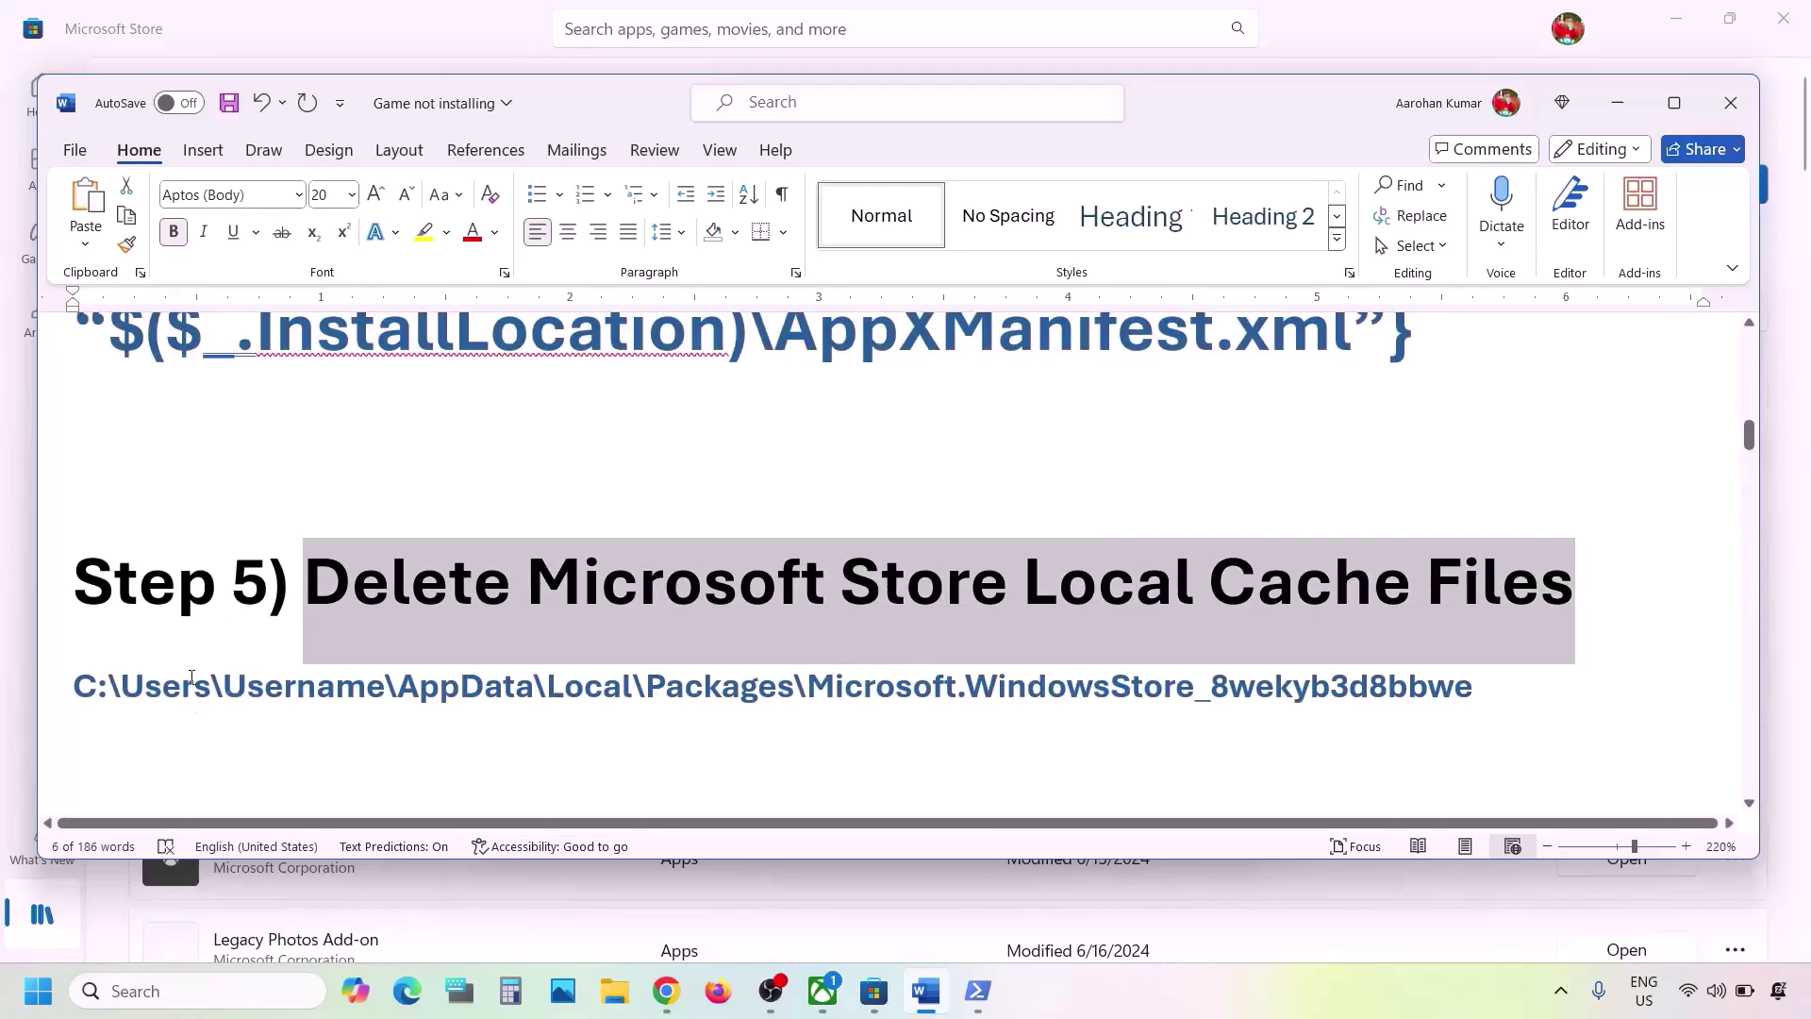
pyautogui.click(613, 989)
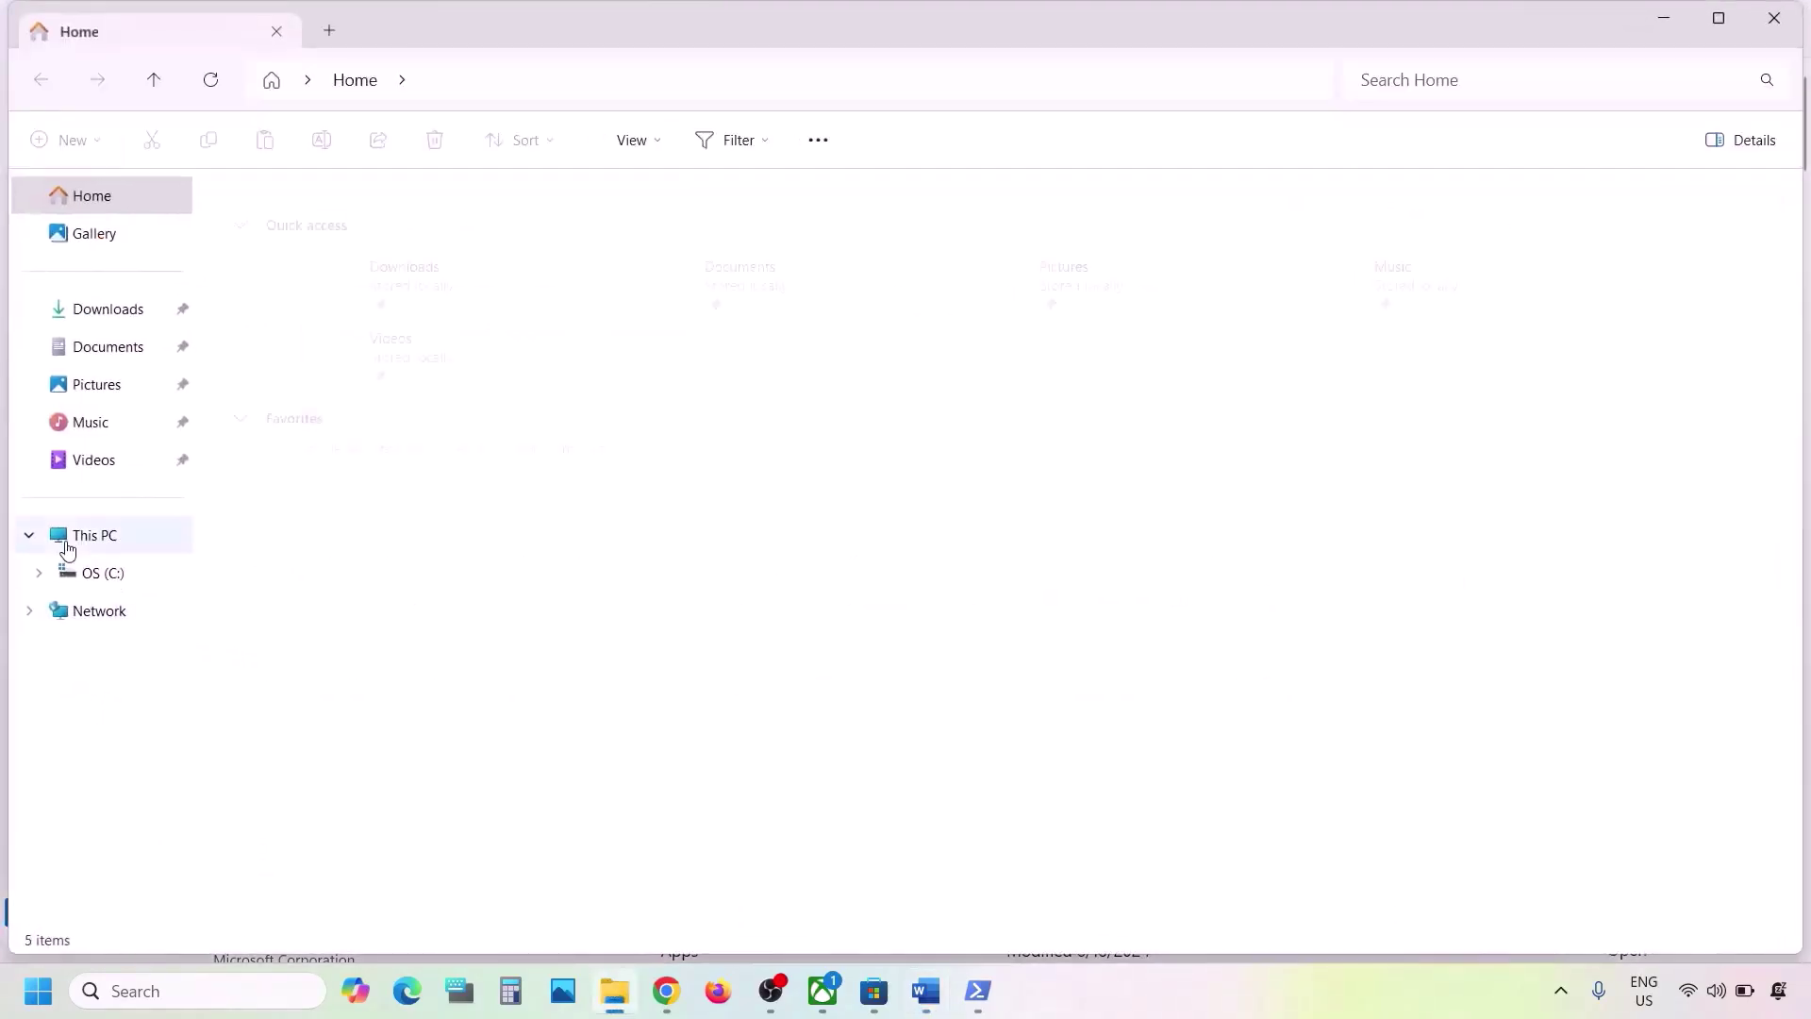
pyautogui.click(66, 569)
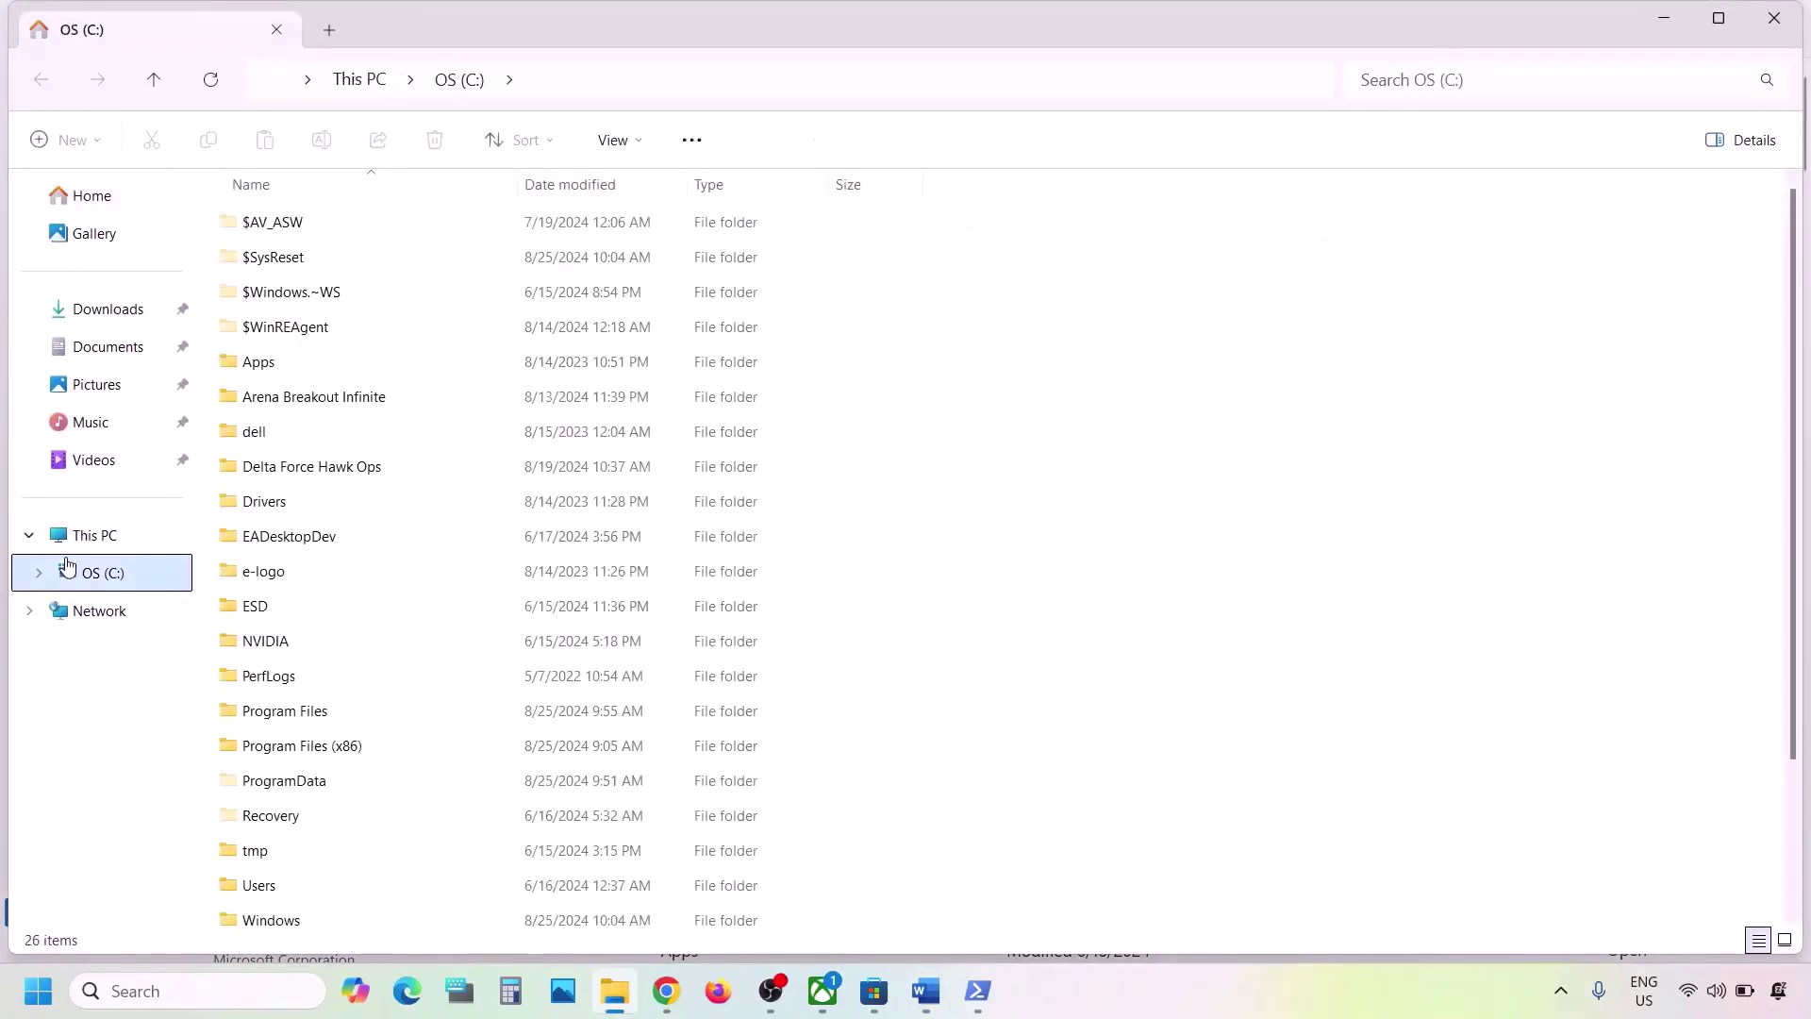
# - Browse from This PC through OS (C:) and Users into the user's profile folder
pyautogui.click(85, 536)
pyautogui.click(432, 266)
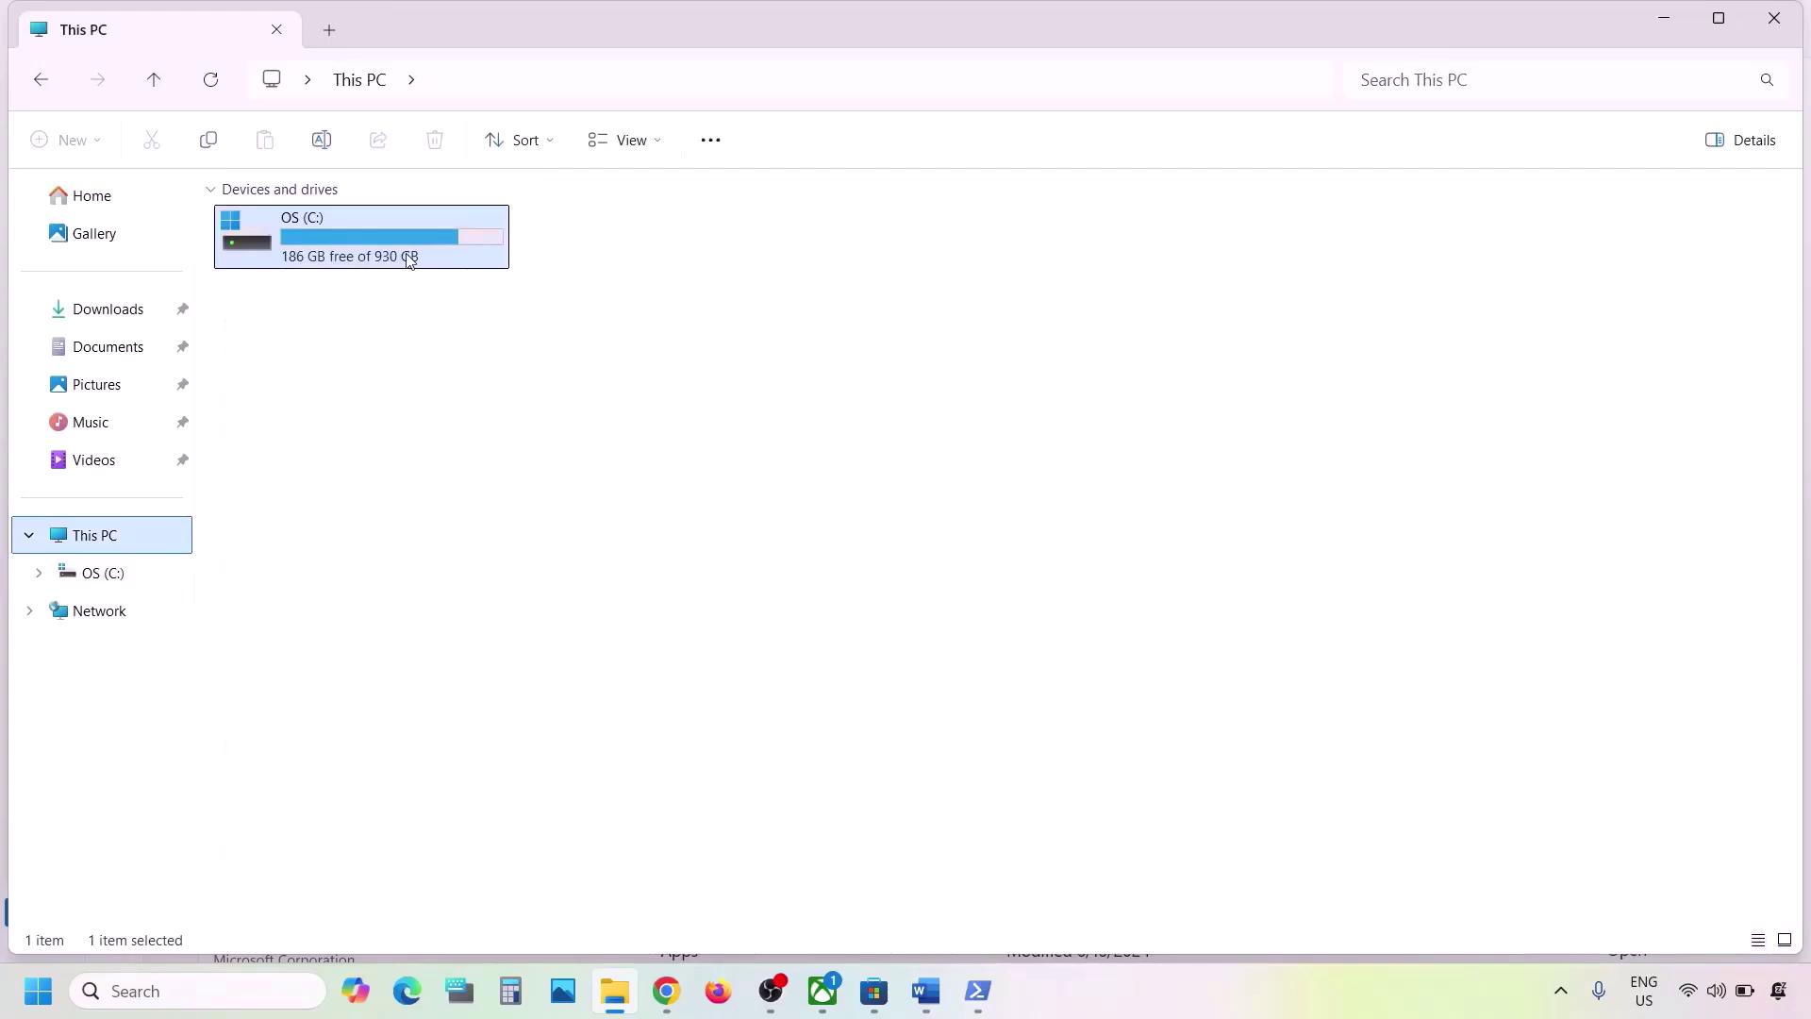
pyautogui.doubleClick(410, 259)
pyautogui.scroll(-2, 474, 560)
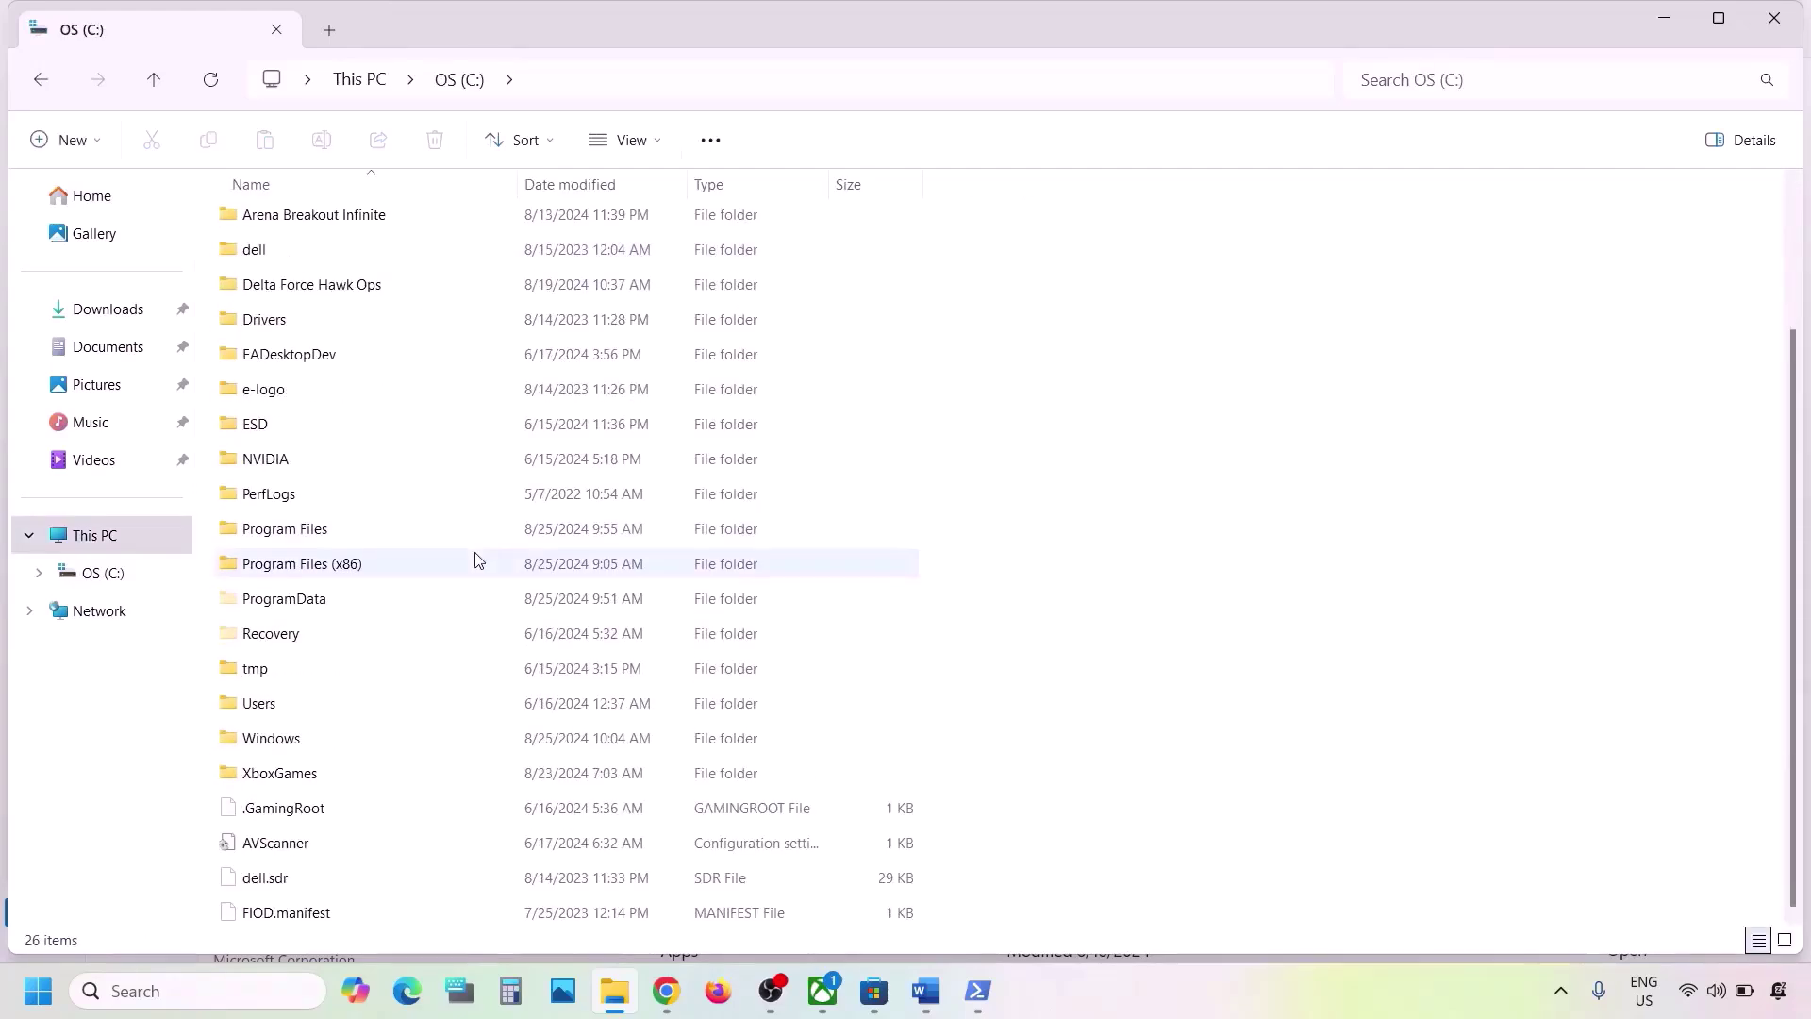
pyautogui.click(265, 706)
pyautogui.doubleClick(315, 710)
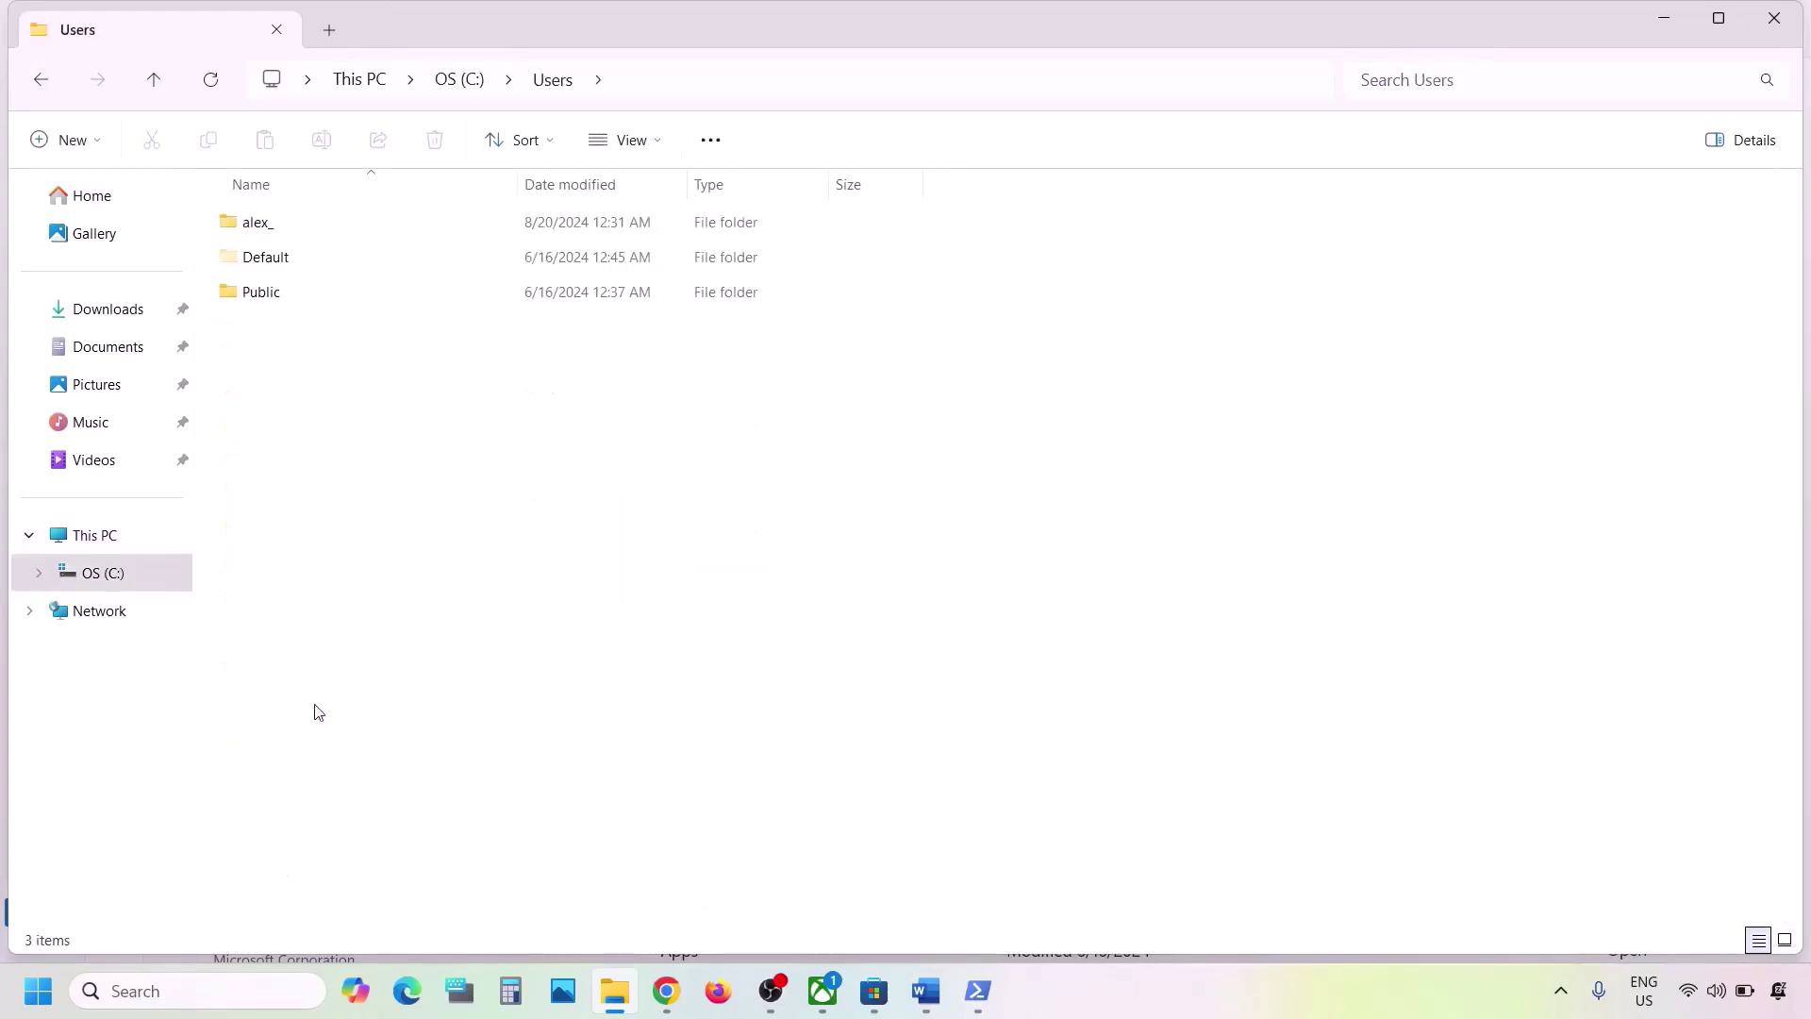
pyautogui.click(302, 226)
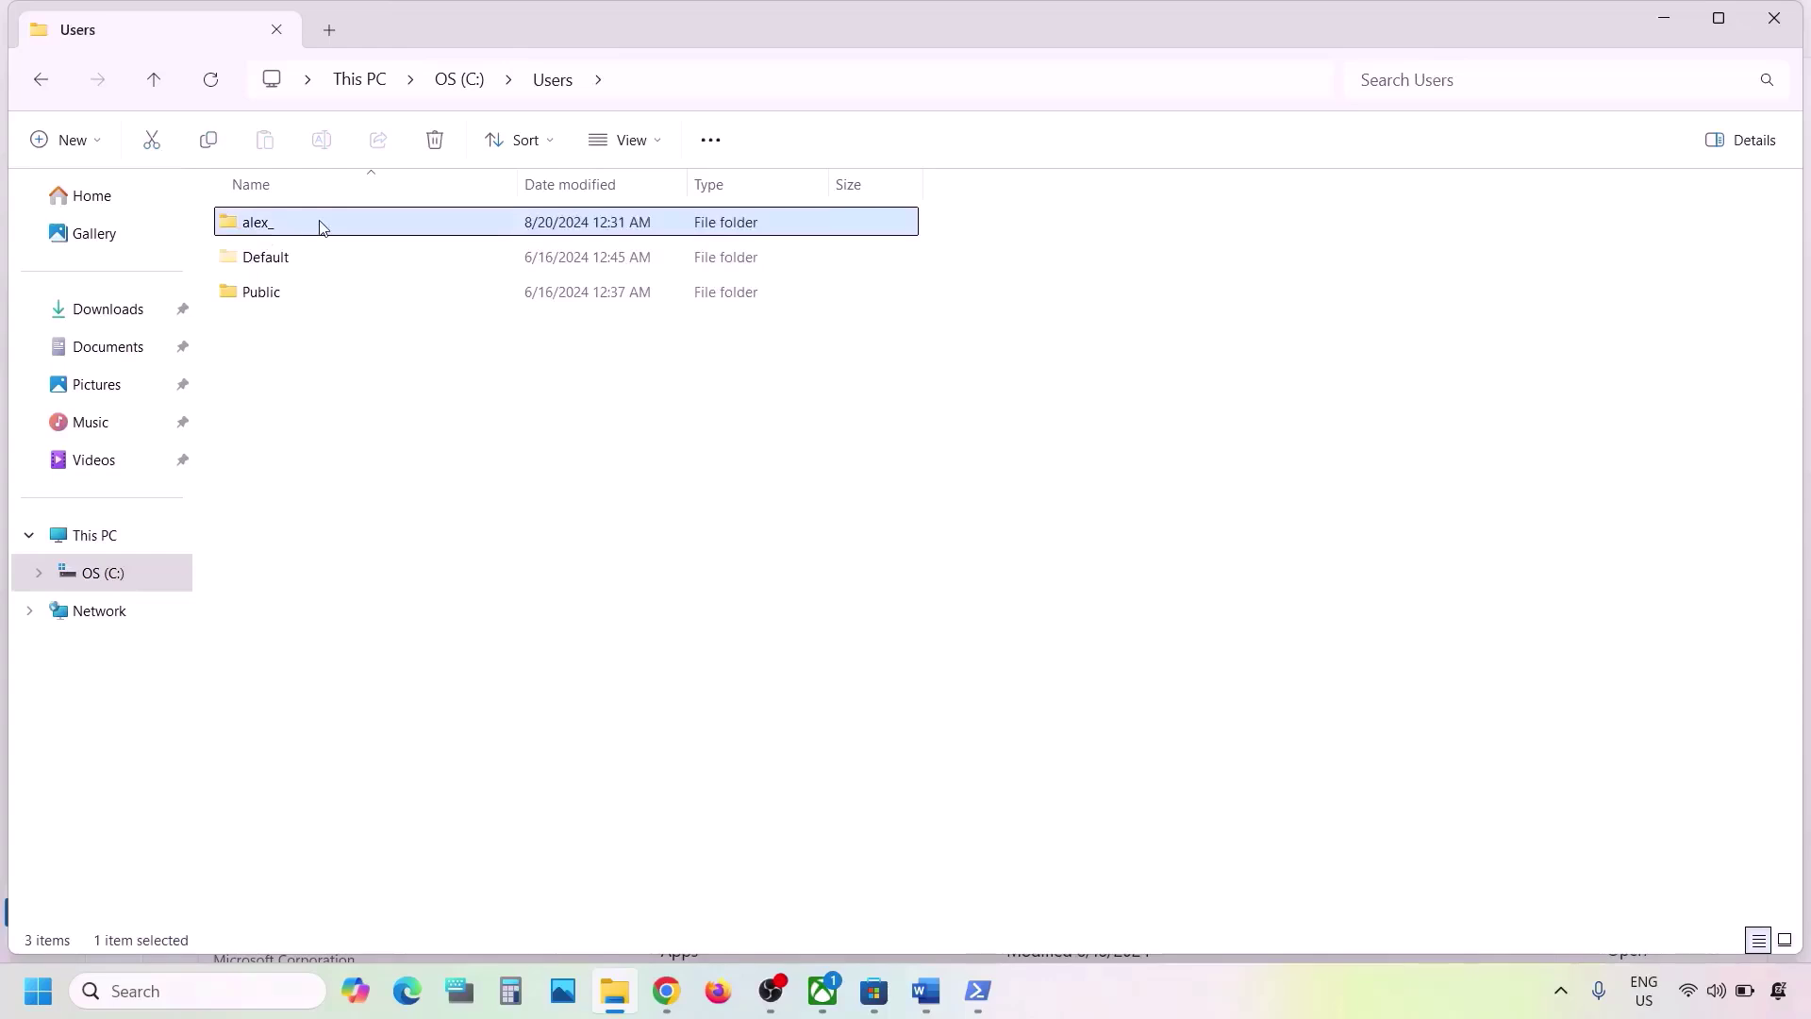
pyautogui.doubleClick(320, 226)
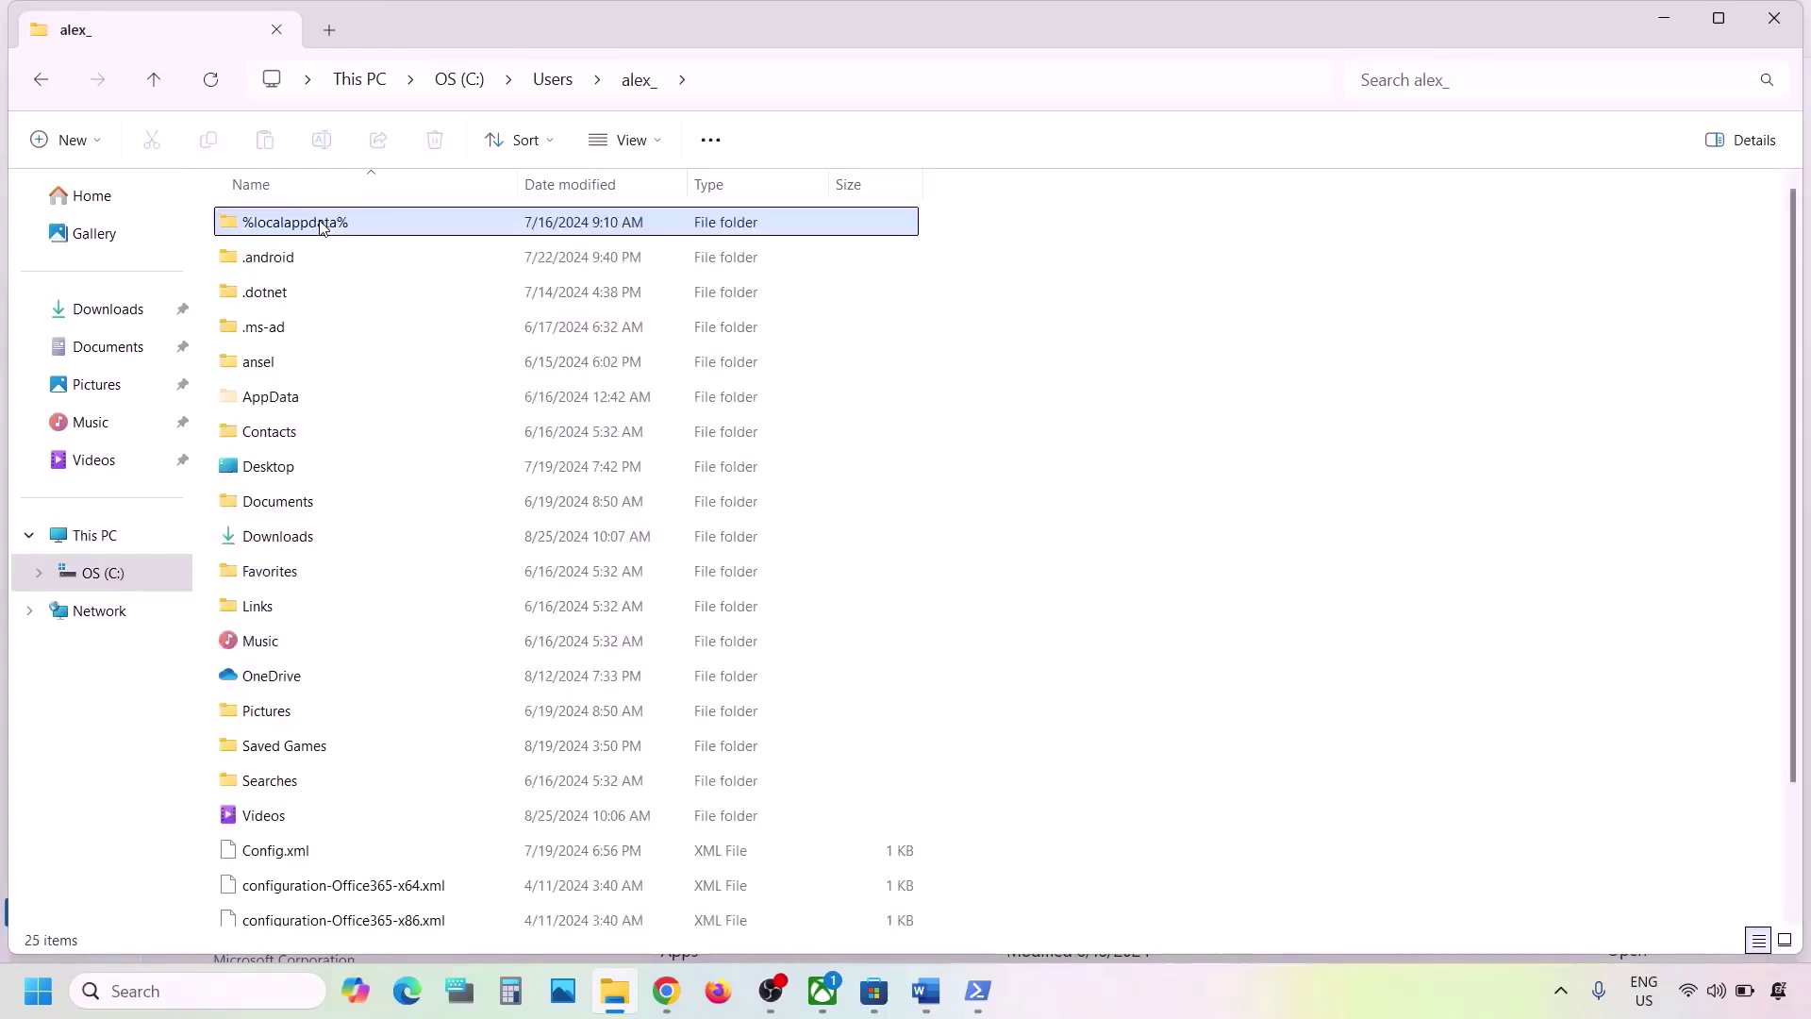
# - Select AppData and turn on Hidden items in the View options
pyautogui.click(262, 401)
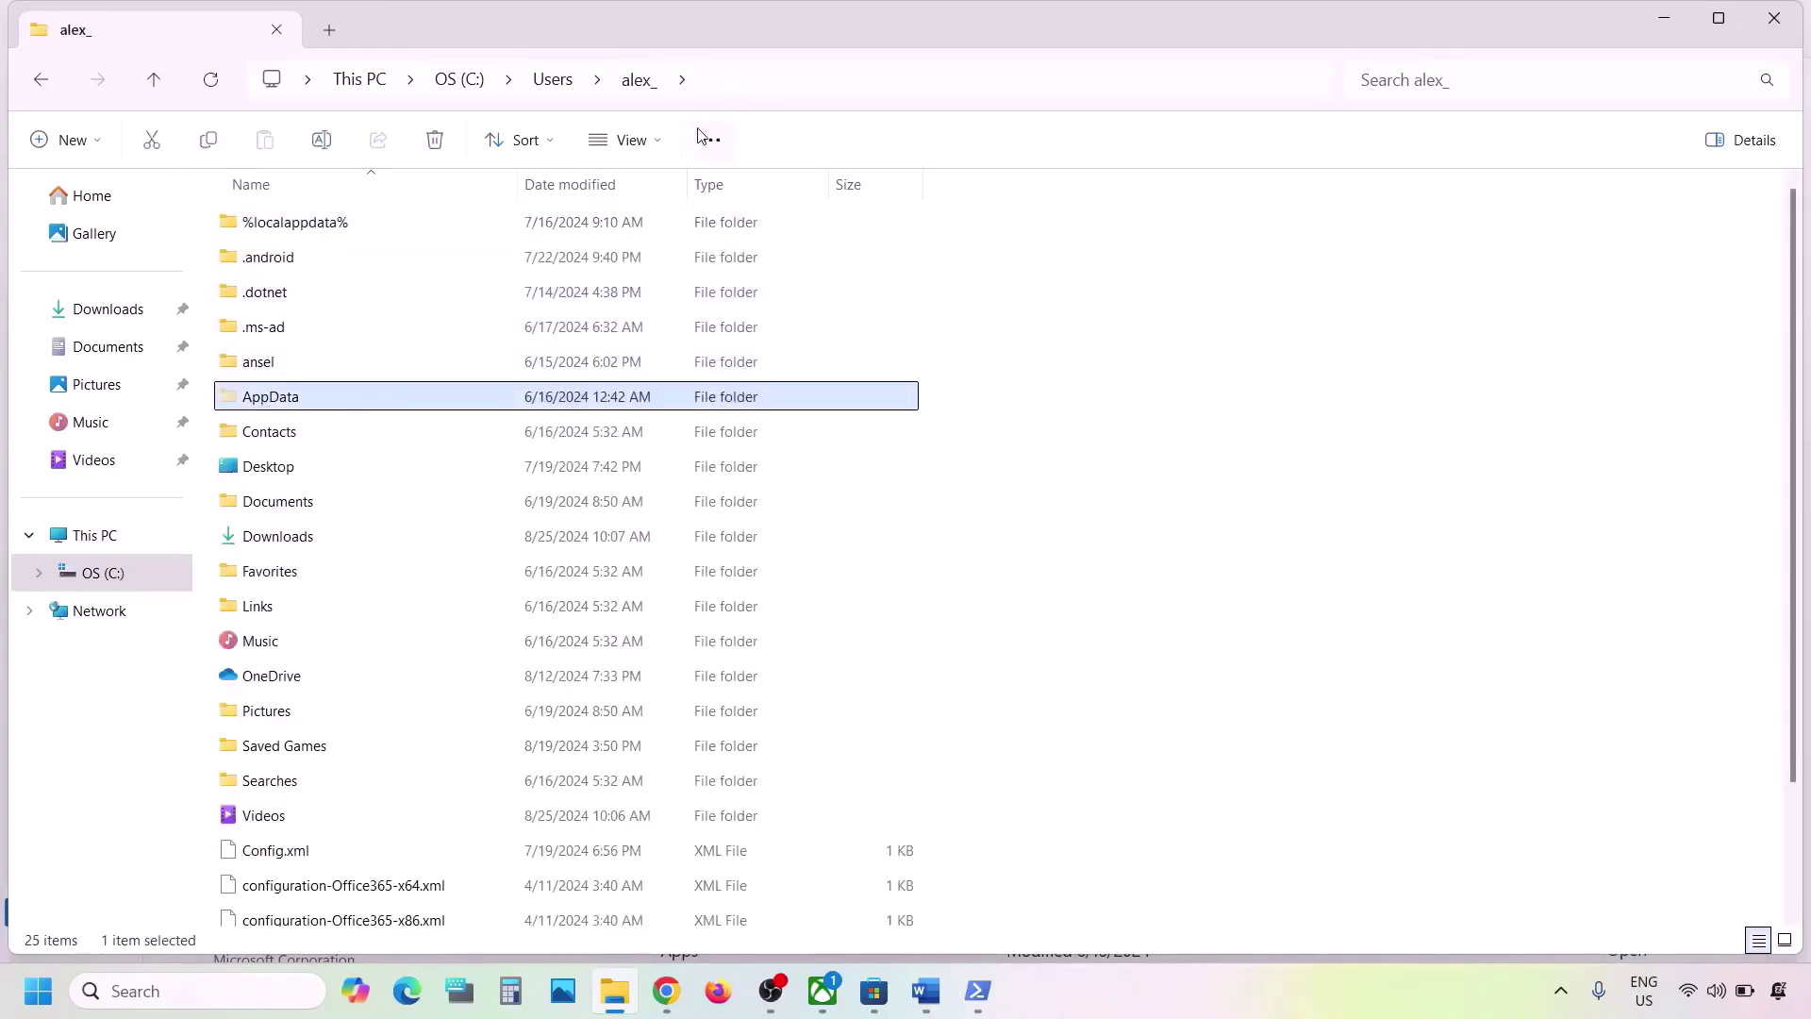
pyautogui.click(665, 143)
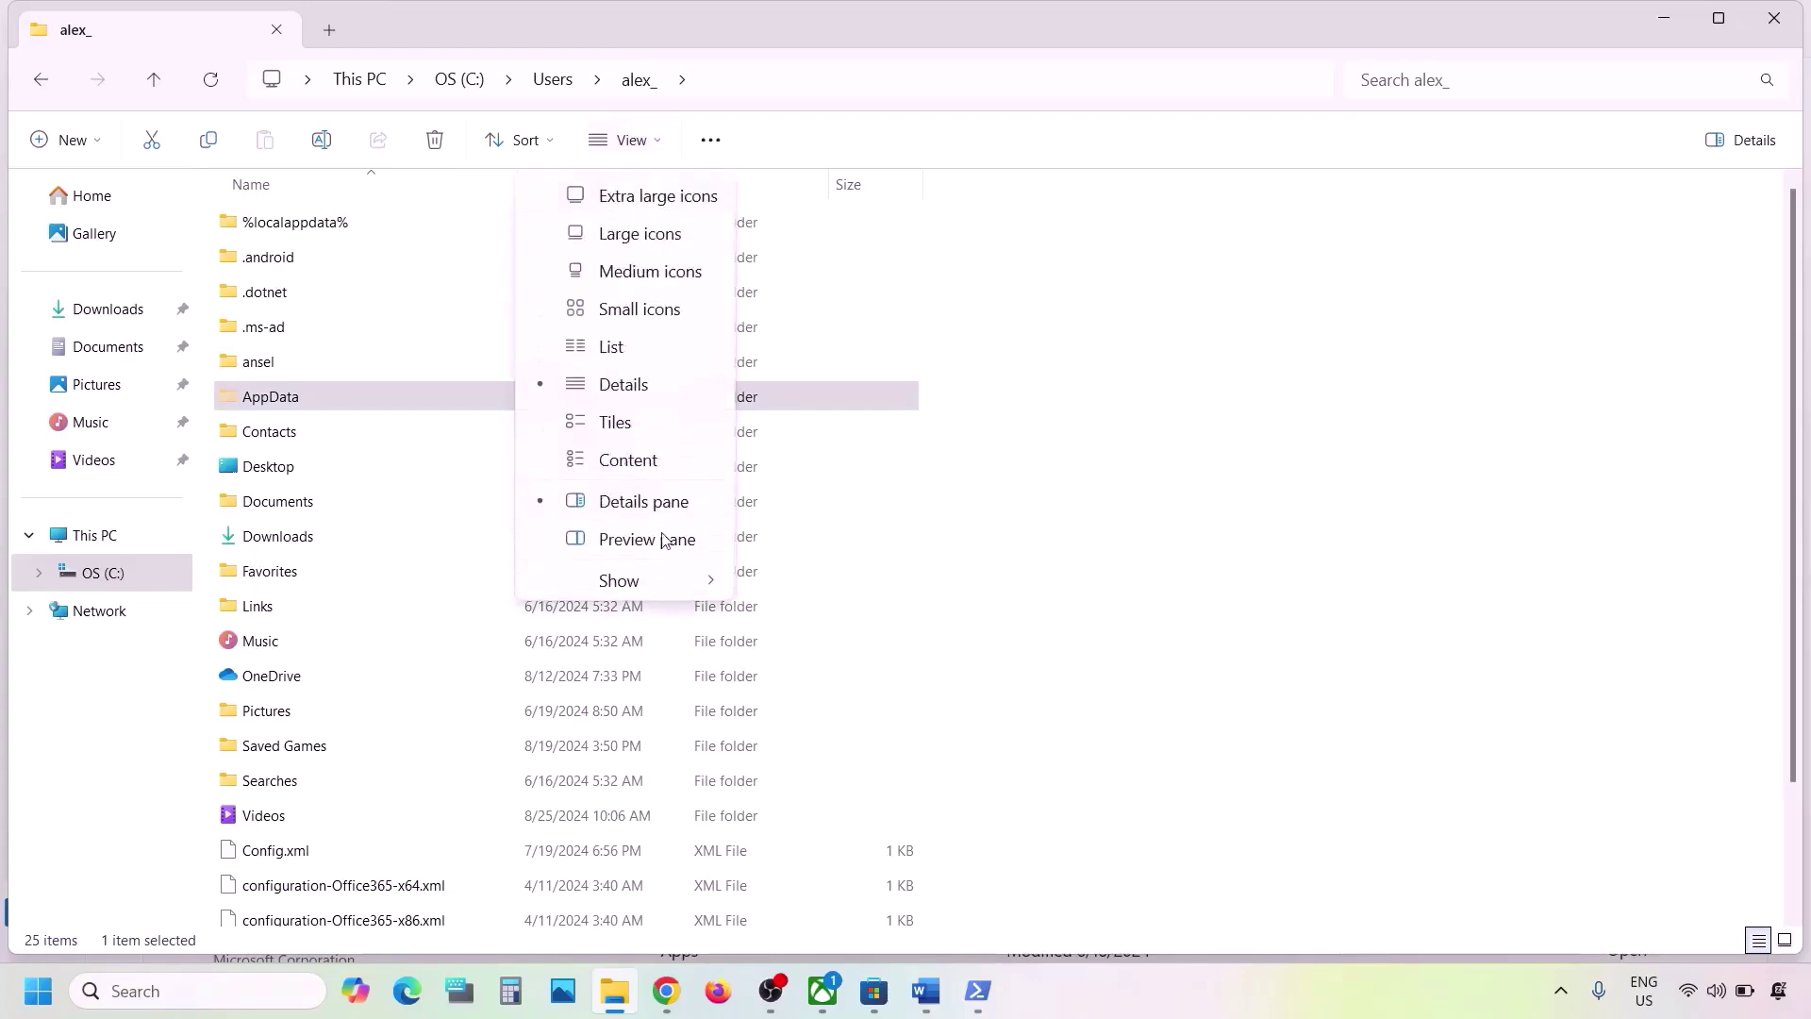
pyautogui.moveTo(629, 591)
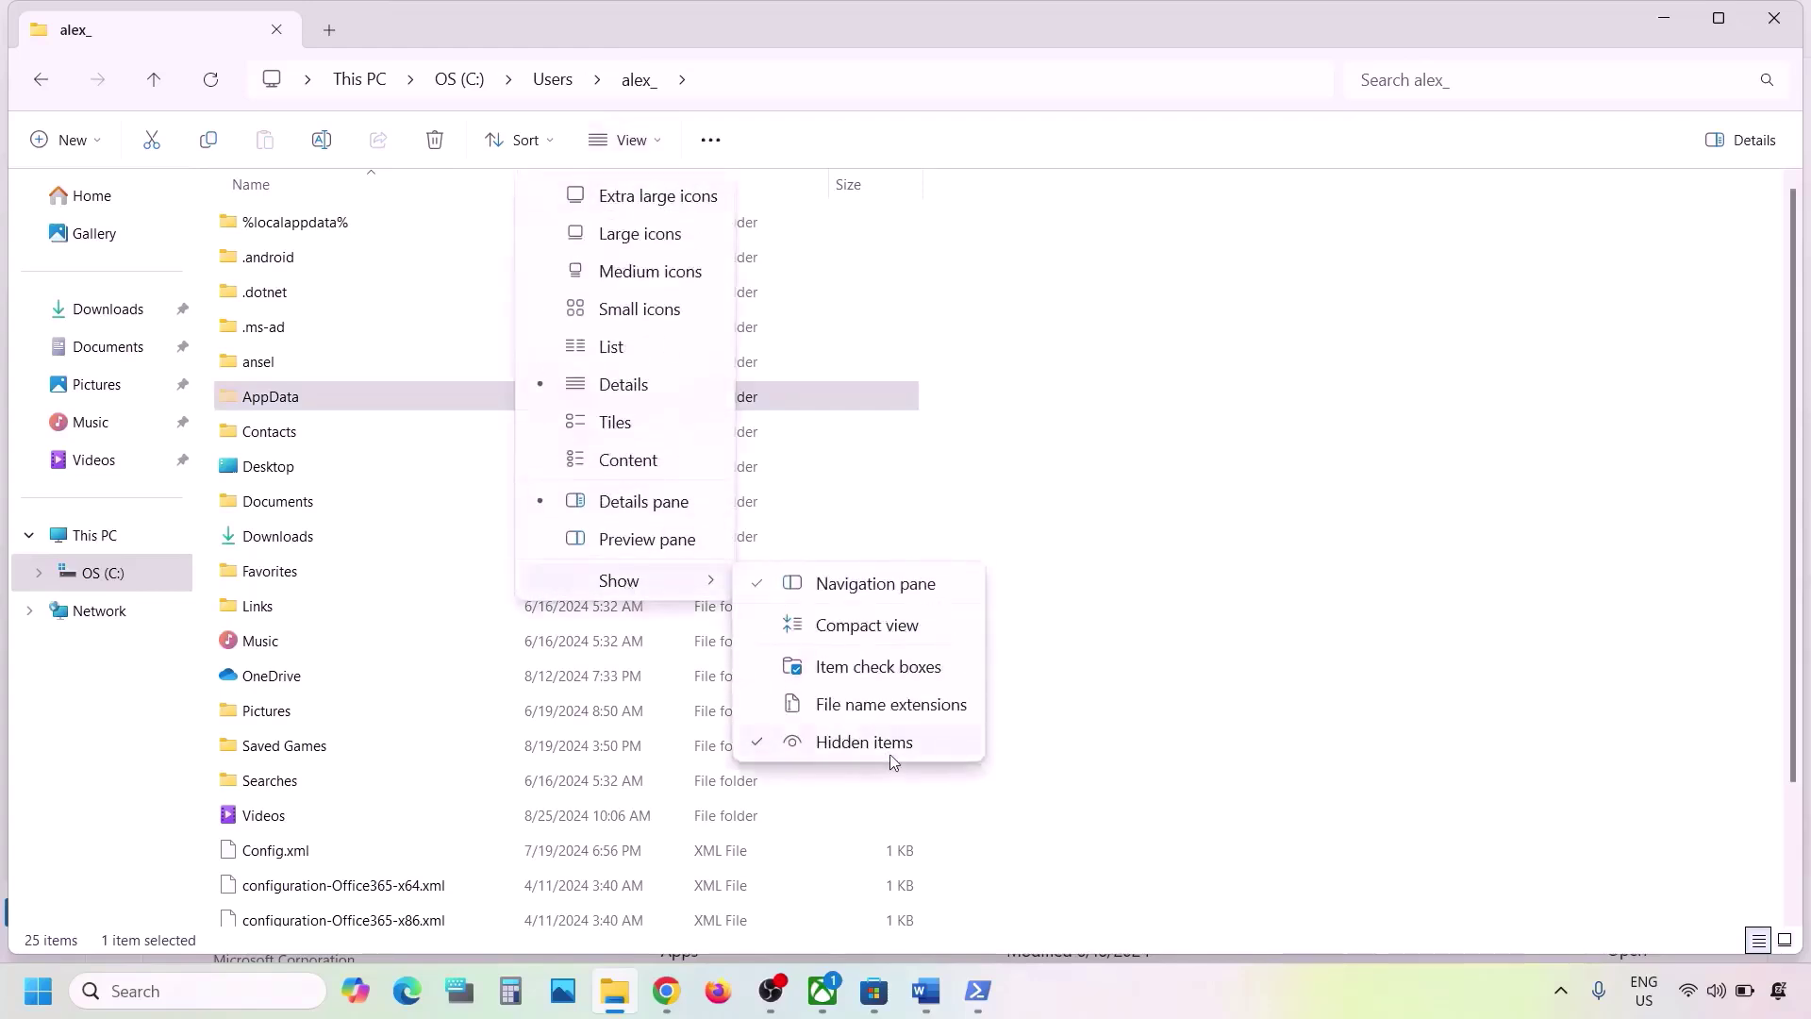
pyautogui.click(274, 409)
# - Open AppData > Local > Packages
pyautogui.doubleClick(274, 409)
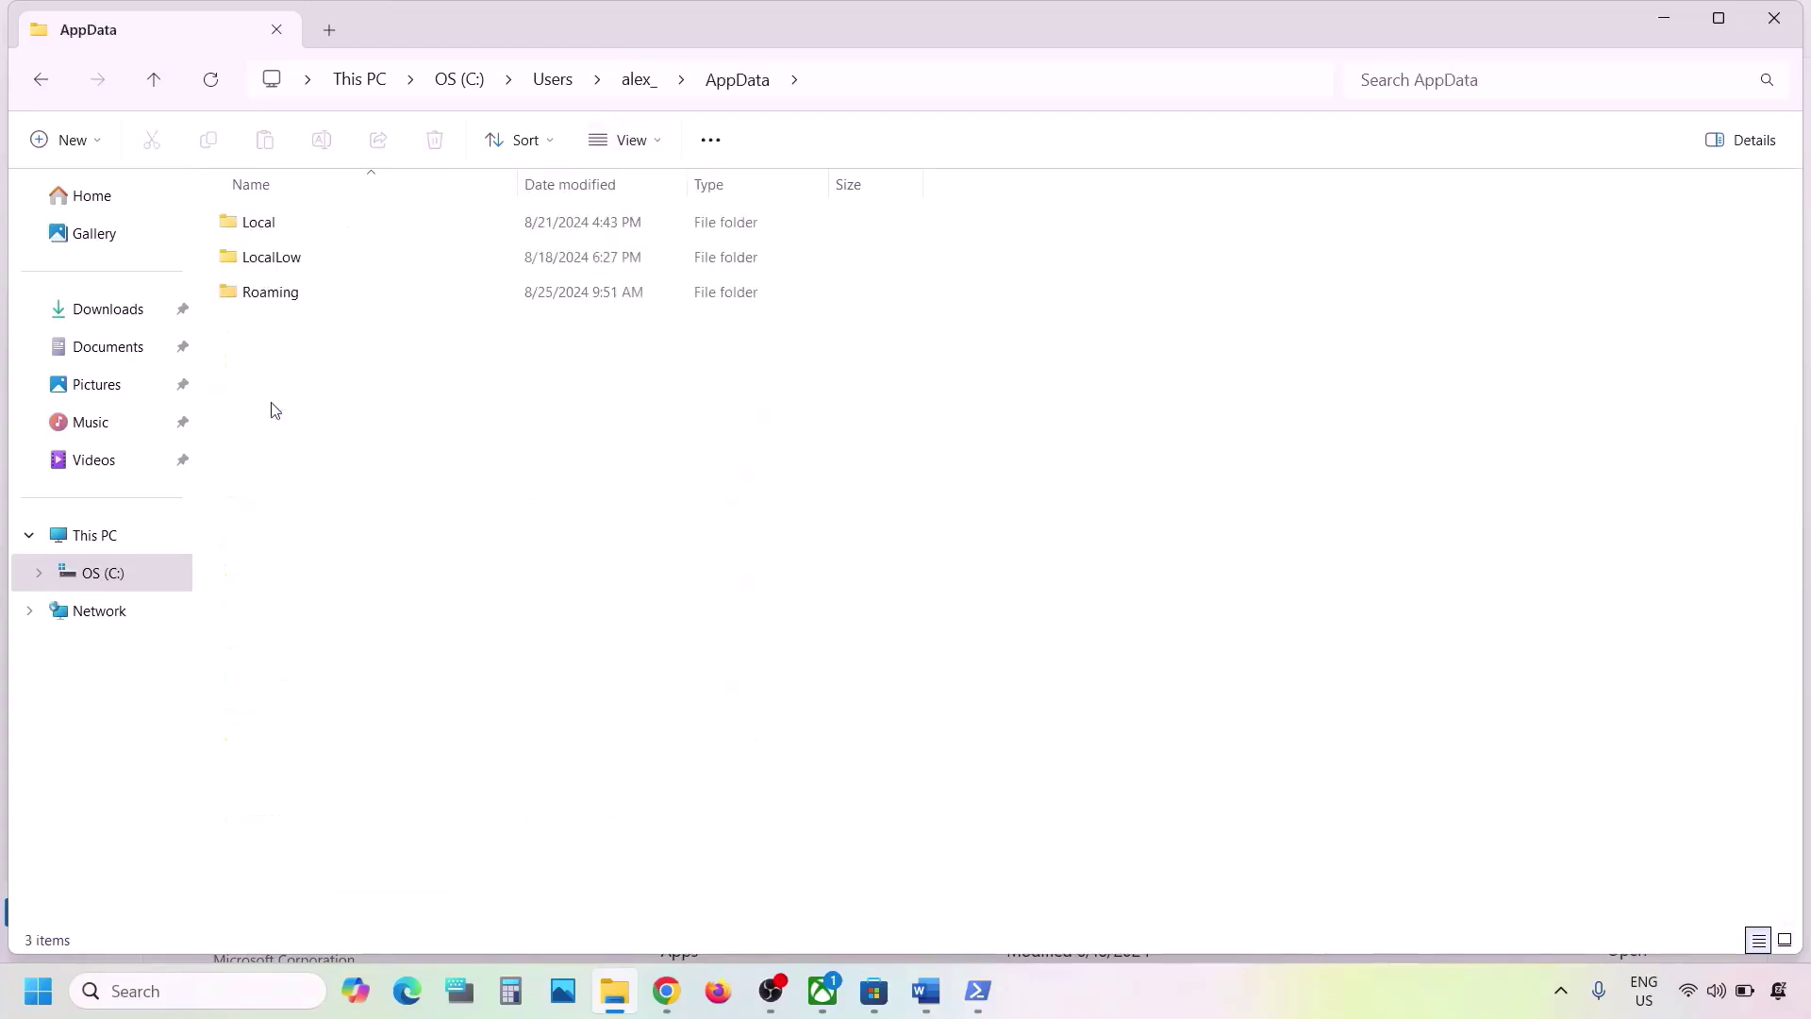
pyautogui.doubleClick(256, 235)
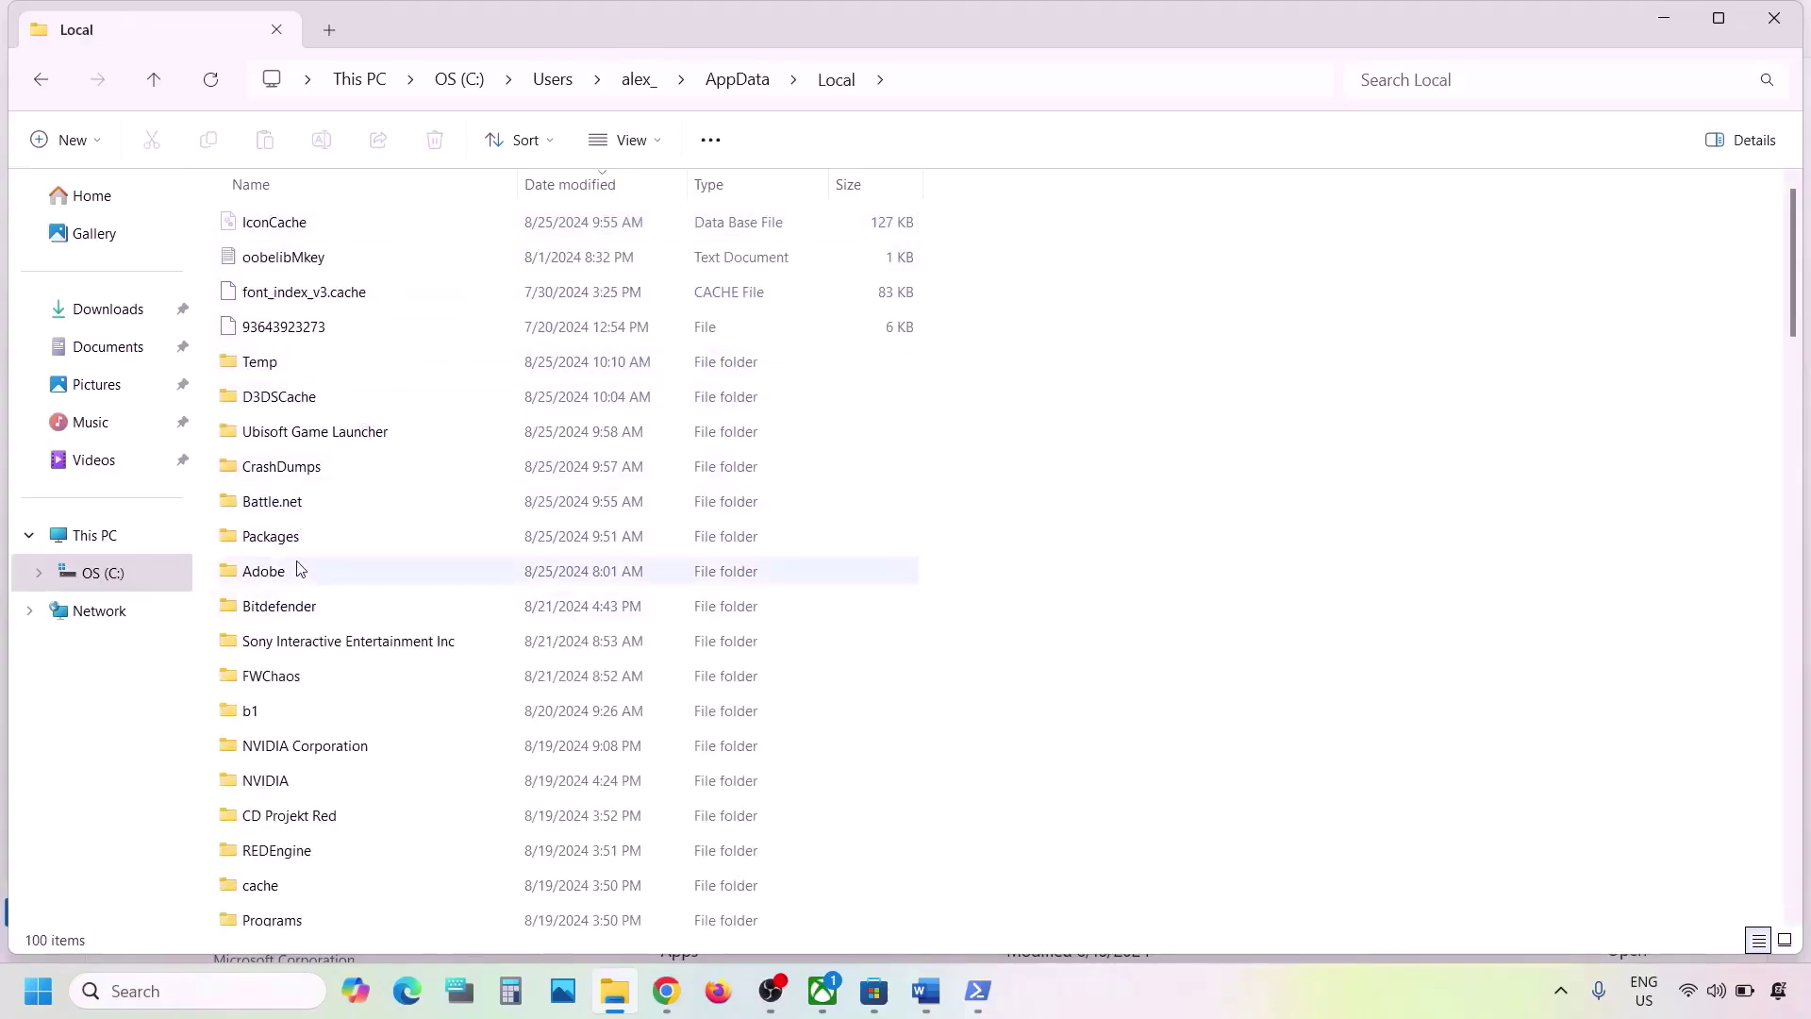
pyautogui.doubleClick(283, 537)
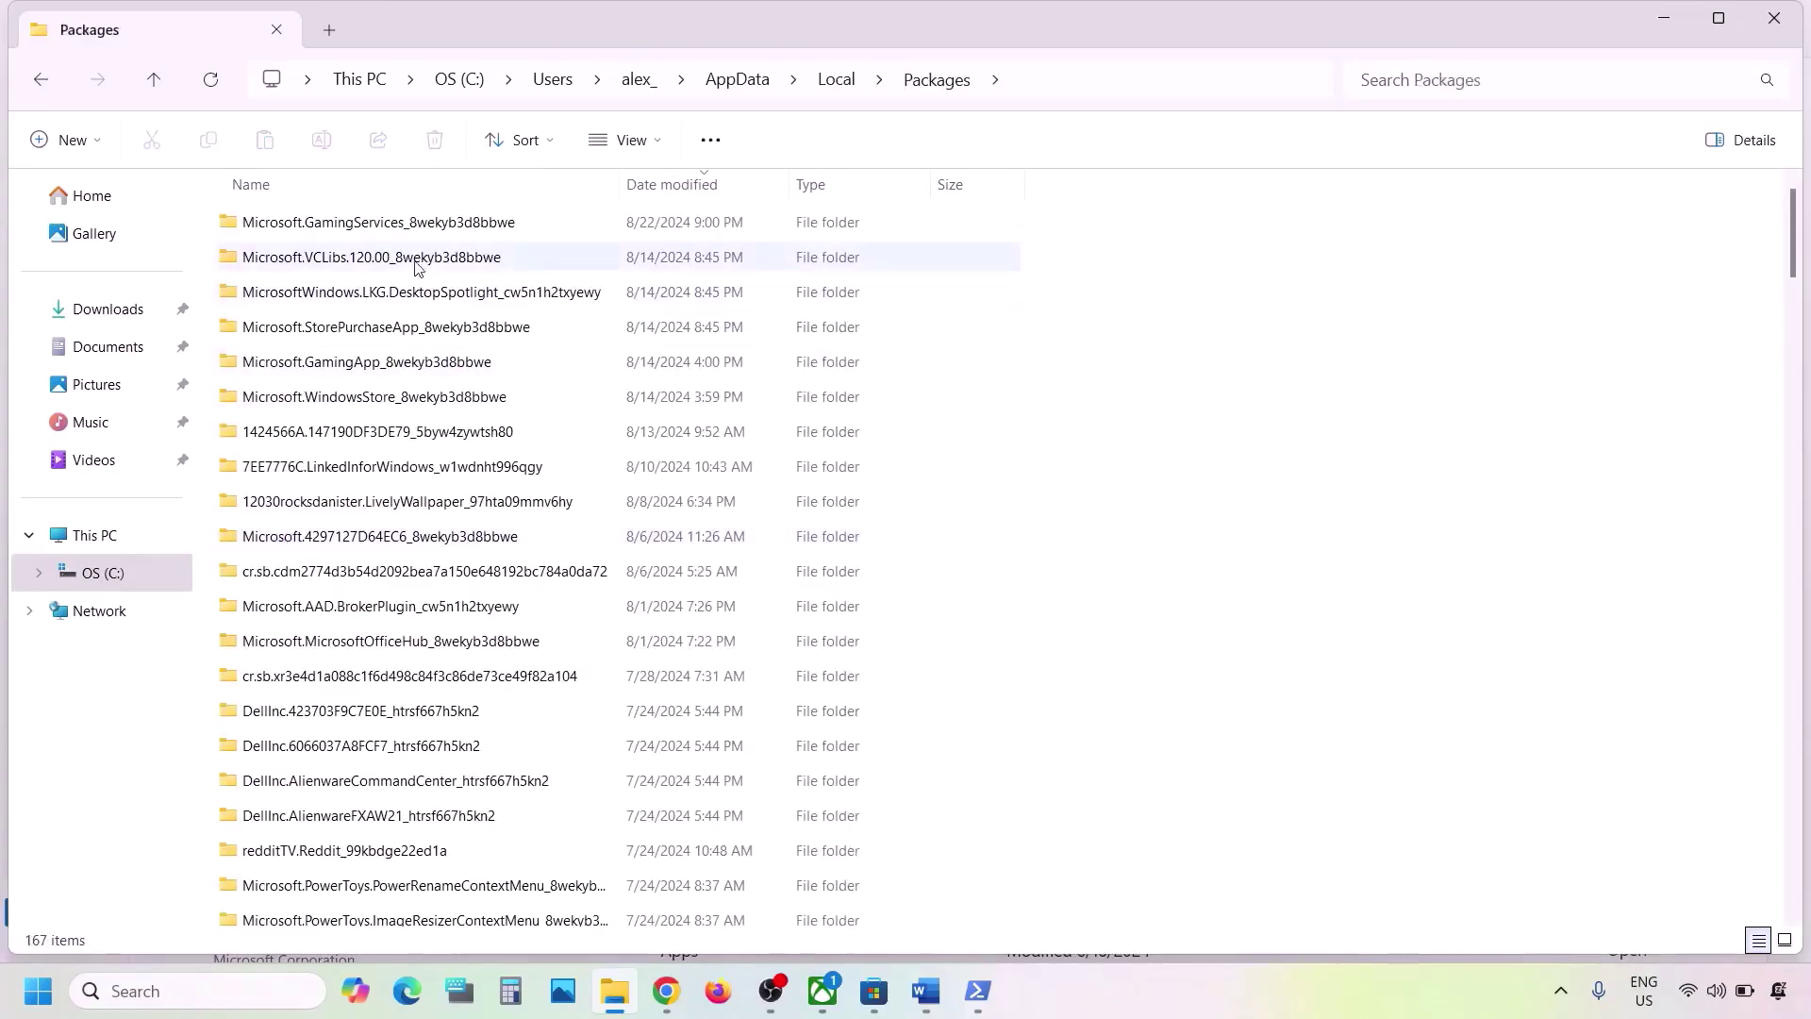
pyautogui.scroll(-5, 441, 561)
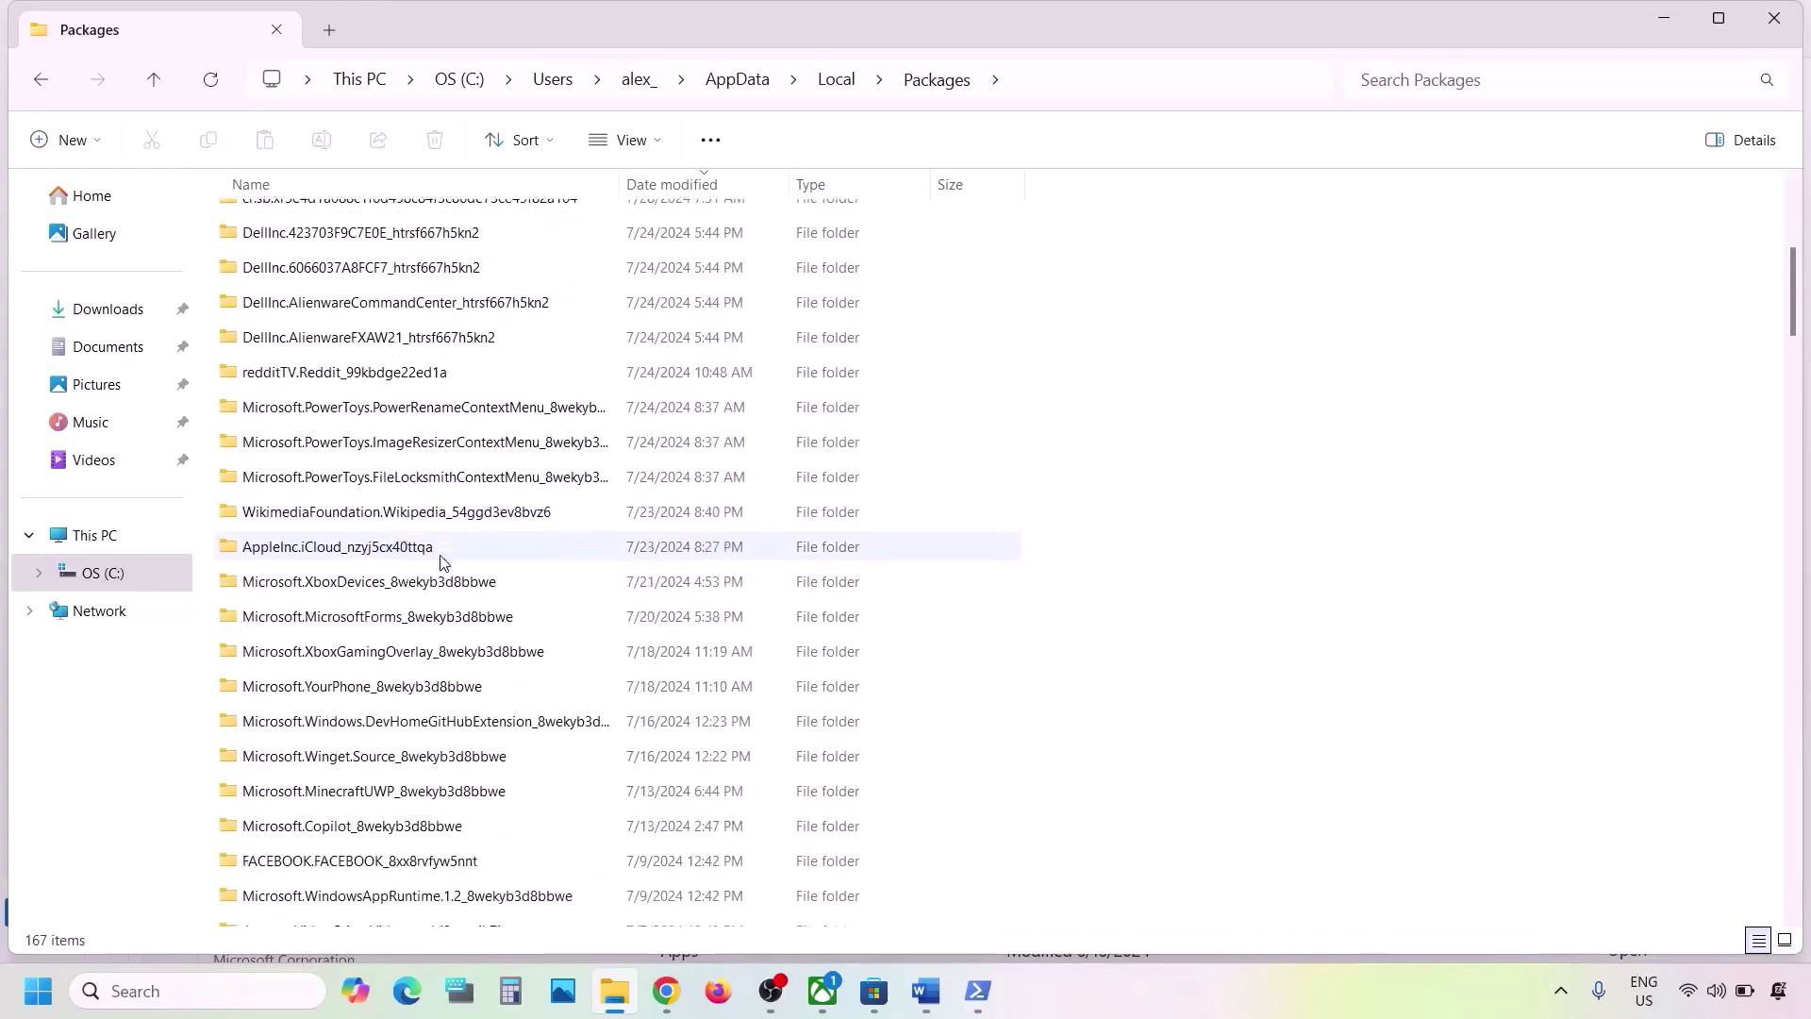
pyautogui.scroll(-6, 441, 561)
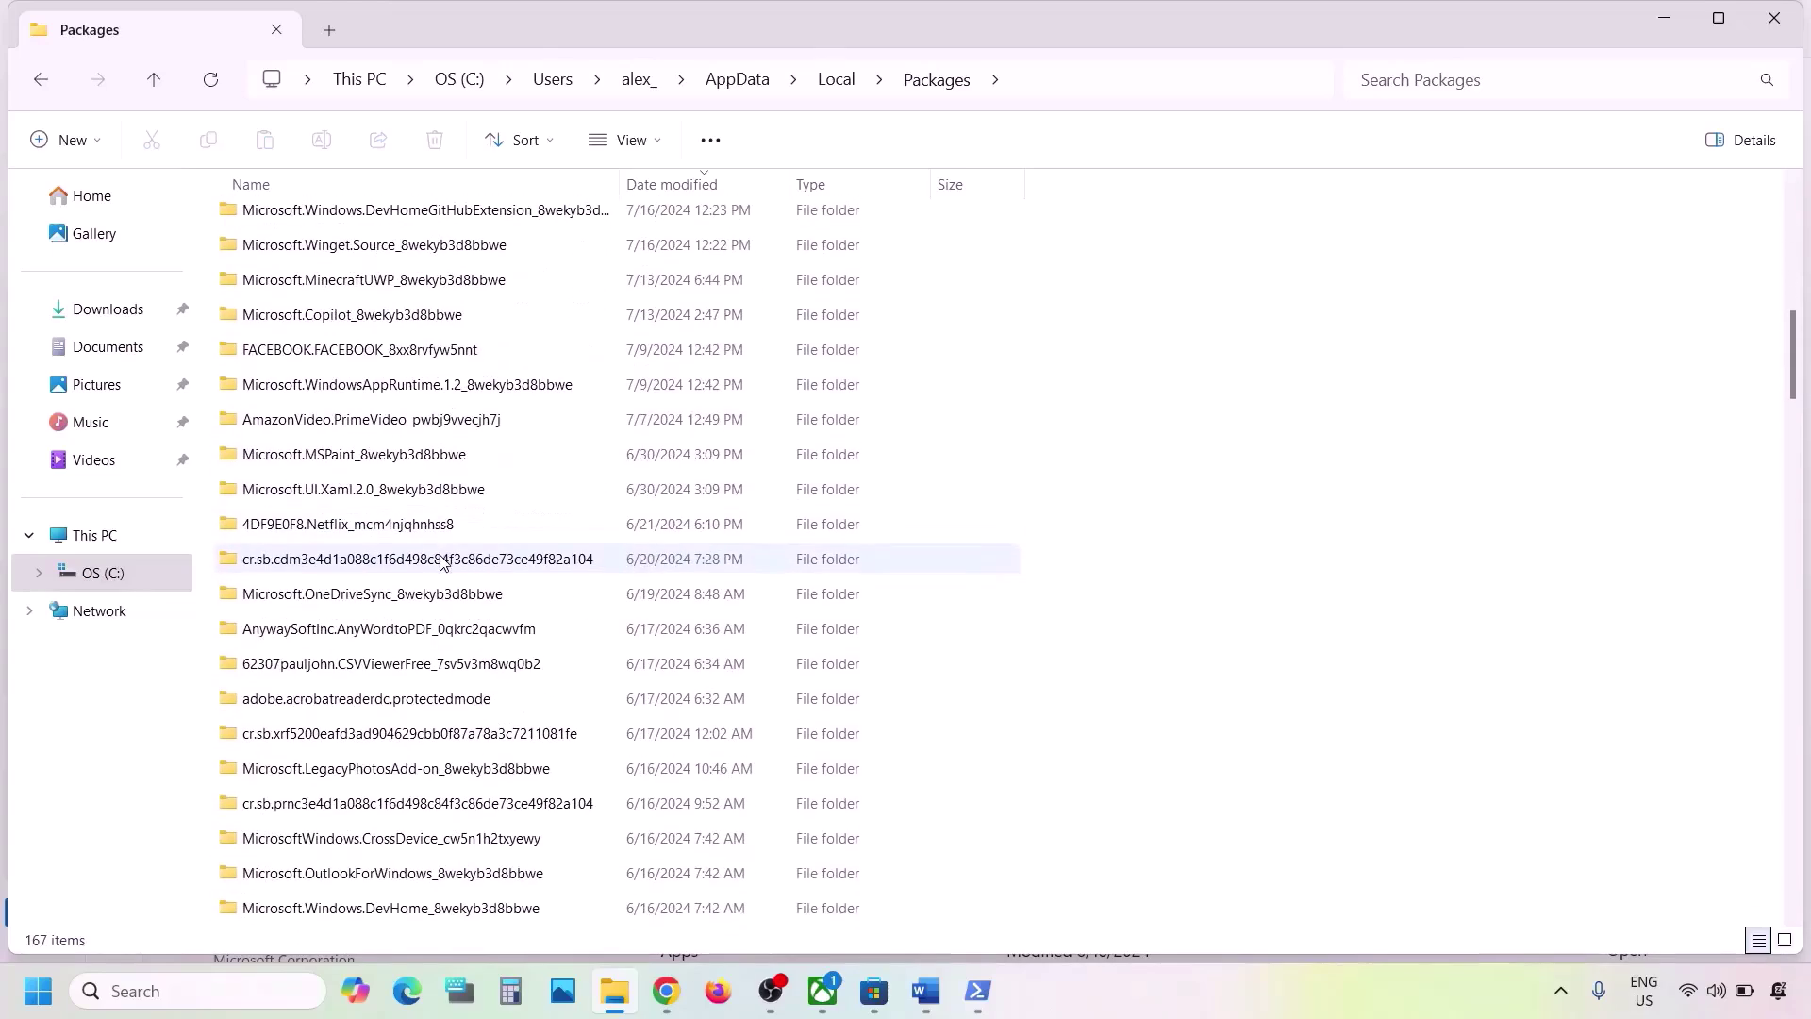
# - Check the package name in Word, then open the Microsoft.WindowsStore_8wekyb3d8bbwe folder in Packages
pyautogui.click(925, 990)
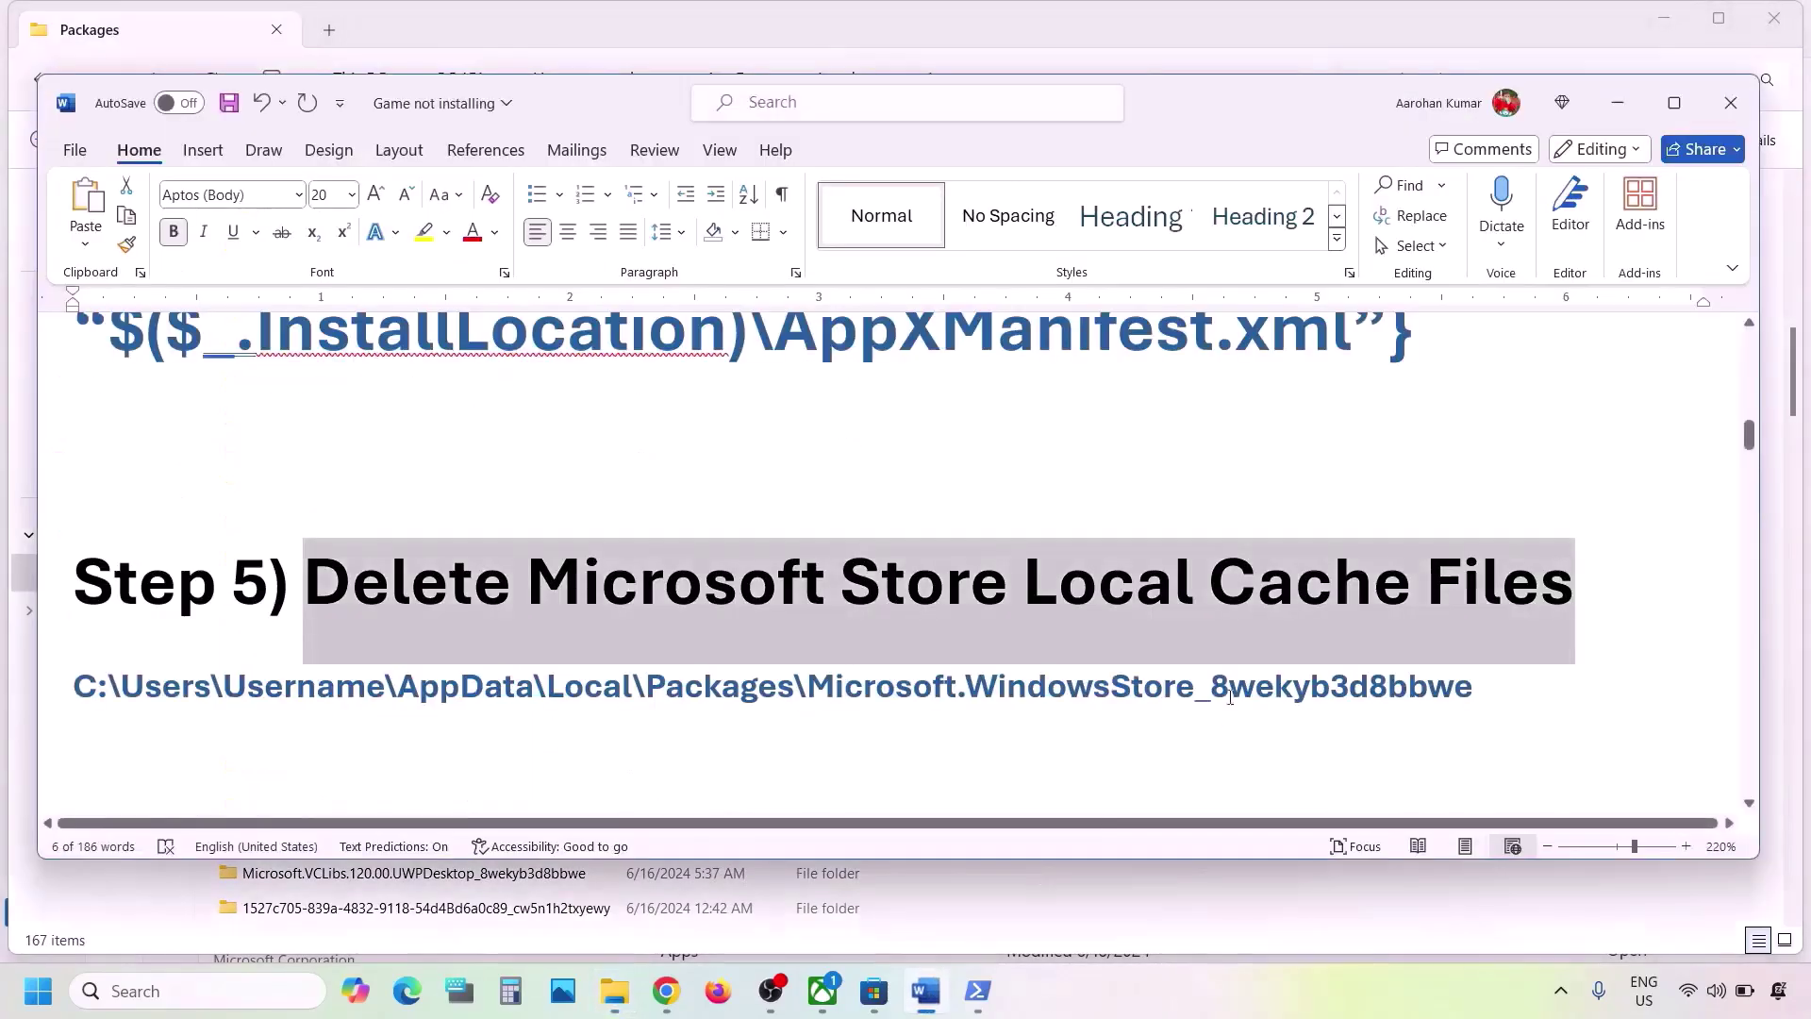
pyautogui.moveTo(826, 688); pyautogui.dragTo(1473, 688)
pyautogui.click(1618, 102)
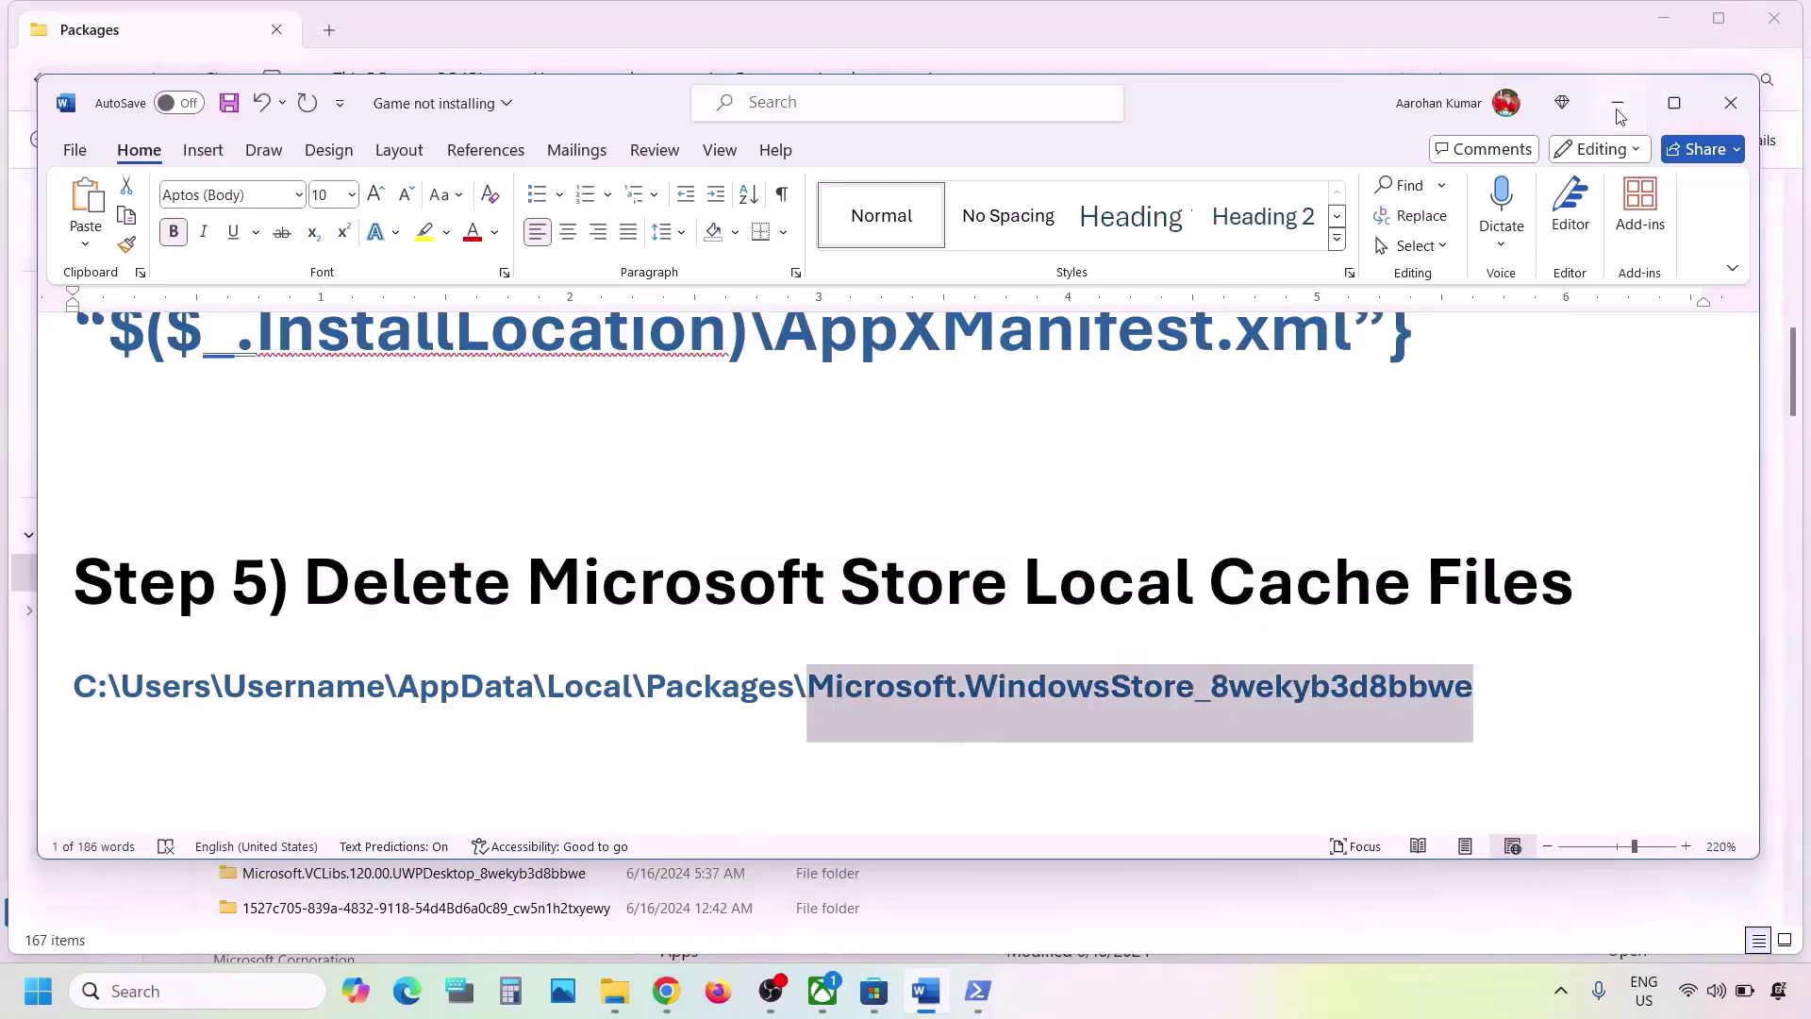
pyautogui.scroll(-8, 385, 755)
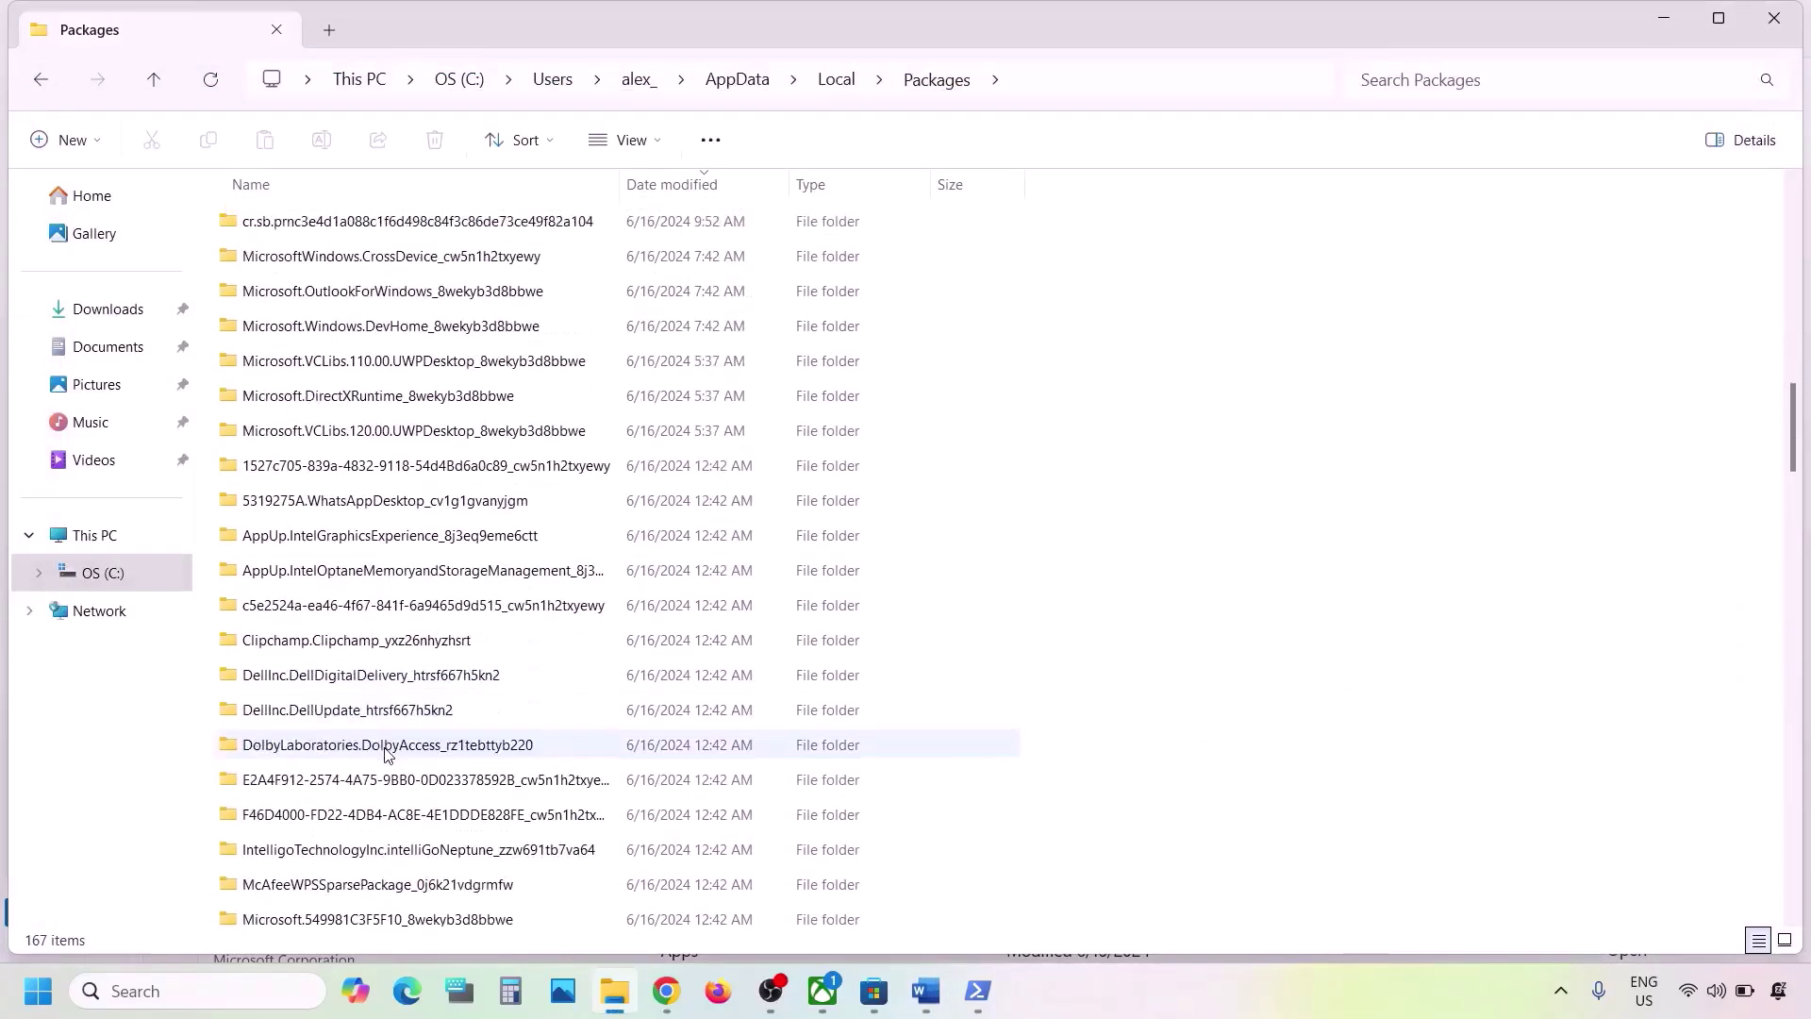
pyautogui.scroll(-5, 385, 755)
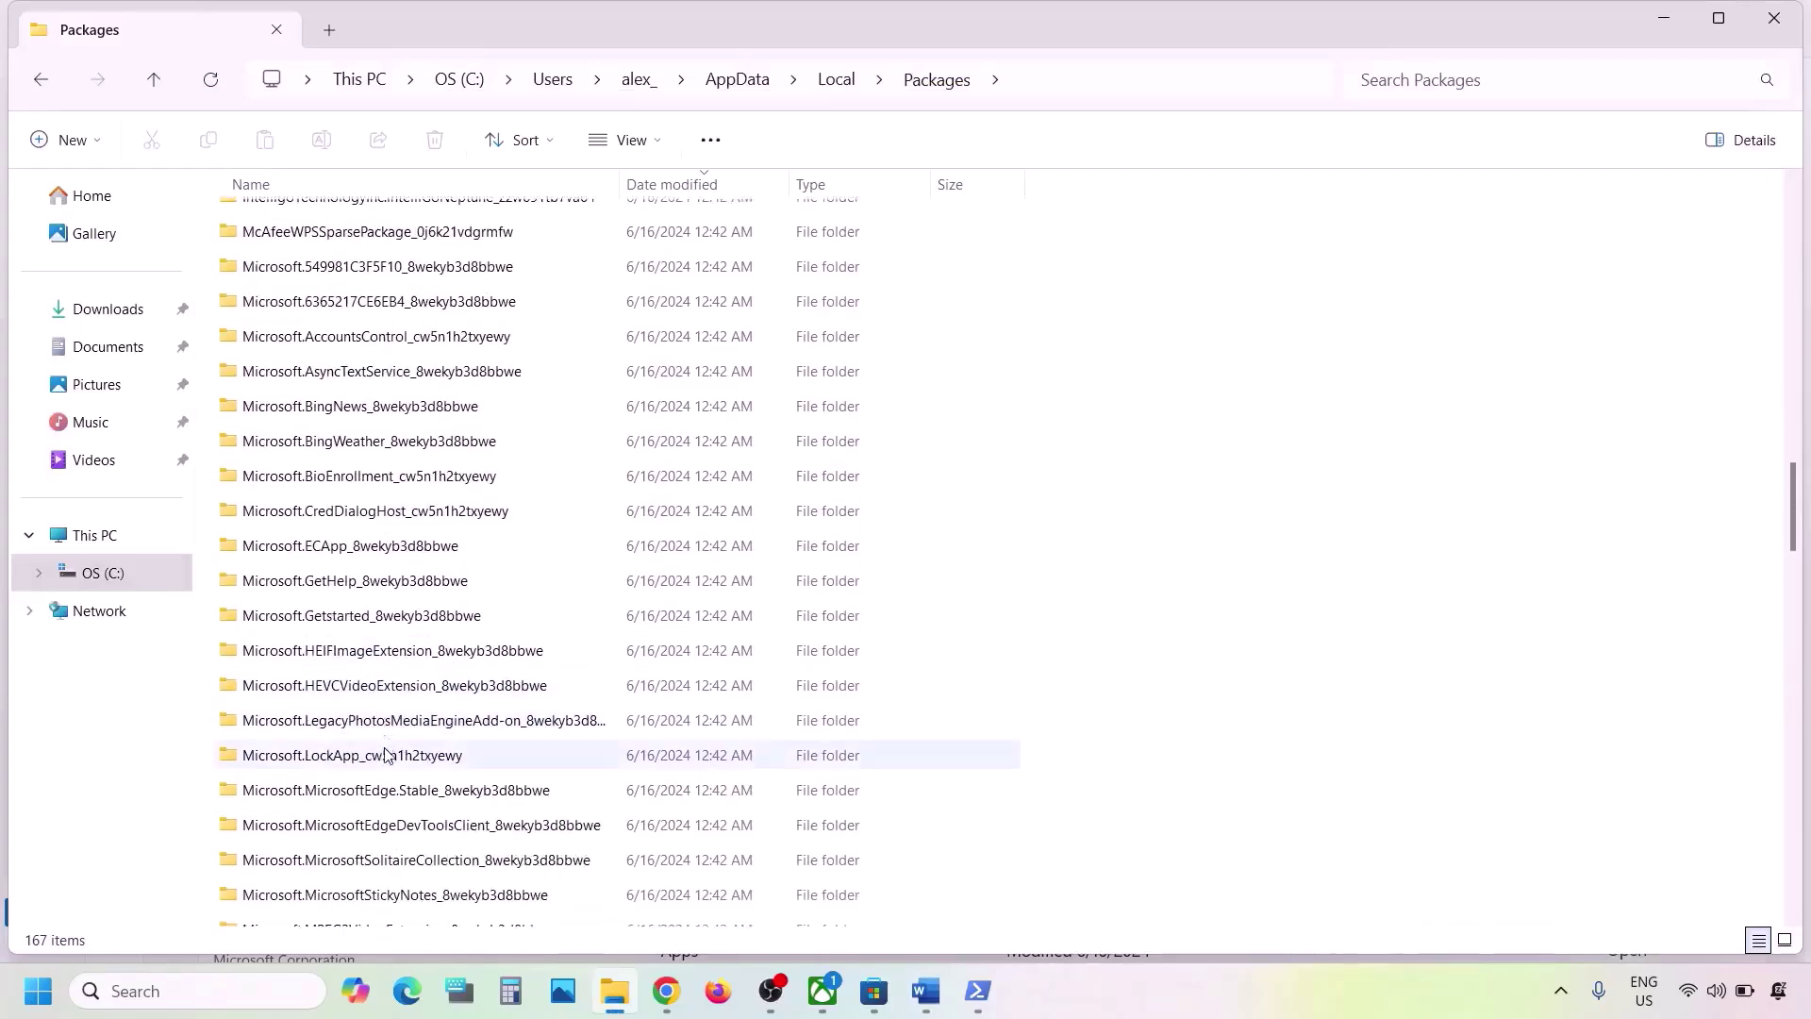
pyautogui.scroll(-5, 385, 755)
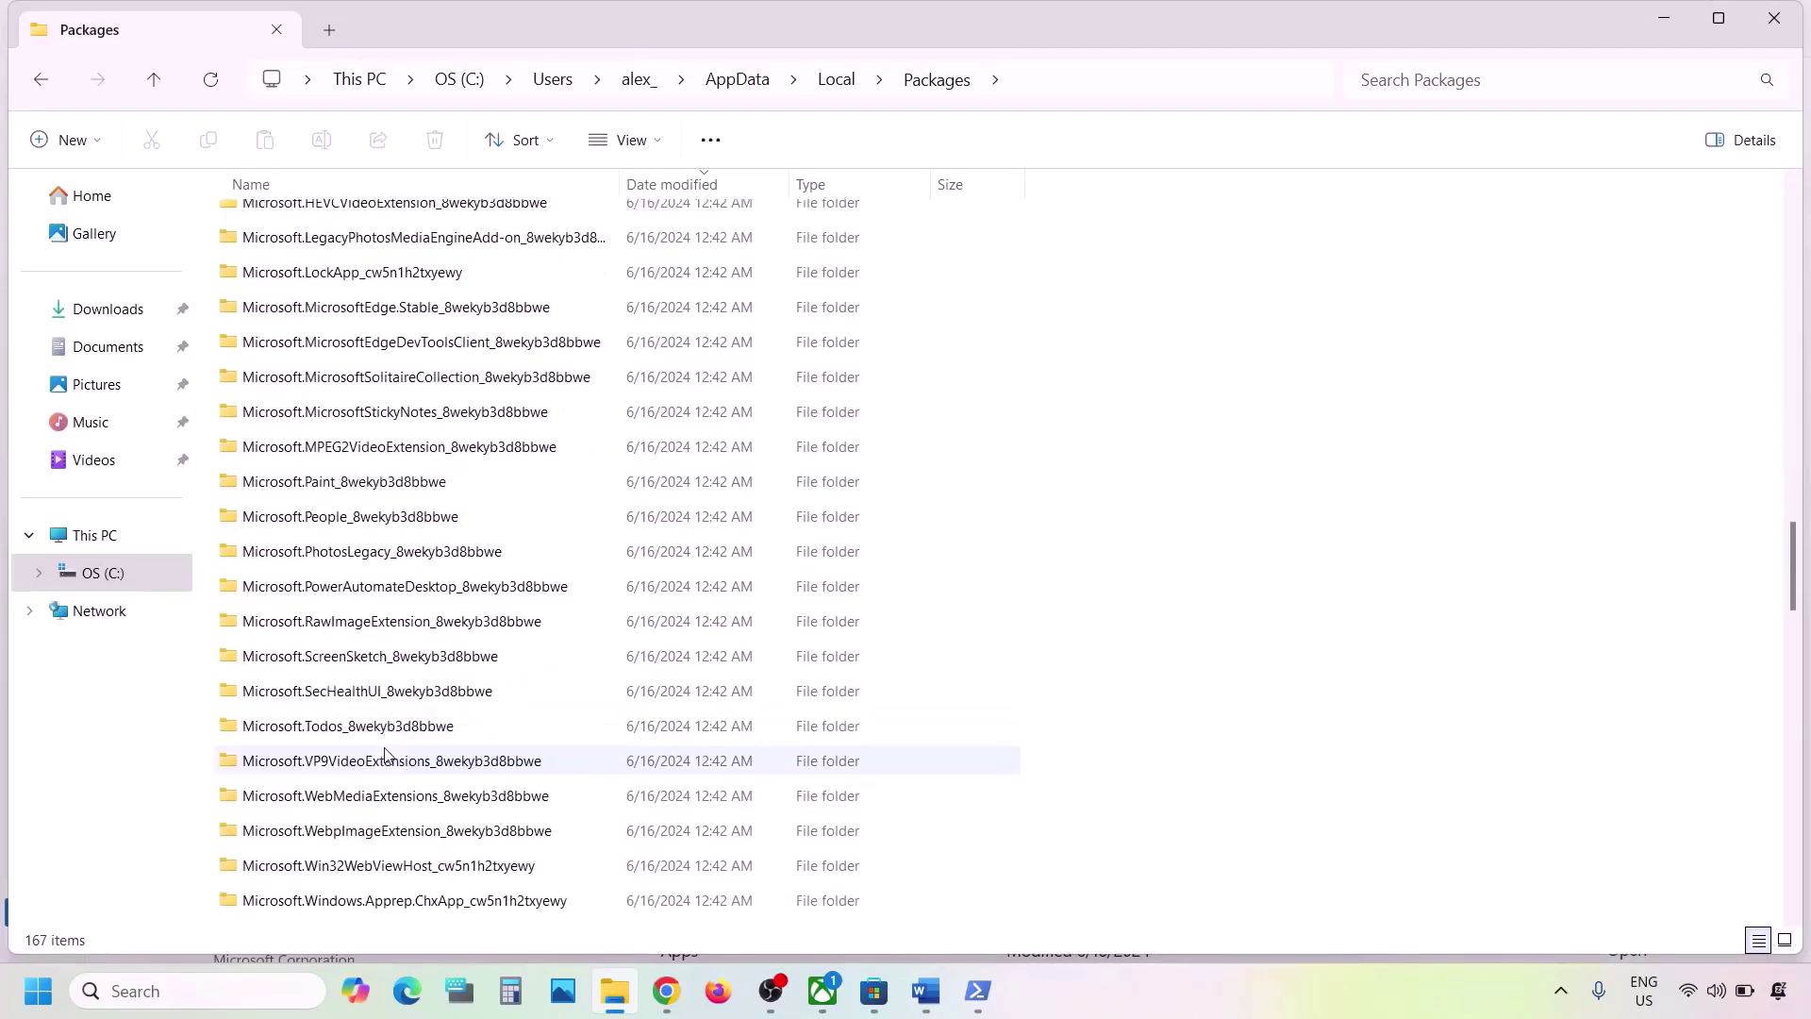
pyautogui.scroll(-6, 385, 755)
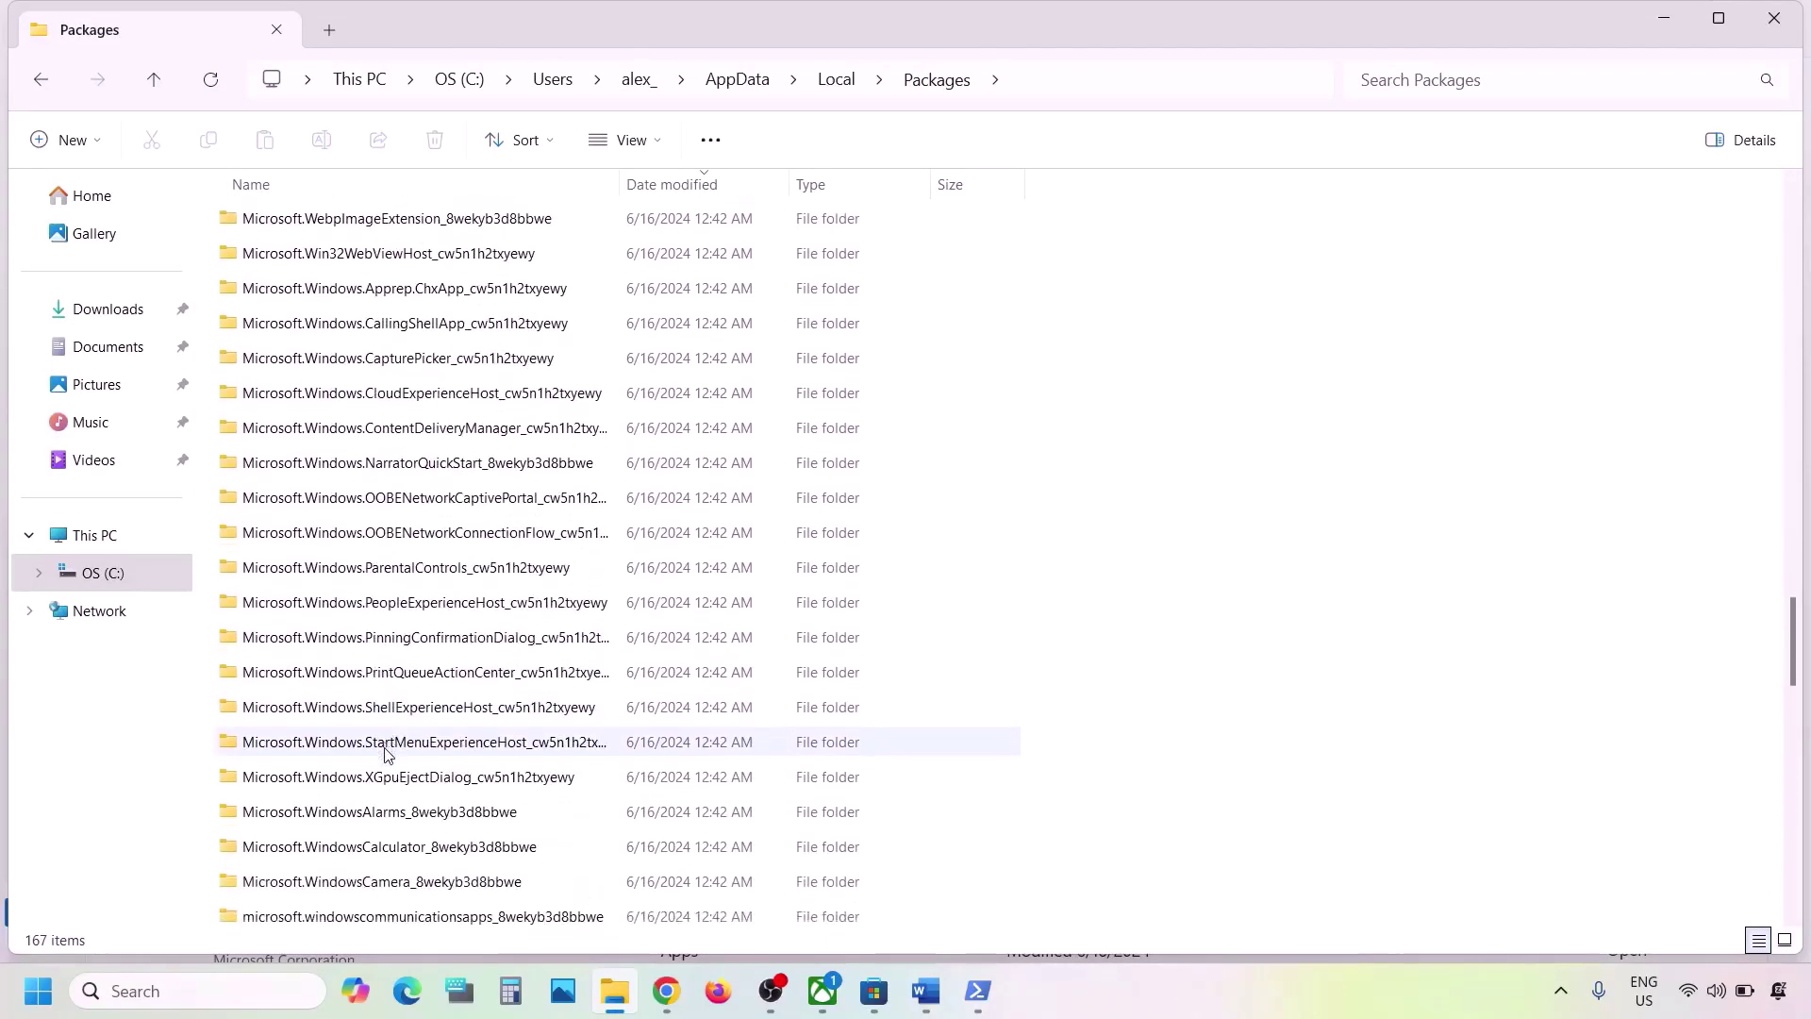
pyautogui.scroll(-1, 385, 754)
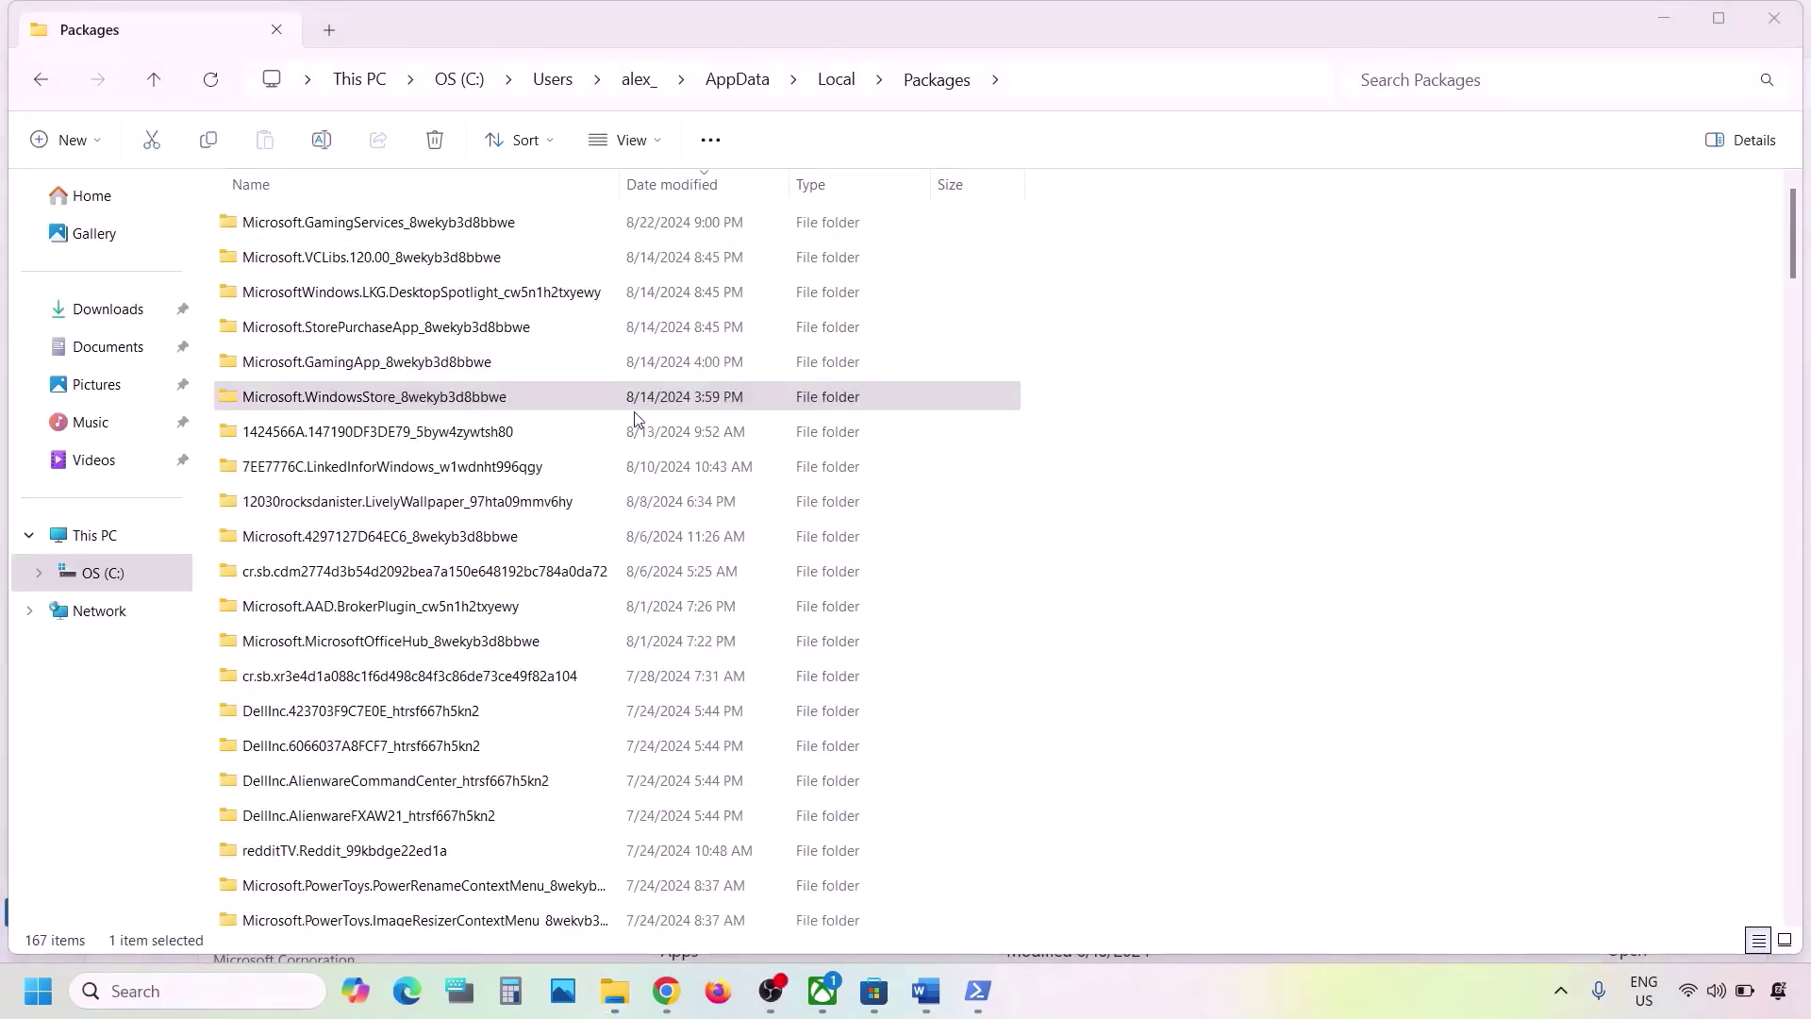
pyautogui.click(311, 404)
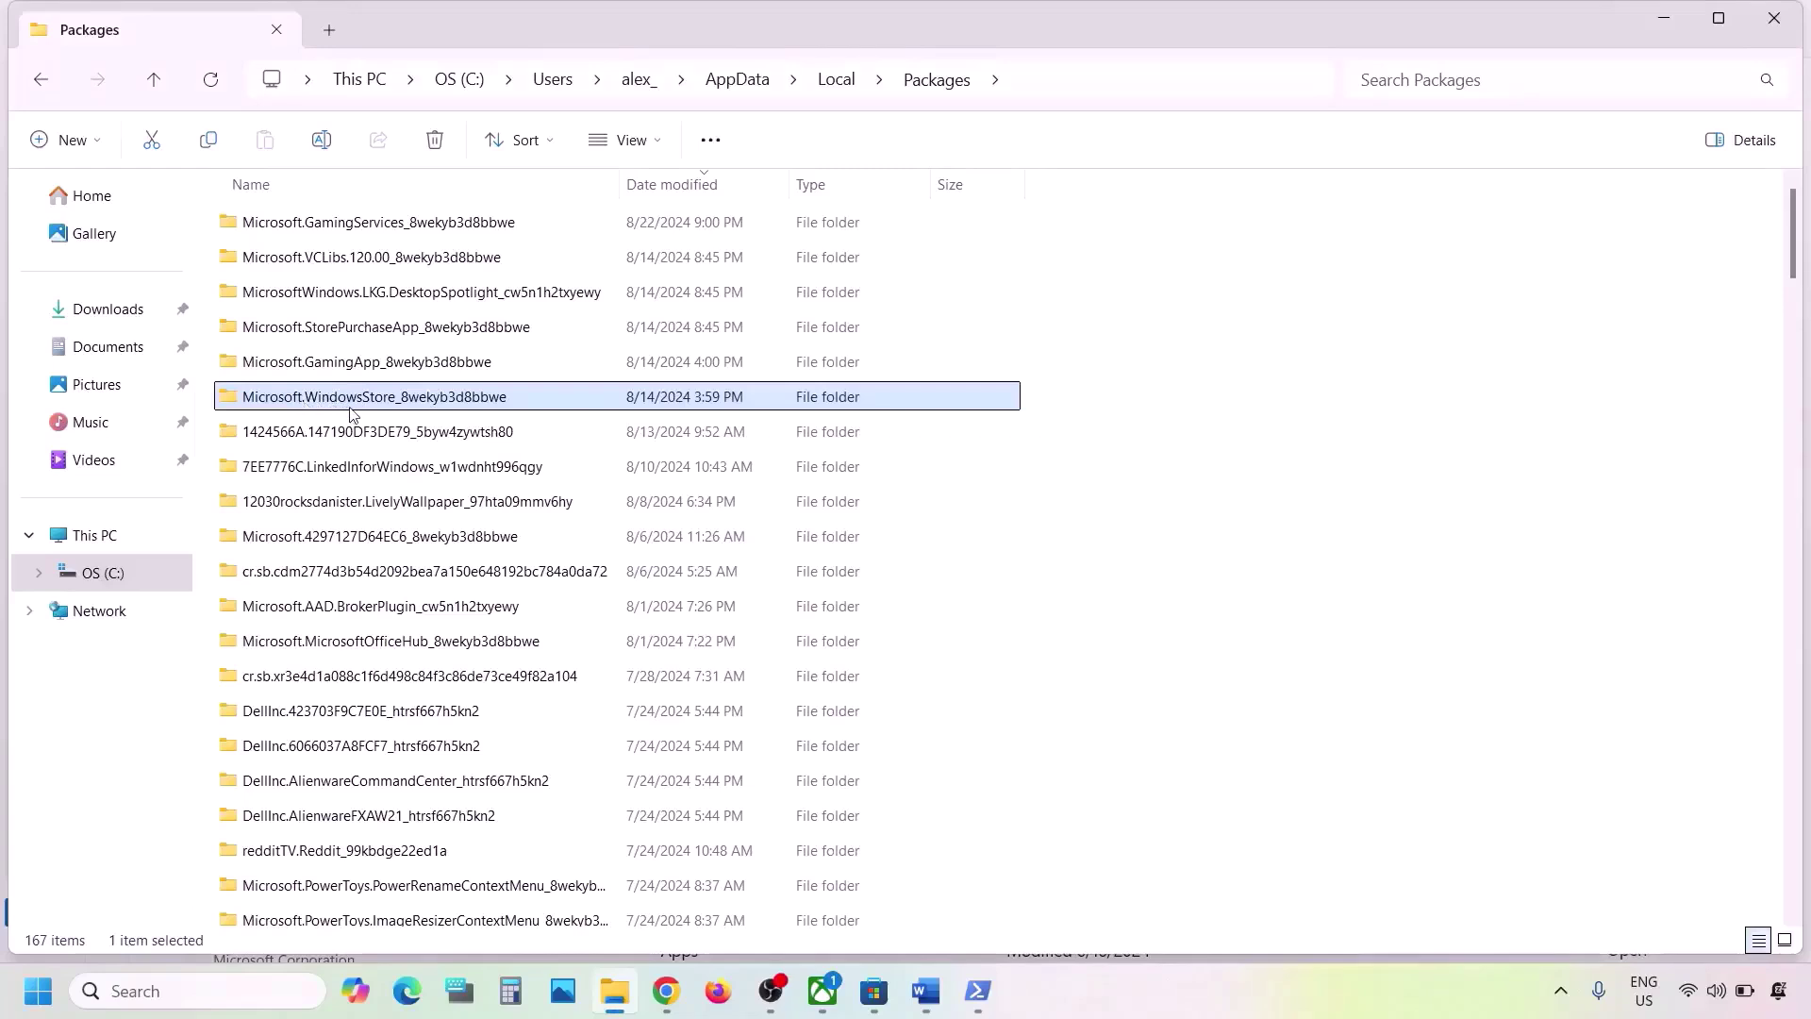
pyautogui.doubleClick(481, 397)
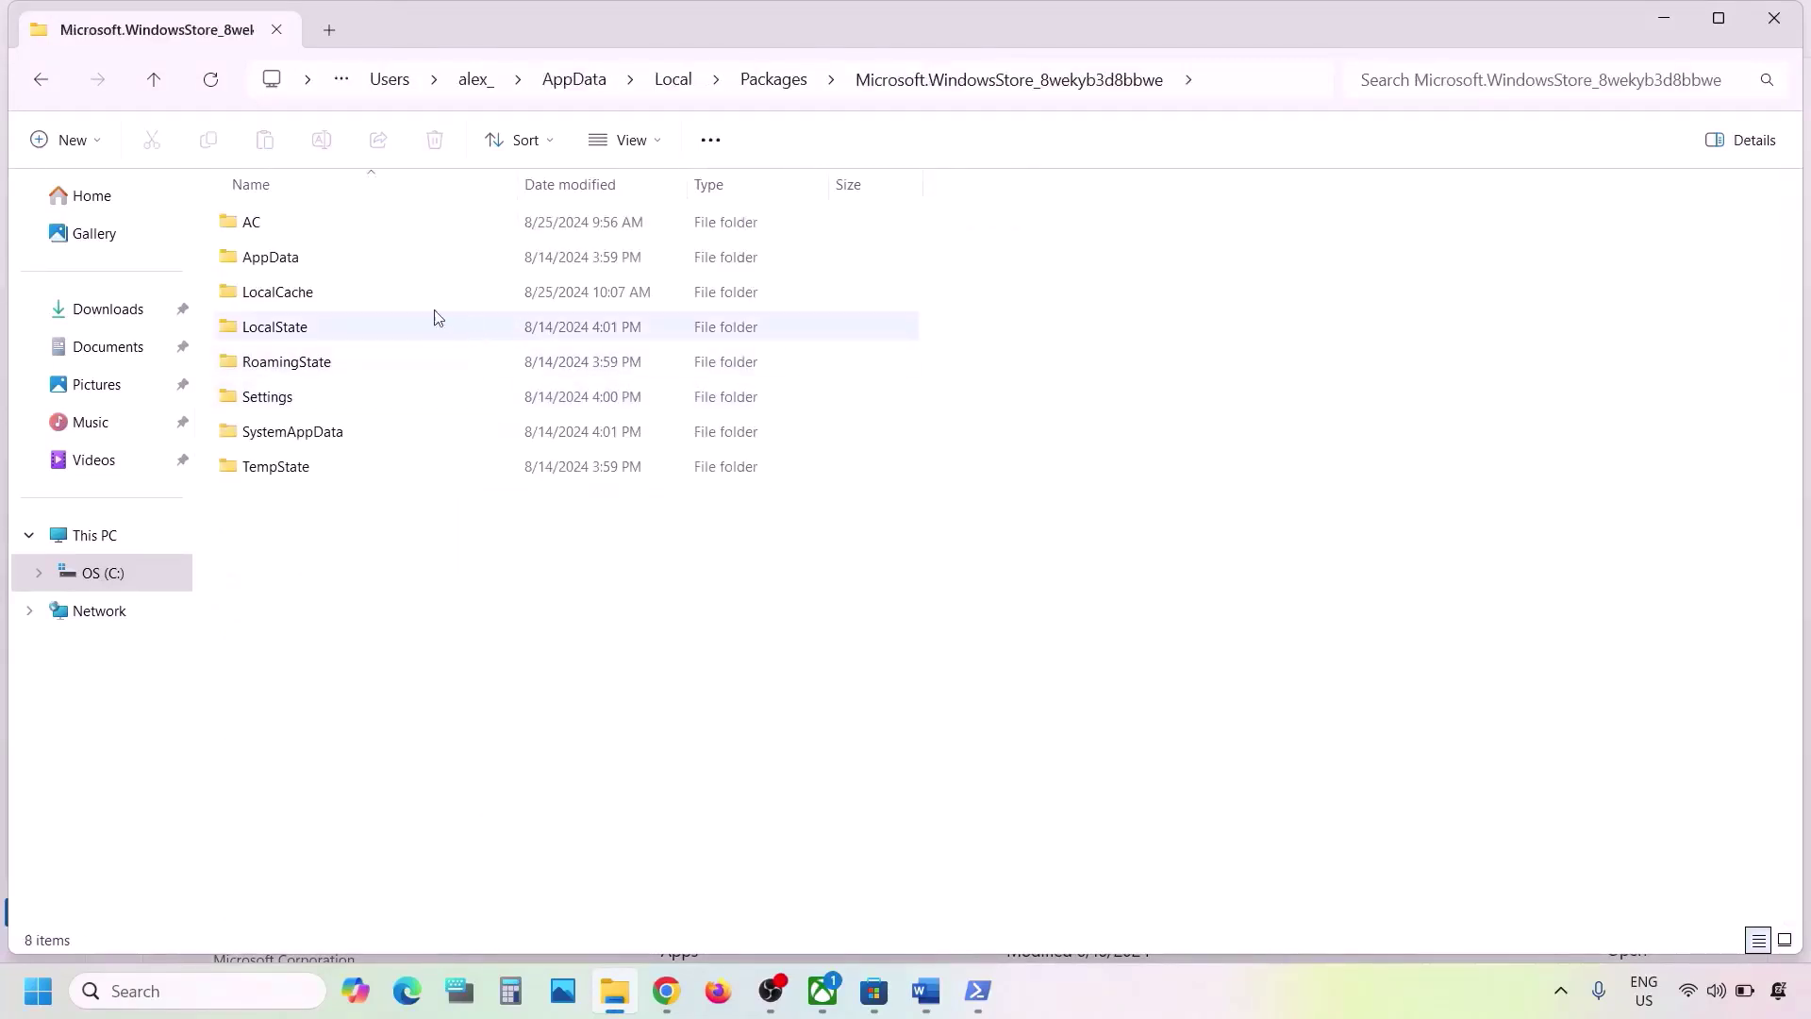
# - Delete the LocalCache folder inside the Microsoft Store package folder
pyautogui.click(373, 298)
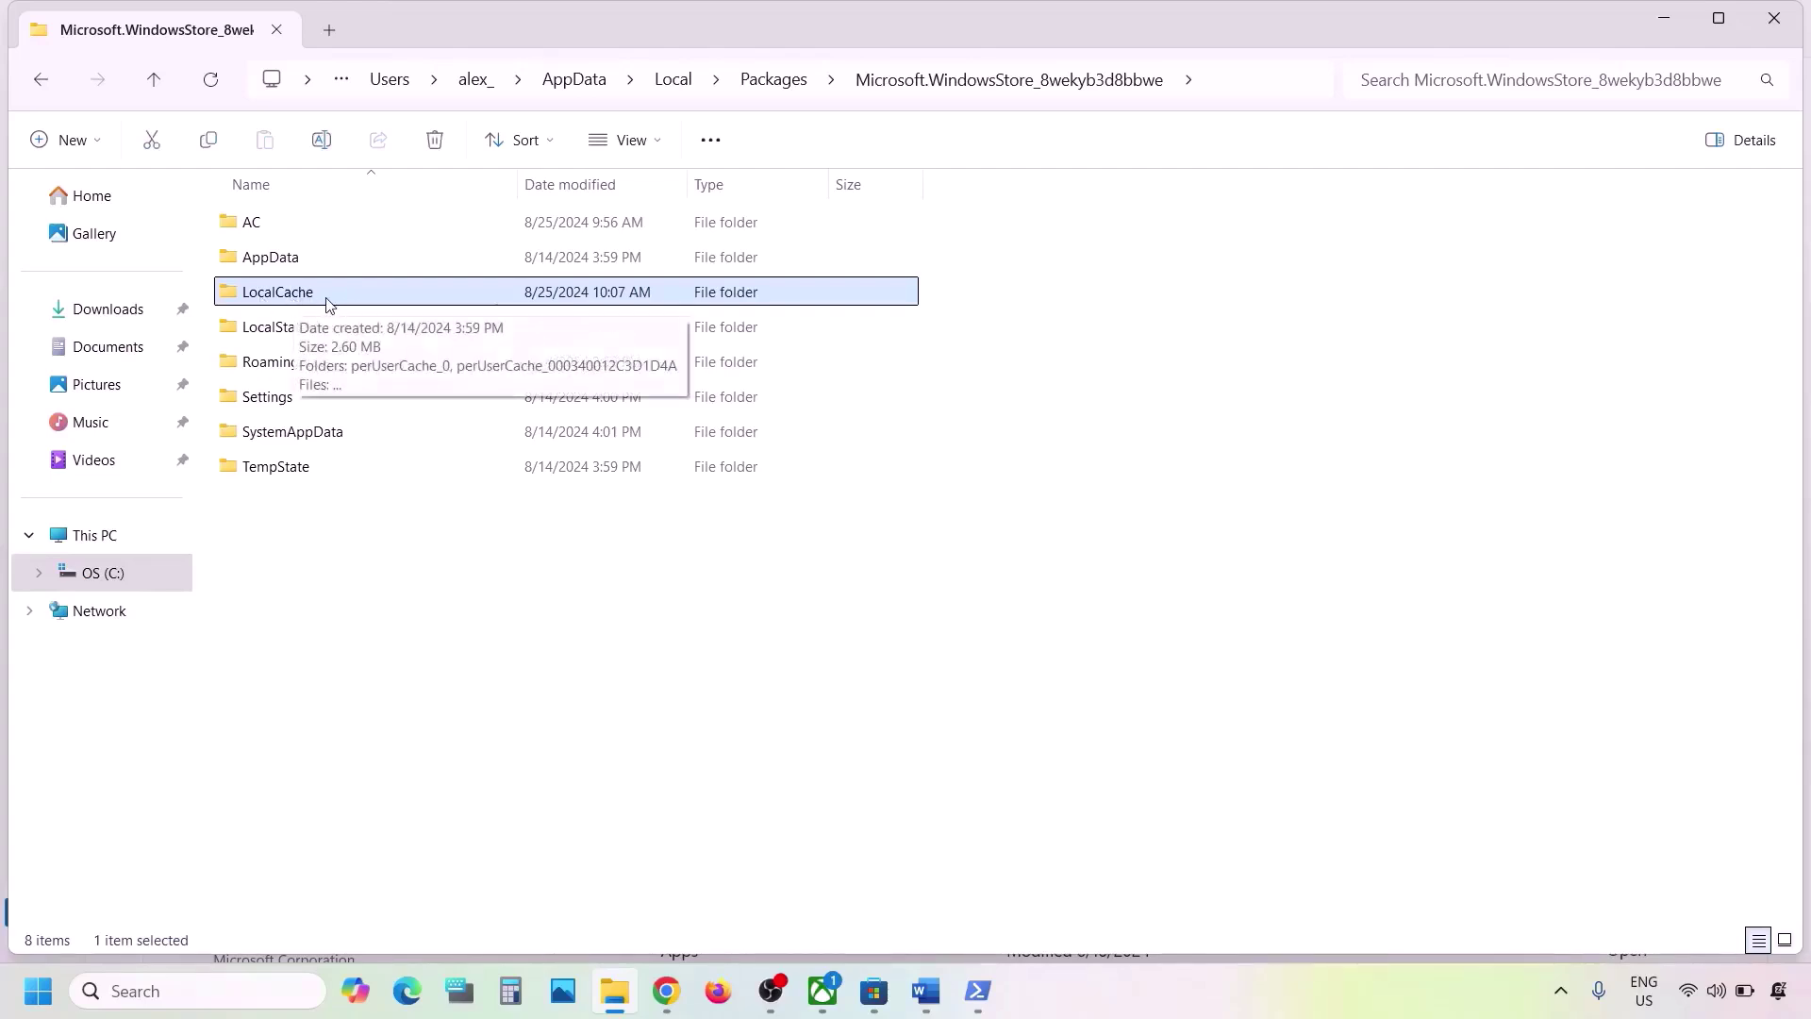
pyautogui.rightClick(321, 297)
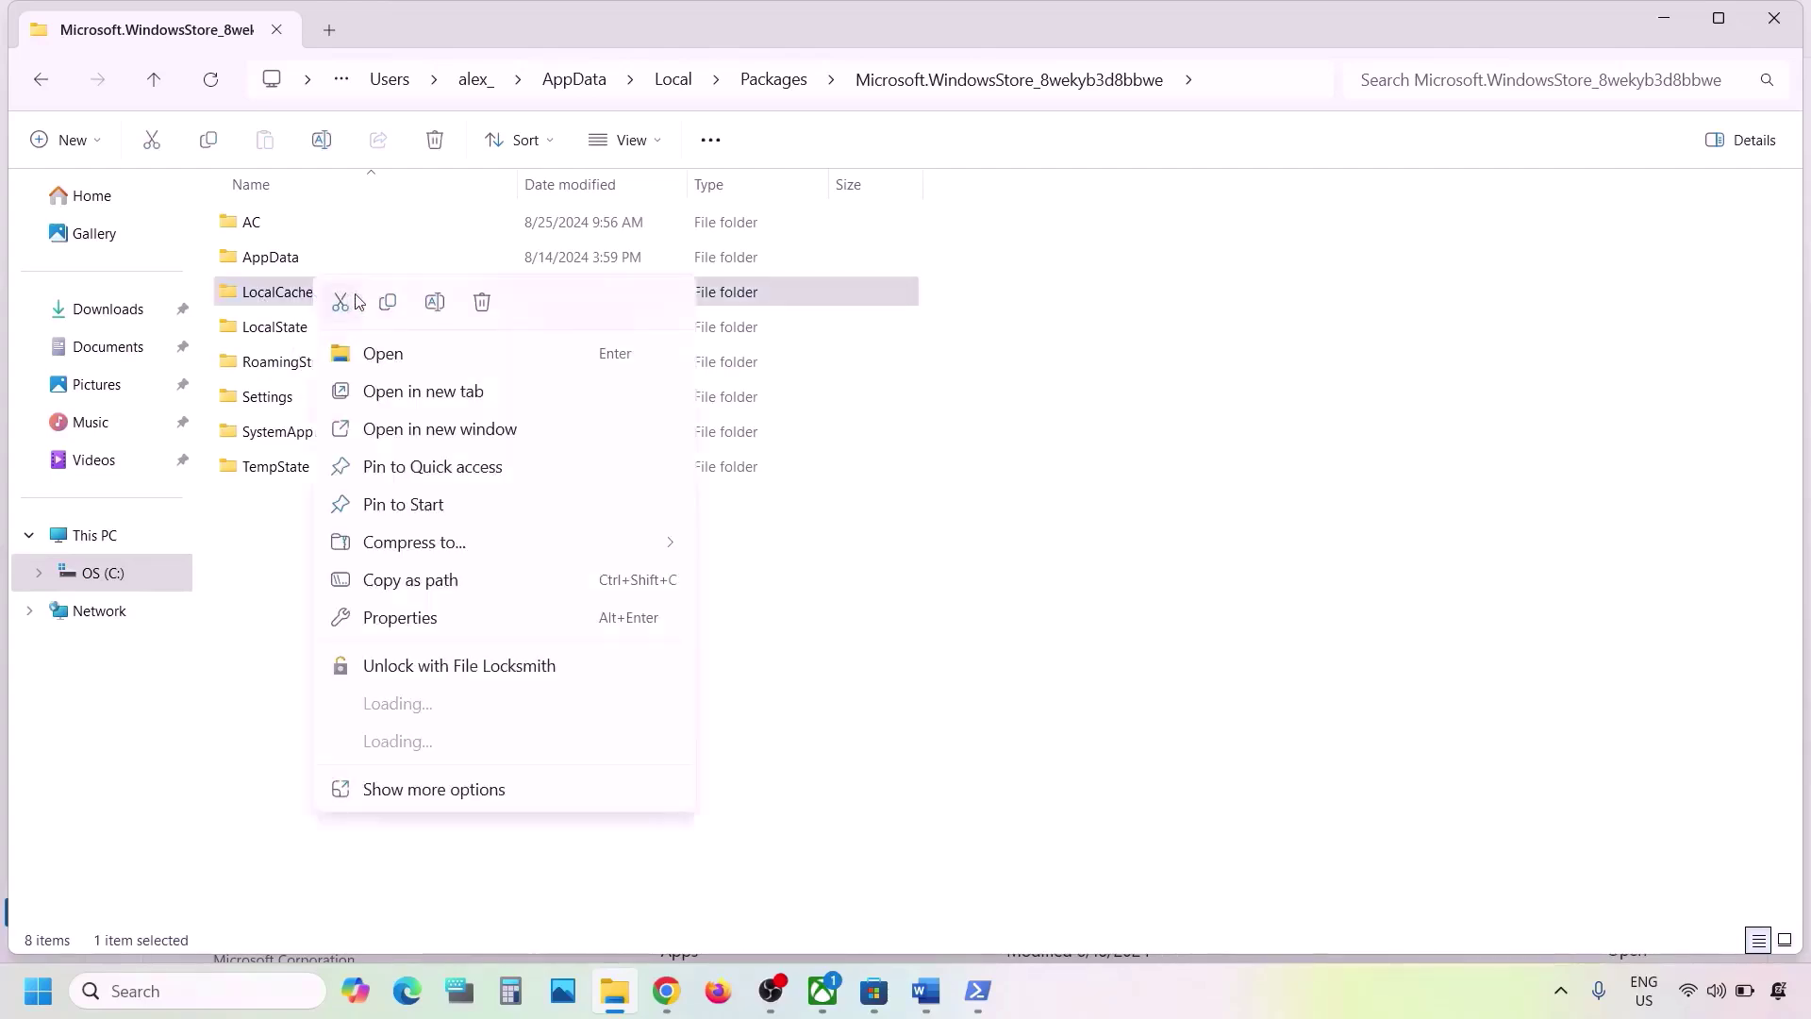
pyautogui.click(484, 302)
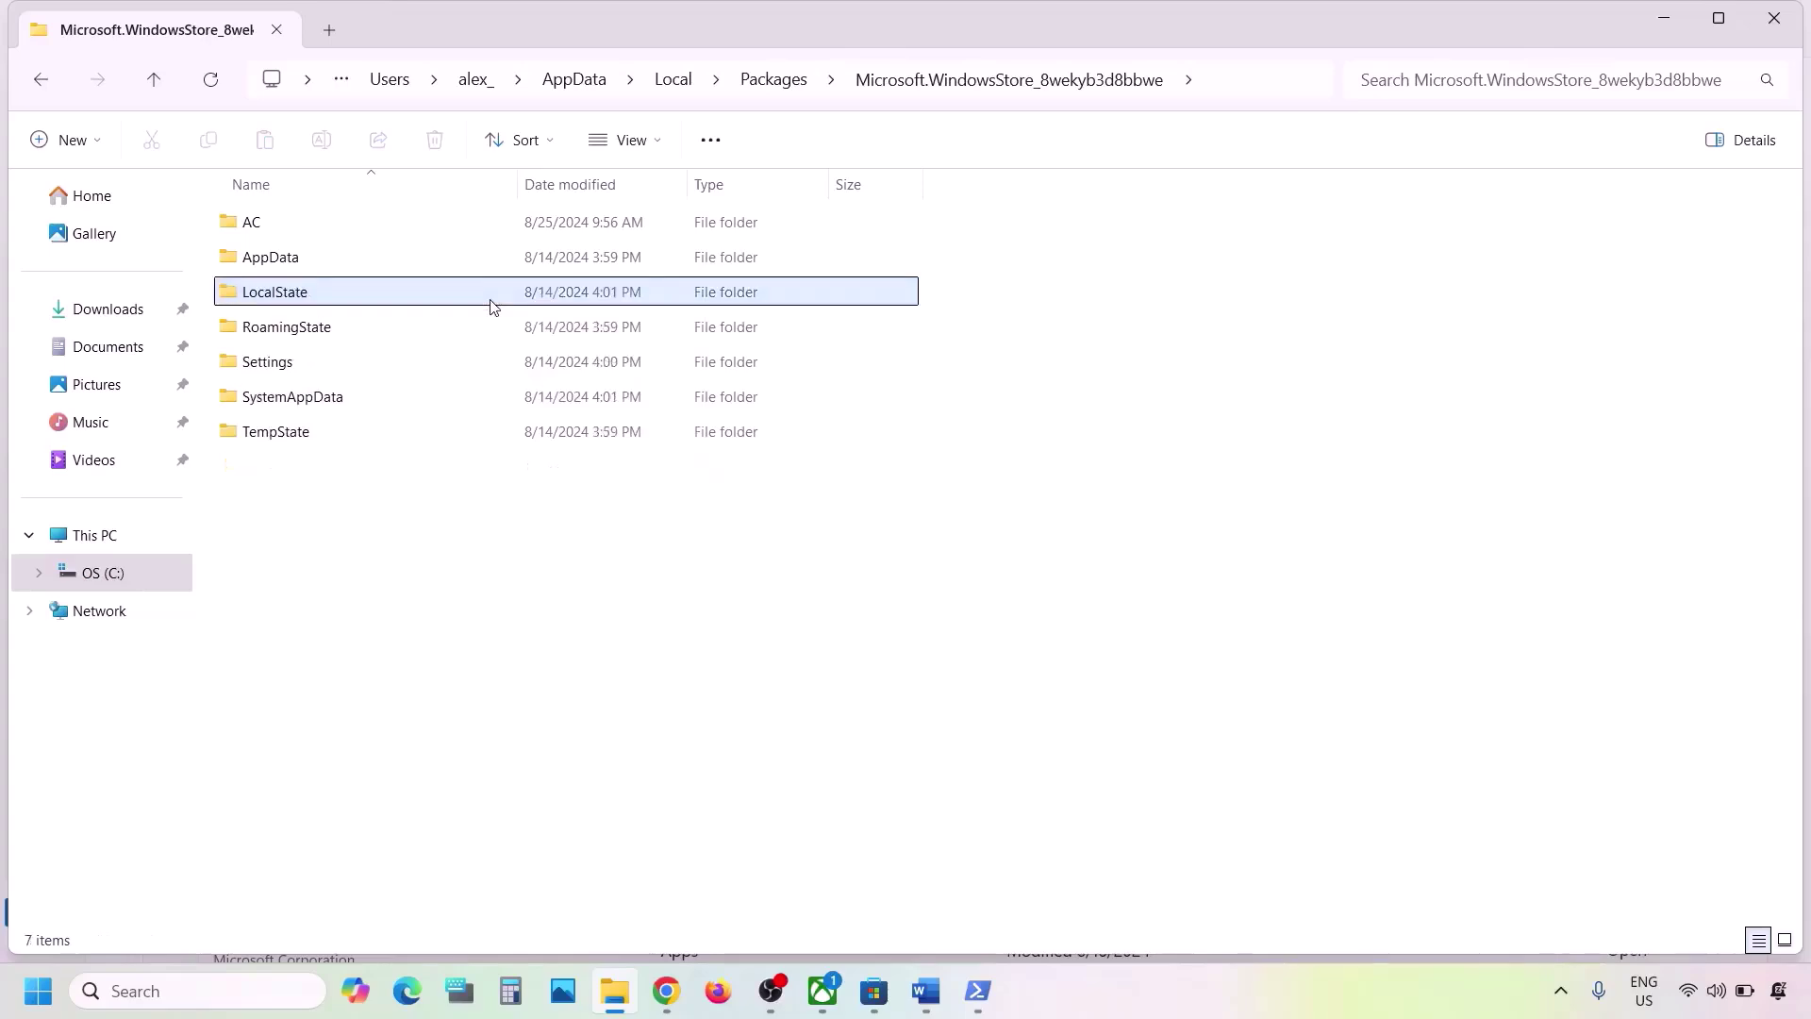
# - Take WSRESET from the Step 6 note and run it from Windows search
pyautogui.click(927, 990)
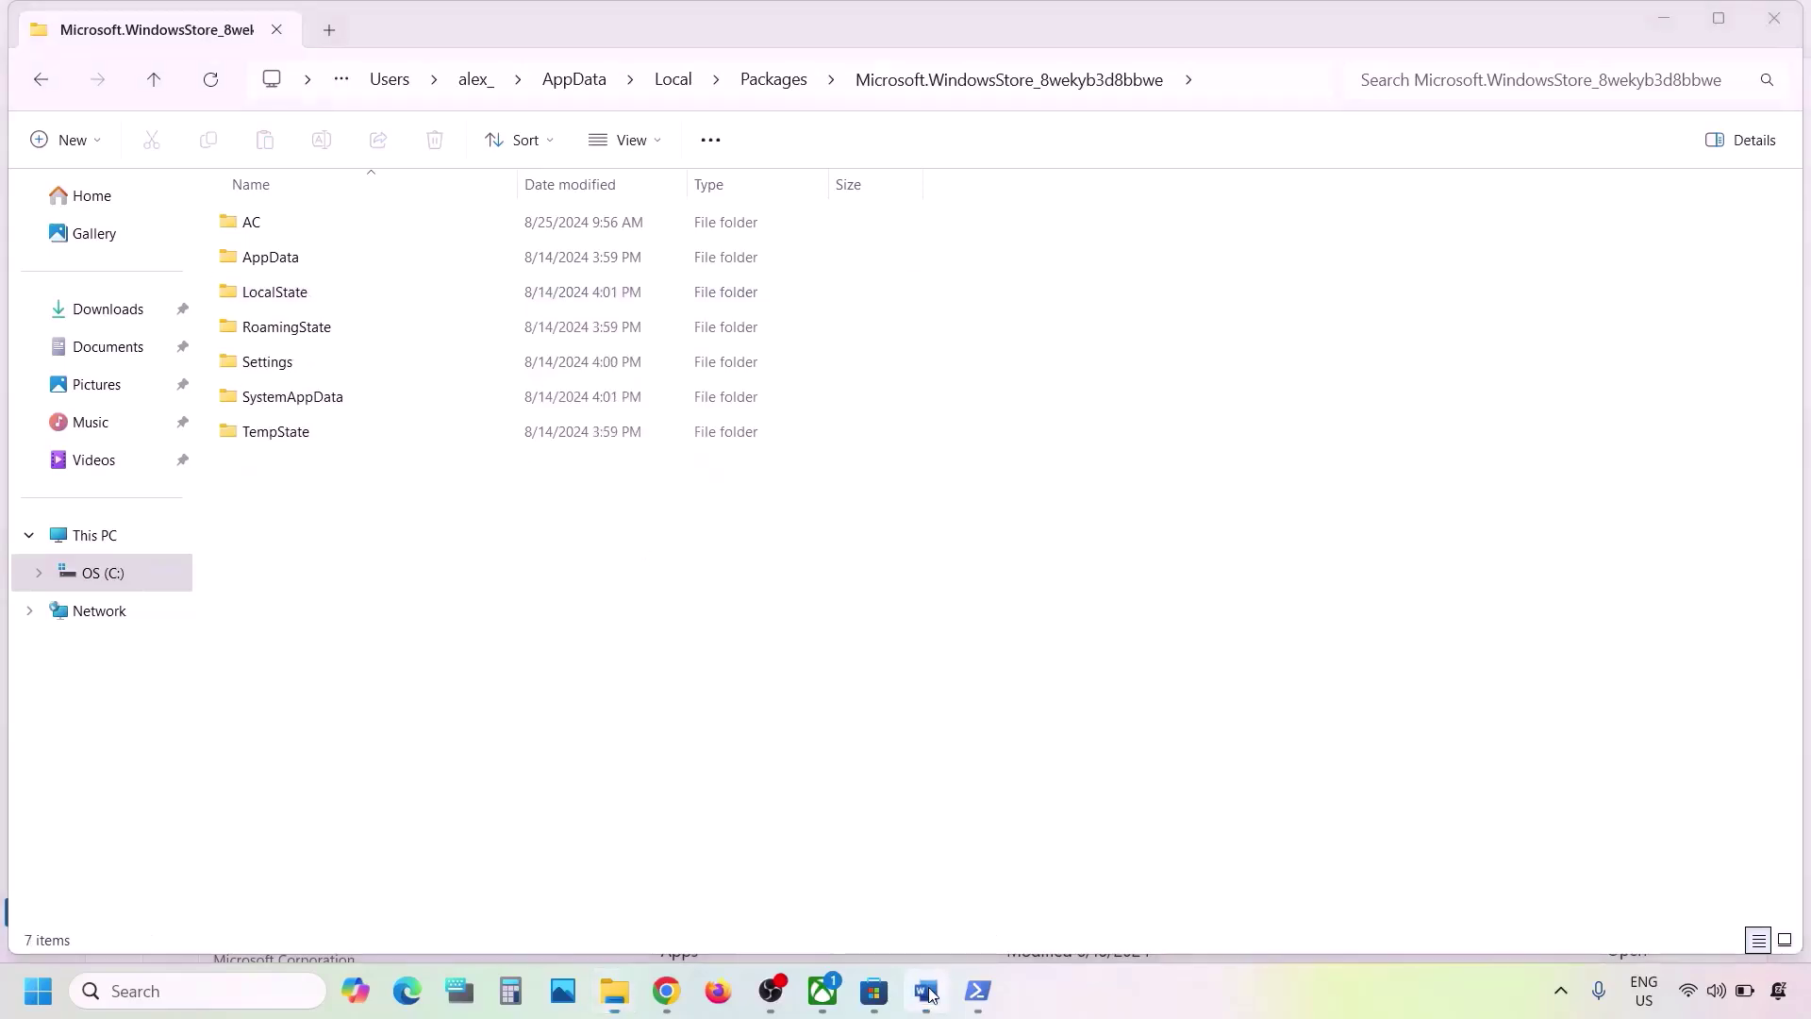
pyautogui.scroll(-3, 634, 650)
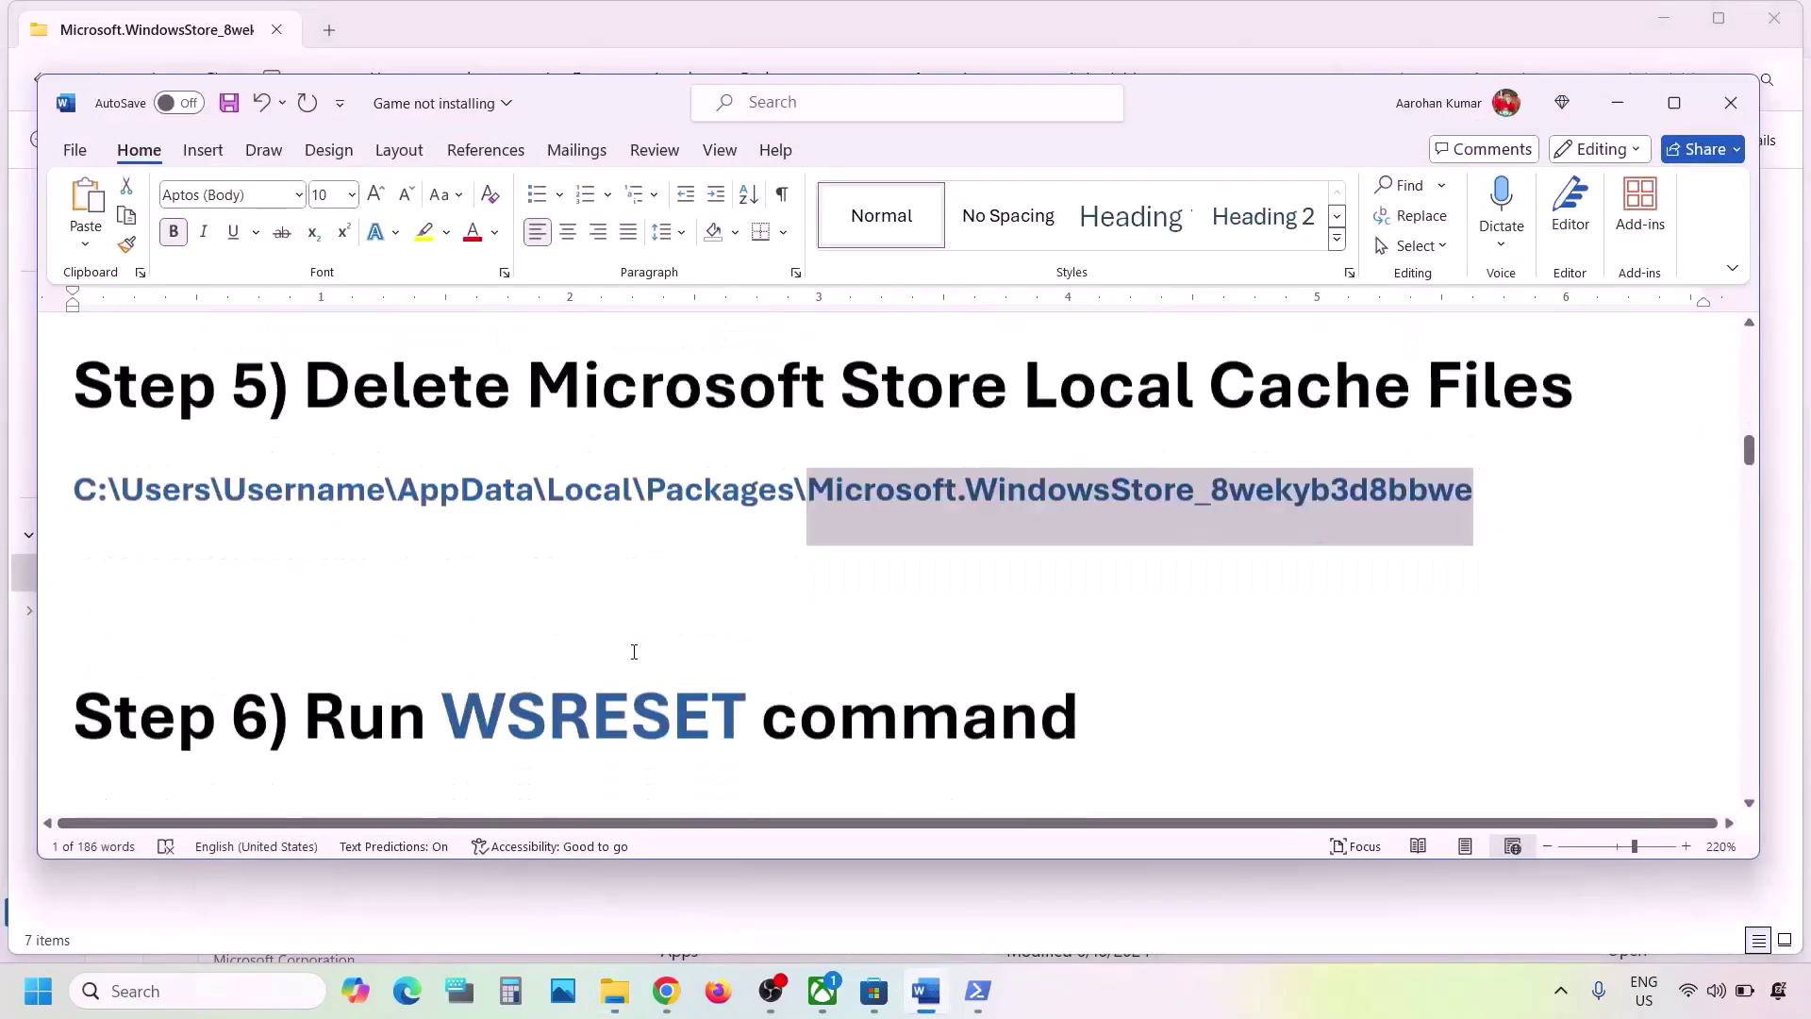
pyautogui.click(543, 622)
pyautogui.doubleClick(543, 622)
pyautogui.hotkey('ctrl', 'c')
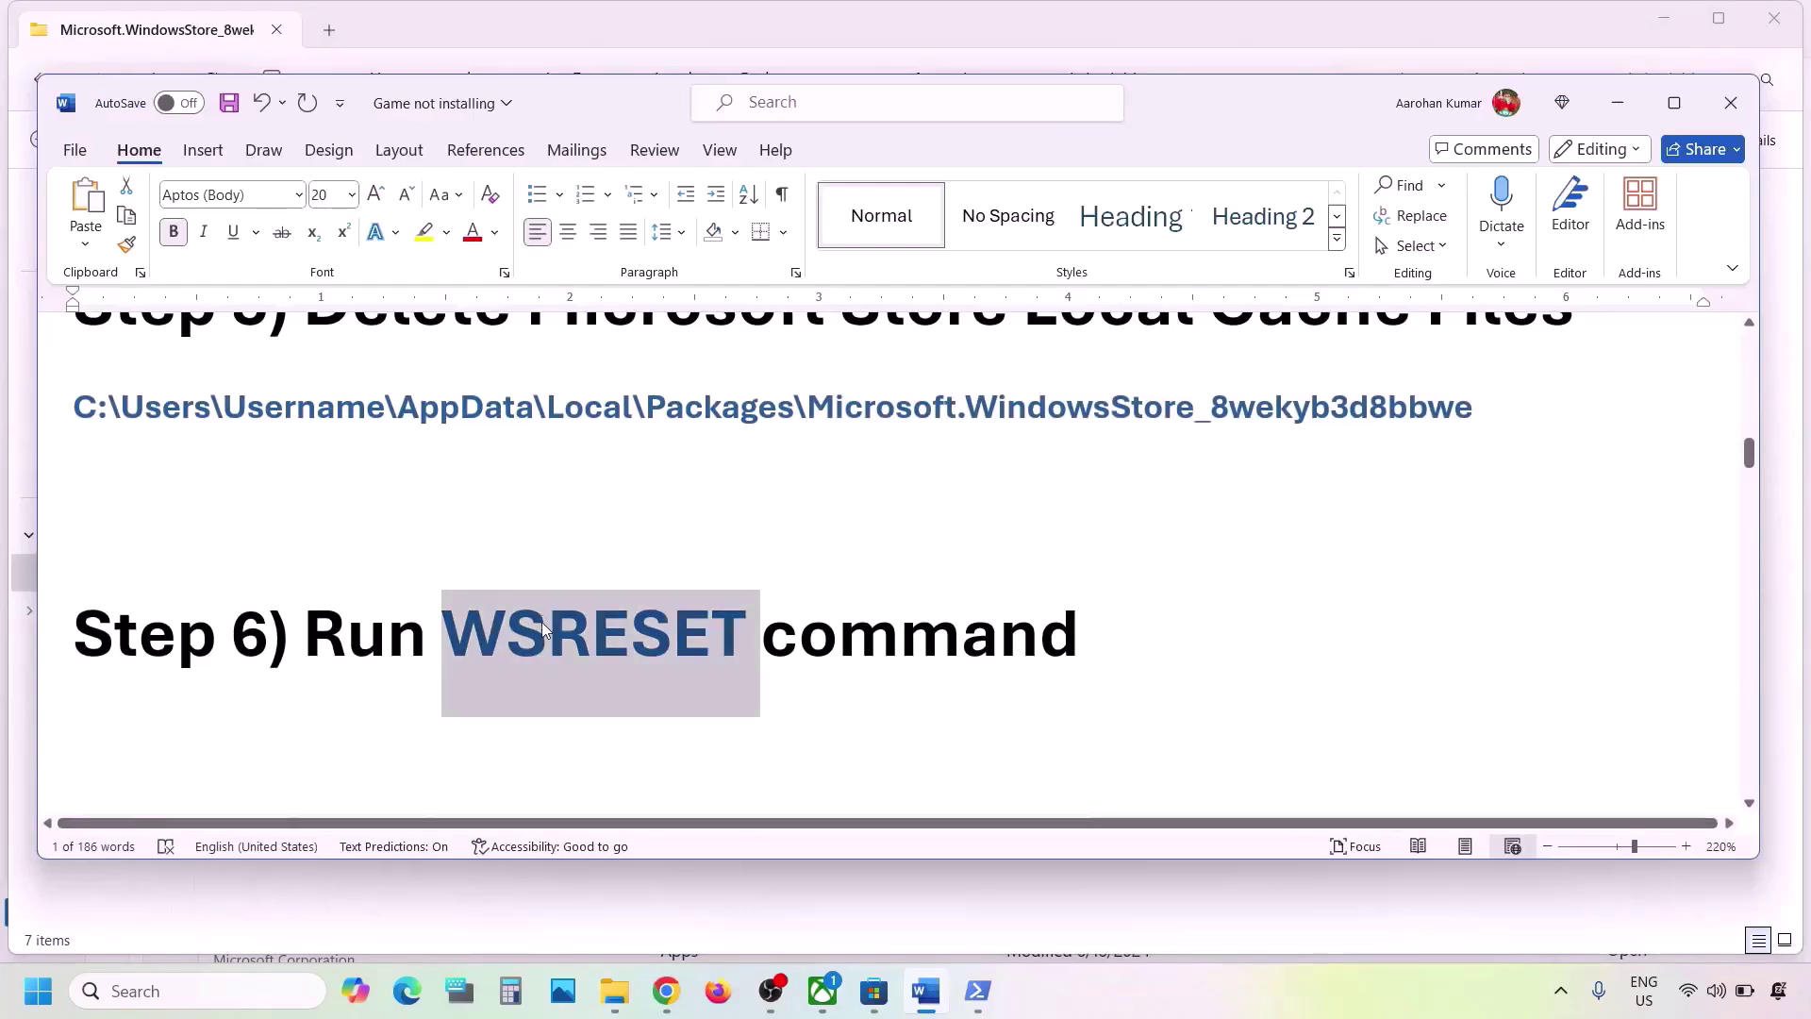
pyautogui.click(173, 1000)
pyautogui.hotkey('ctrl', 'v')
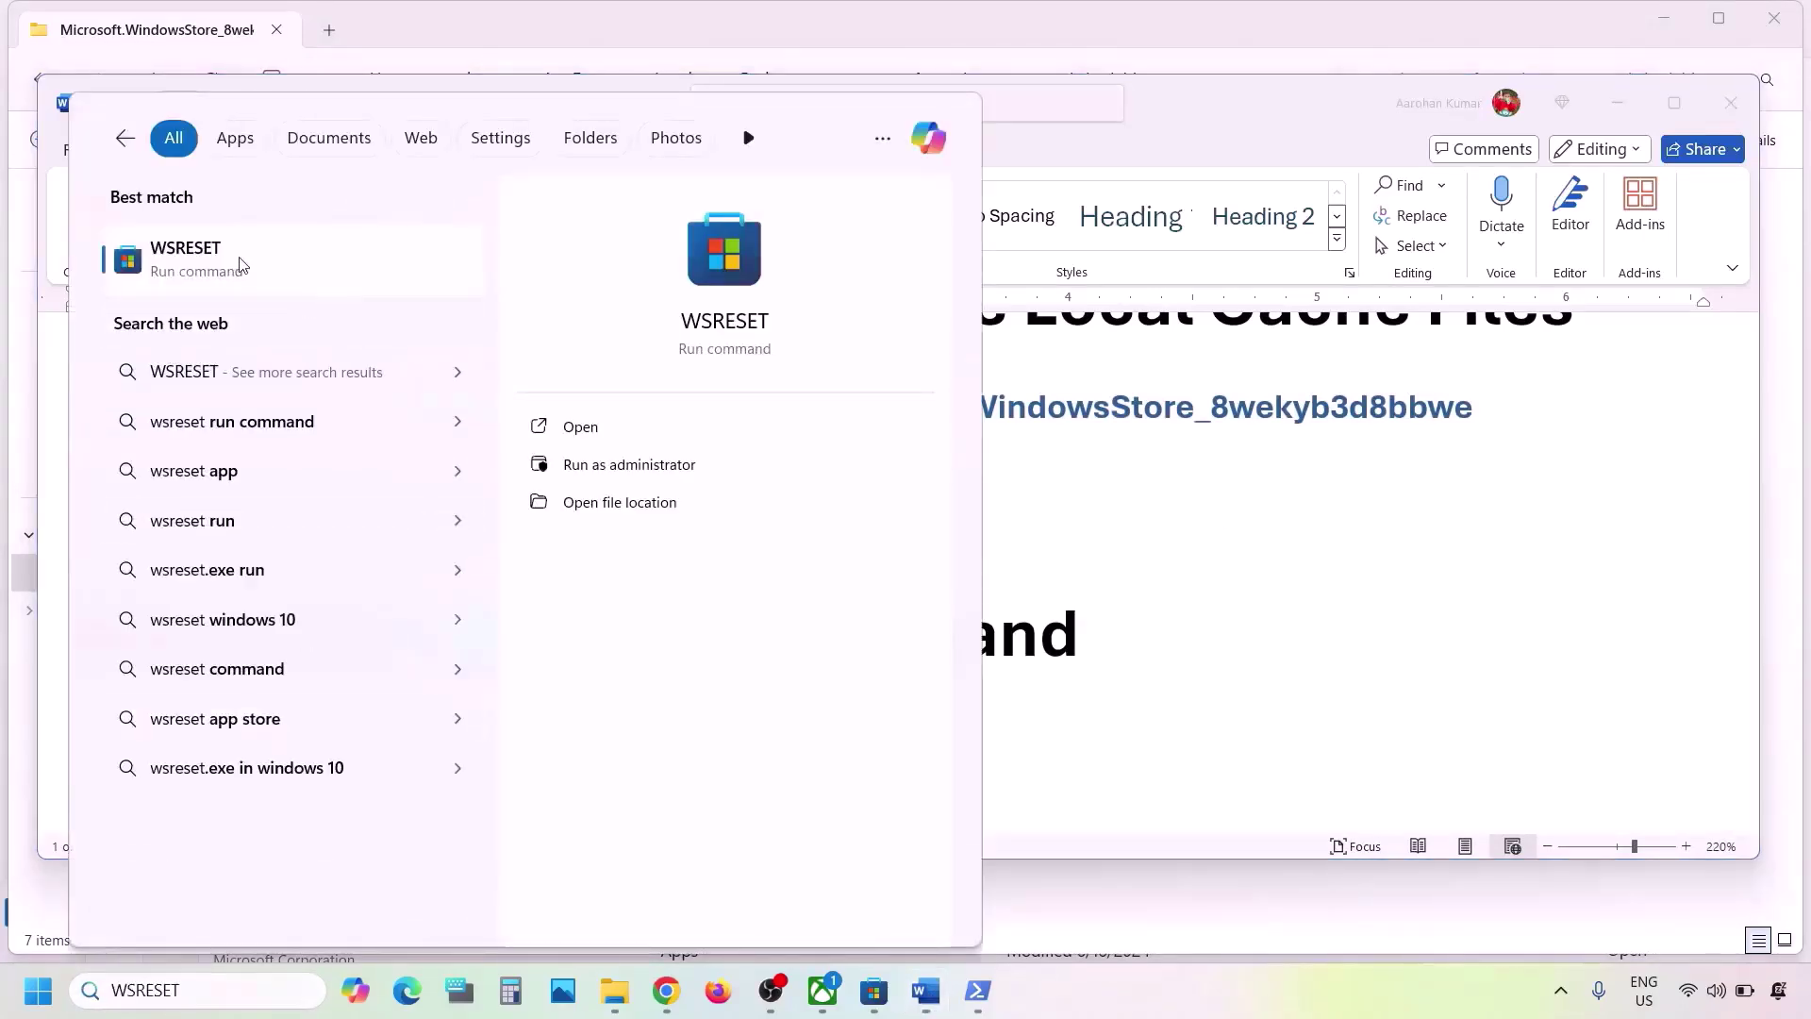
pyautogui.click(239, 265)
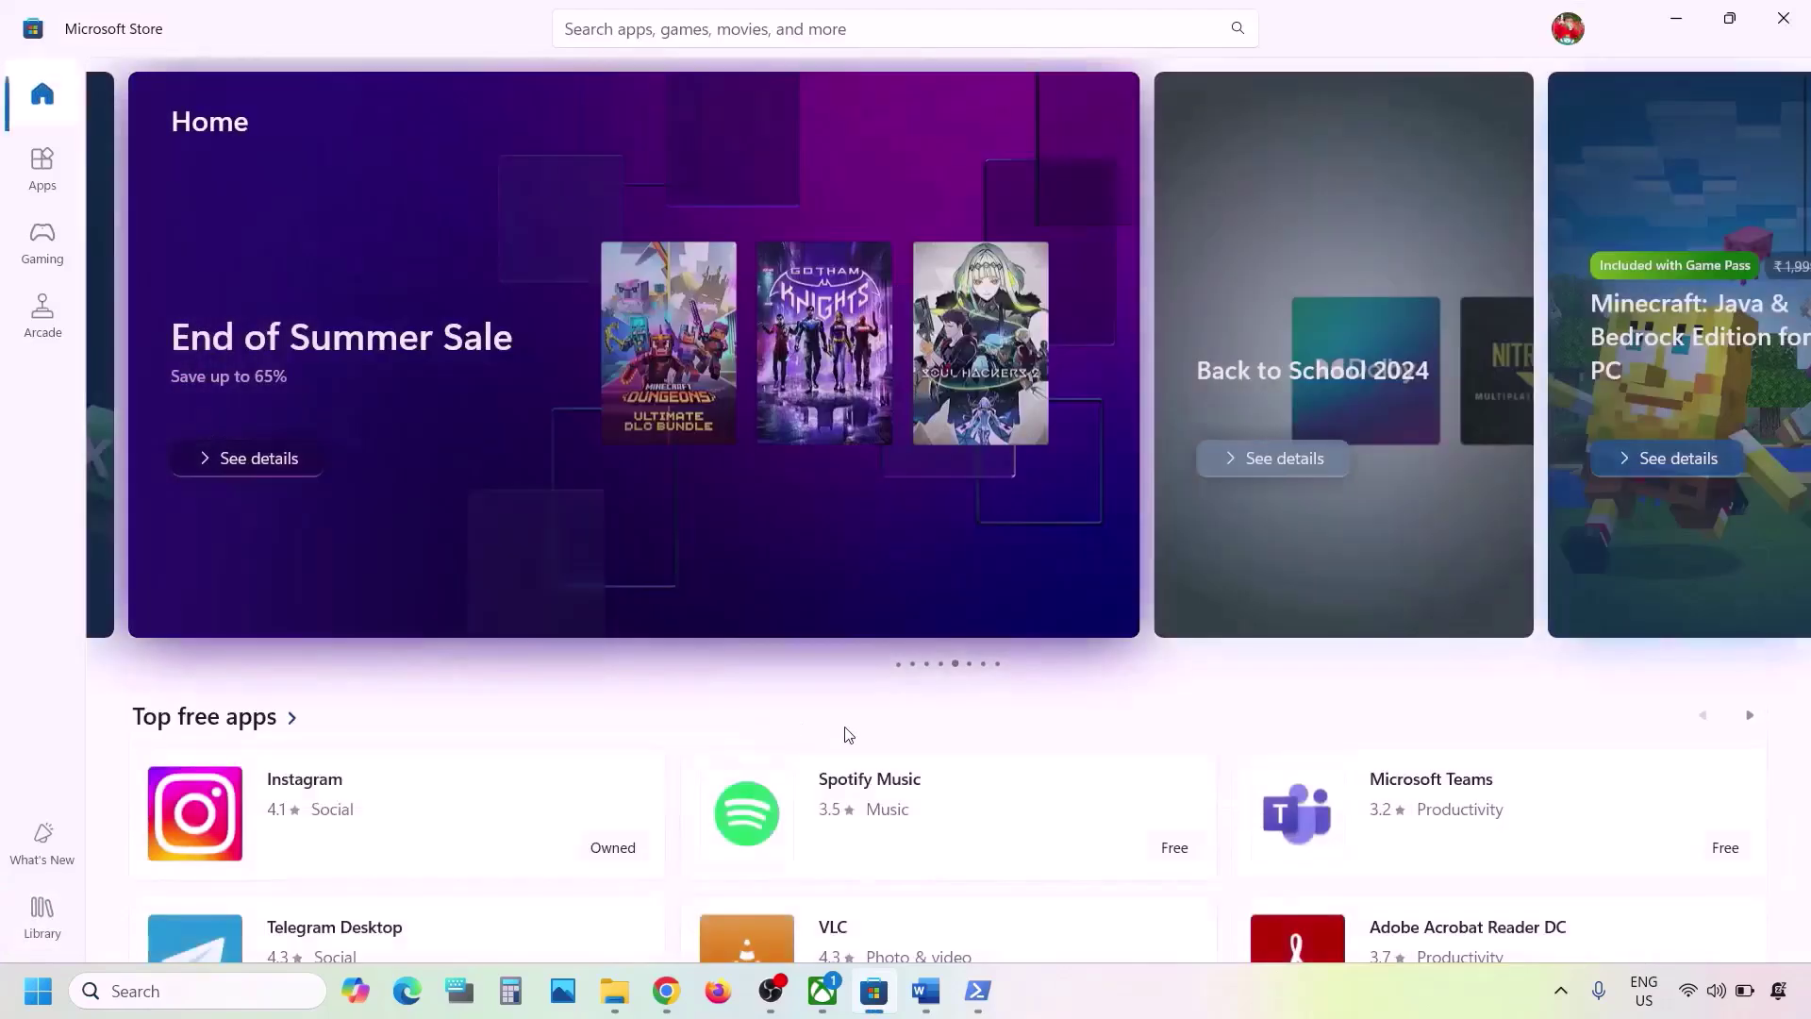
# - Check Step 7 in Word, then open the Xbox app's App settings via a 'xbox' search
pyautogui.click(925, 990)
pyautogui.scroll(-4, 649, 605)
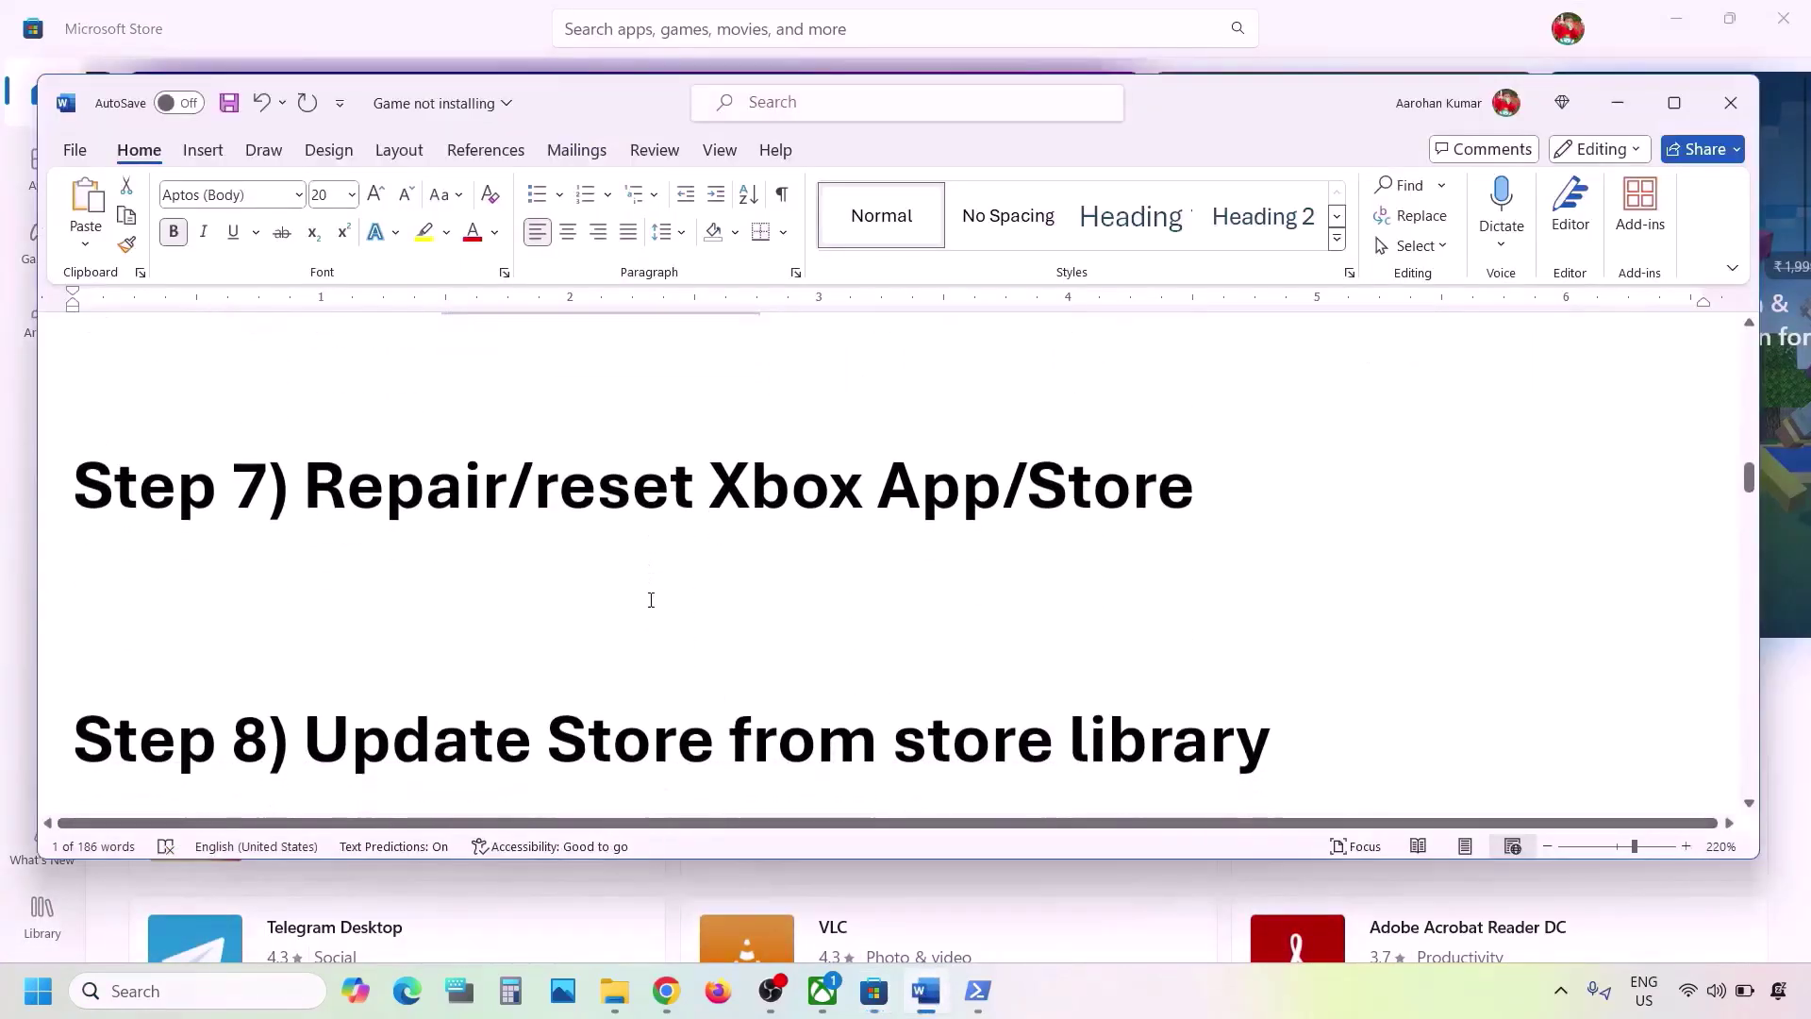
pyautogui.moveTo(559, 547); pyautogui.dragTo(1235, 552)
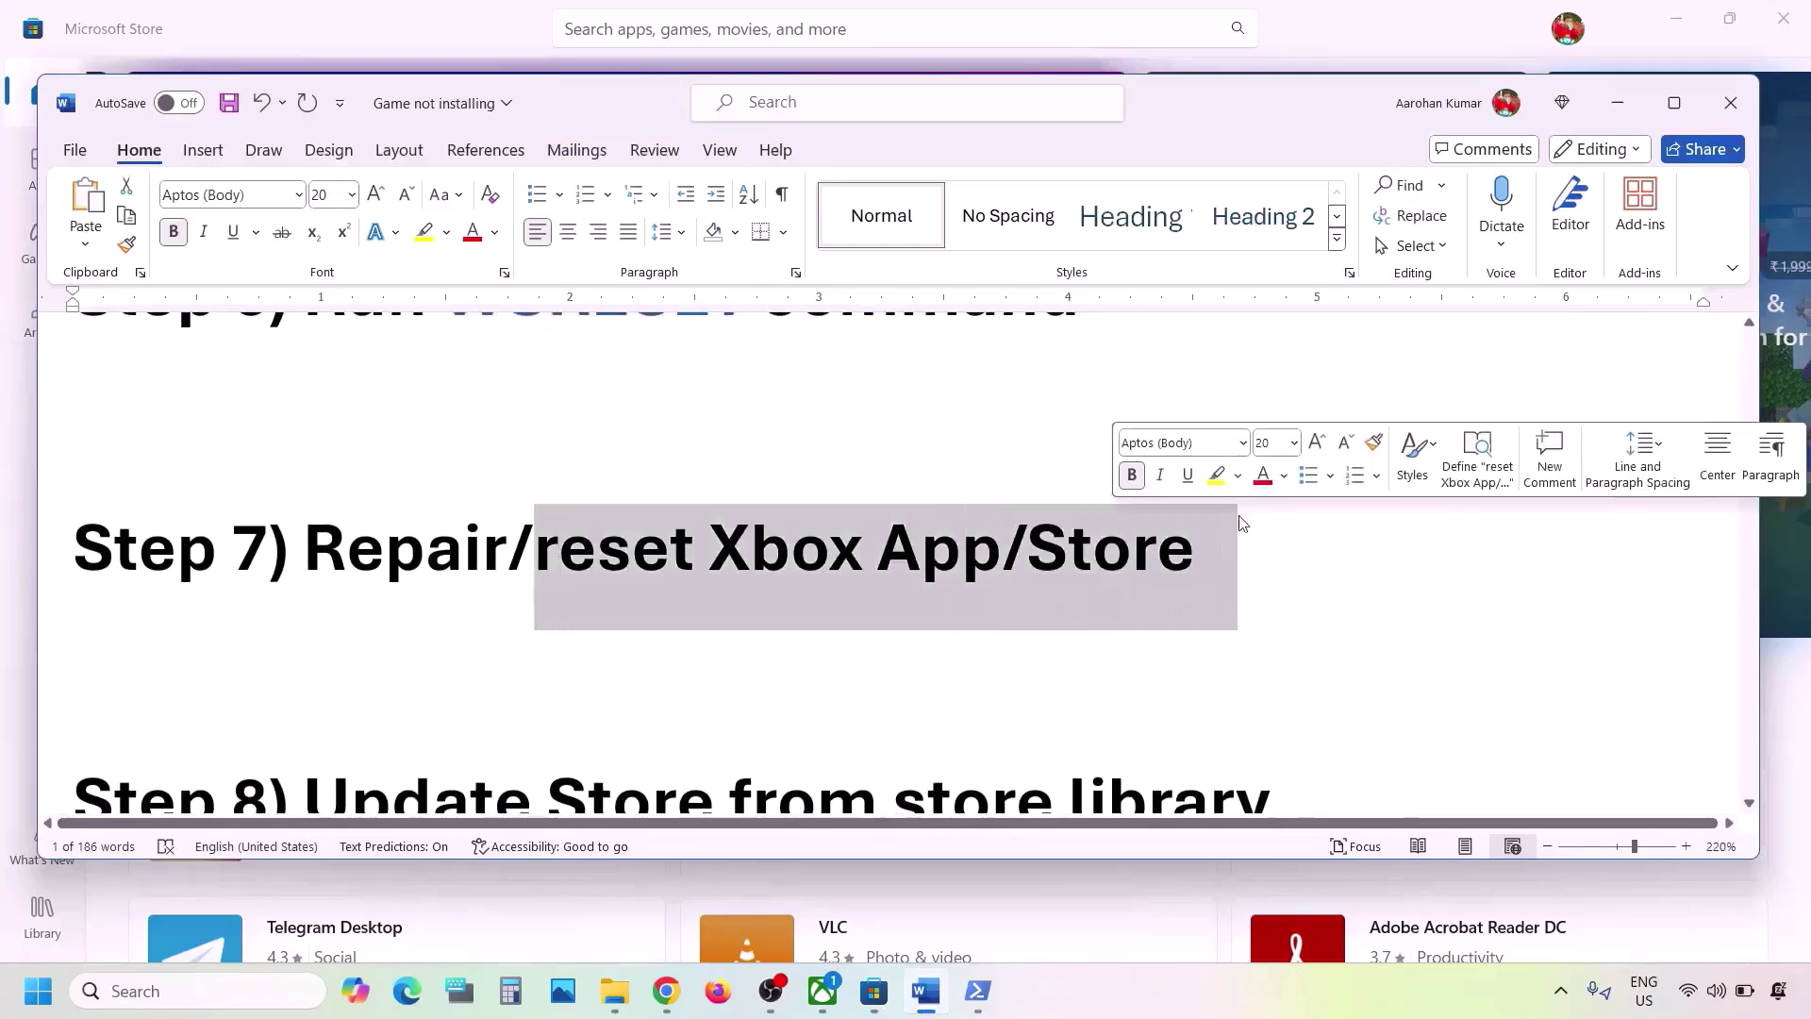
pyautogui.click(195, 992)
pyautogui.write('xbox')
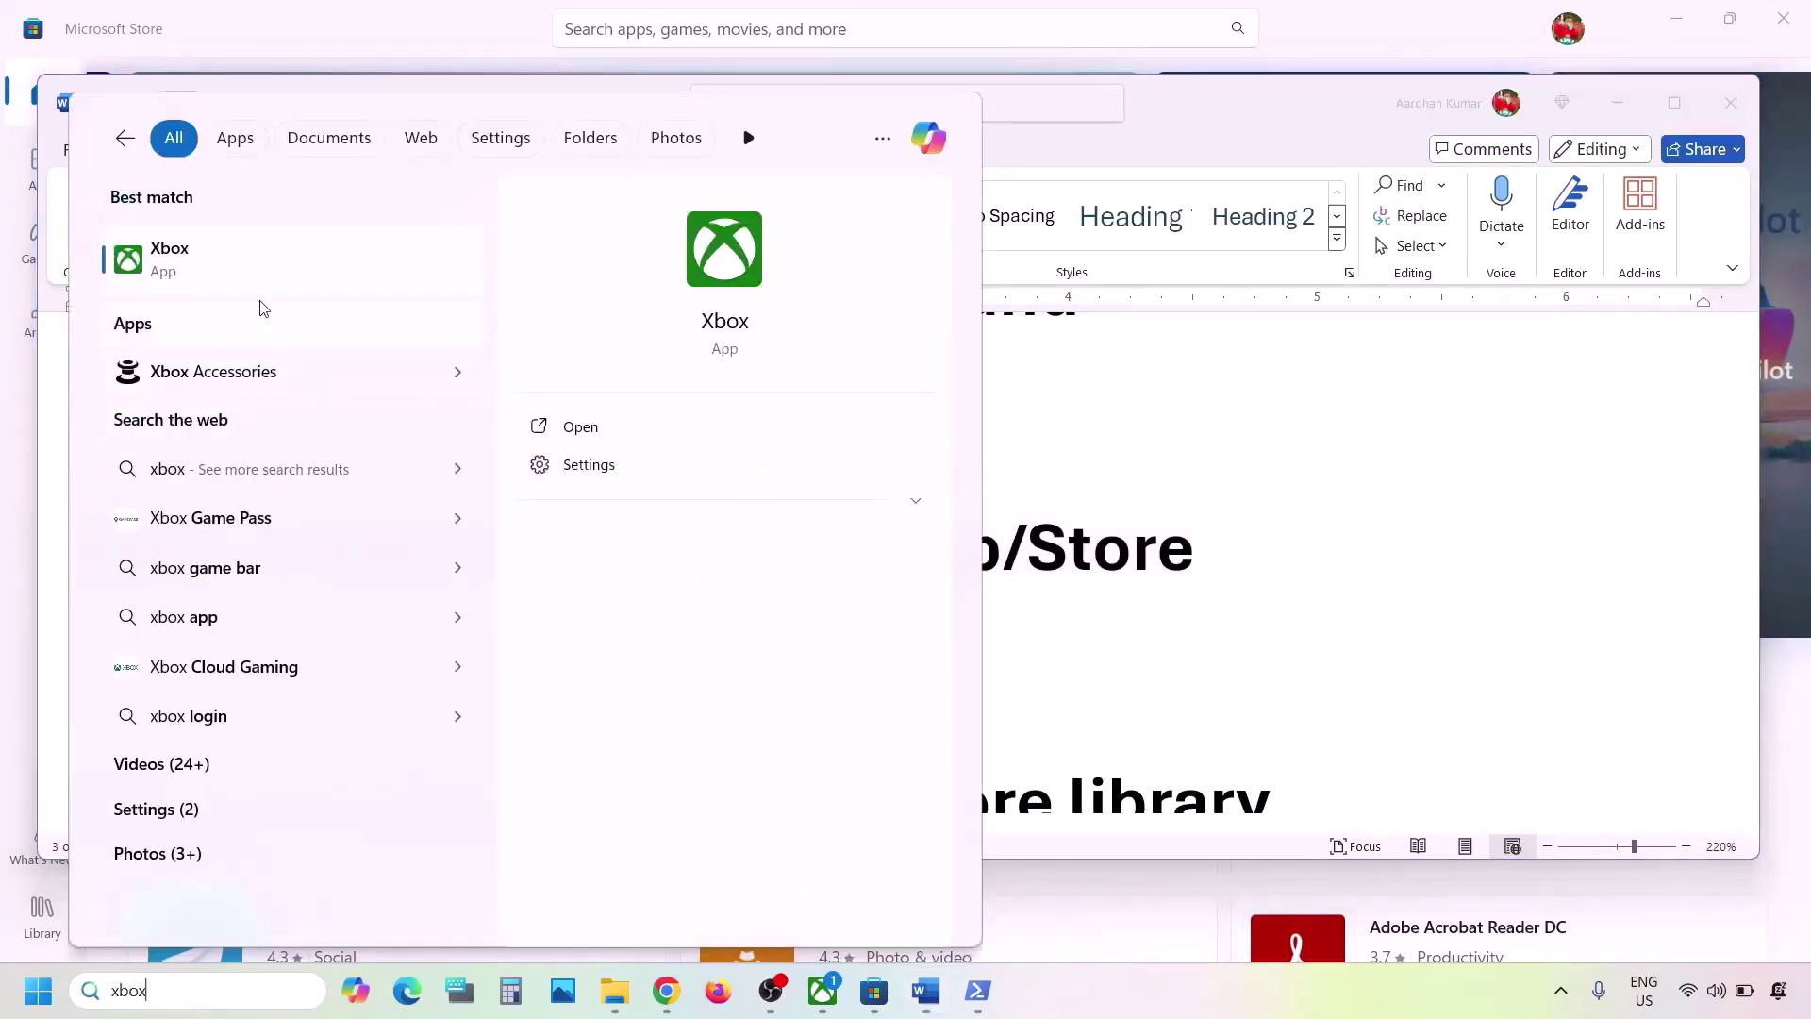
pyautogui.rightClick(217, 274)
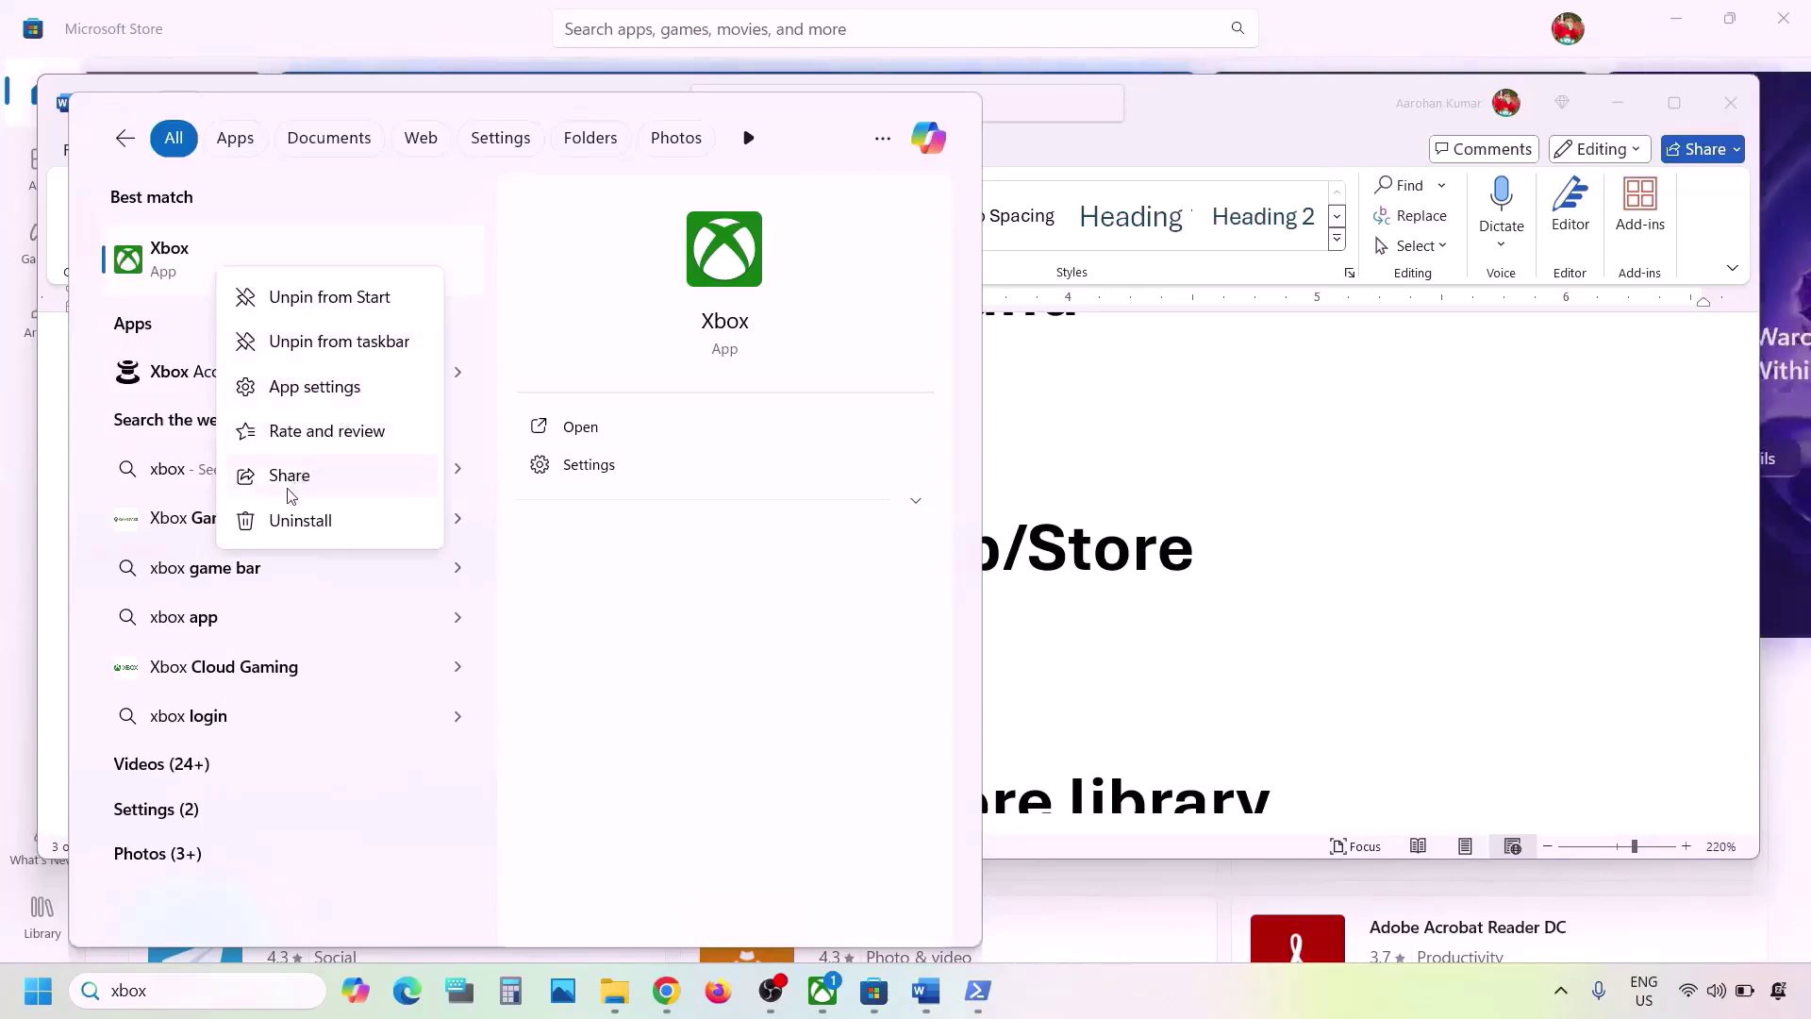
pyautogui.click(311, 389)
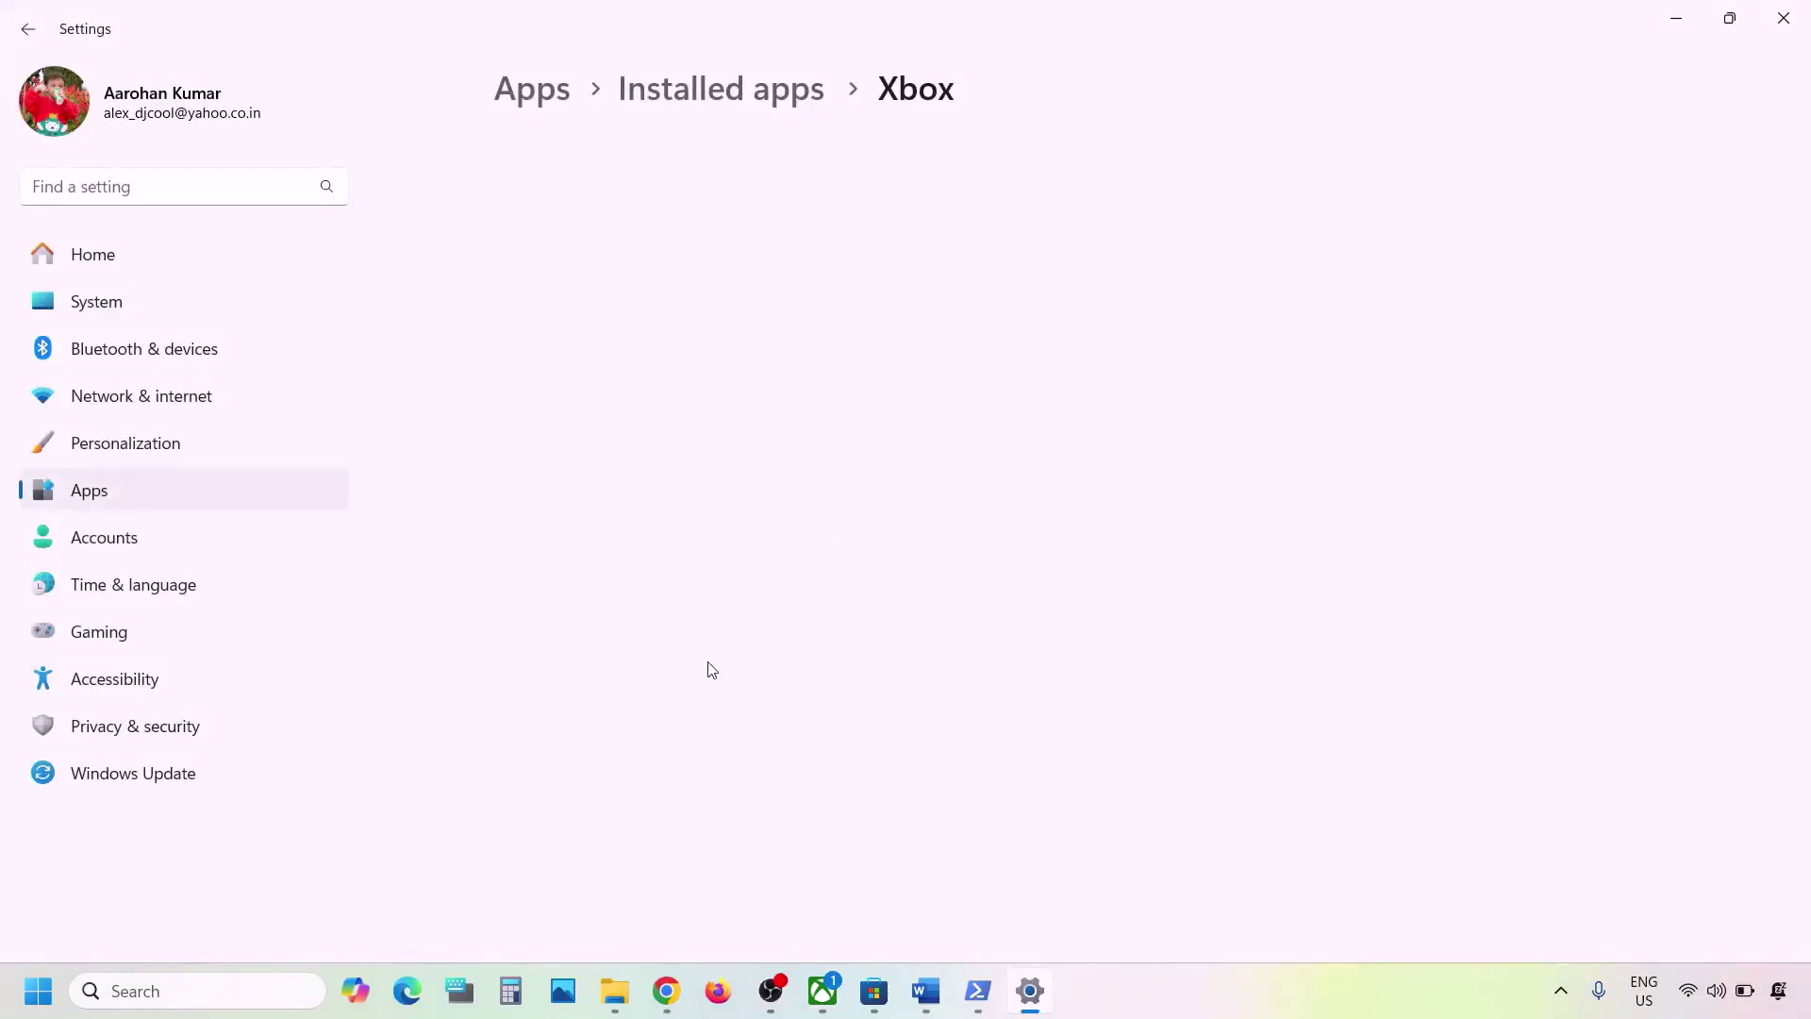
# - Repair the Xbox app, then reset it and confirm deleting its data
pyautogui.scroll(-10, 711, 670)
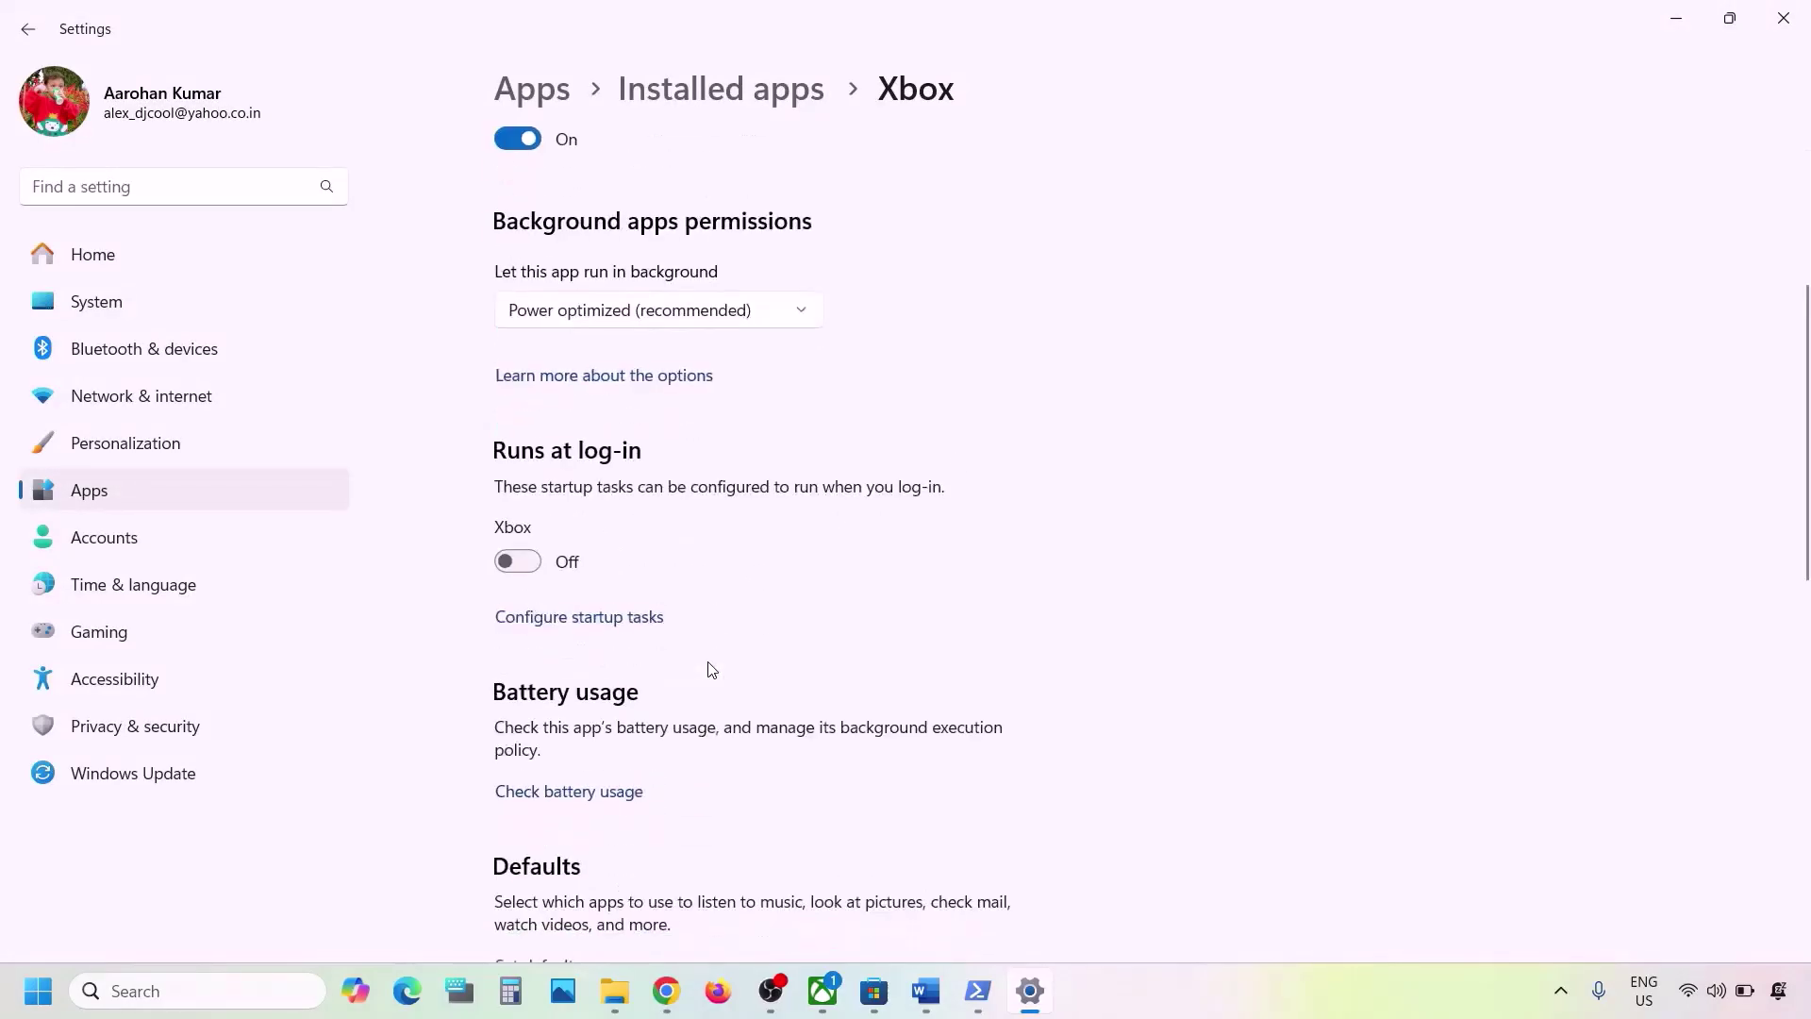
pyautogui.scroll(-2, 711, 670)
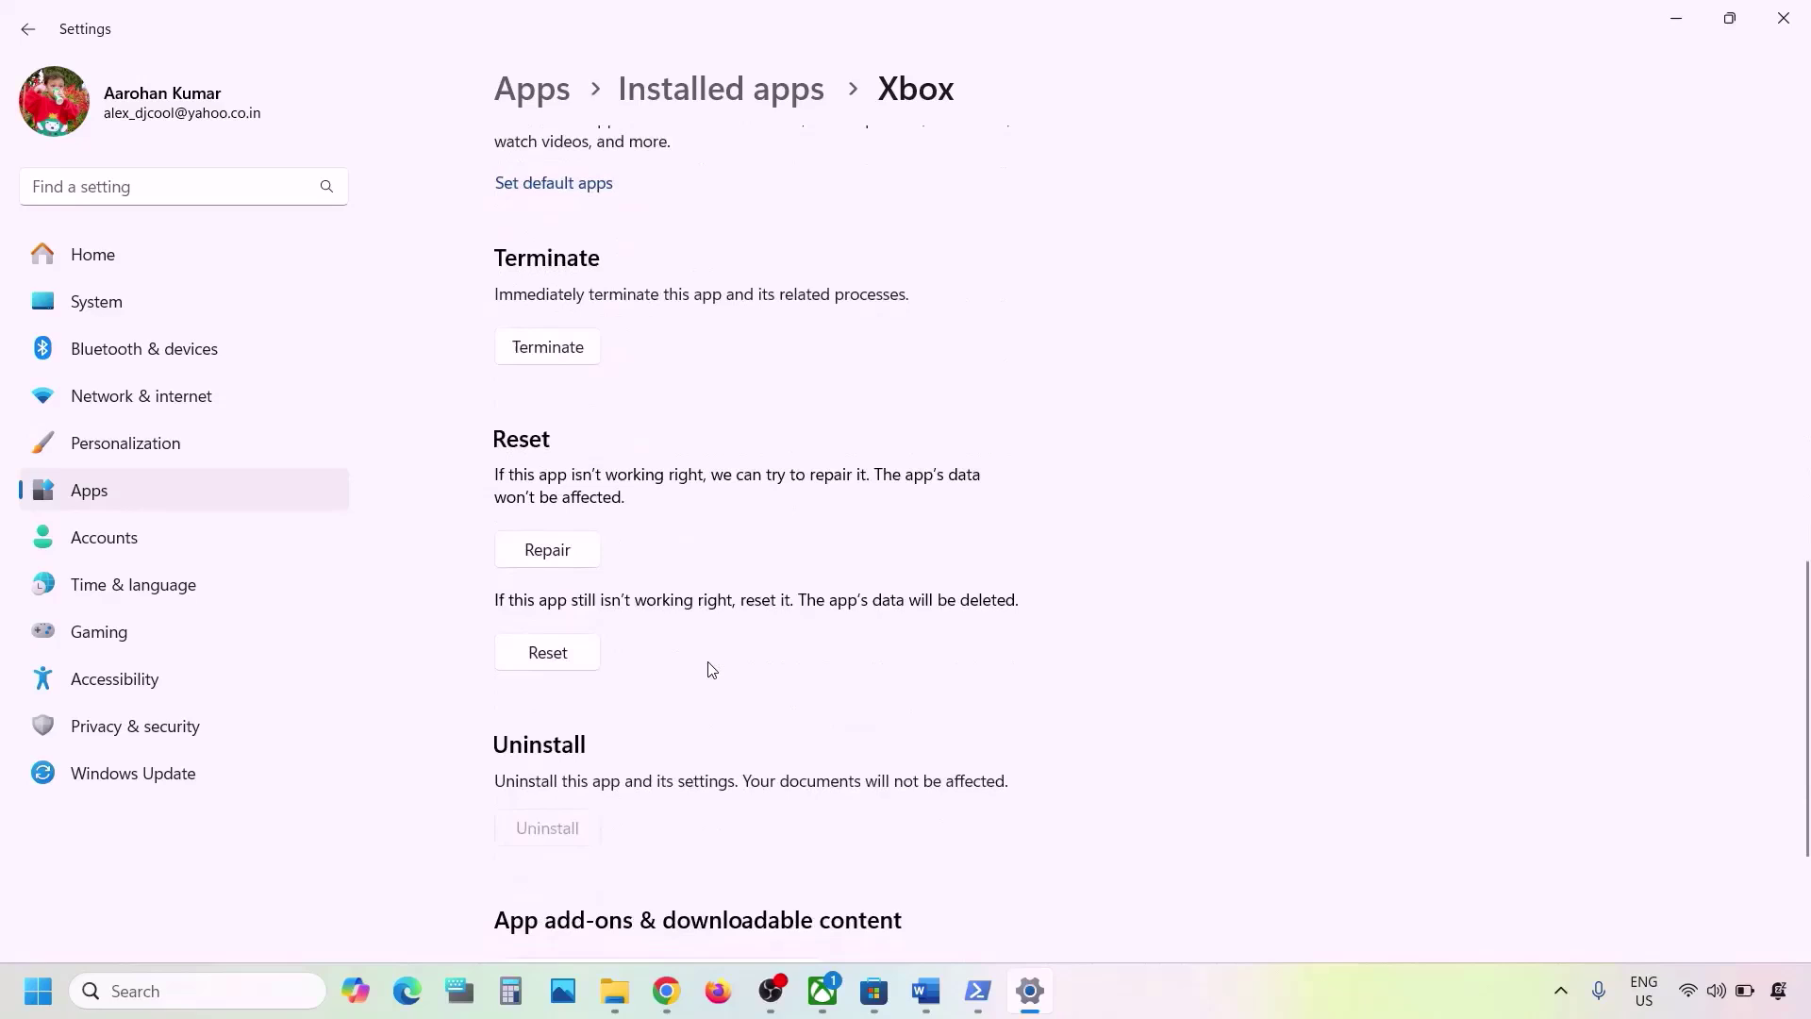
pyautogui.click(566, 551)
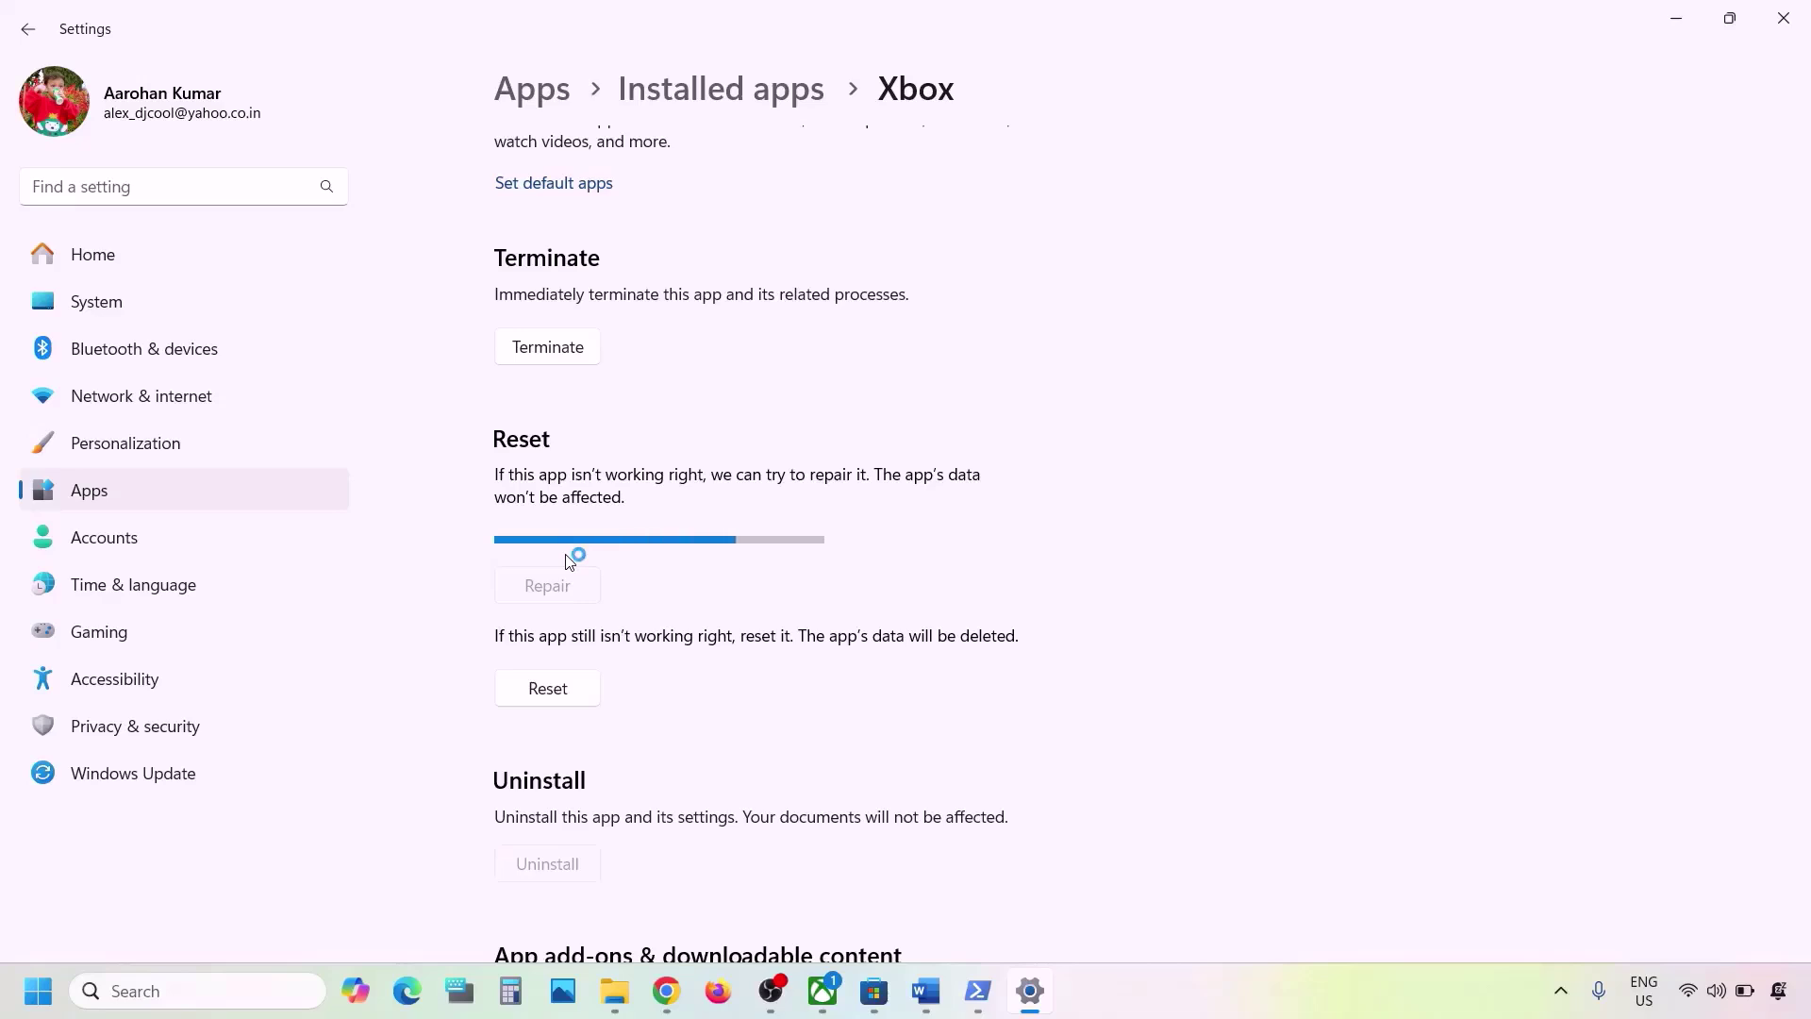
pyautogui.click(570, 661)
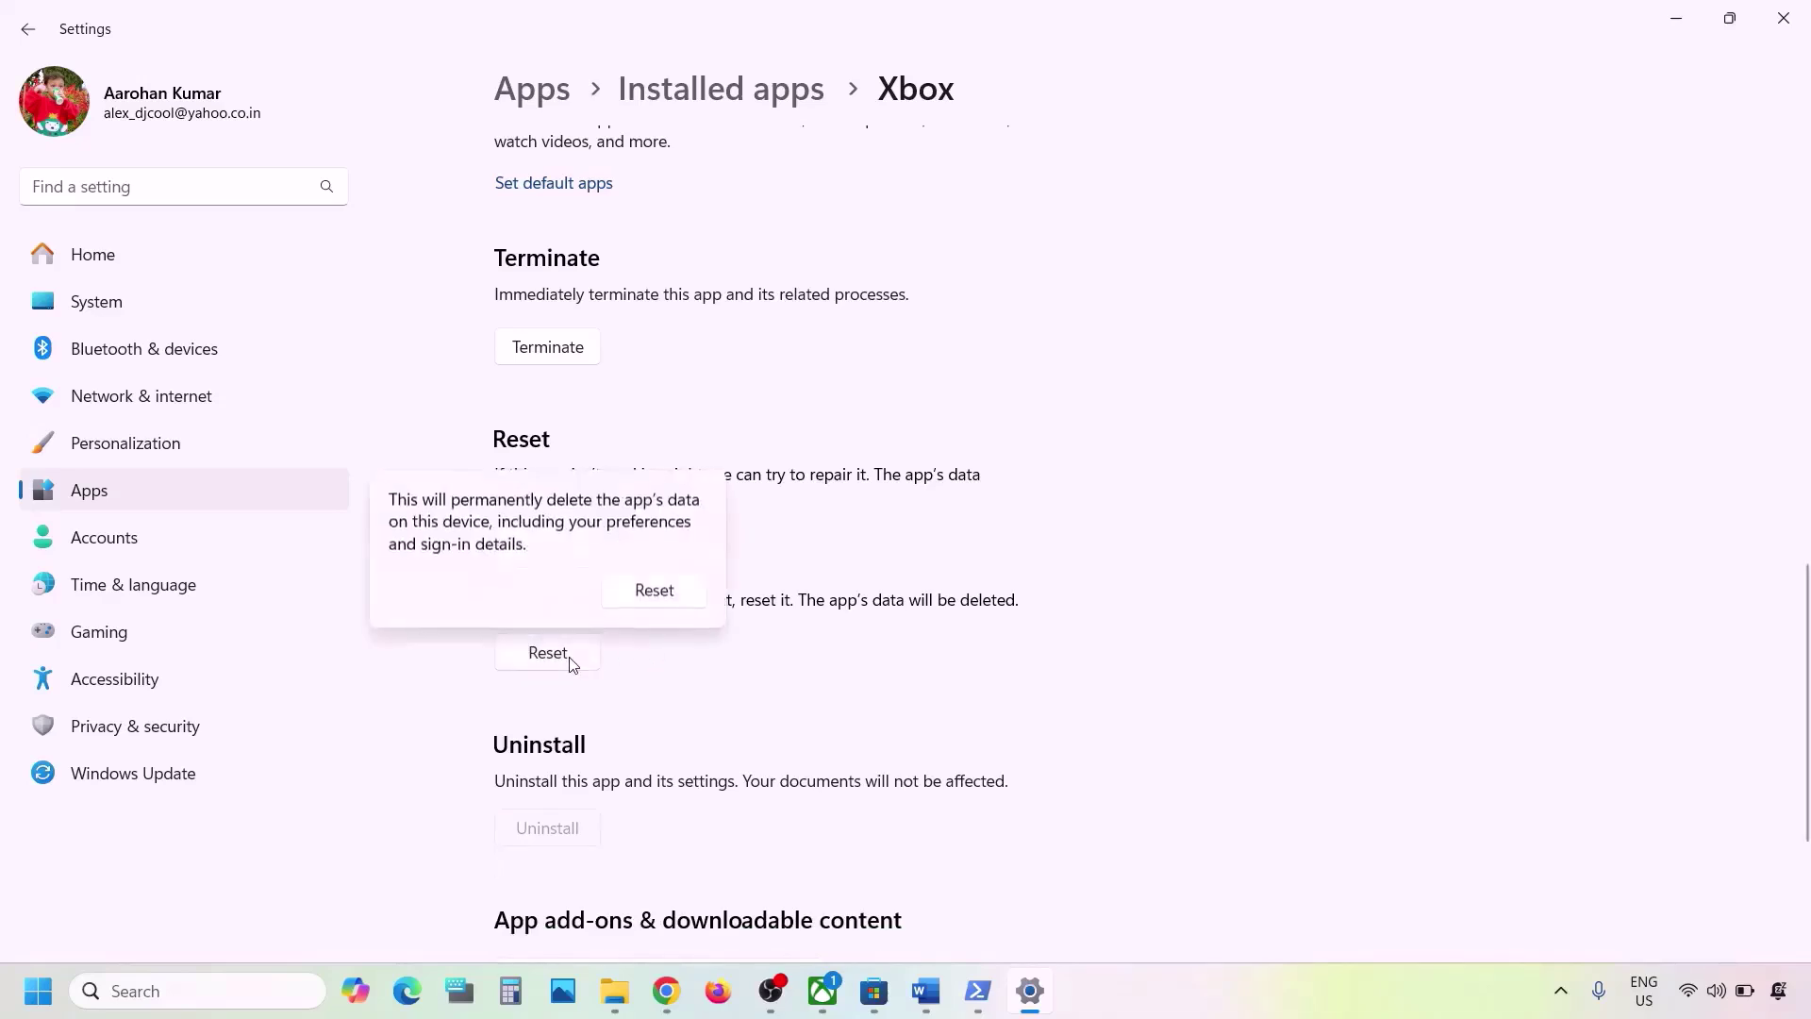
pyautogui.click(654, 590)
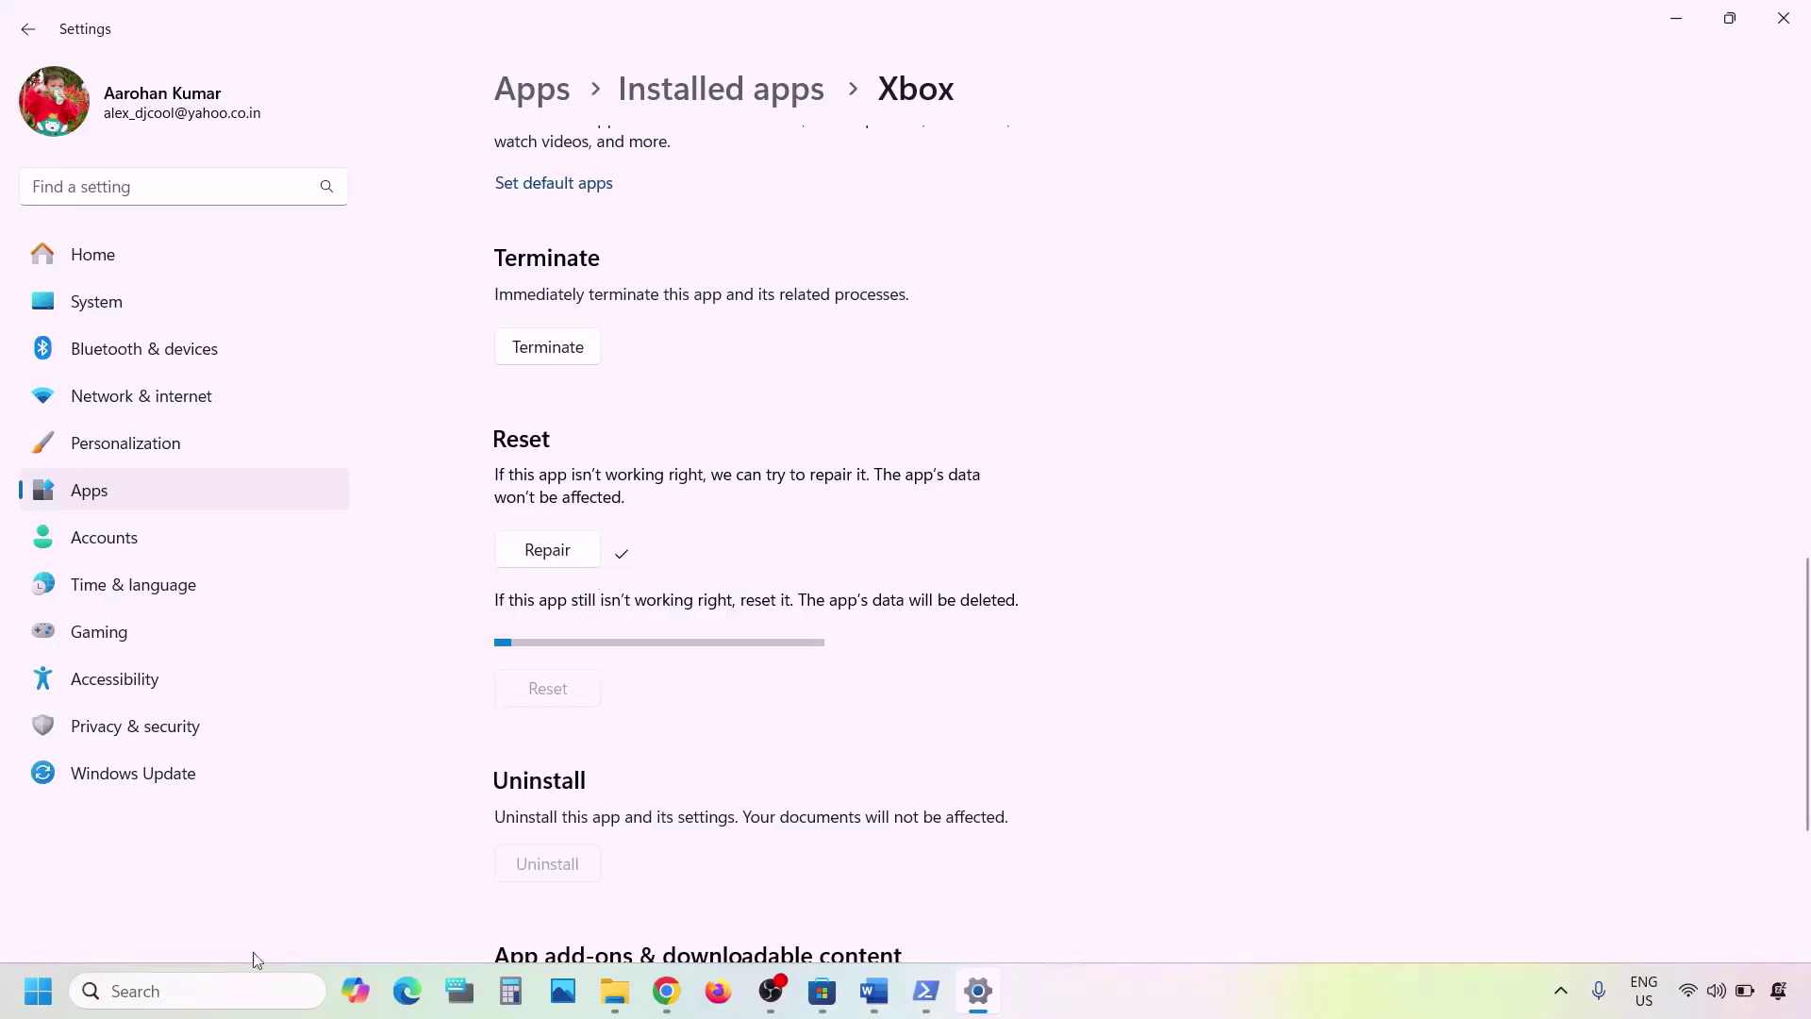
# - Search 'store' and open Microsoft Store's App settings page
pyautogui.click(210, 990)
pyautogui.write('s')
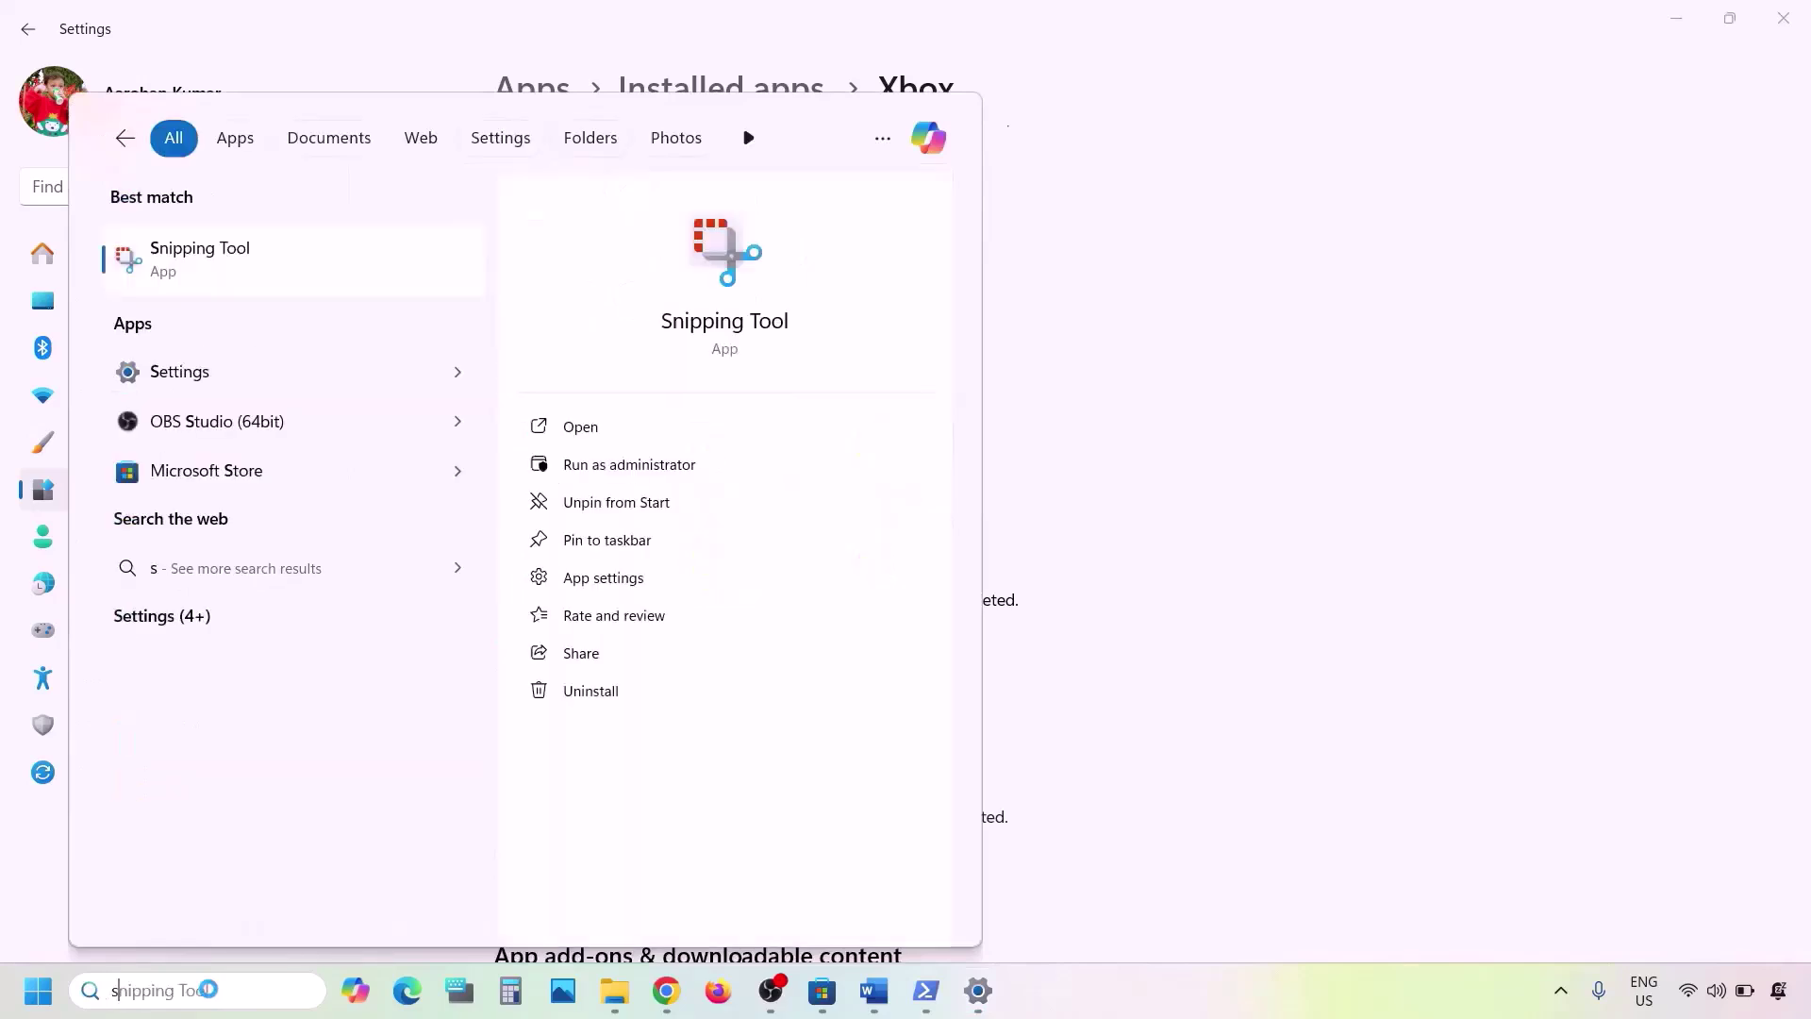
pyautogui.write('tore')
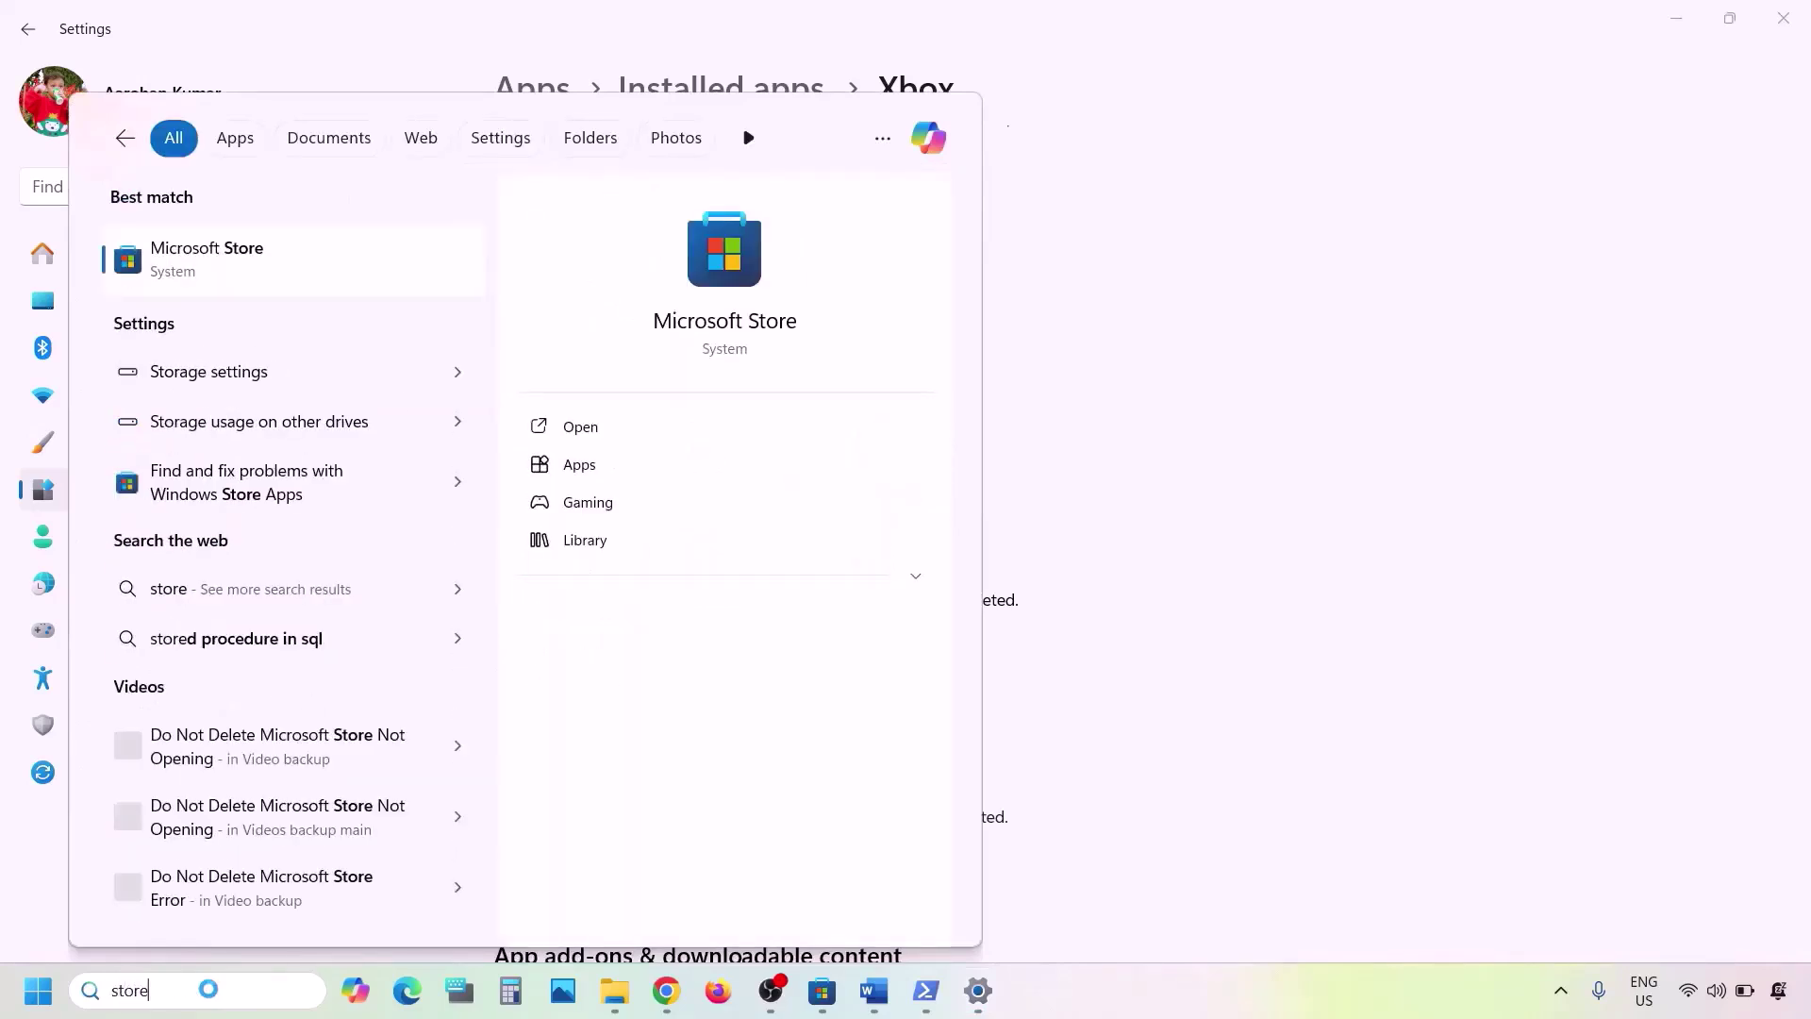
pyautogui.rightClick(201, 276)
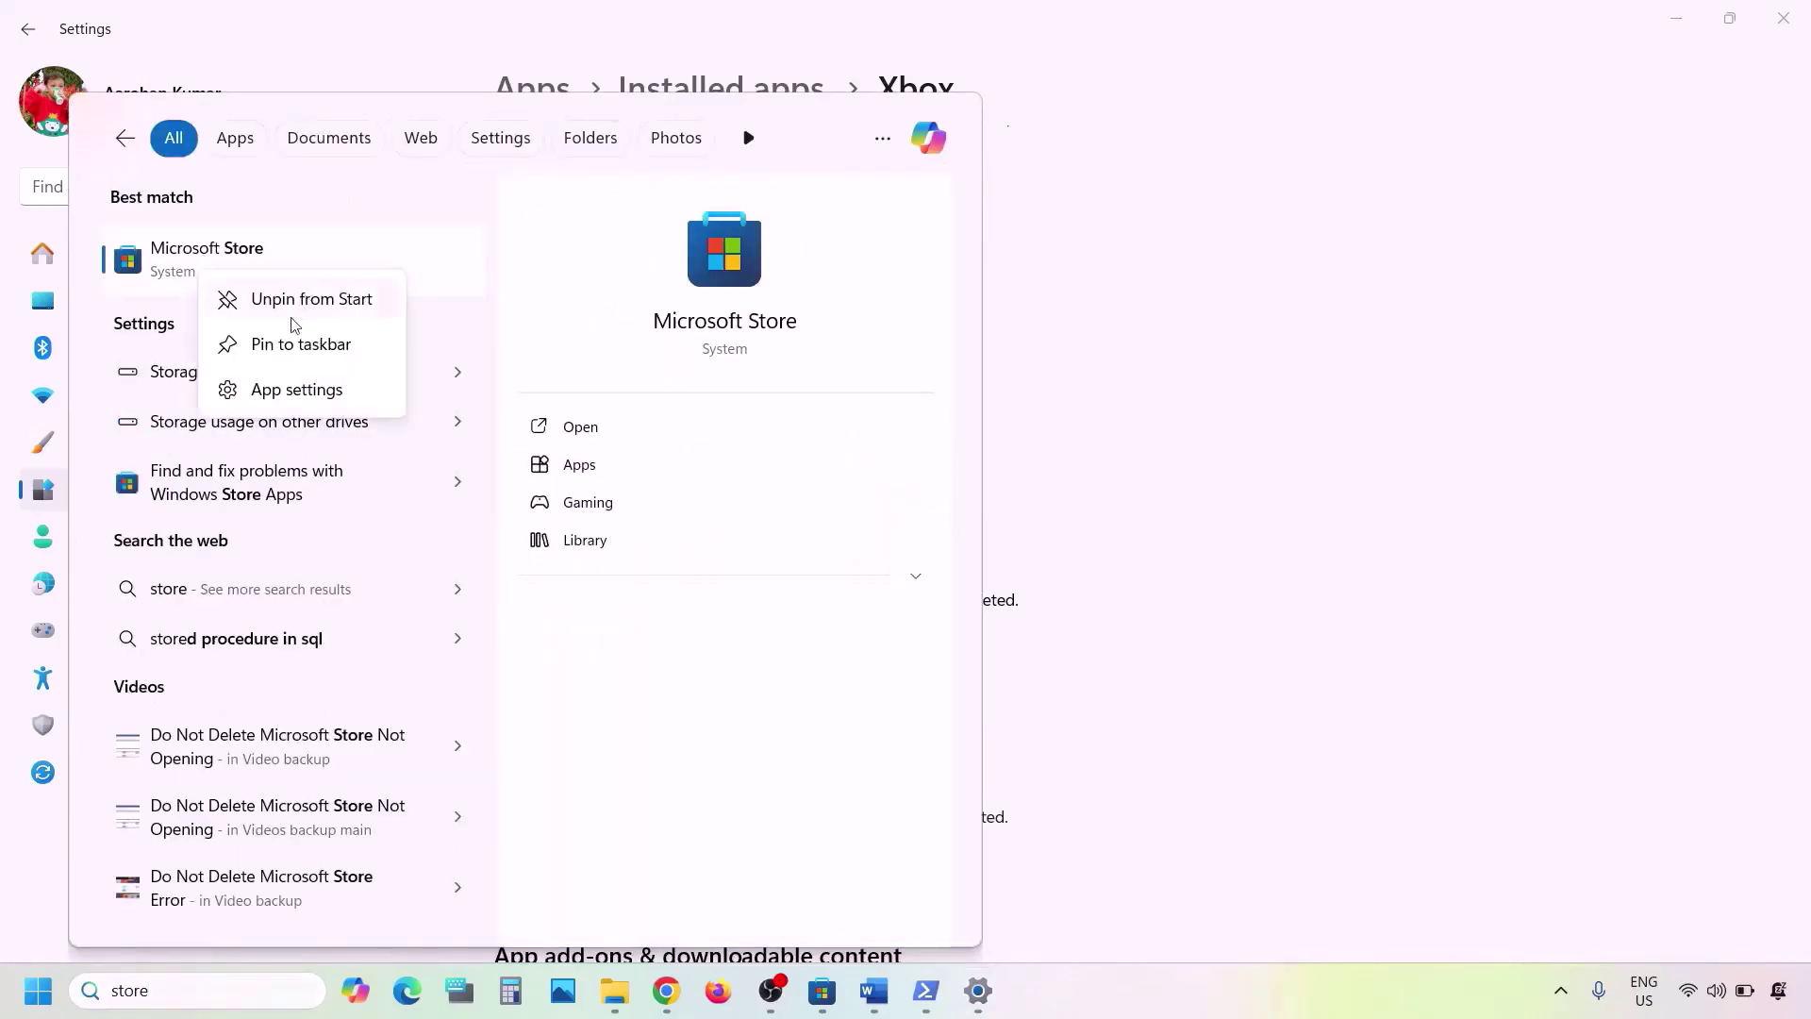
pyautogui.click(276, 389)
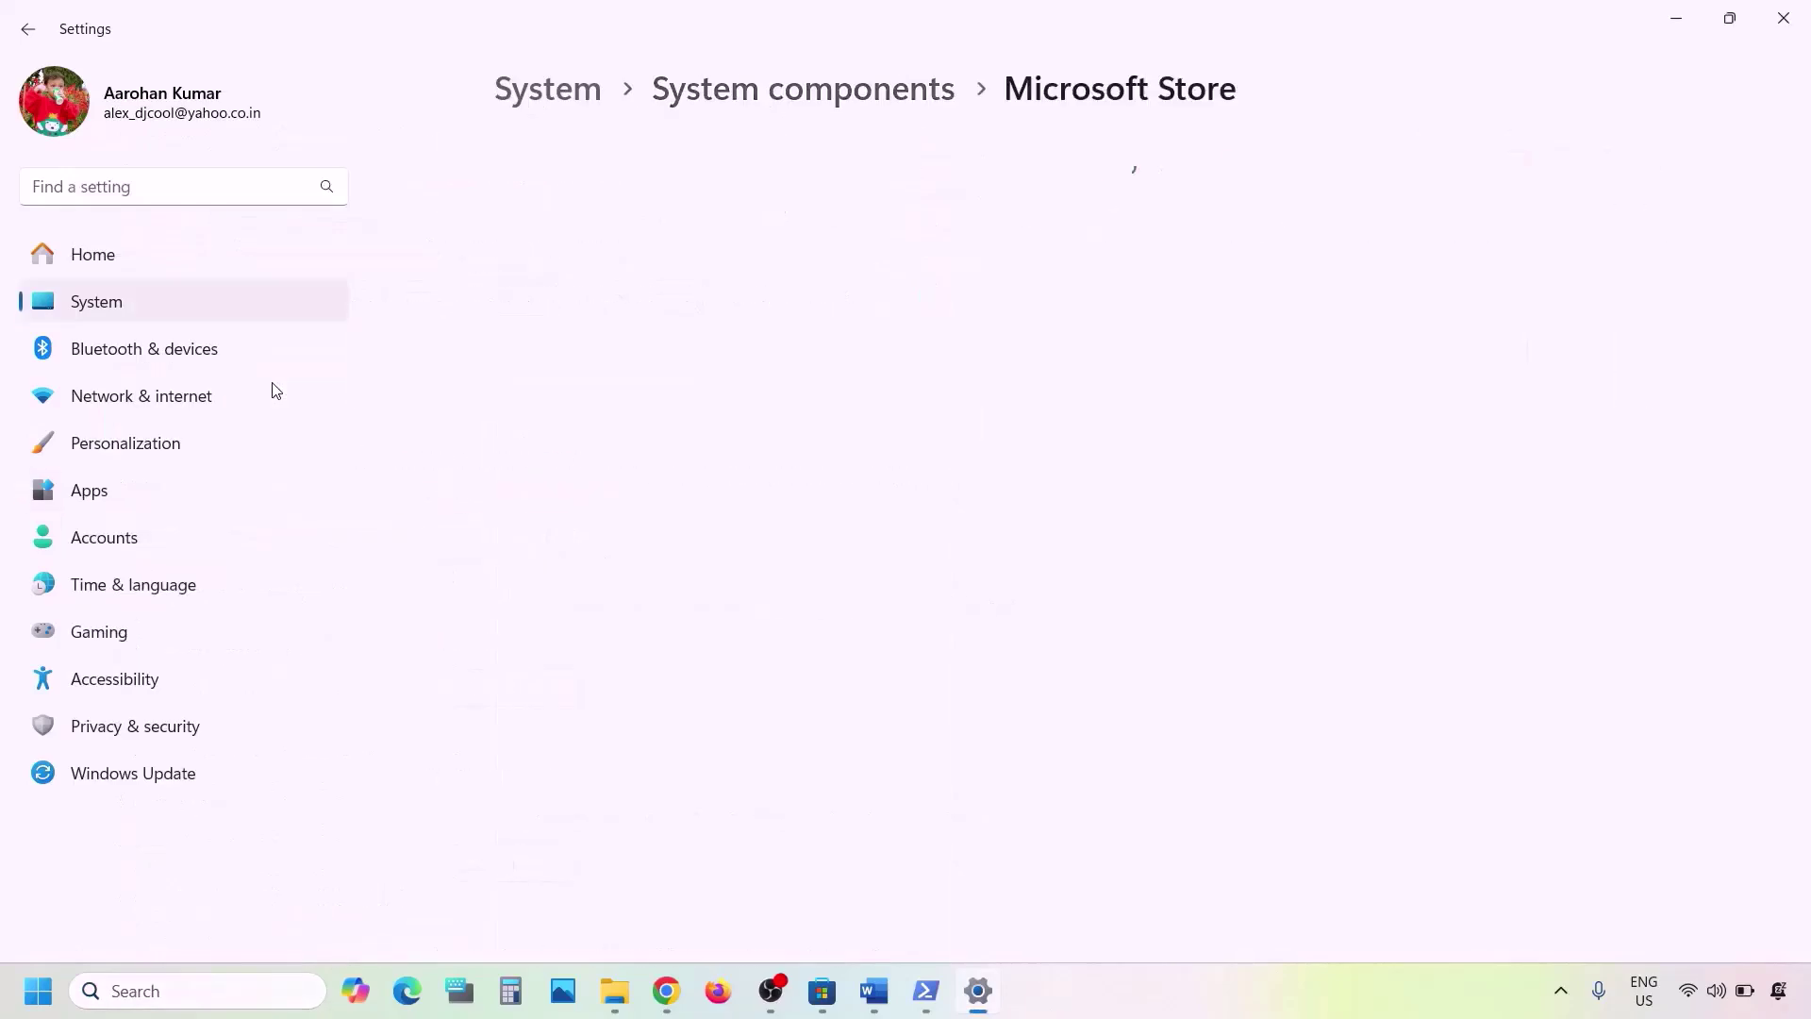
# - Repair Microsoft Store, then reset it and confirm the reset
pyautogui.scroll(-10, 796, 526)
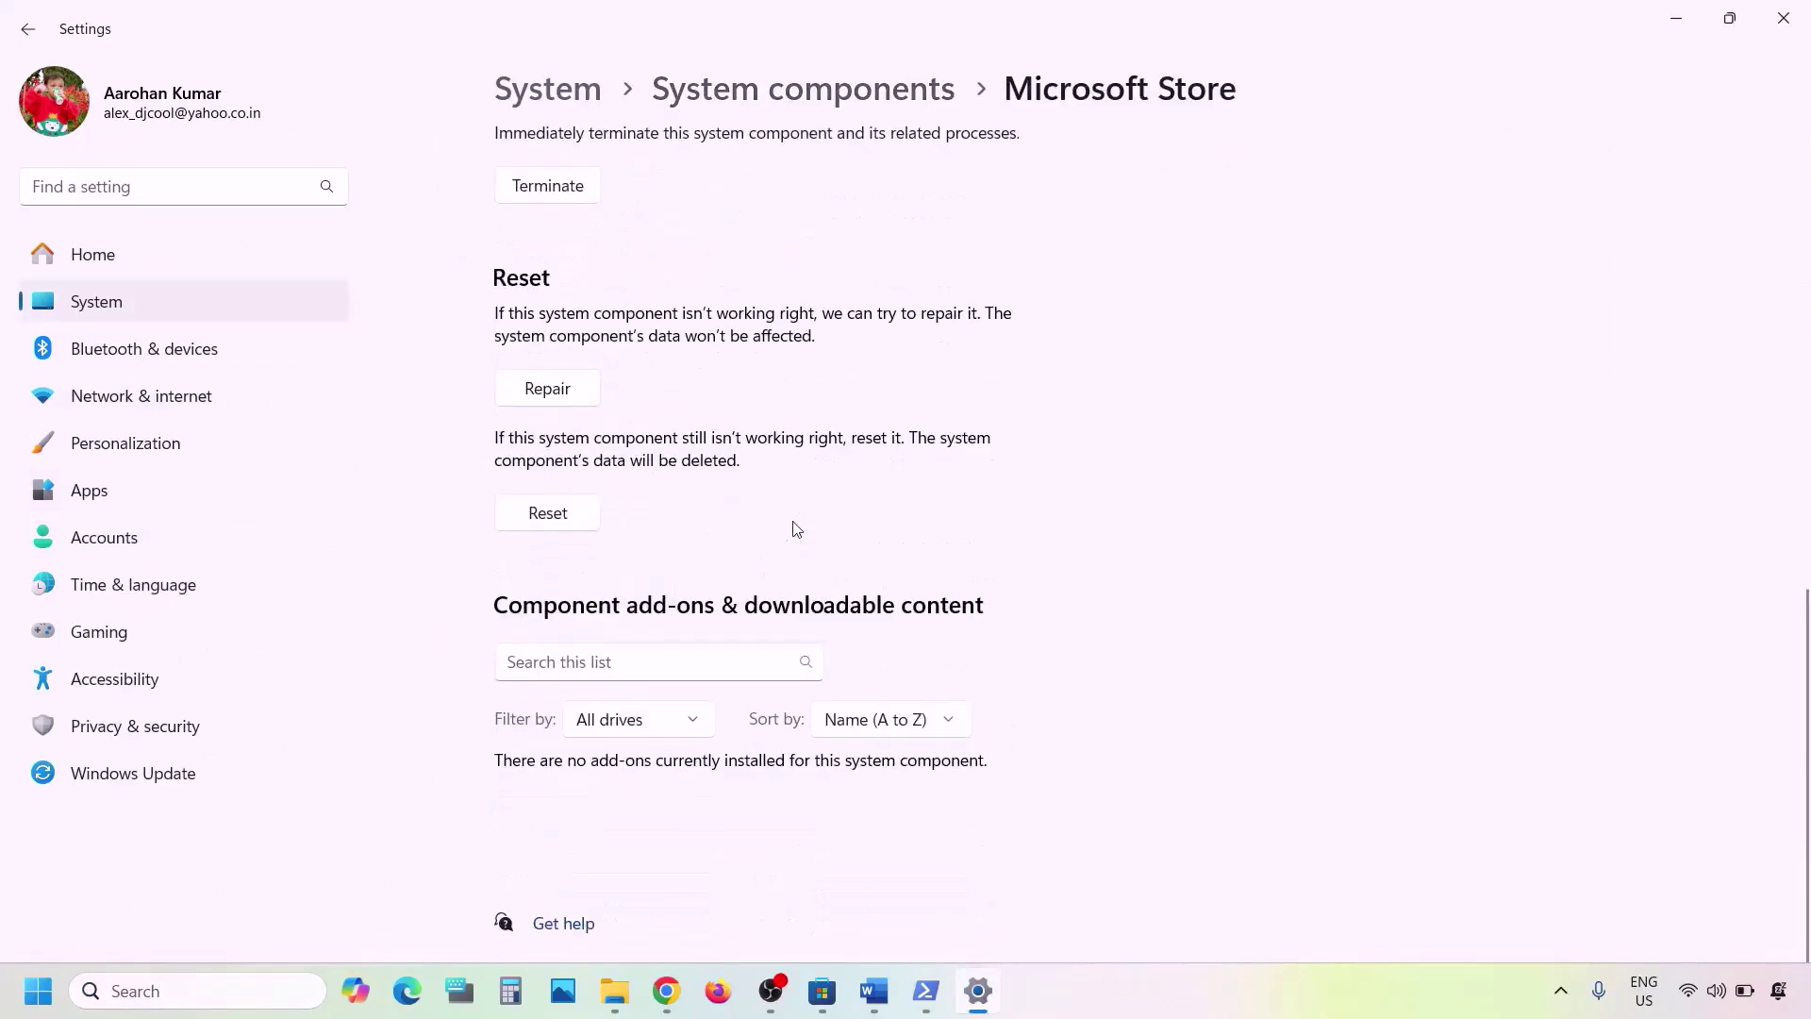
pyautogui.click(550, 402)
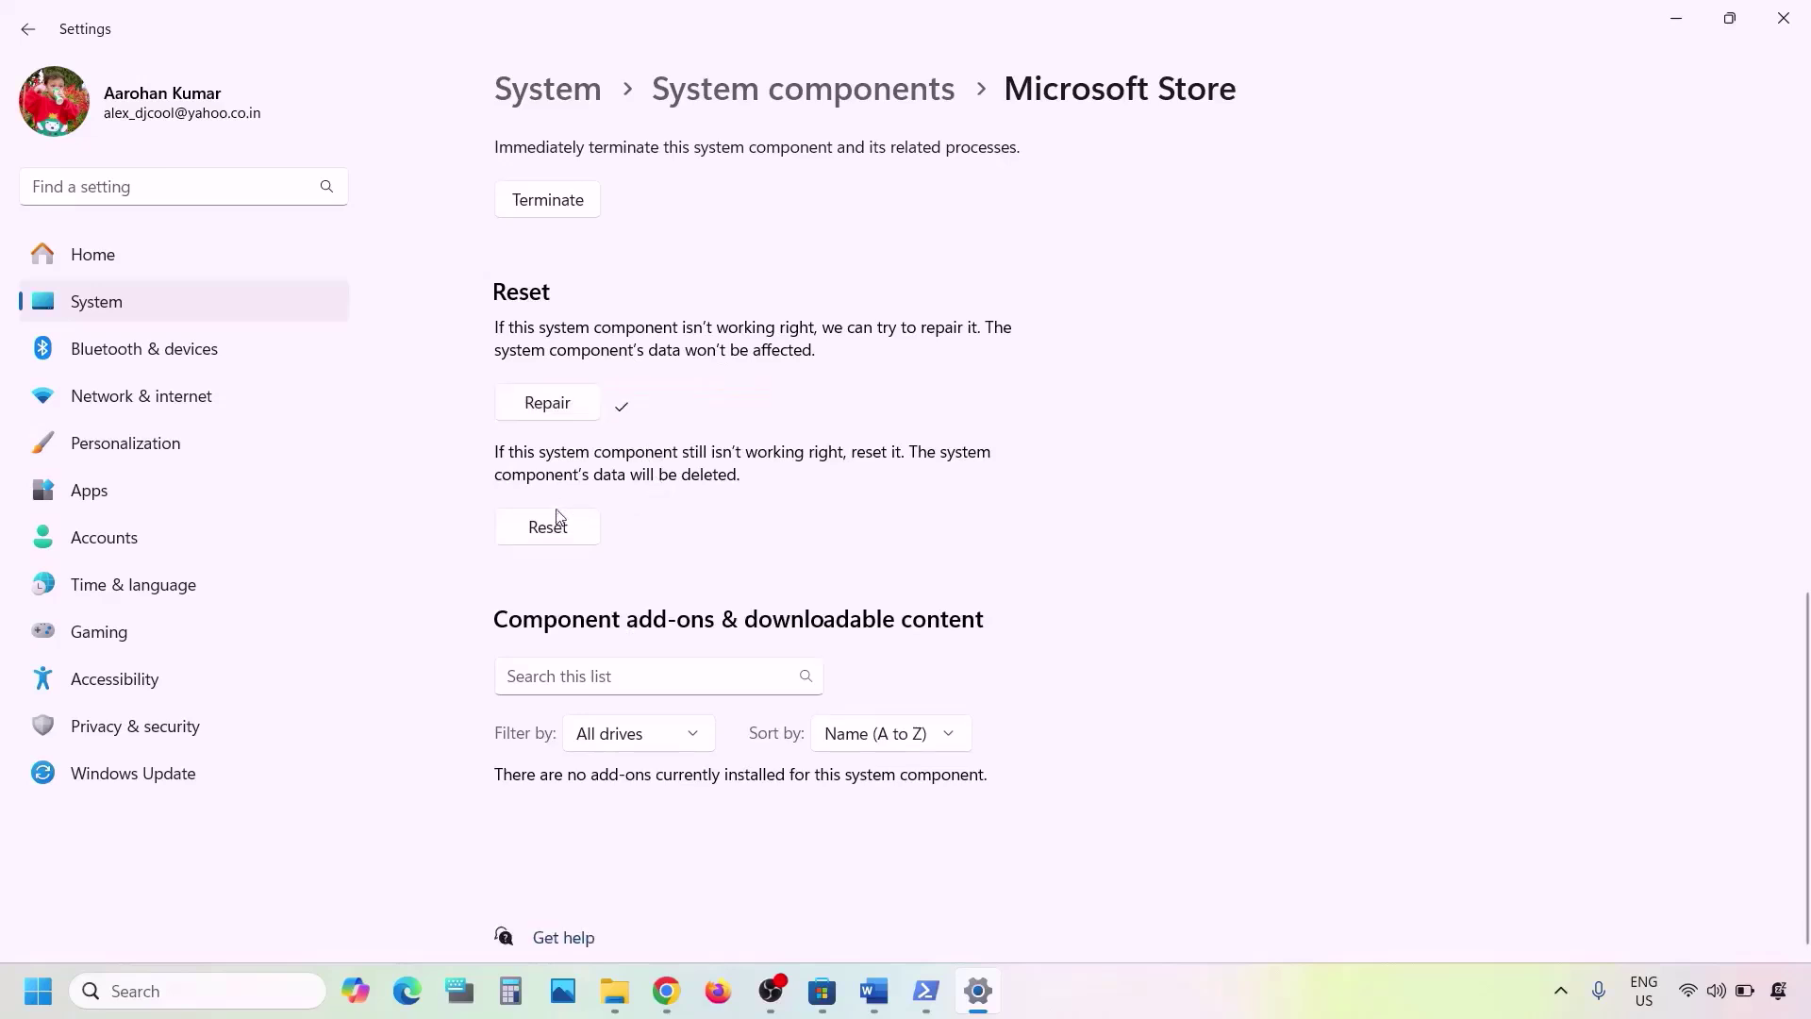
pyautogui.click(547, 527)
pyautogui.click(696, 469)
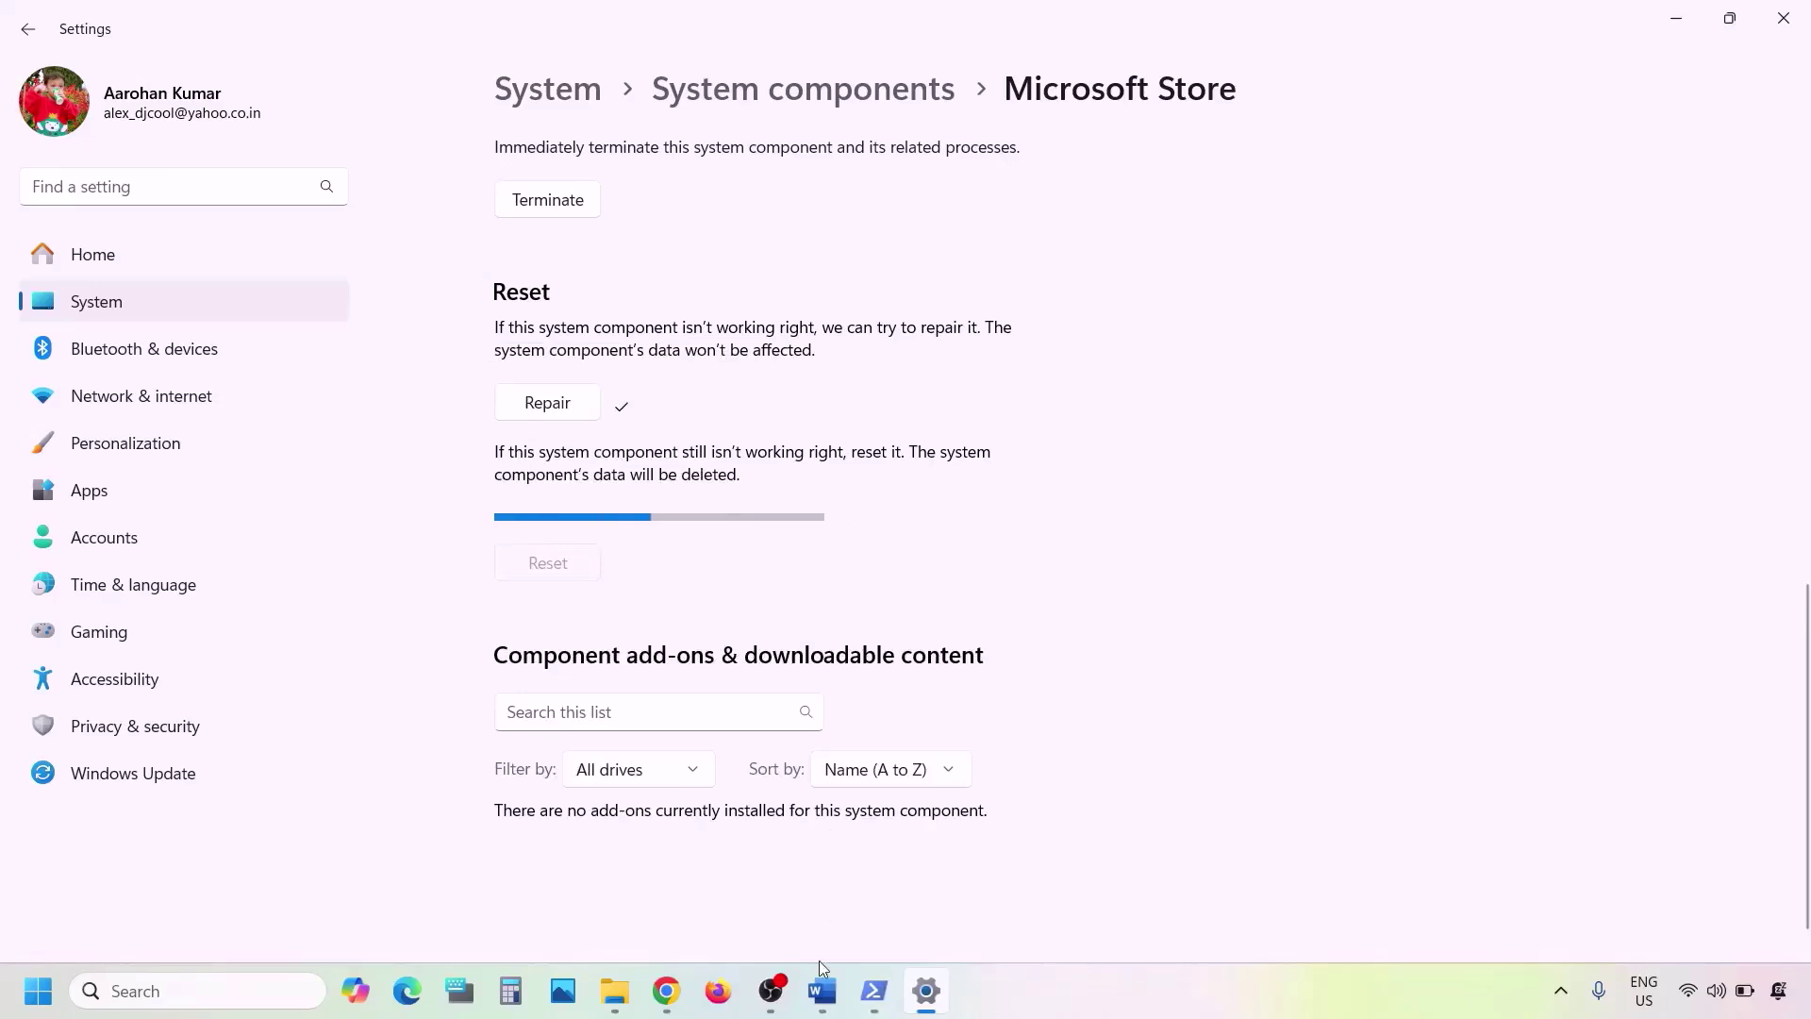
# - After checking Step 8 in Word, launch Microsoft Store via search, maximize it, and open Library
pyautogui.click(822, 991)
pyautogui.scroll(-3, 660, 712)
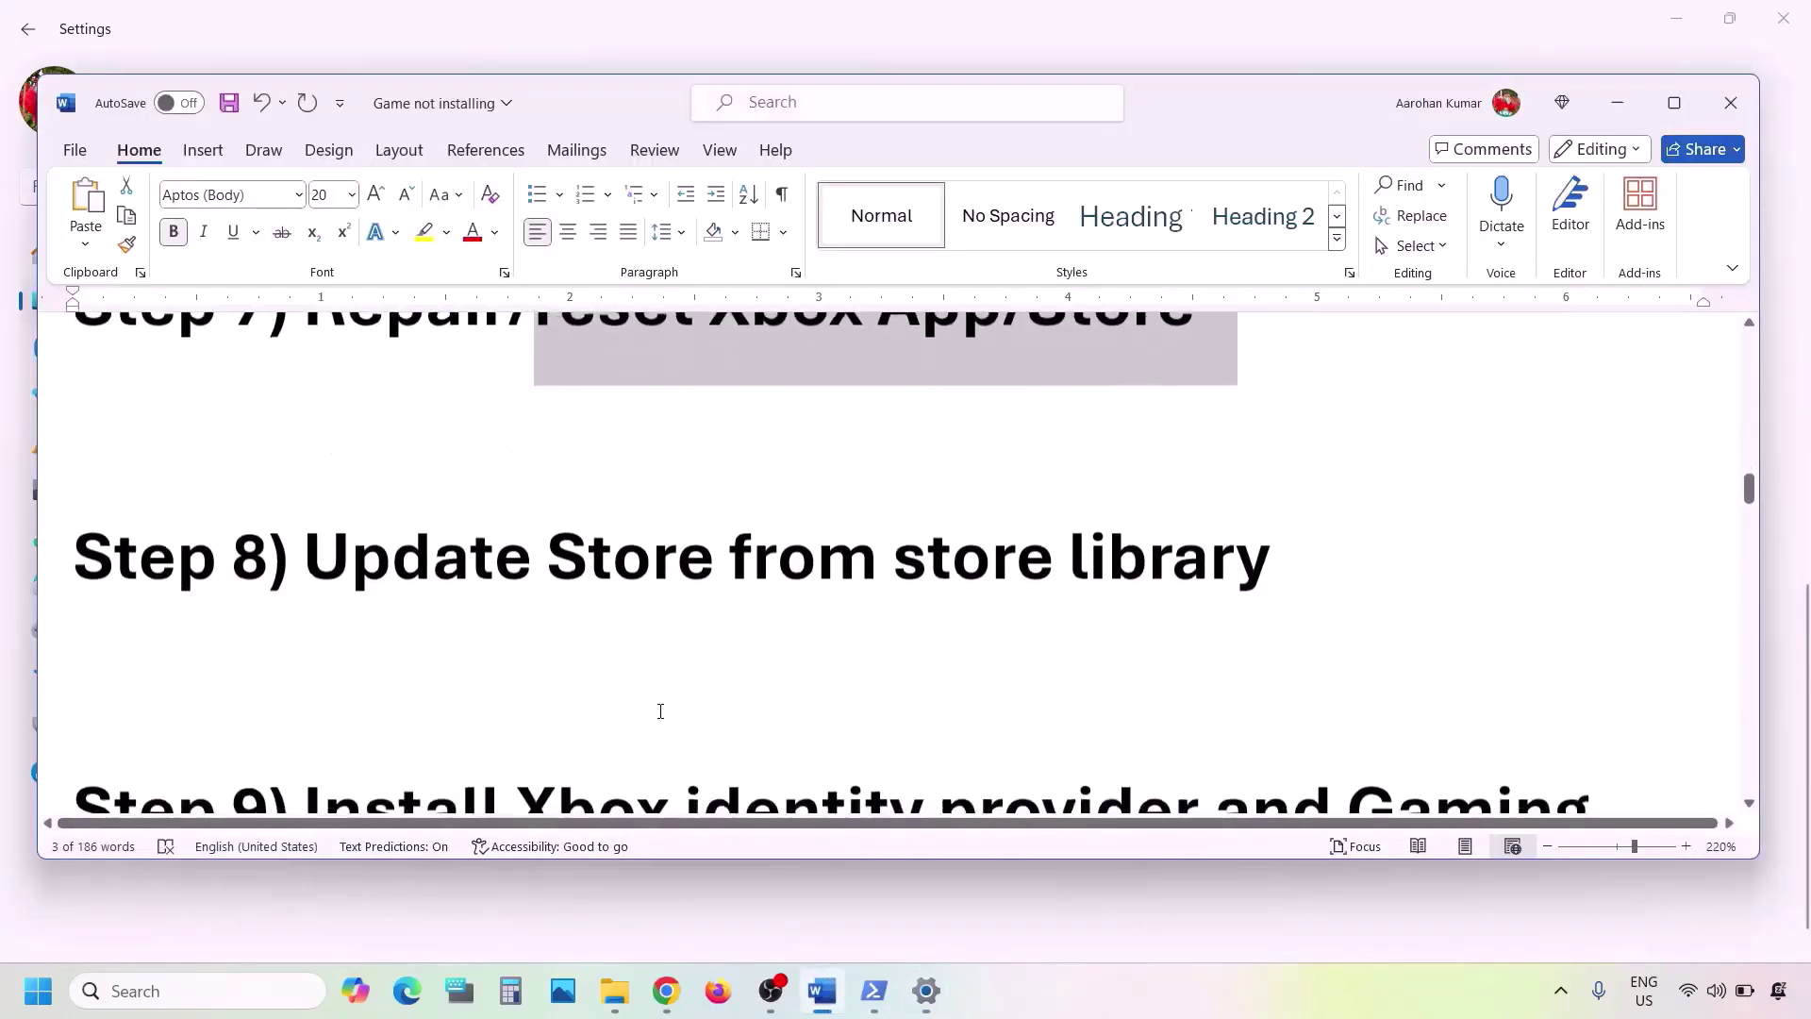
pyautogui.moveTo(322, 560); pyautogui.dragTo(1184, 586)
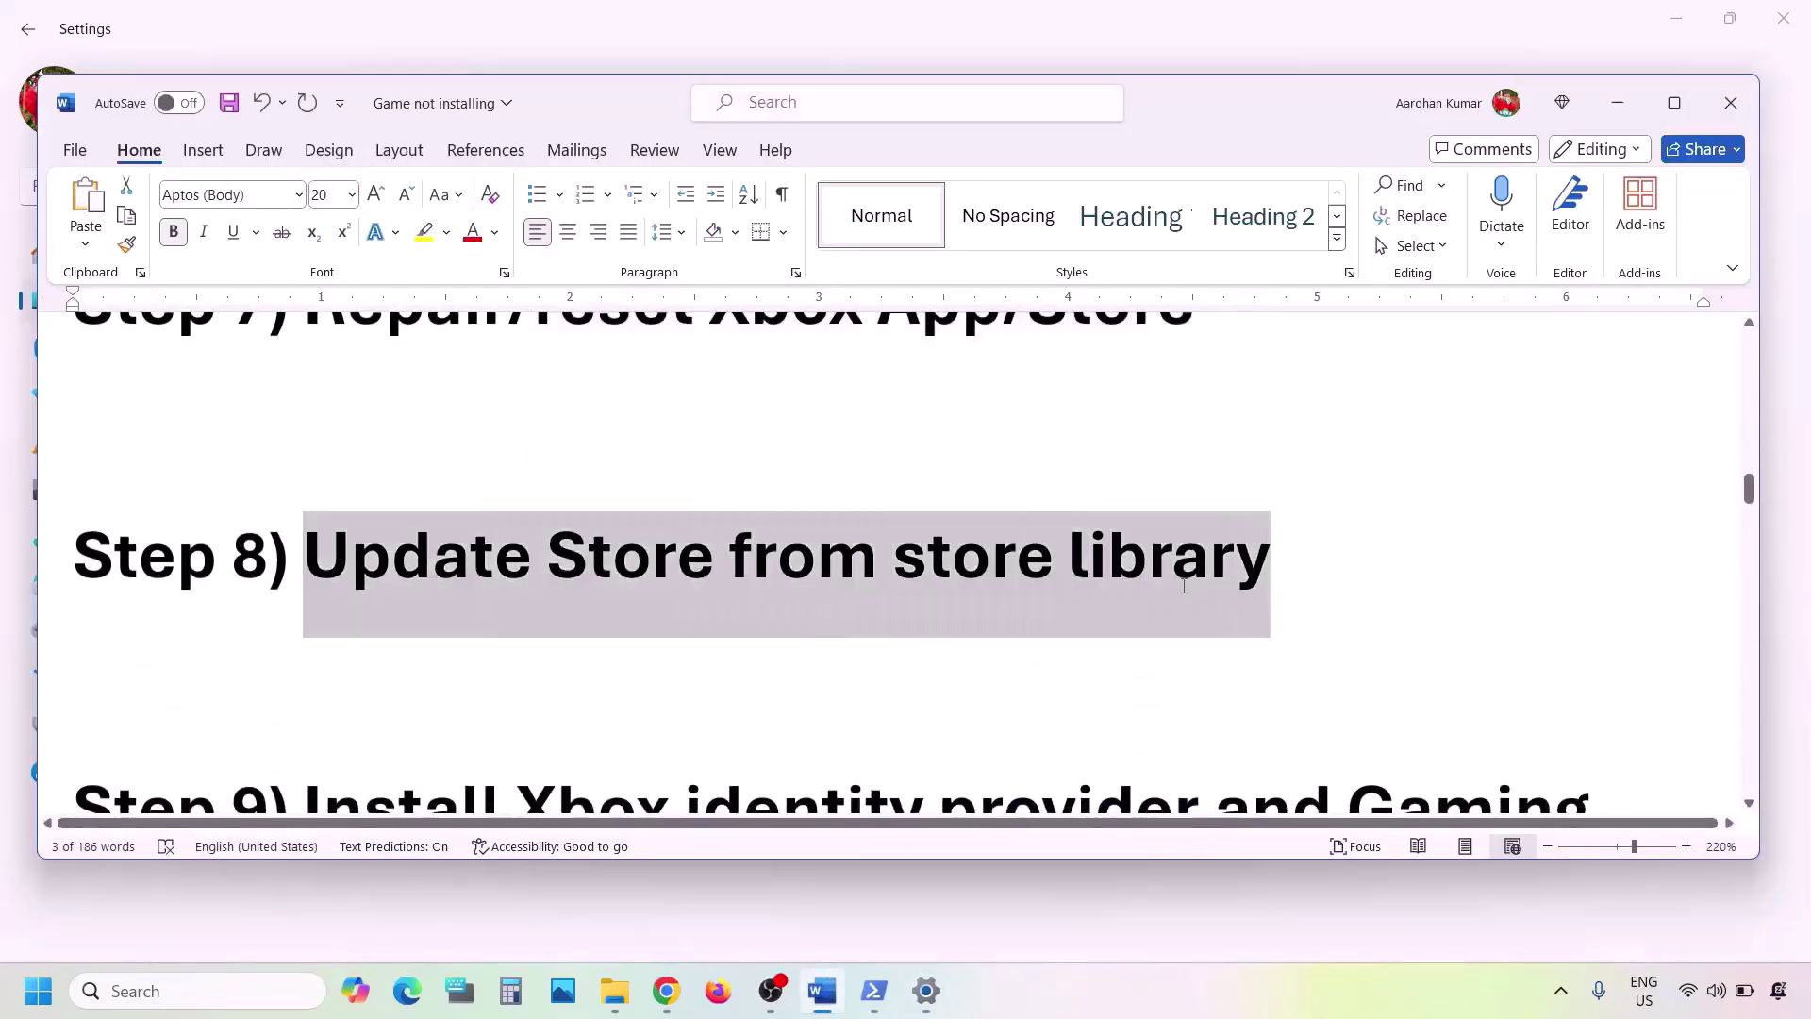
pyautogui.click(167, 989)
pyautogui.write('store')
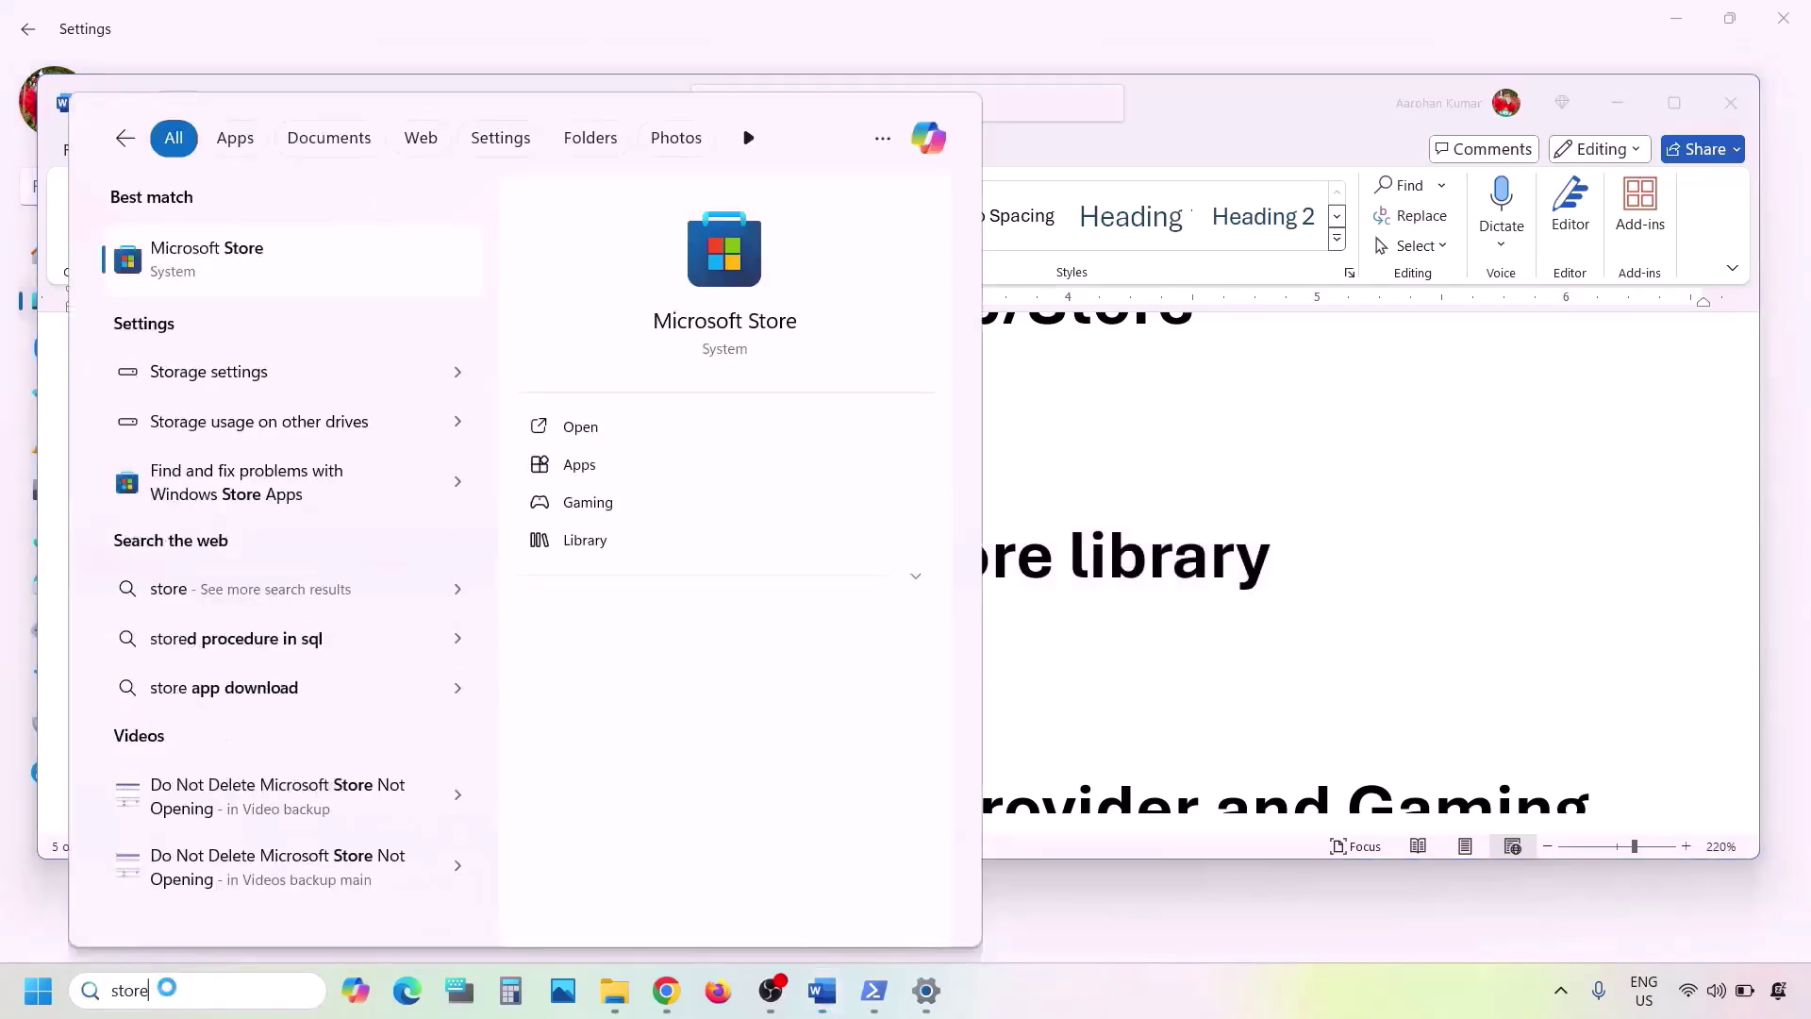
pyautogui.press('Return')
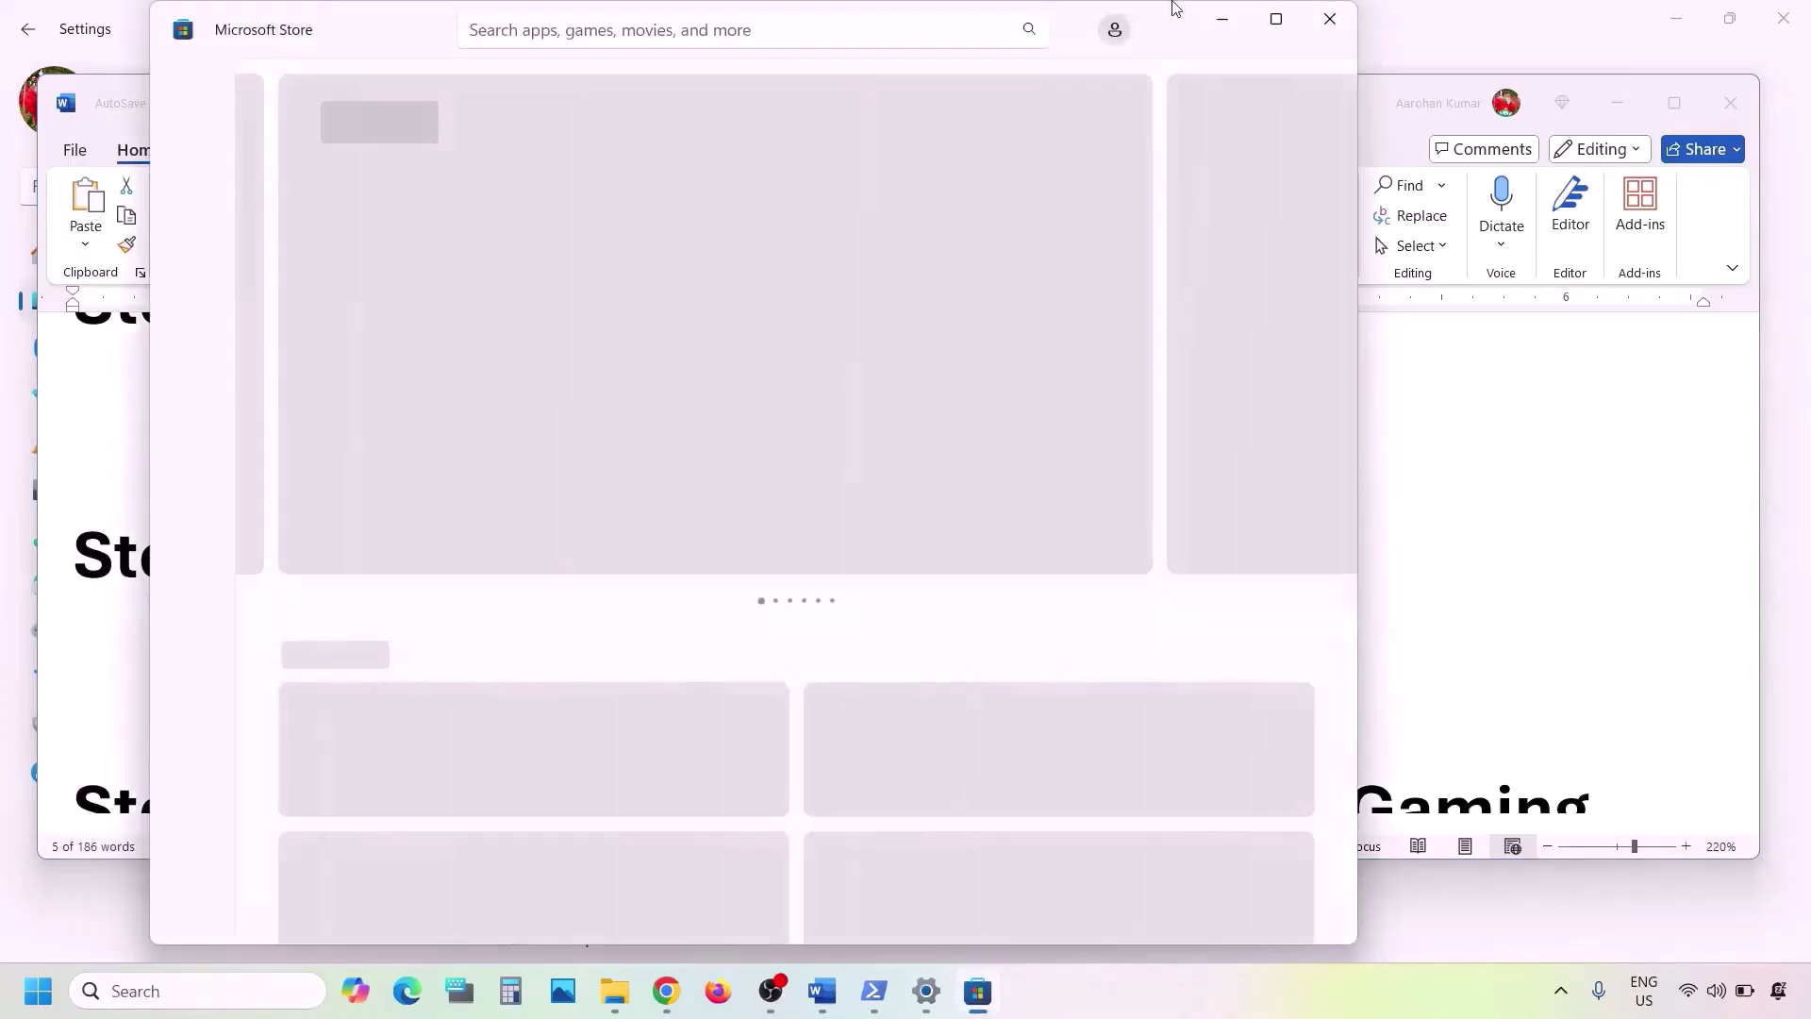
pyautogui.click(1294, 22)
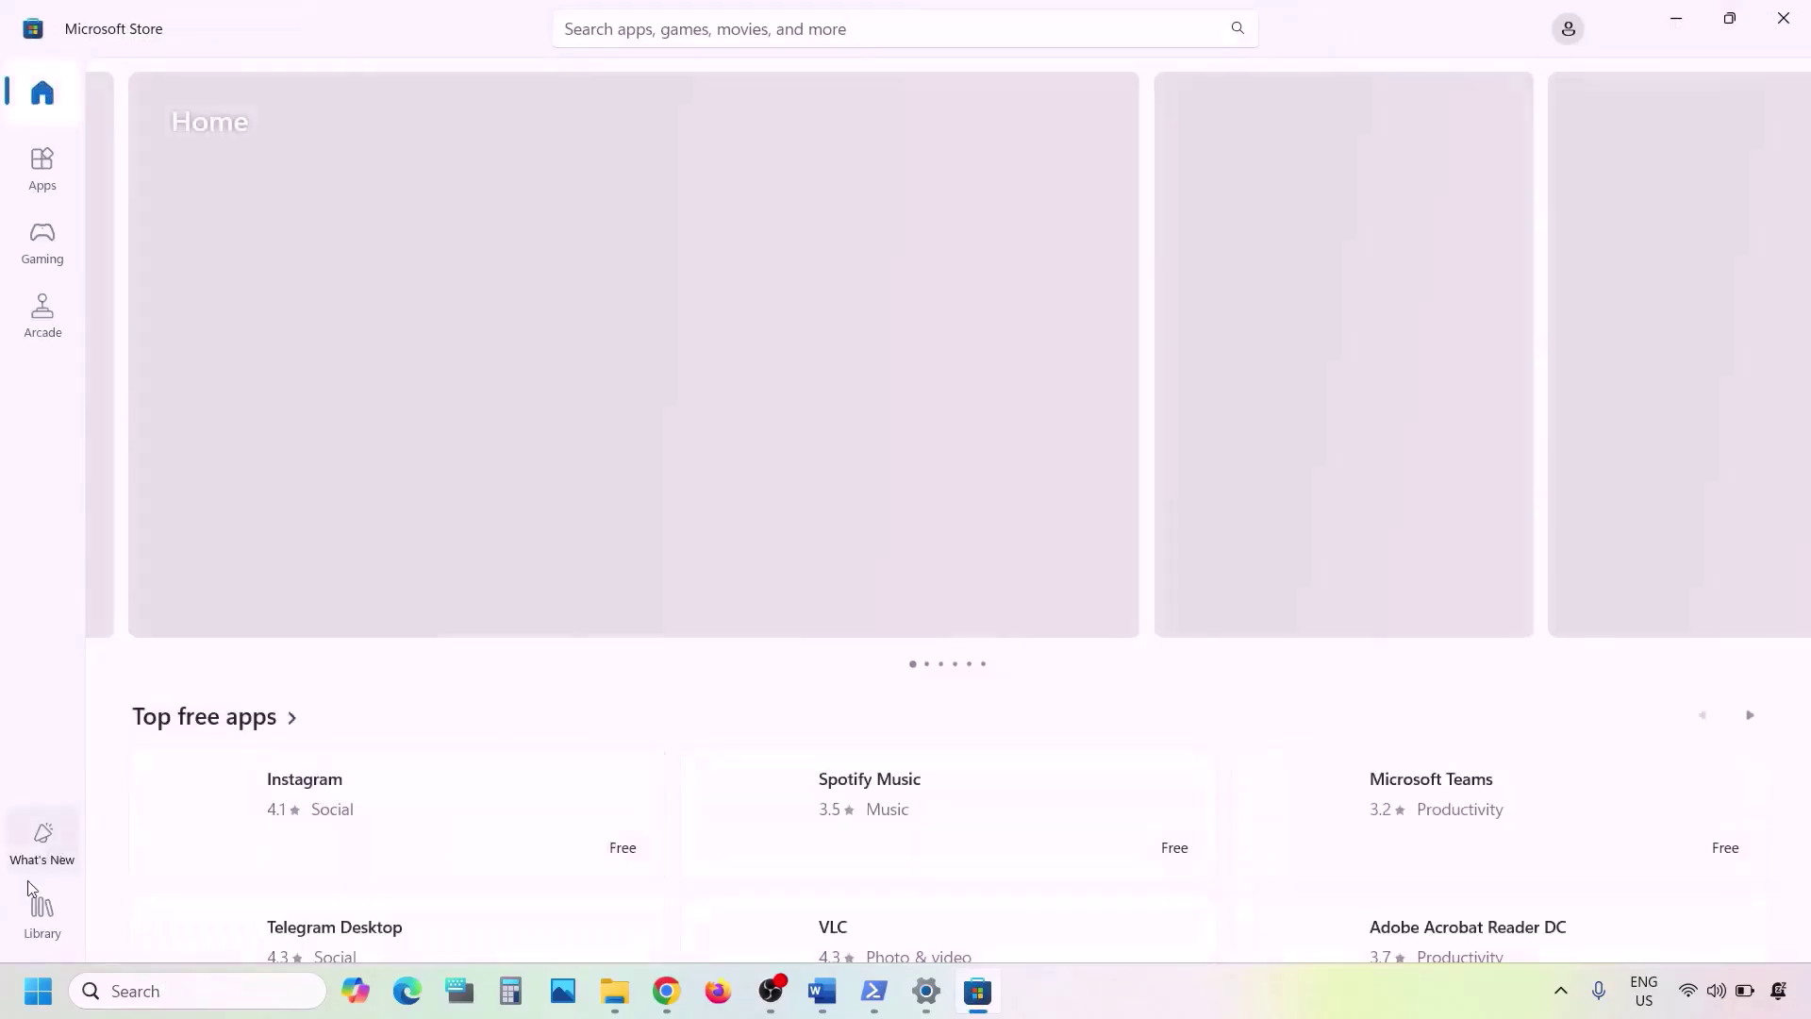
pyautogui.click(35, 935)
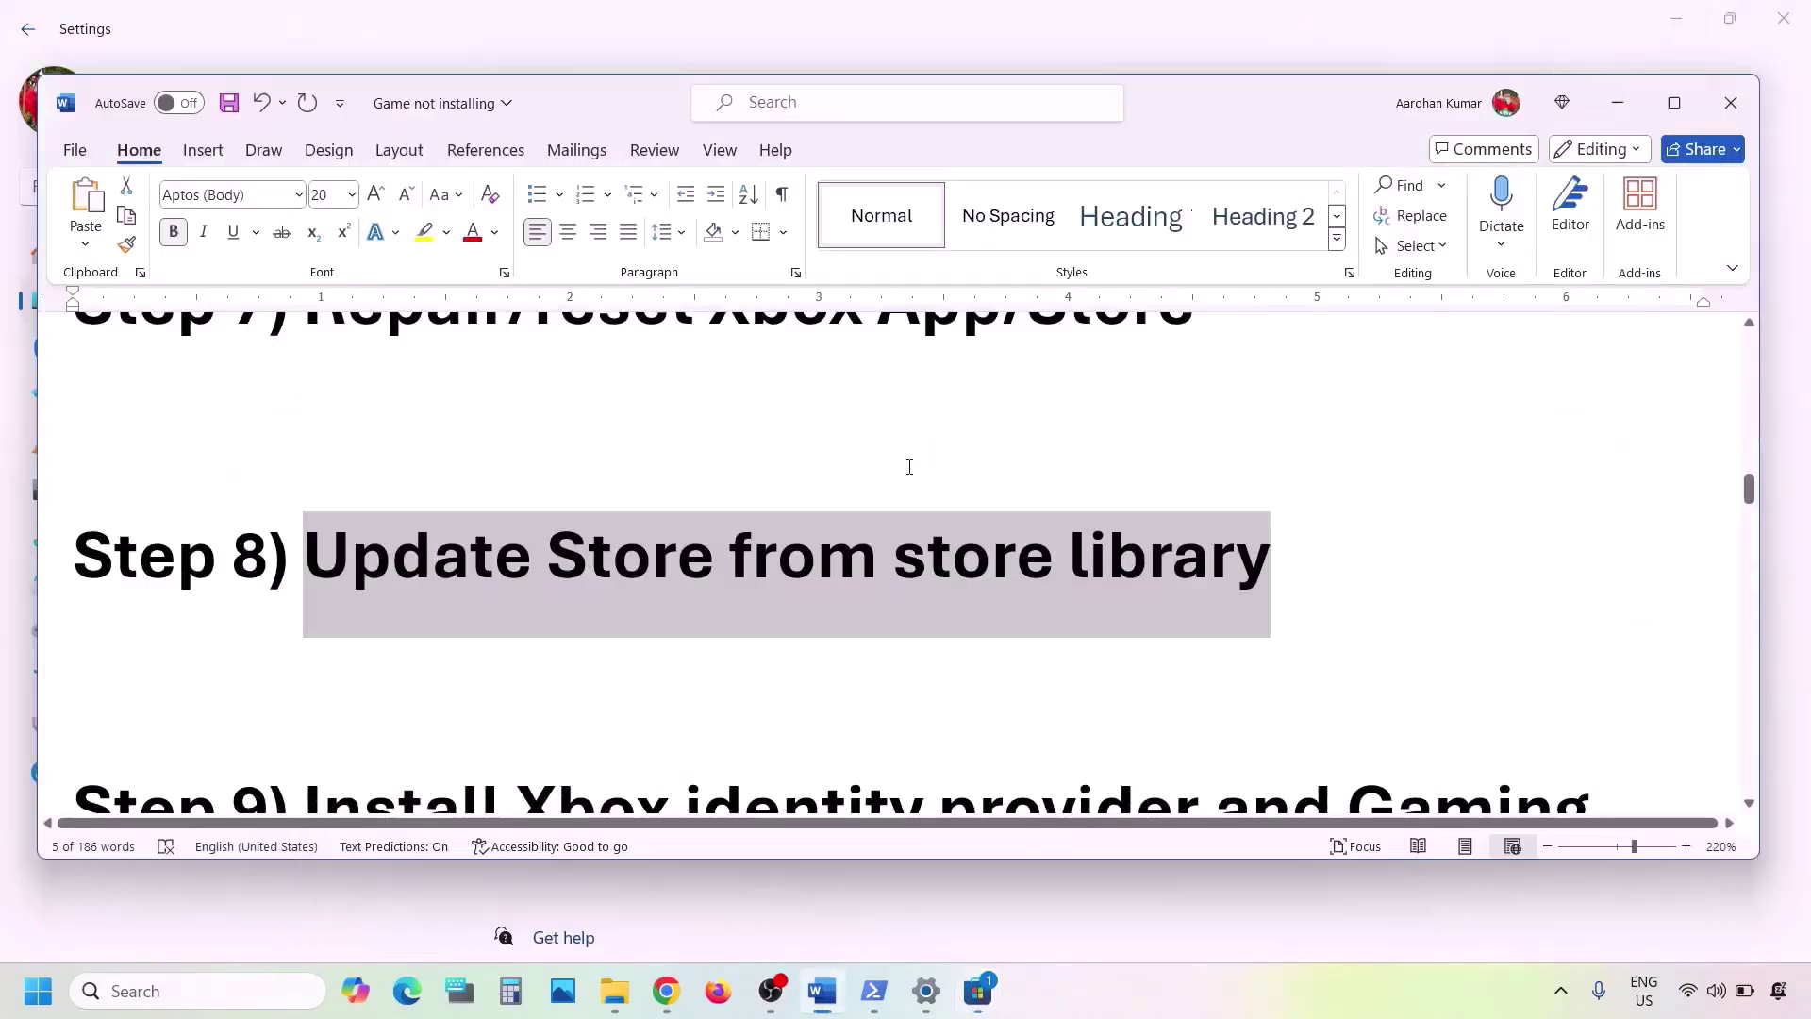
# - Select the Xbox Identity Provider link in the Word notes
pyautogui.scroll(-3, 828, 584)
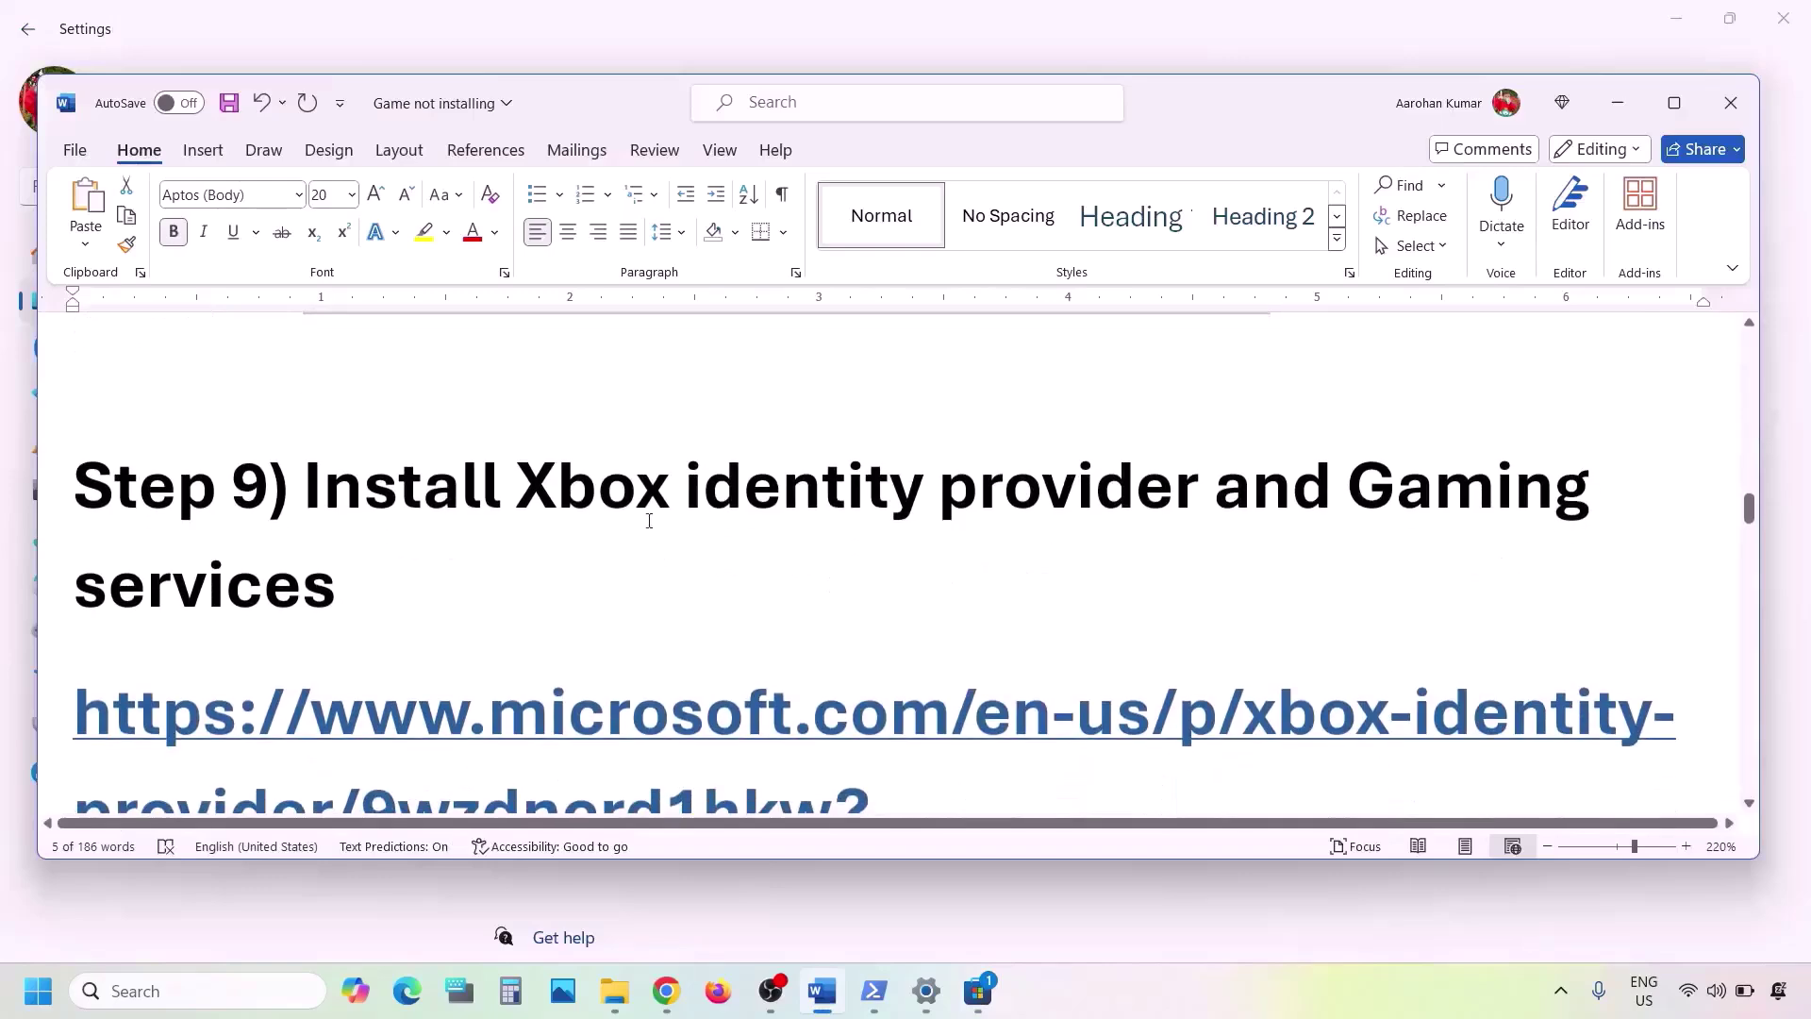
pyautogui.moveTo(332, 497); pyautogui.dragTo(950, 578)
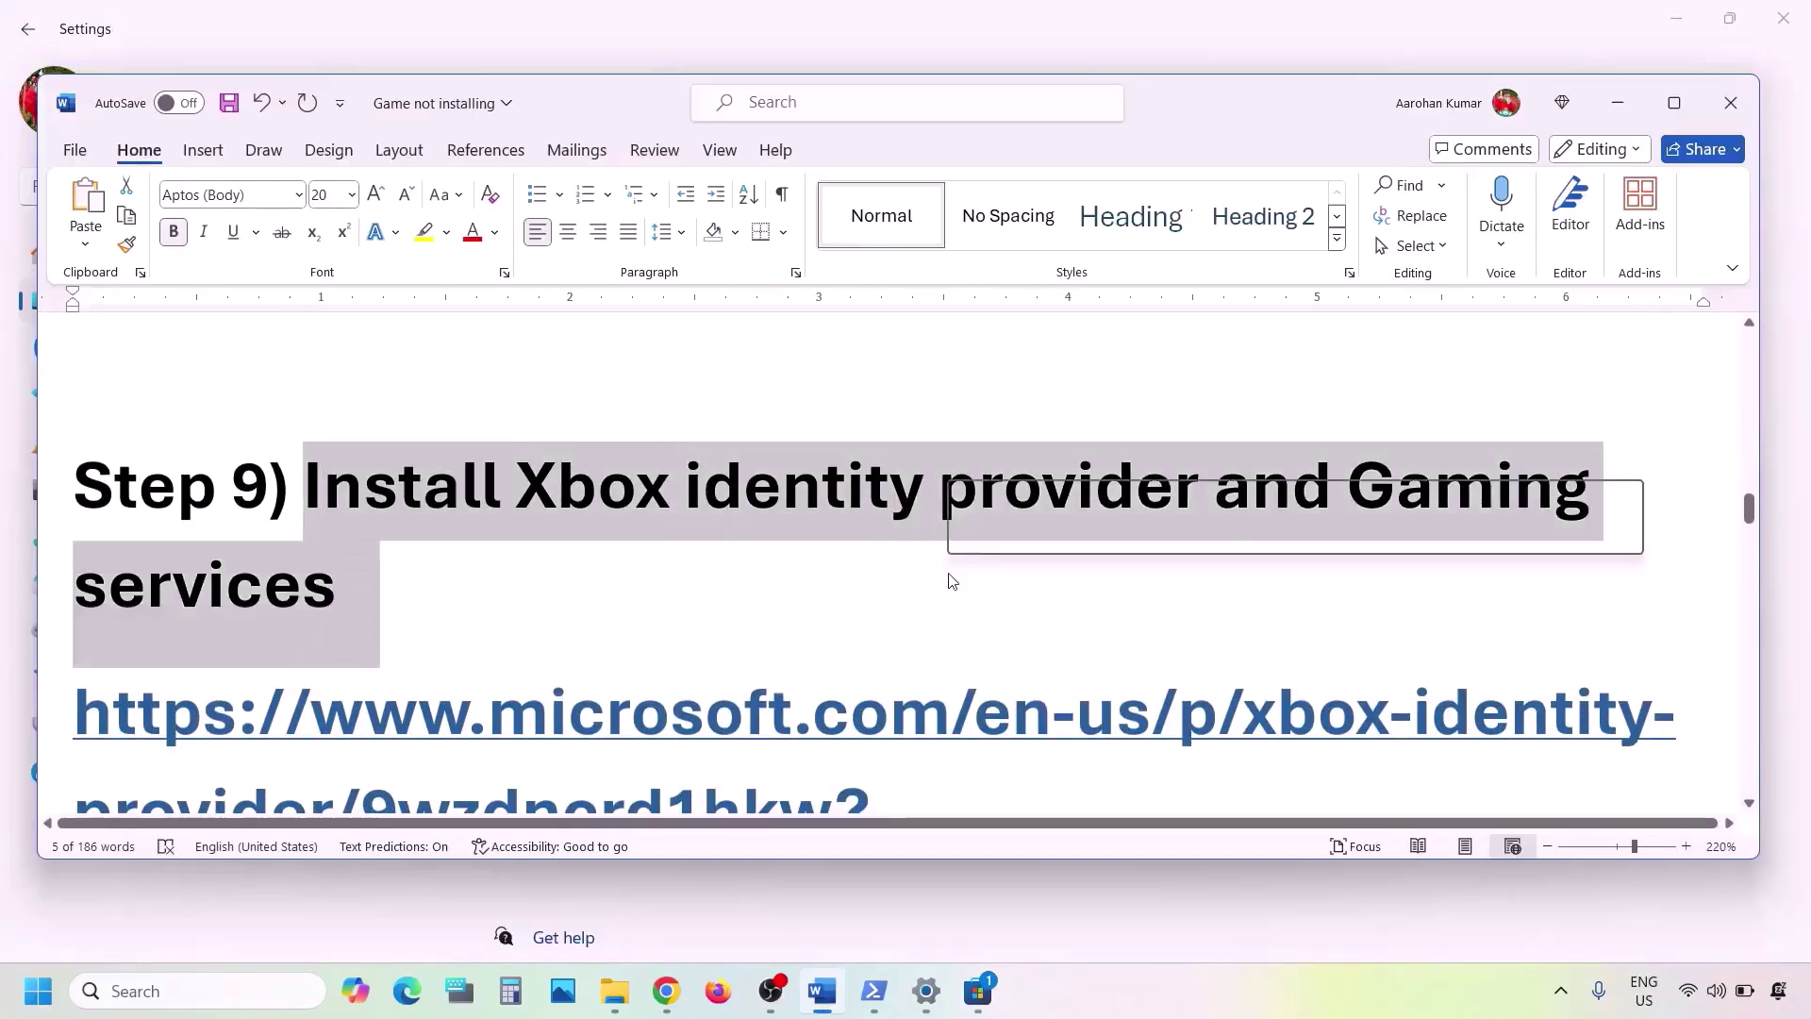
pyautogui.scroll(-2, 1022, 617)
pyautogui.scroll(-2, 1022, 617)
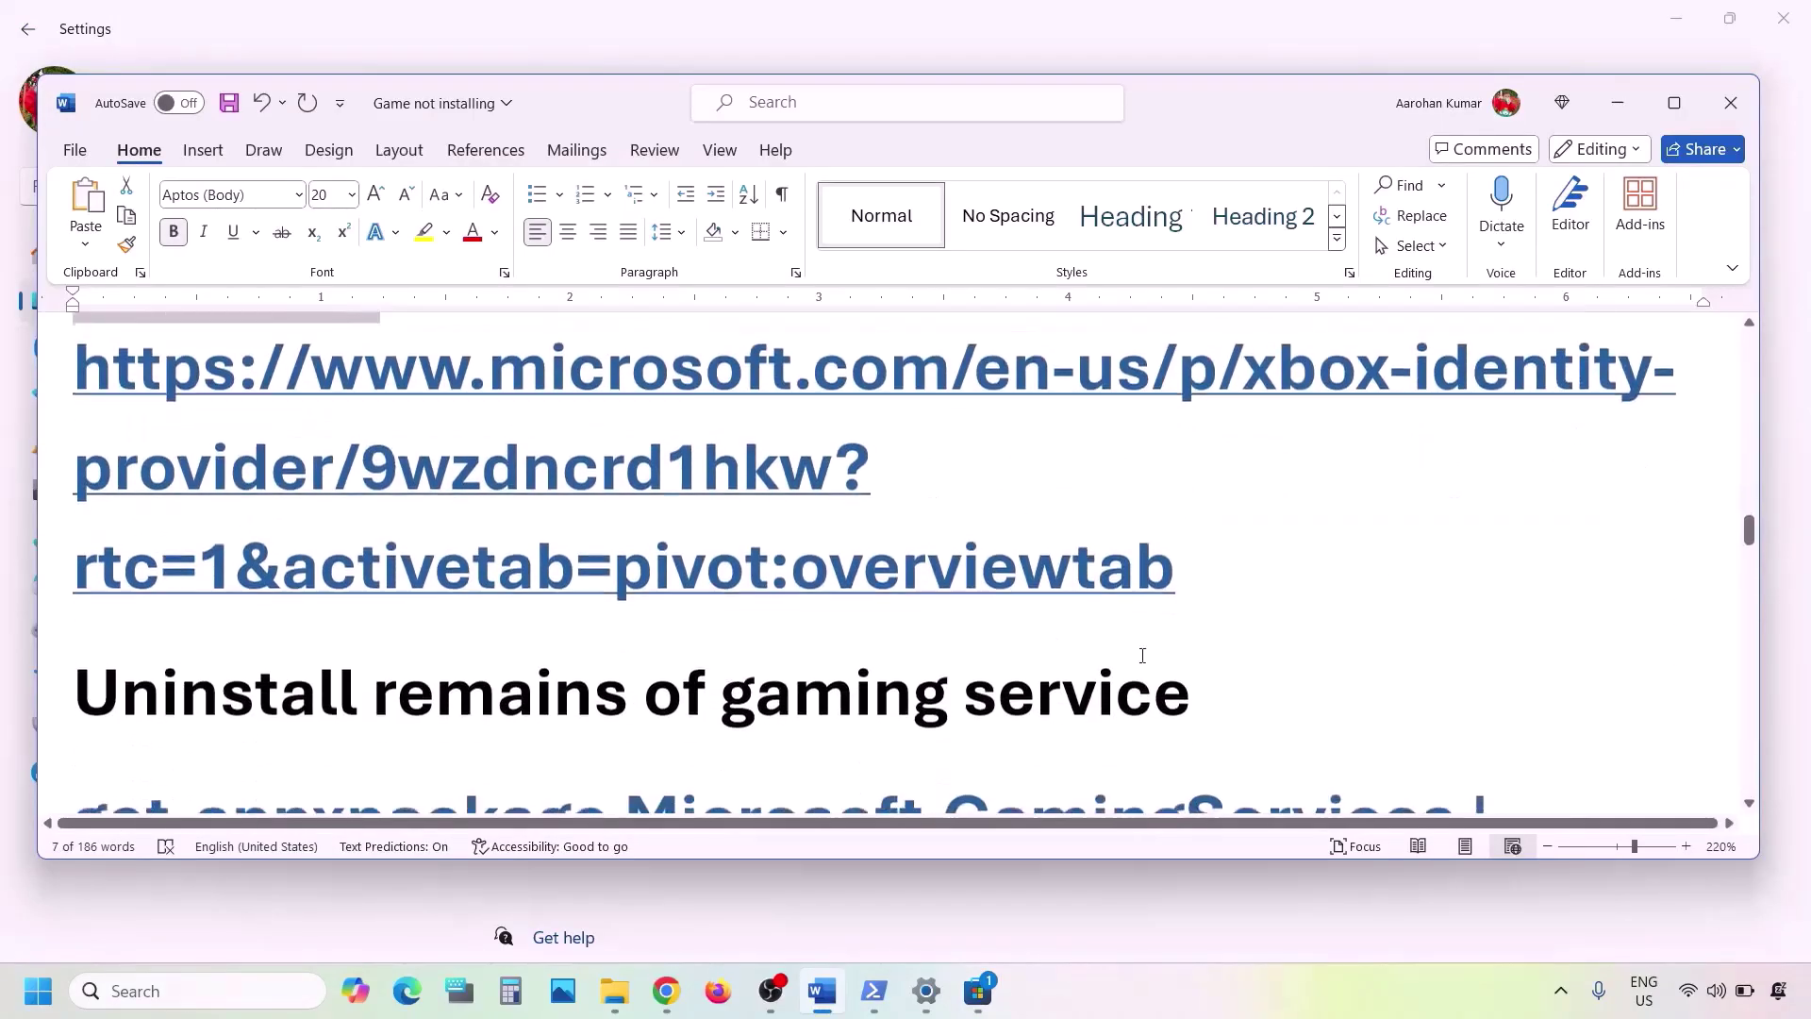
pyautogui.tripleClick(131, 401)
pyautogui.hotkey('ctrl', 'c')
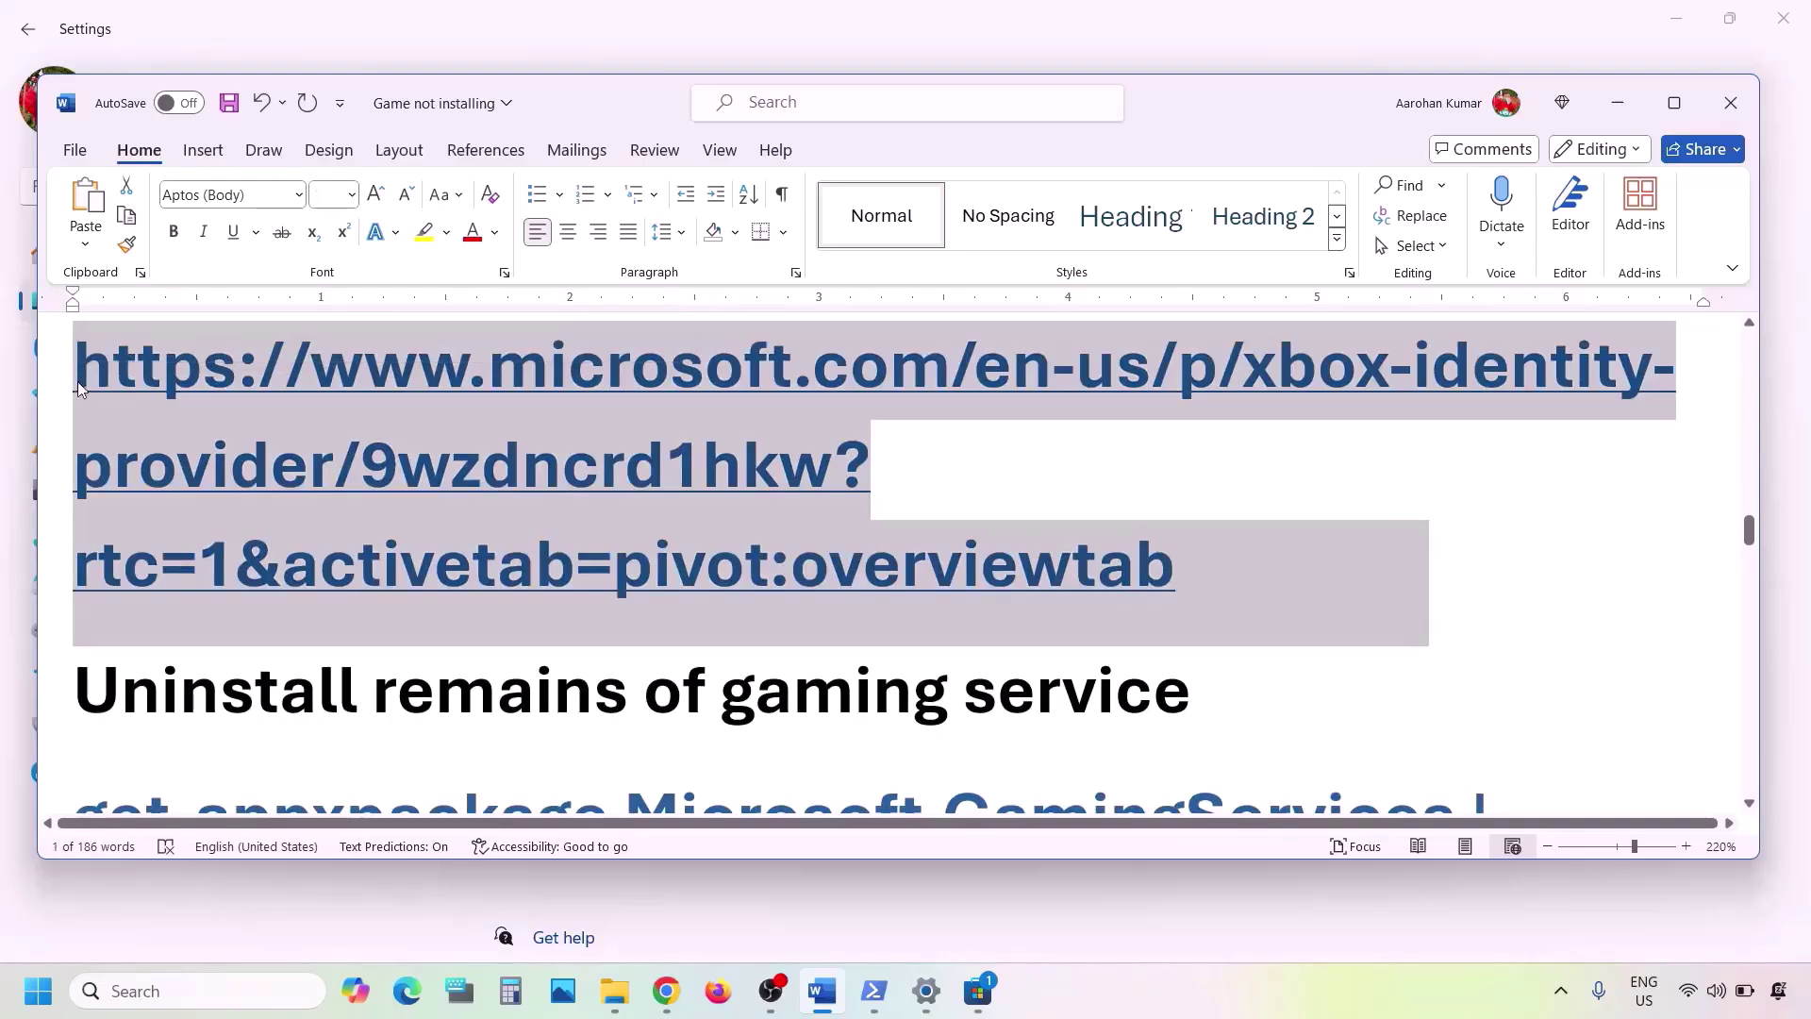
# - Load the Xbox Identity Provider link in a new Chrome tab, hand it to Microsoft Store, then return to Word
pyautogui.click(663, 992)
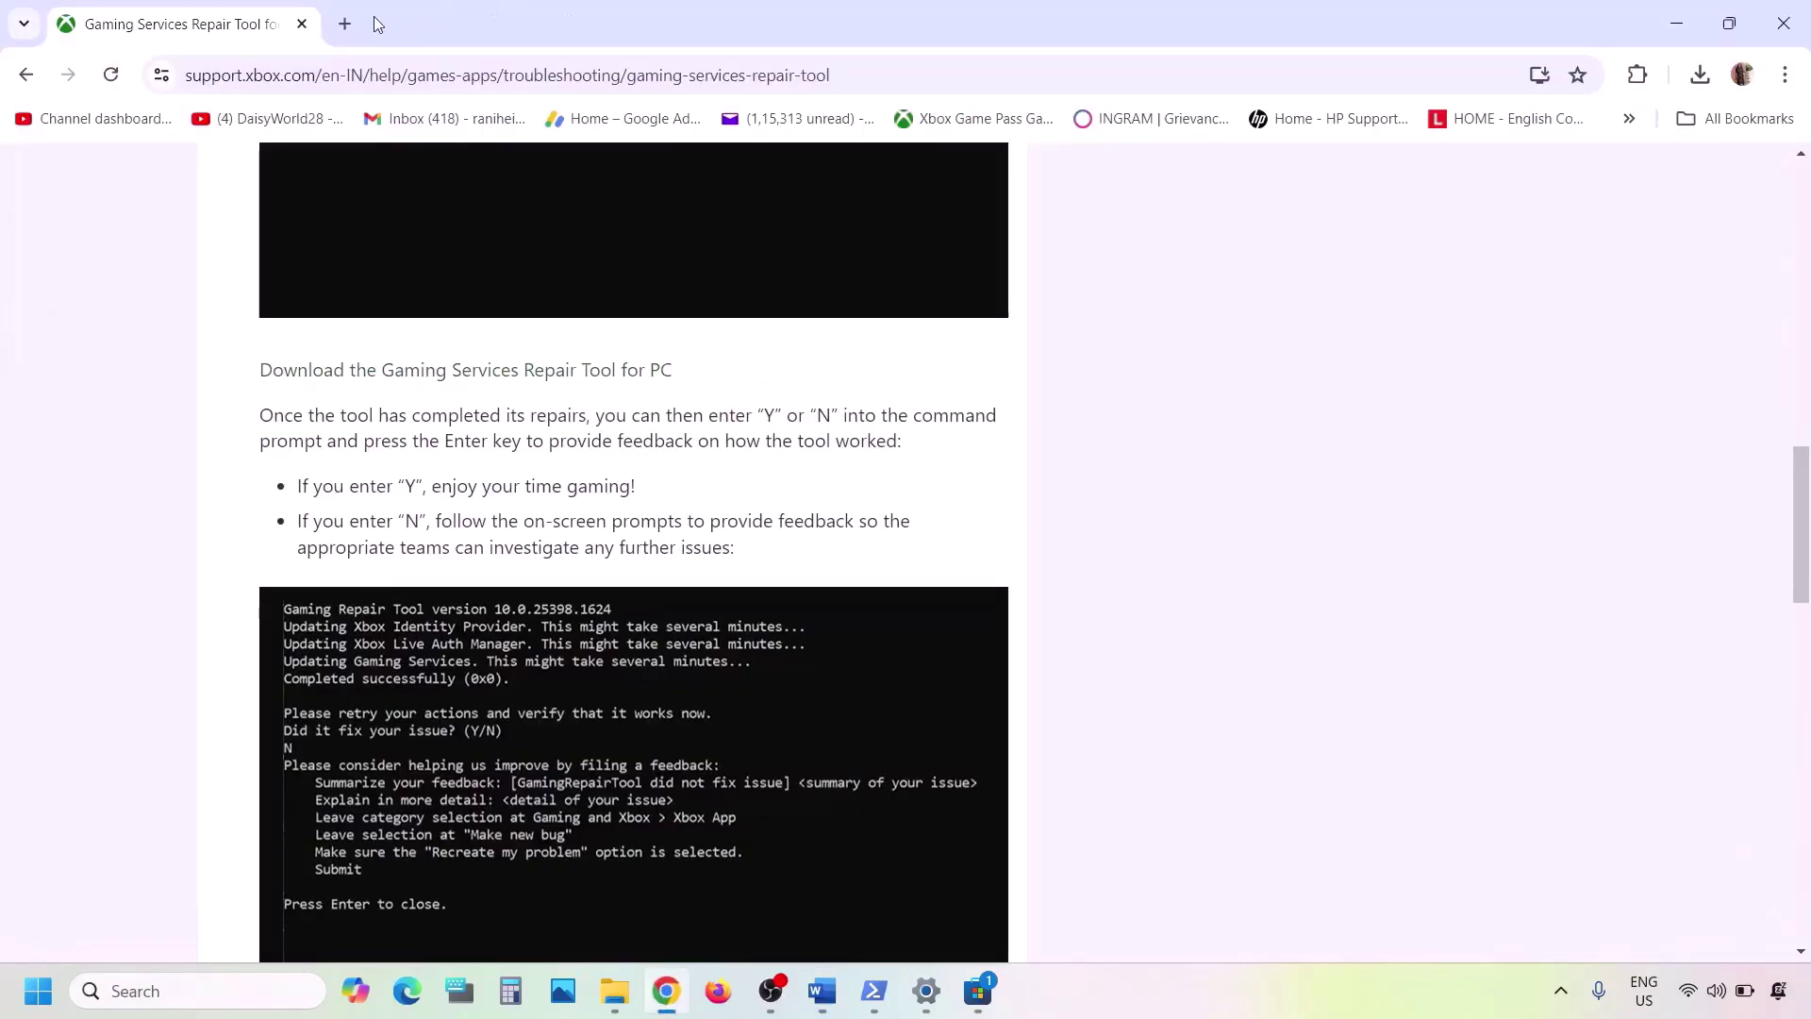
pyautogui.click(343, 23)
pyautogui.hotkey('ctrl', 'v')
pyautogui.press('Return')
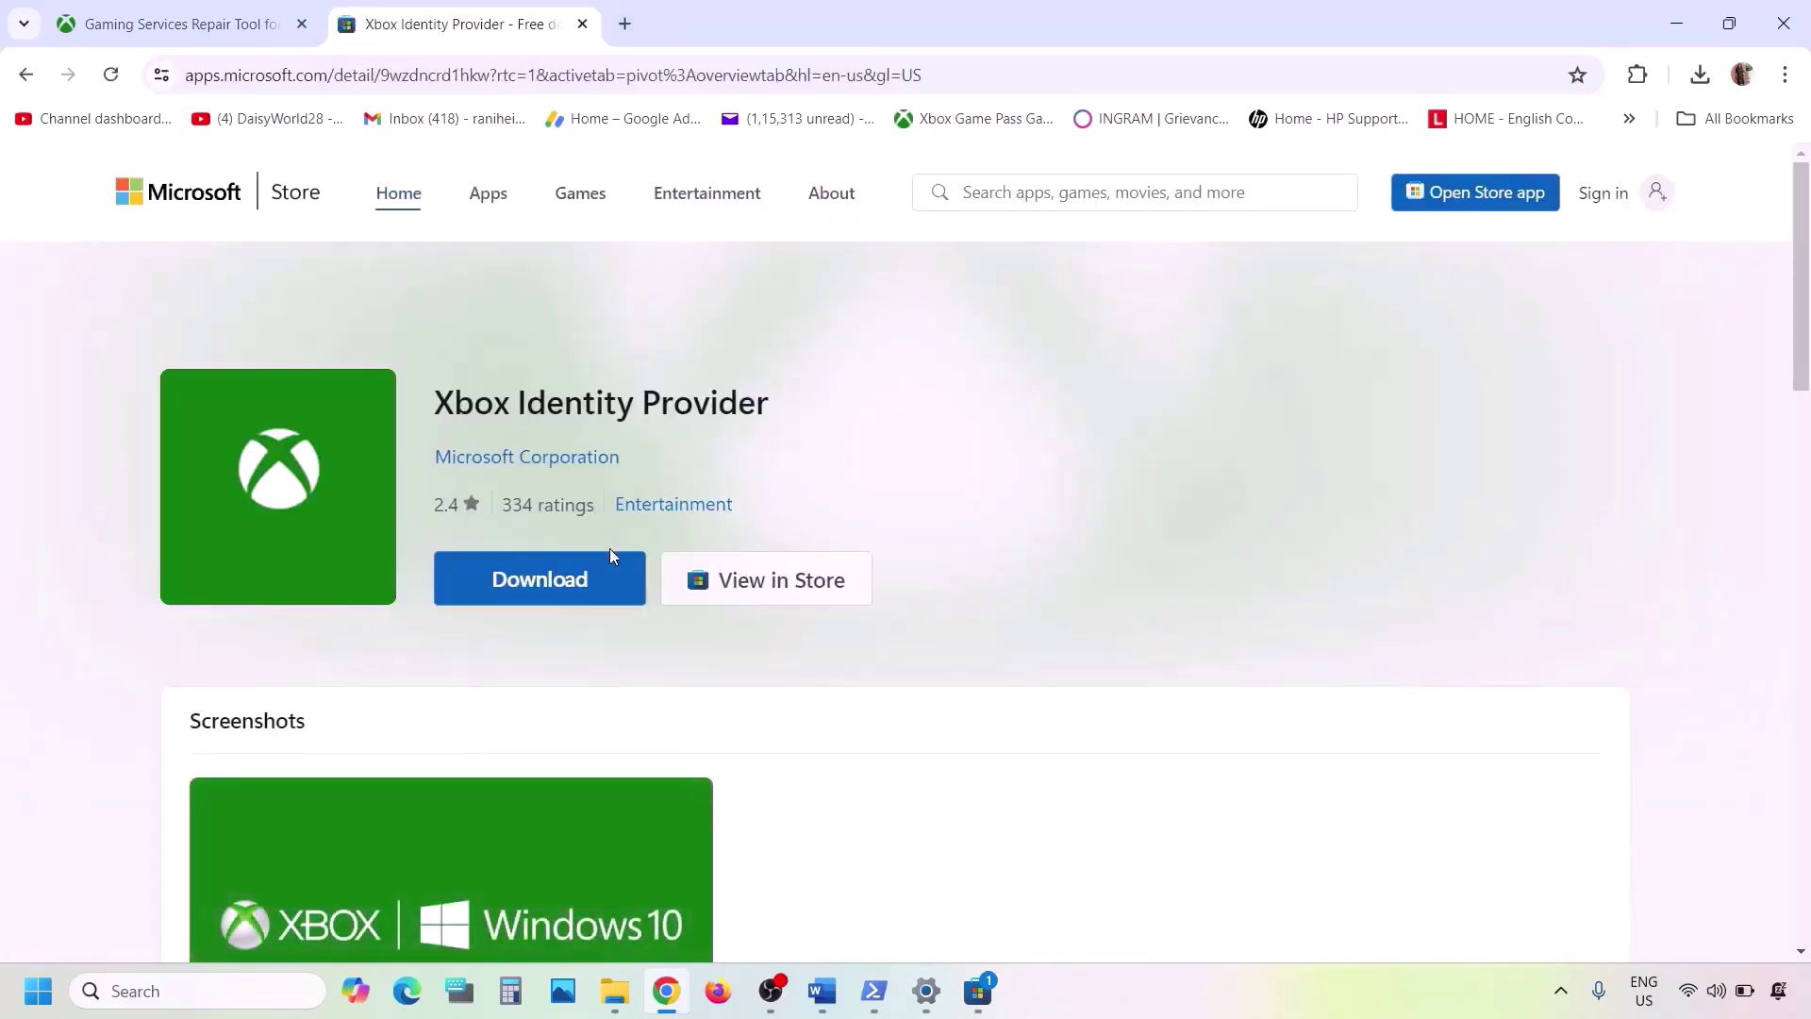
pyautogui.click(558, 586)
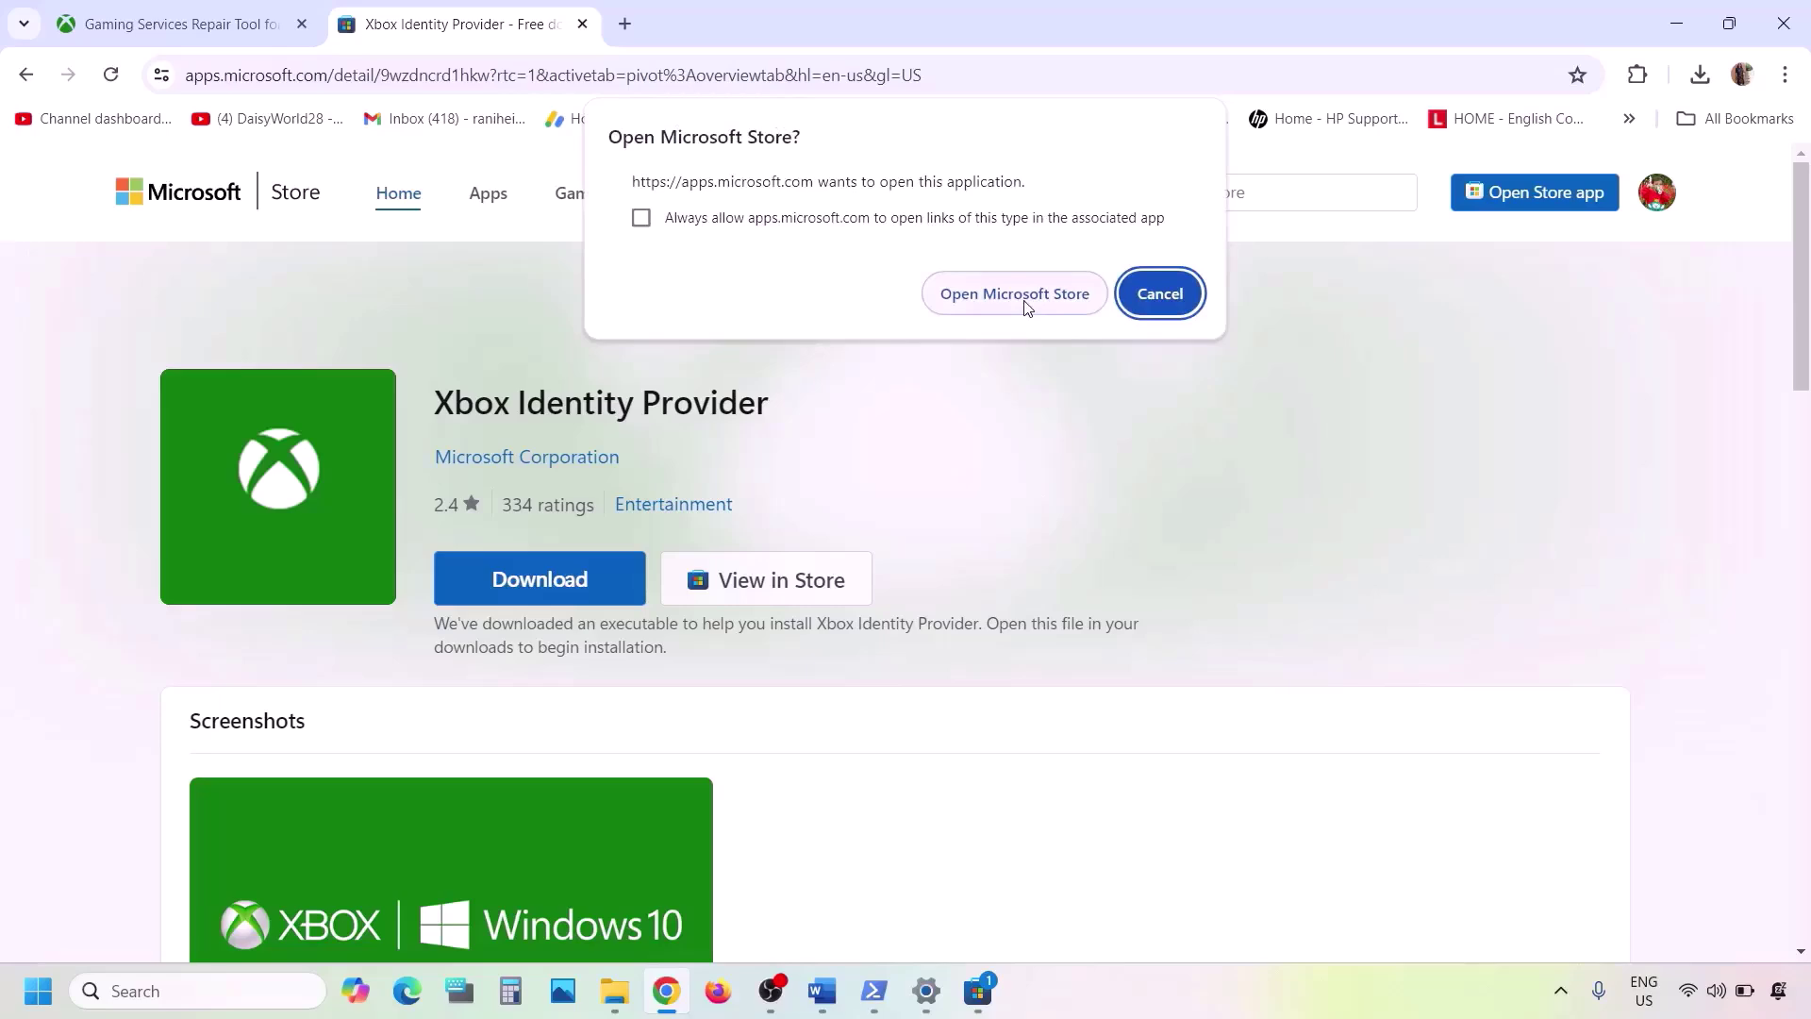
pyautogui.click(1025, 302)
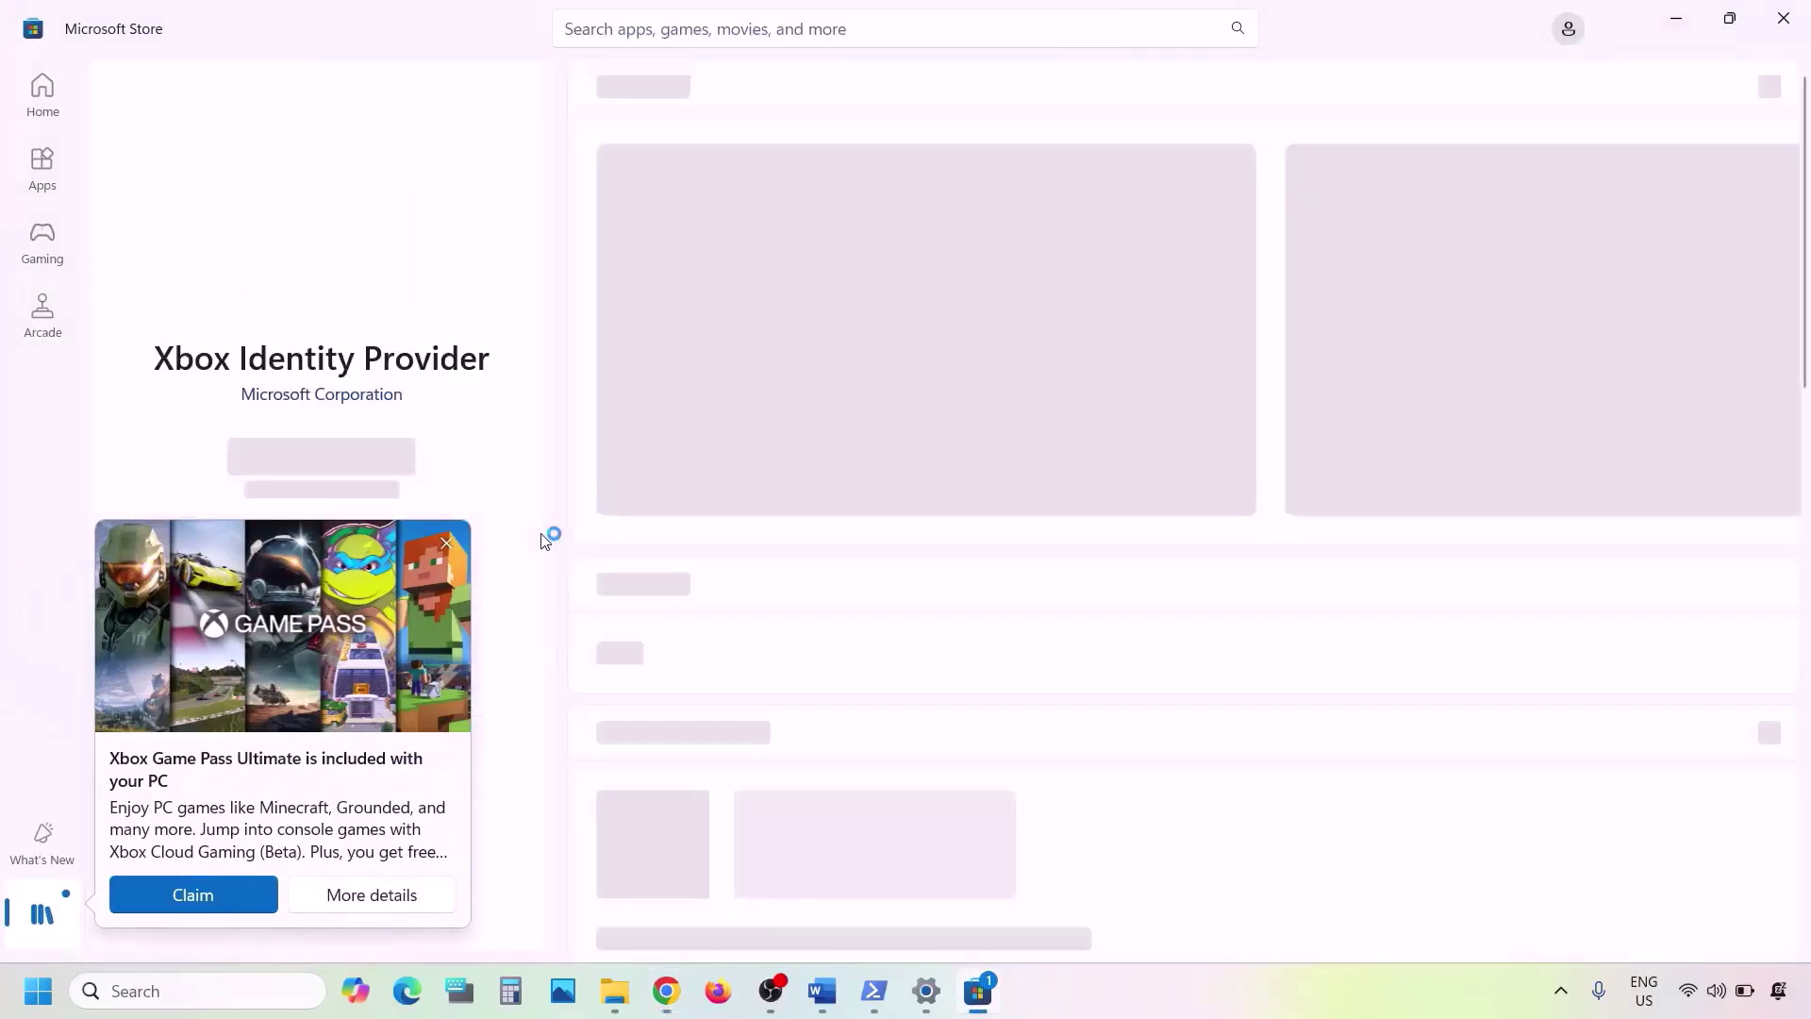
pyautogui.click(446, 547)
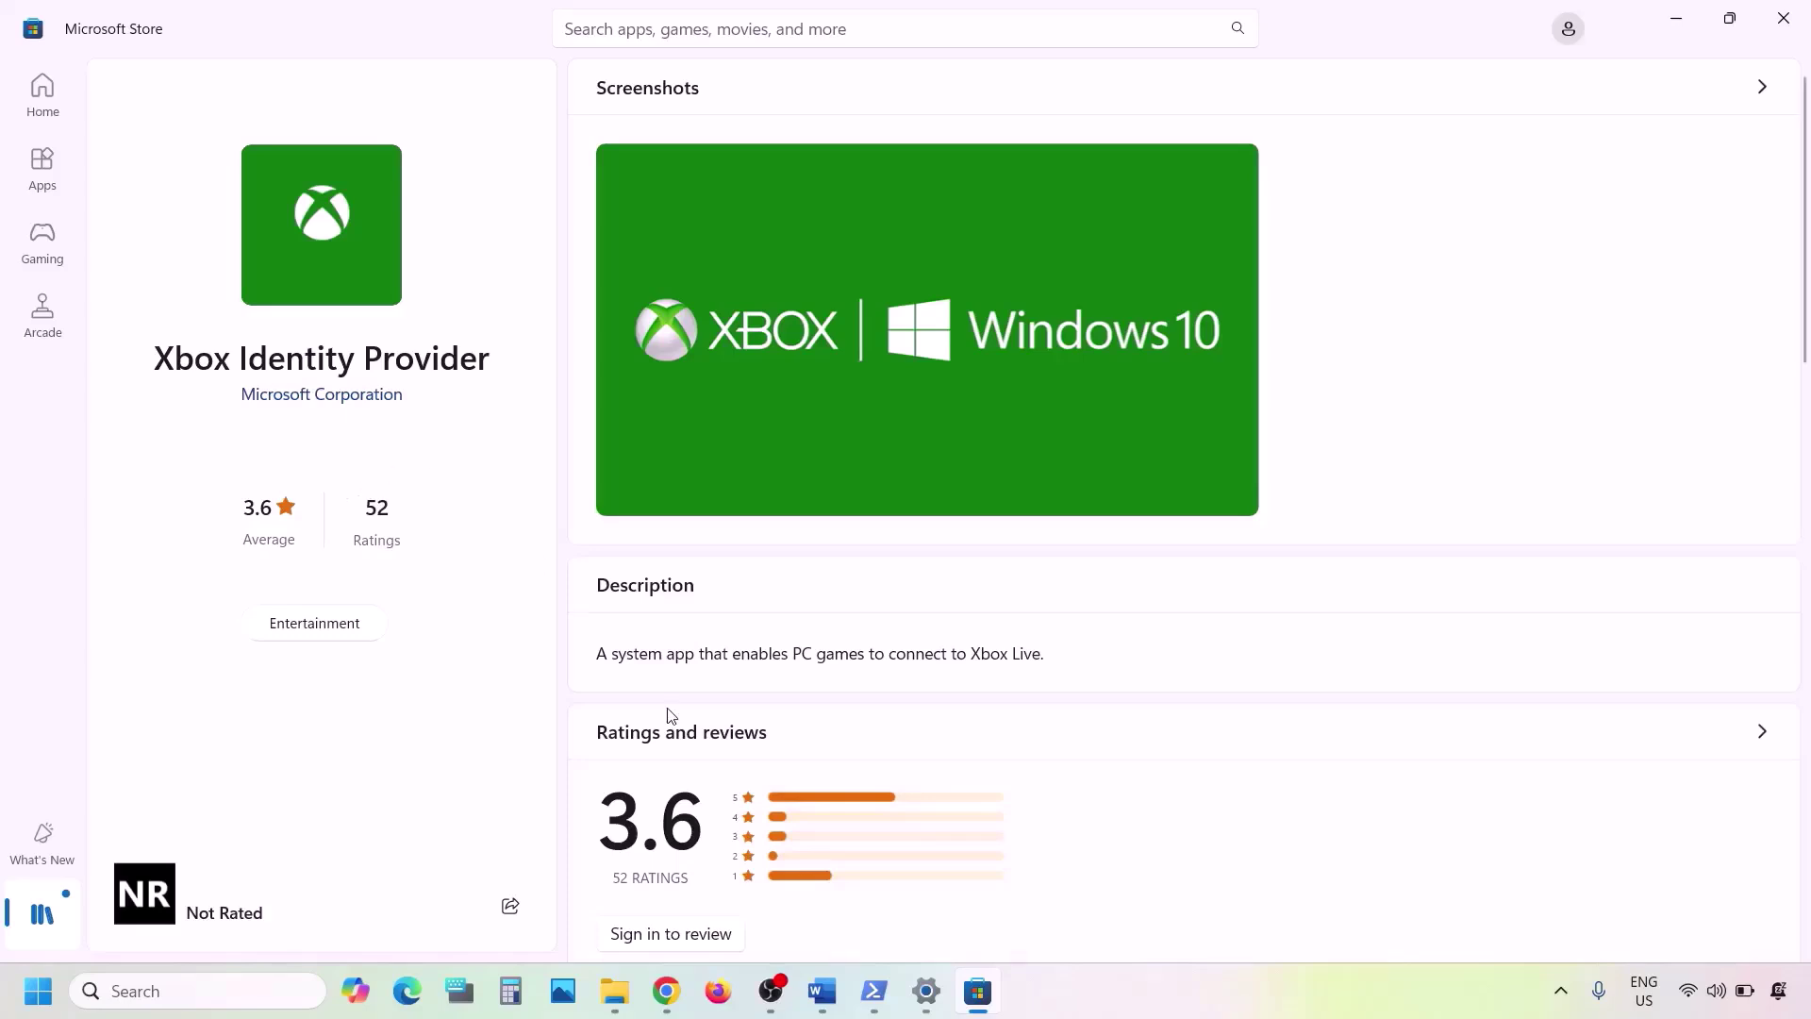
pyautogui.click(822, 990)
pyautogui.scroll(-3, 681, 592)
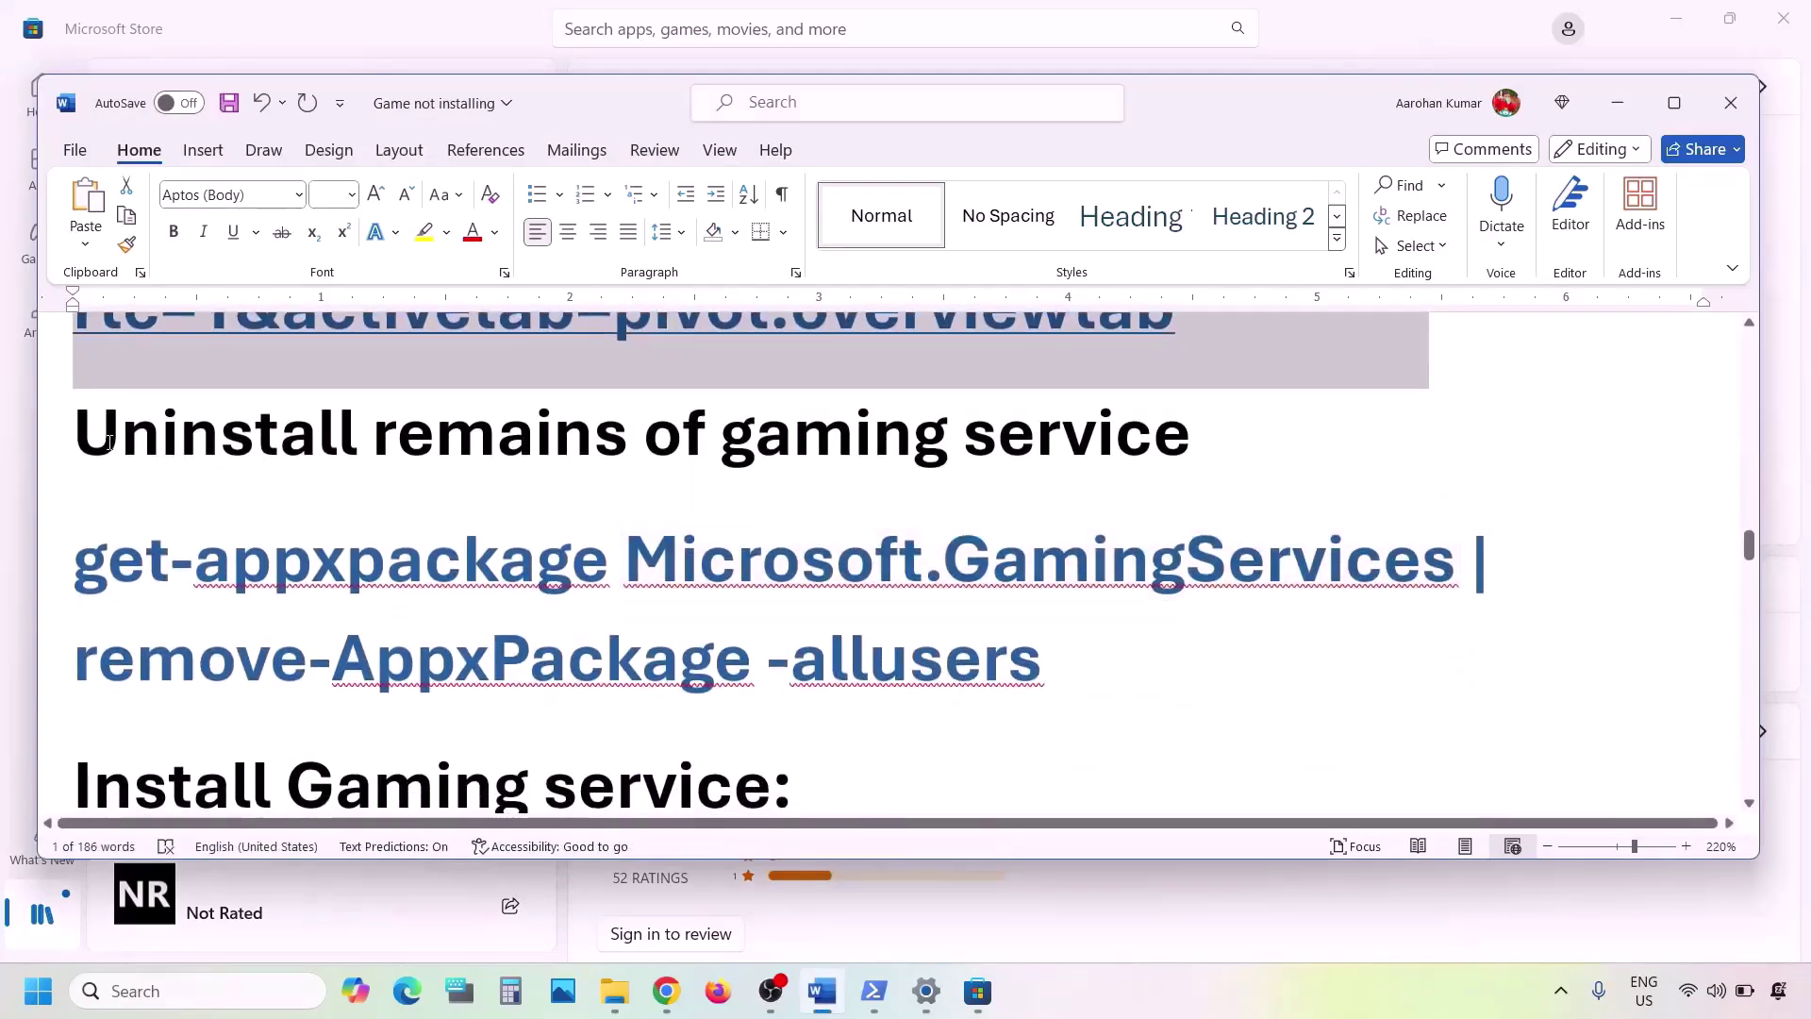
# - Copy the get-appxpackage Gaming Services removal command from the Word notes
pyautogui.moveTo(113, 444); pyautogui.dragTo(1217, 444)
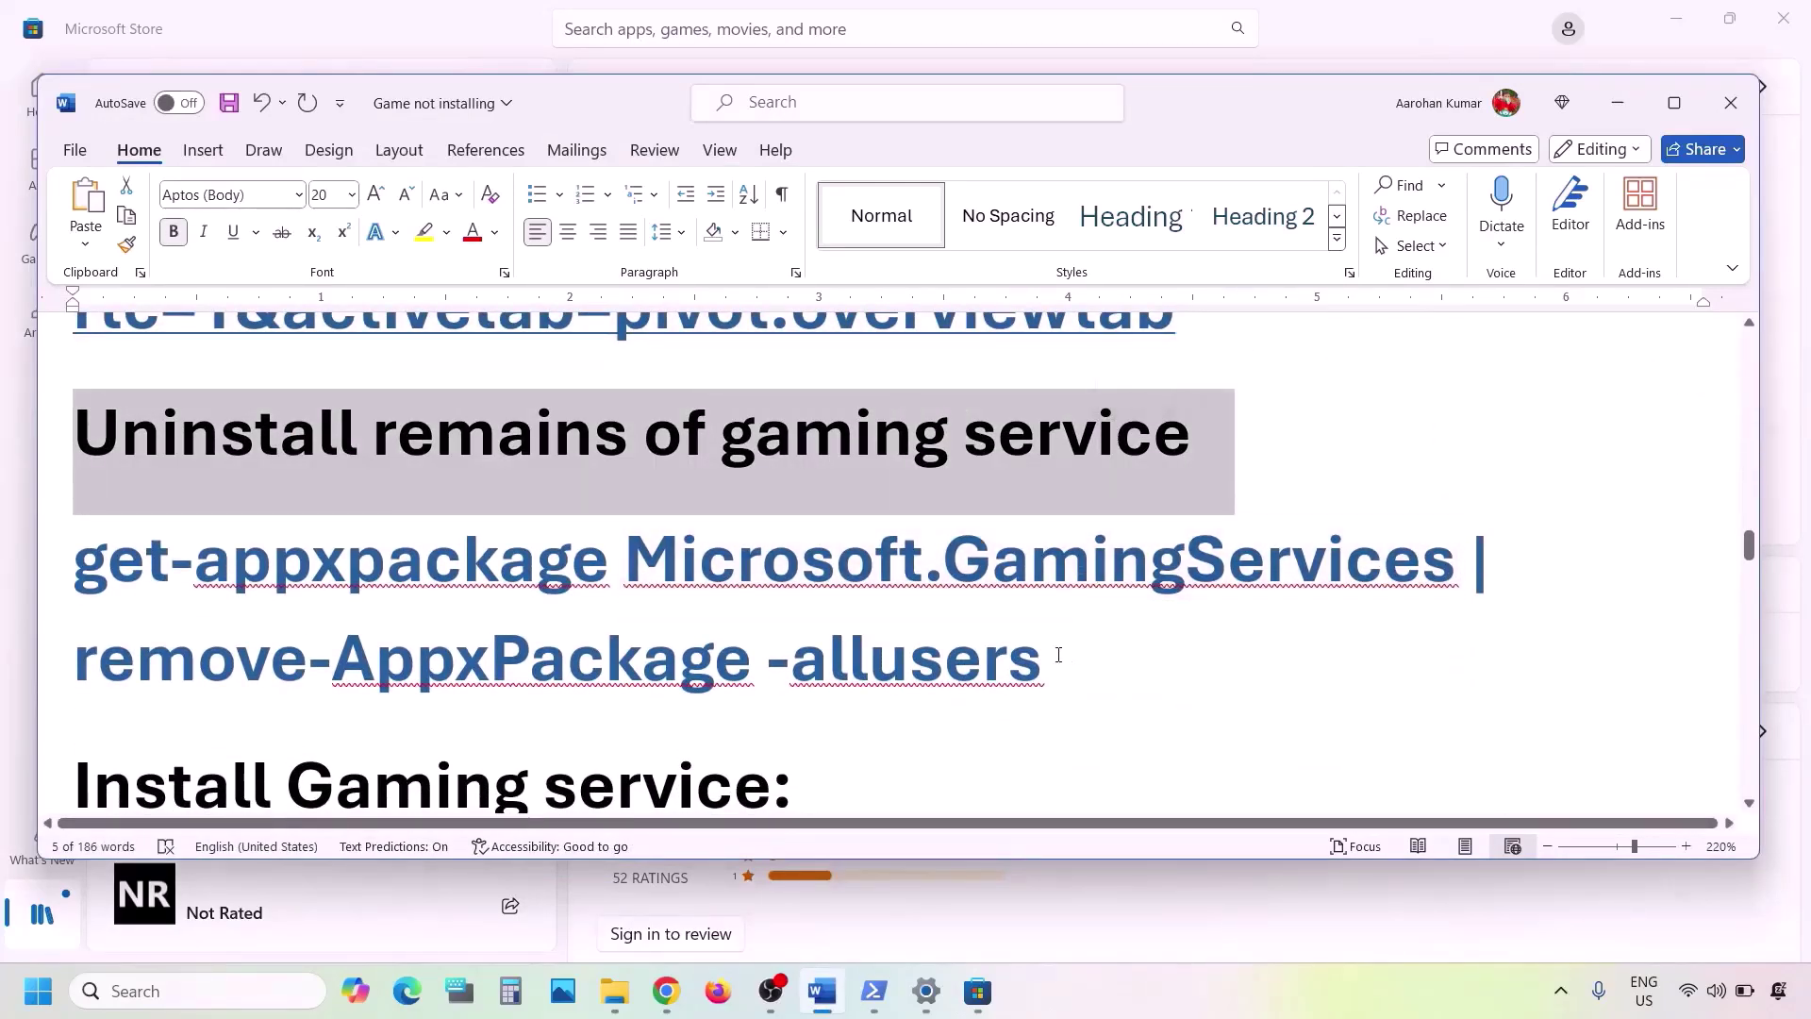
pyautogui.moveTo(1058, 655); pyautogui.dragTo(130, 584)
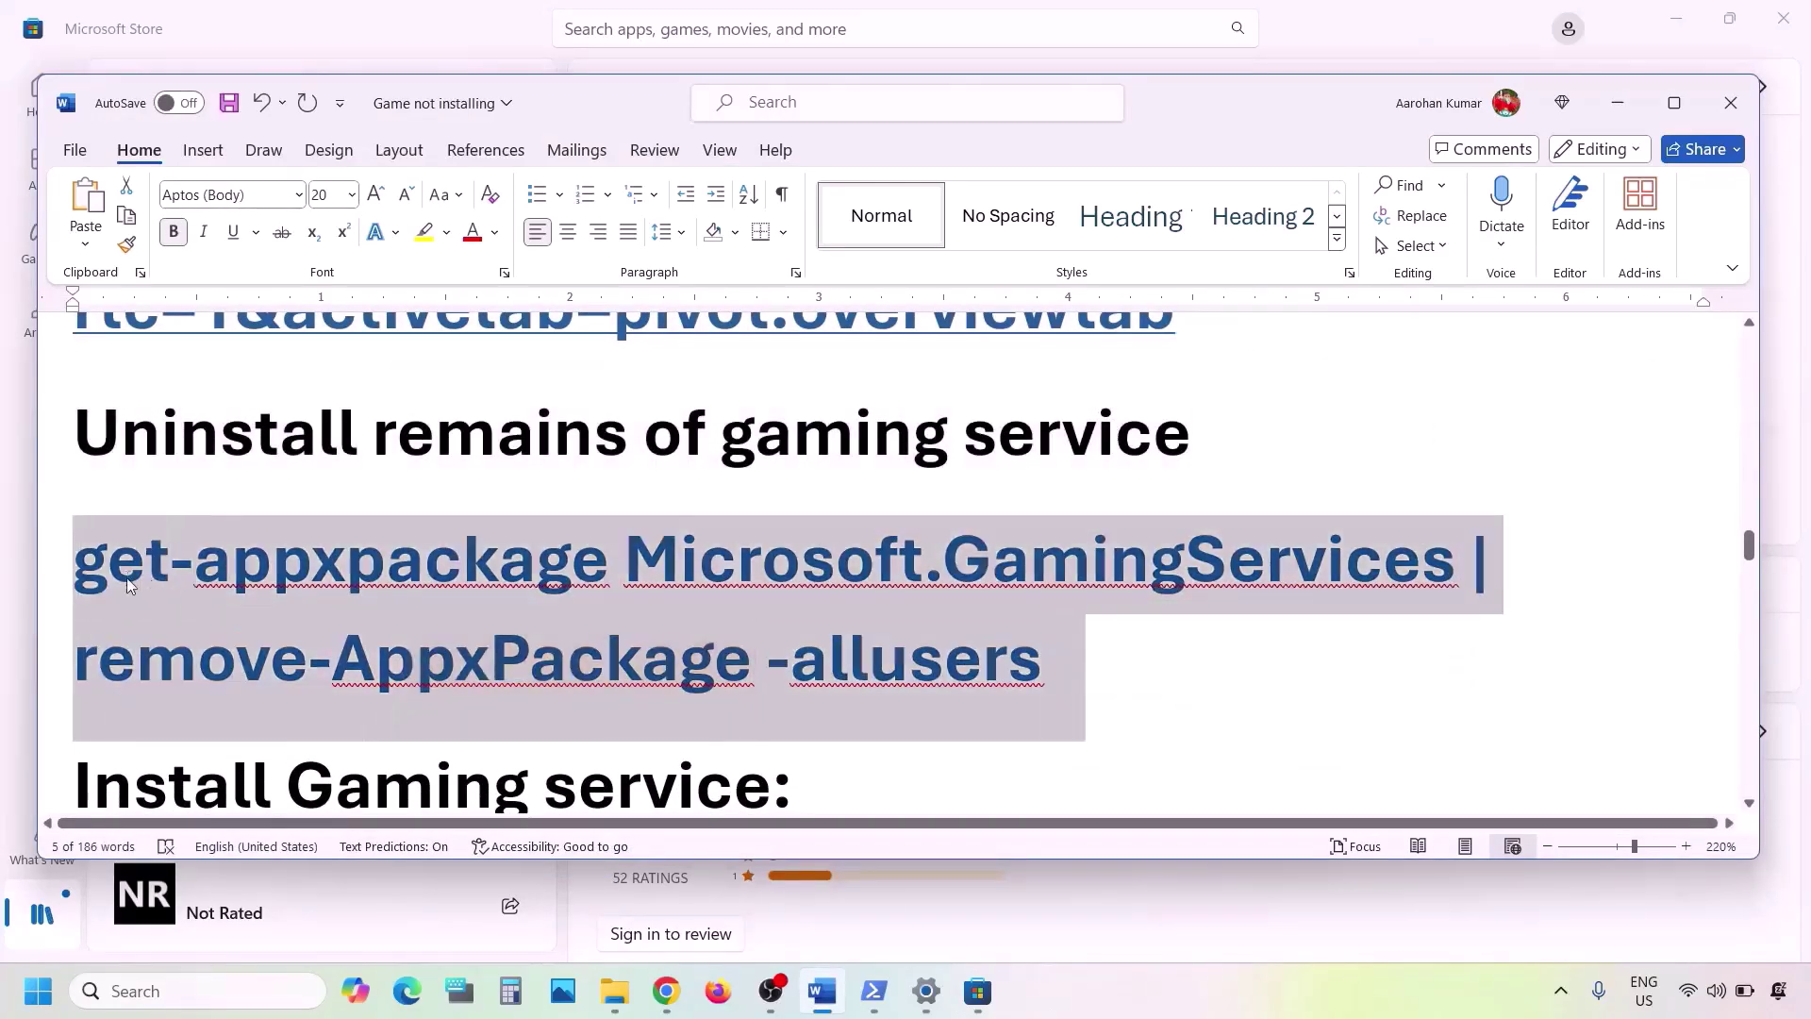
pyautogui.rightClick(313, 625)
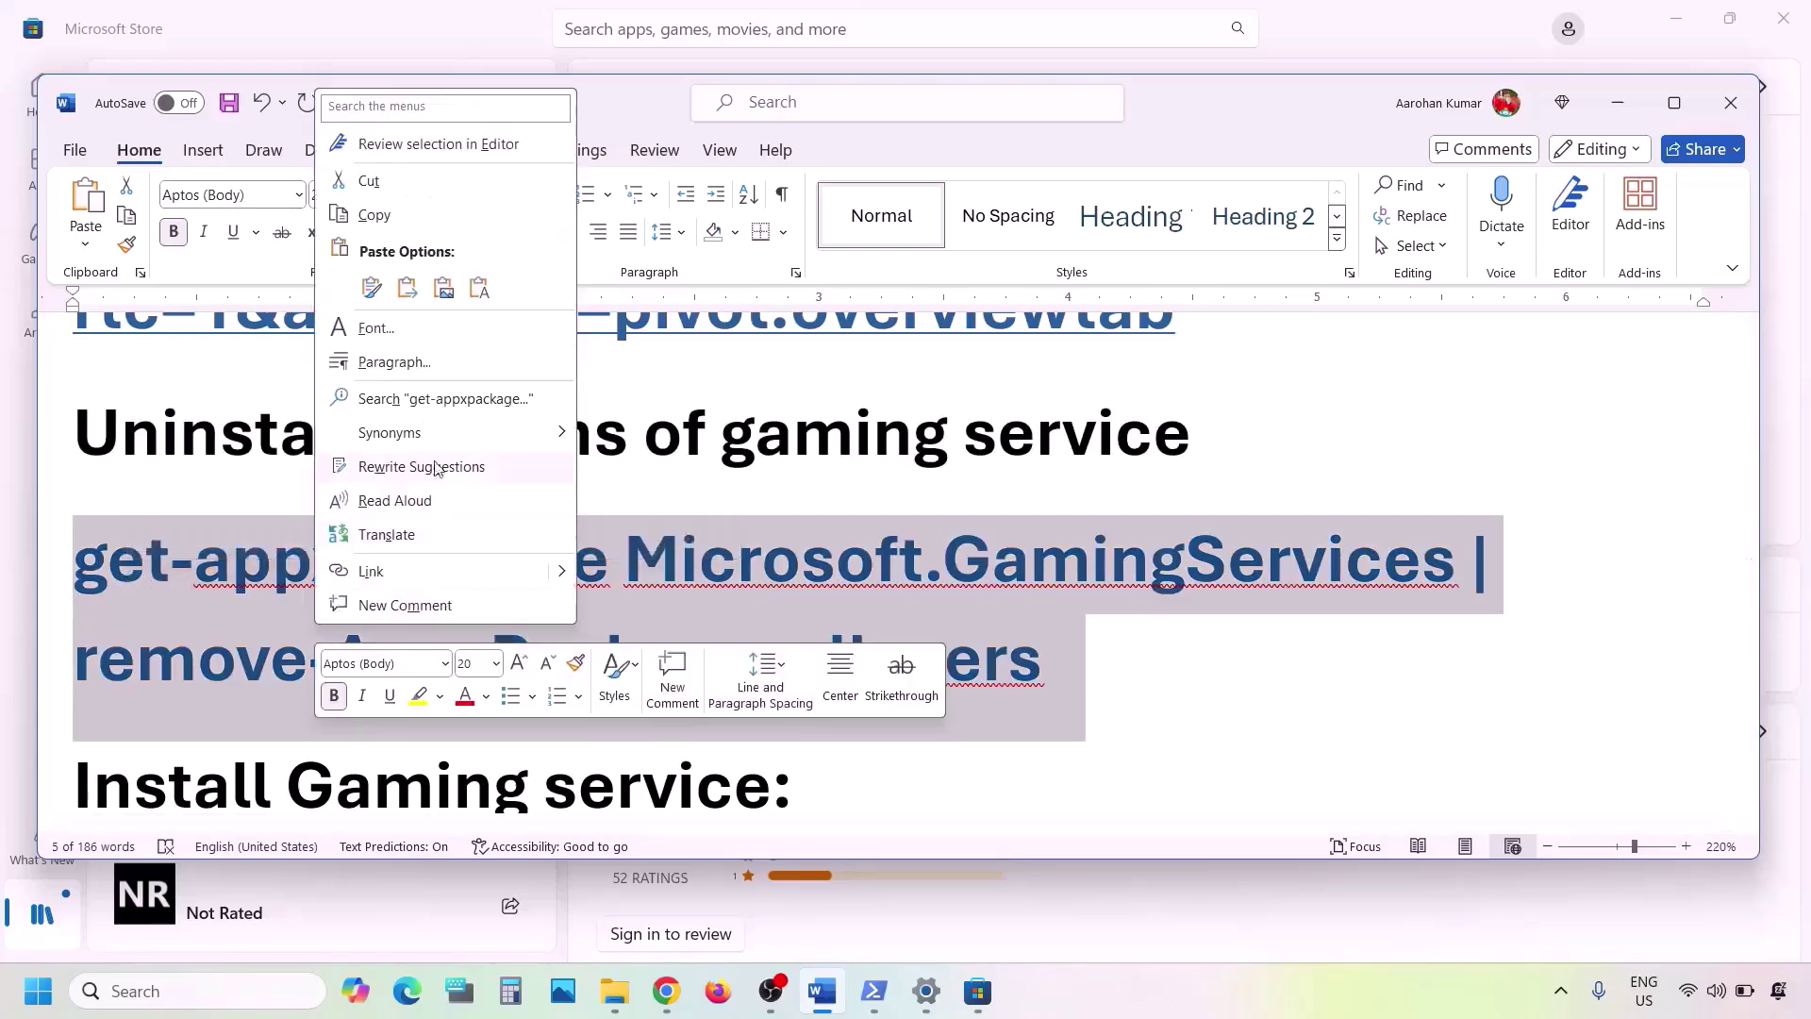
pyautogui.click(375, 215)
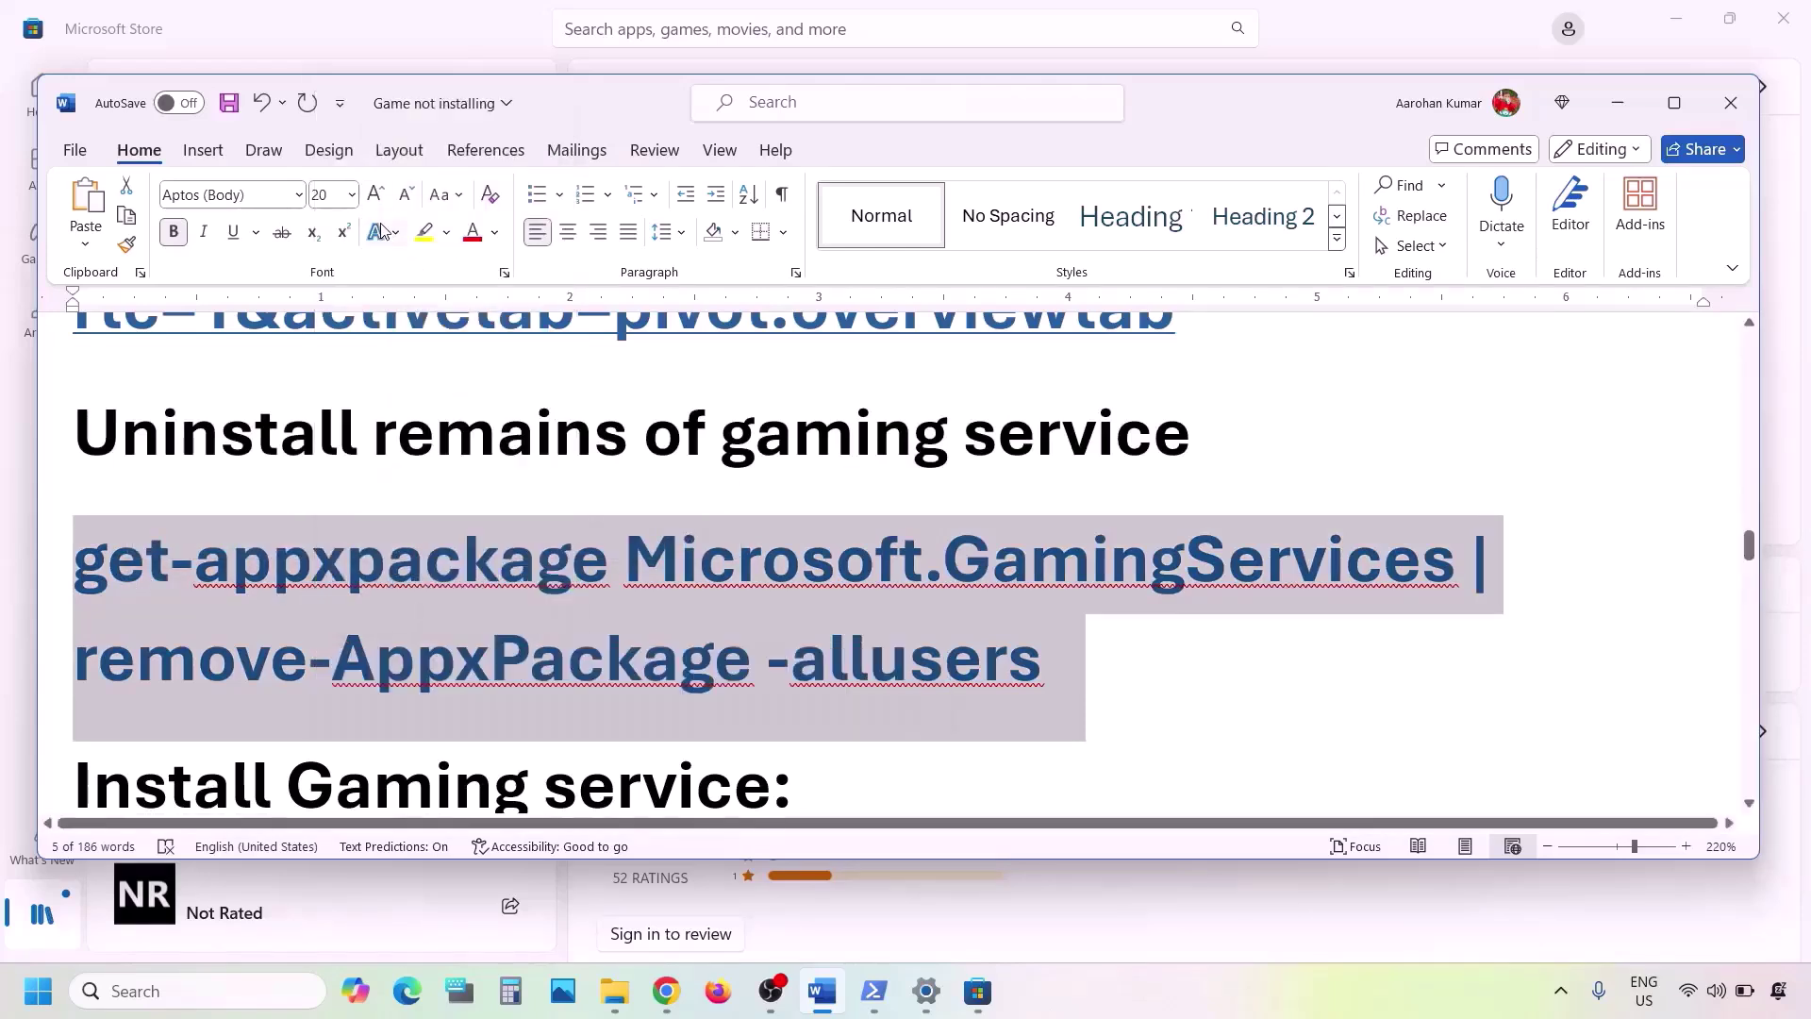
# - Run the Gaming Services removal command in an administrator Windows PowerShell
pyautogui.click(209, 987)
pyautogui.write('powershe')
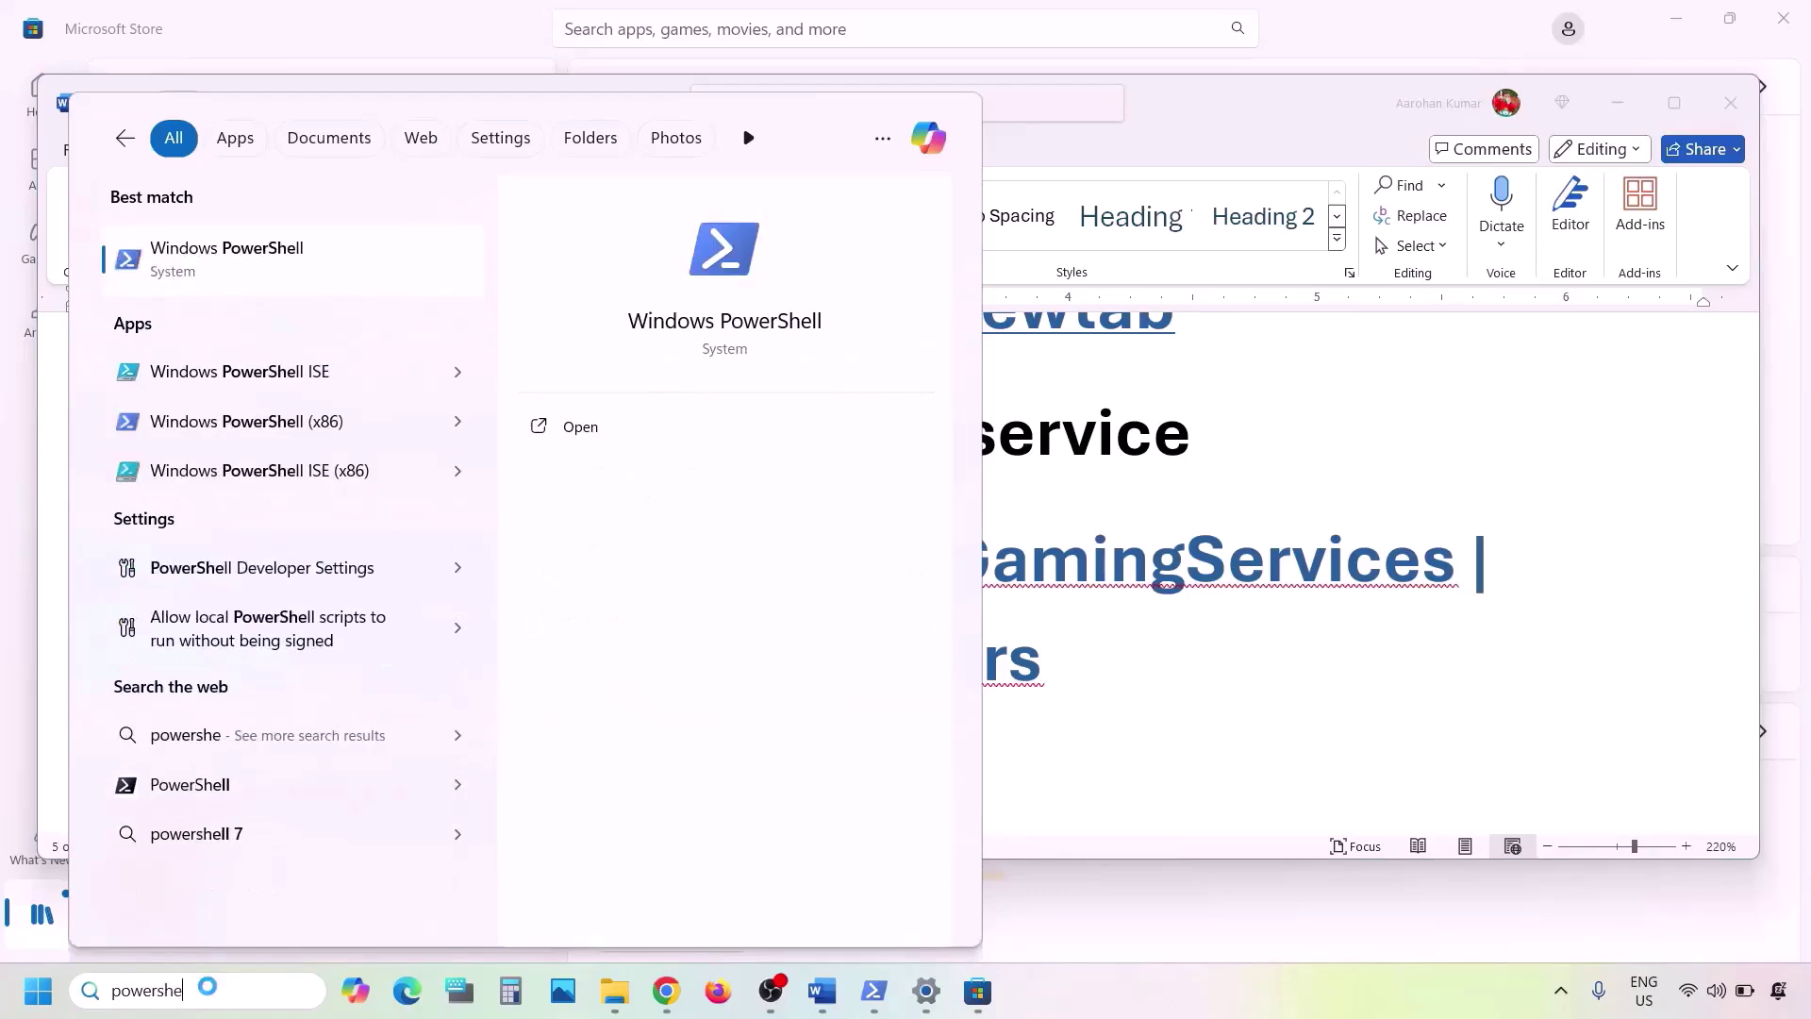
pyautogui.write('ll')
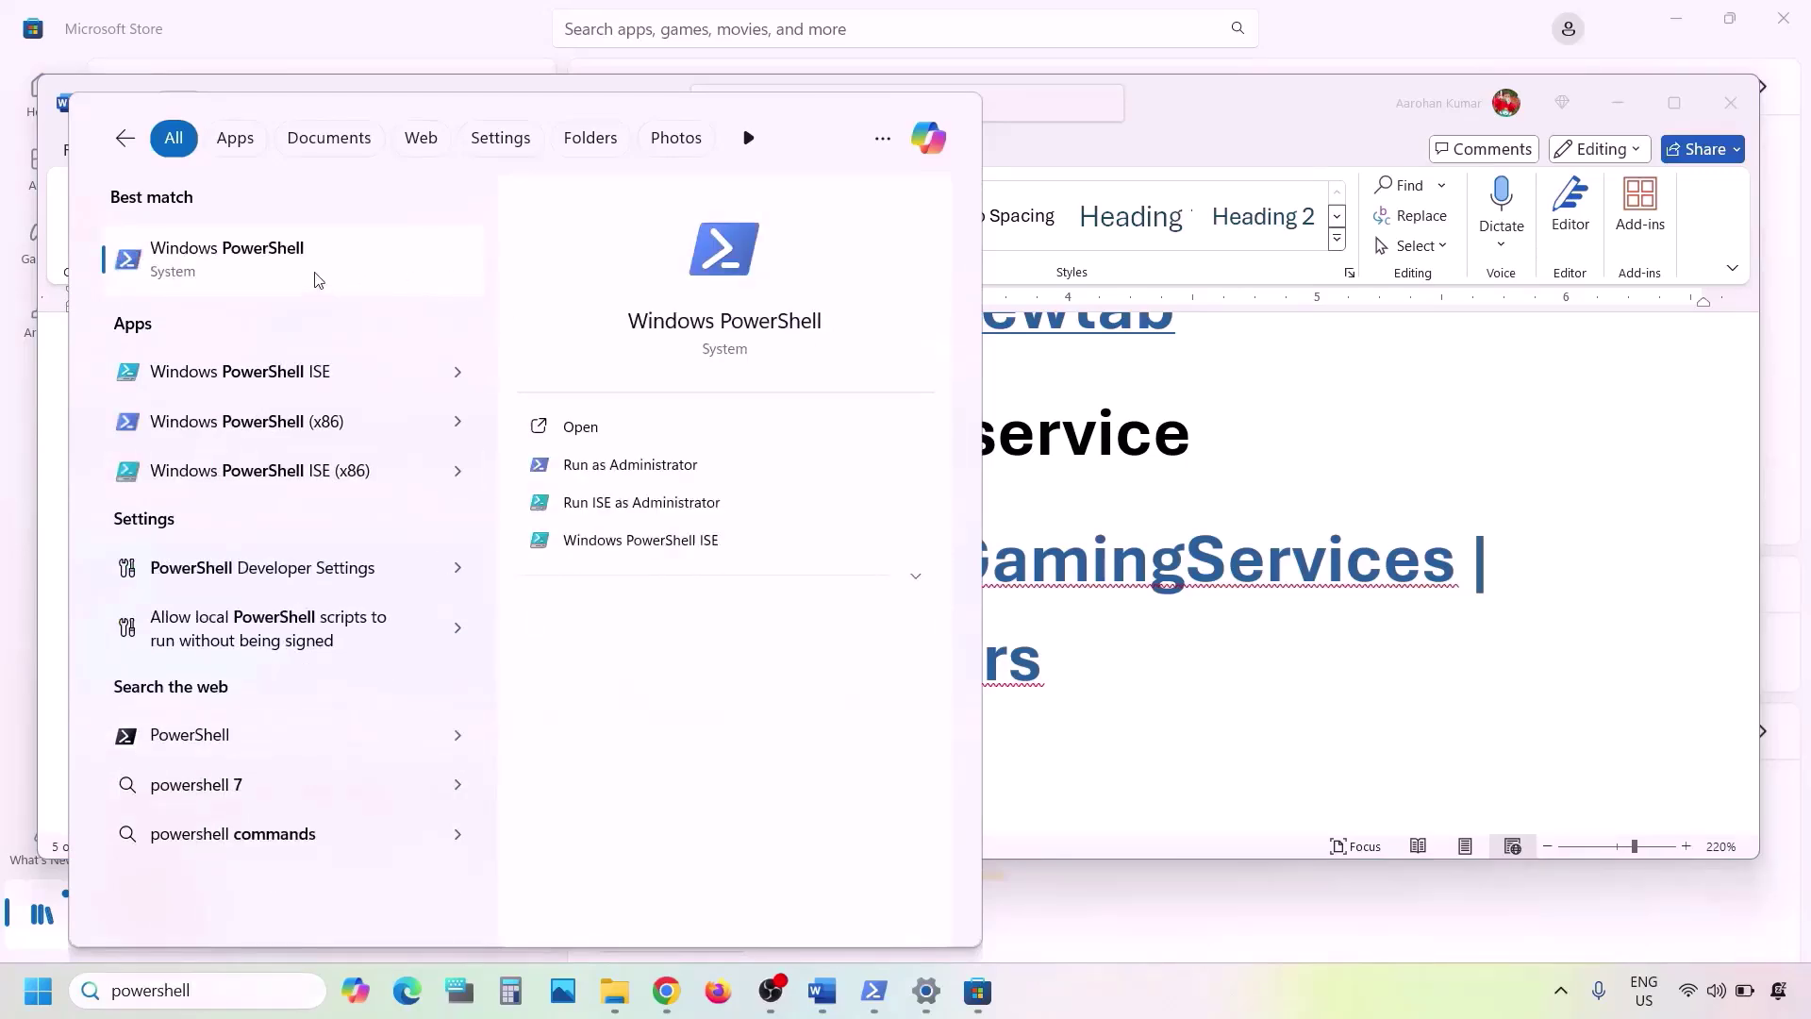
pyautogui.rightClick(315, 279)
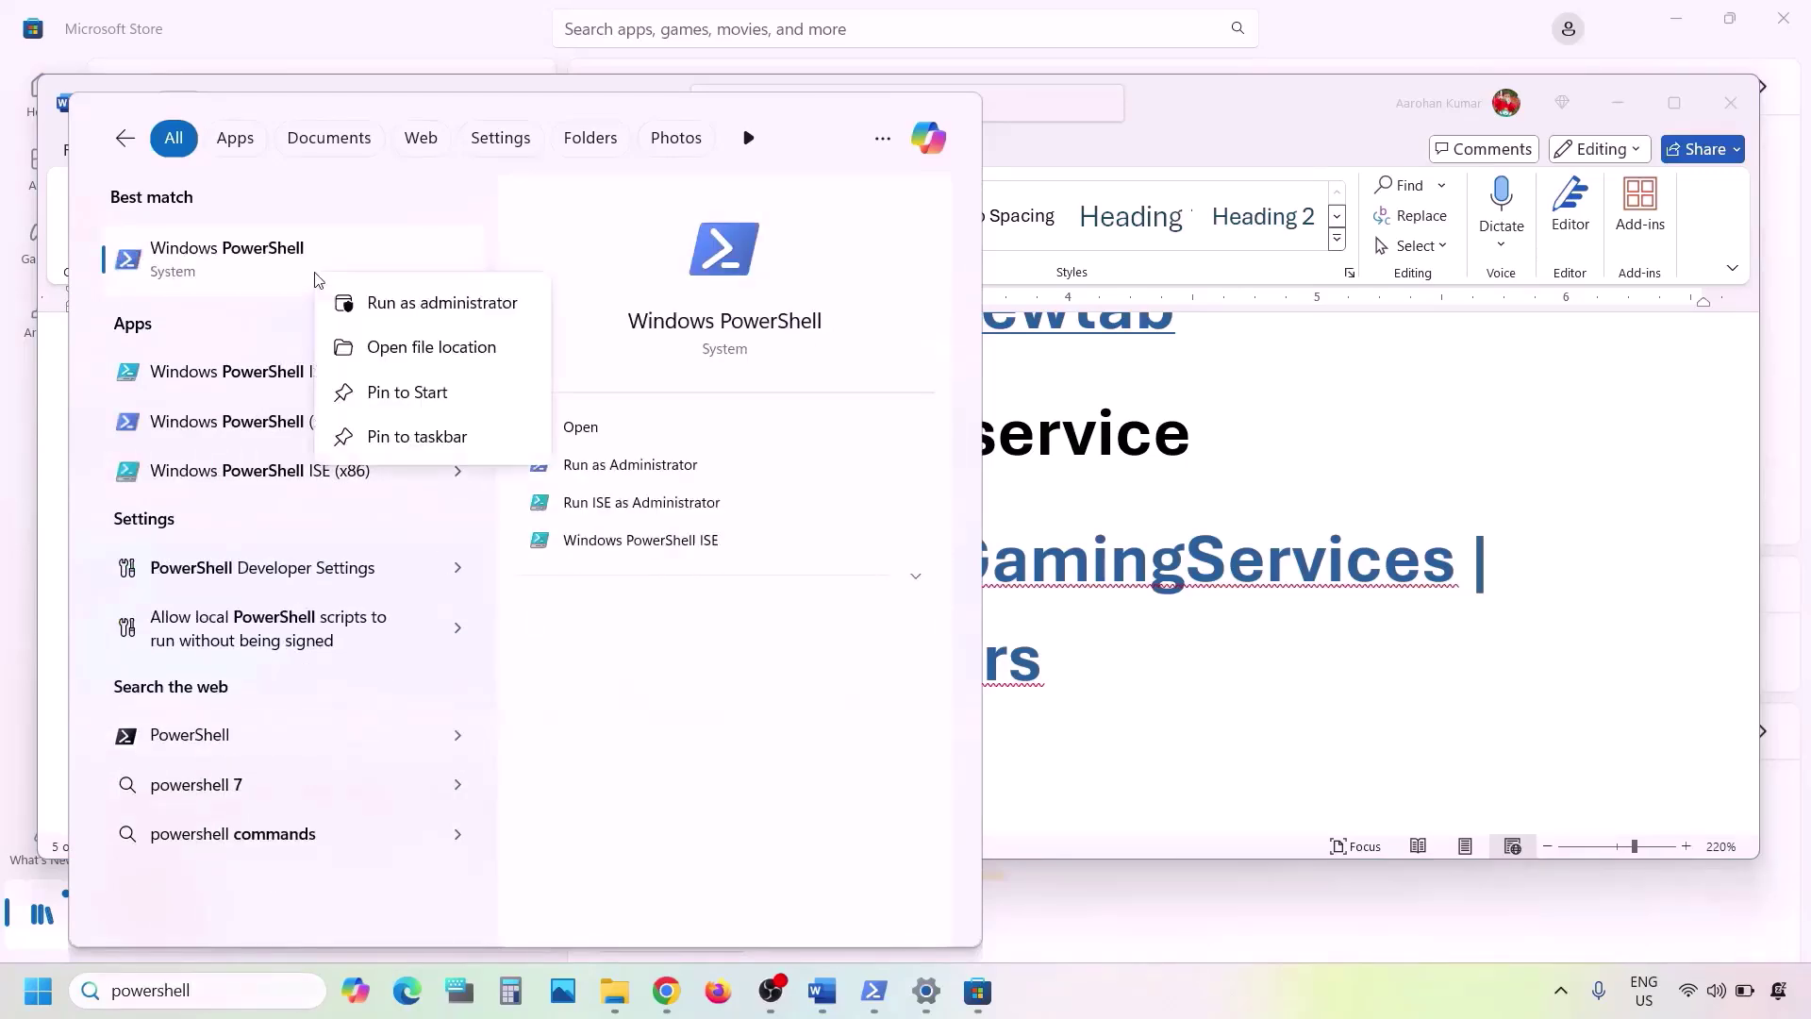
pyautogui.click(444, 314)
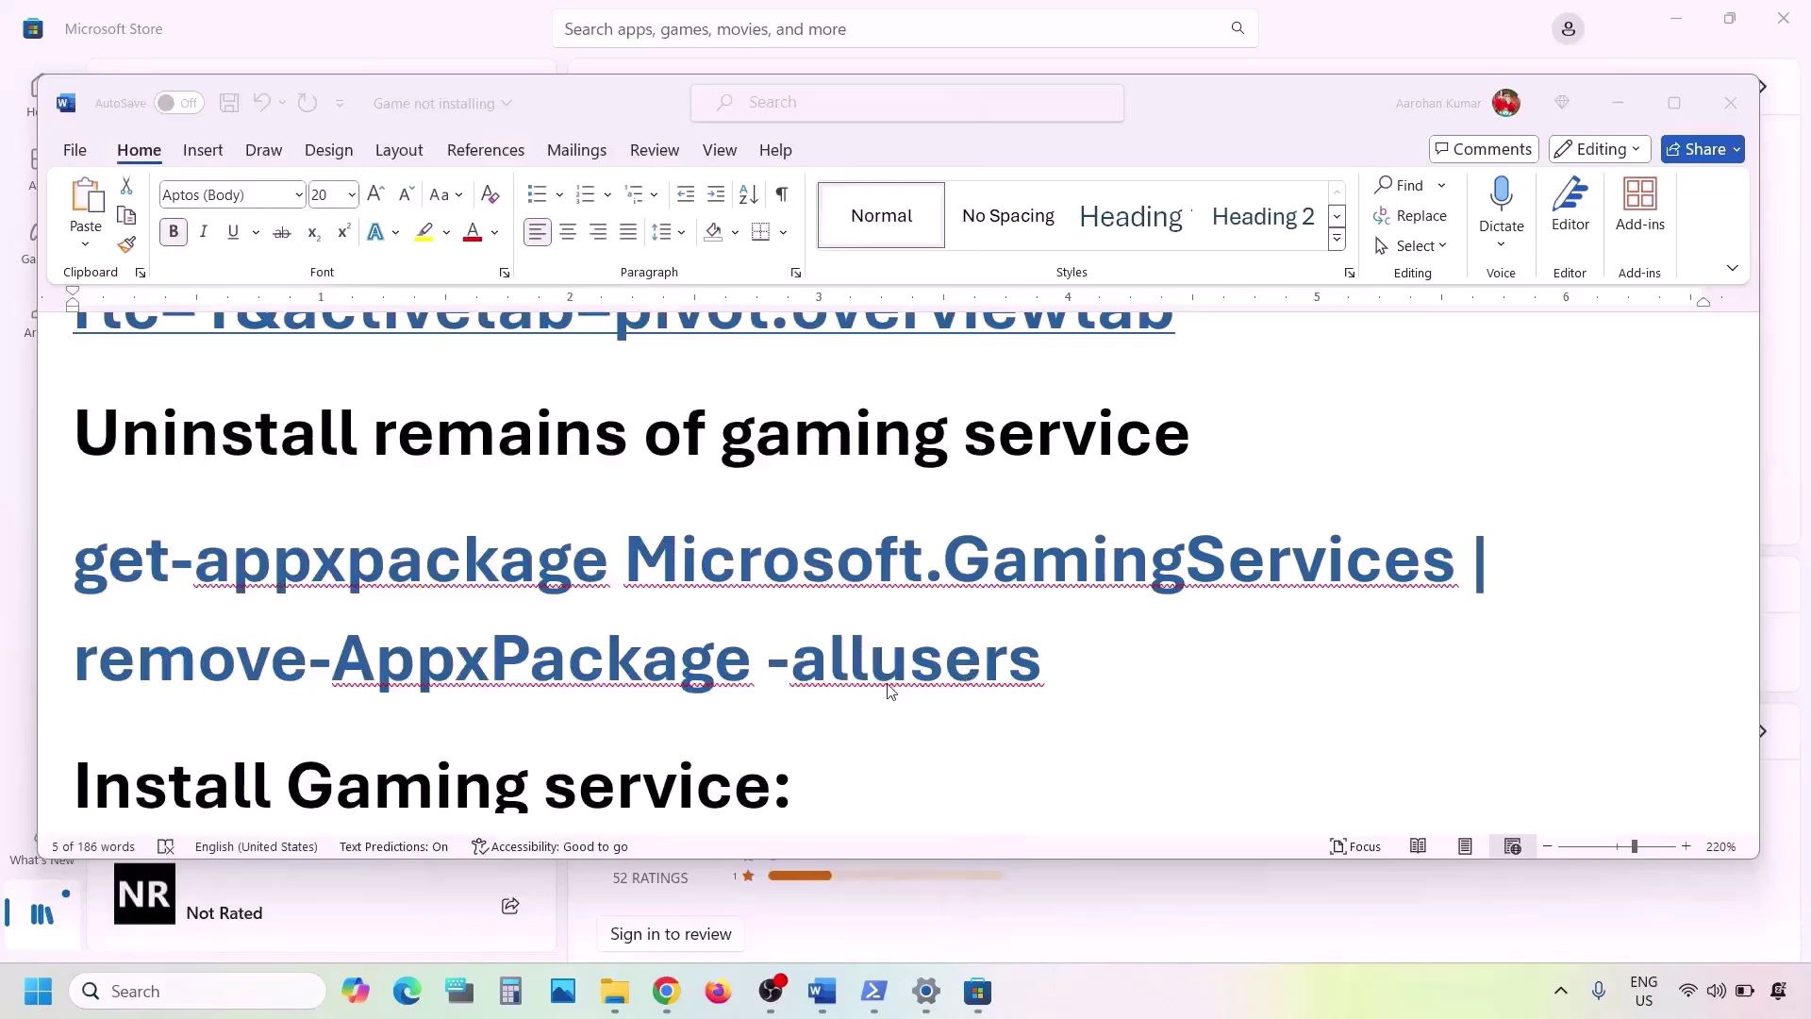
pyautogui.hotkey('ctrl', 'v')
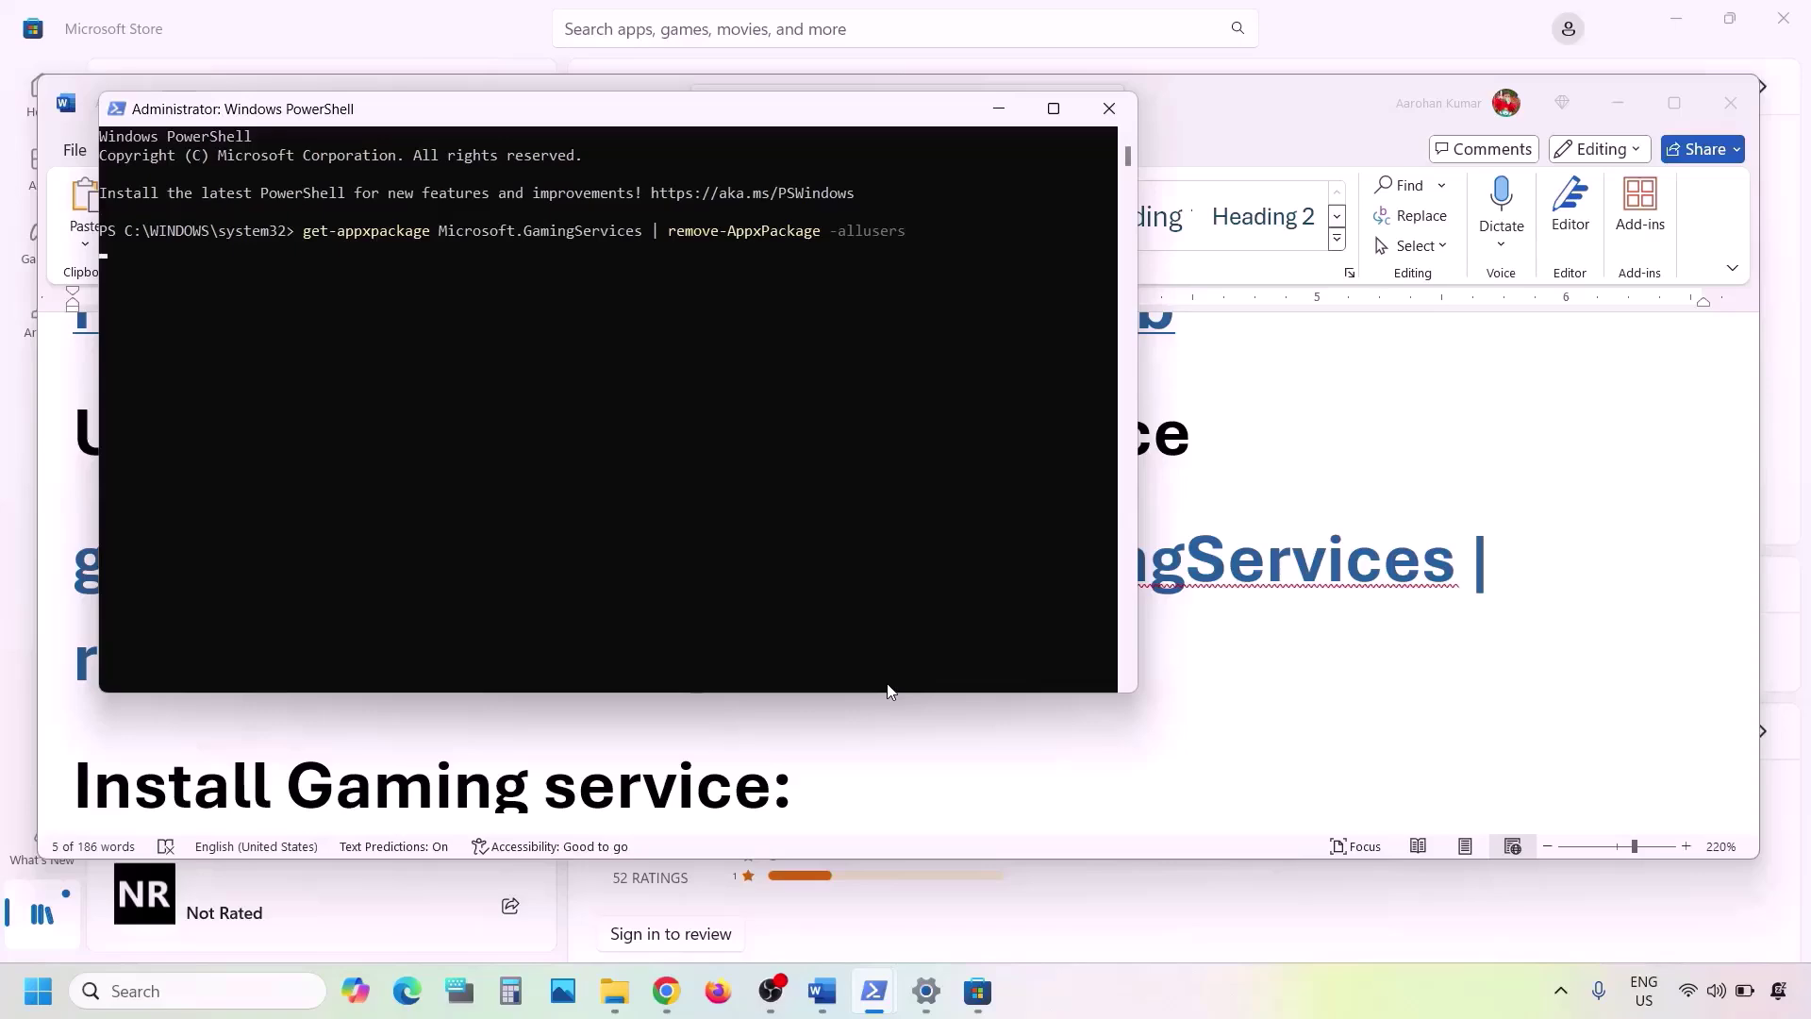
# - Copy and run start ms-windows-store://pdp/?productid=9MWPM2CQNLHN in the administrator PowerShell
pyautogui.click(1043, 744)
pyautogui.scroll(-4, 1010, 752)
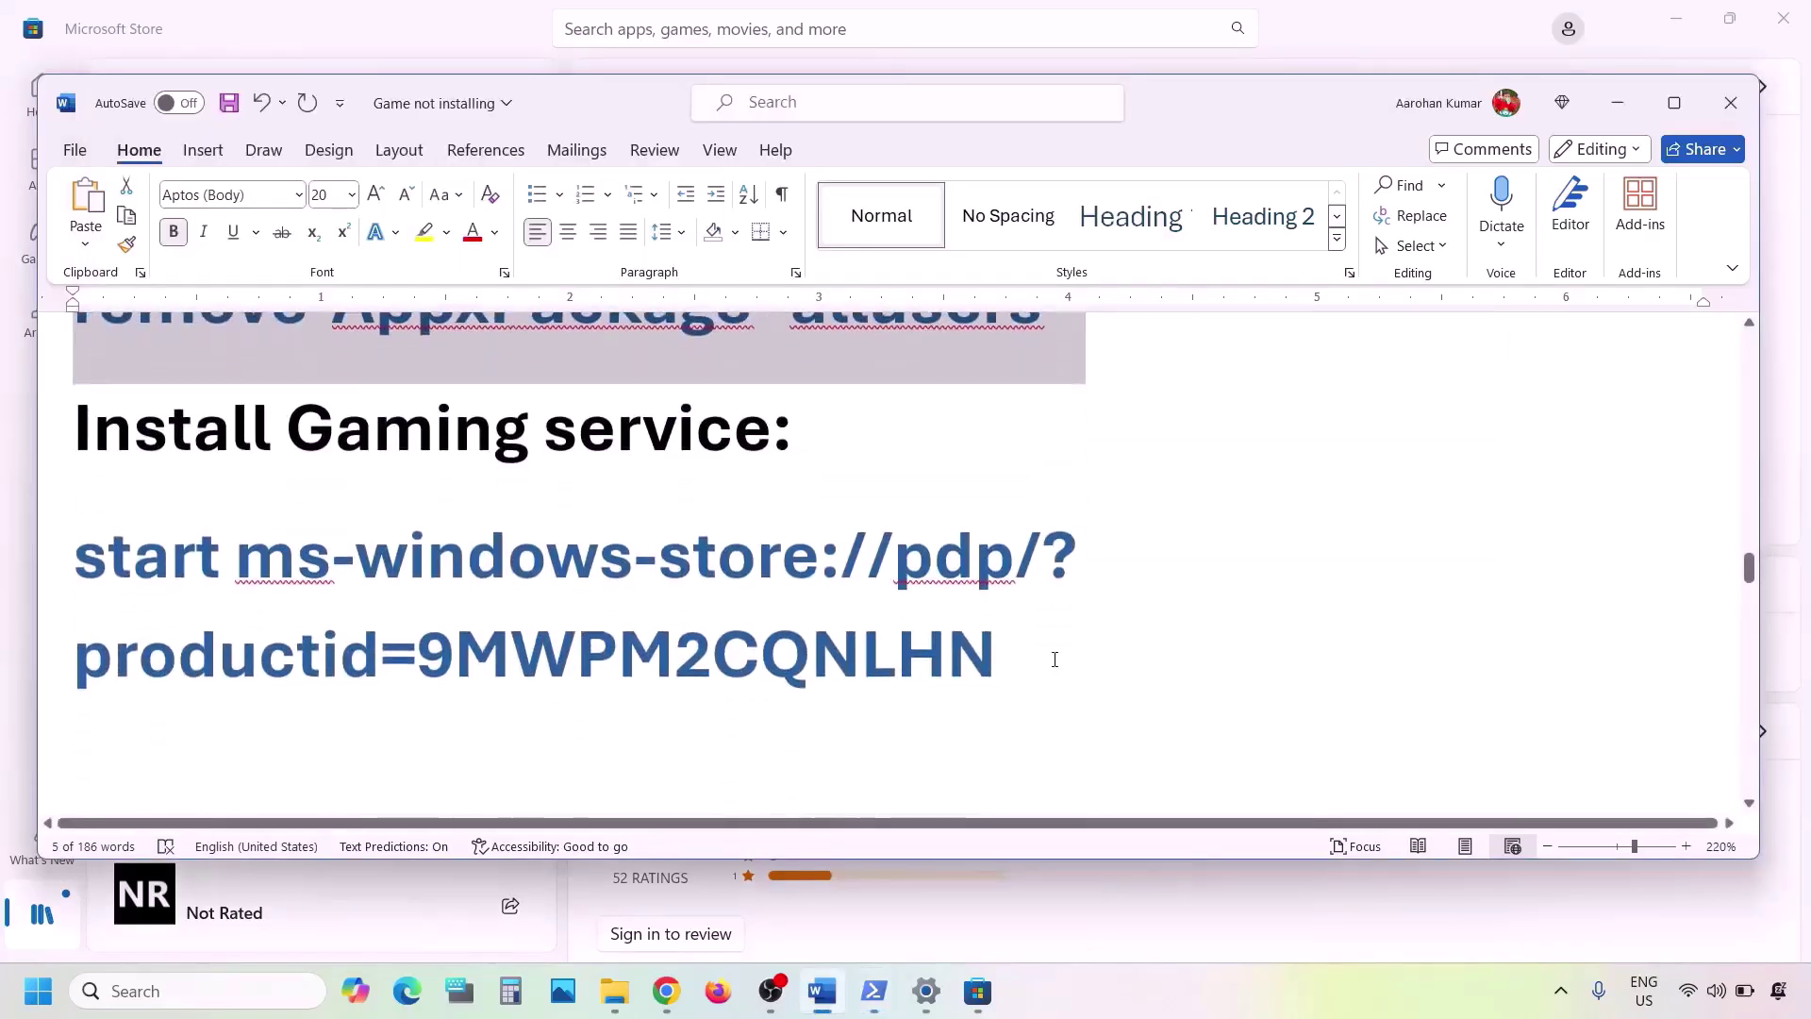
pyautogui.moveTo(1055, 659); pyautogui.dragTo(76, 533)
pyautogui.rightClick(156, 528)
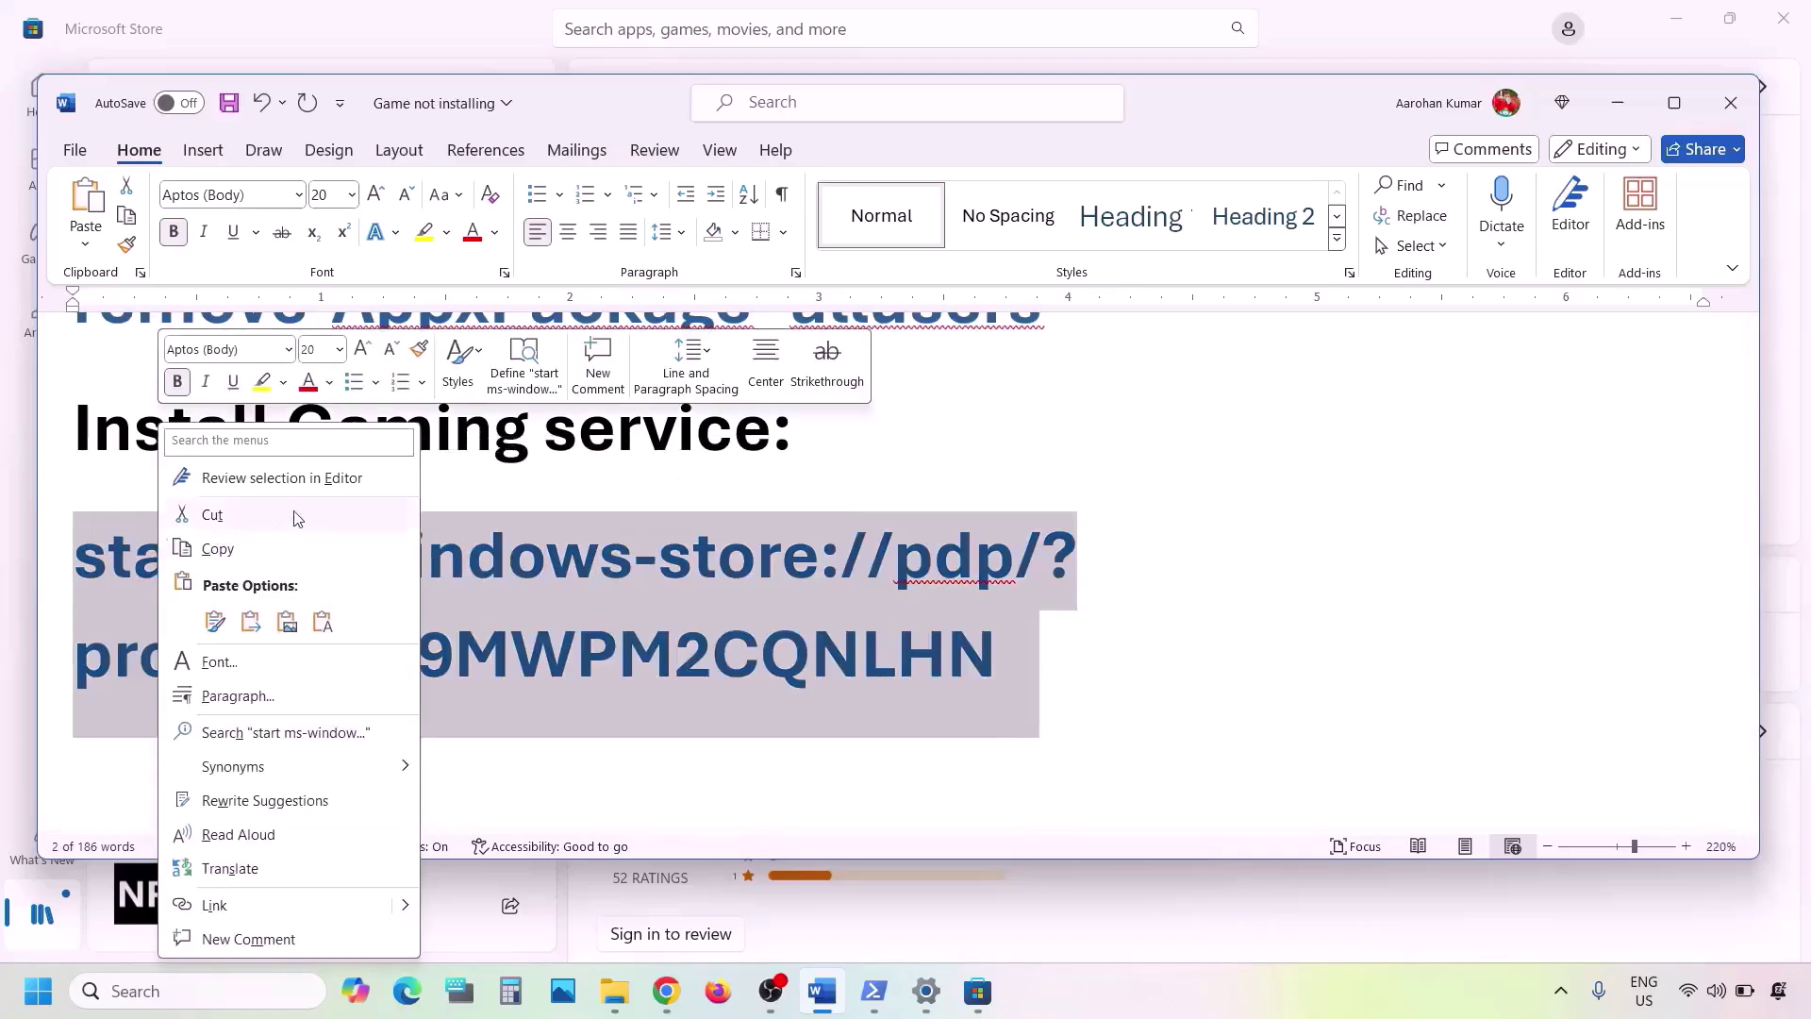
pyautogui.click(227, 545)
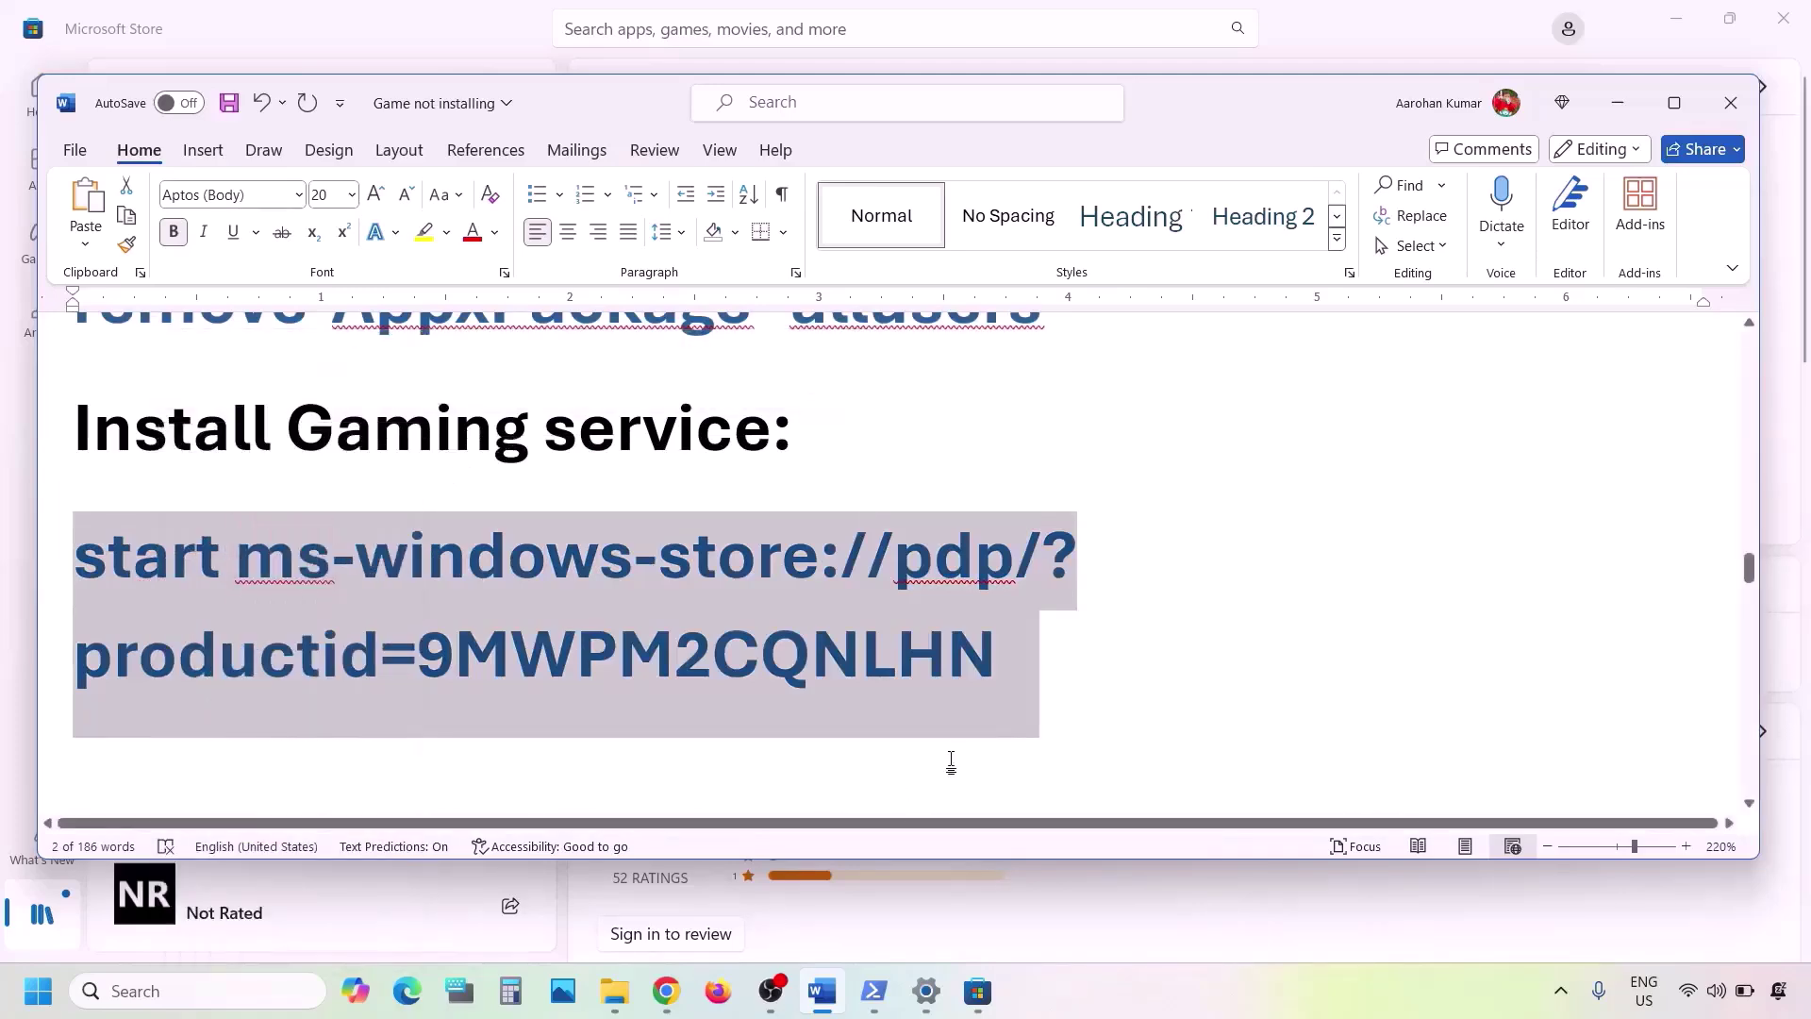
pyautogui.moveTo(873, 990)
pyautogui.click(975, 908)
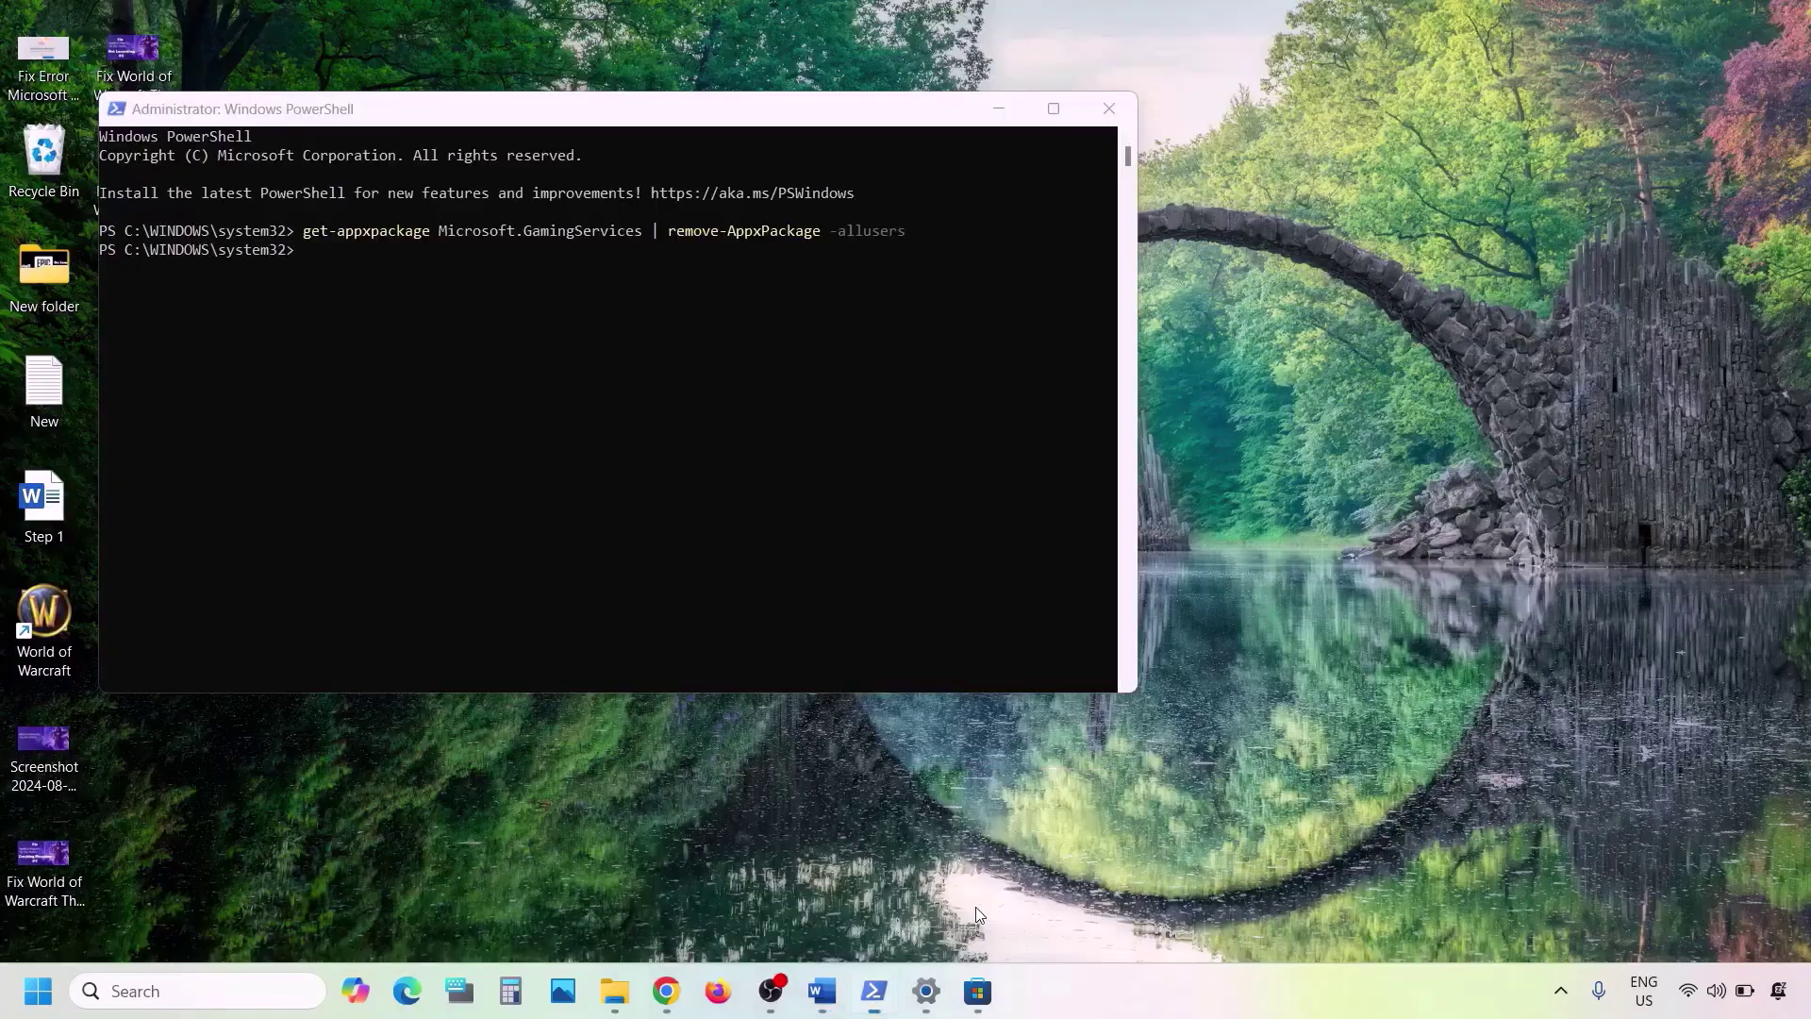
pyautogui.hotkey('ctrl', 'v')
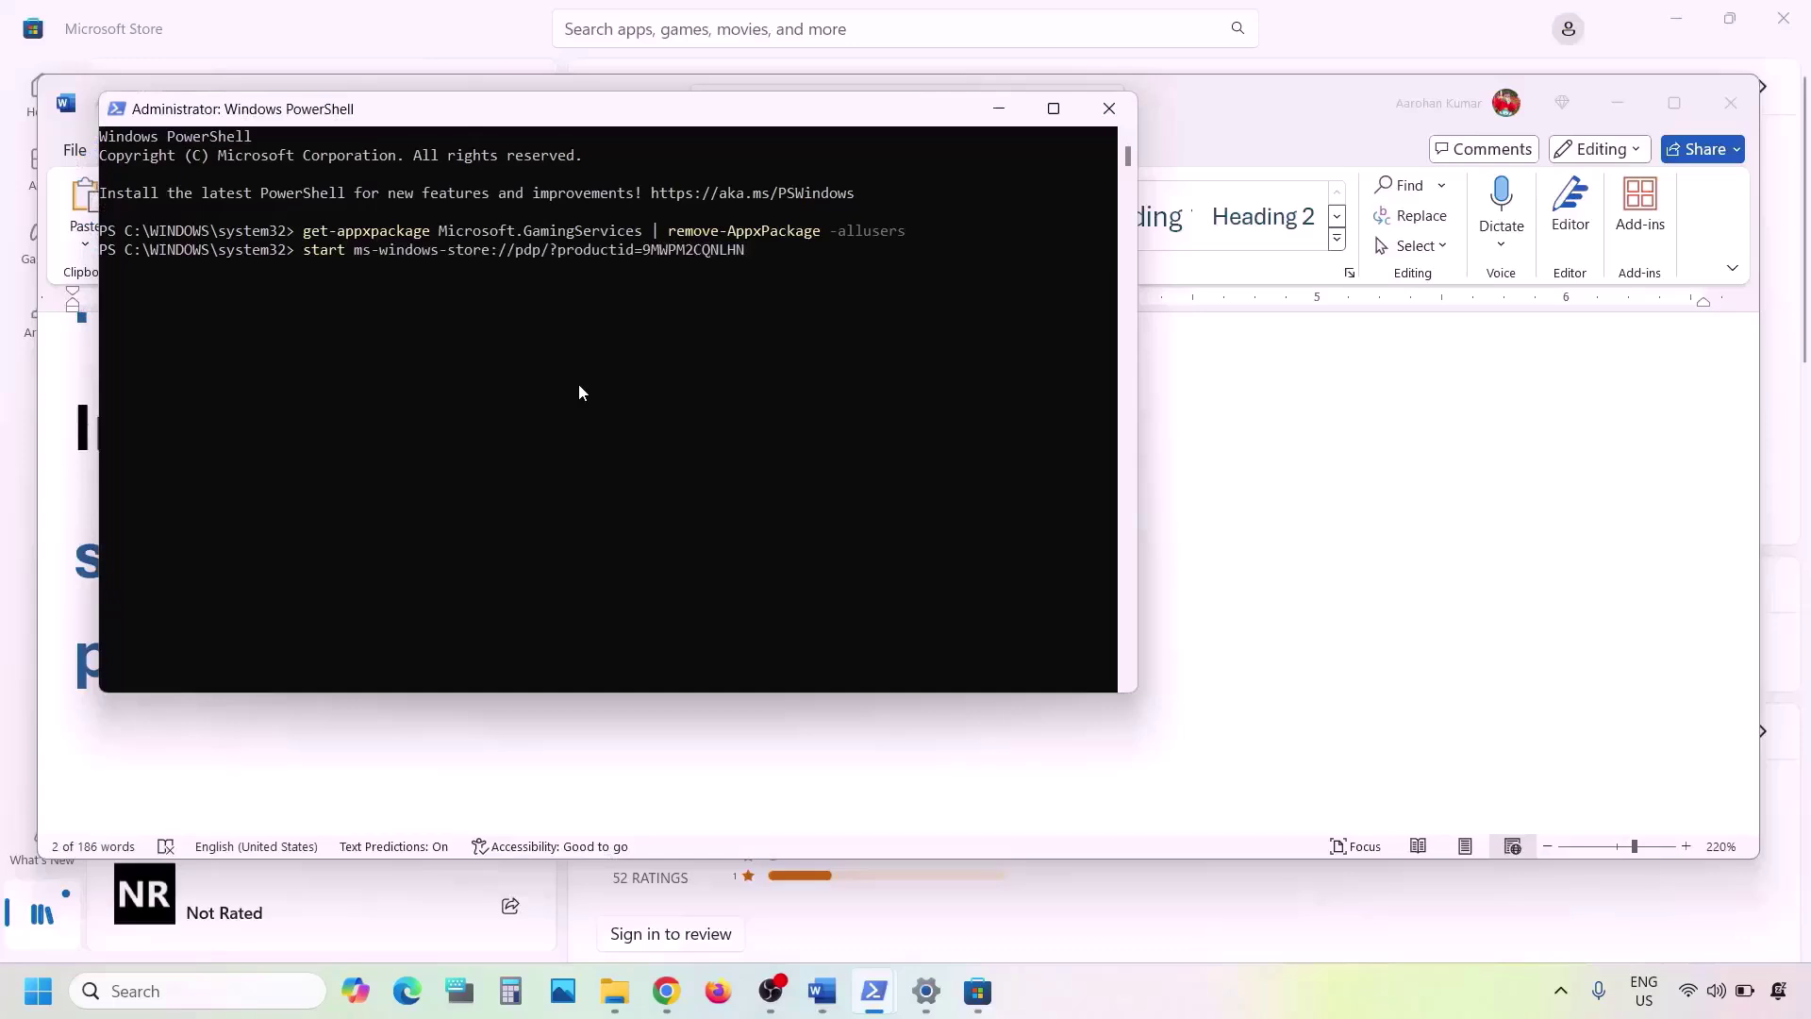
pyautogui.press('Return')
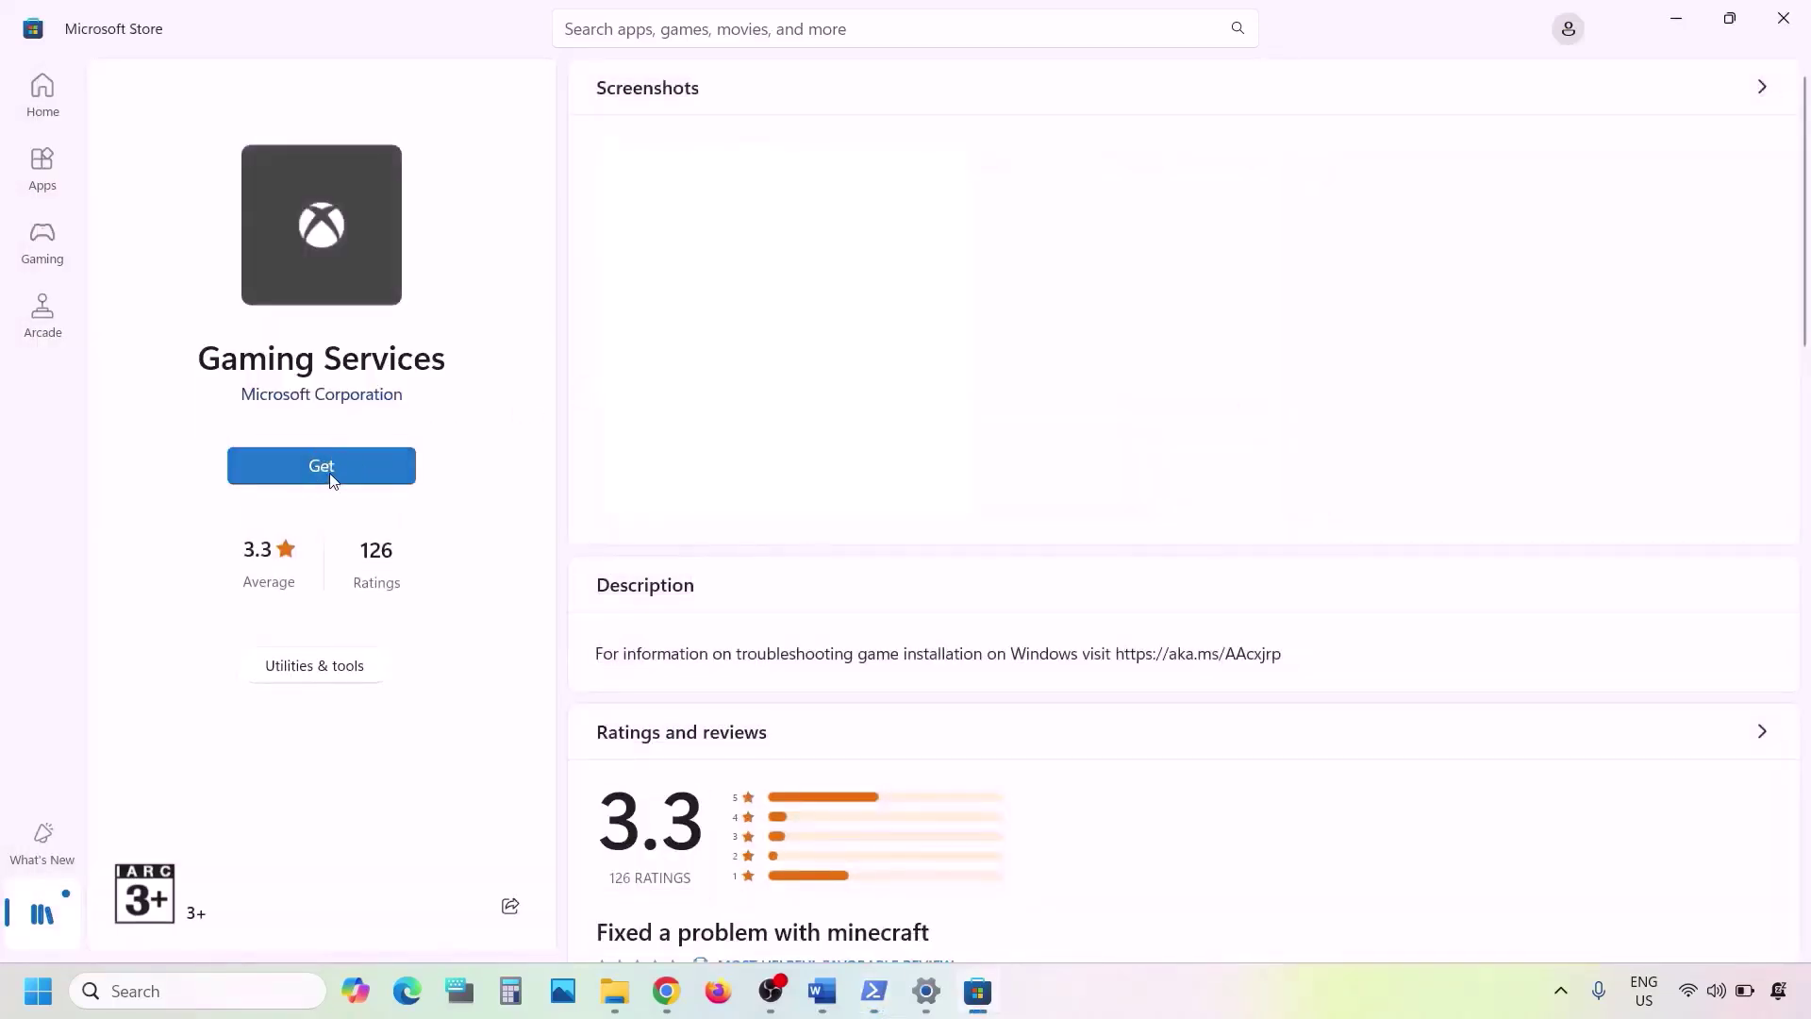
# - Get Gaming Services (50.56 MB) in the Store, then scroll the Word notes to Step 10
pyautogui.click(359, 466)
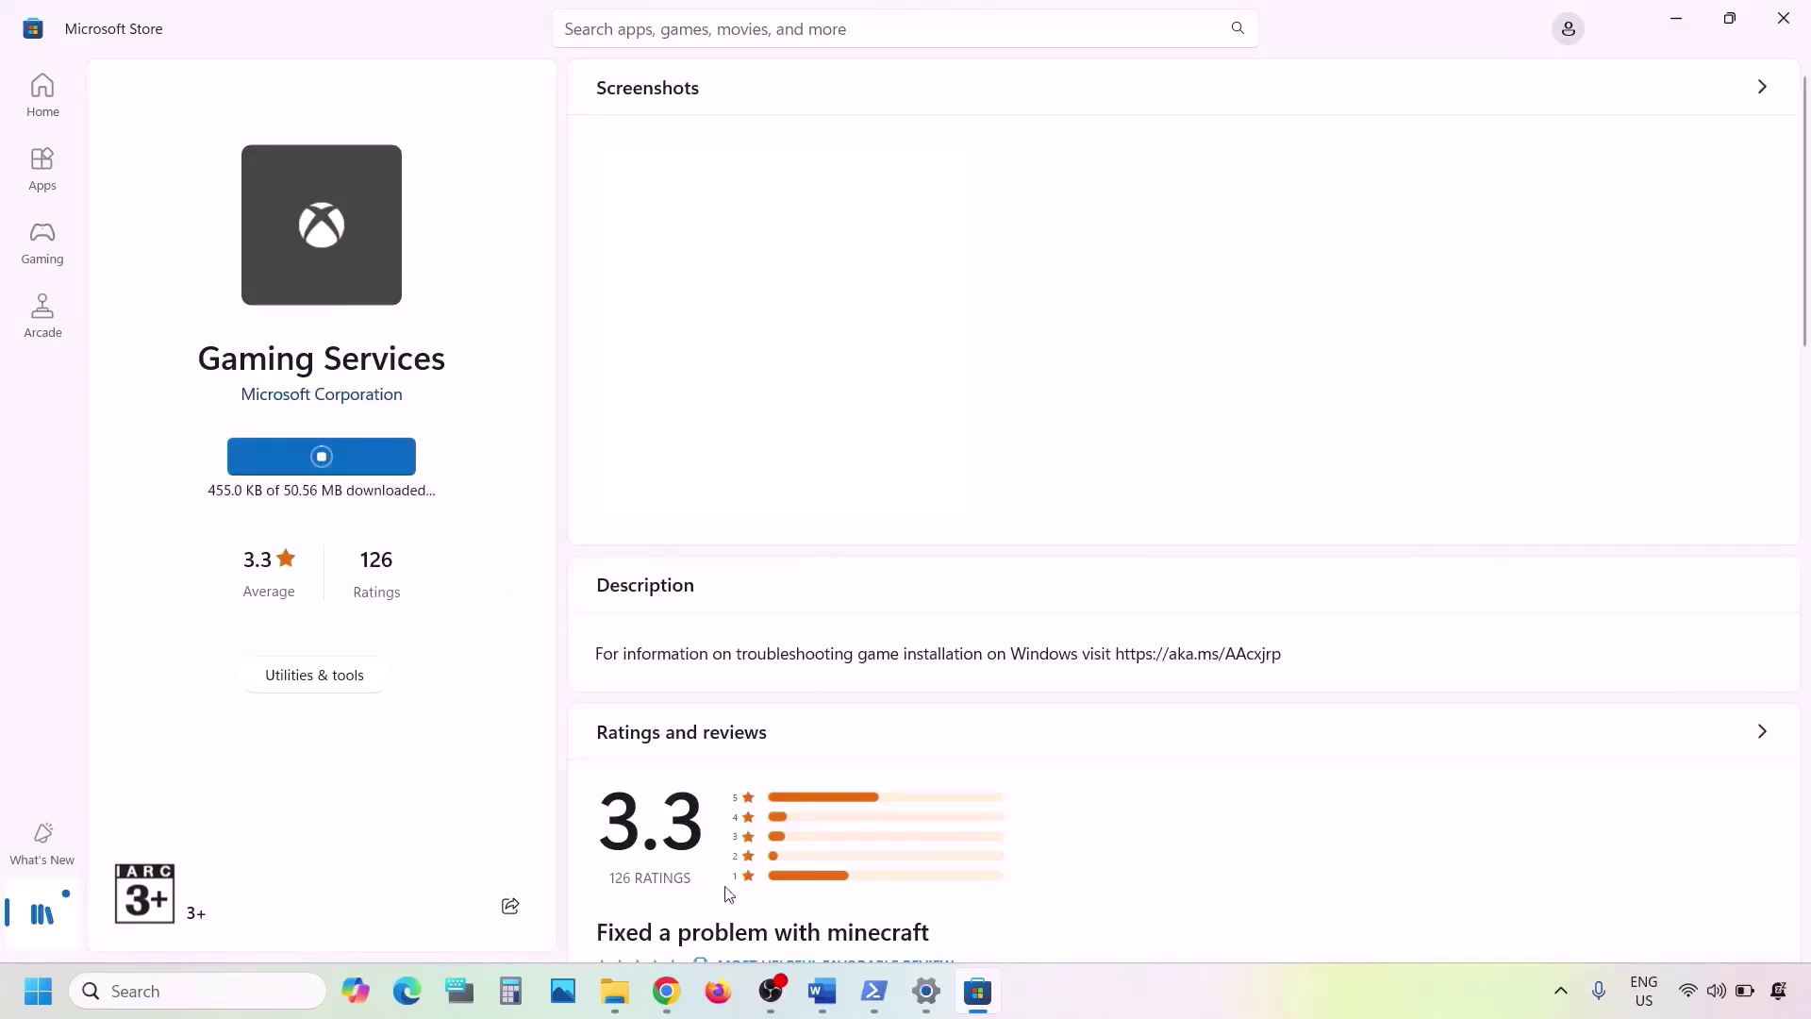
pyautogui.click(817, 998)
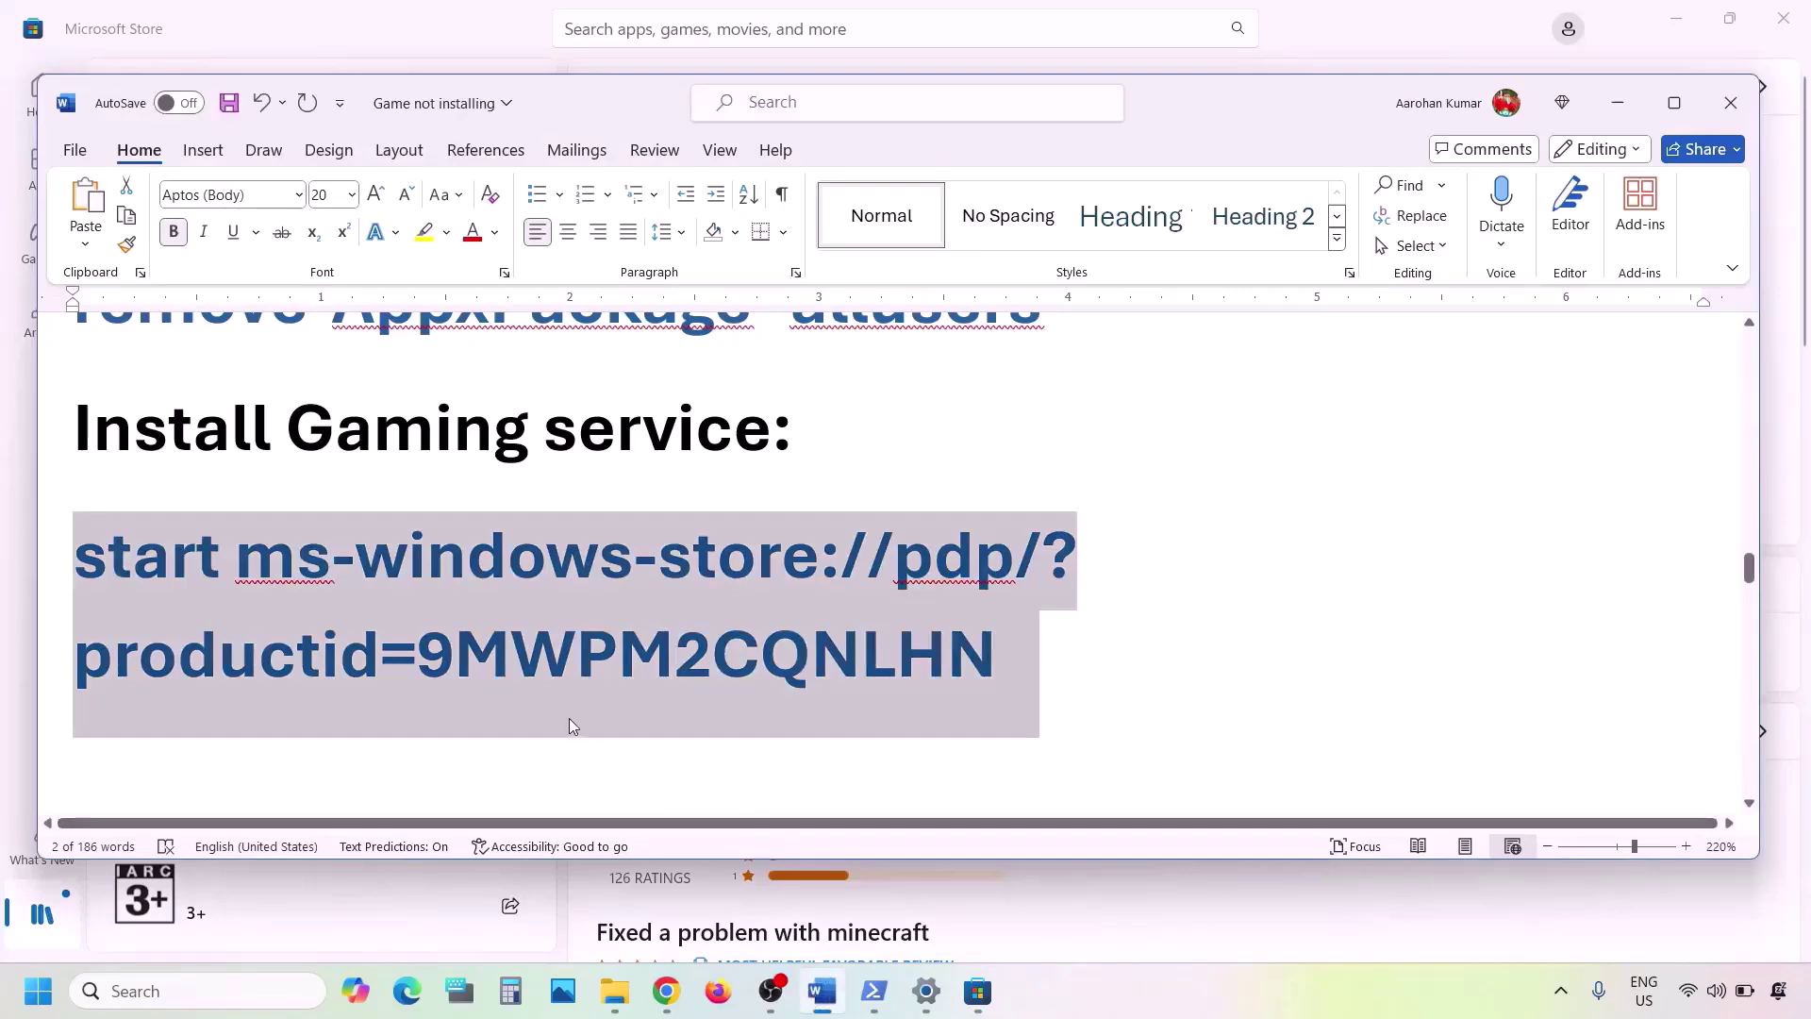
pyautogui.scroll(-3, 568, 717)
pyautogui.scroll(-2, 570, 719)
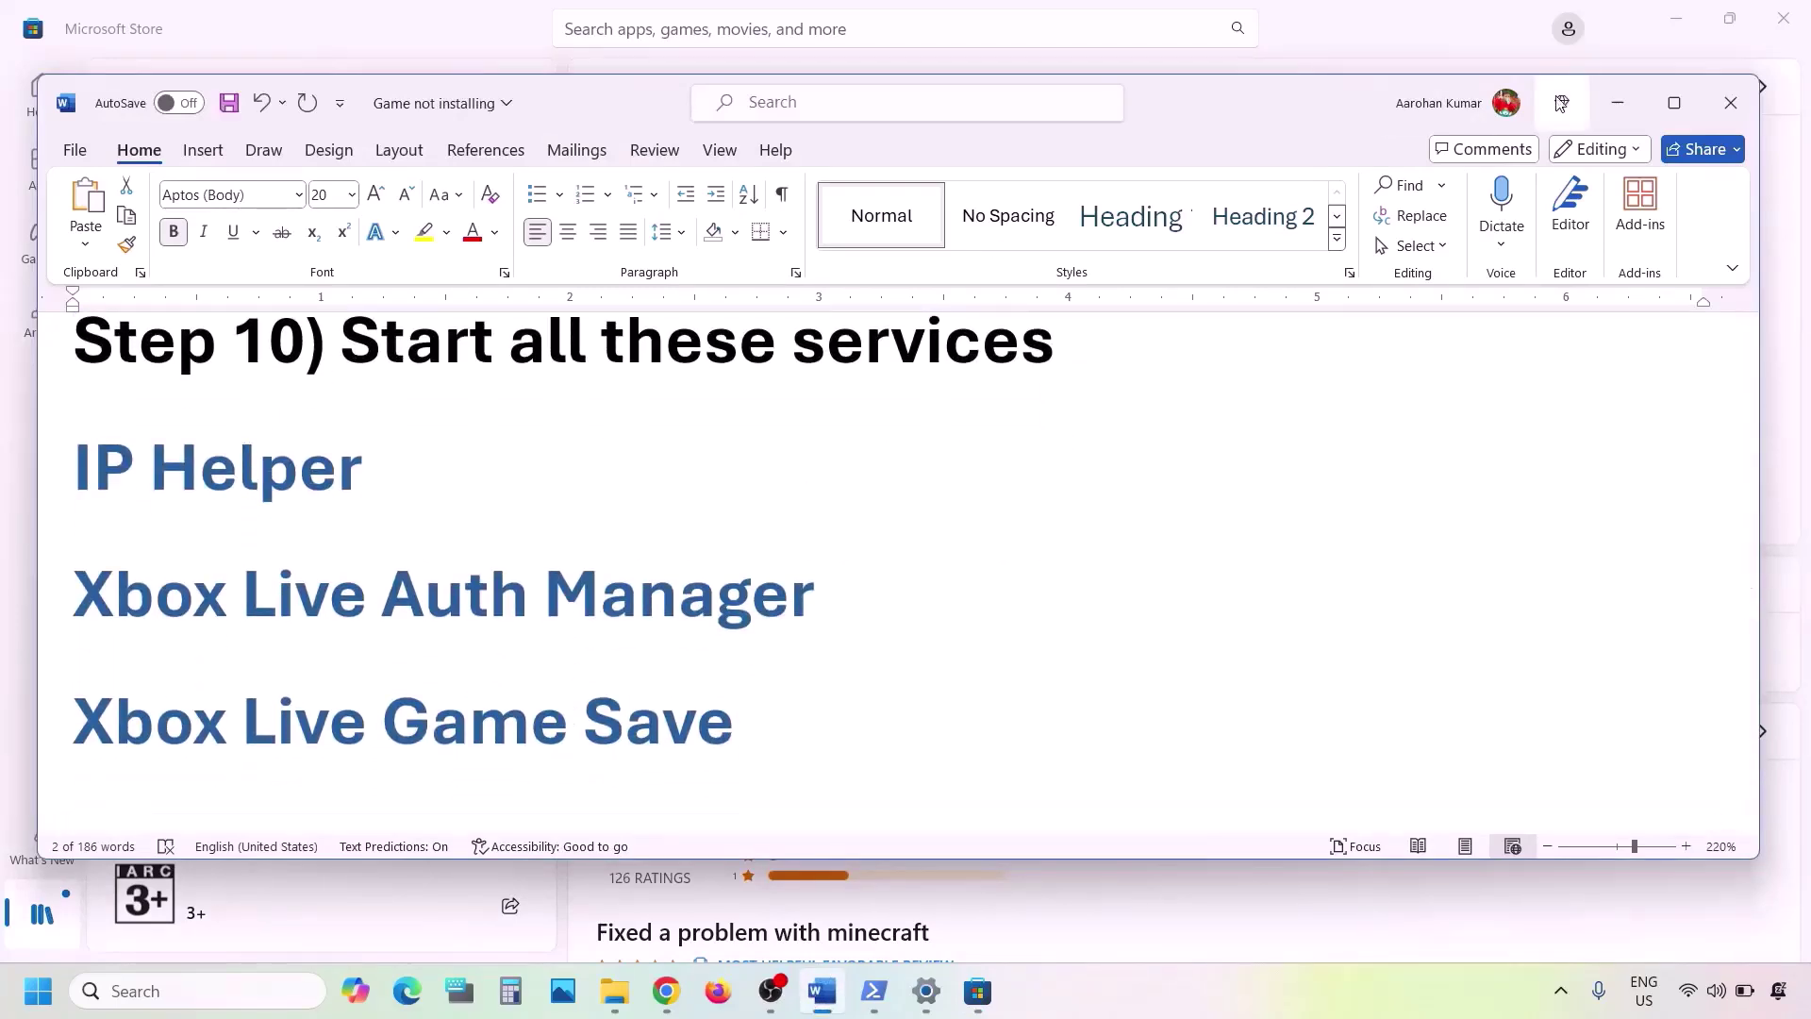
# - Maximize the Word notes and launch the Services app from Windows search
pyautogui.click(1674, 102)
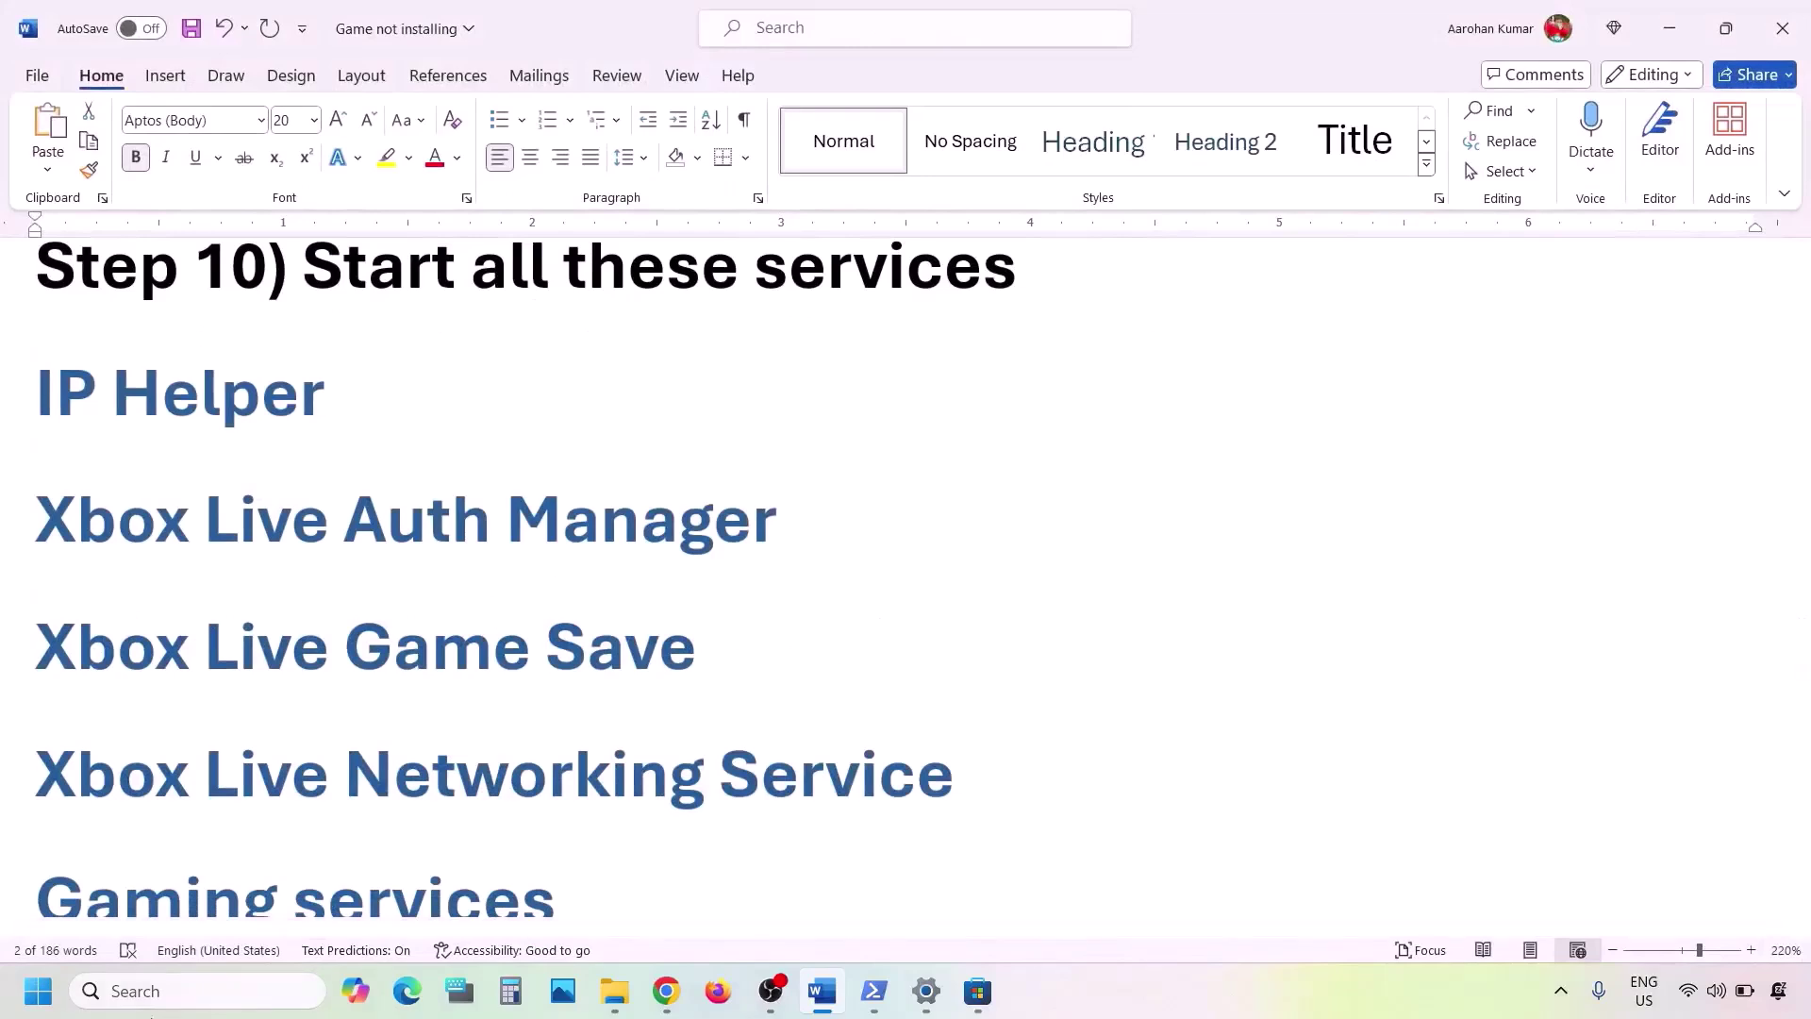
pyautogui.click(165, 999)
pyautogui.write('services')
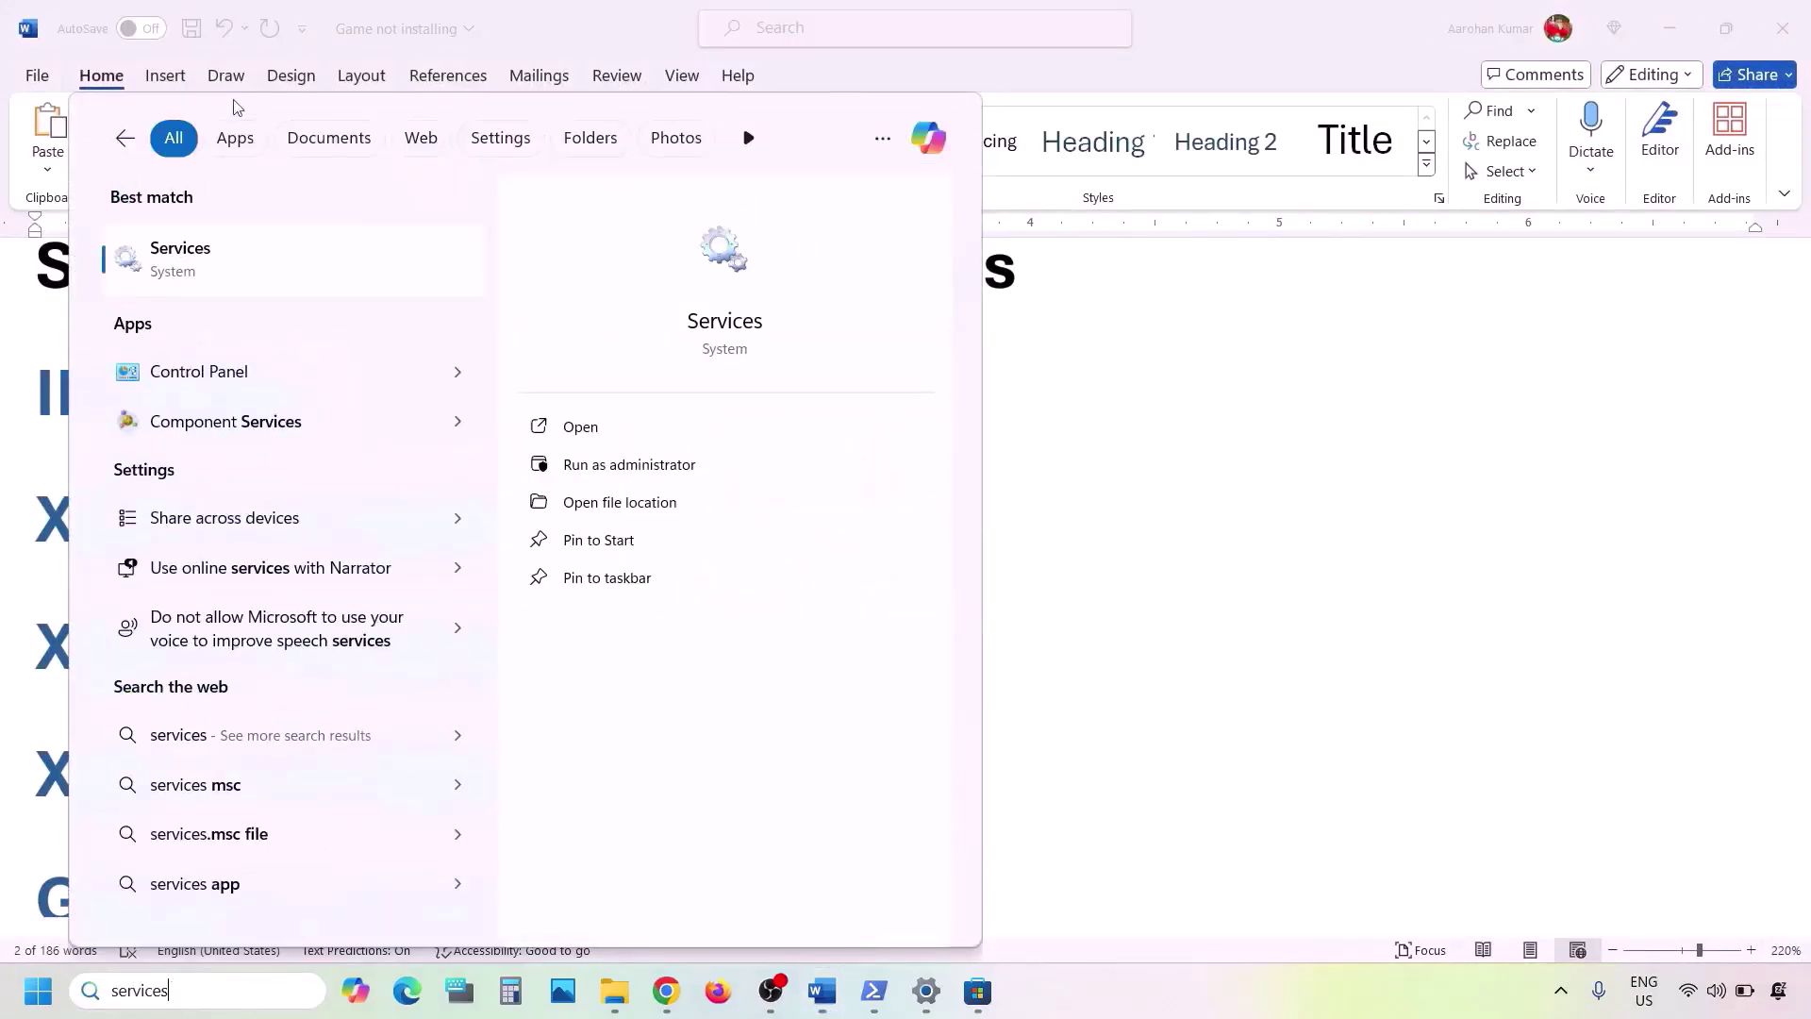
pyautogui.click(206, 274)
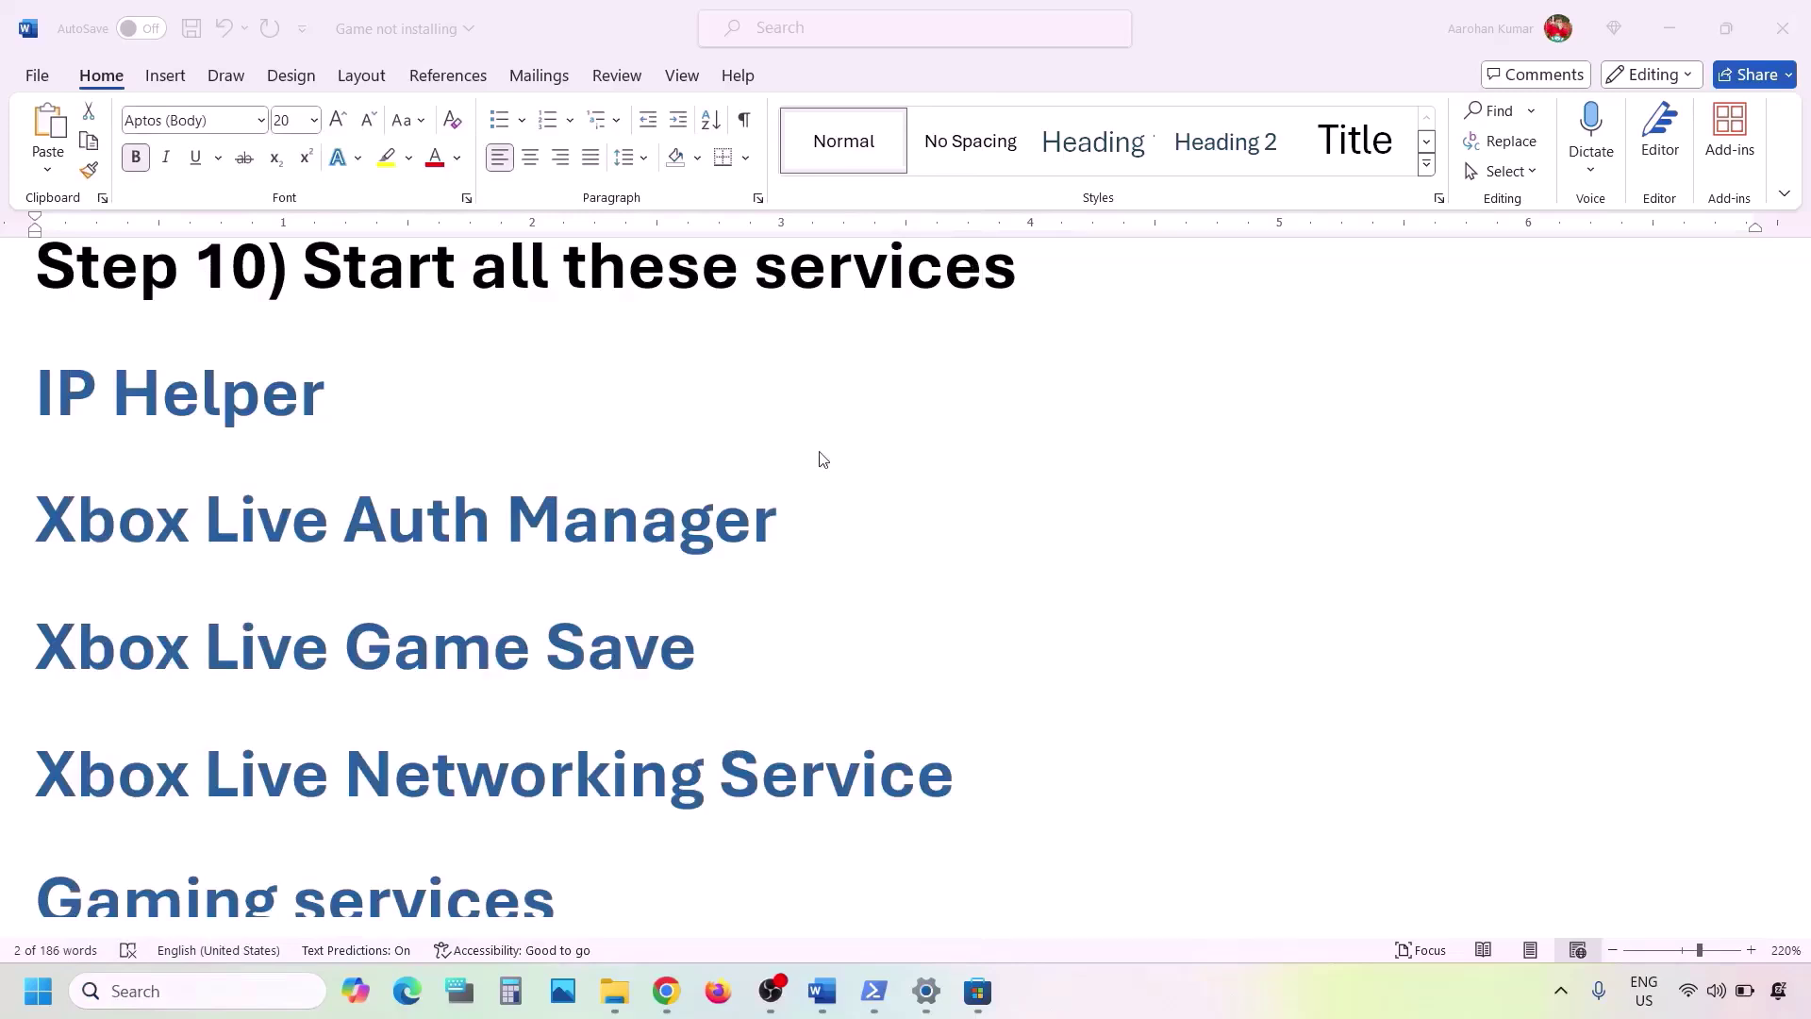
# - Set the IP Helper service's startup type to Automatic and apply it
pyautogui.click(544, 656)
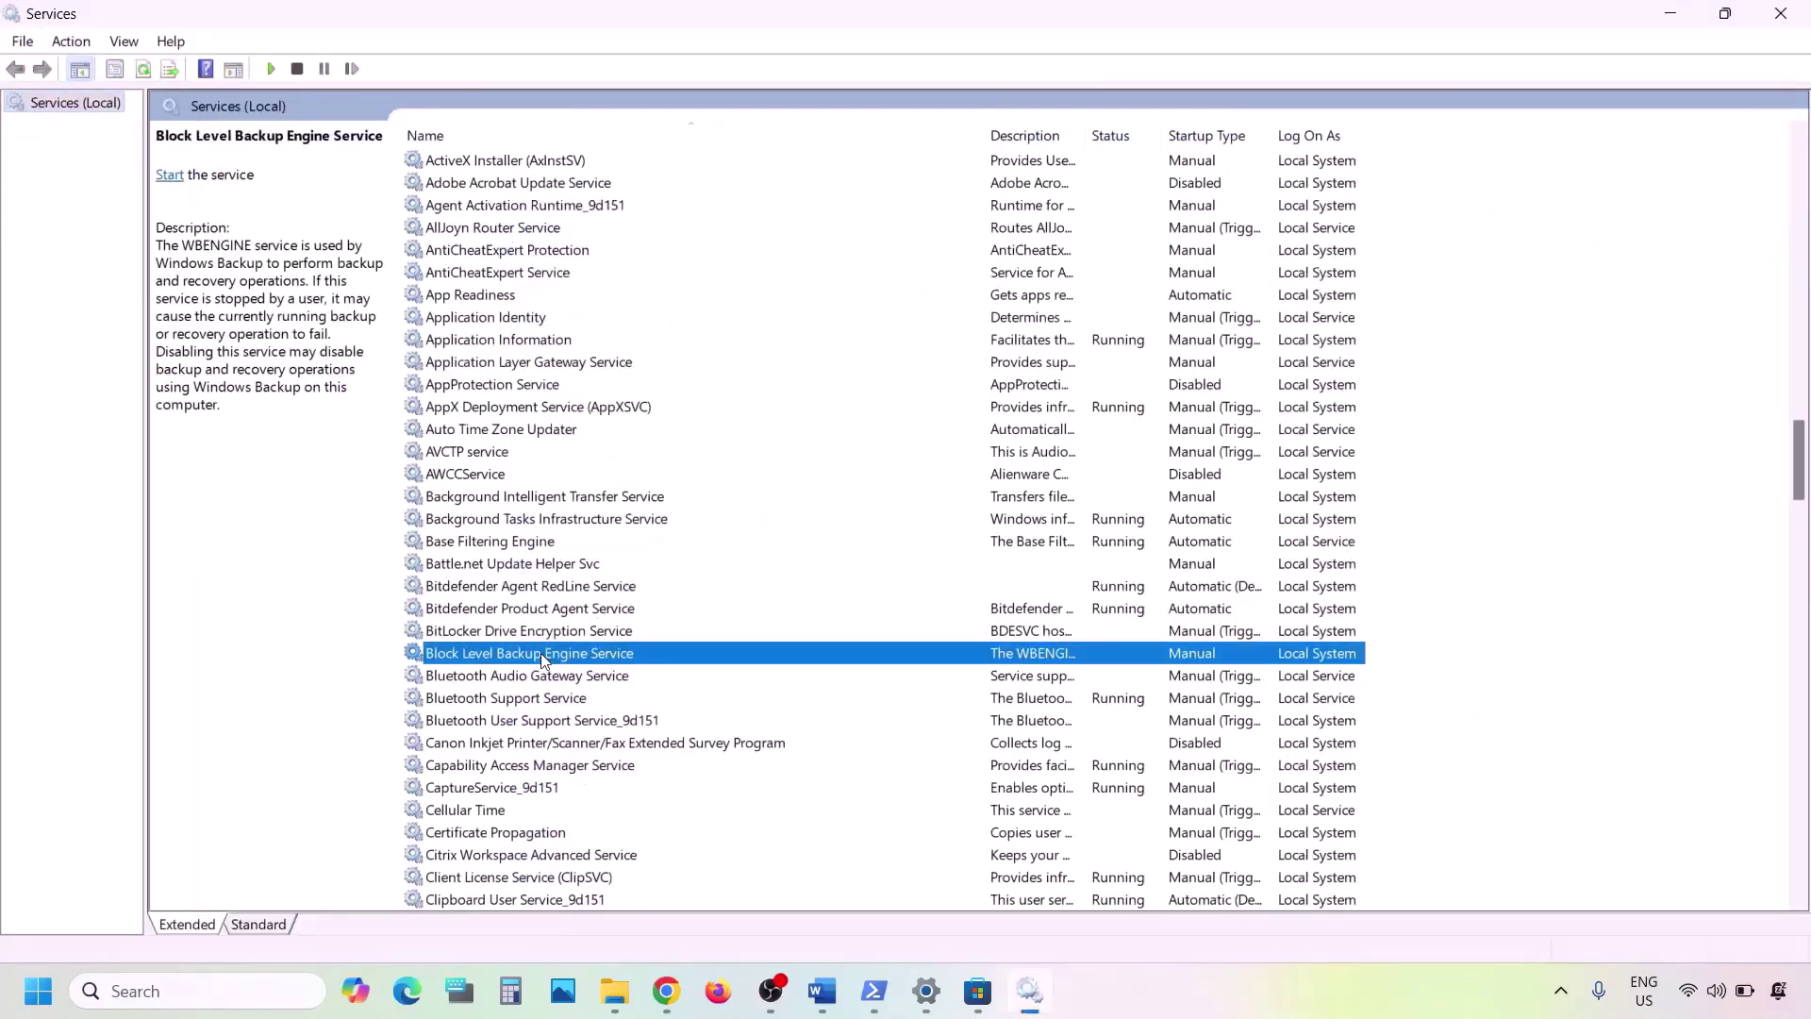
pyautogui.press('i')
pyautogui.click(450, 587)
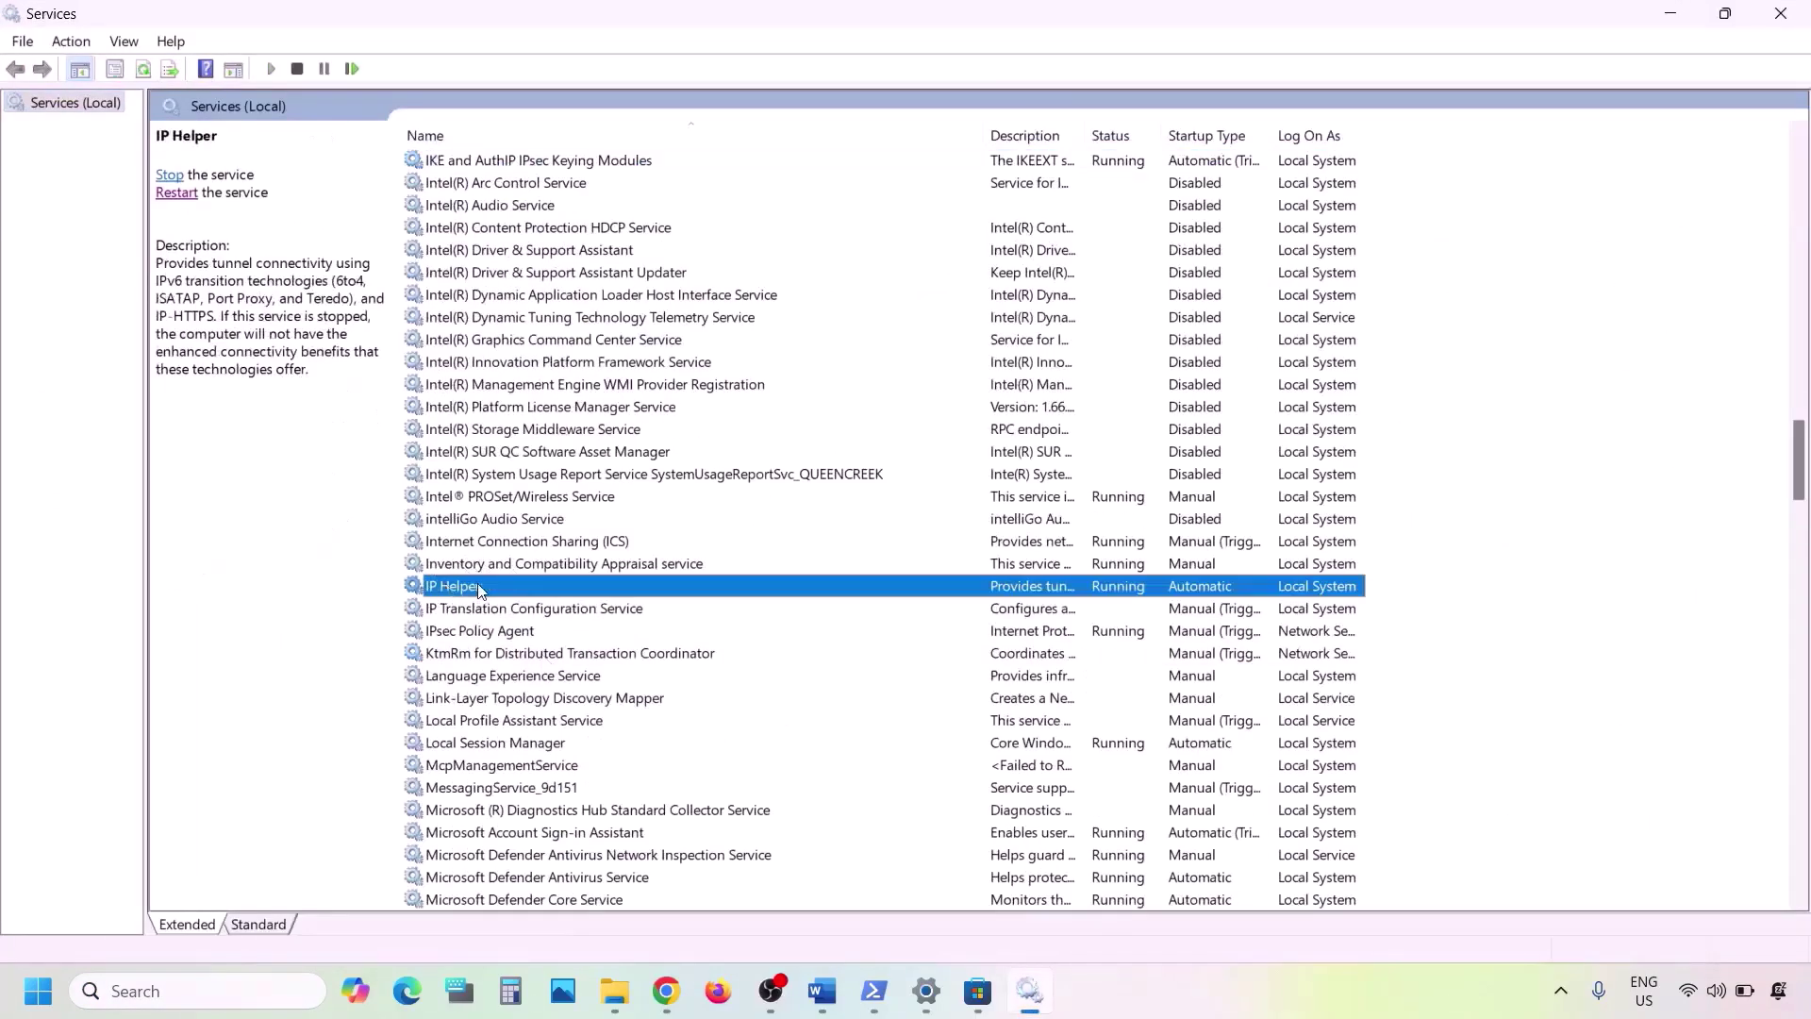
pyautogui.doubleClick(481, 587)
pyautogui.click(858, 468)
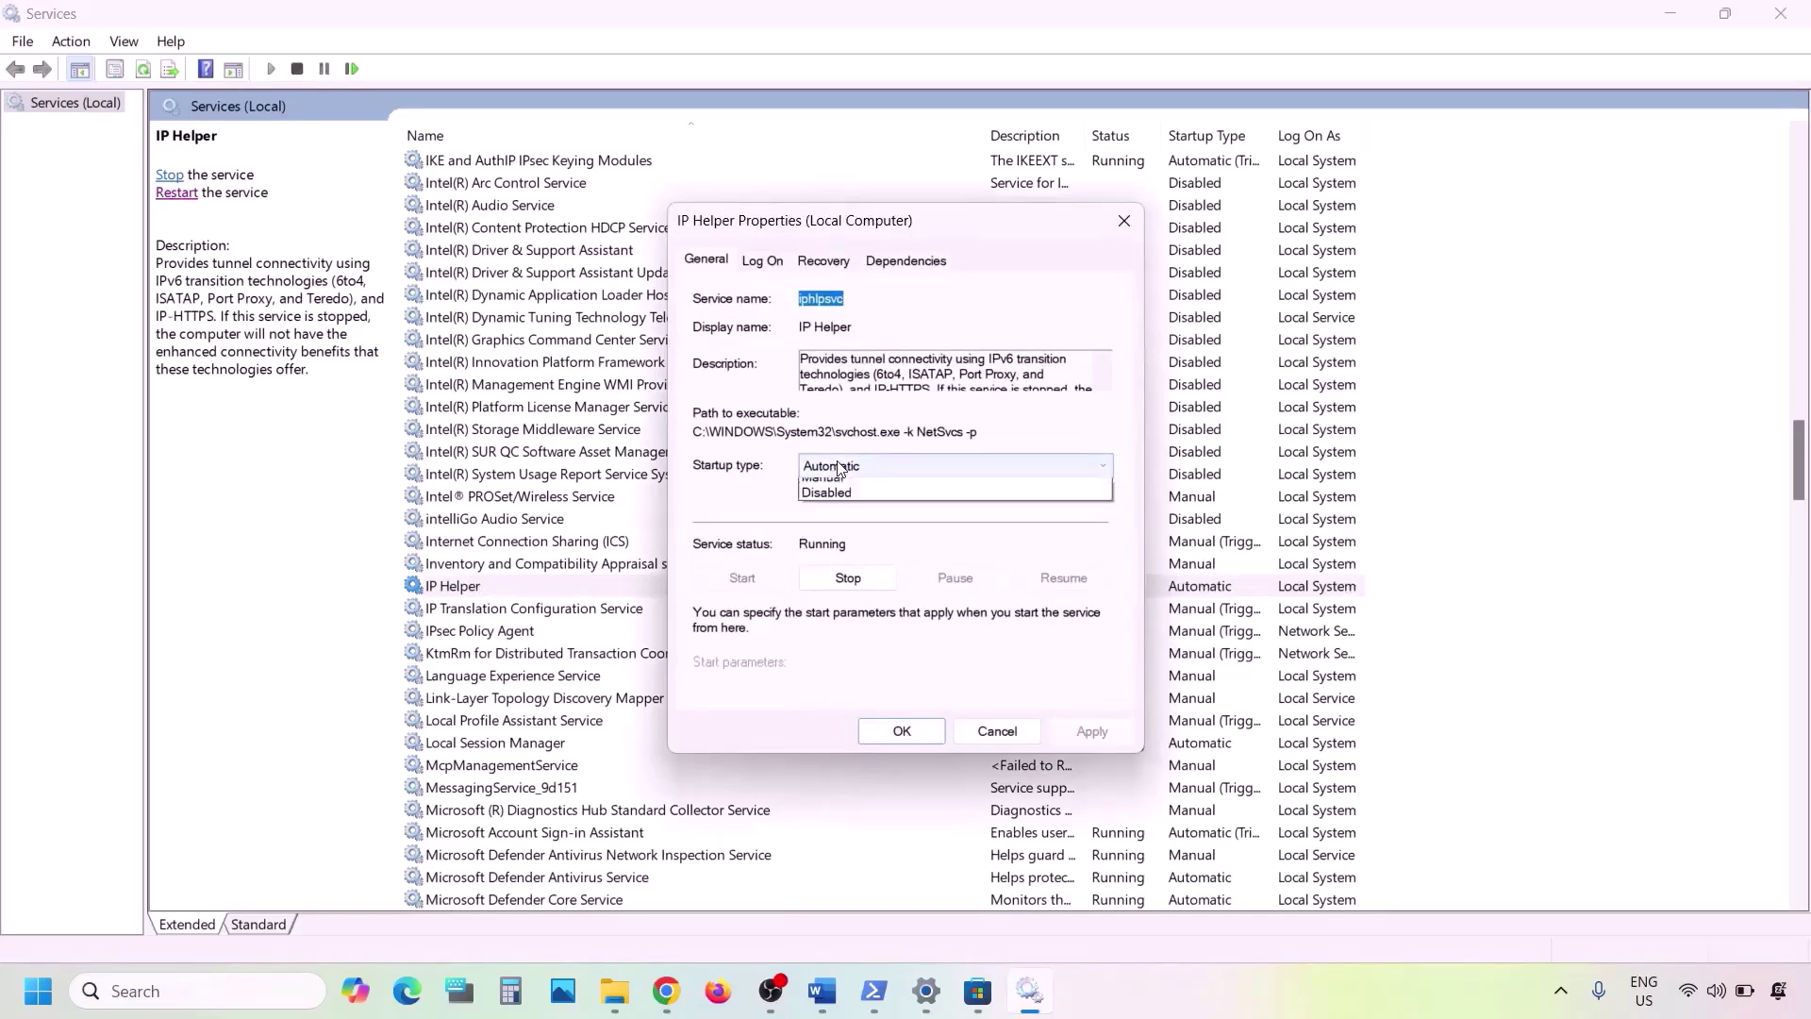
pyautogui.click(846, 509)
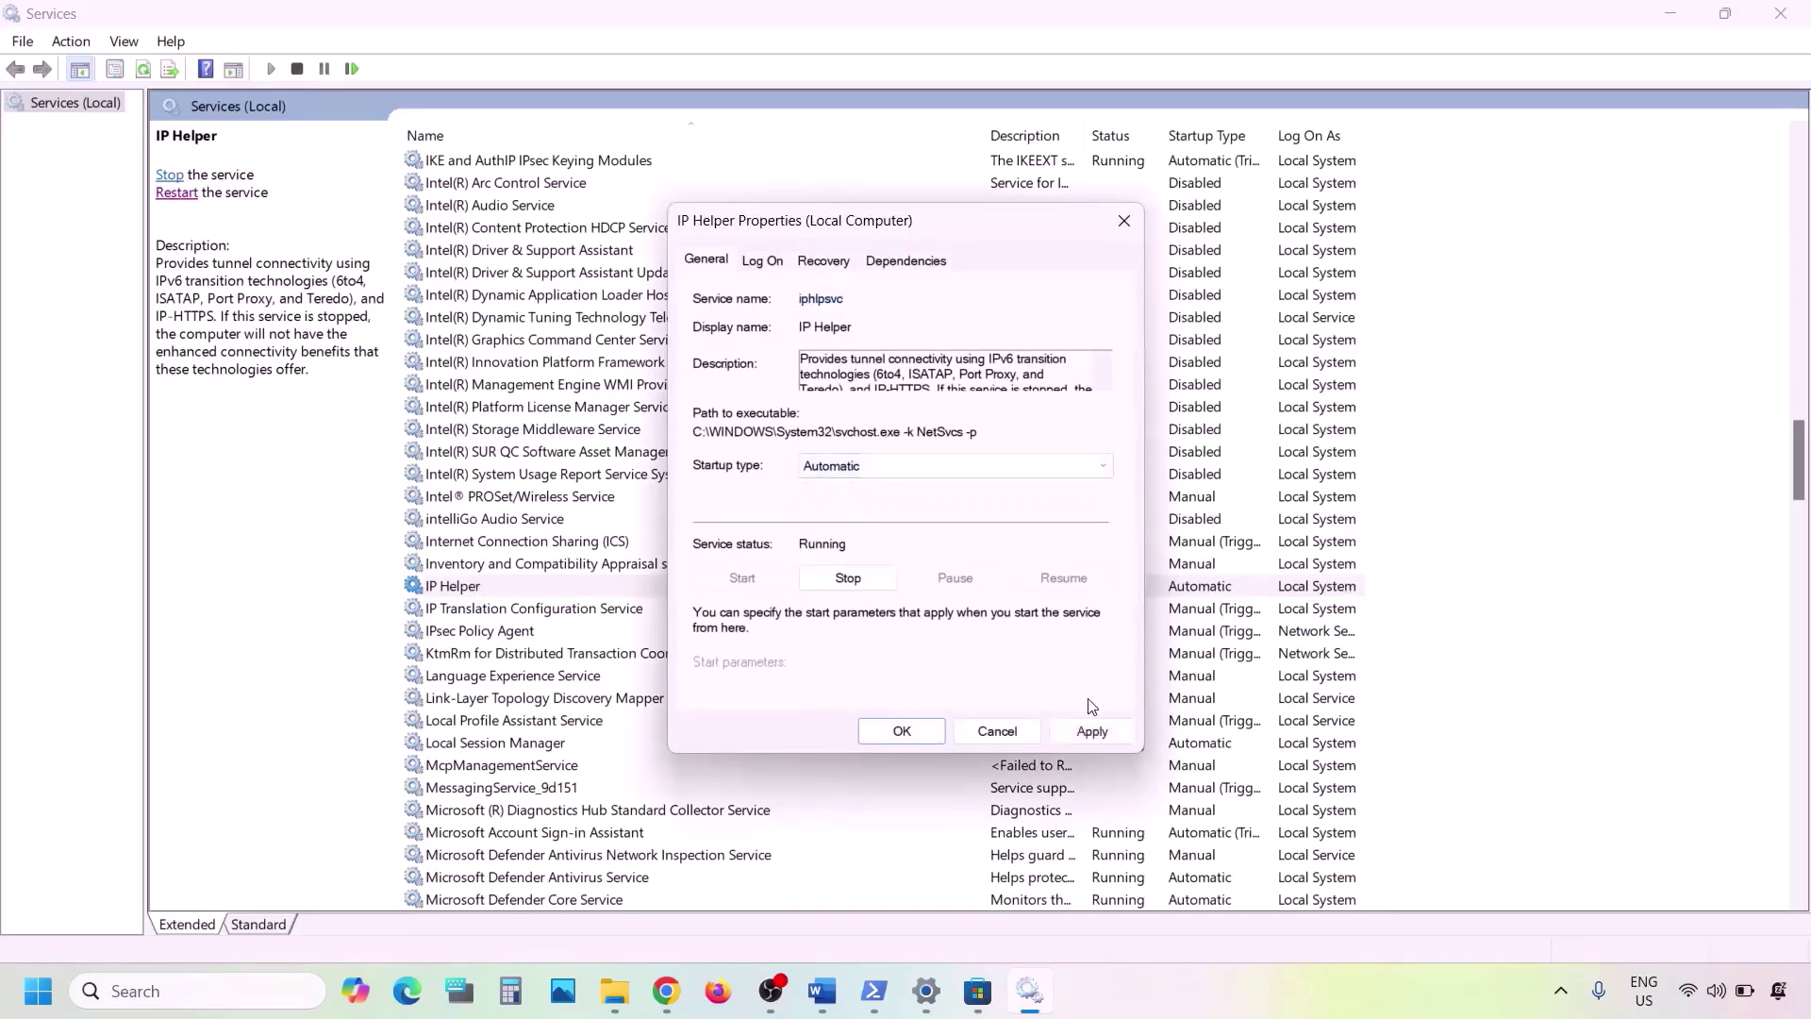
pyautogui.click(1086, 733)
pyautogui.click(900, 731)
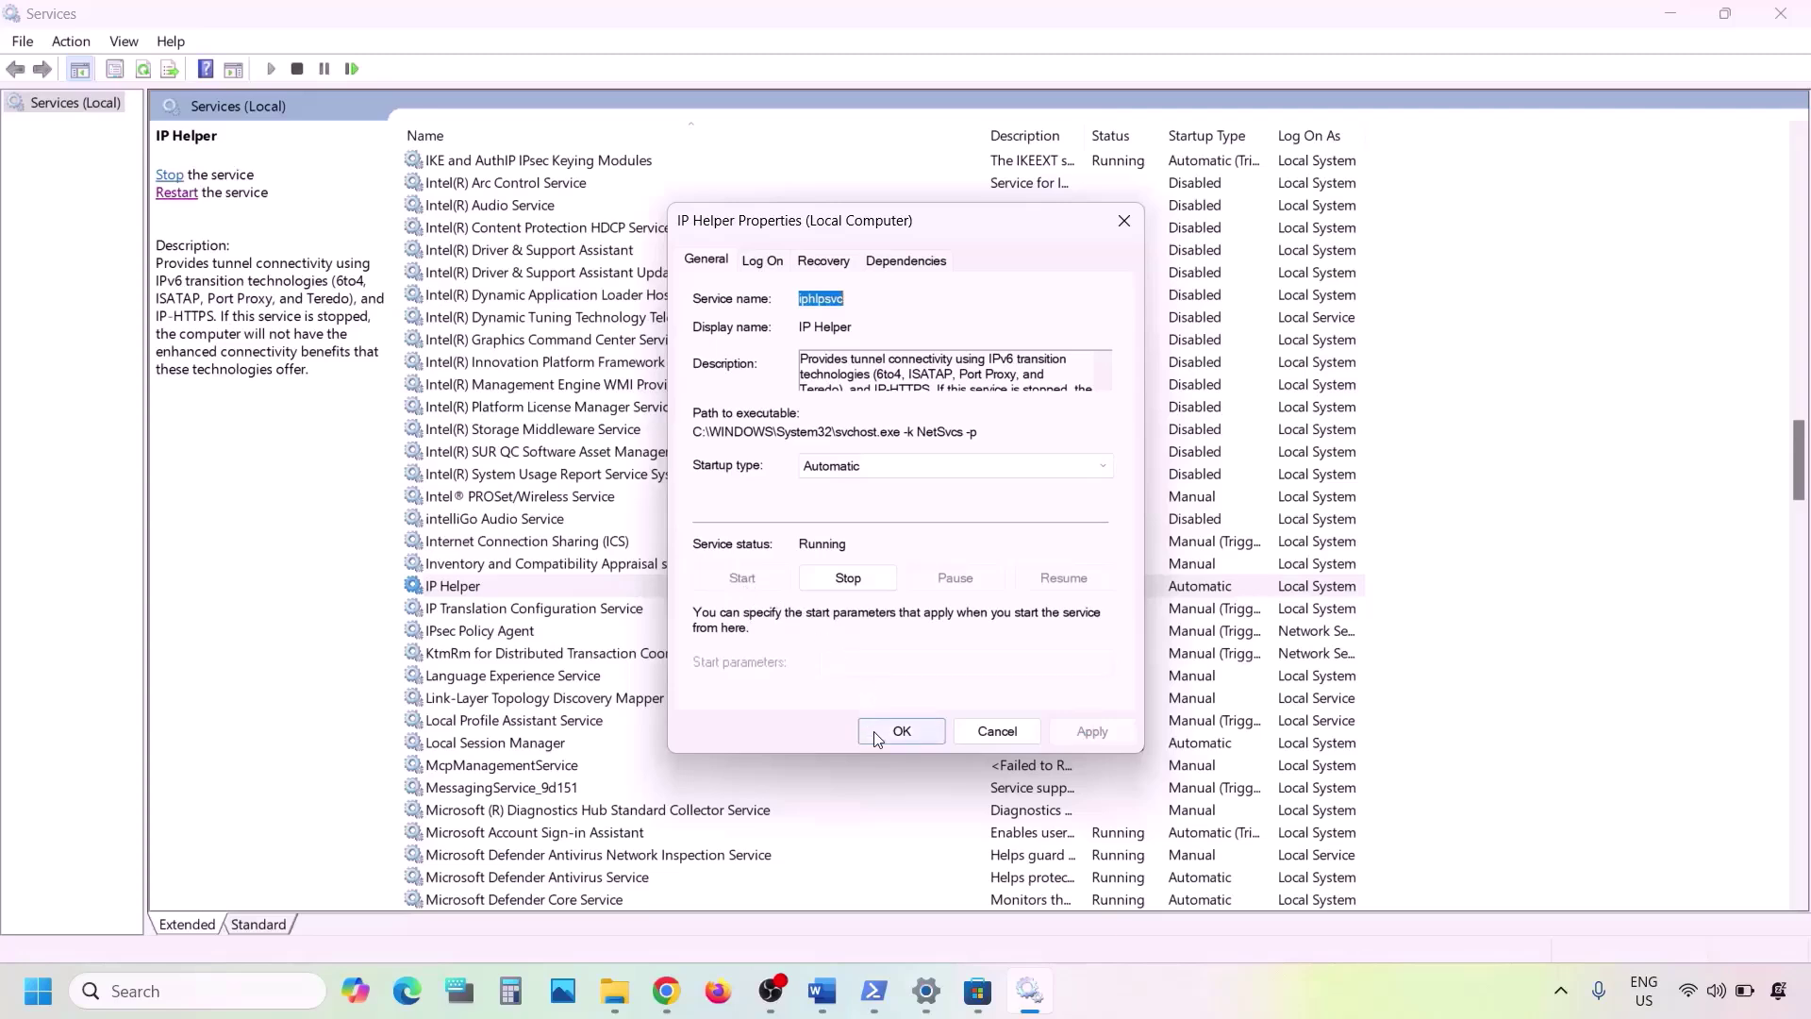
# - Restart the IP Helper service, then jump down to the X services
pyautogui.rightClick(476, 596)
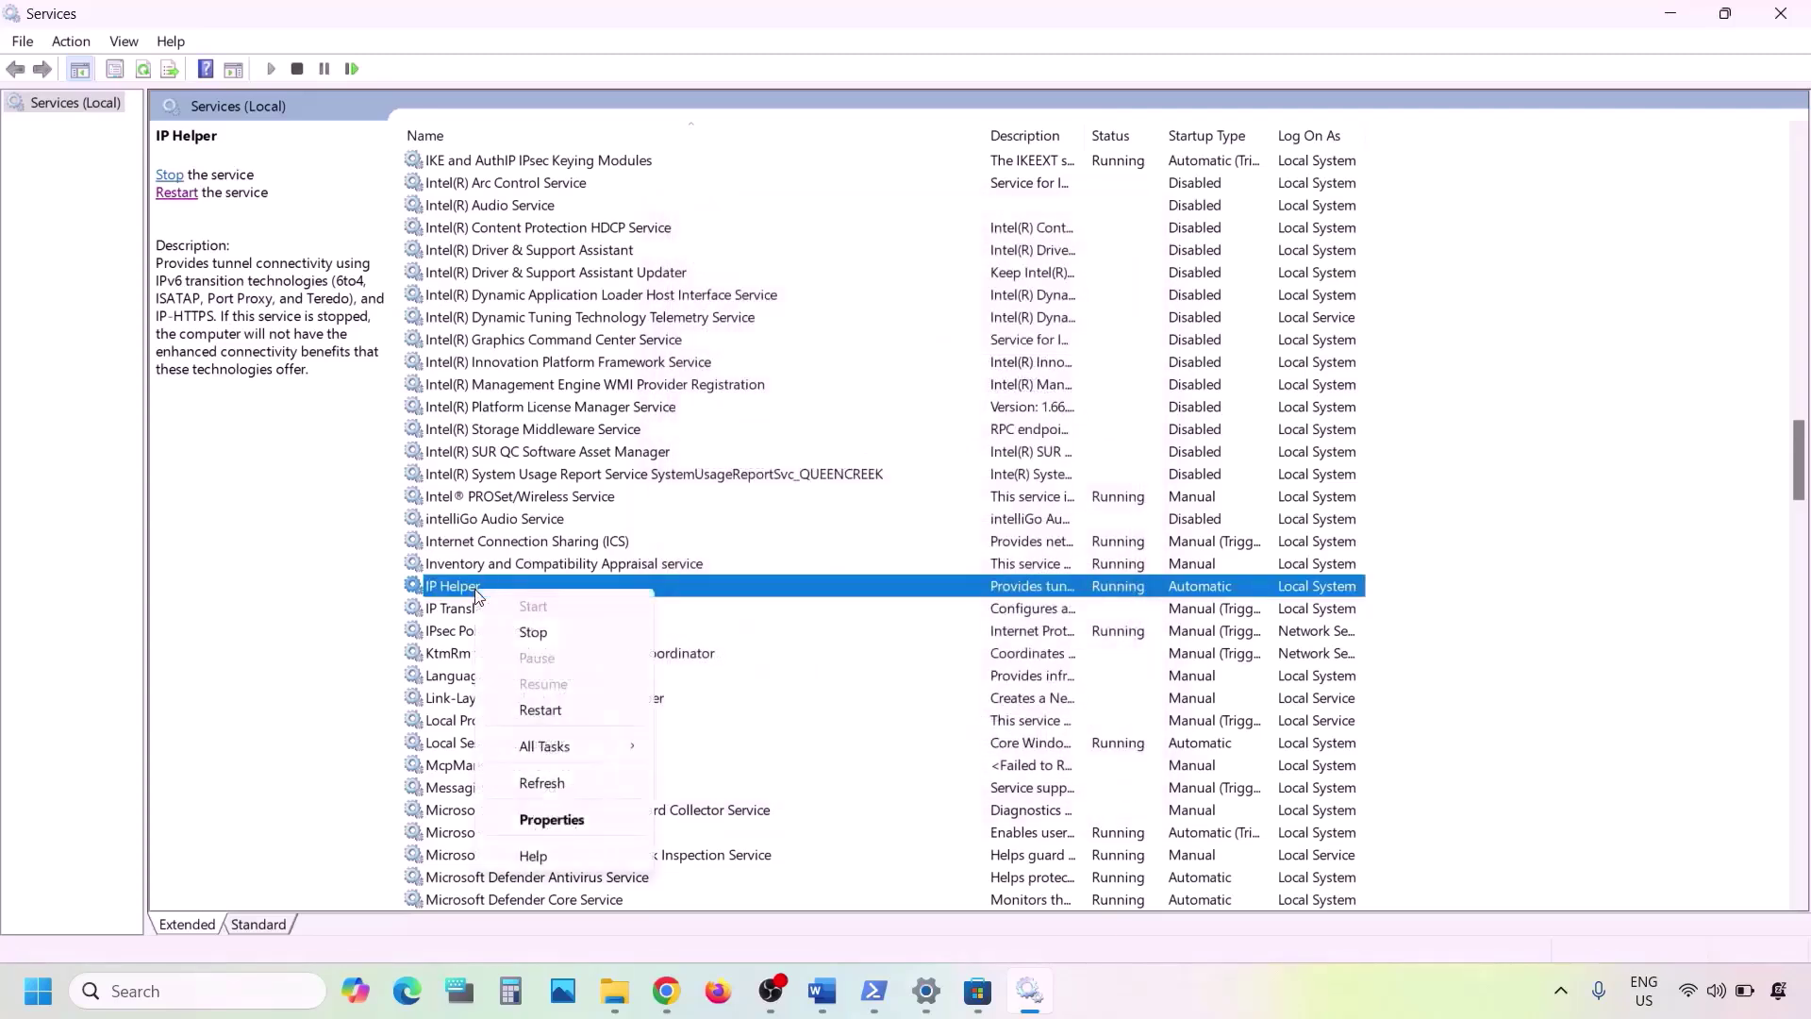
pyautogui.click(536, 712)
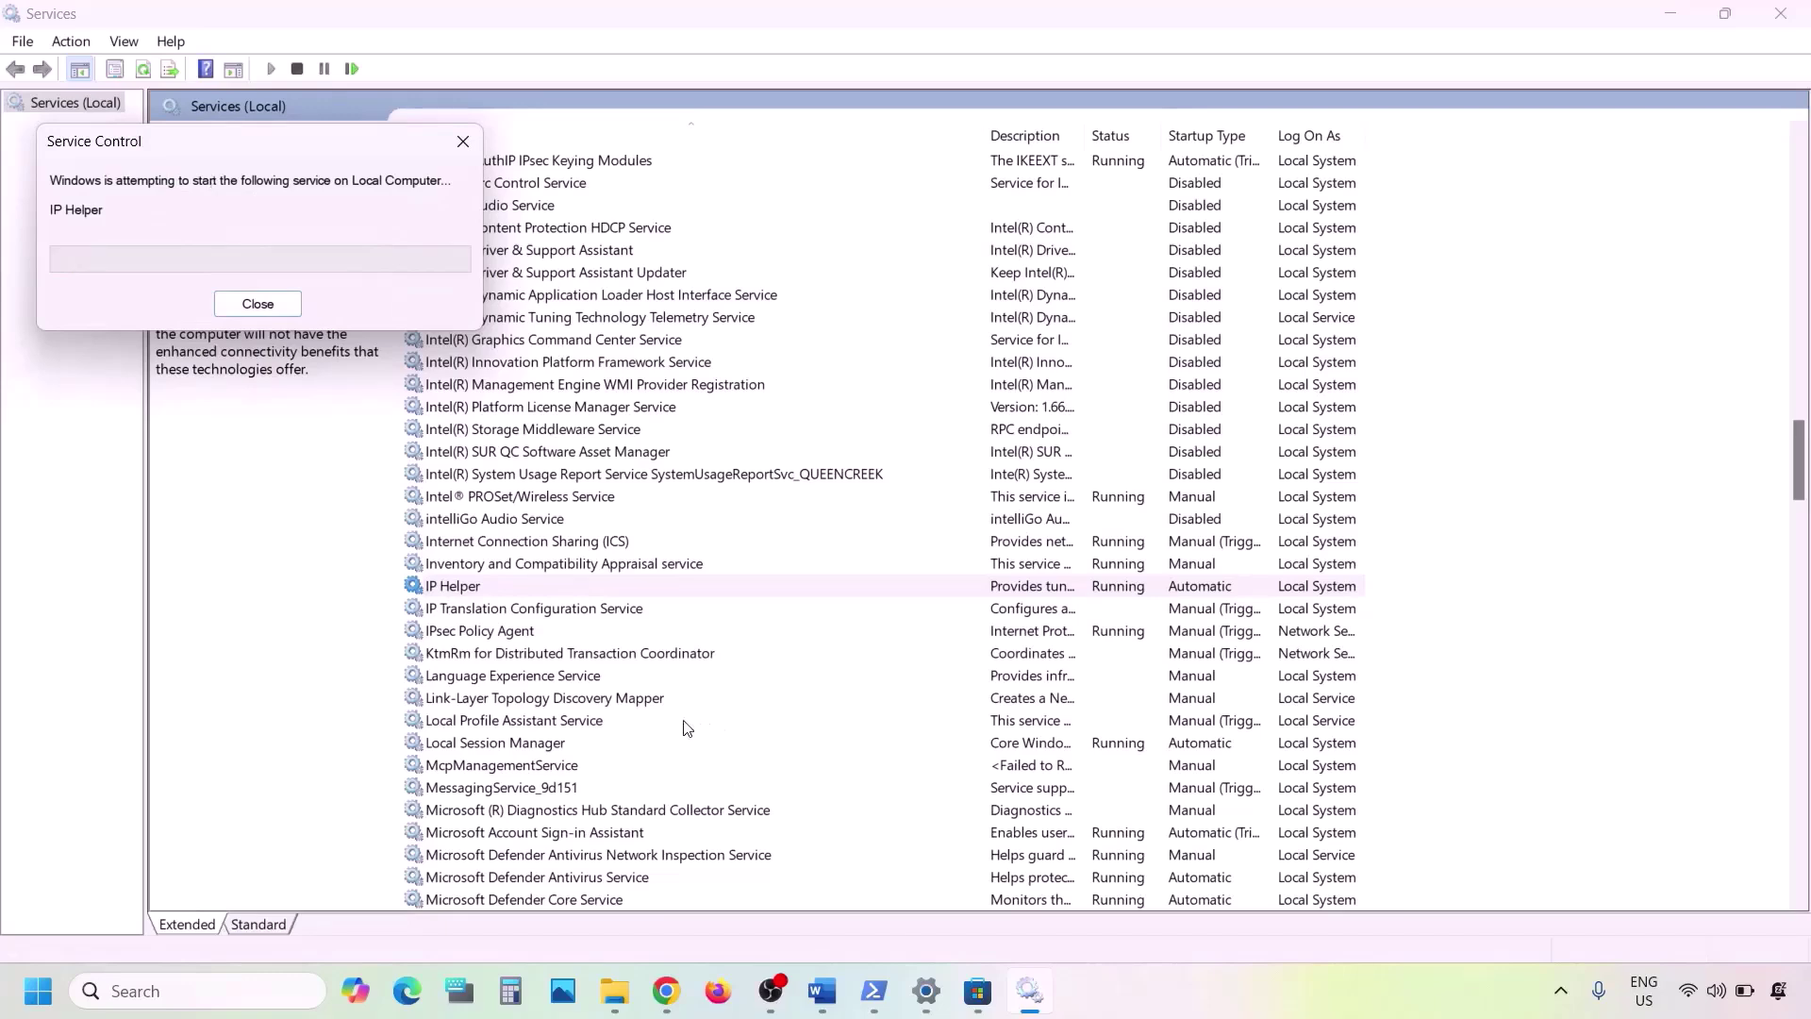
pyautogui.click(578, 745)
pyautogui.press('x')
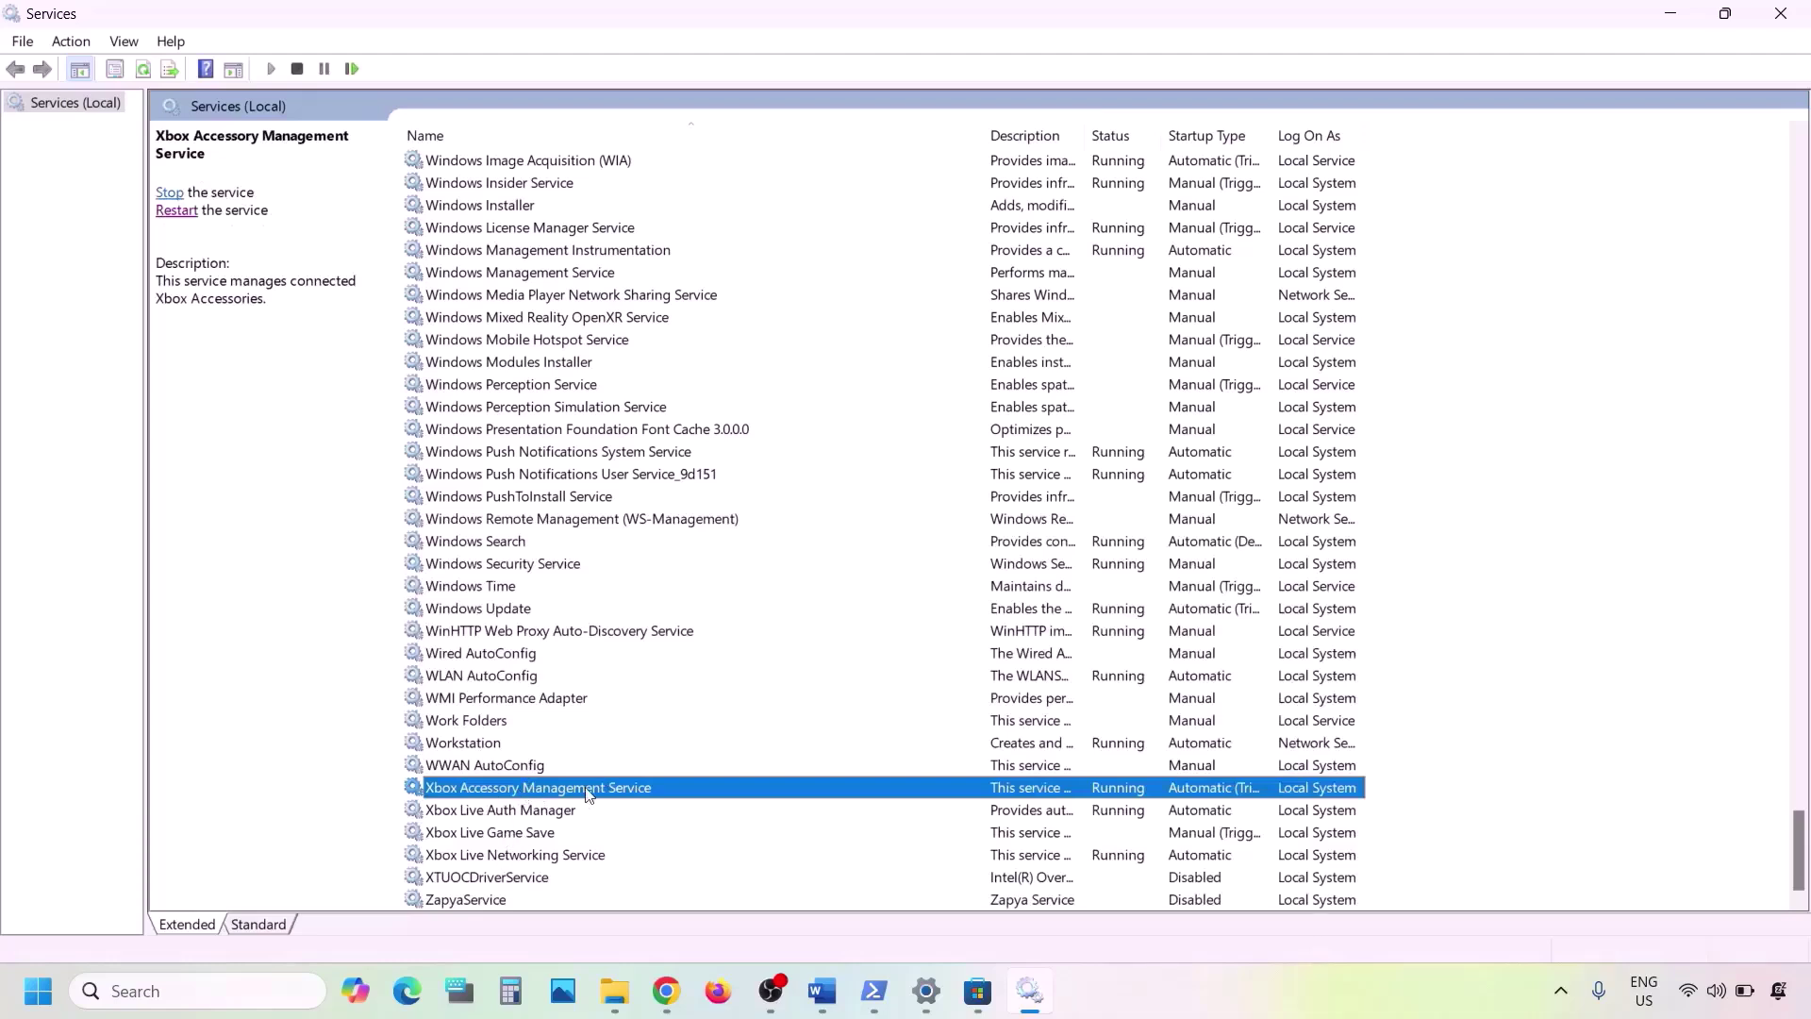
# - Set Xbox Accessory Management Service to Automatic startup
pyautogui.doubleClick(498, 794)
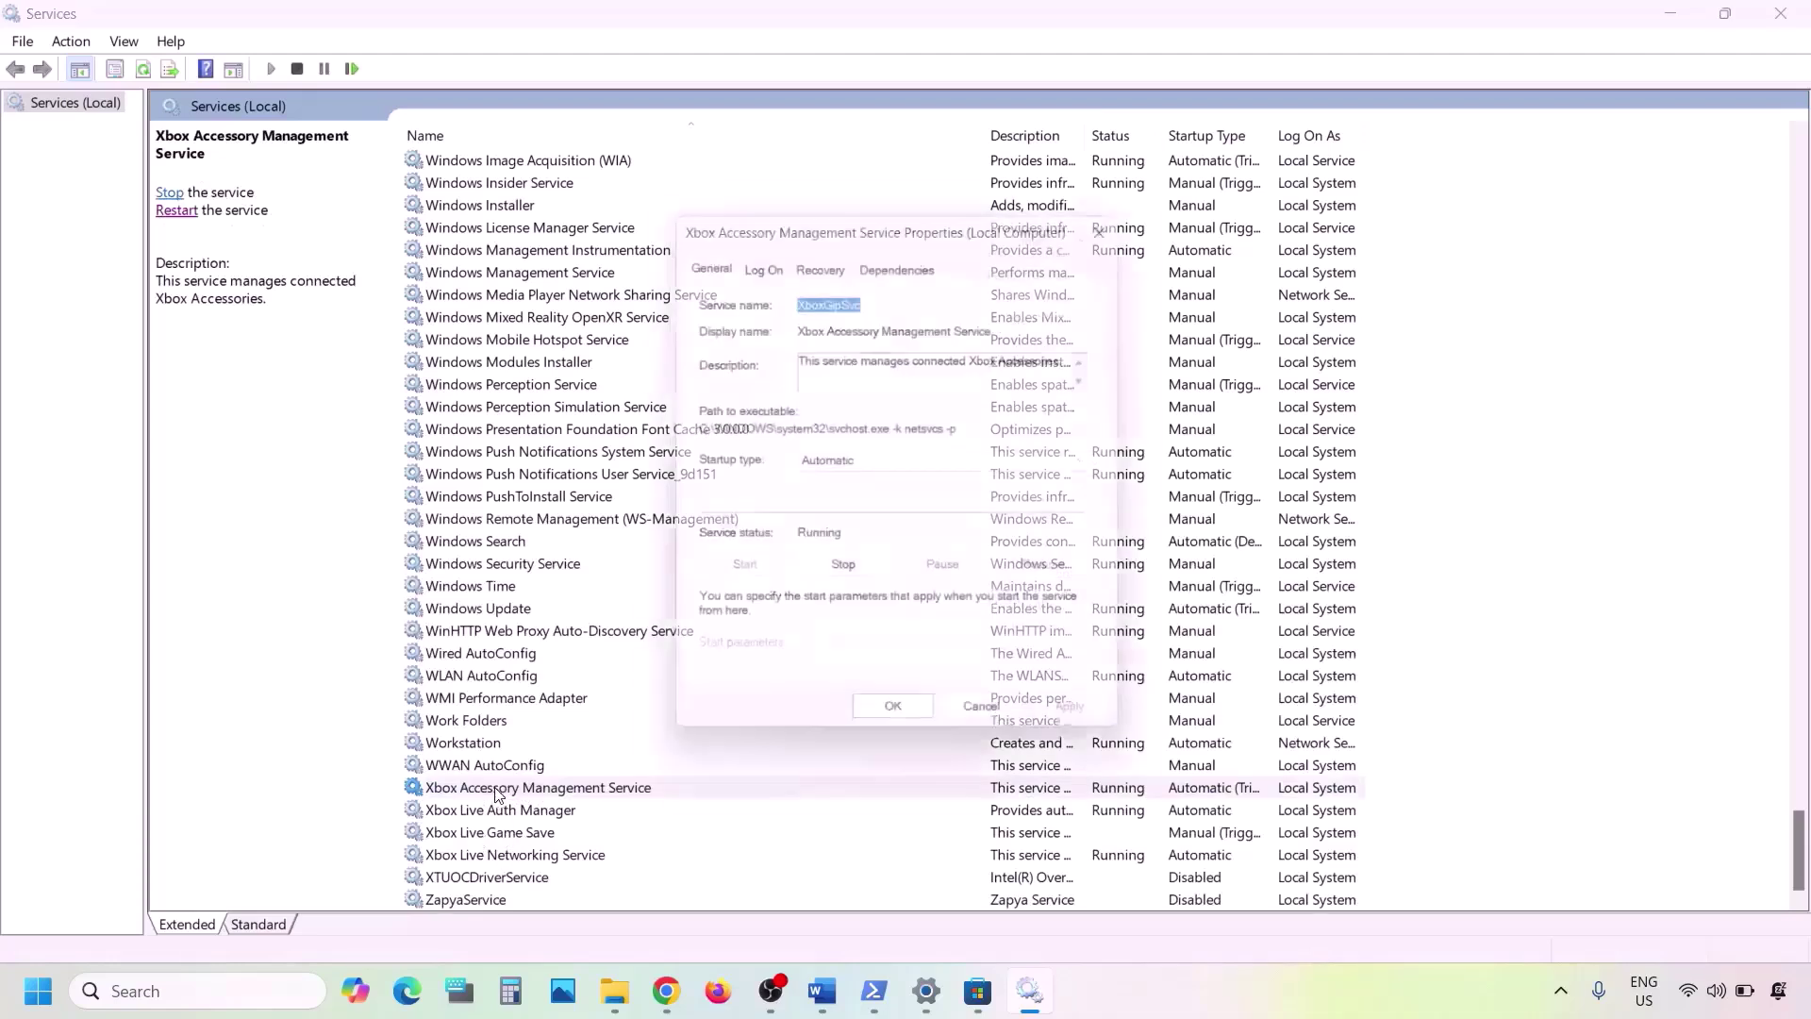
pyautogui.click(943, 466)
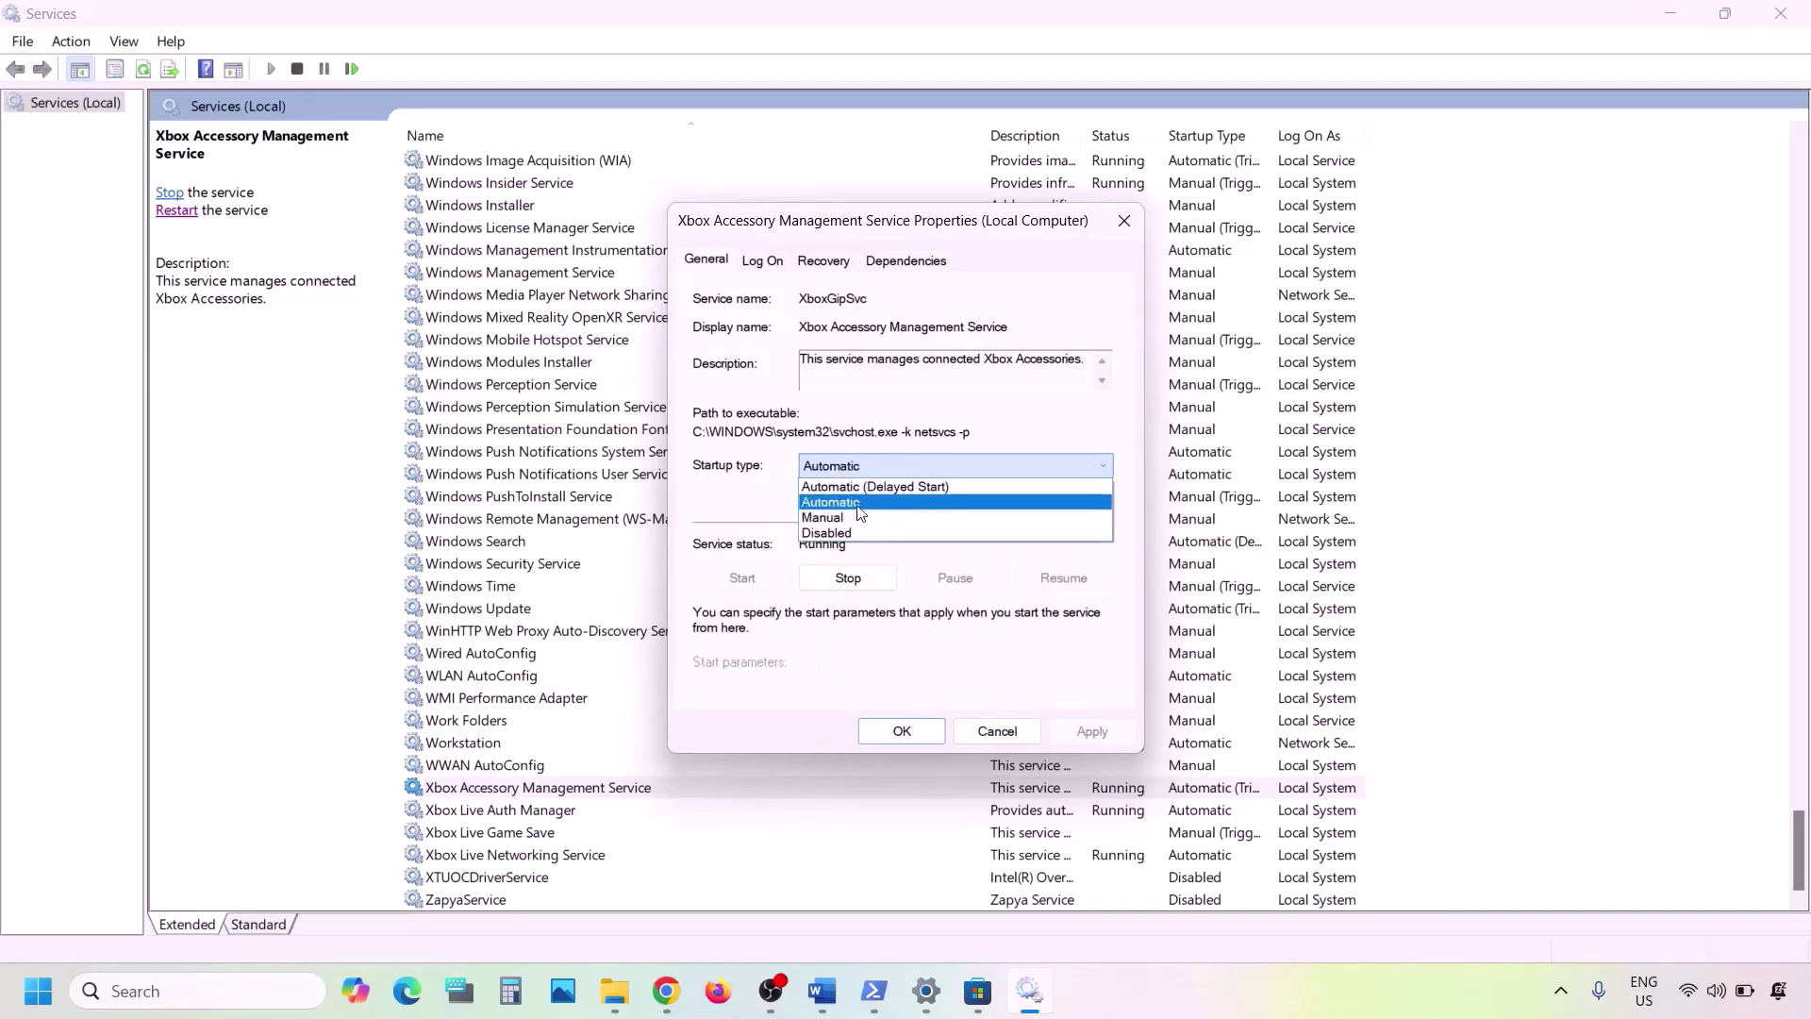
pyautogui.click(835, 502)
pyautogui.click(1104, 731)
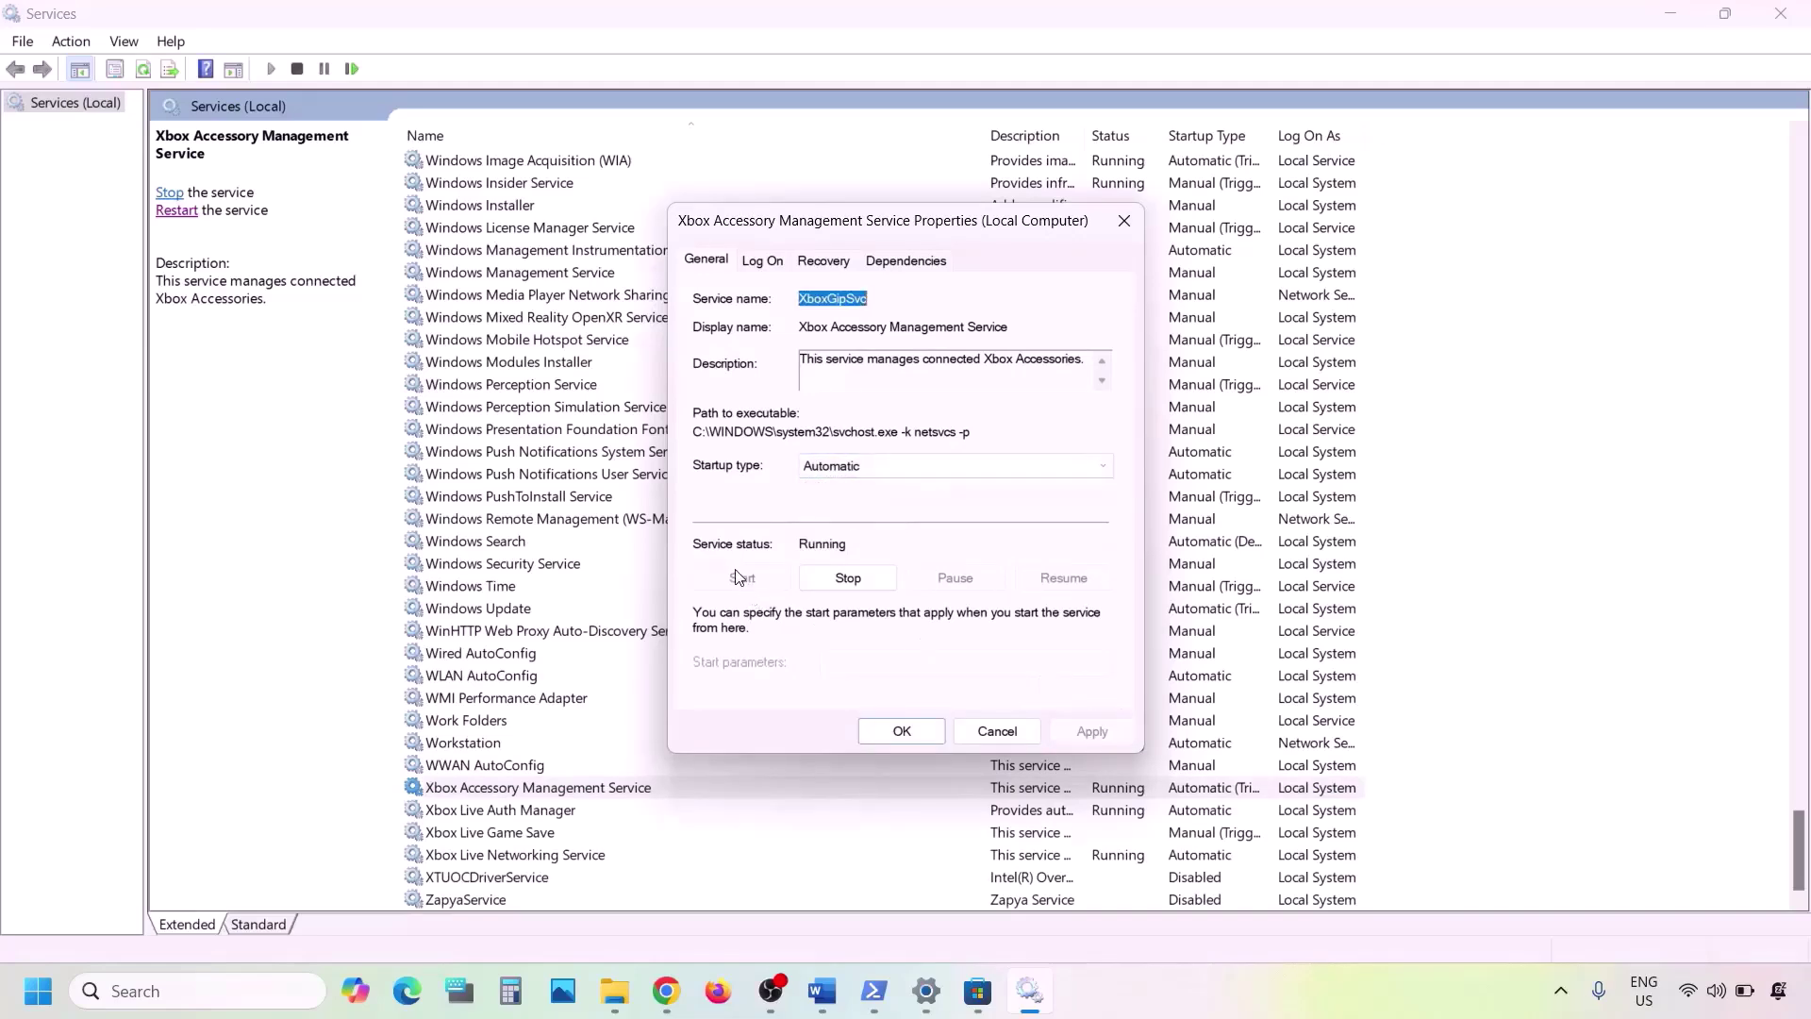
pyautogui.click(902, 733)
# - Set Xbox Live Auth Manager to Automatic startup
pyautogui.click(515, 813)
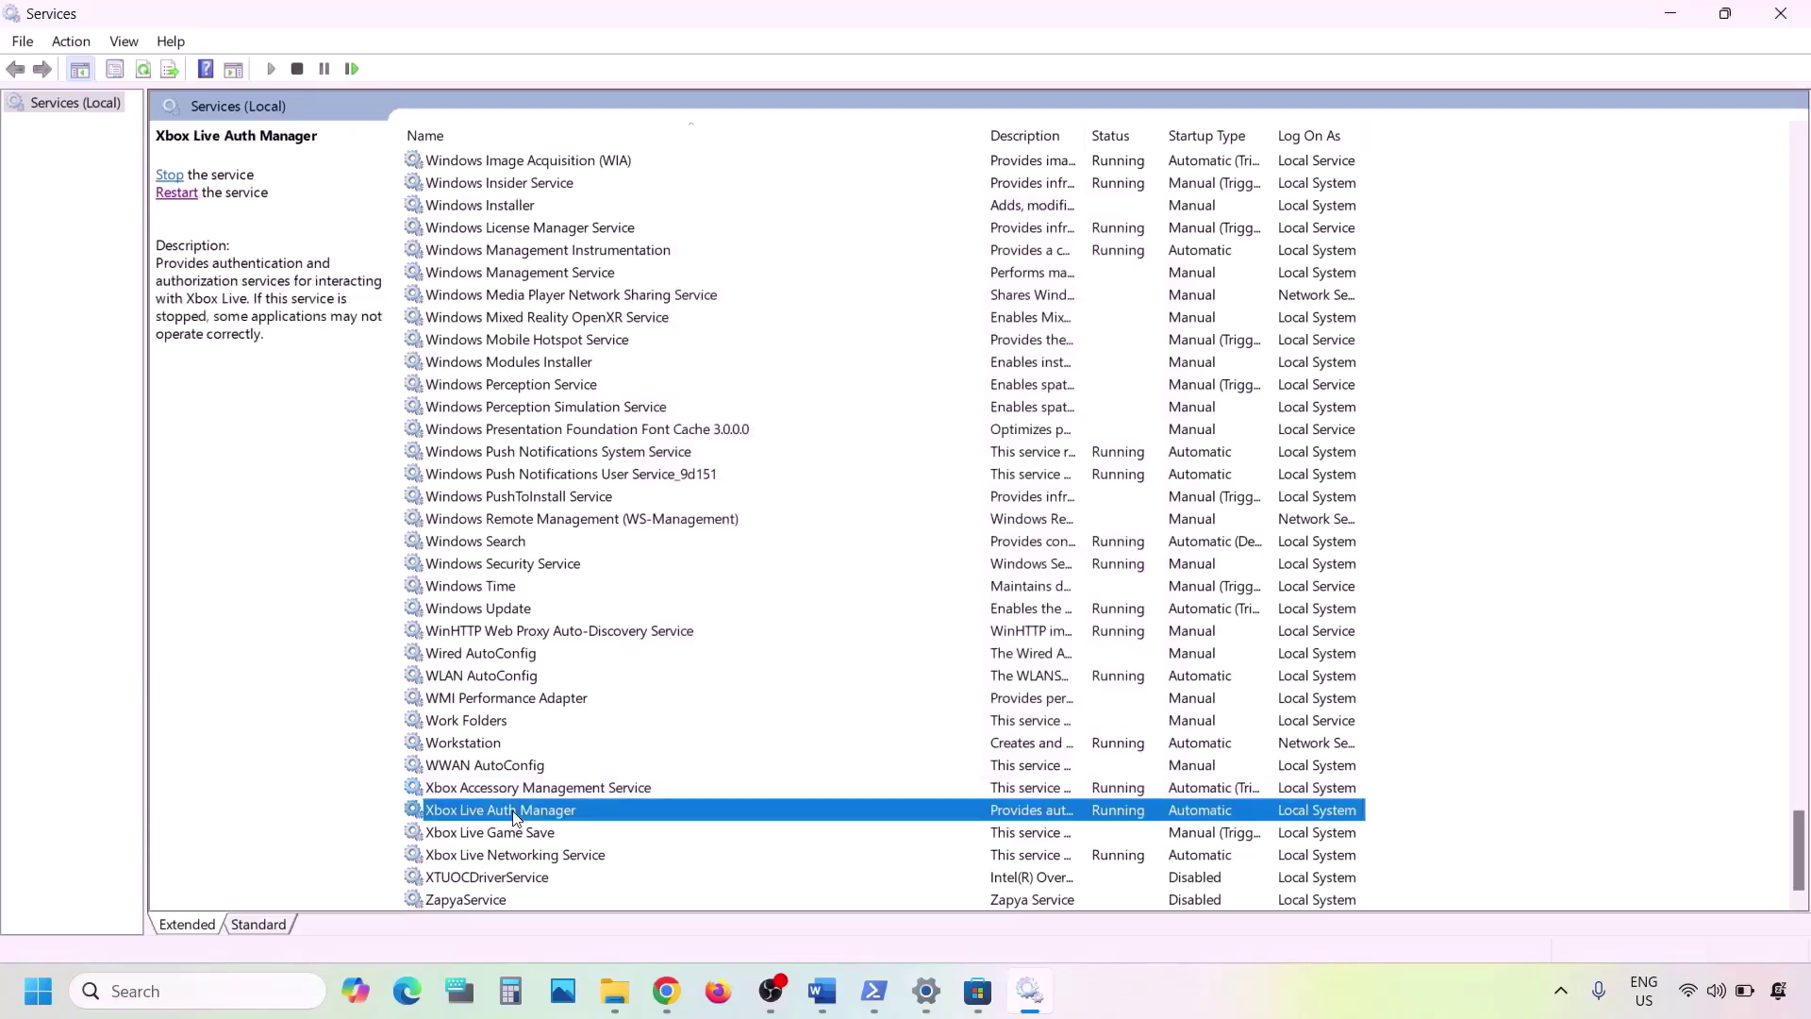
pyautogui.doubleClick(540, 817)
pyautogui.click(868, 465)
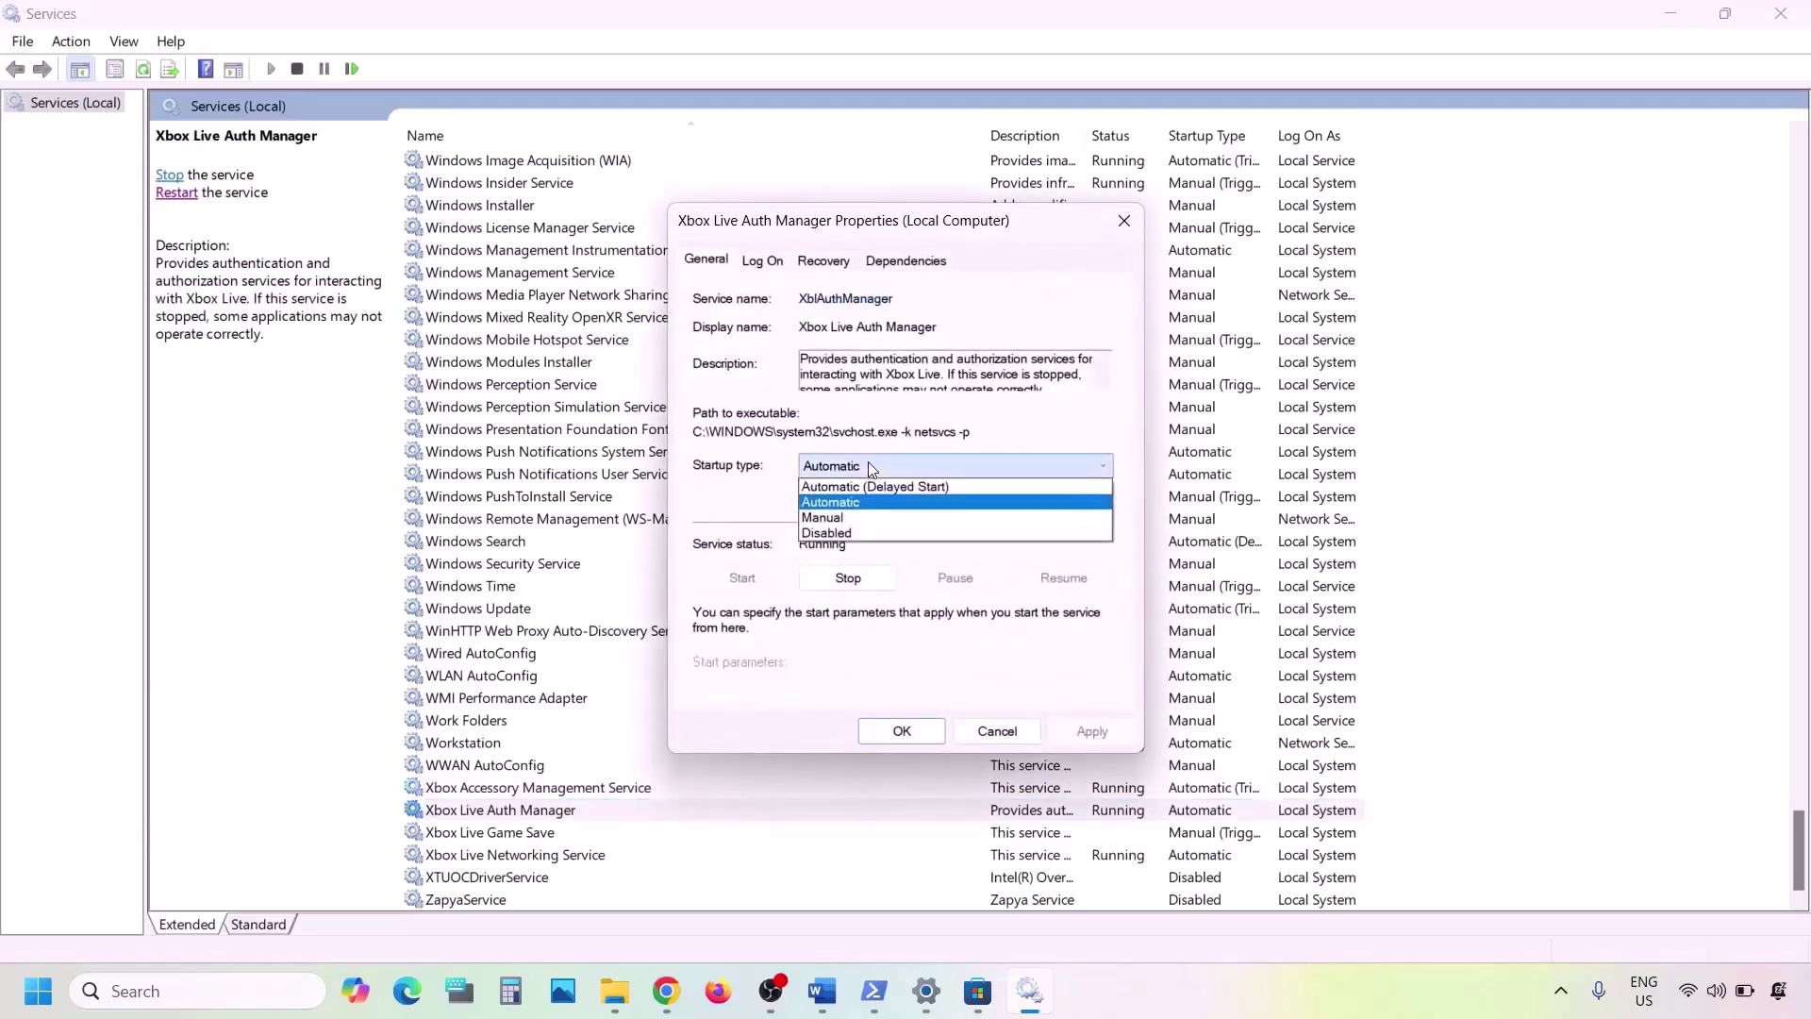
pyautogui.click(856, 503)
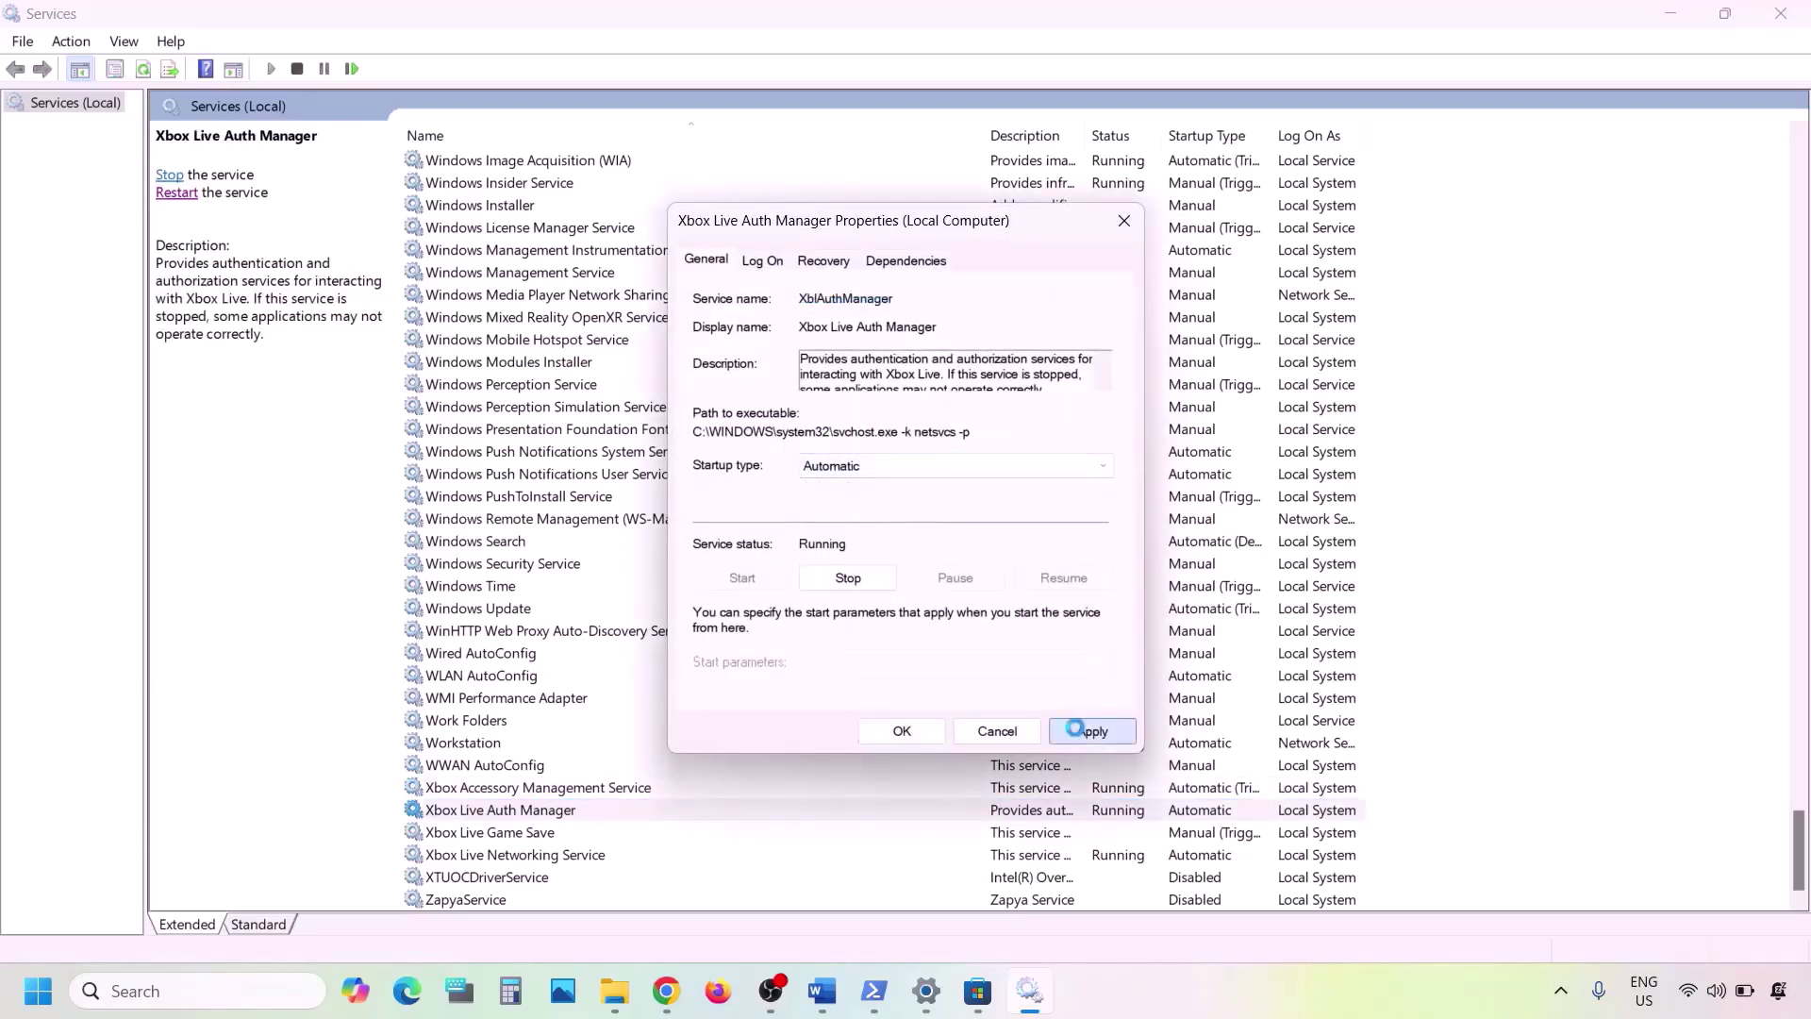
pyautogui.click(1092, 731)
pyautogui.click(901, 729)
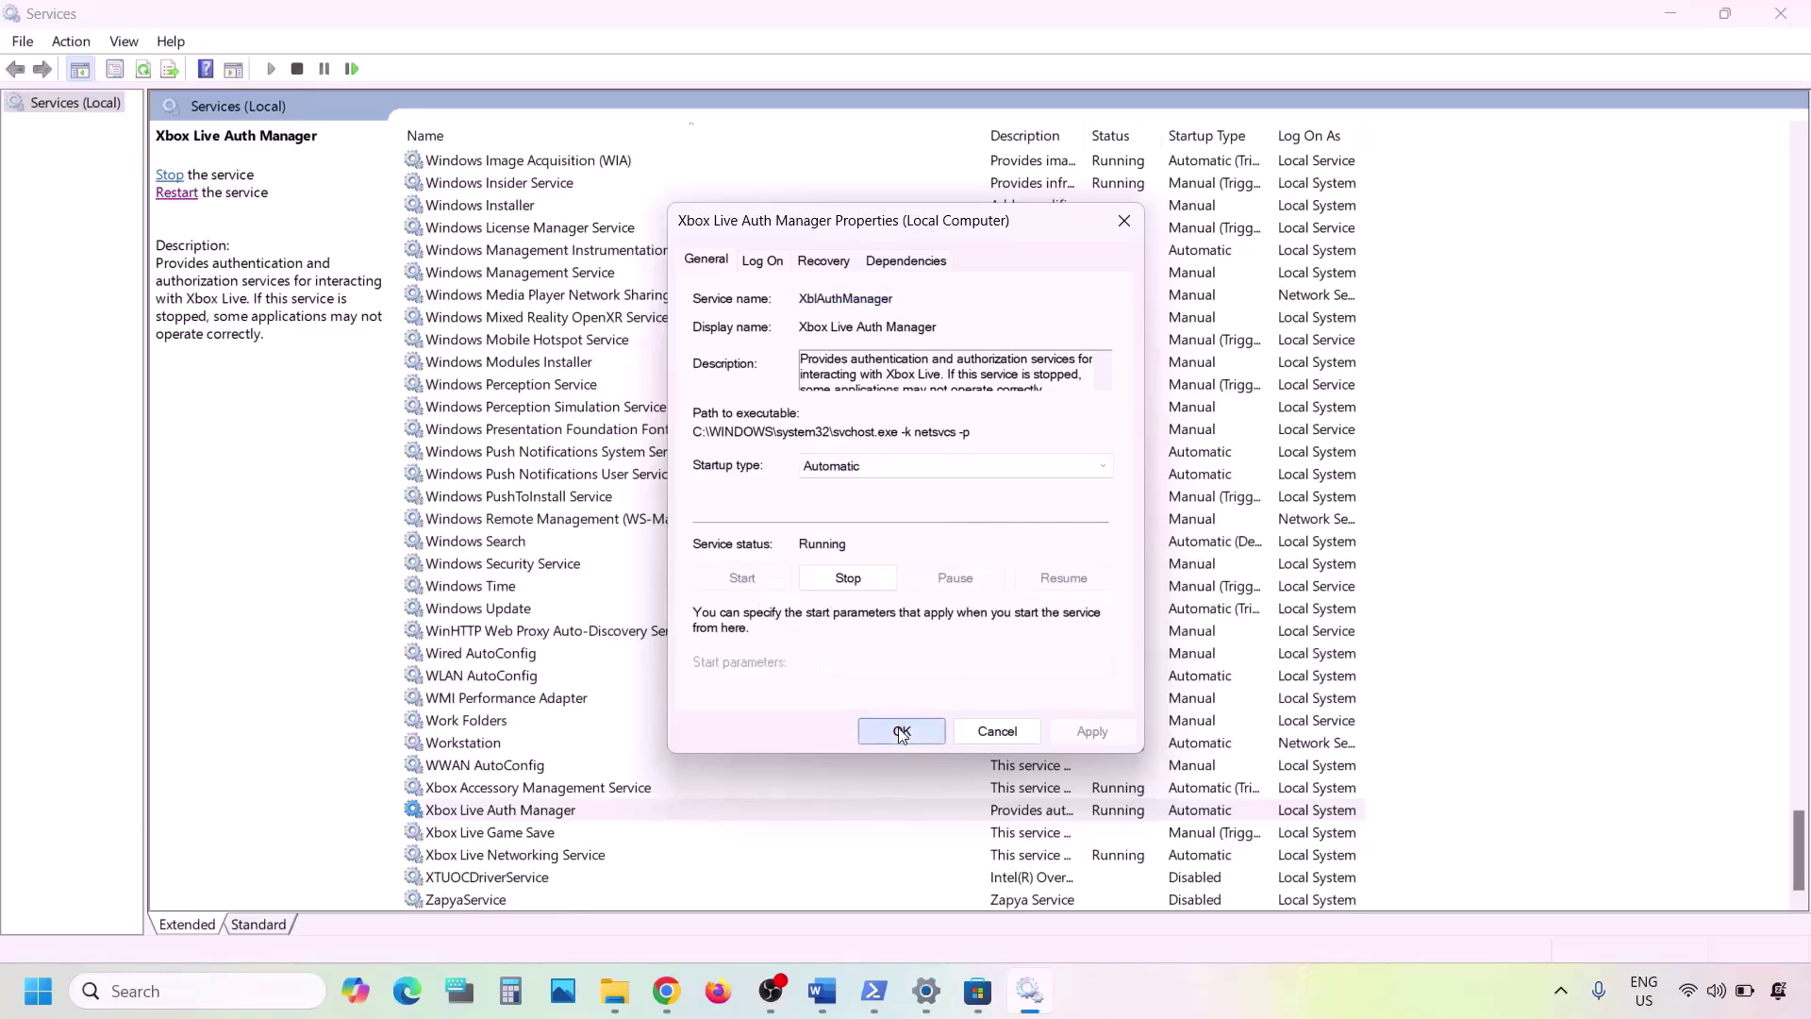
# - Switch Xbox Live Game Save from Manual to Automatic and start the service
pyautogui.doubleClick(475, 834)
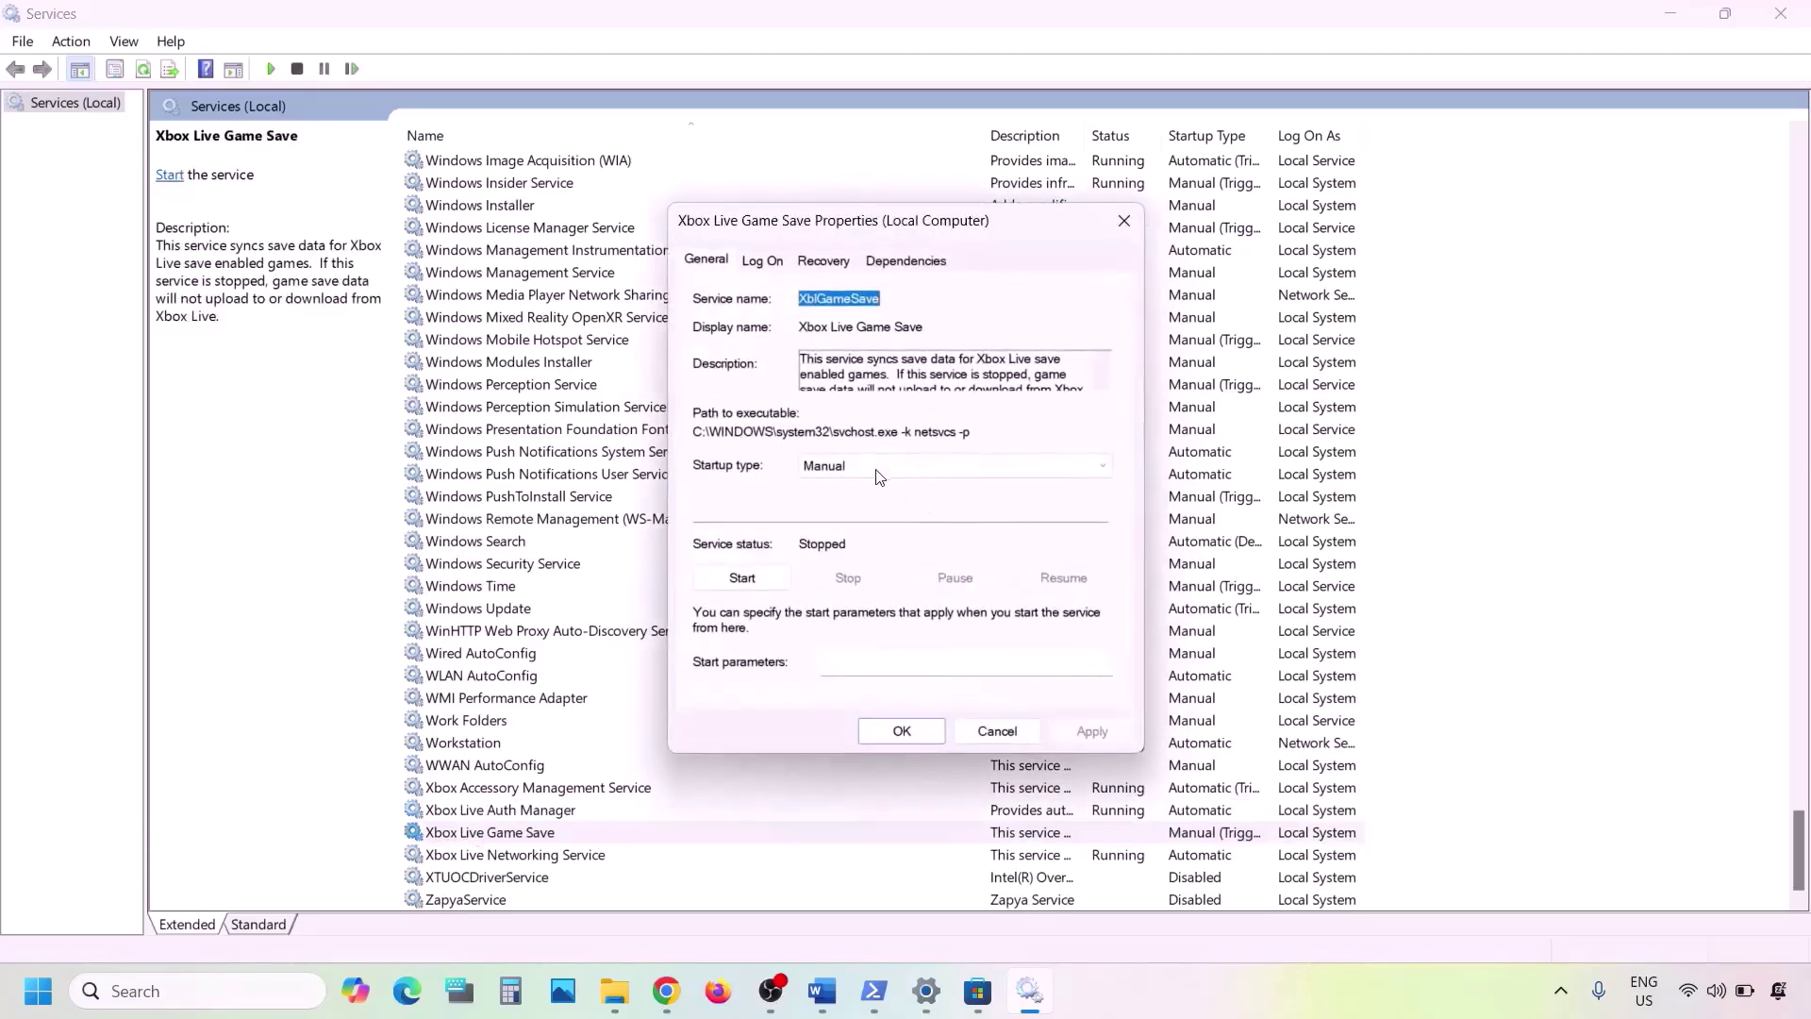
pyautogui.click(874, 466)
pyautogui.click(859, 501)
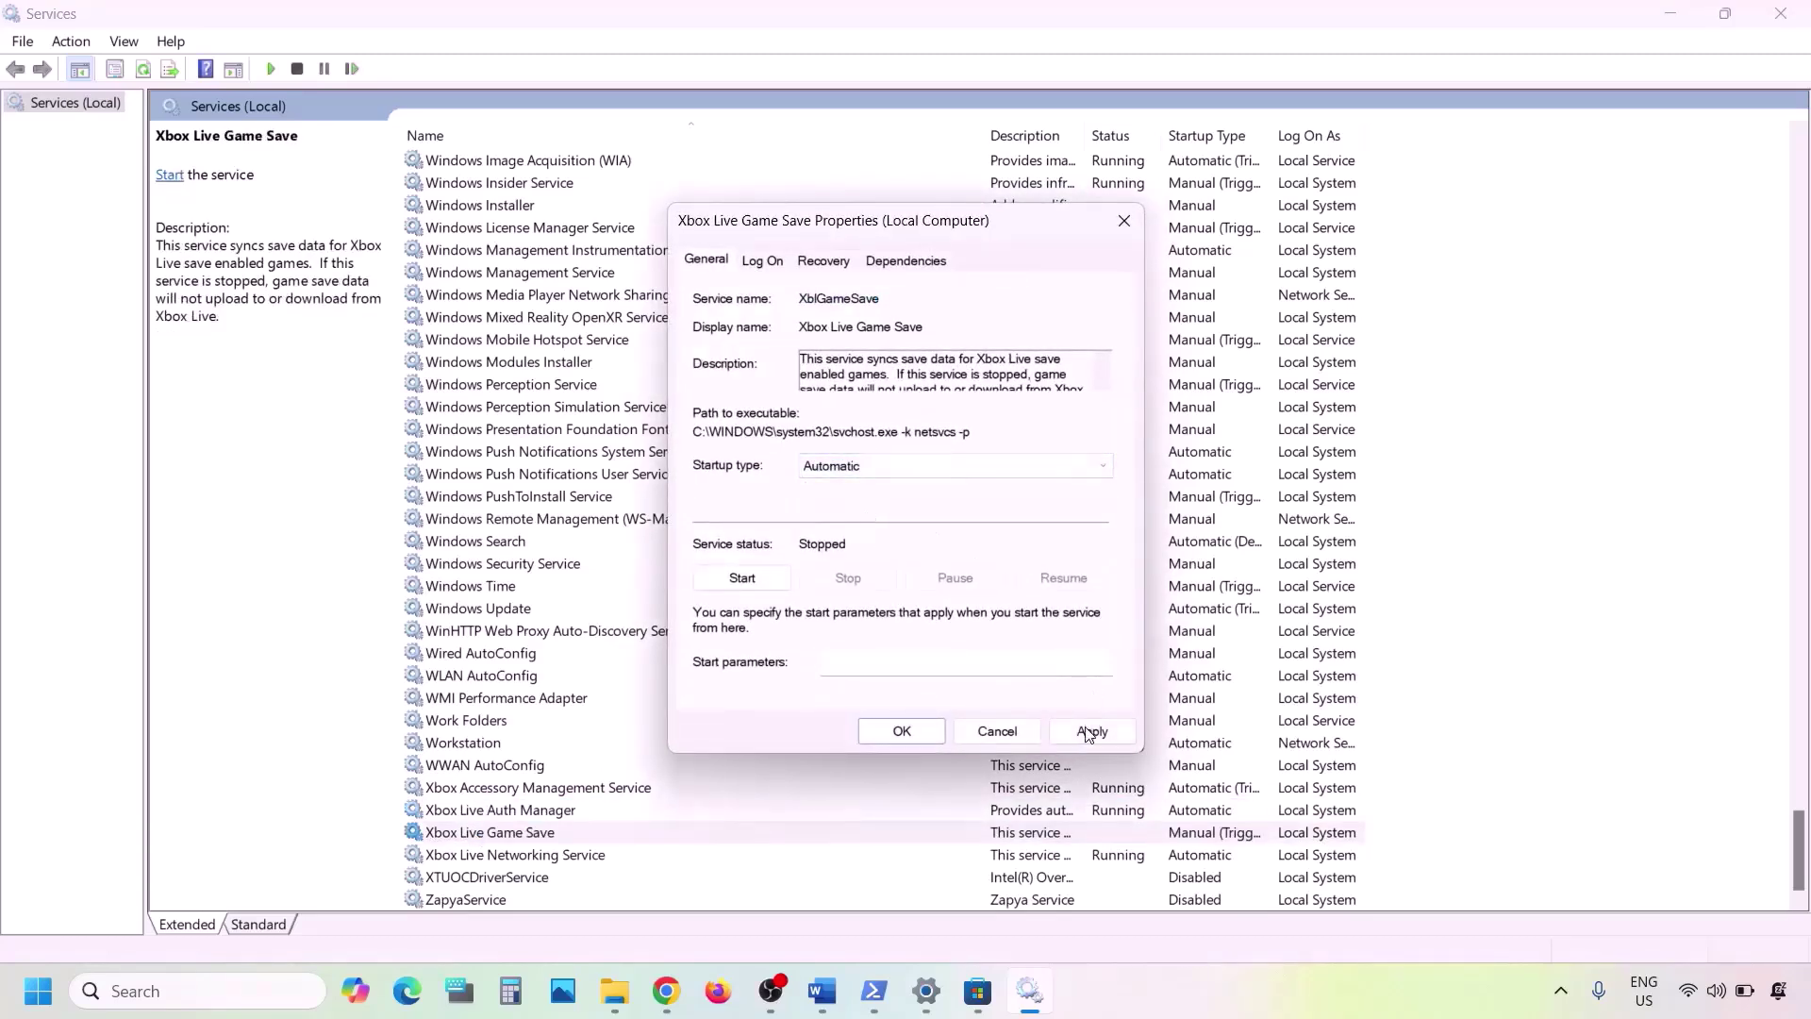
pyautogui.click(1089, 731)
pyautogui.click(739, 577)
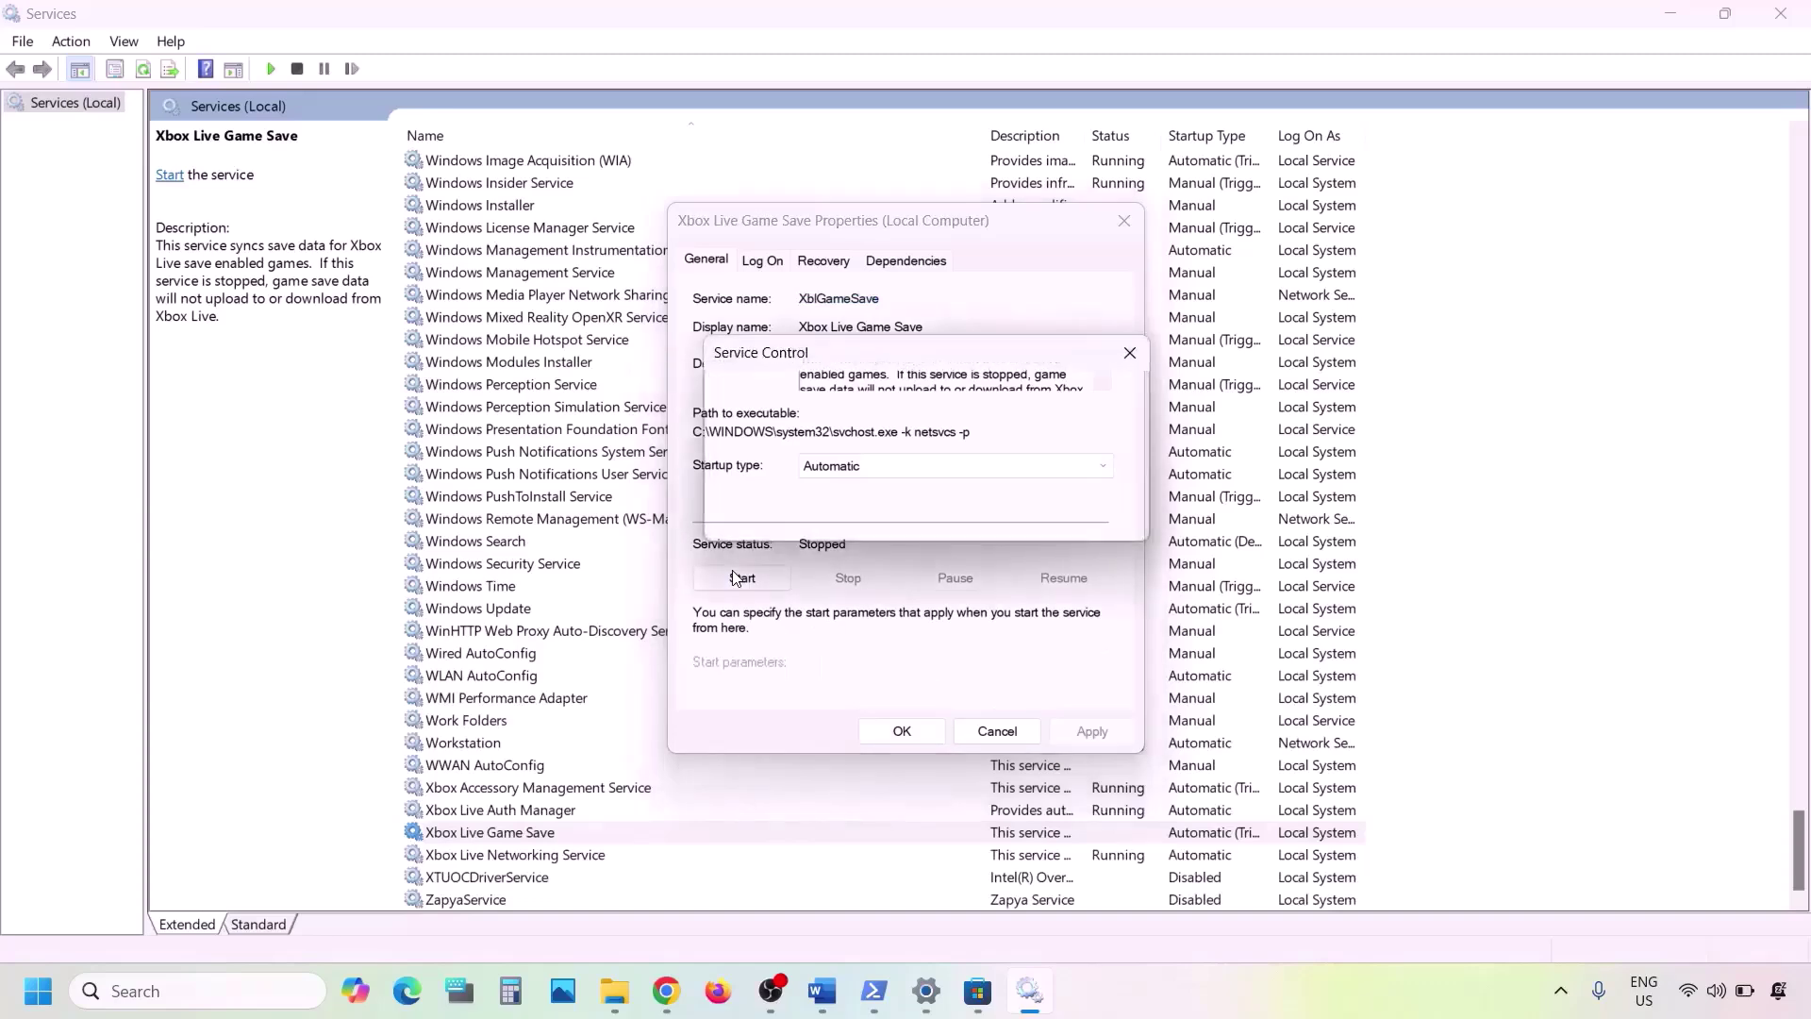
pyautogui.click(901, 732)
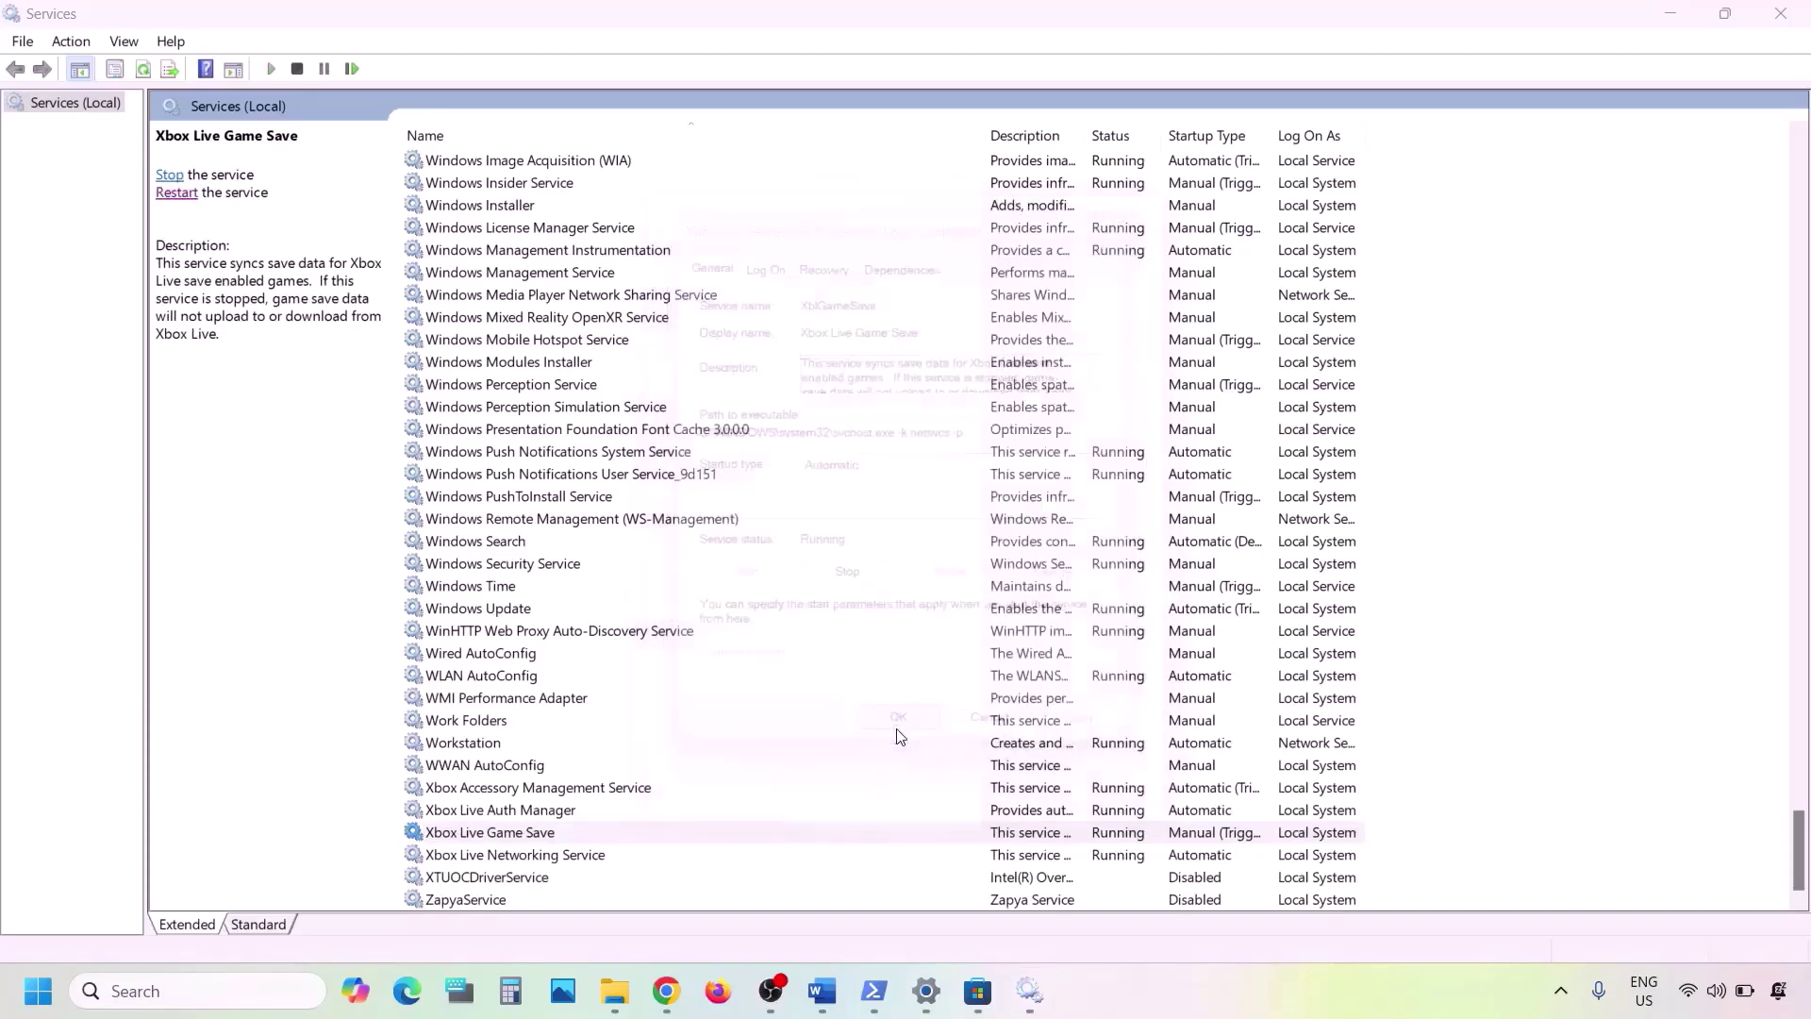
# - Set Xbox Live Networking Service to Automatic startup
pyautogui.doubleClick(577, 856)
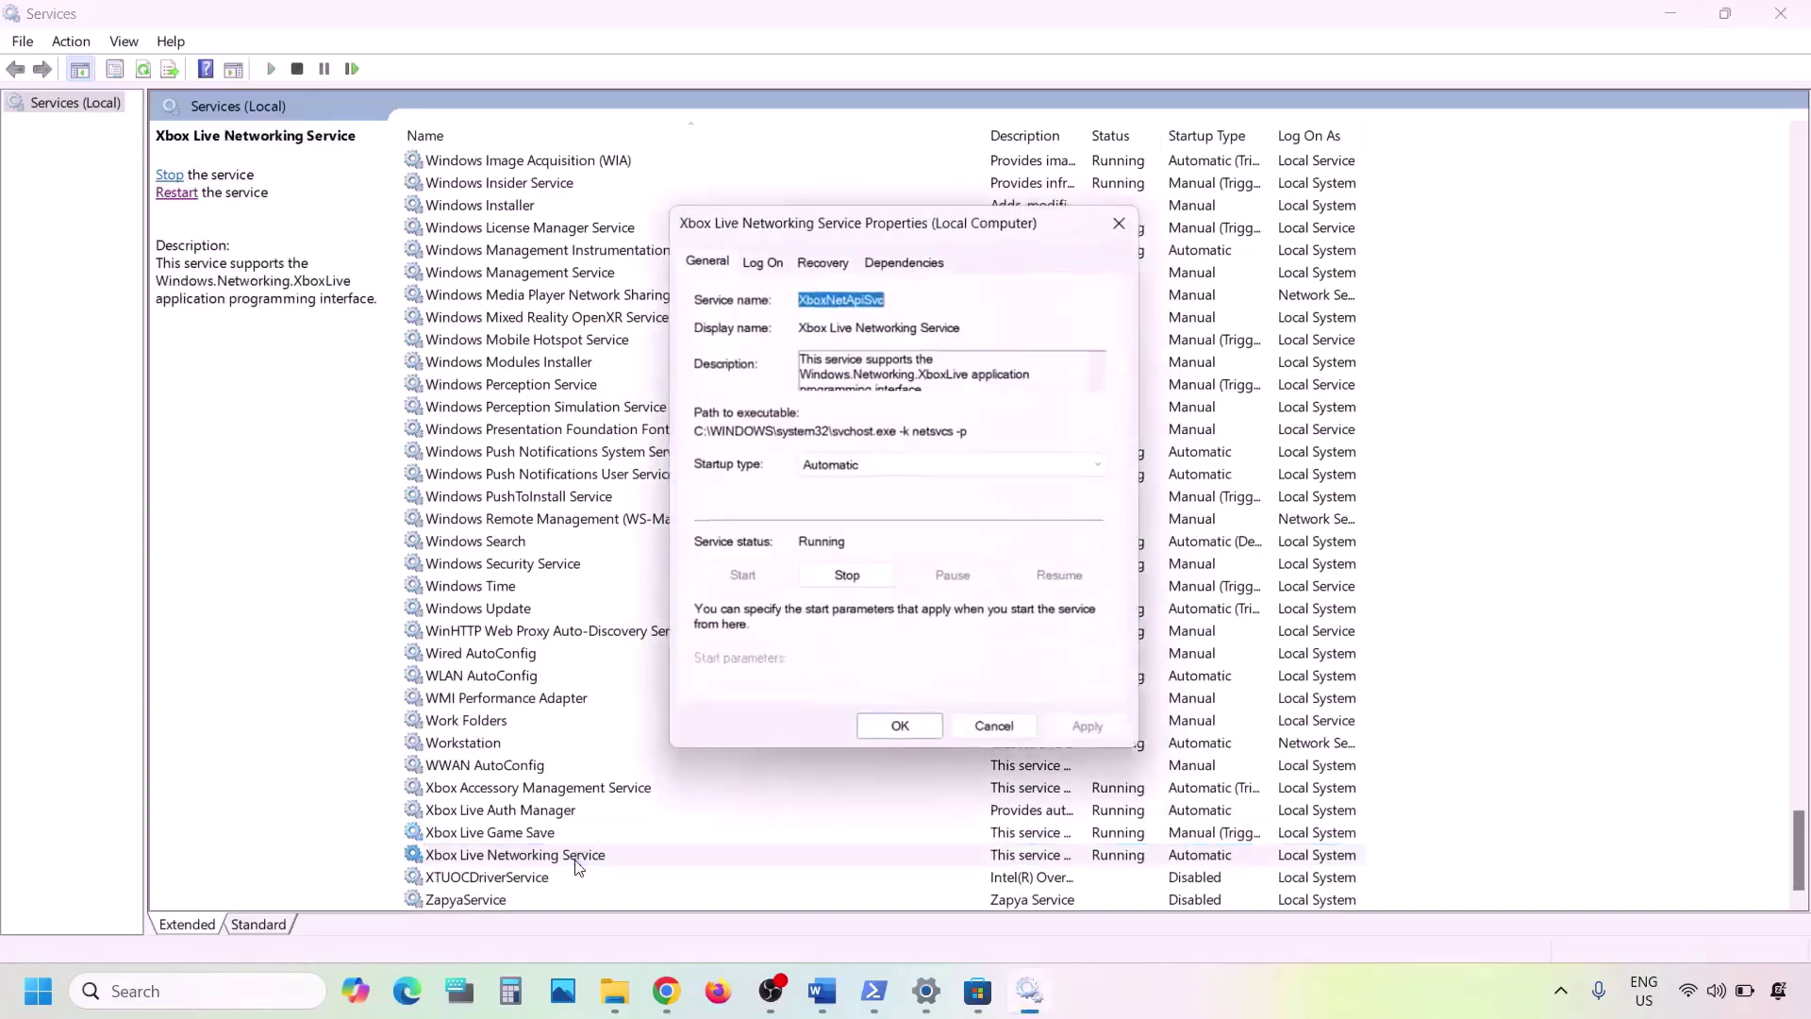
pyautogui.click(877, 468)
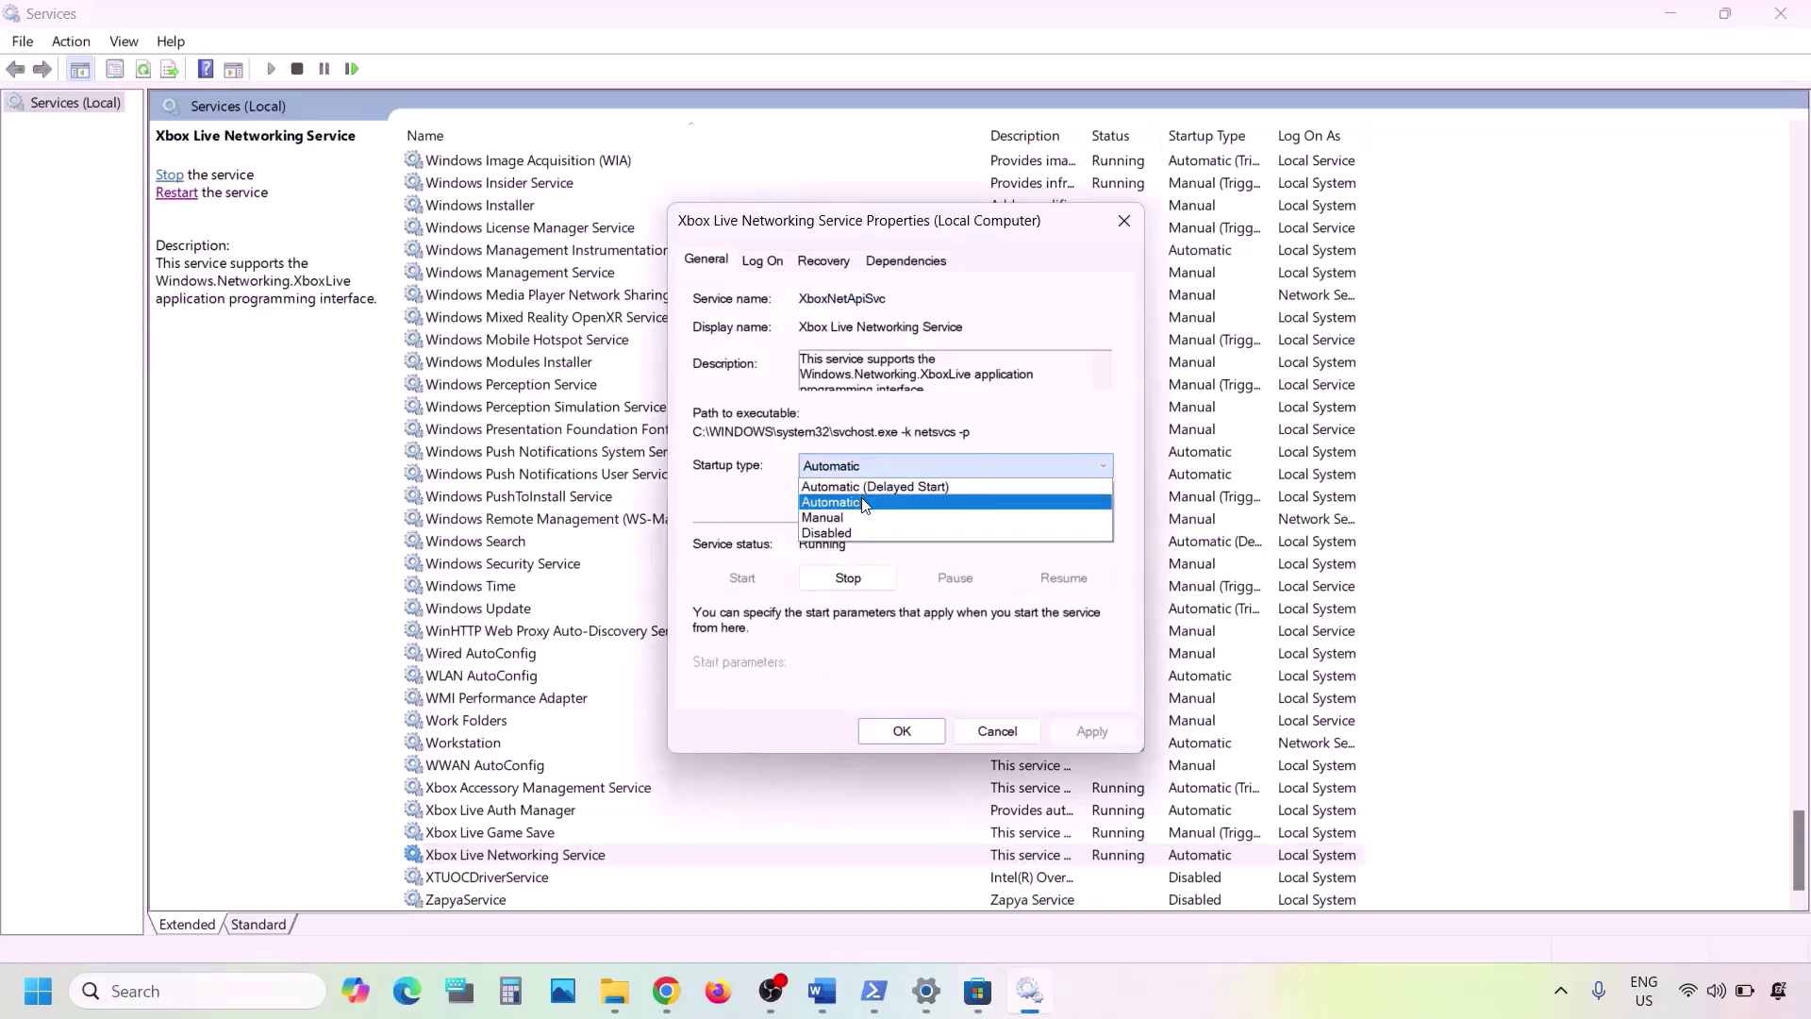
pyautogui.click(863, 501)
pyautogui.click(1075, 733)
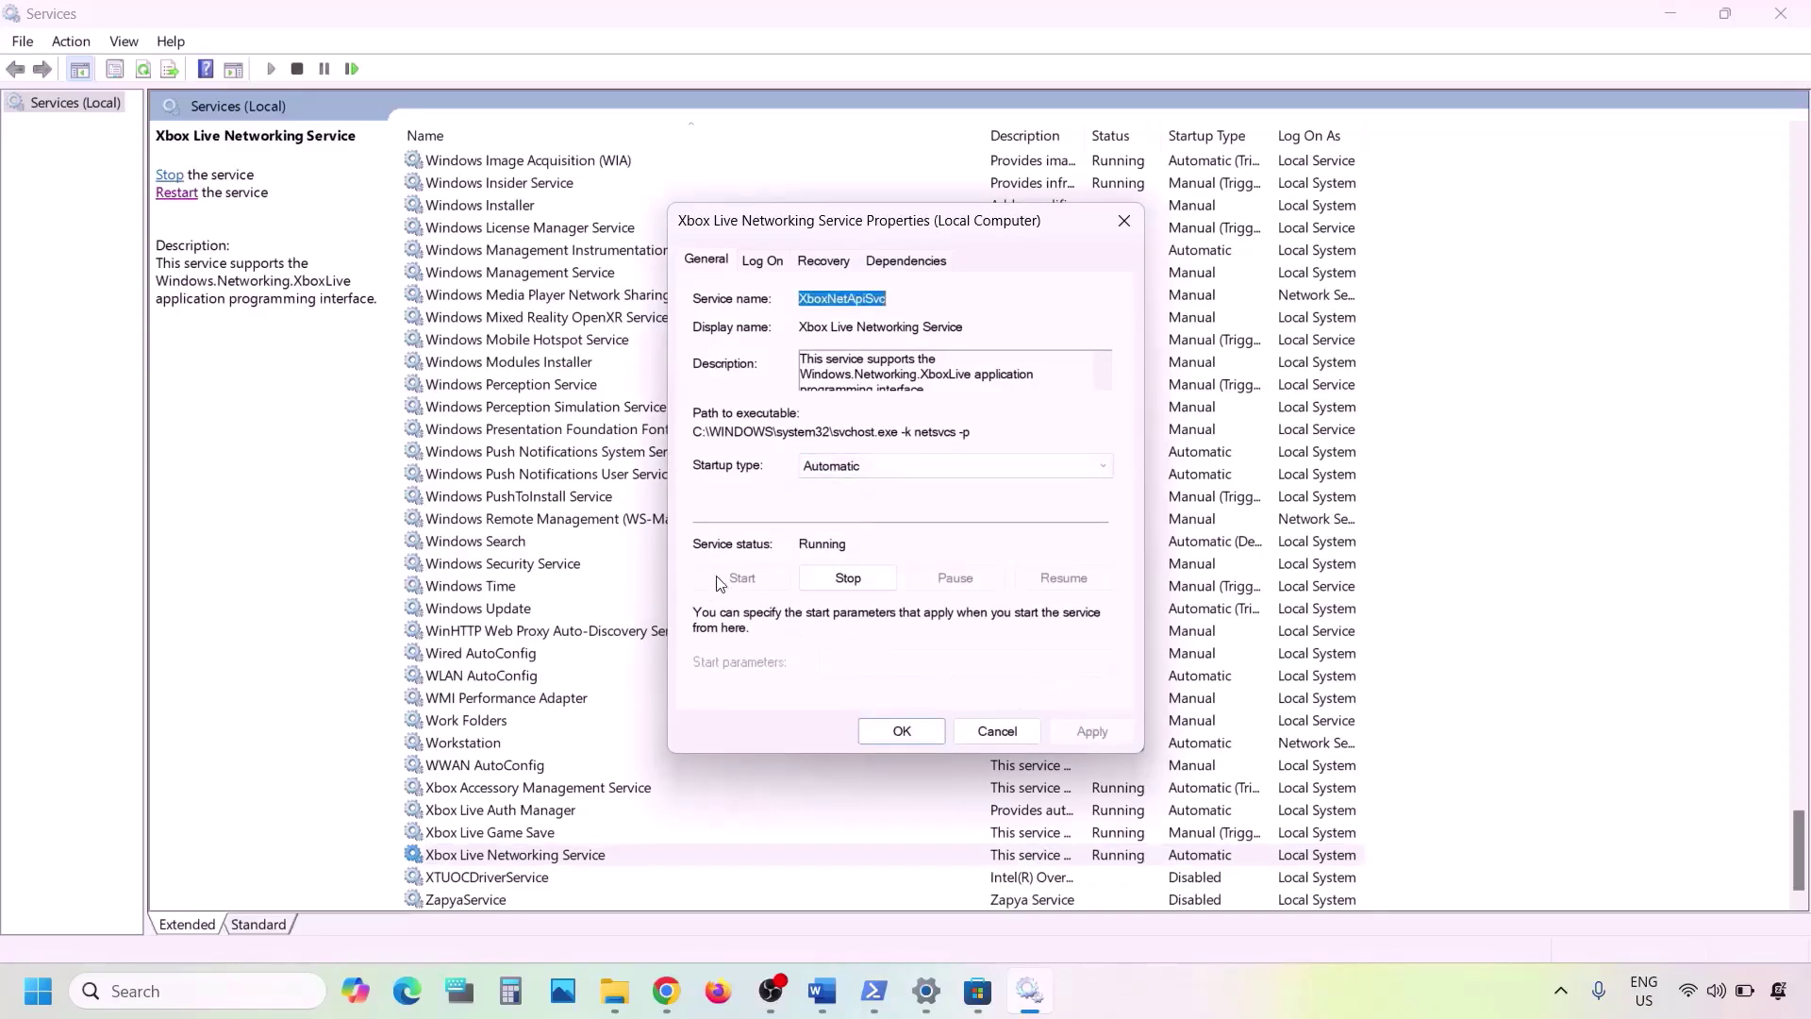
pyautogui.click(900, 732)
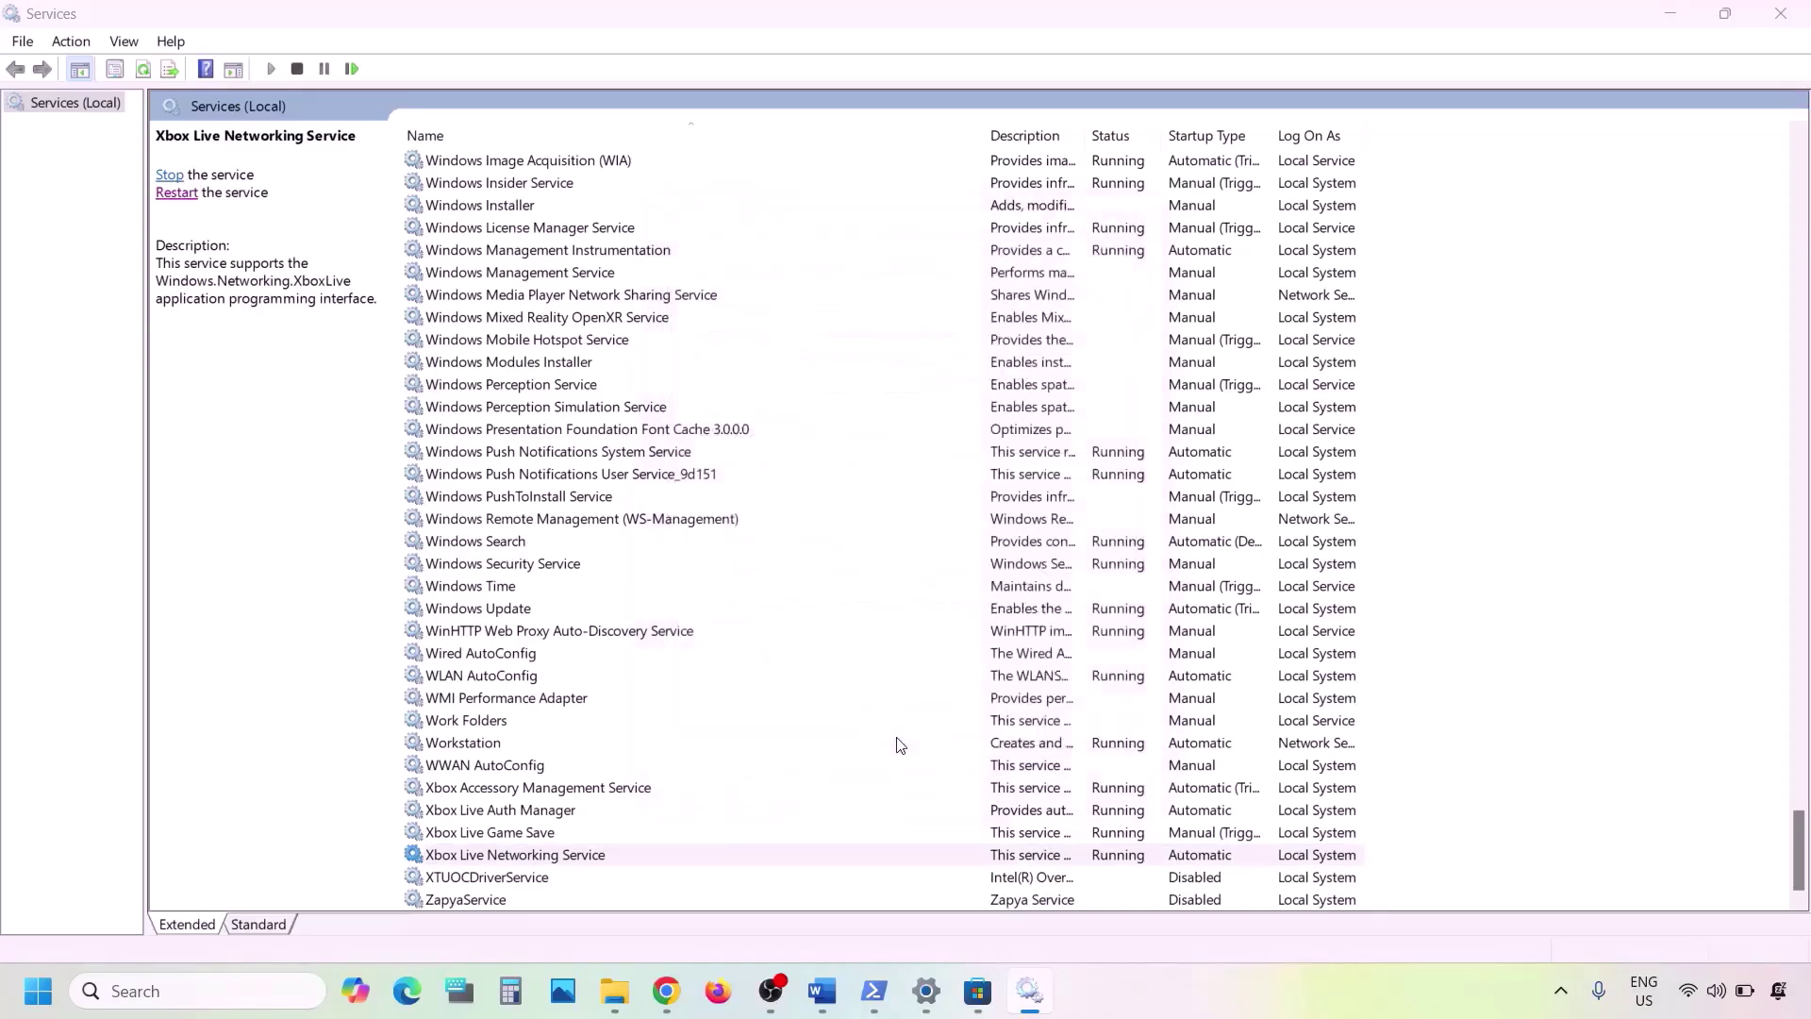
# - Keep the Windows Update service's startup type on Automatic
pyautogui.click(535, 615)
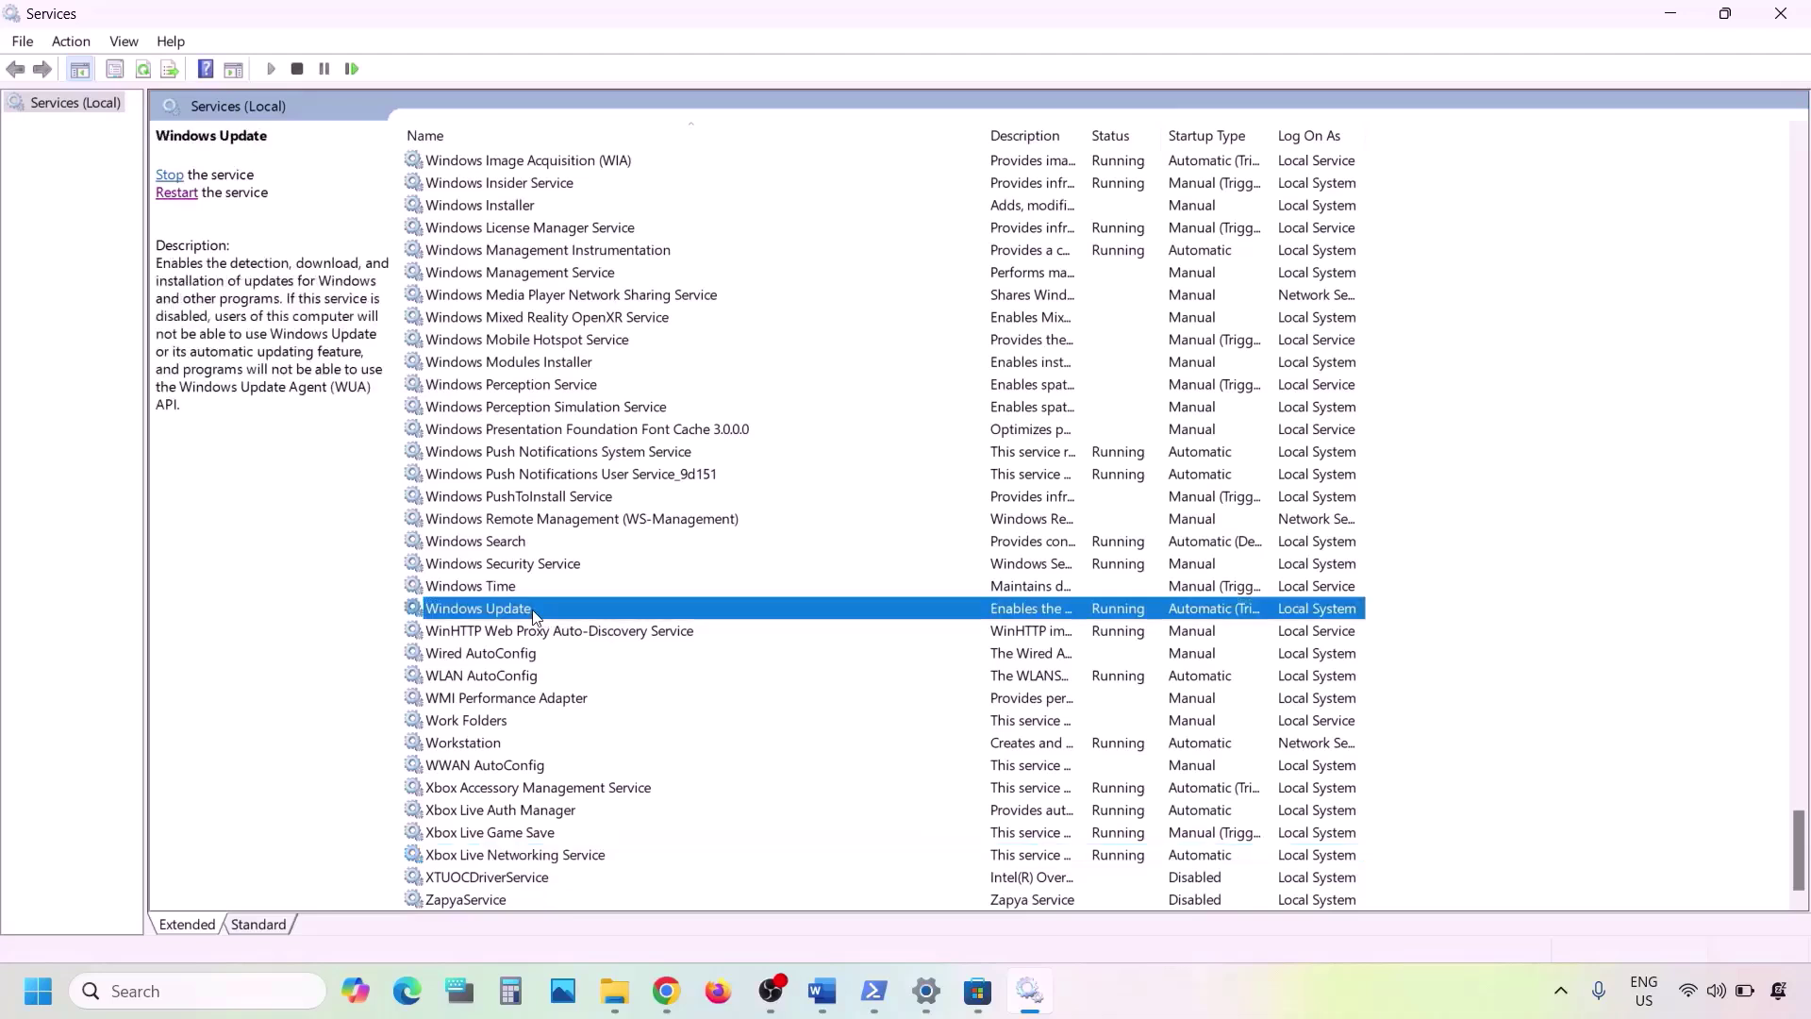
pyautogui.doubleClick(535, 611)
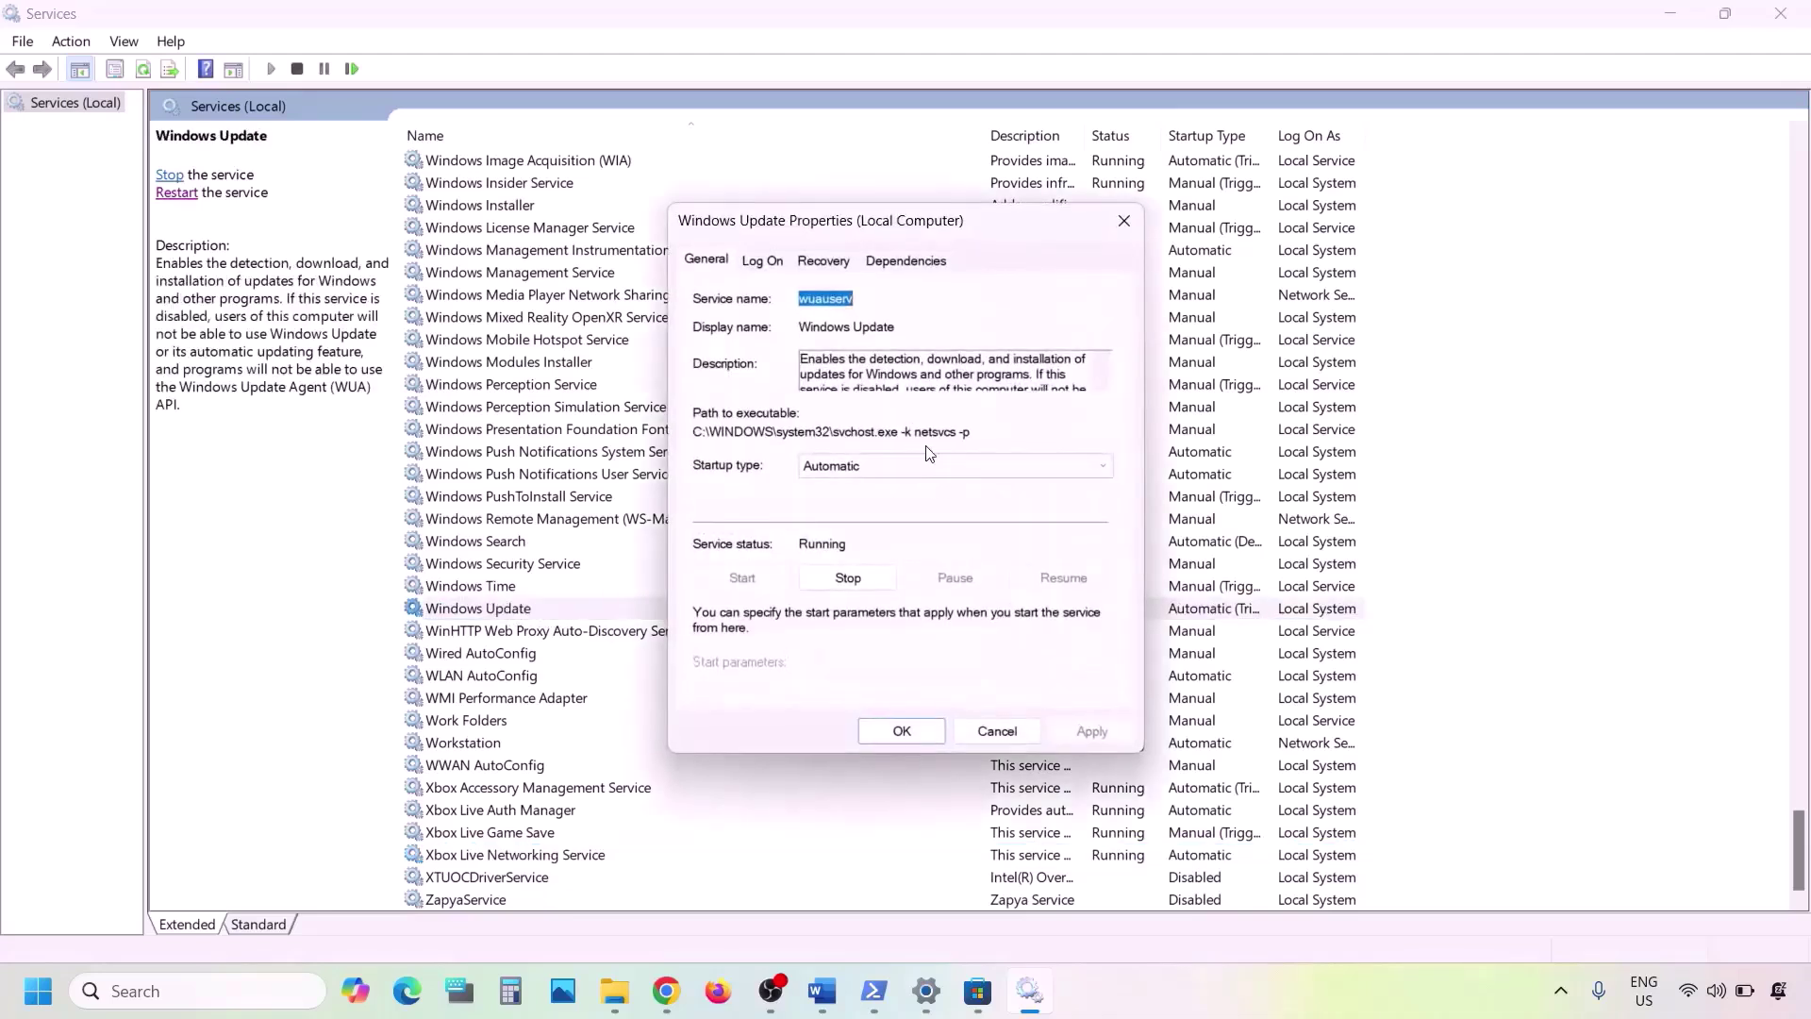
pyautogui.click(896, 466)
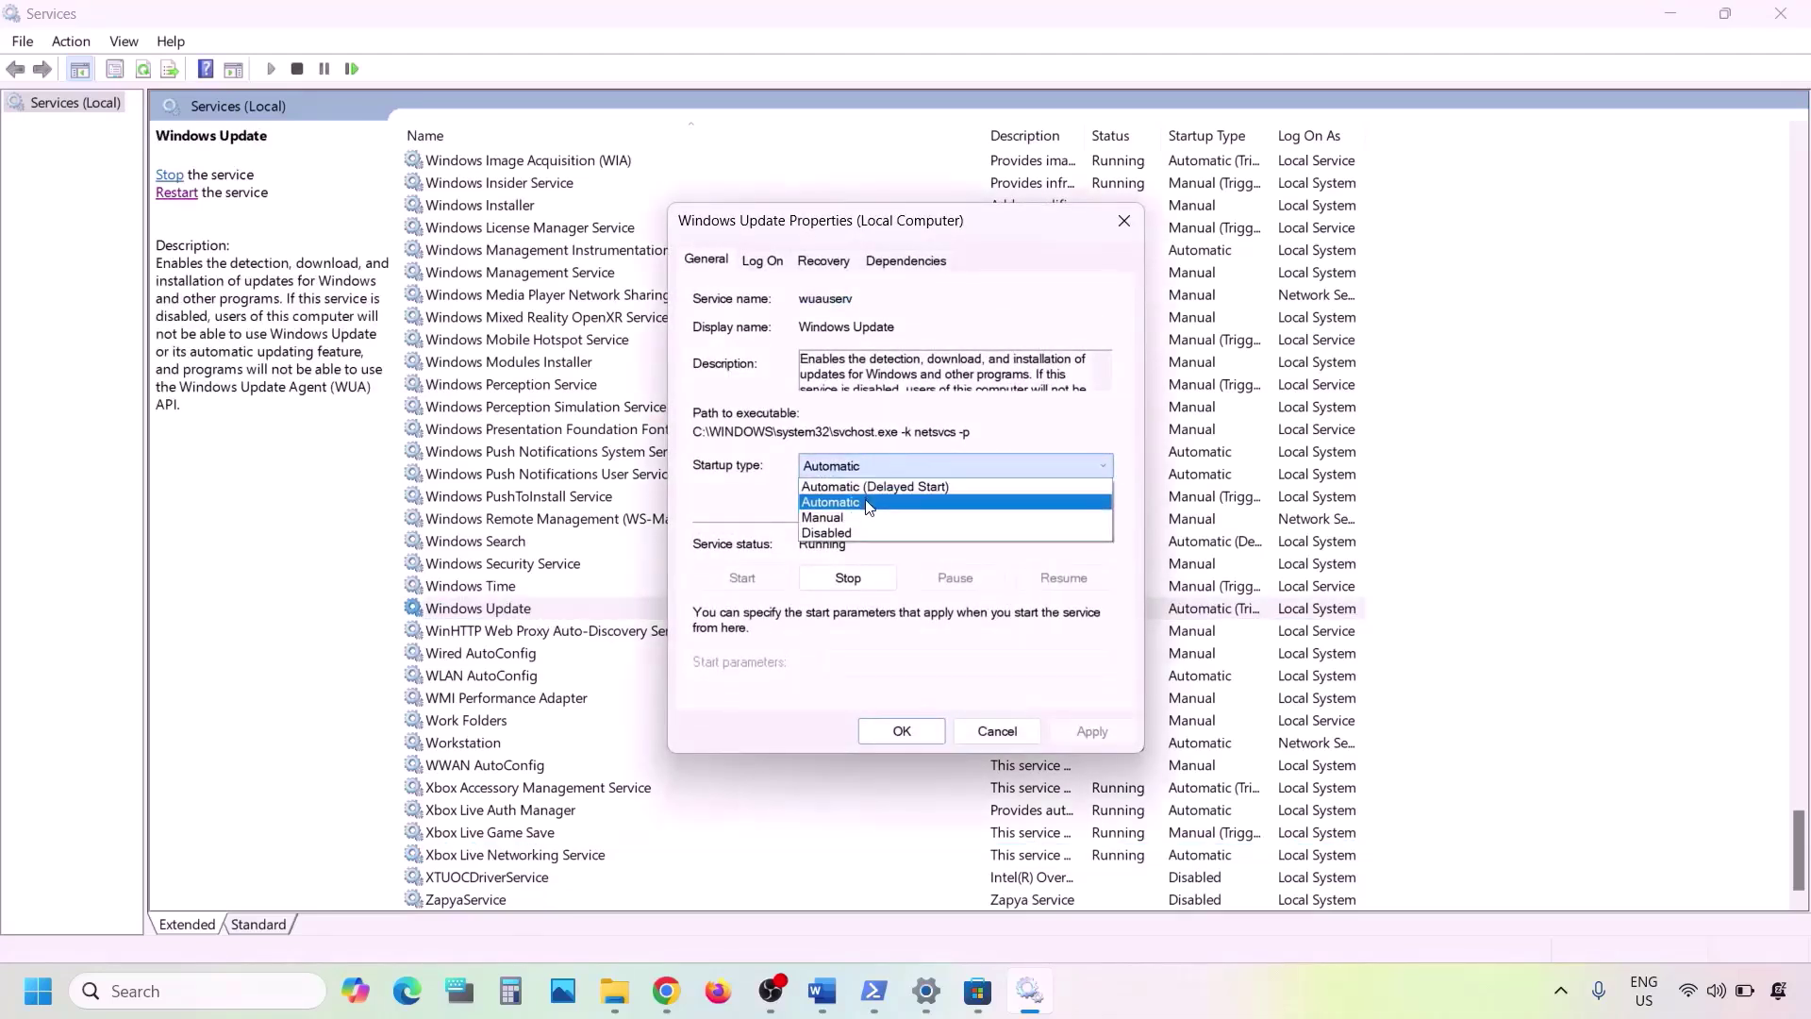
pyautogui.click(869, 502)
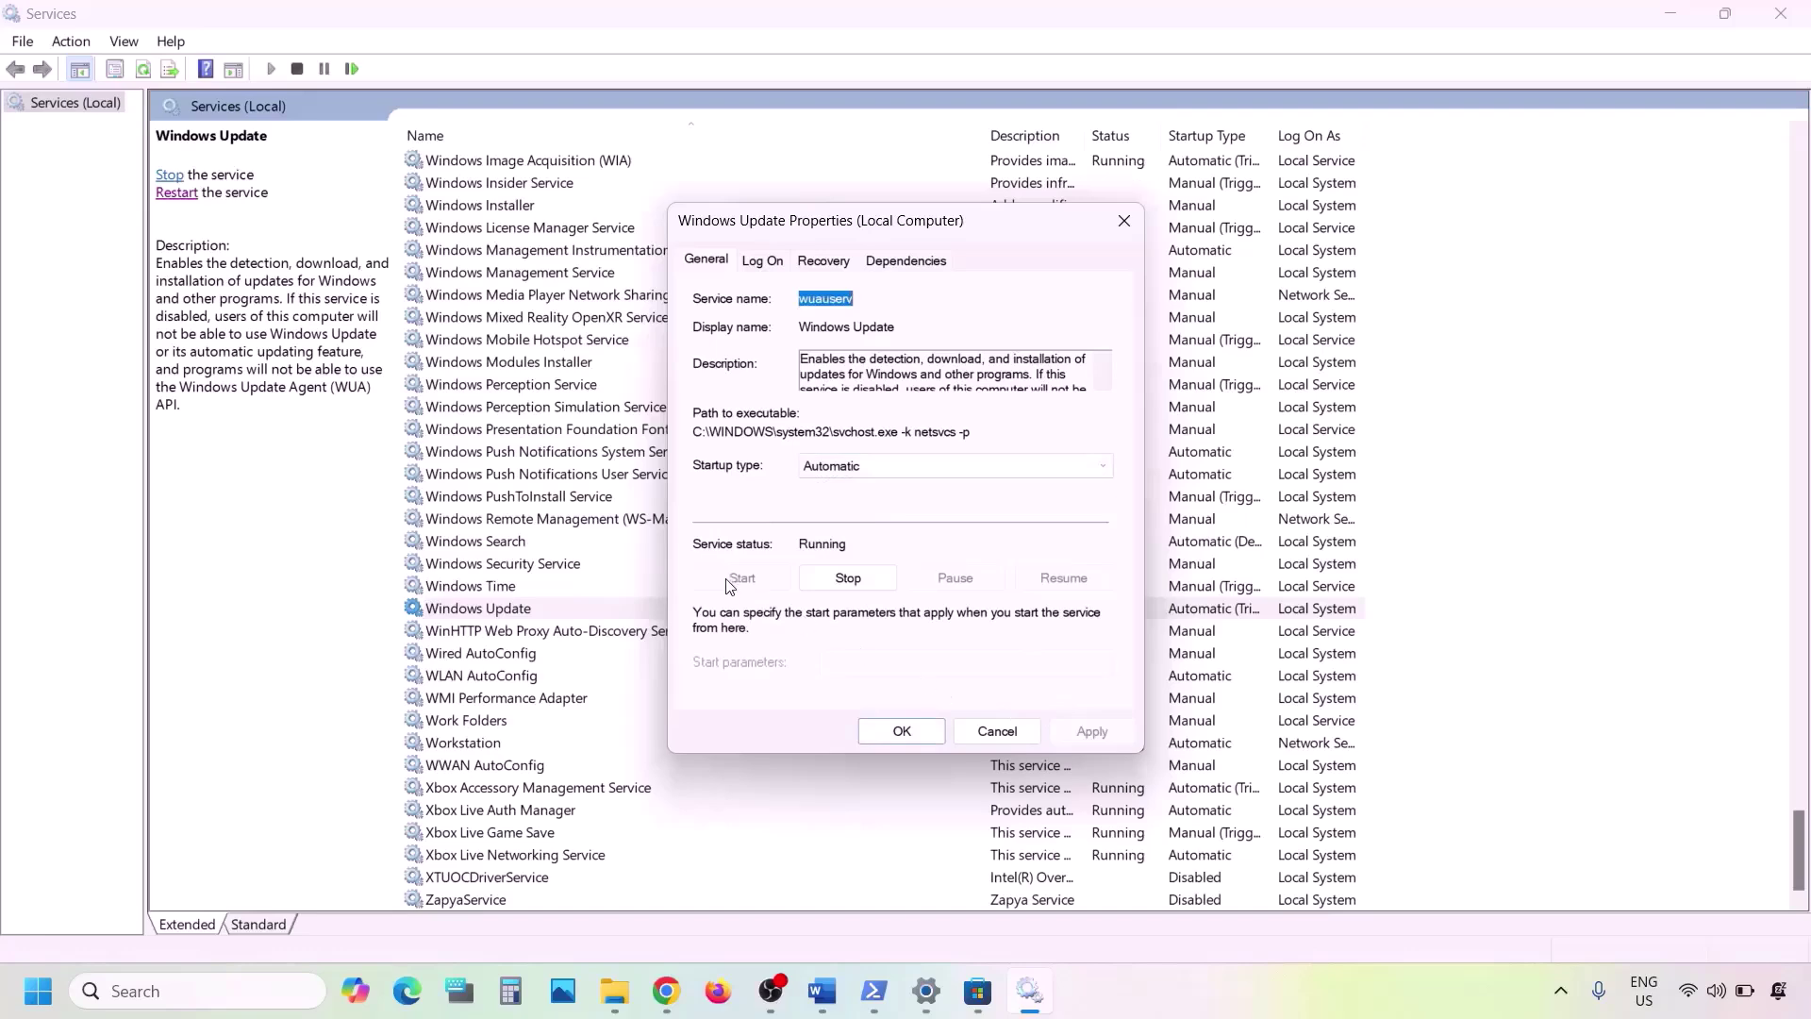
pyautogui.click(901, 732)
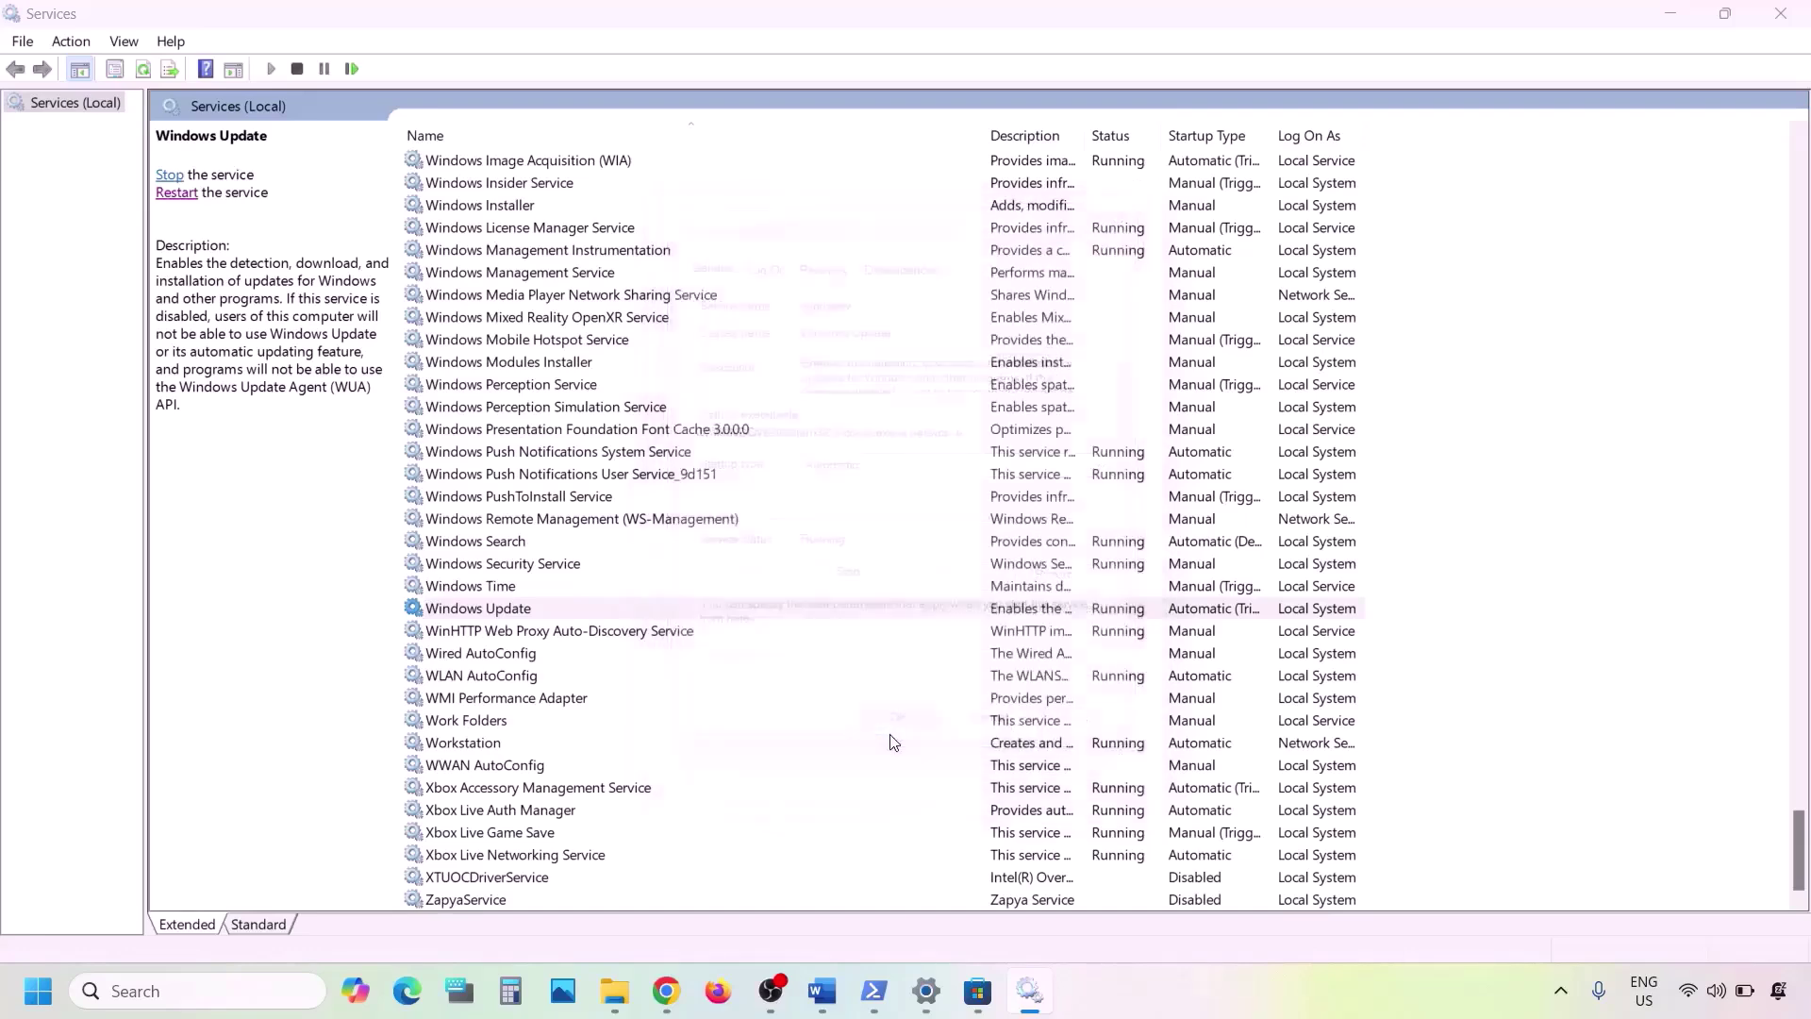
pyautogui.click(613, 510)
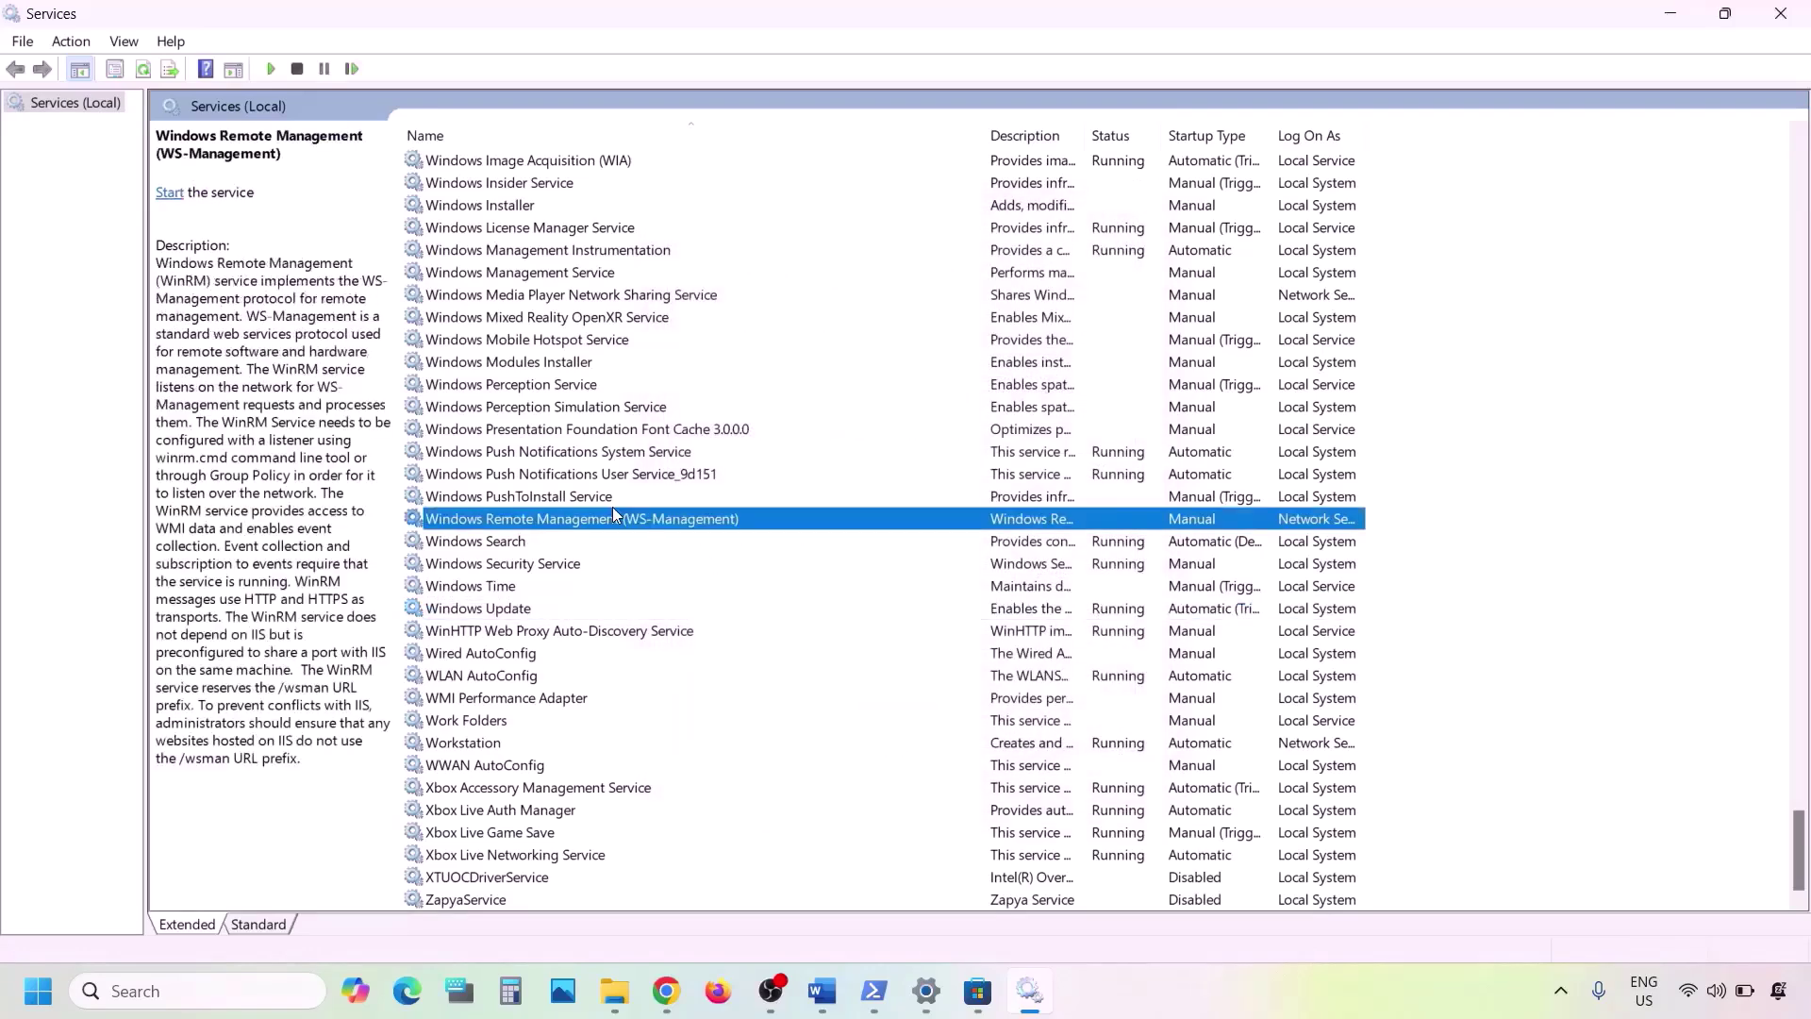
# - Check the Gaming Services properties and restart both Gaming Services entries
pyautogui.press('g')
pyautogui.scroll(1, 613, 515)
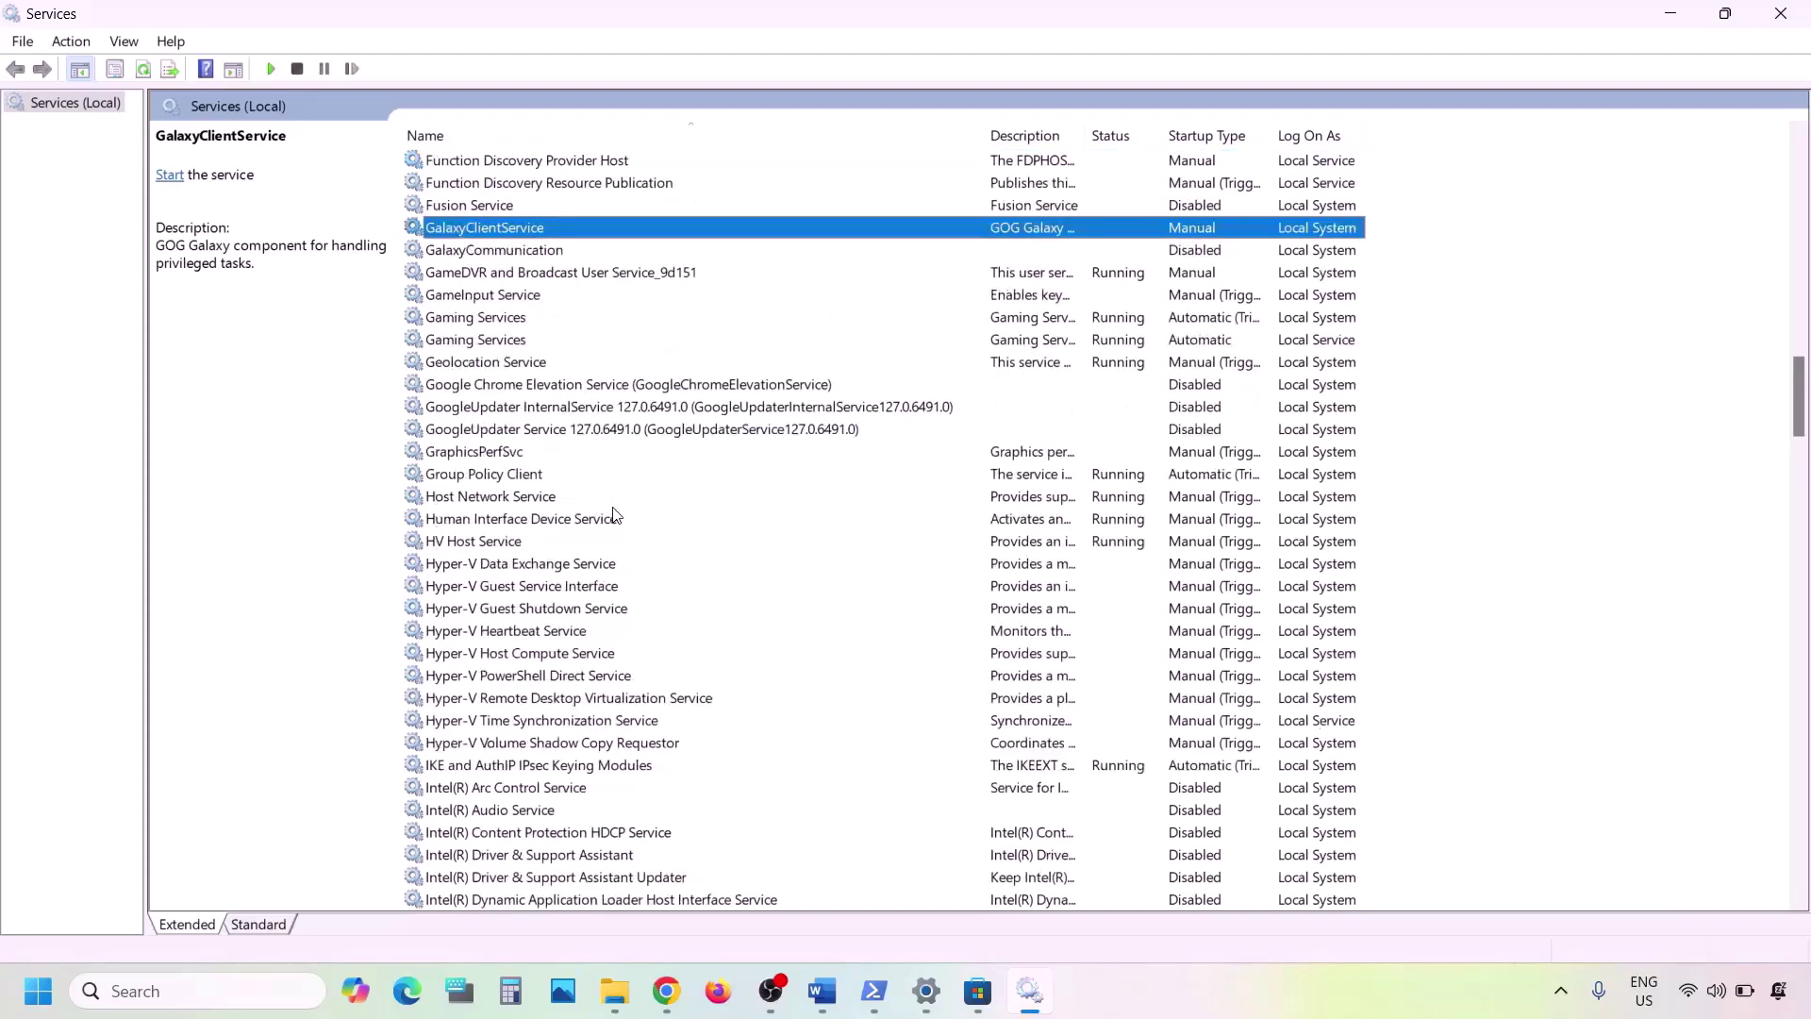
pyautogui.click(477, 318)
pyautogui.click(501, 340)
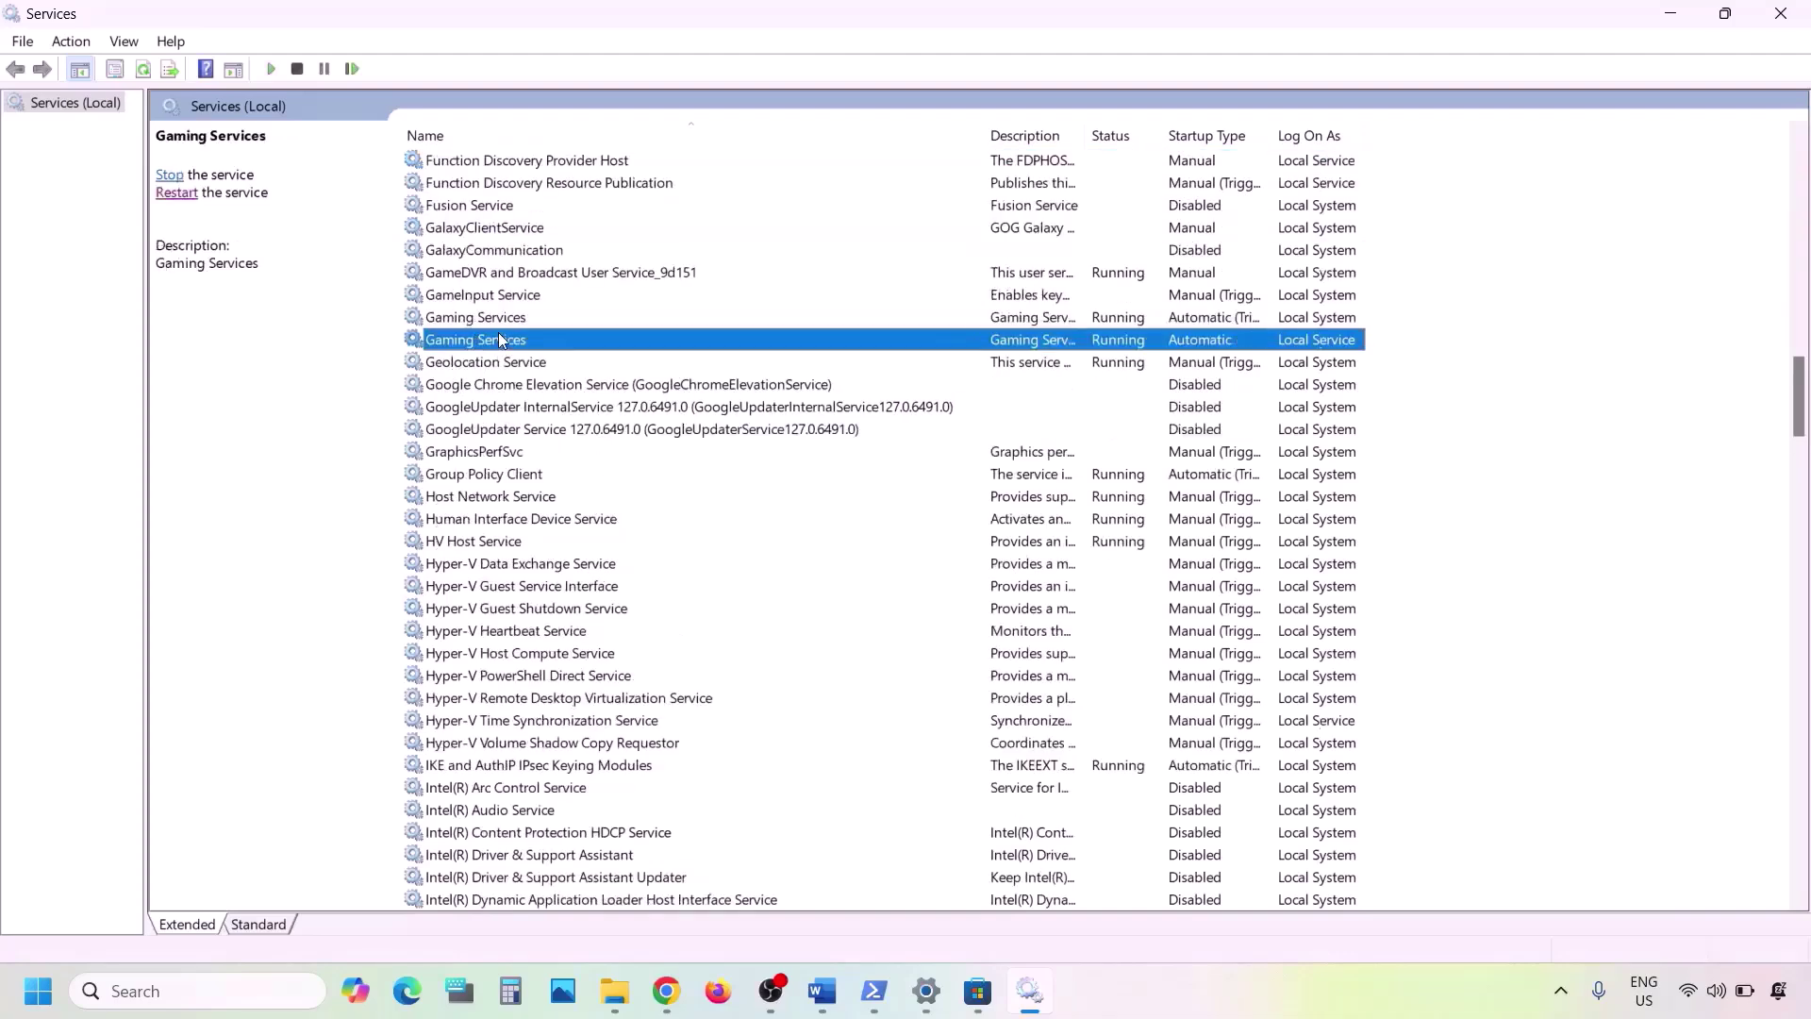
pyautogui.click(500, 319)
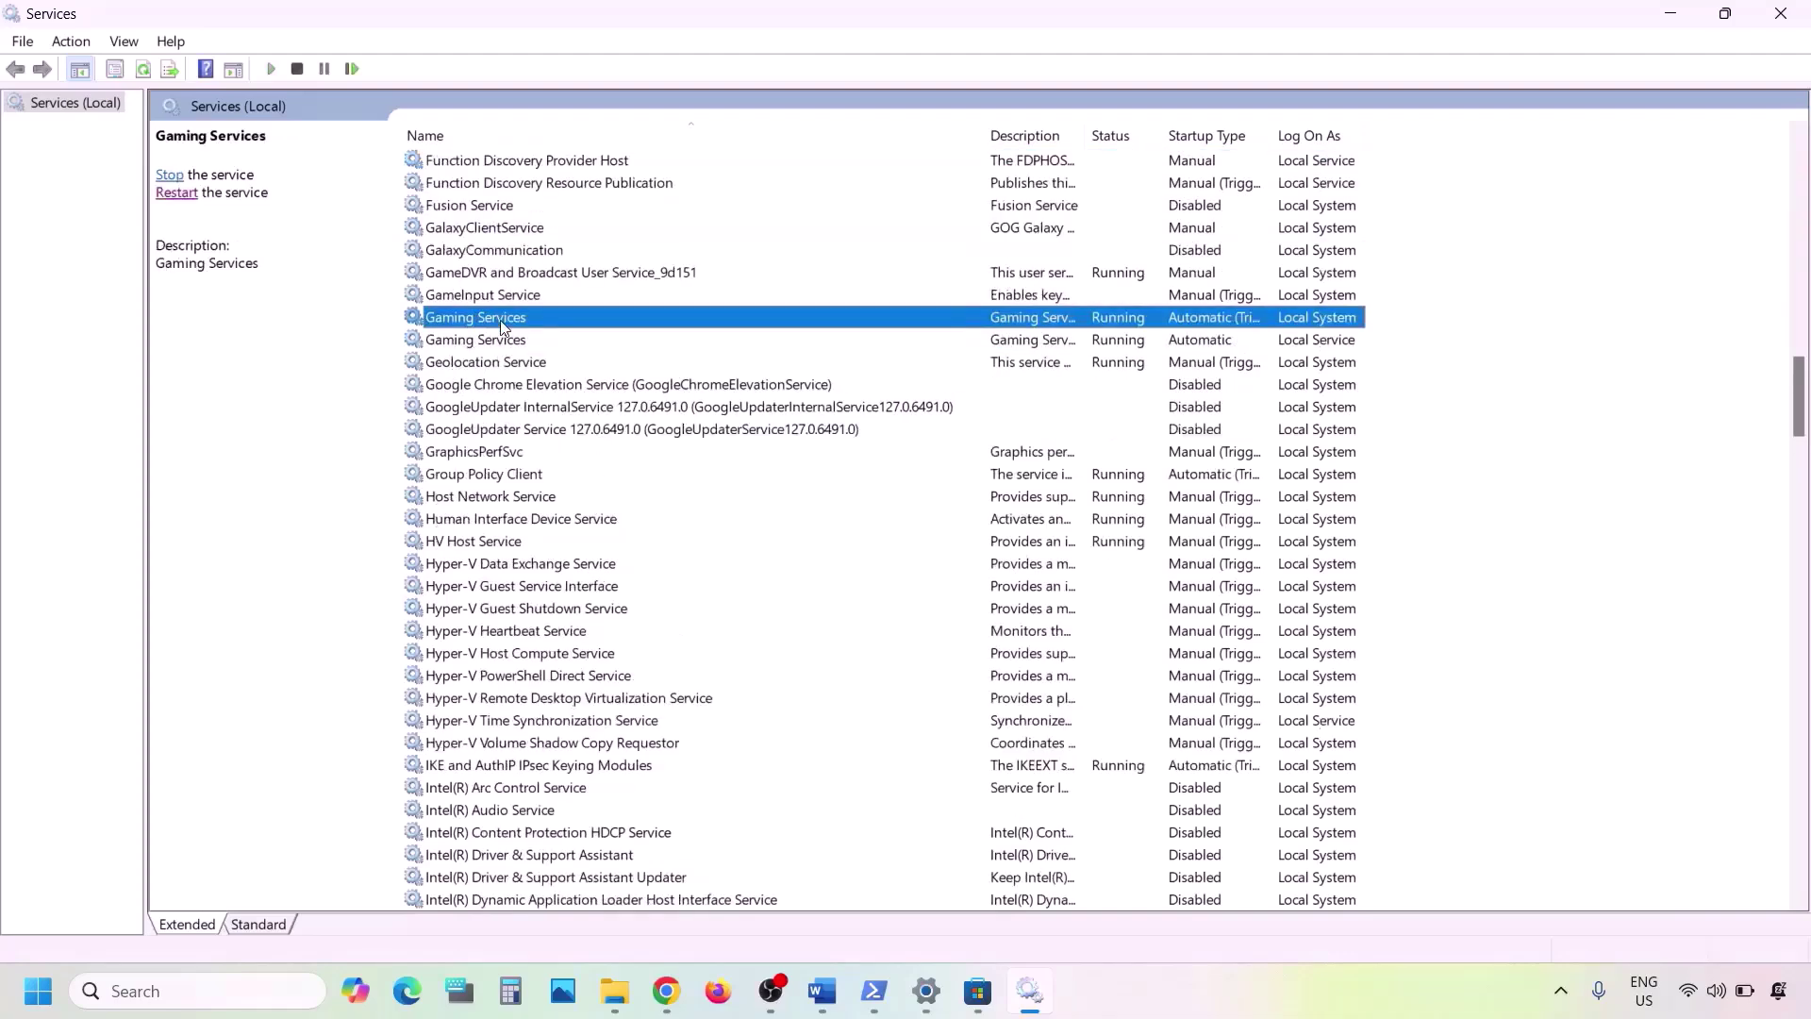
pyautogui.doubleClick(1035, 319)
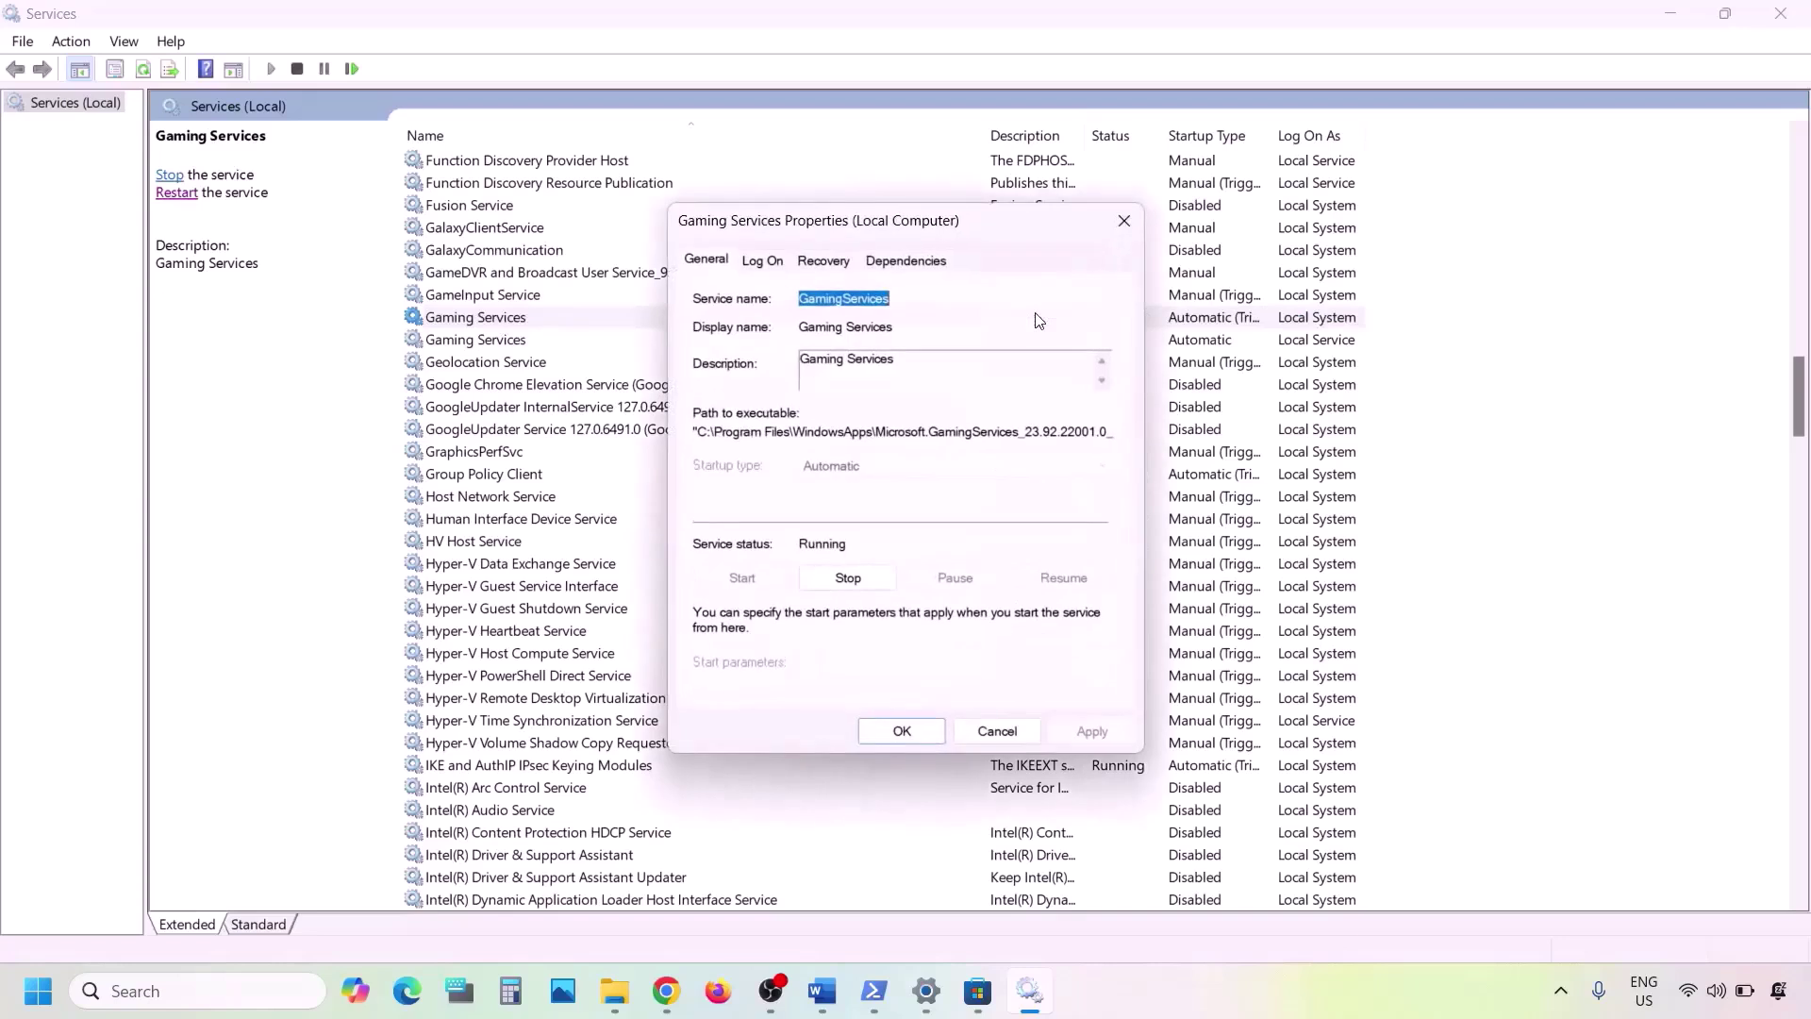
pyautogui.click(1125, 221)
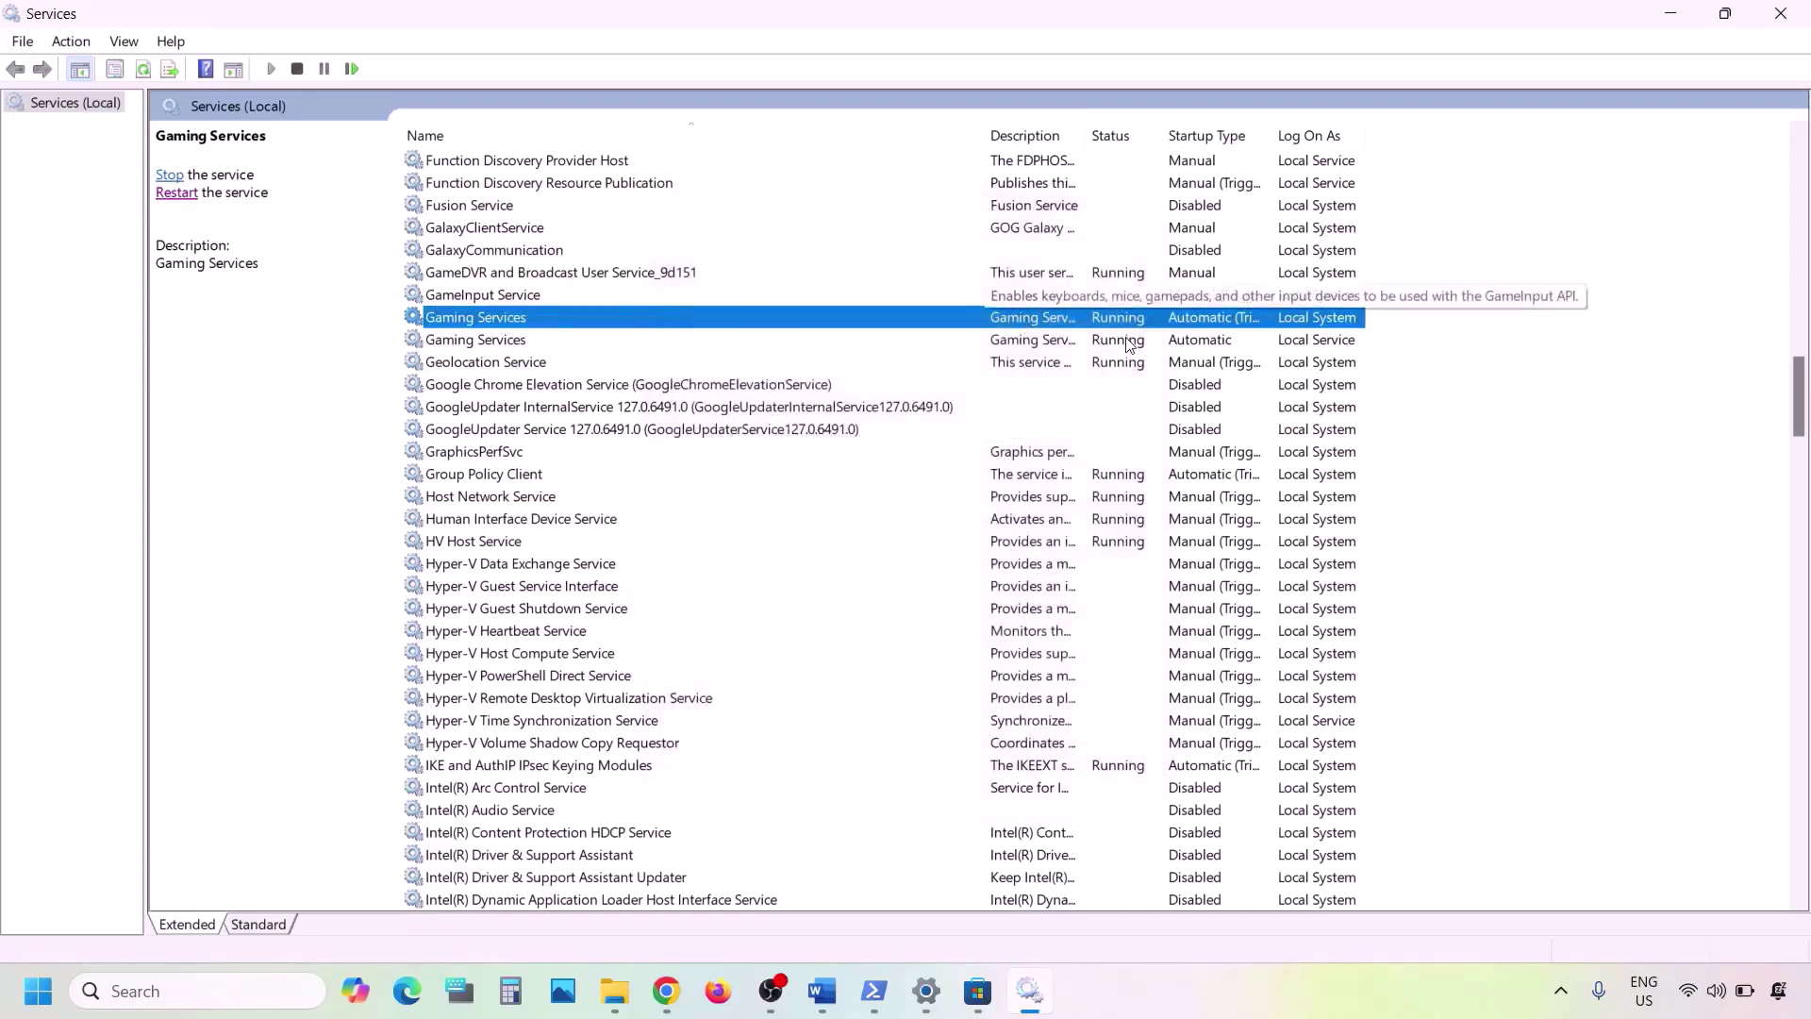
pyautogui.rightClick(1067, 322)
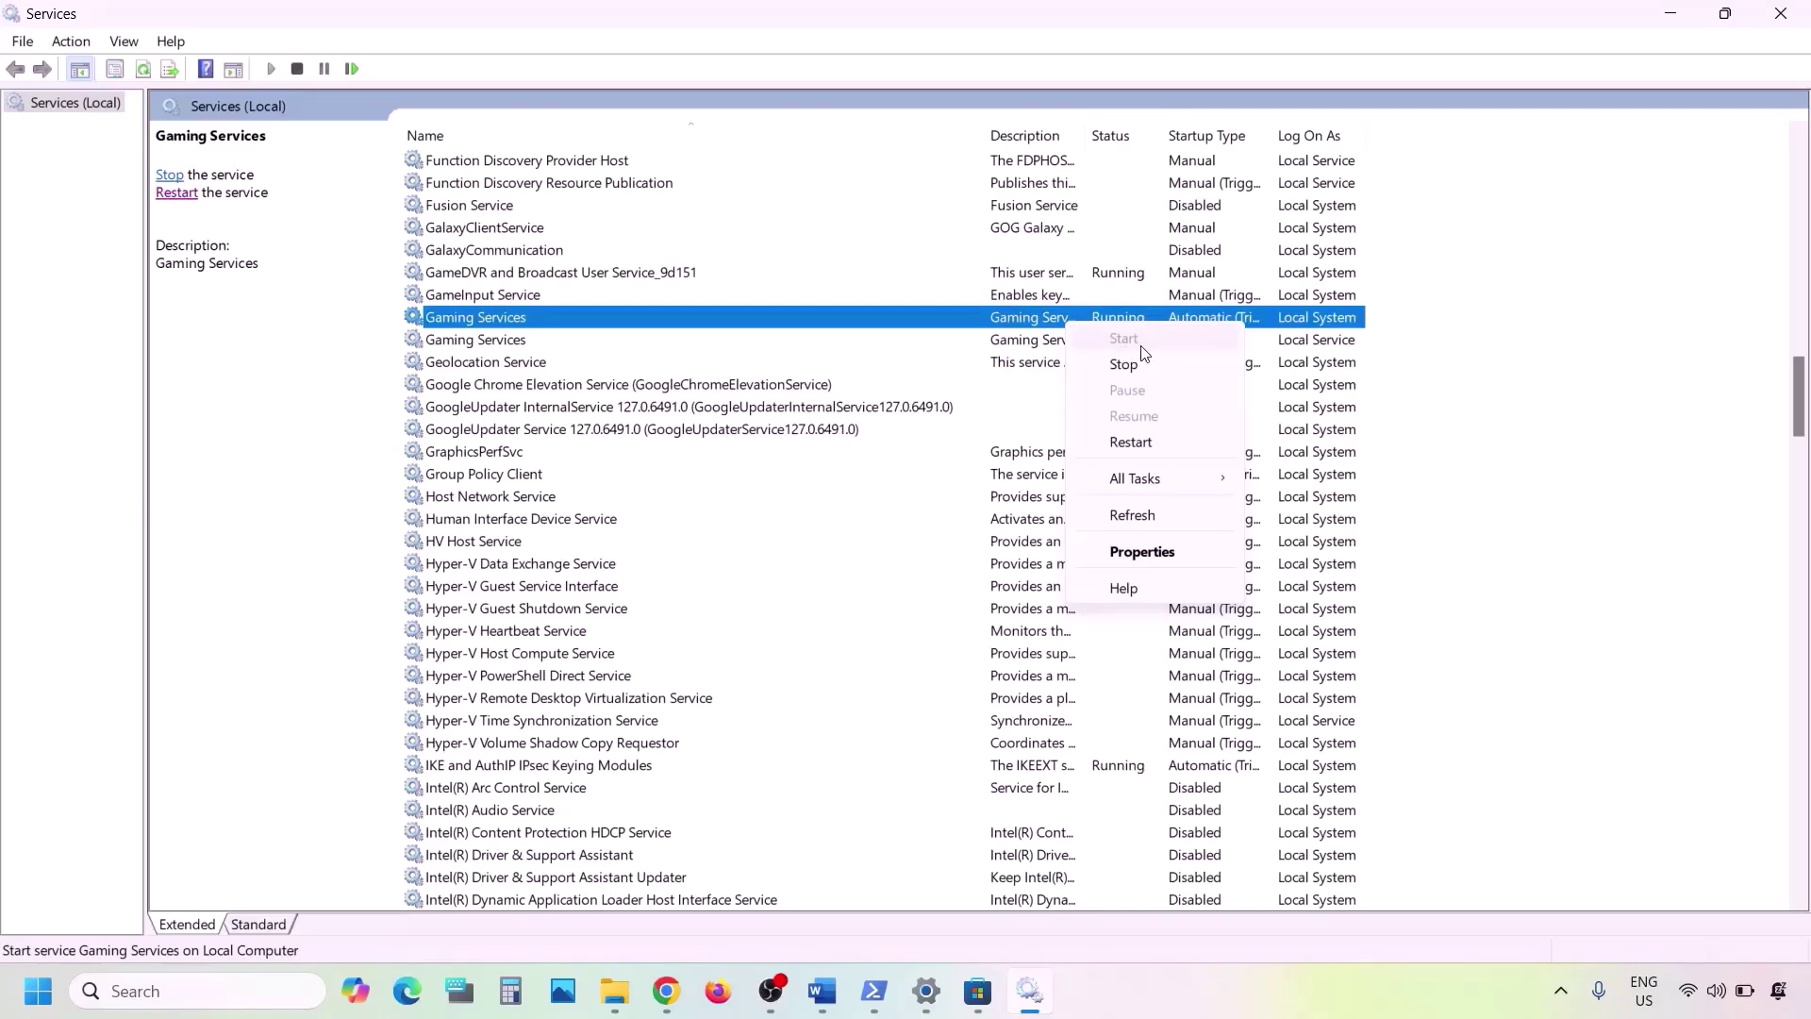
pyautogui.click(1139, 442)
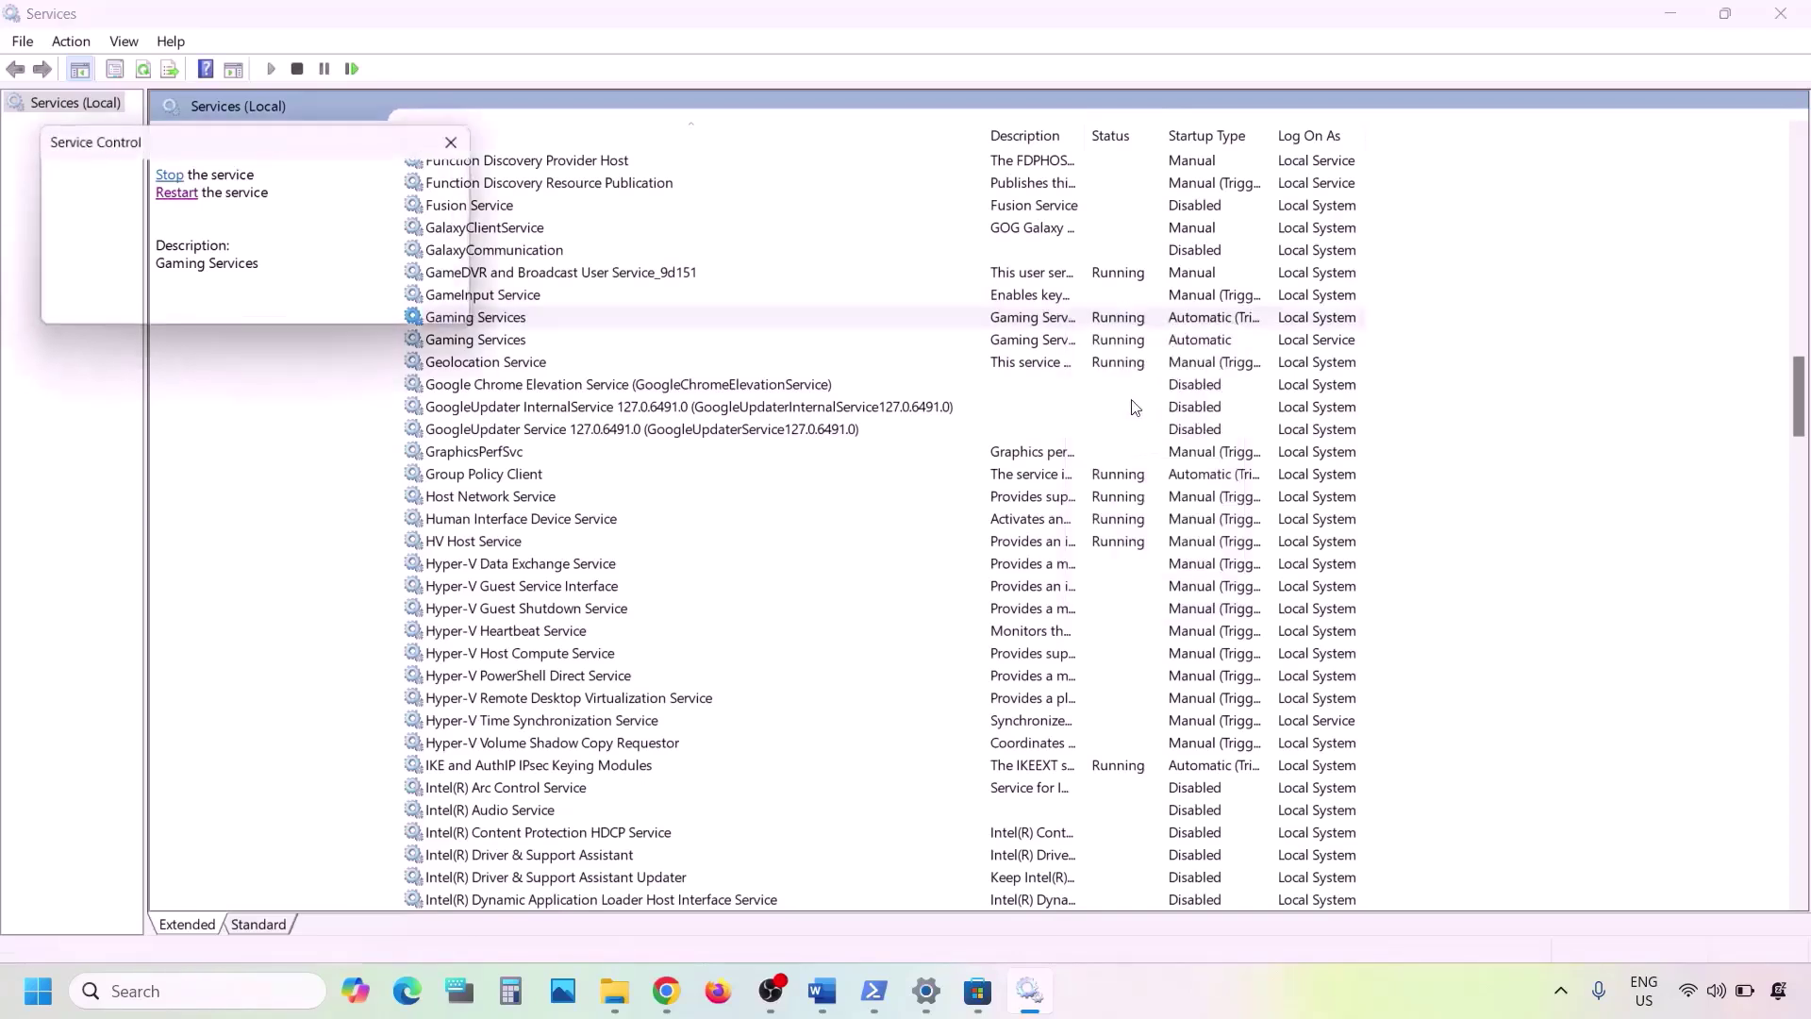
pyautogui.rightClick(1054, 341)
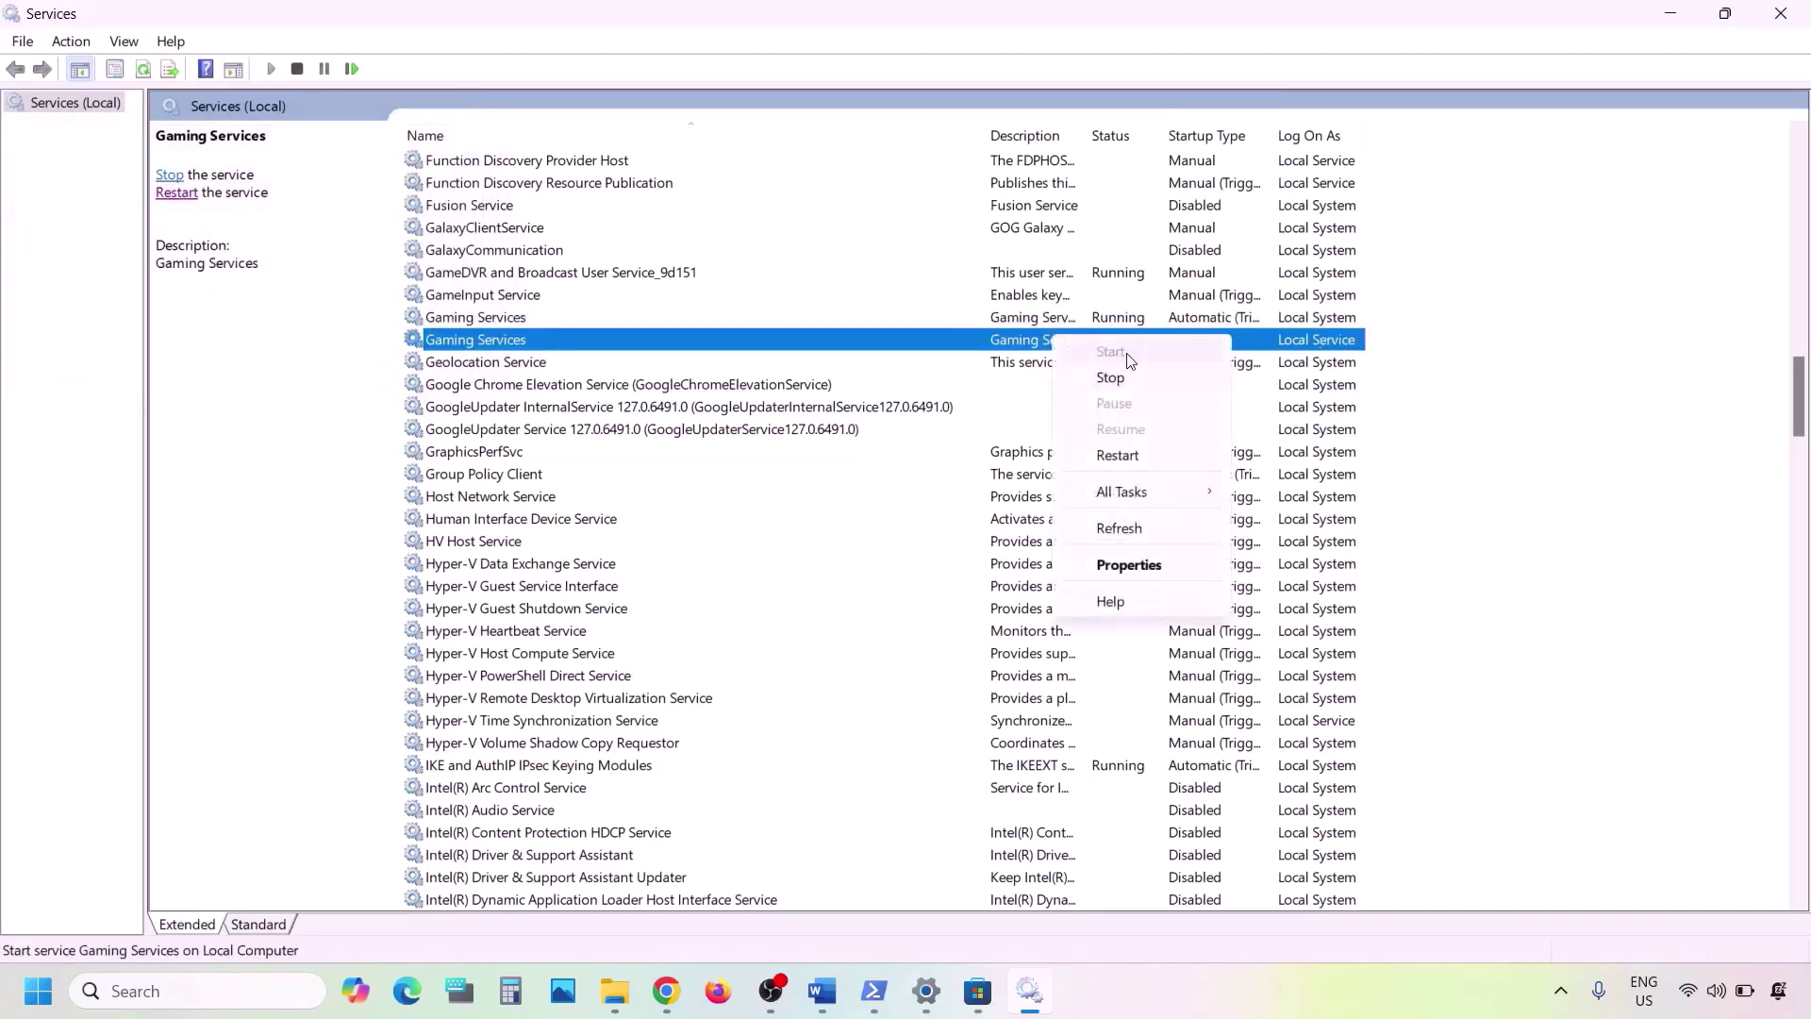
pyautogui.click(1141, 456)
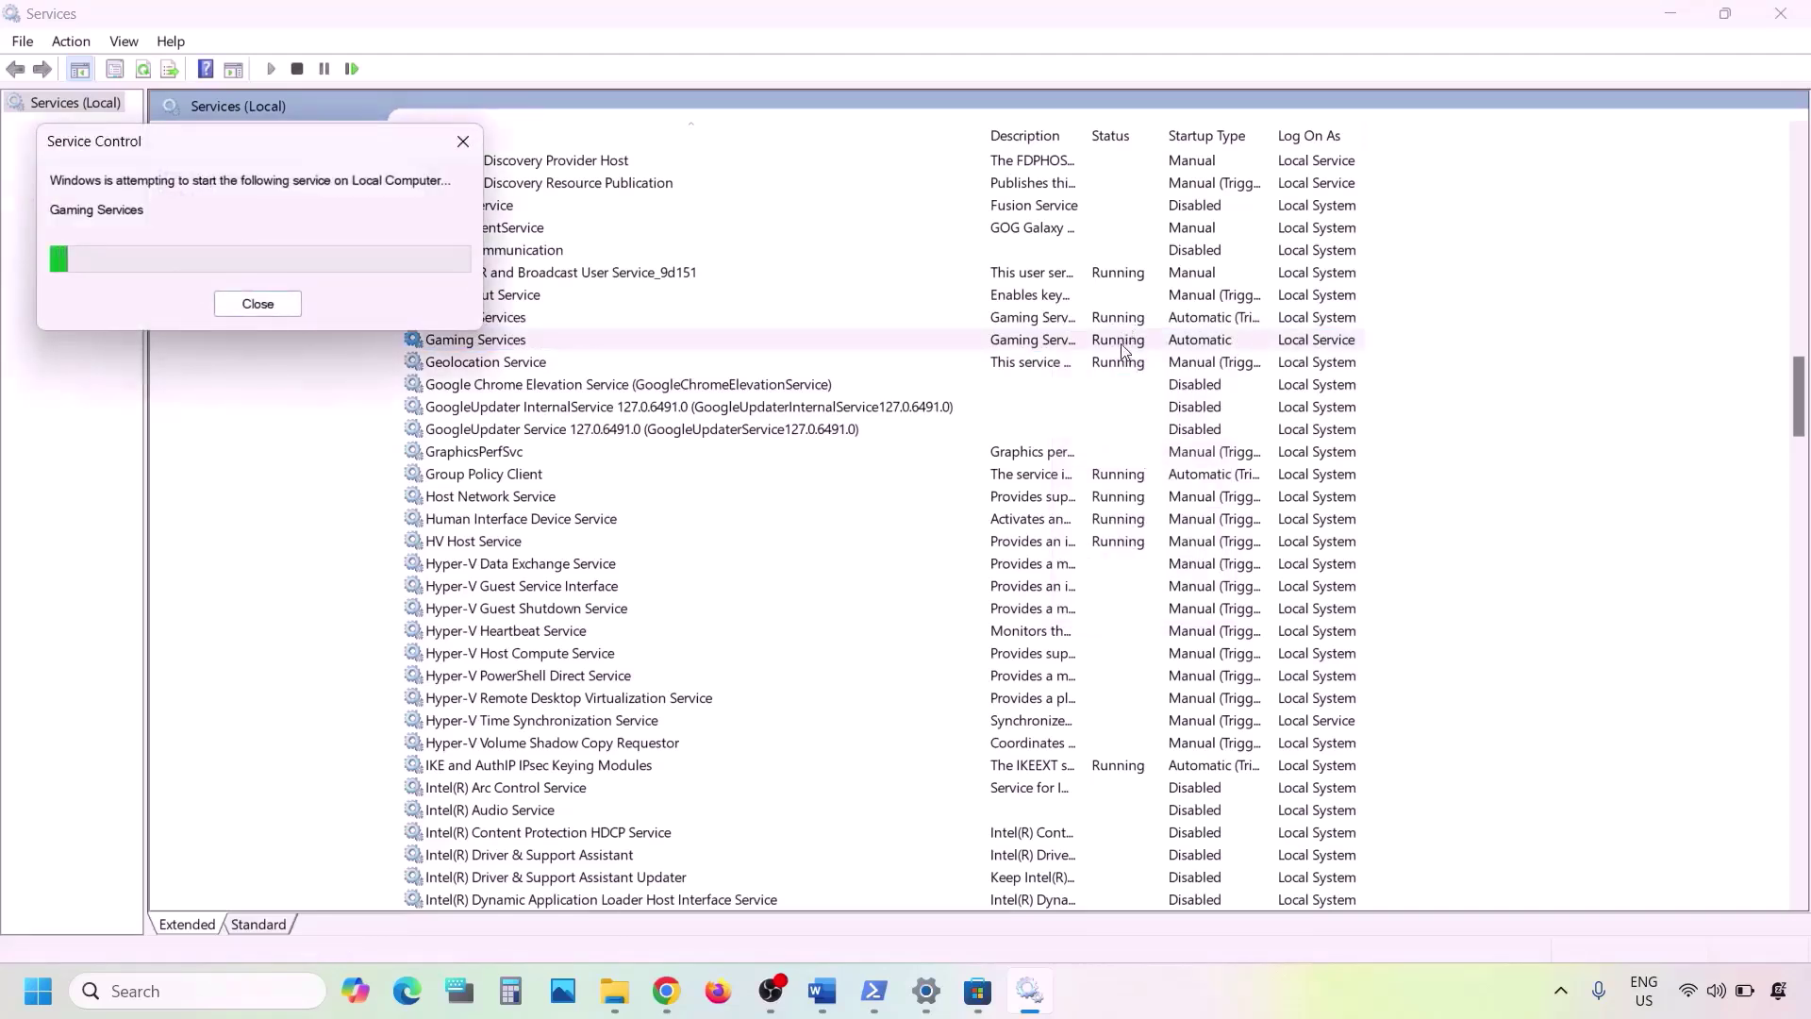
# - Stop both Gaming Services entries, then restart the first and start the second
pyautogui.rightClick(1055, 320)
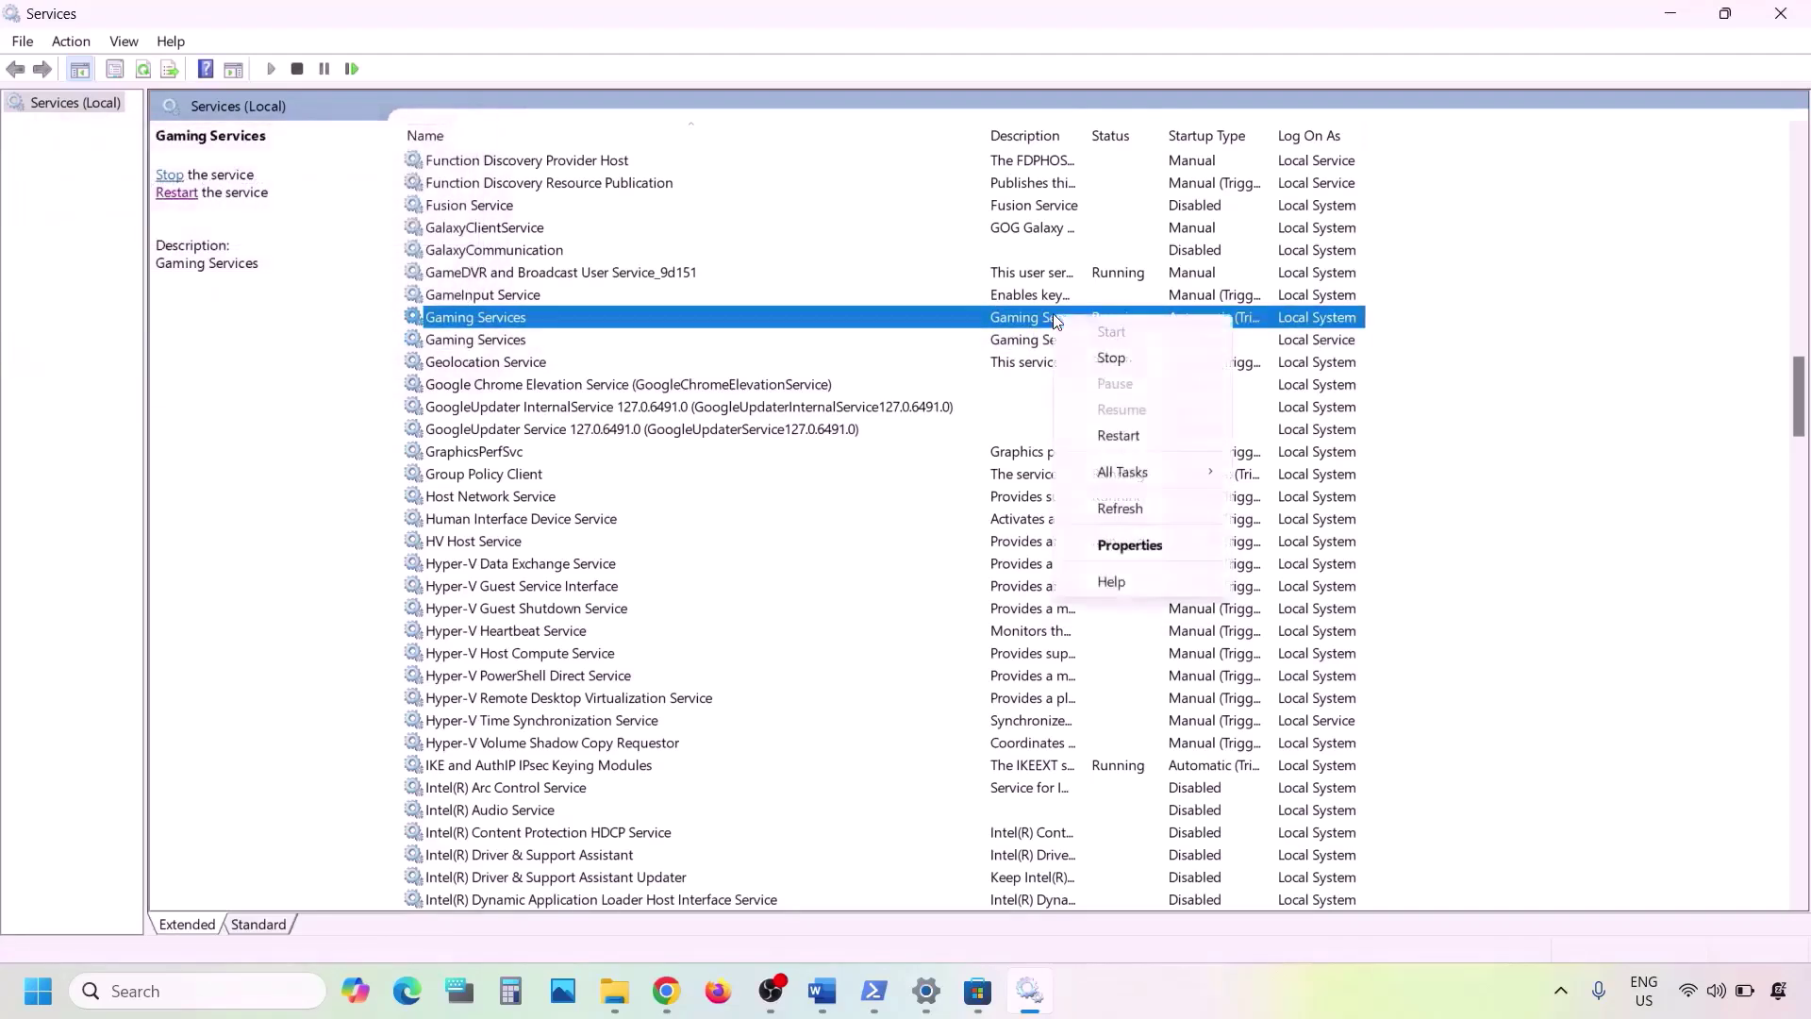
pyautogui.click(1113, 358)
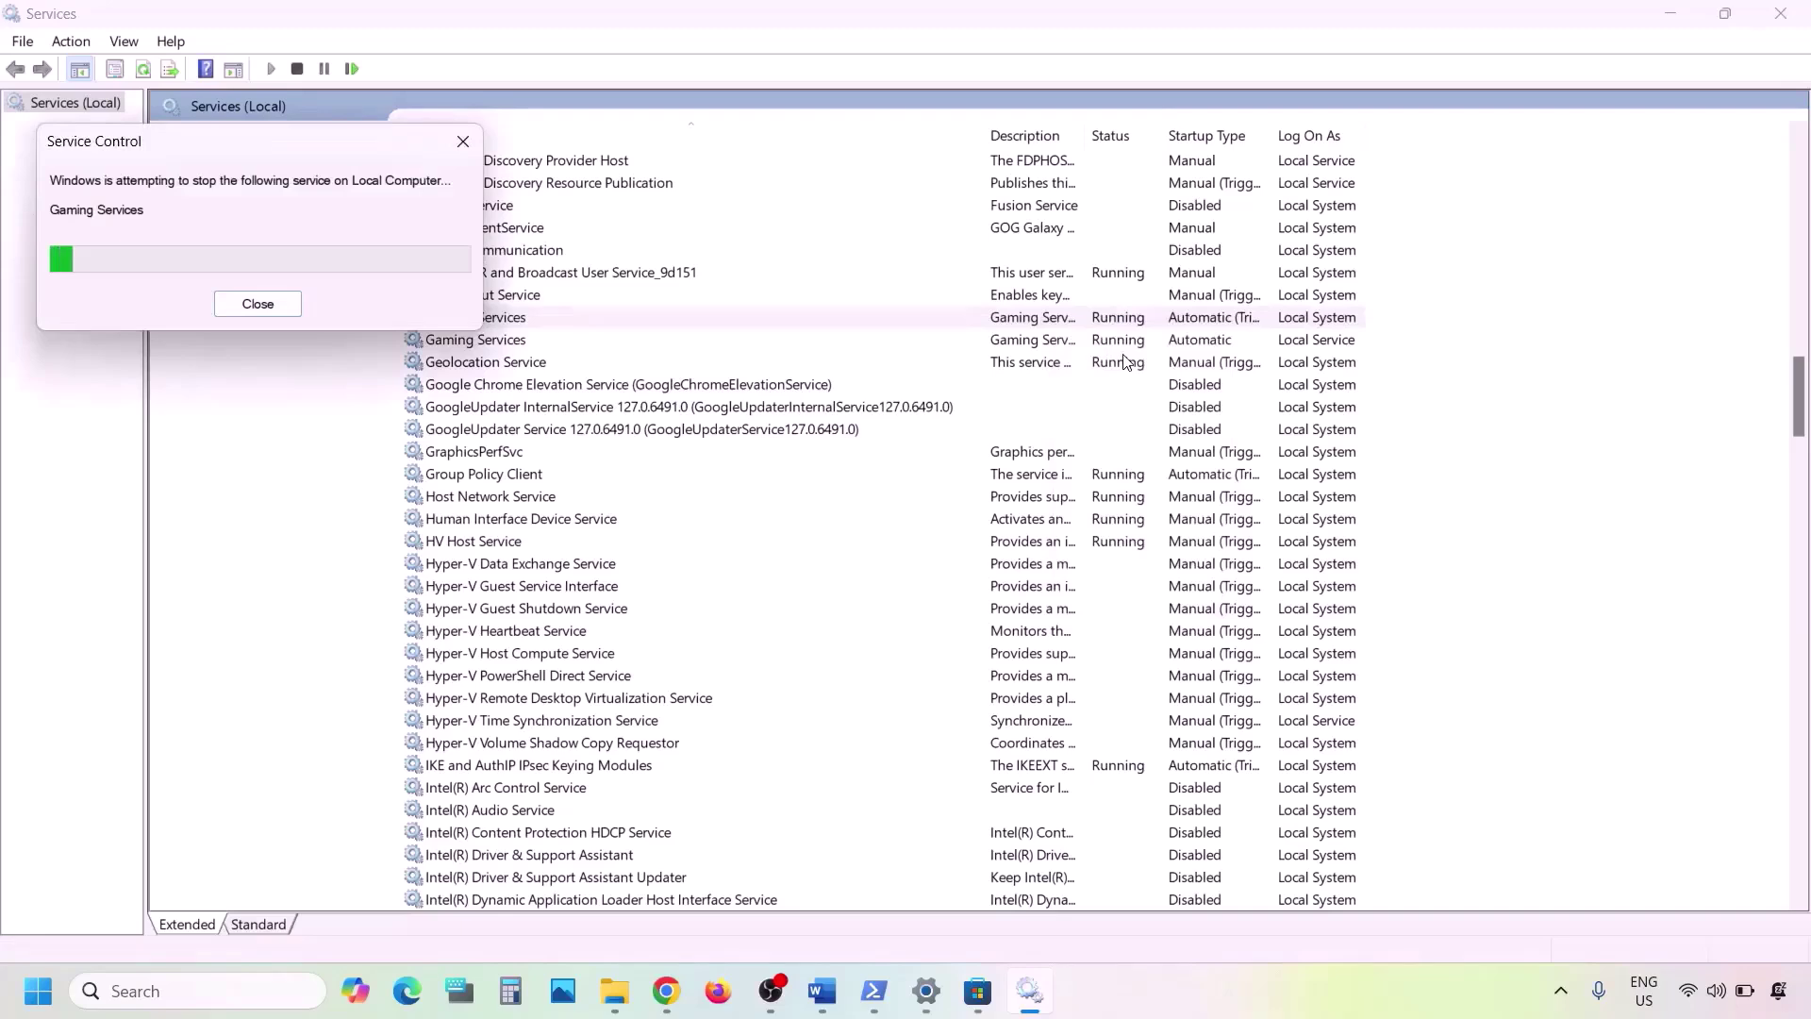
pyautogui.rightClick(1052, 342)
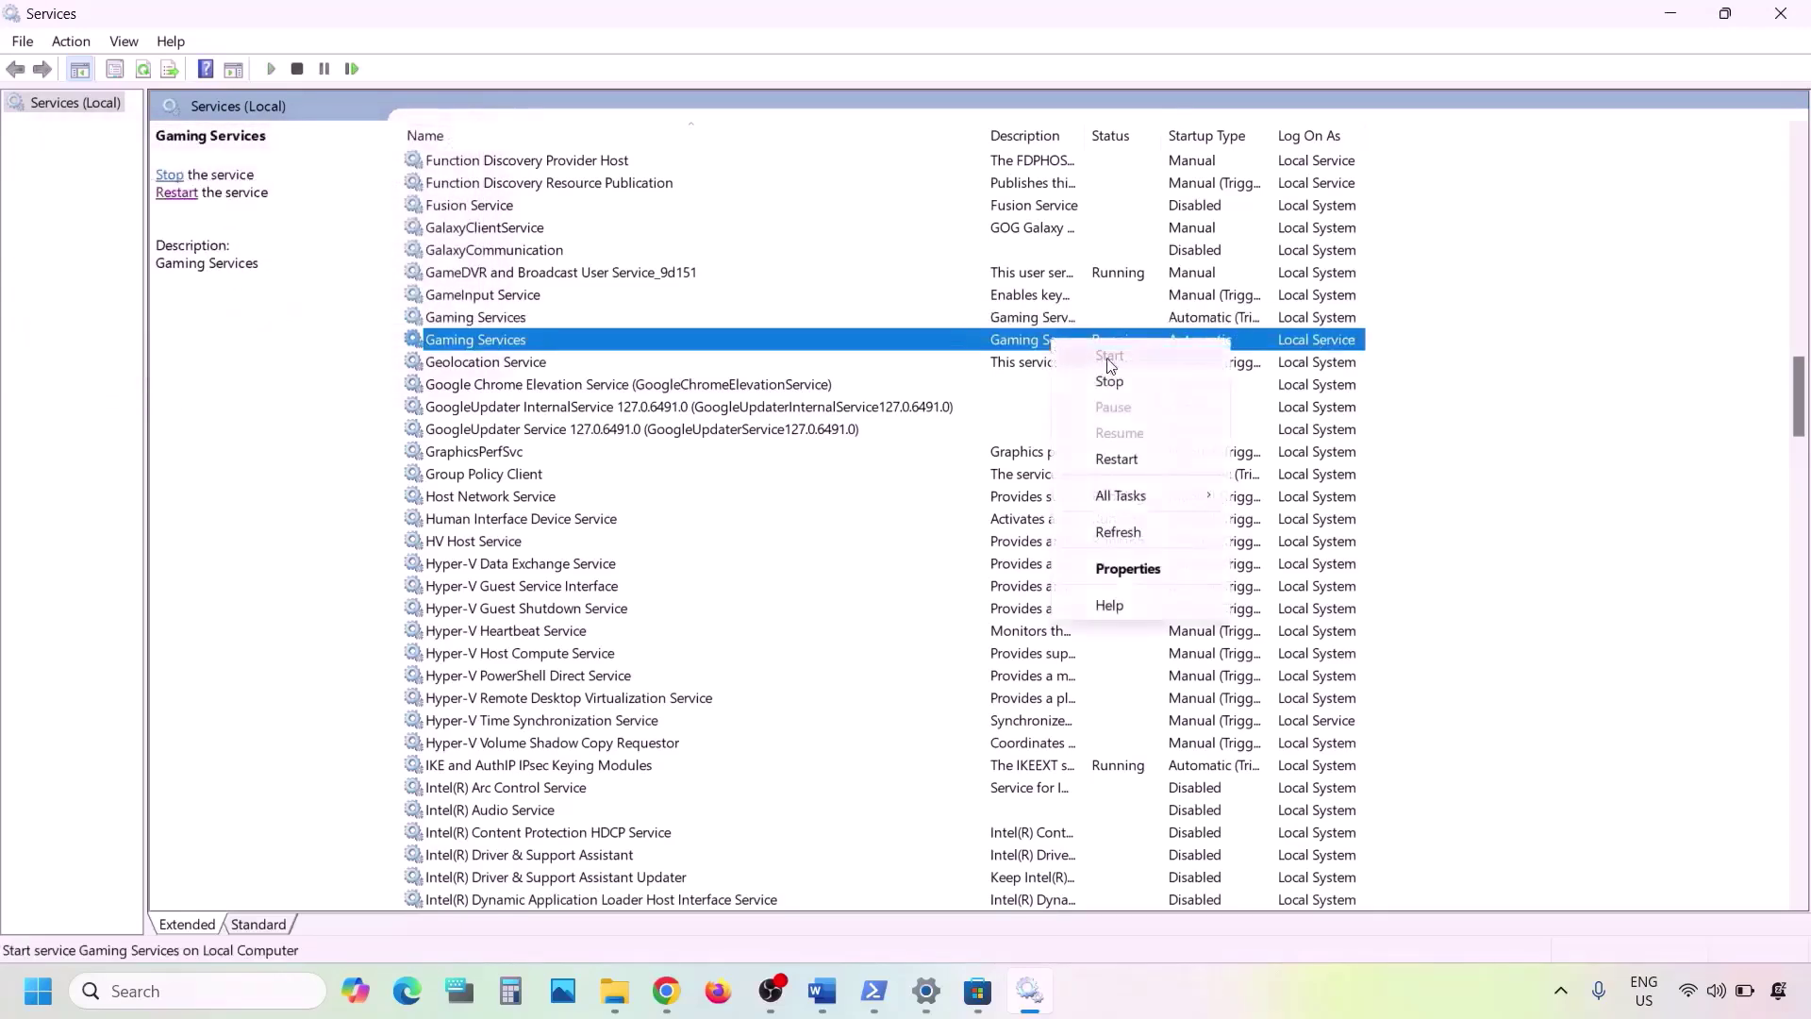
pyautogui.click(1109, 381)
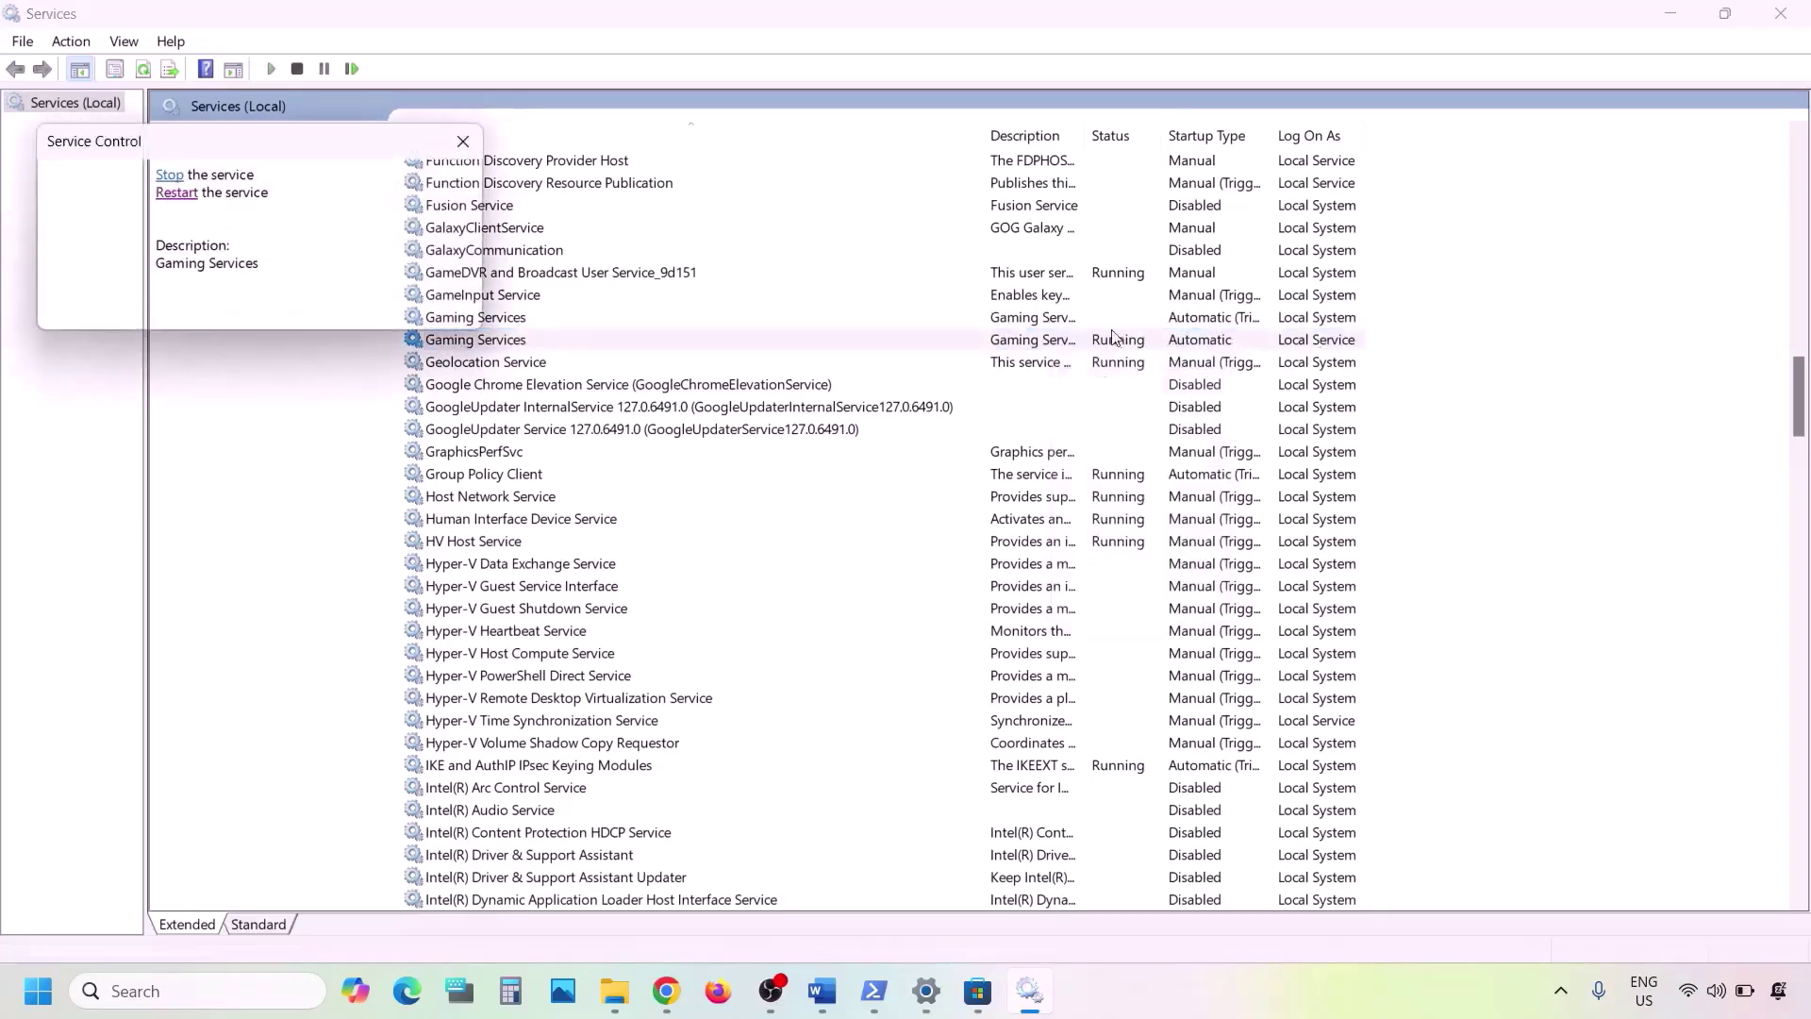
pyautogui.click(1054, 315)
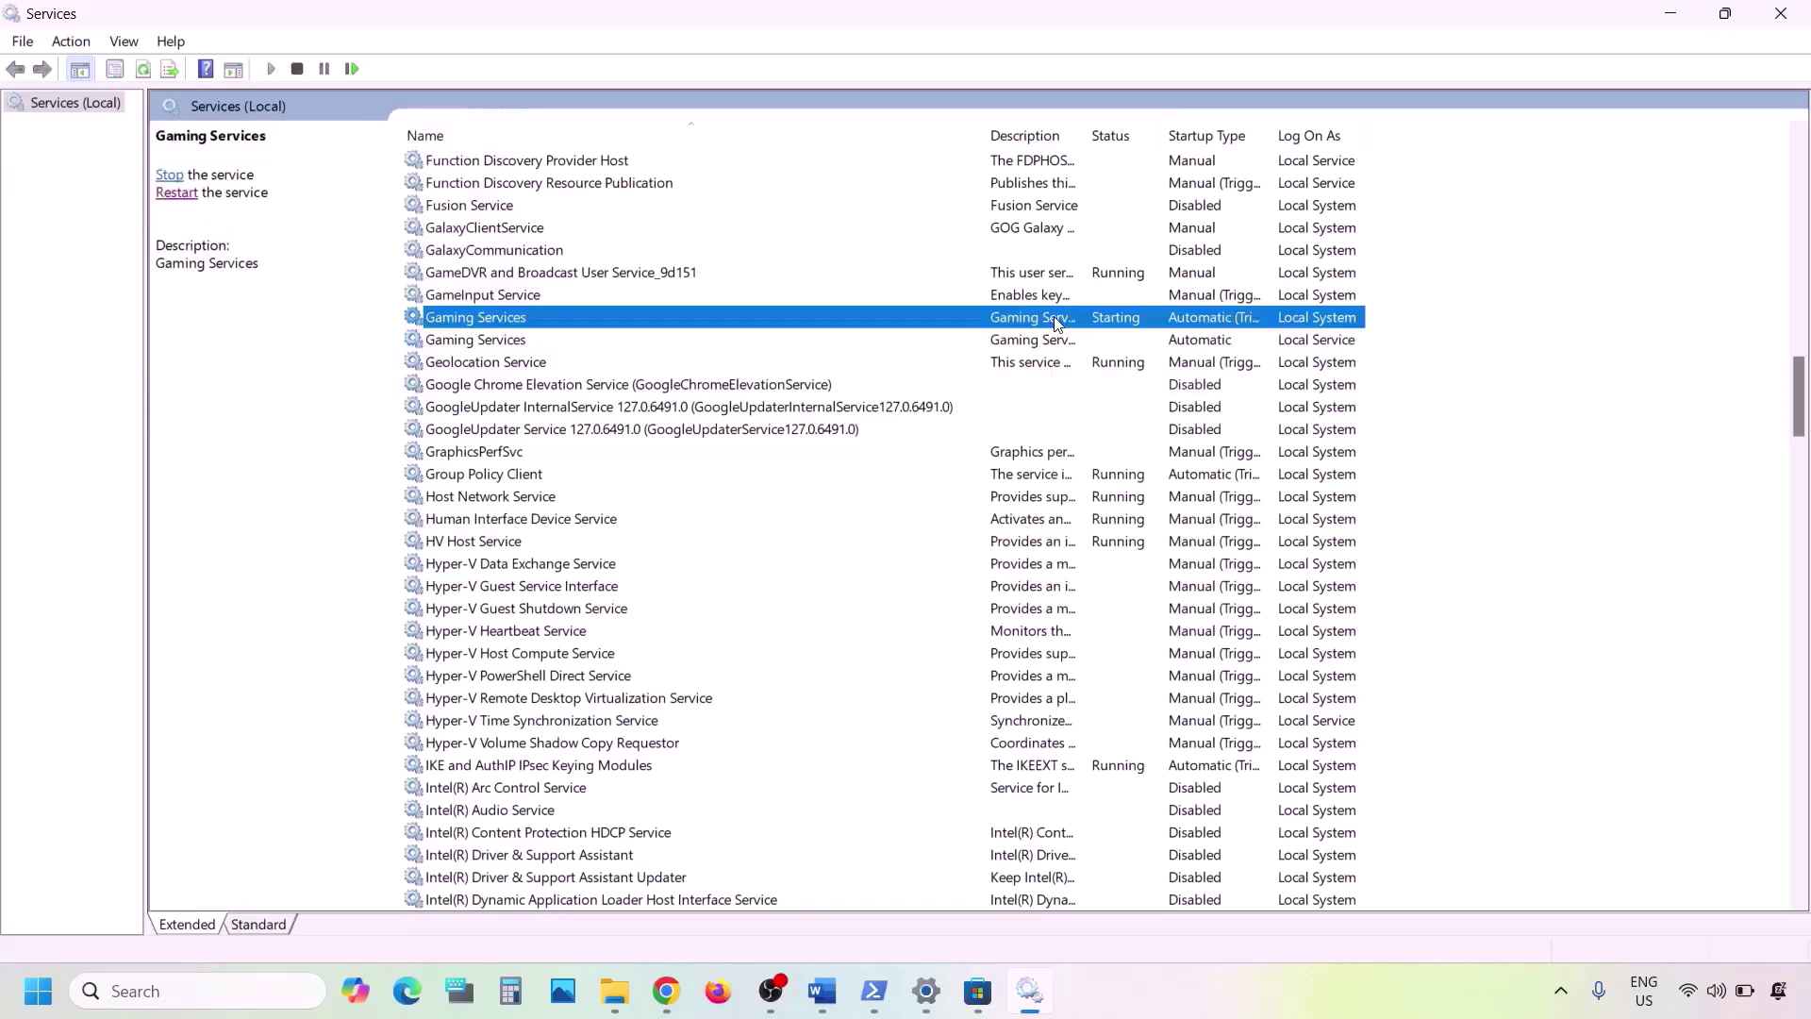
pyautogui.rightClick(1054, 315)
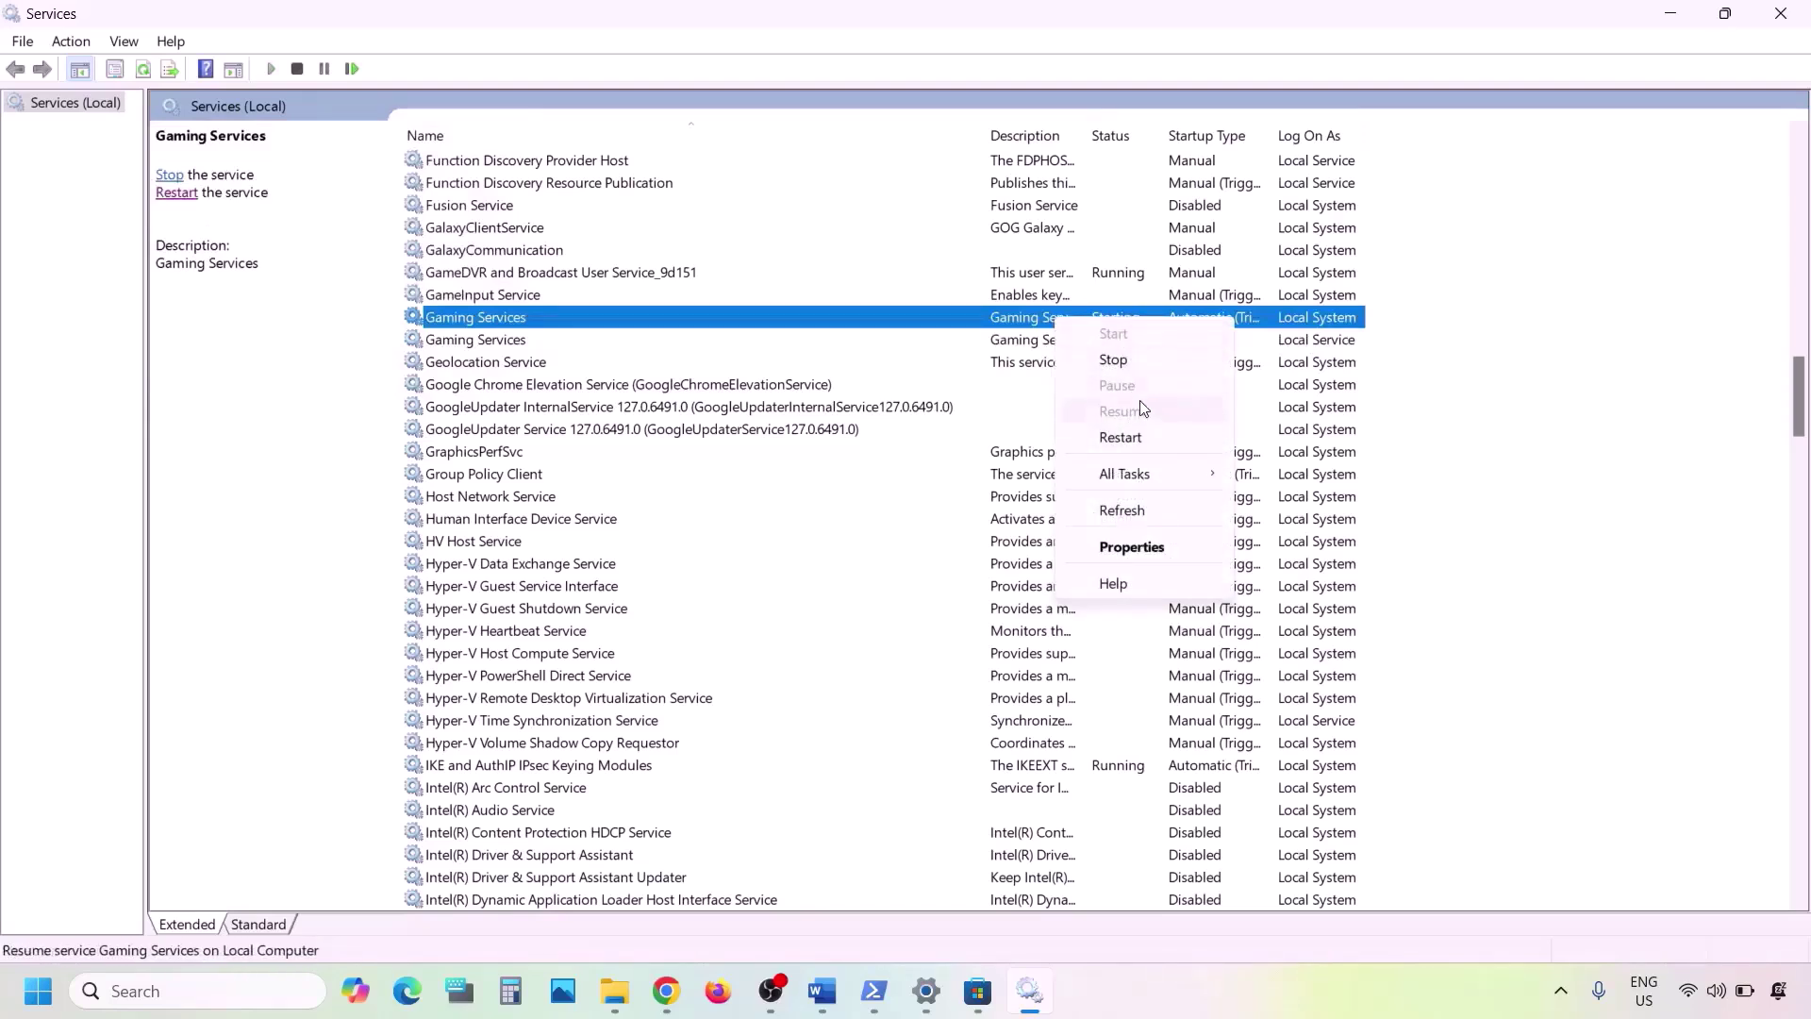
pyautogui.click(1122, 438)
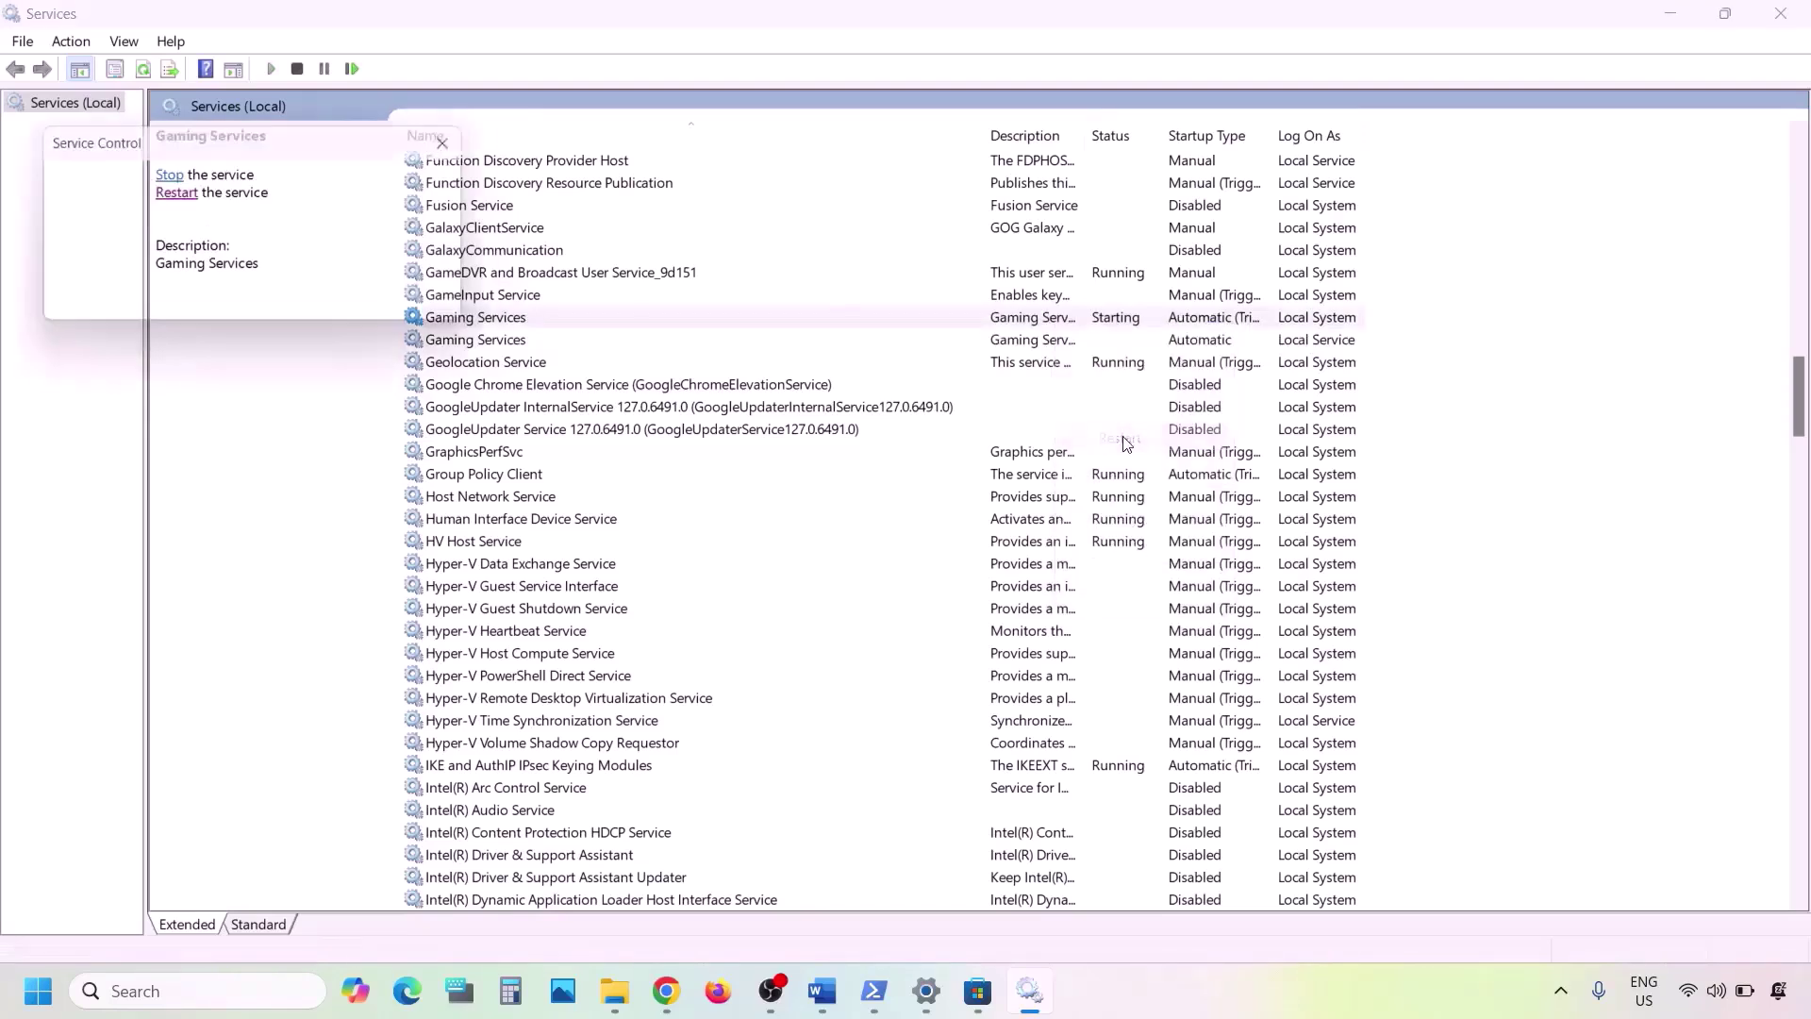
pyautogui.click(1050, 344)
pyautogui.rightClick(1051, 345)
pyautogui.click(1134, 365)
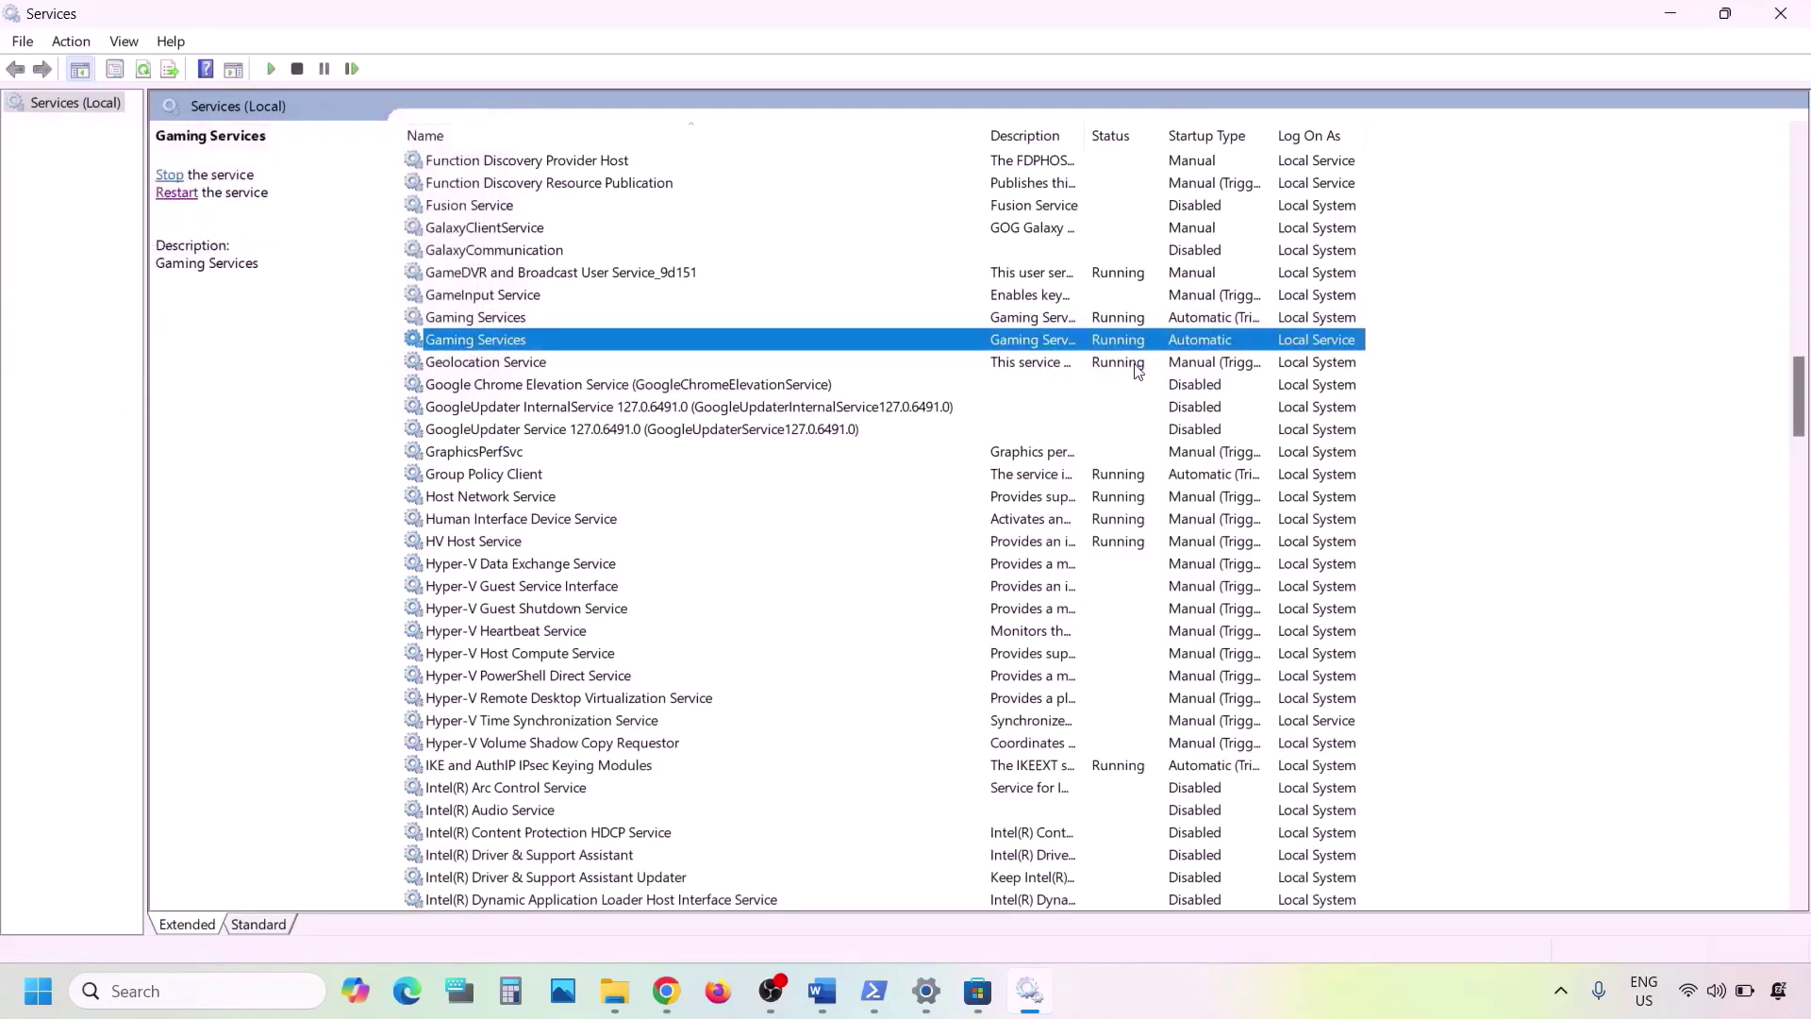
# - Keep Microsoft Store Install Service on Automatic startup and return to the Word notes
pyautogui.click(1029, 318)
pyautogui.press('m')
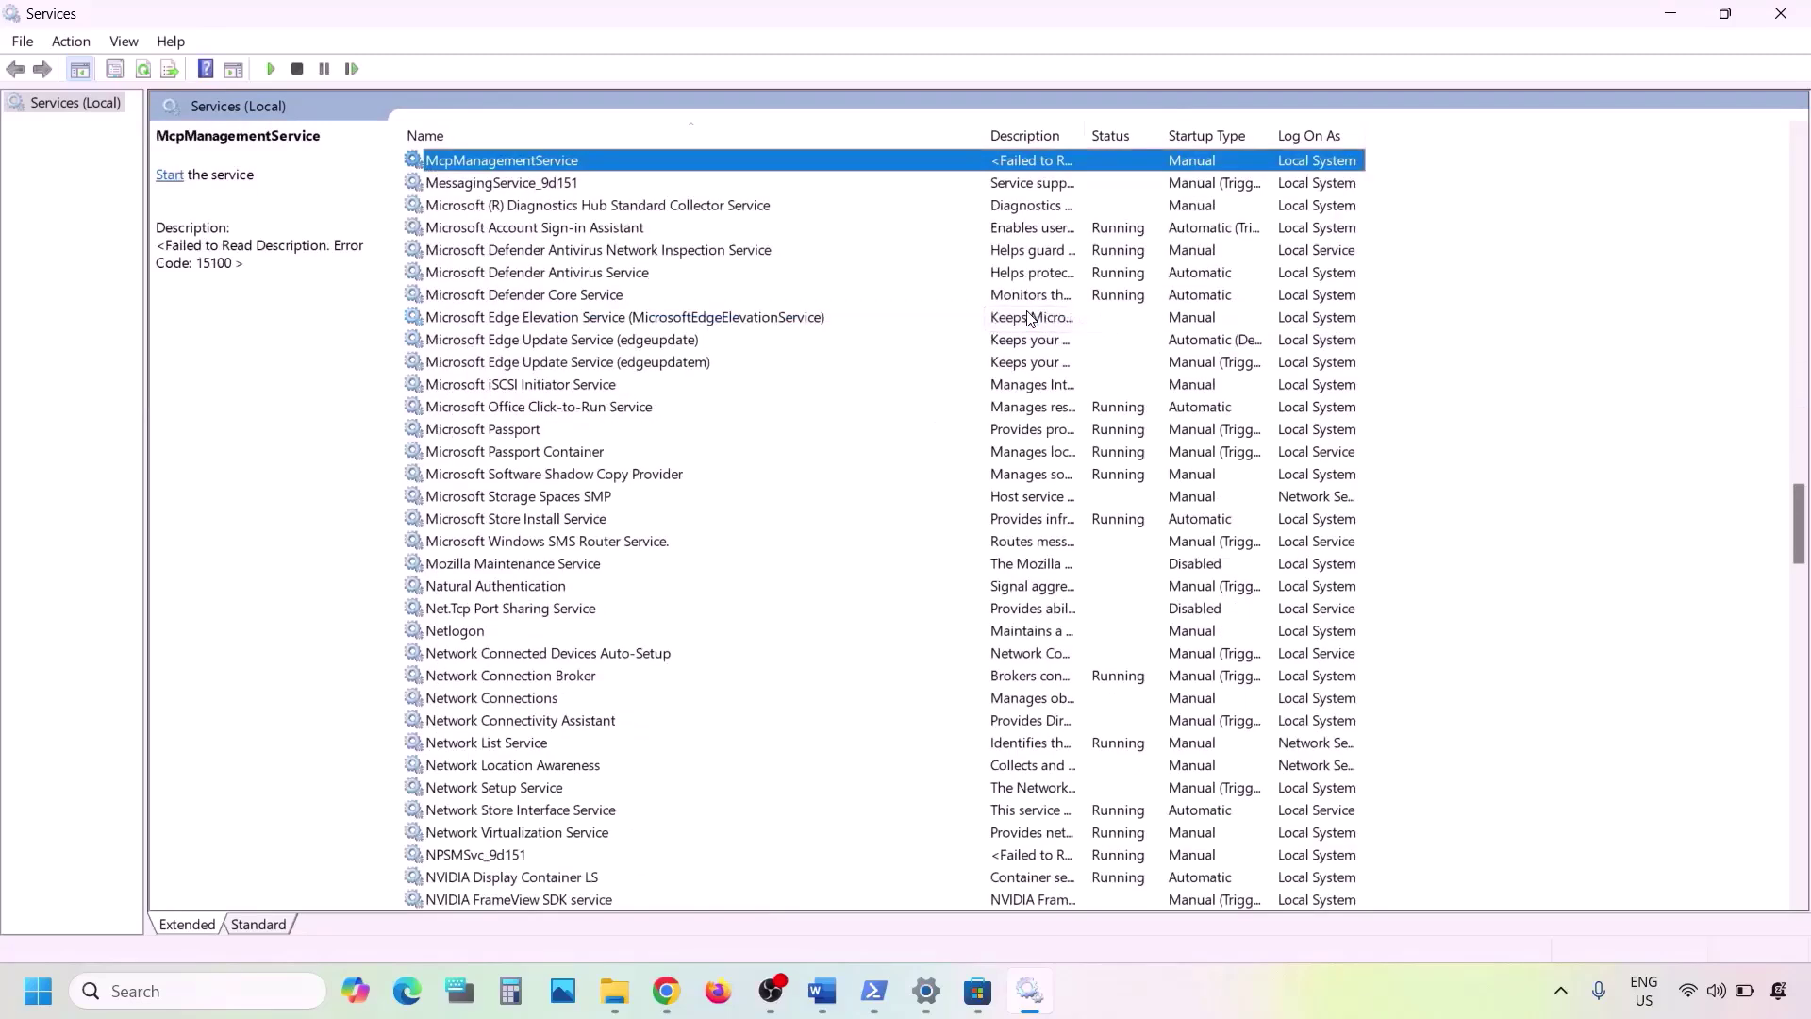
pyautogui.click(544, 521)
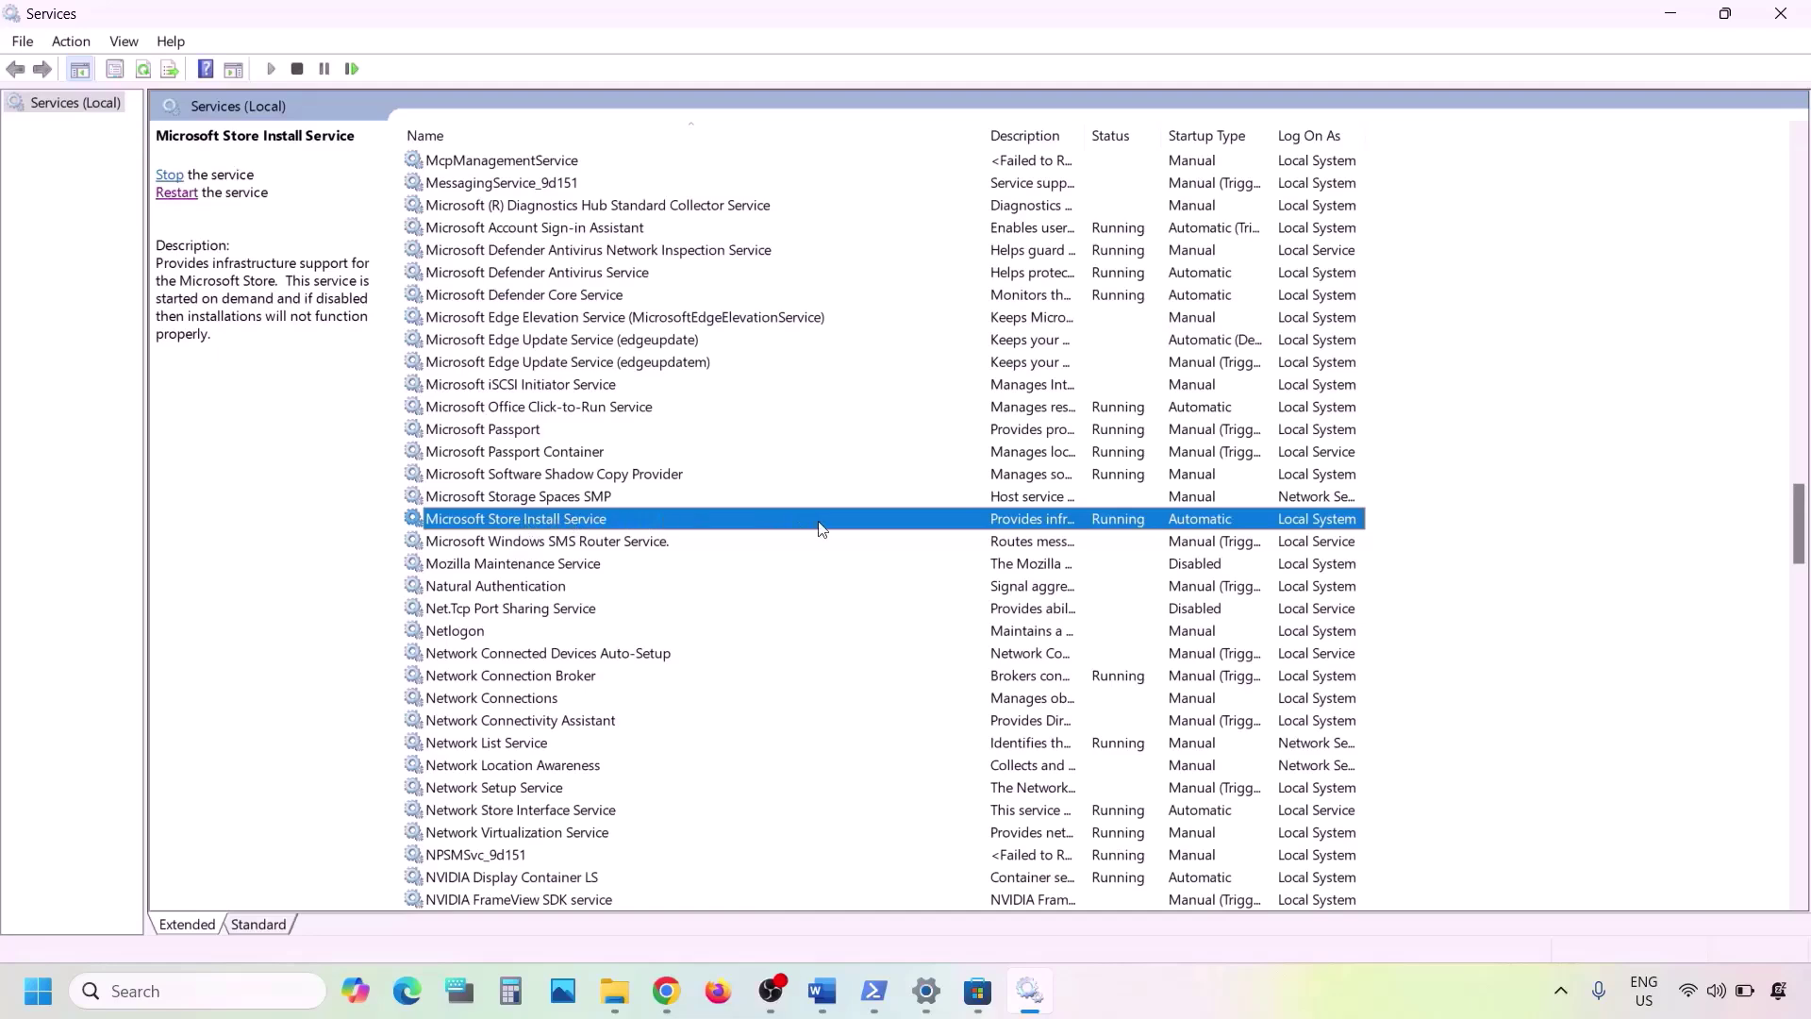
pyautogui.doubleClick(728, 526)
pyautogui.click(972, 465)
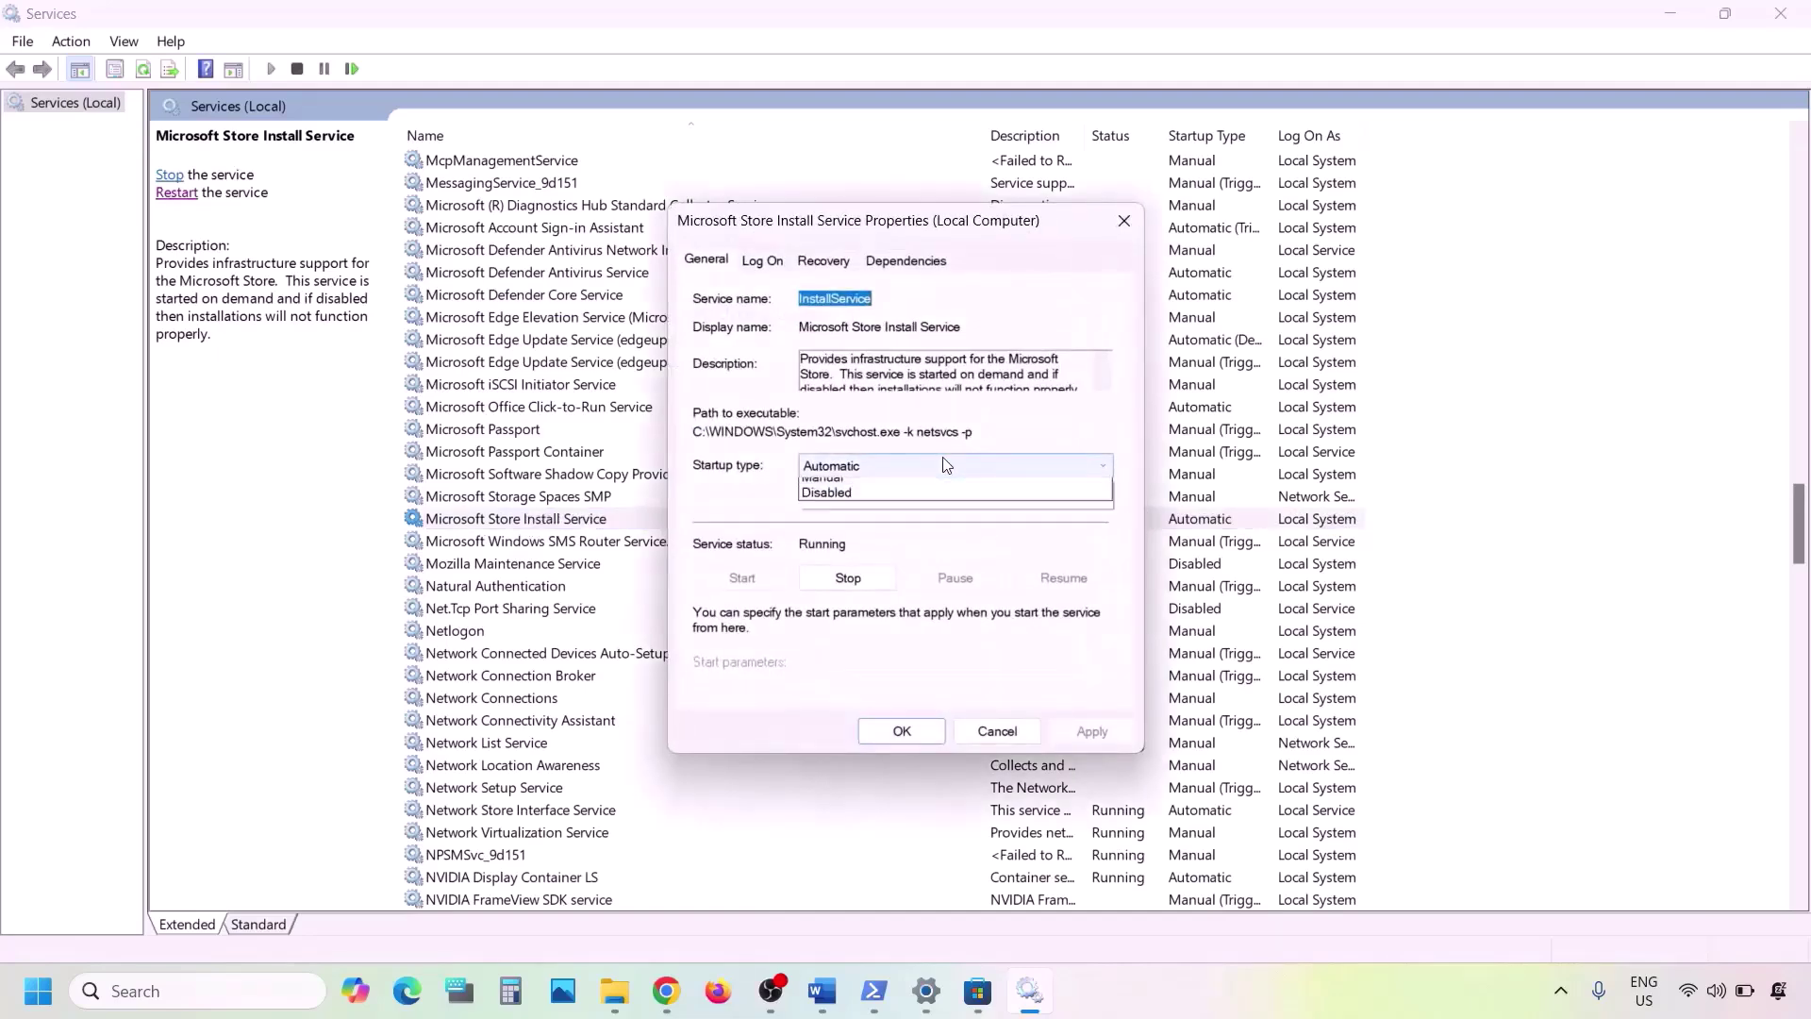
pyautogui.click(879, 505)
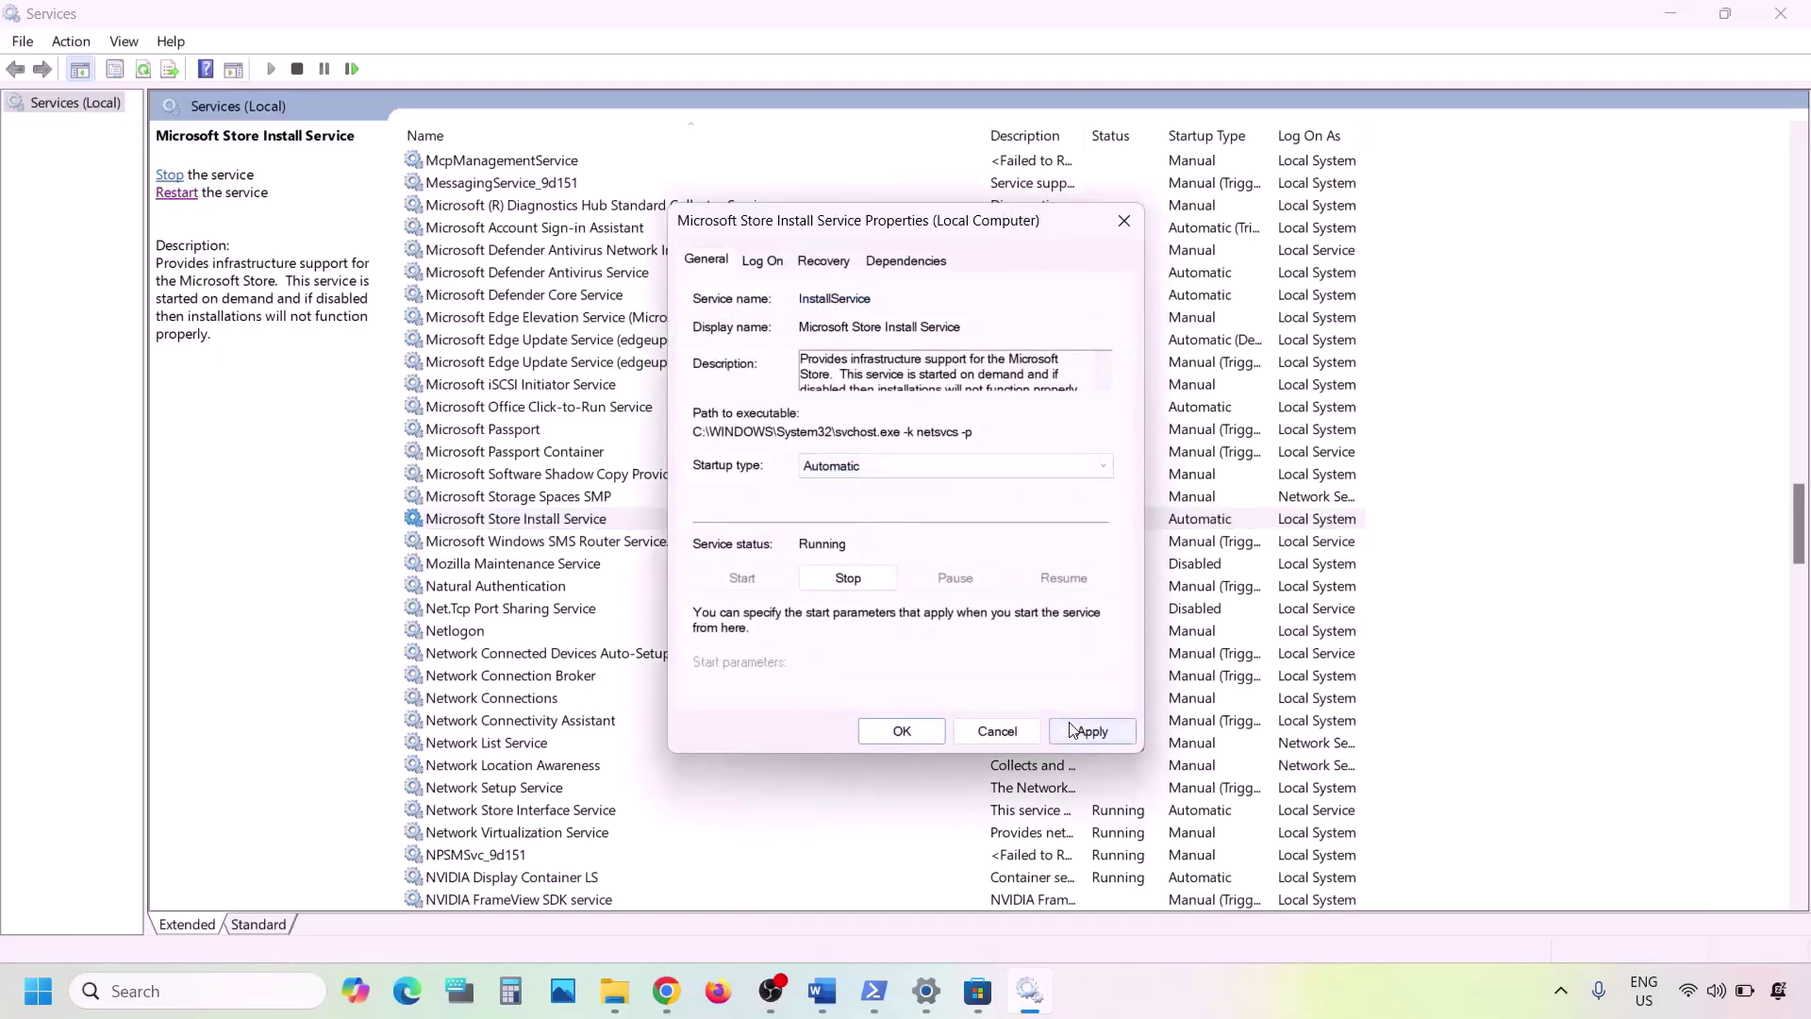
pyautogui.click(1089, 731)
pyautogui.click(892, 724)
pyautogui.click(822, 992)
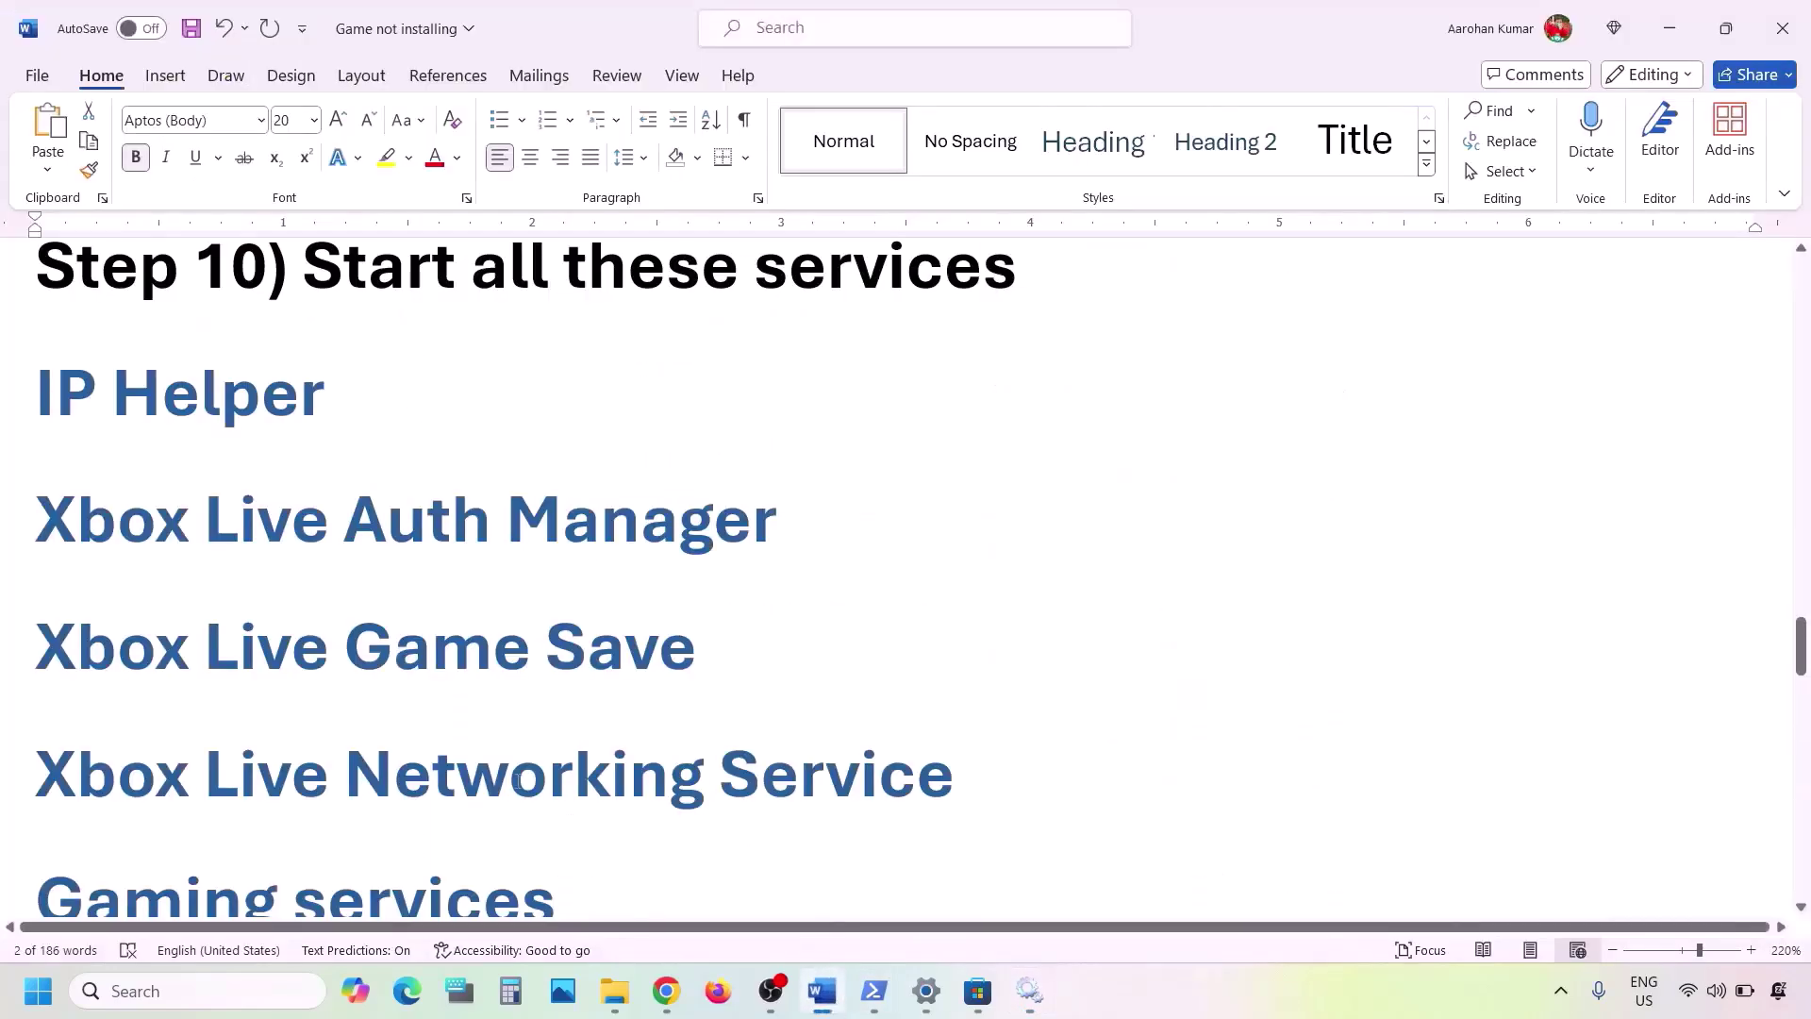
# - Following Step 11, Update Windows, start a check for updates in Windows Update settings
pyautogui.scroll(-6, 517, 781)
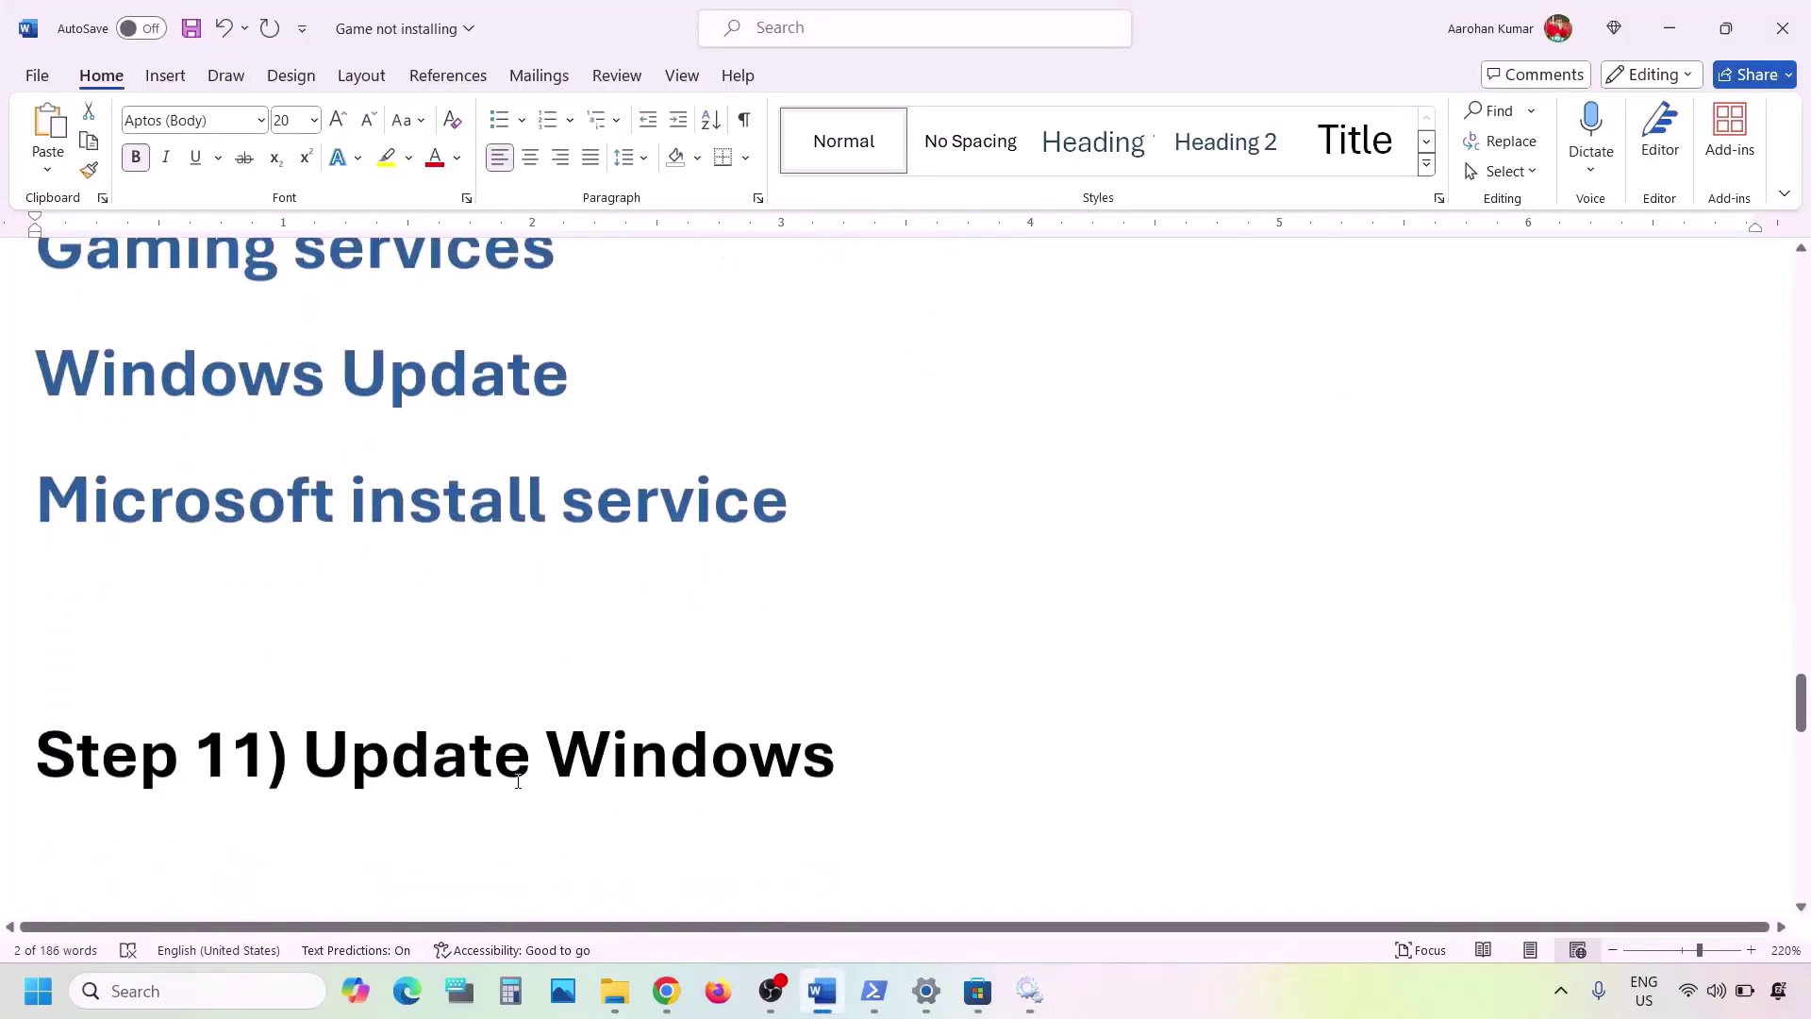
pyautogui.moveTo(361, 654); pyautogui.dragTo(843, 652)
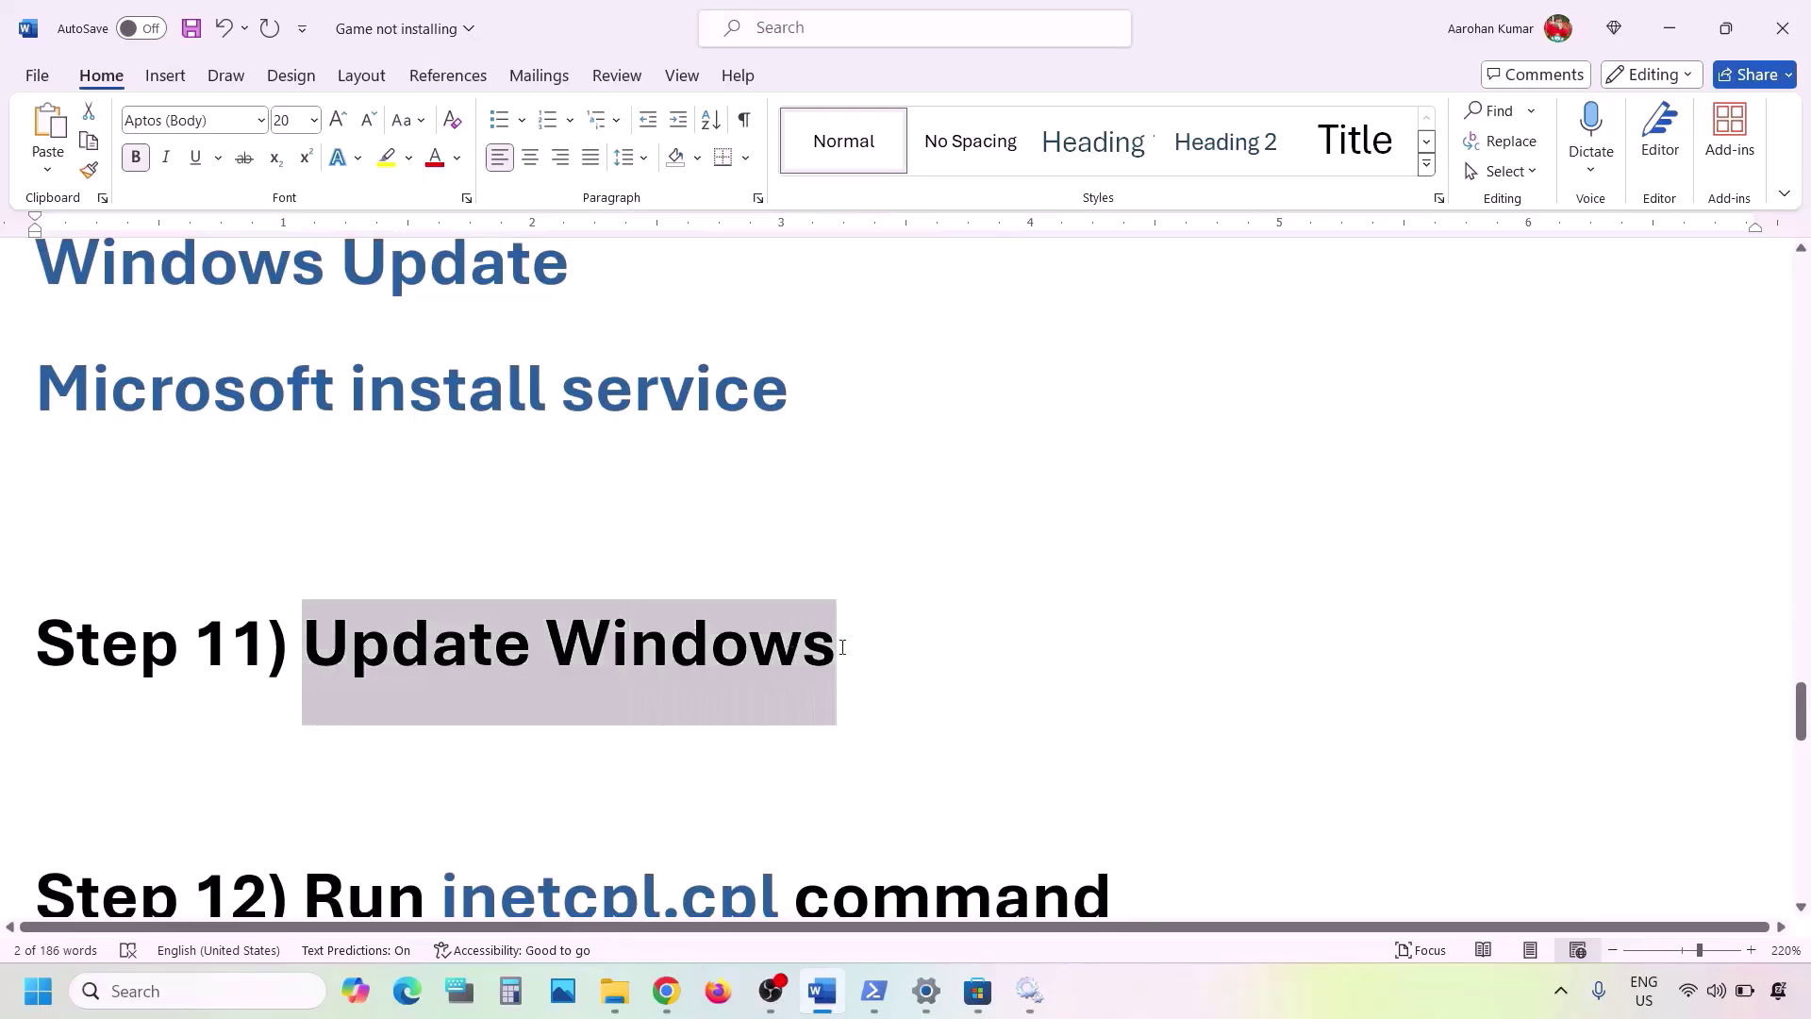
pyautogui.hotkey('alt', 'Tab')
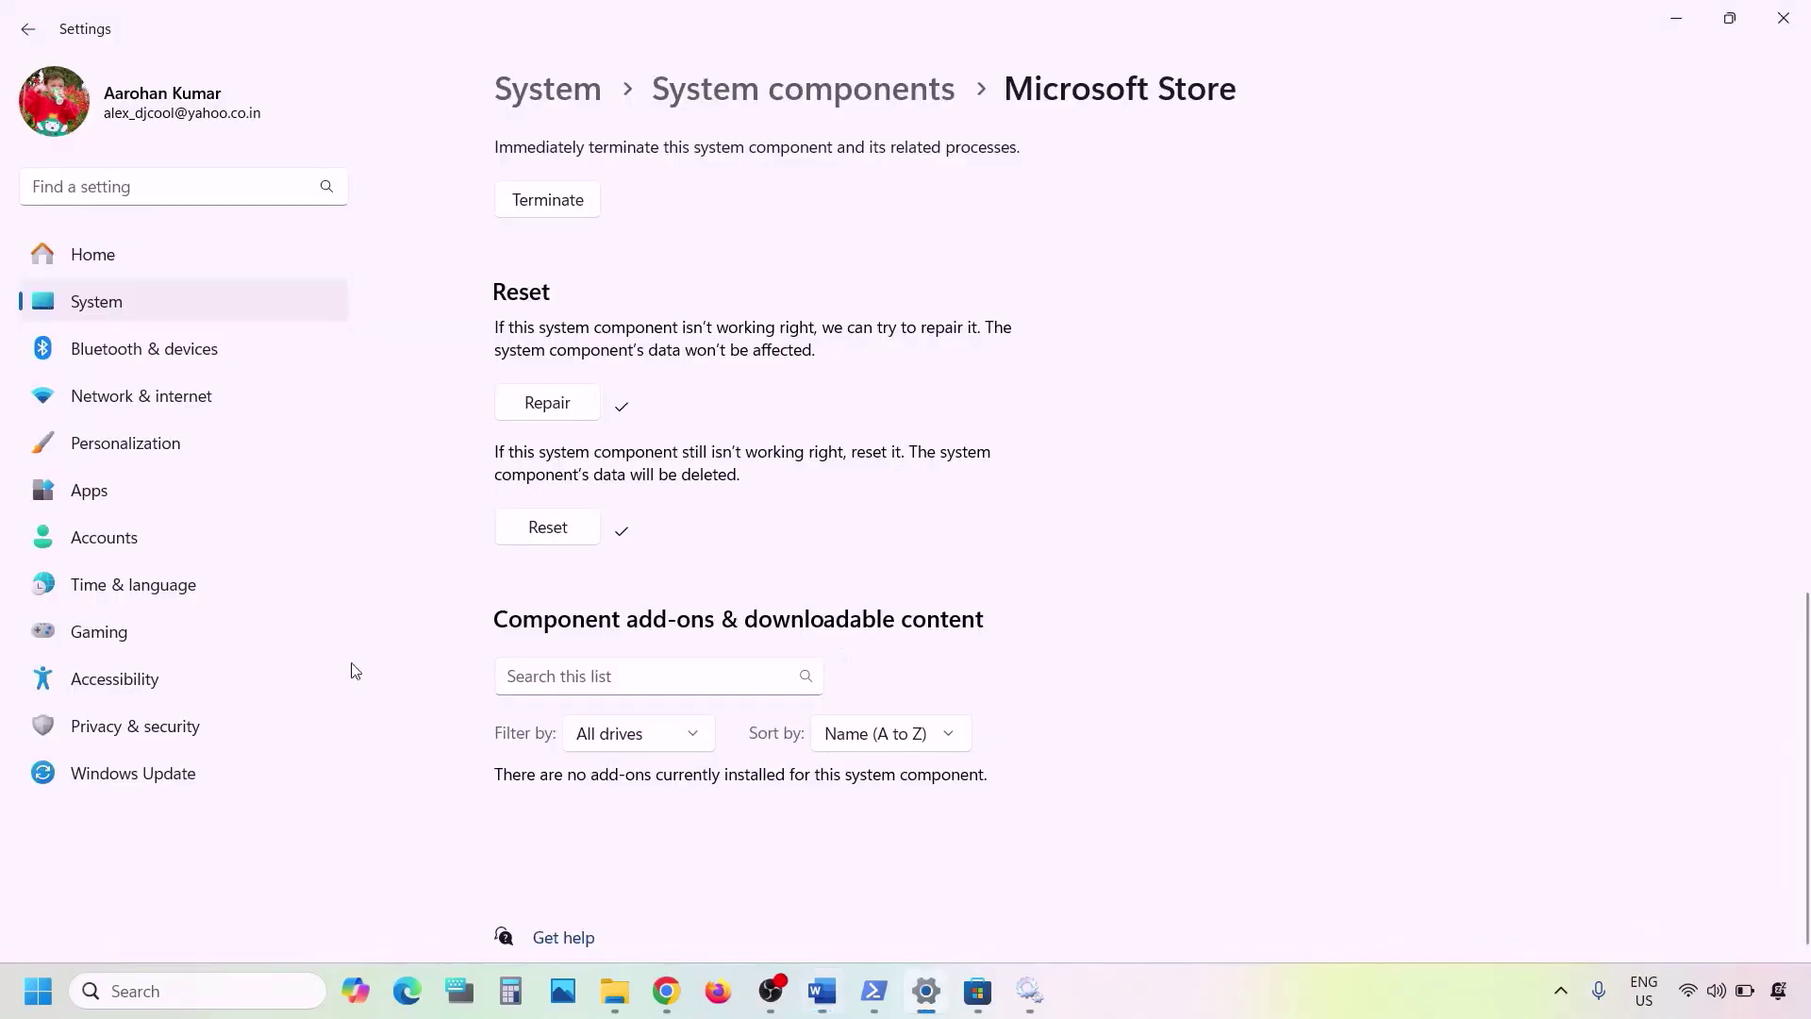
pyautogui.click(196, 770)
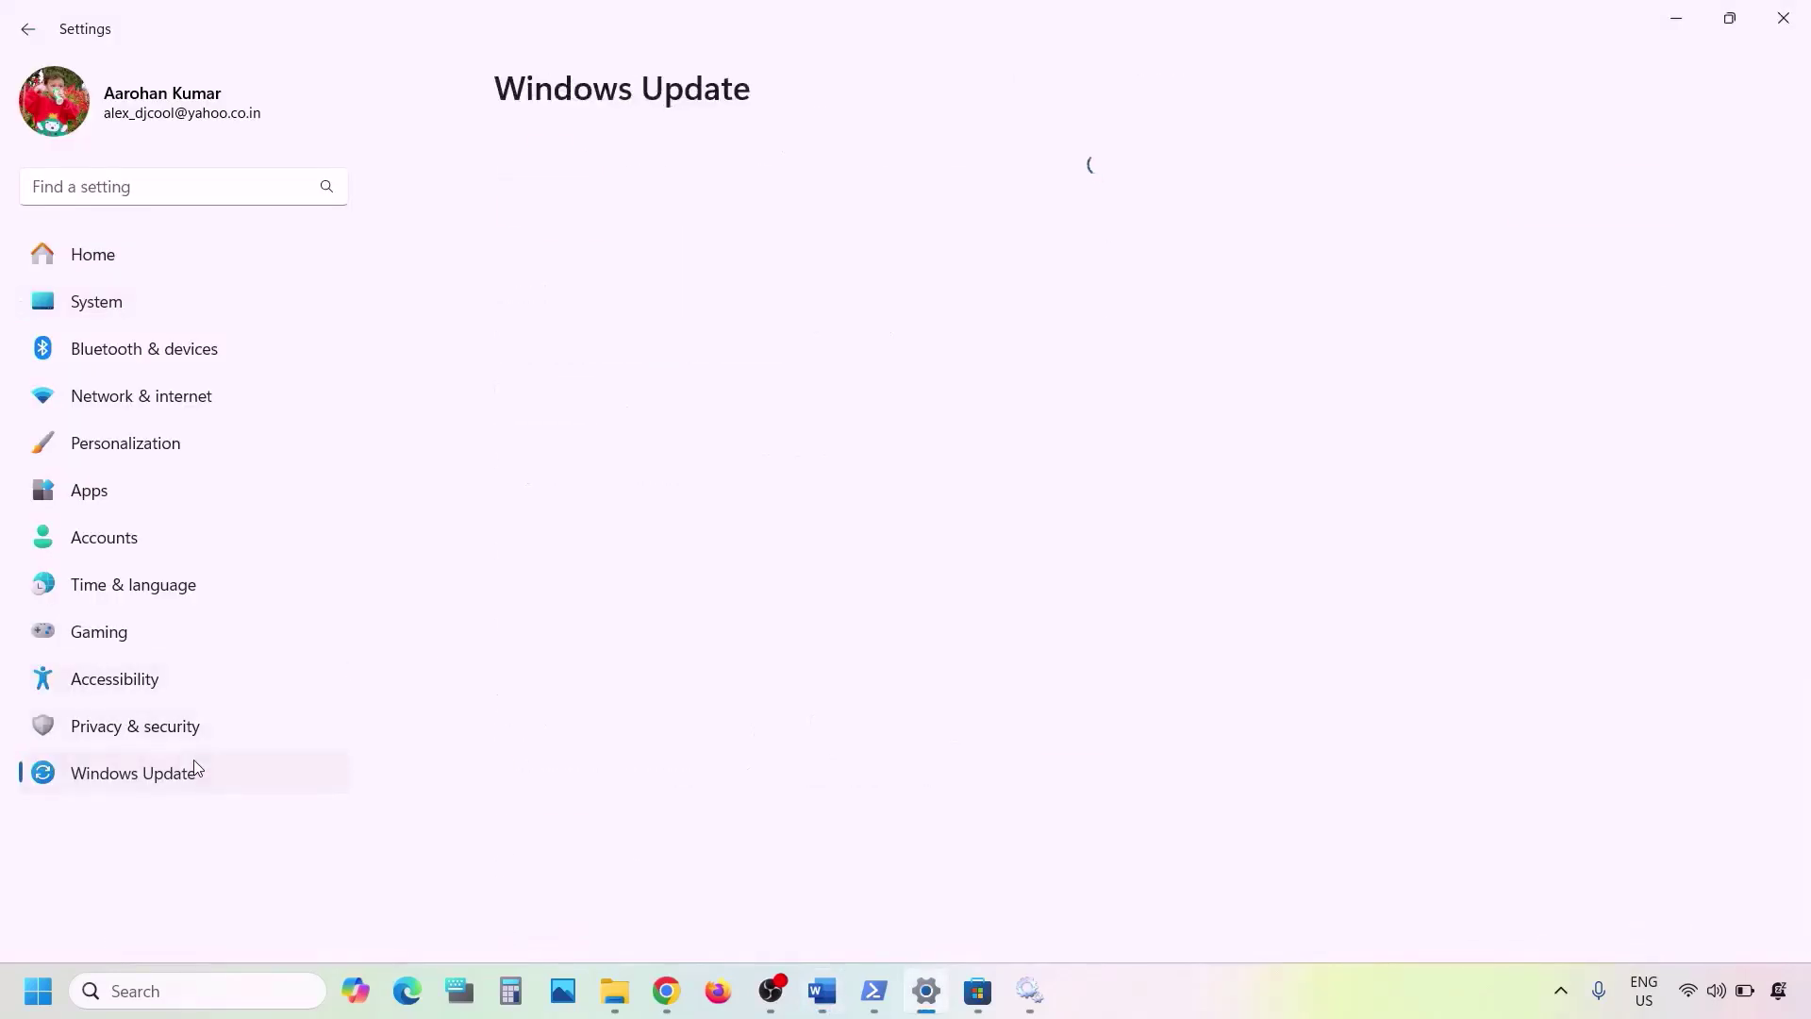
pyautogui.click(1633, 216)
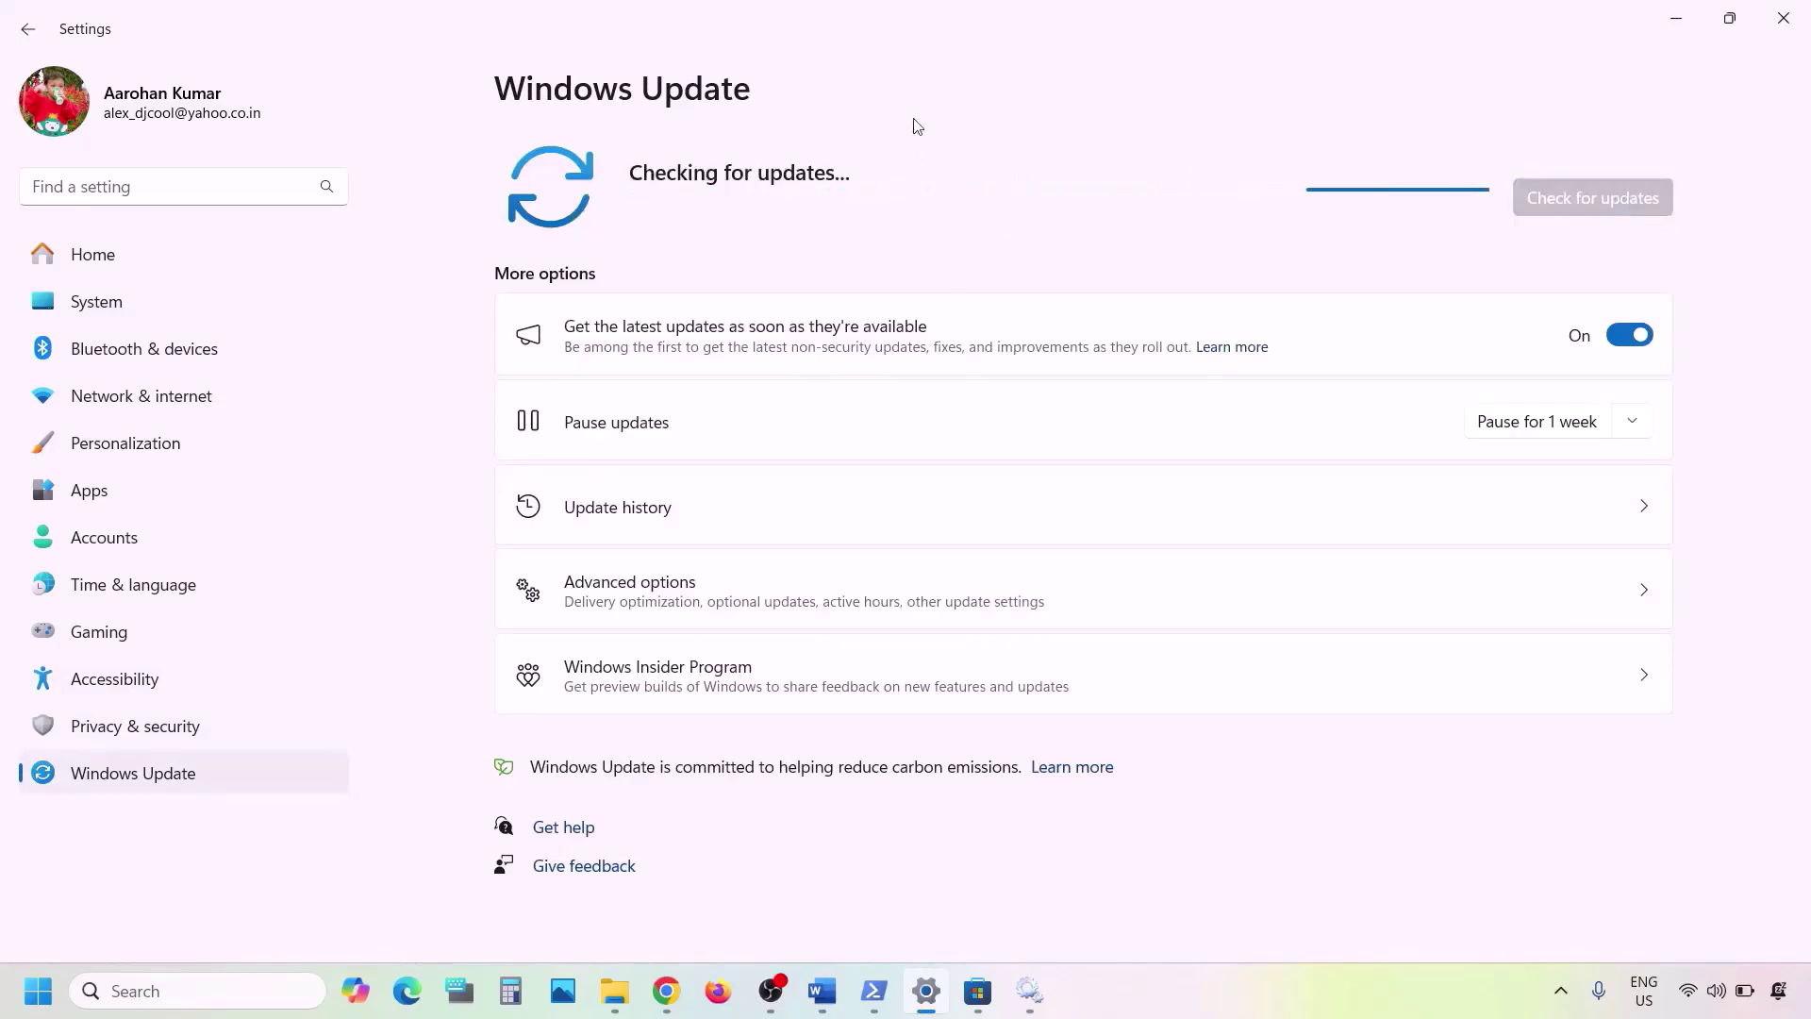
# - Show the Start menu's power options without restarting, then scroll the Word notes further
pyautogui.click(39, 990)
pyautogui.click(685, 909)
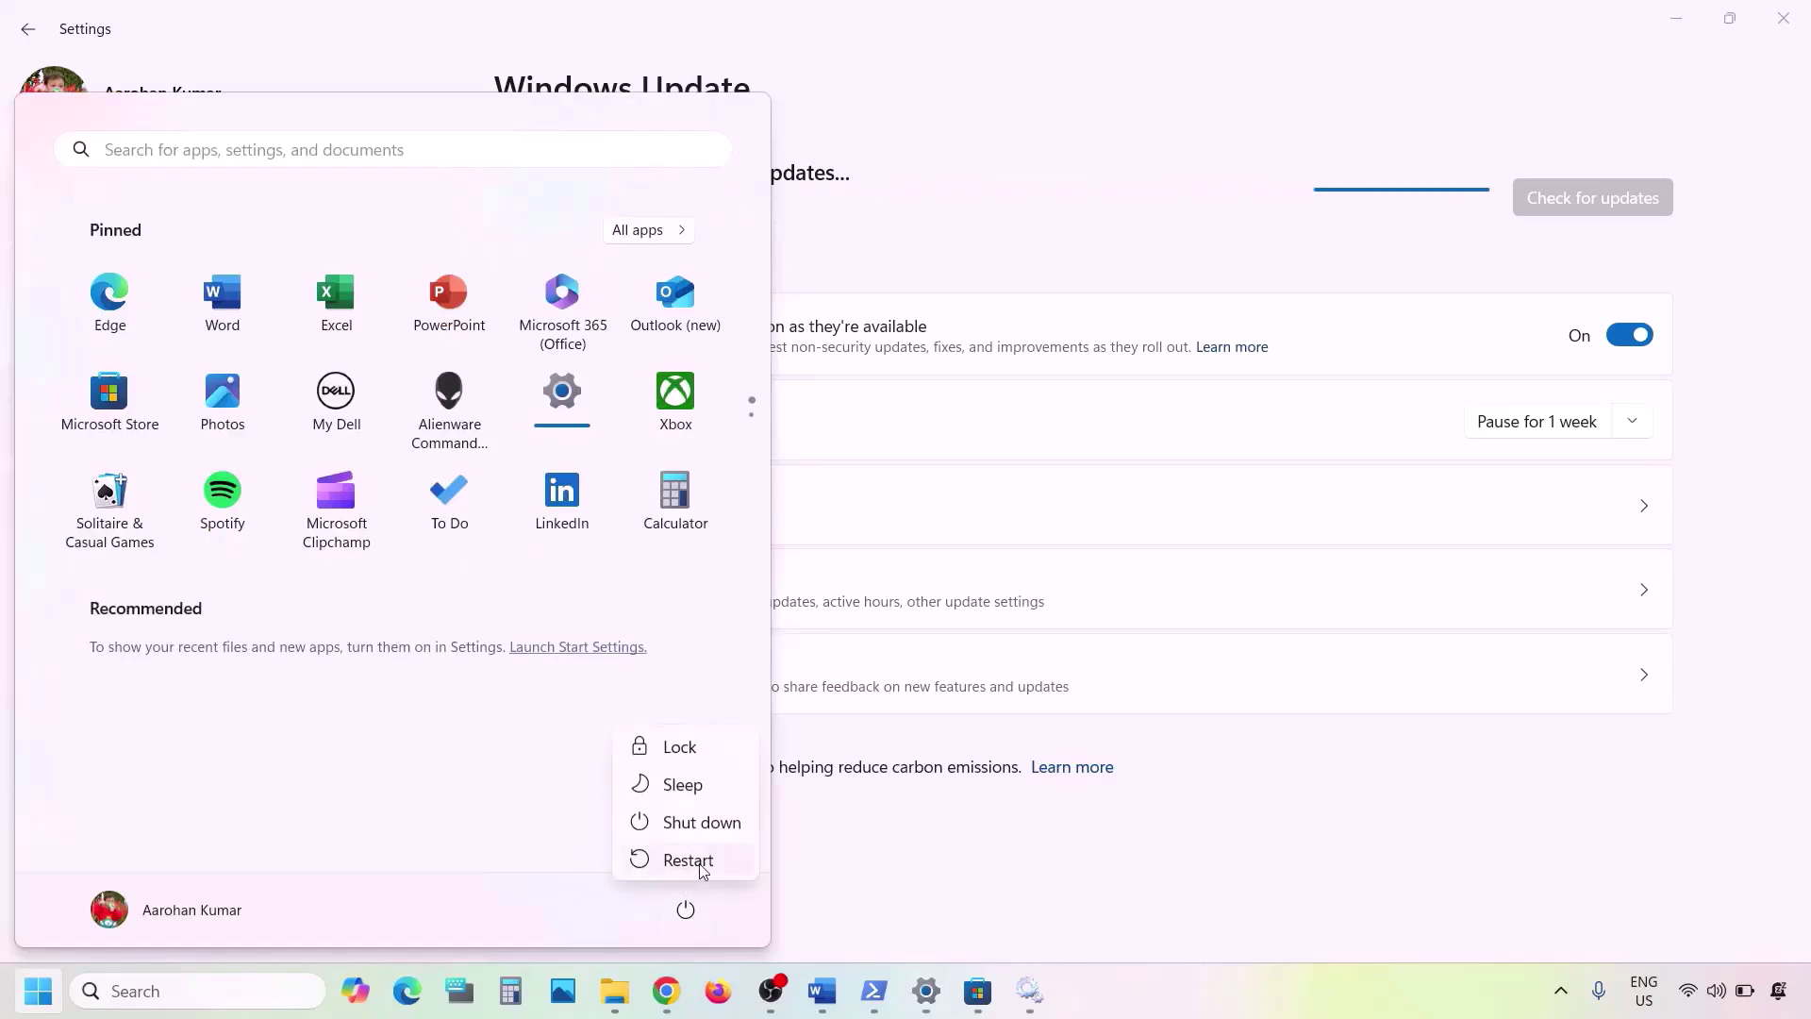
pyautogui.click(1091, 824)
pyautogui.click(1092, 824)
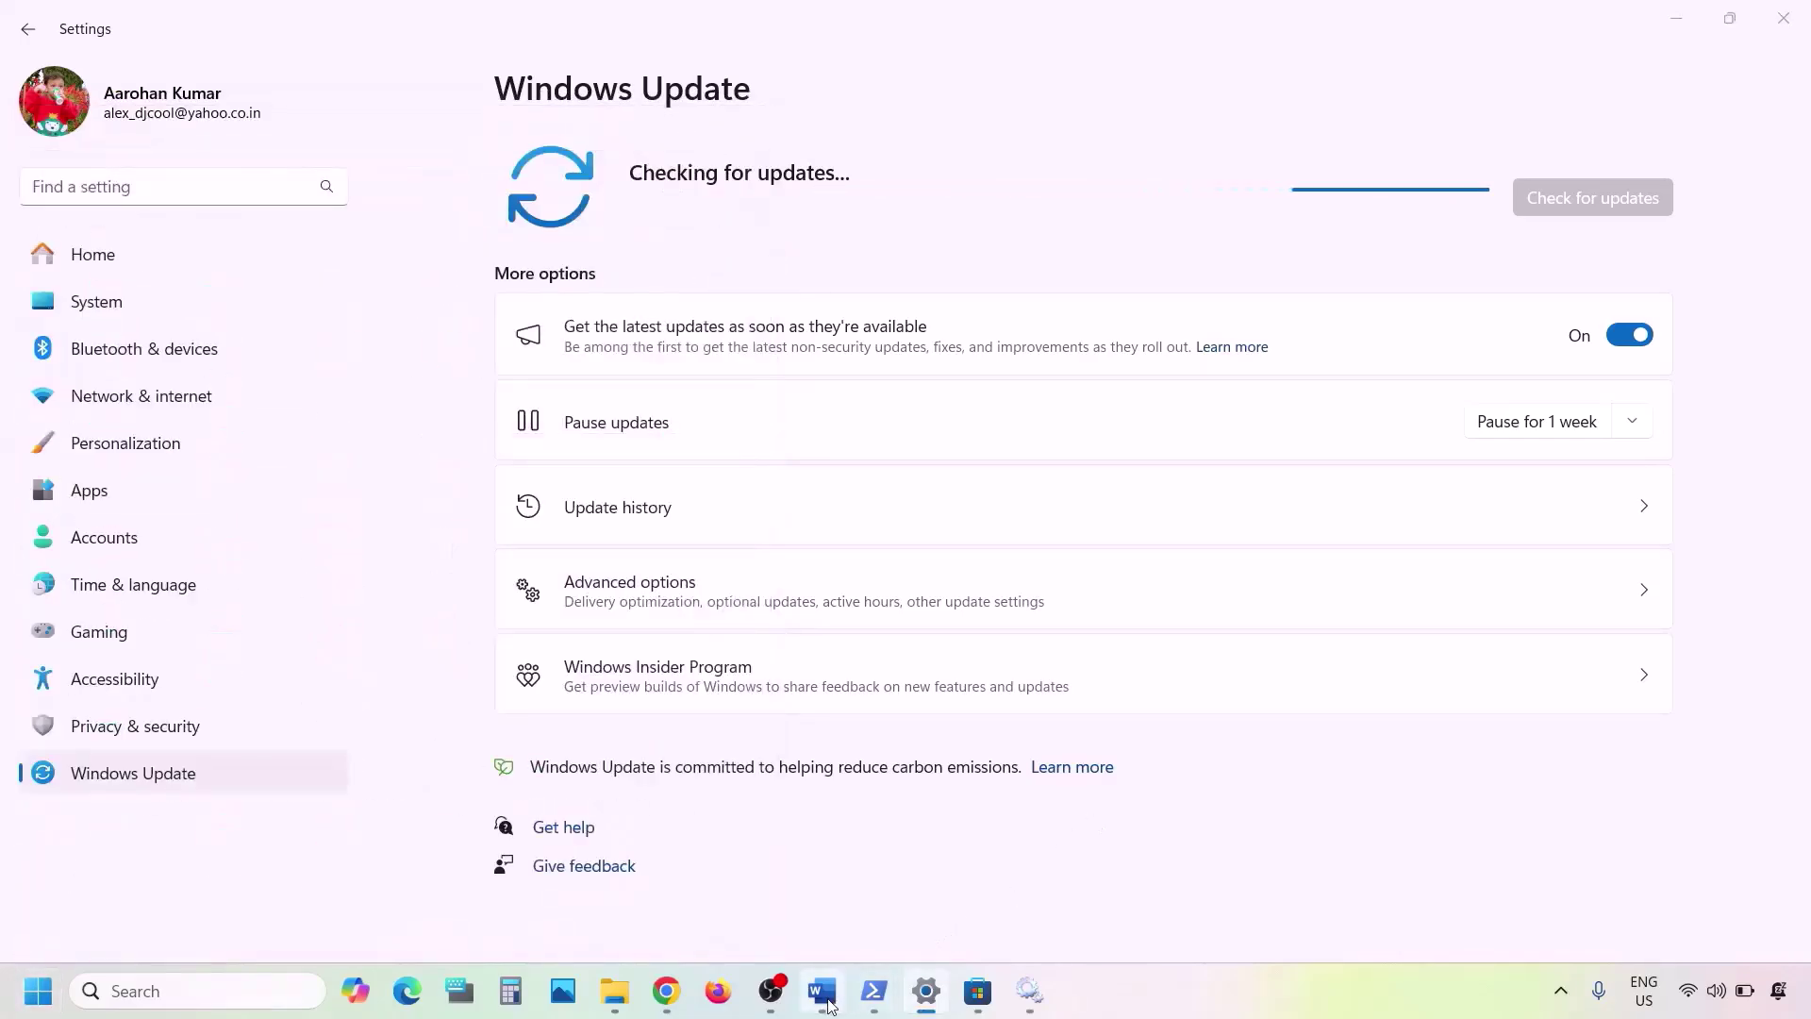
pyautogui.click(823, 991)
pyautogui.scroll(-3, 727, 696)
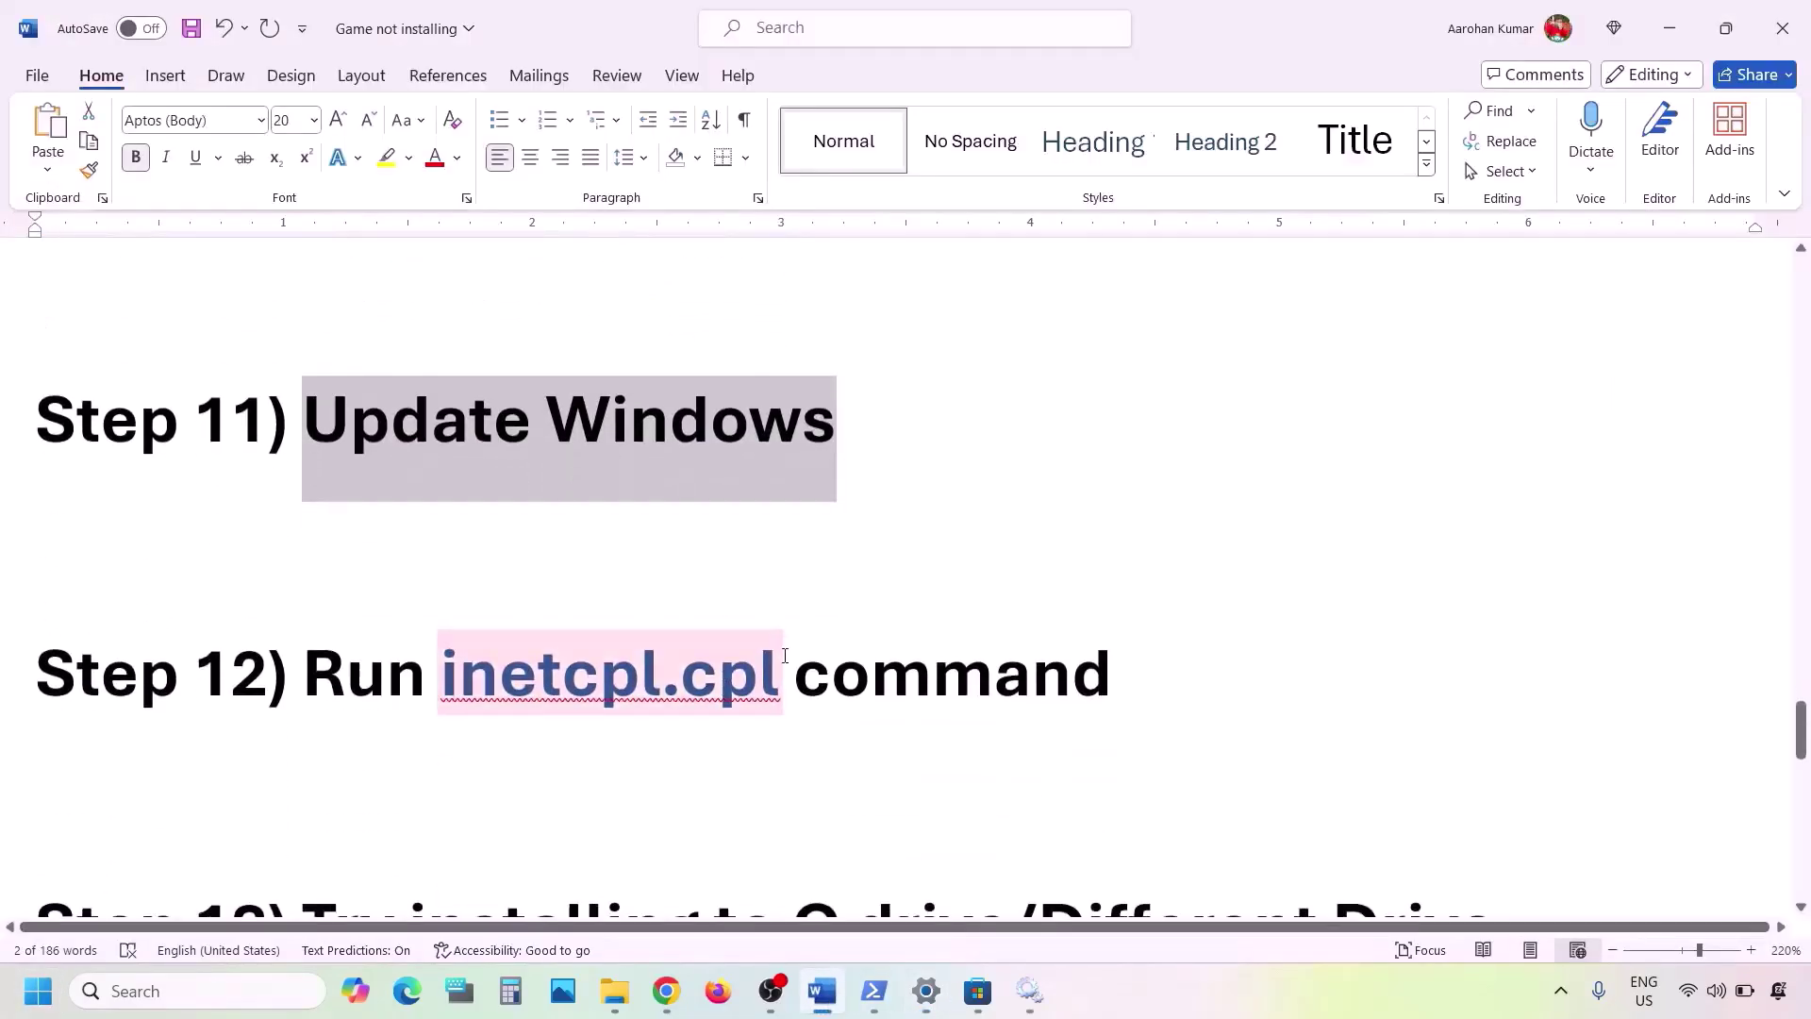
# - Open Internet Properties by searching the copied inetcpl.cpl command
pyautogui.moveTo(787, 659); pyautogui.dragTo(479, 664)
pyautogui.hotkey('ctrl', 'c')
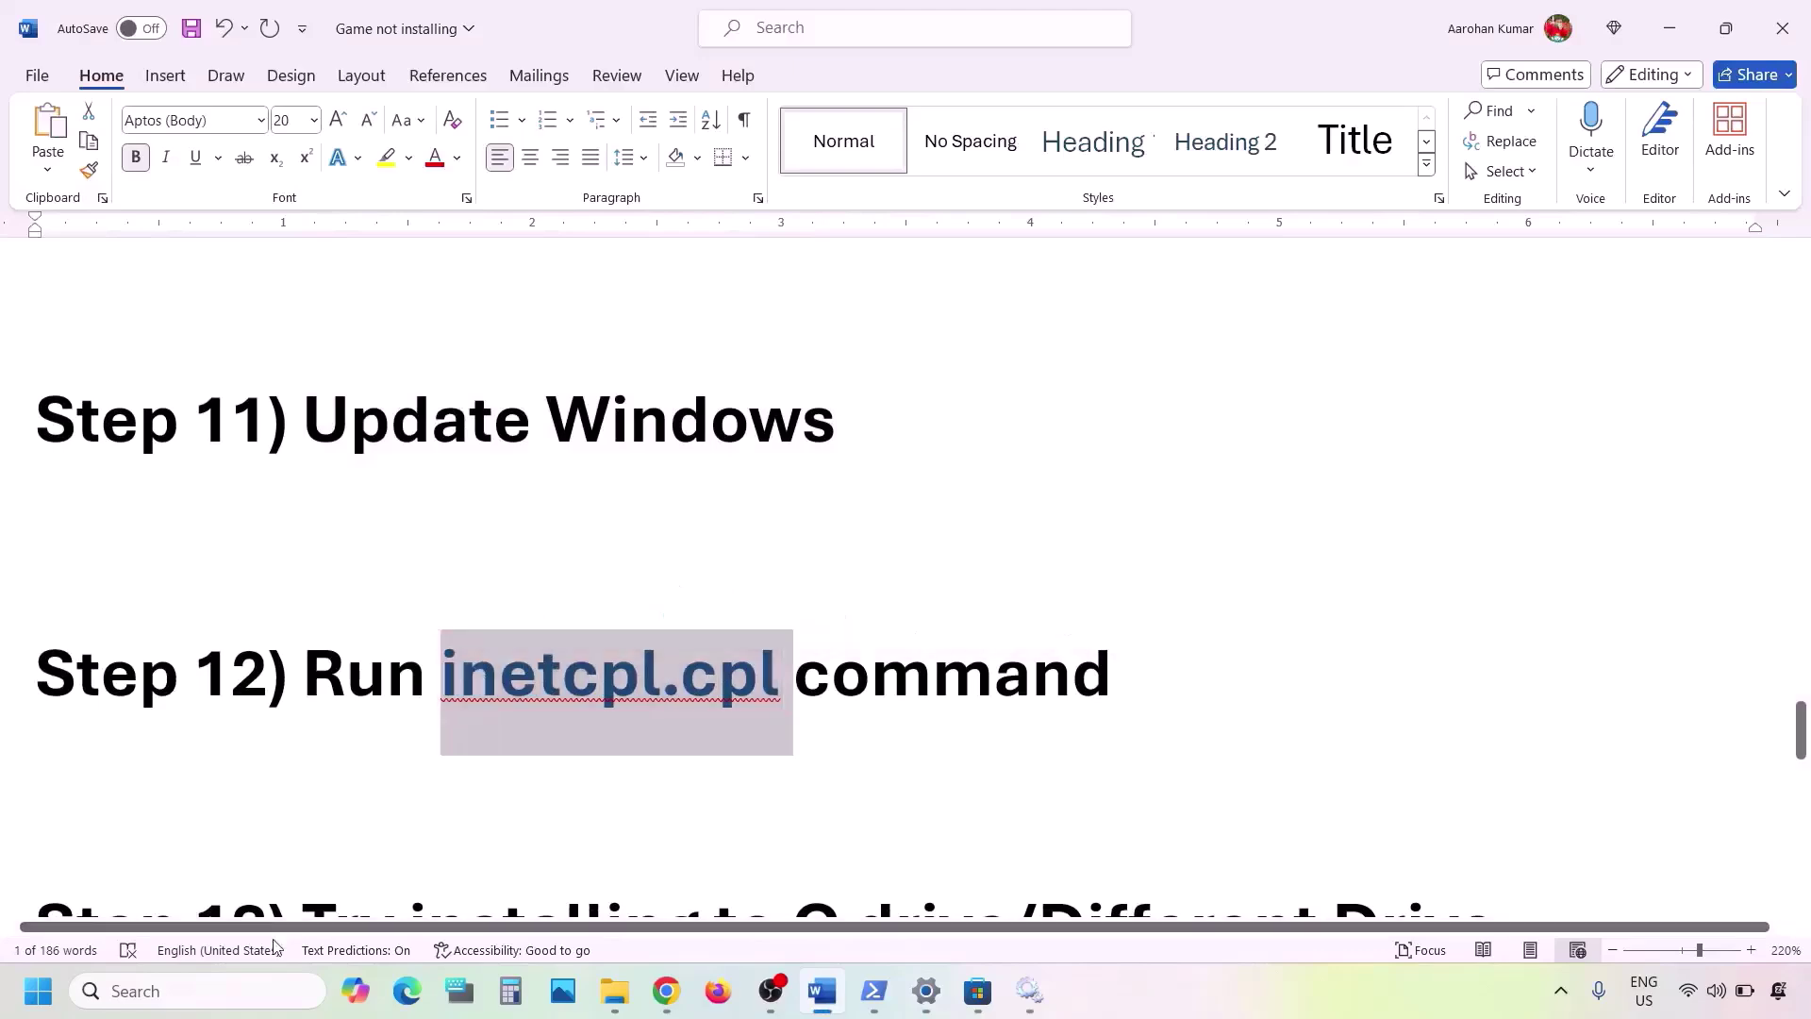
pyautogui.click(212, 992)
pyautogui.hotkey('ctrl', 'v')
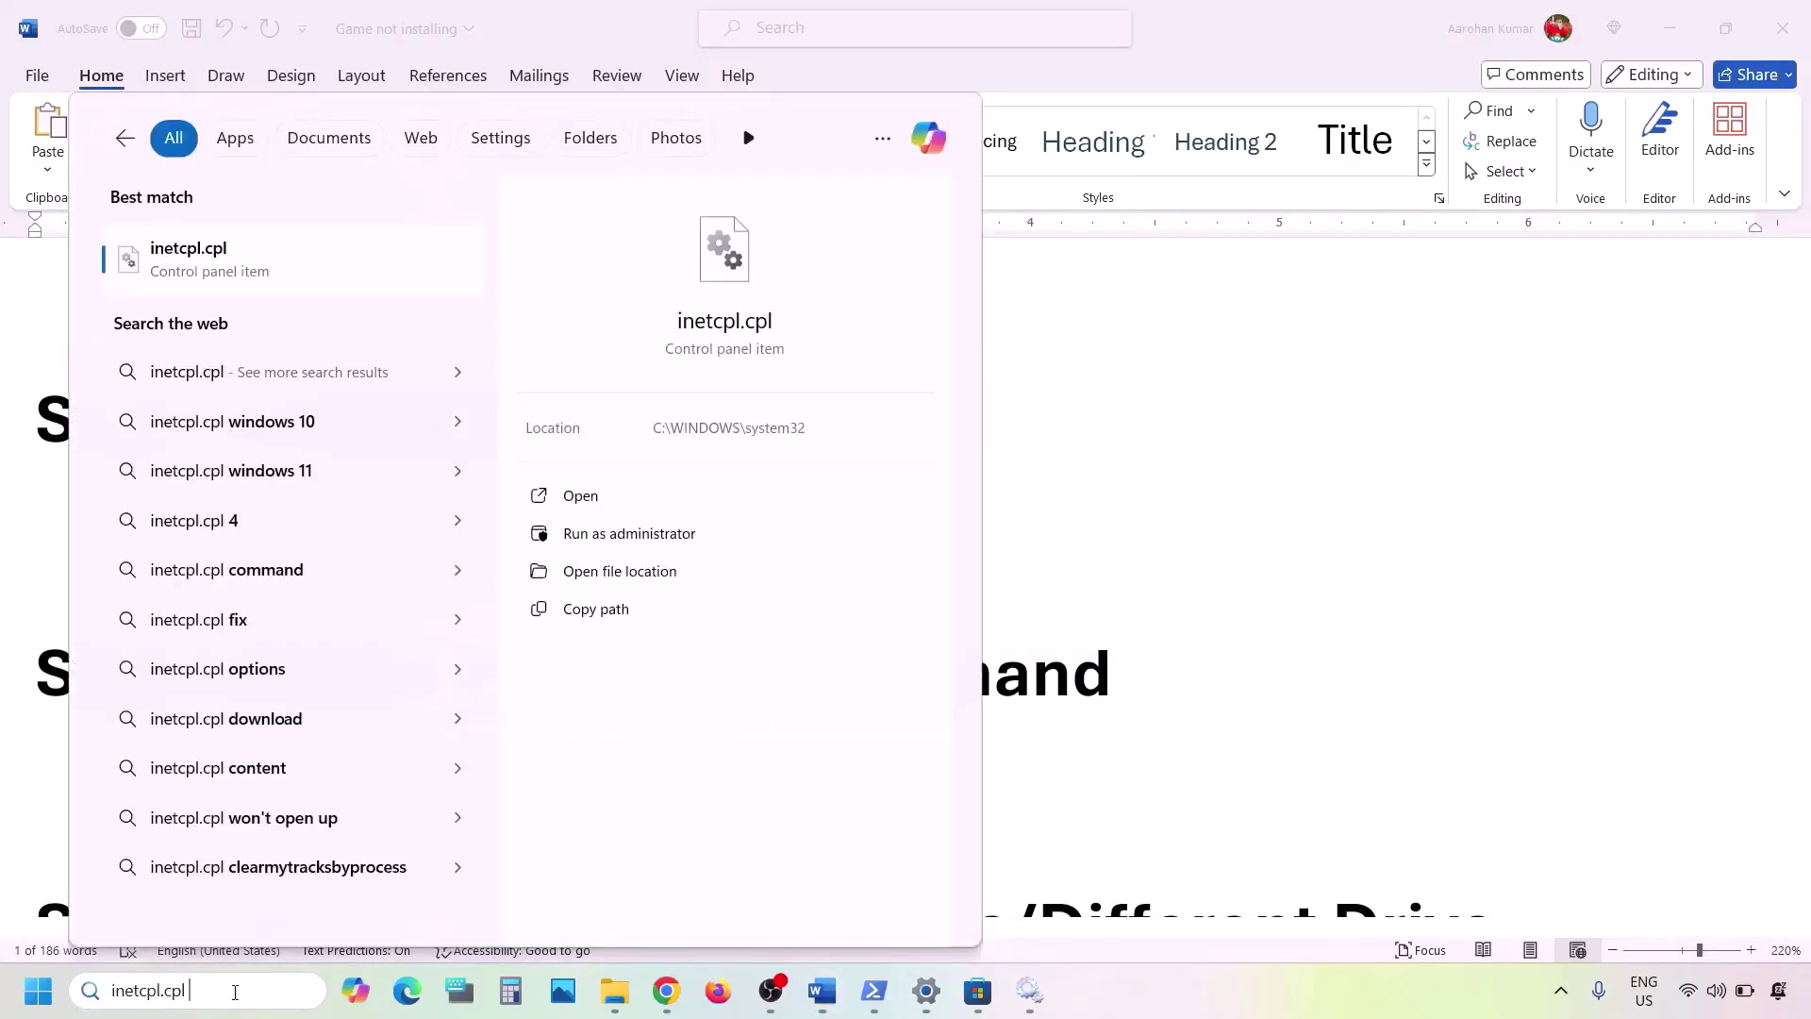
pyautogui.click(249, 273)
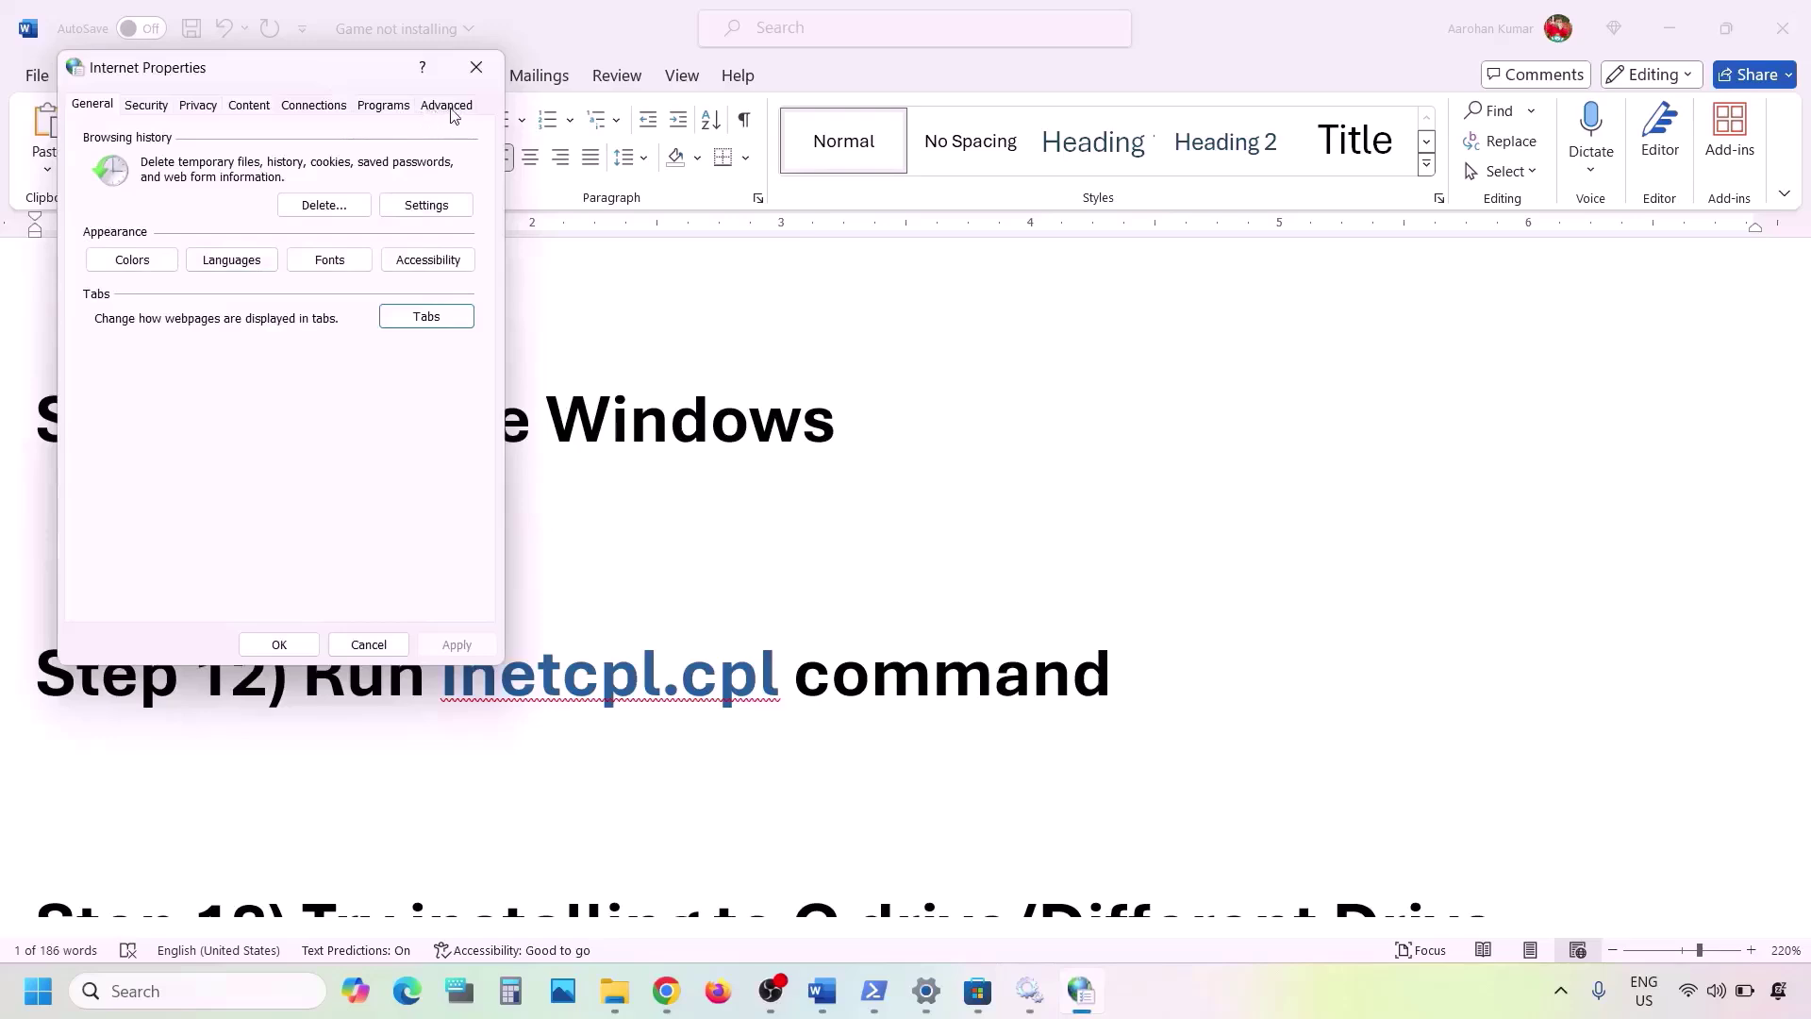
# - Enable Use TLS 1.3 on the Advanced tab, apply and close
pyautogui.click(454, 114)
pyautogui.moveTo(370, 73); pyautogui.dragTo(858, 178)
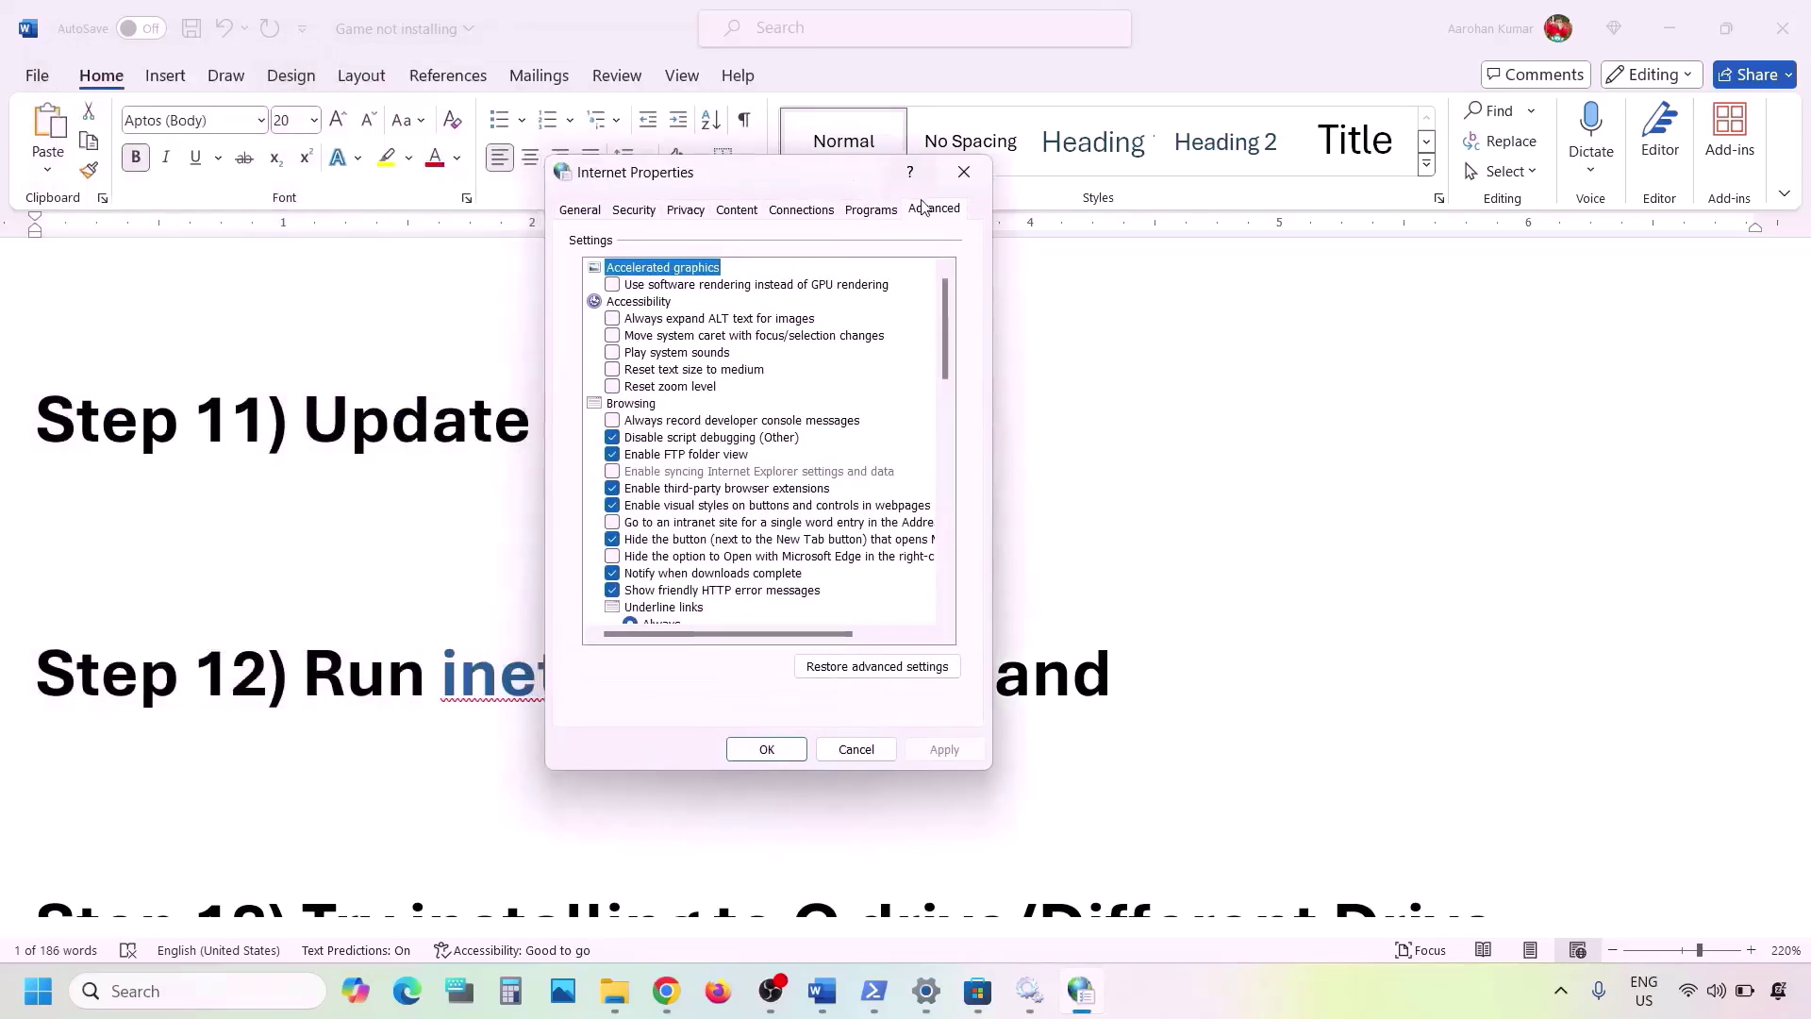
pyautogui.scroll(-15, 725, 460)
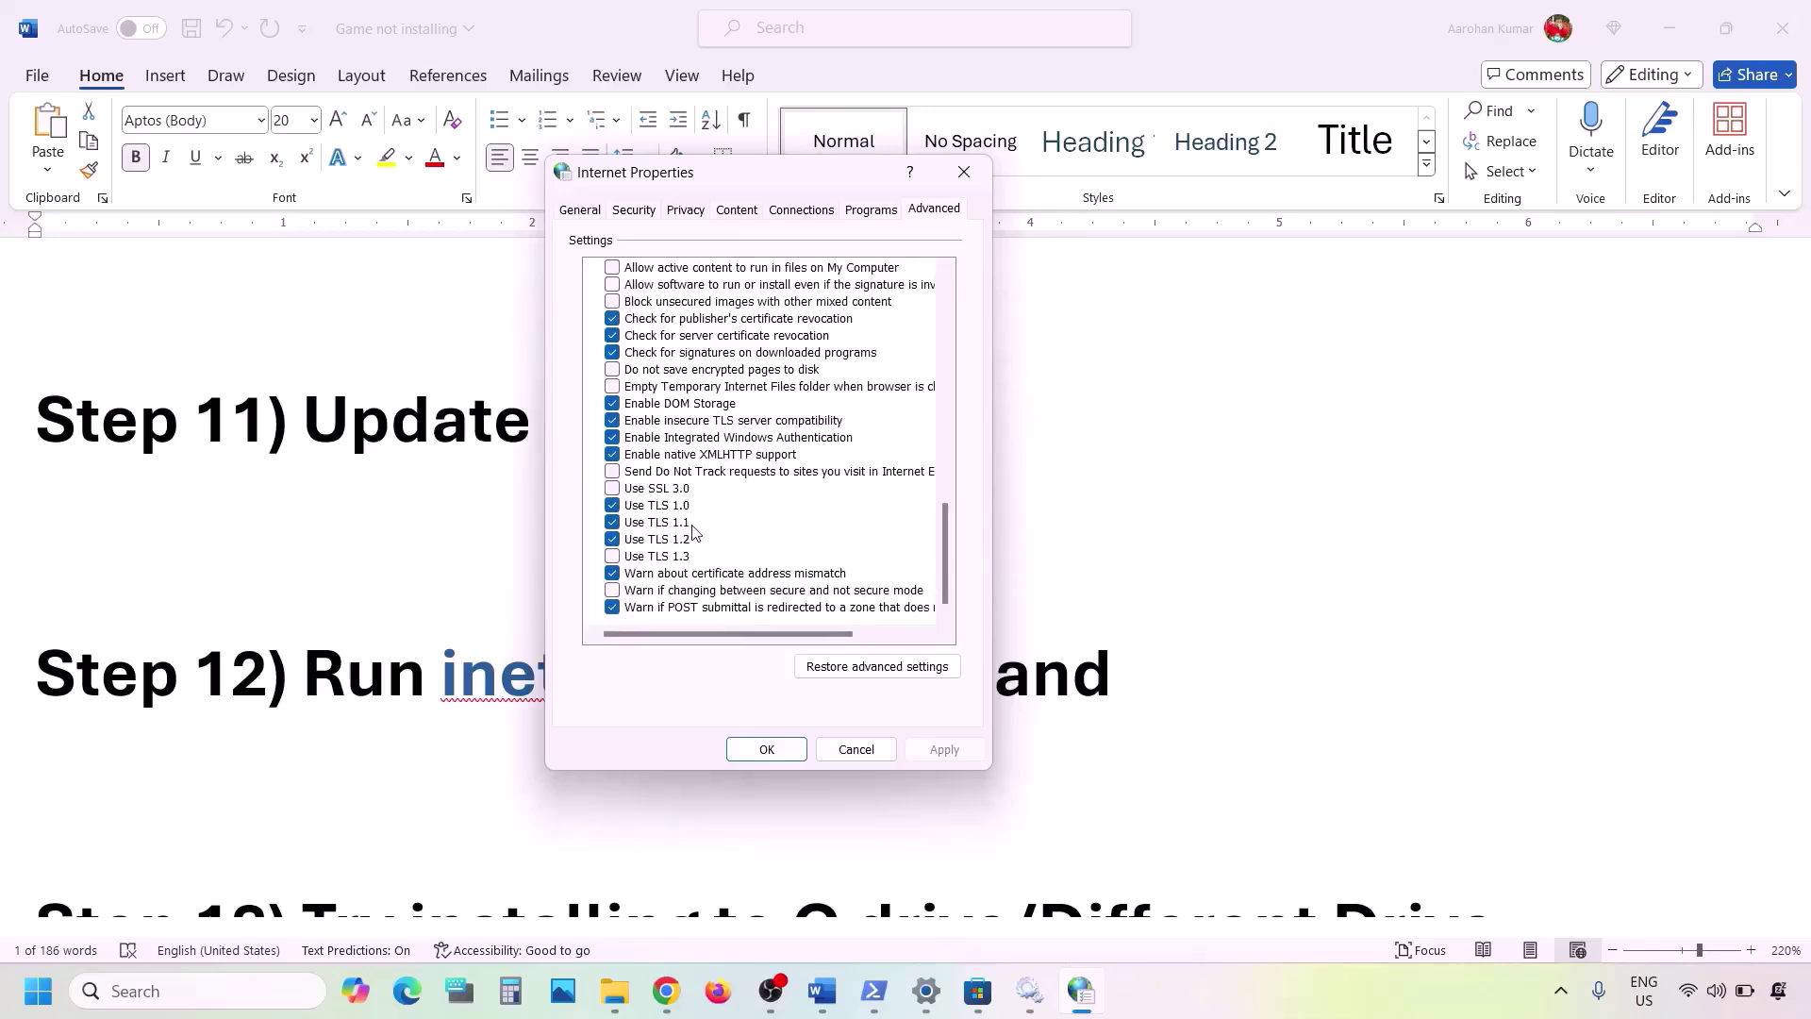
pyautogui.click(614, 556)
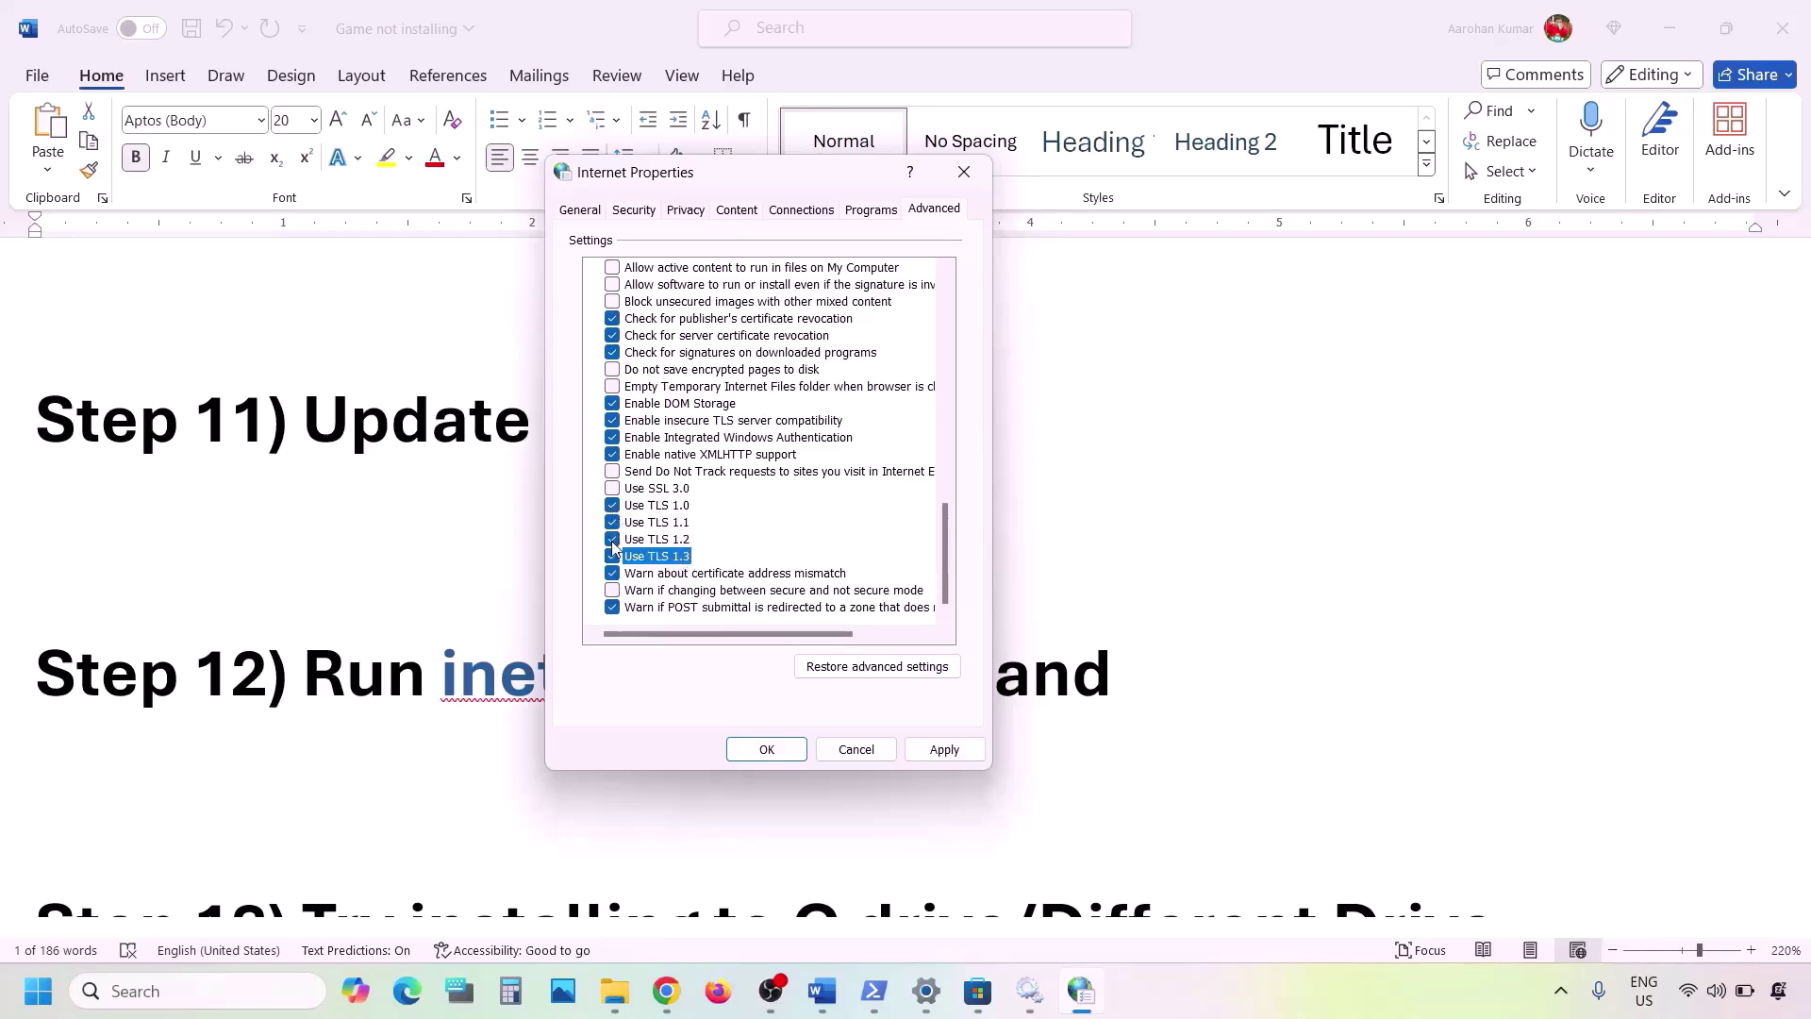
pyautogui.click(943, 749)
pyautogui.click(766, 749)
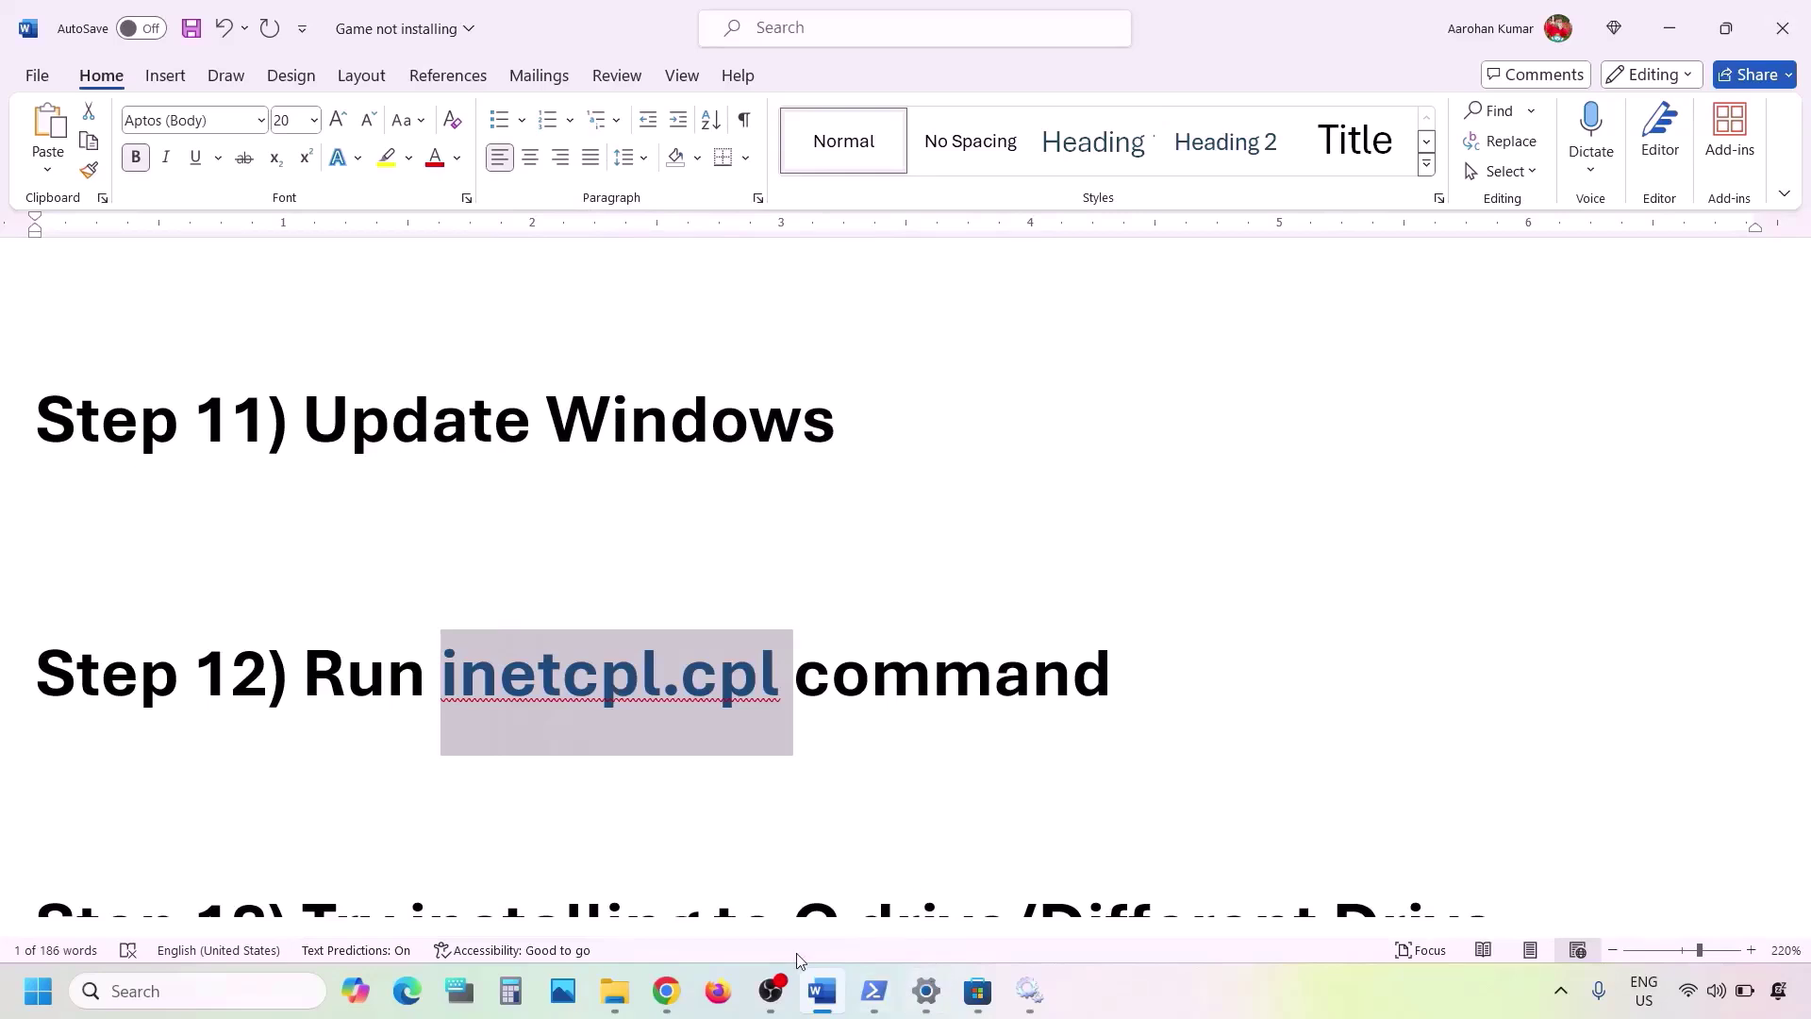
# - Following Step 13, go to System > Storage in Windows Settings
pyautogui.scroll(-4, 611, 711)
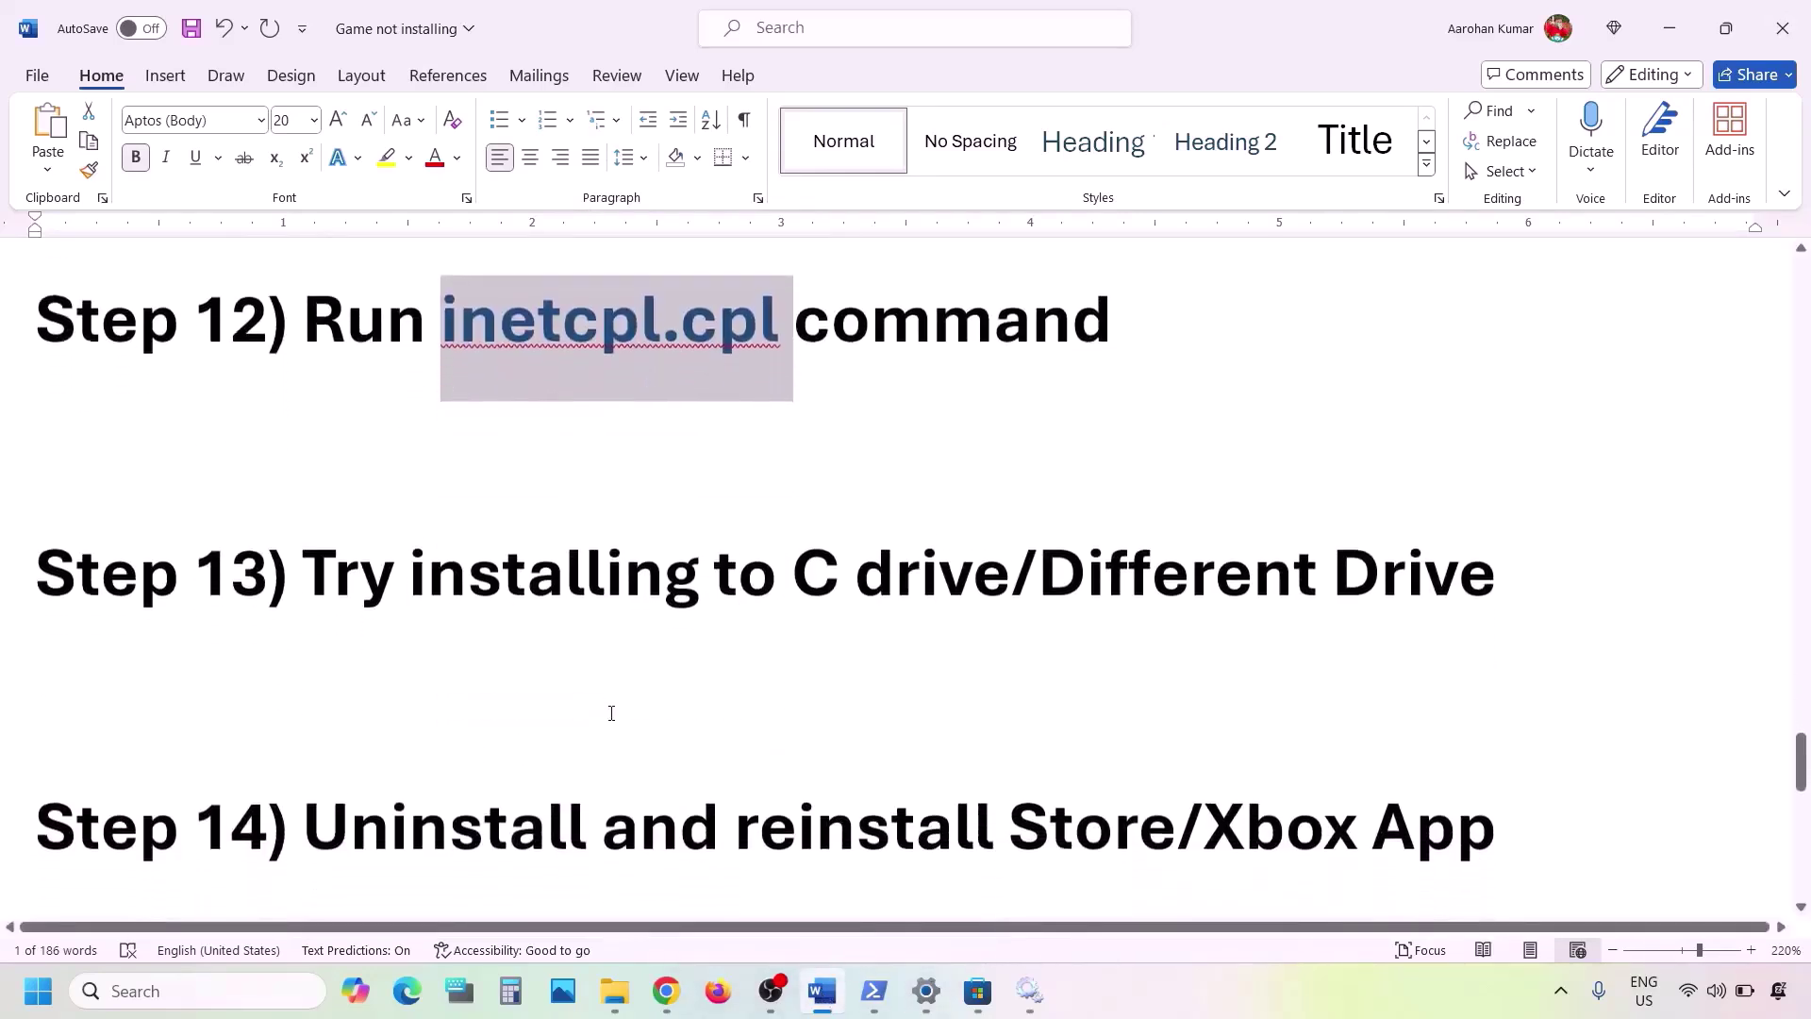
pyautogui.scroll(1, 611, 713)
pyautogui.moveTo(319, 679); pyautogui.dragTo(1224, 688)
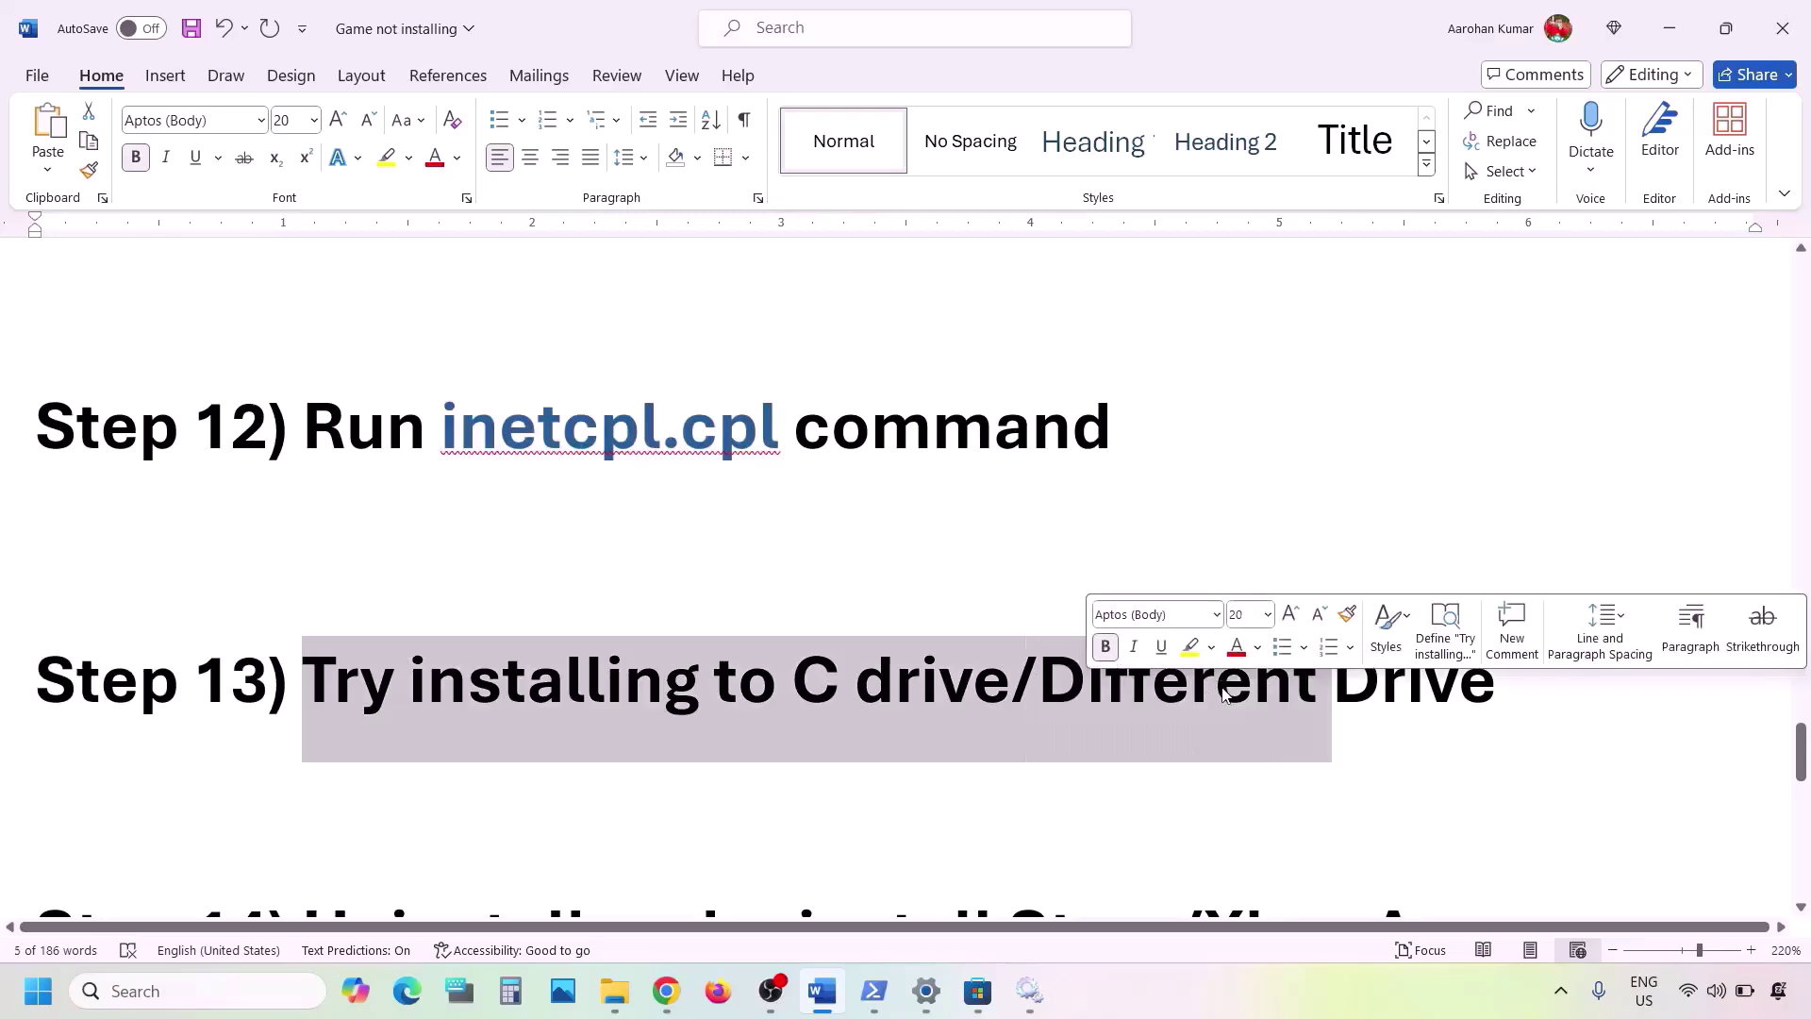
pyautogui.hotkey('alt', 'Tab')
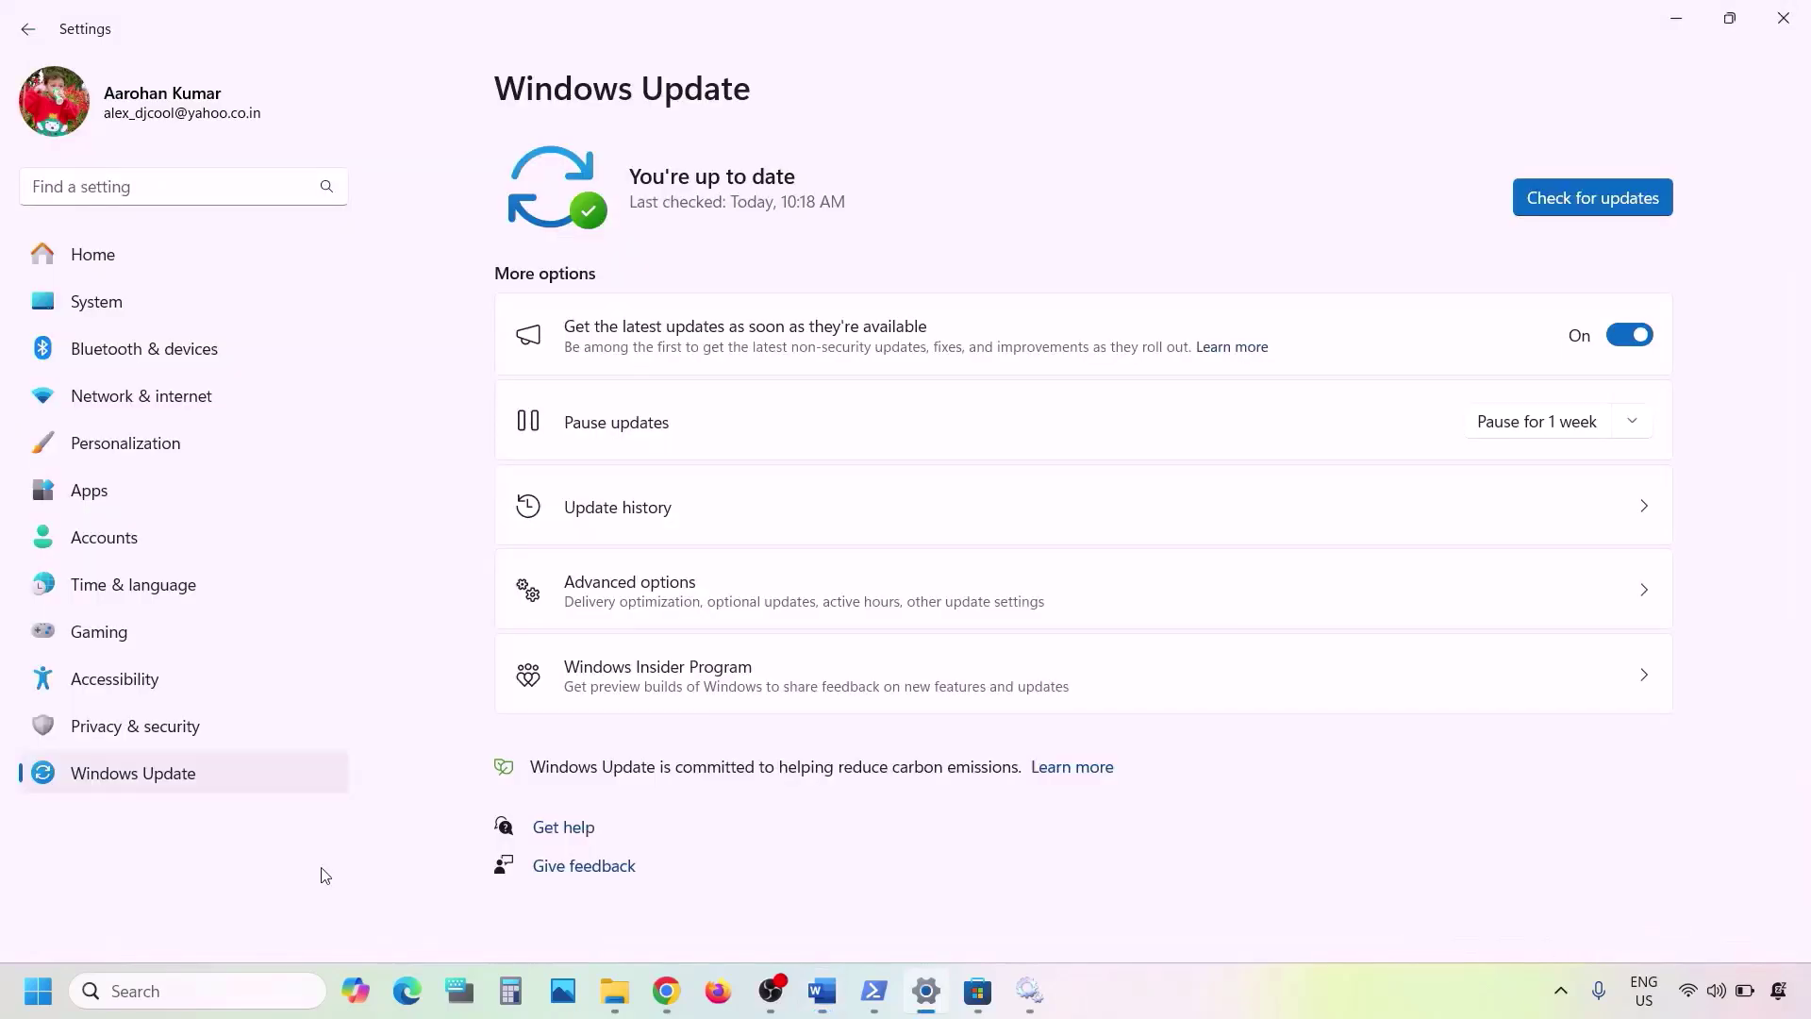
pyautogui.click(99, 285)
pyautogui.scroll(-3, 788, 517)
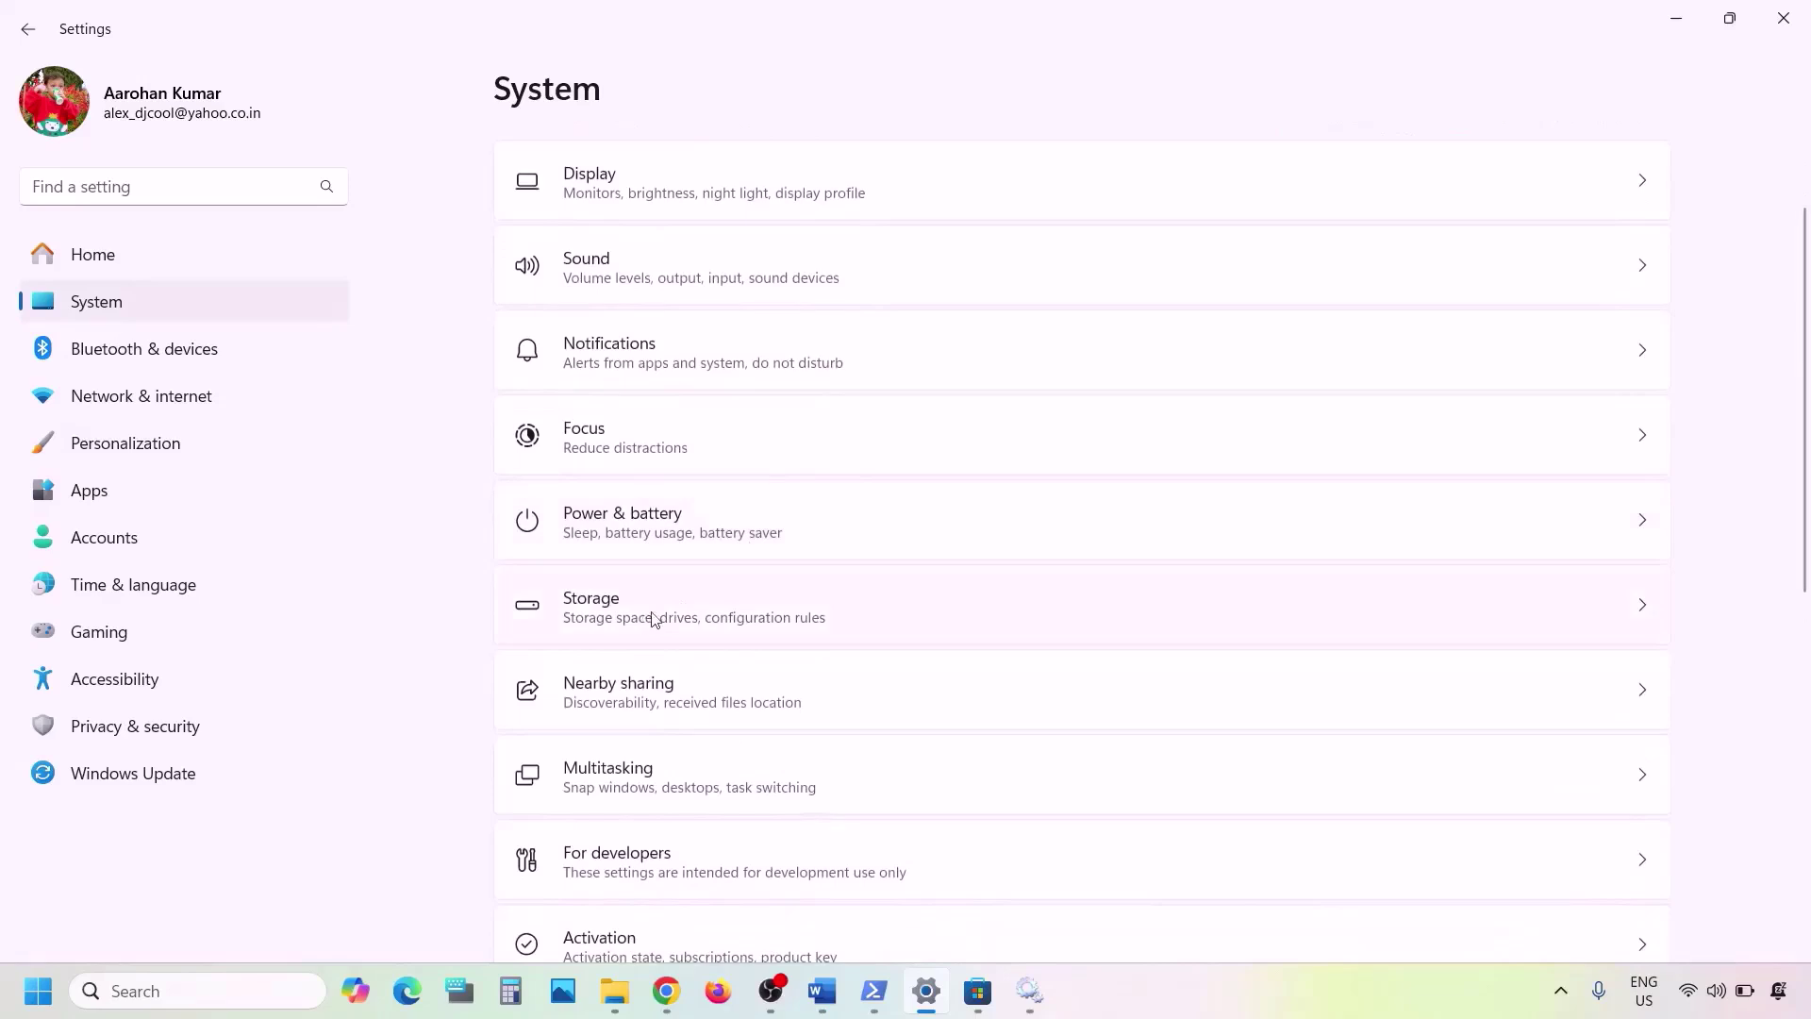
pyautogui.click(622, 622)
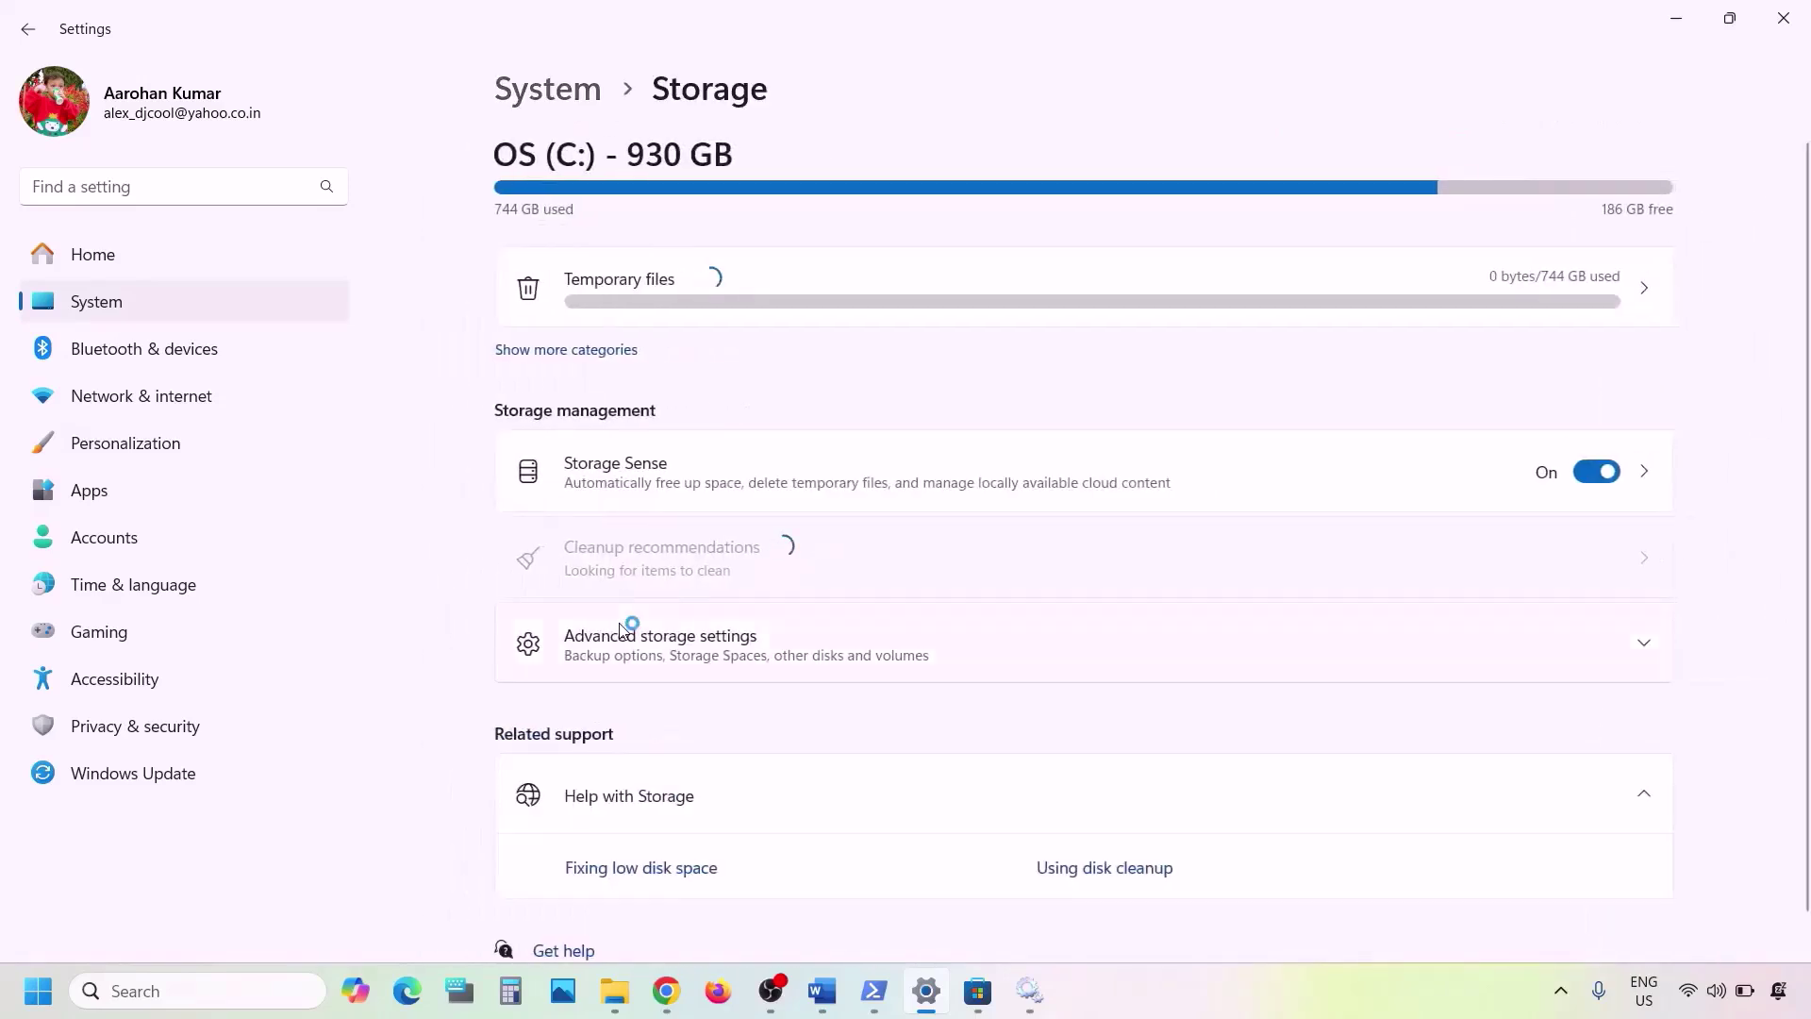
# - Expand Advanced storage settings and show Where new content is saved, all on OS (C:)
pyautogui.scroll(-2, 619, 626)
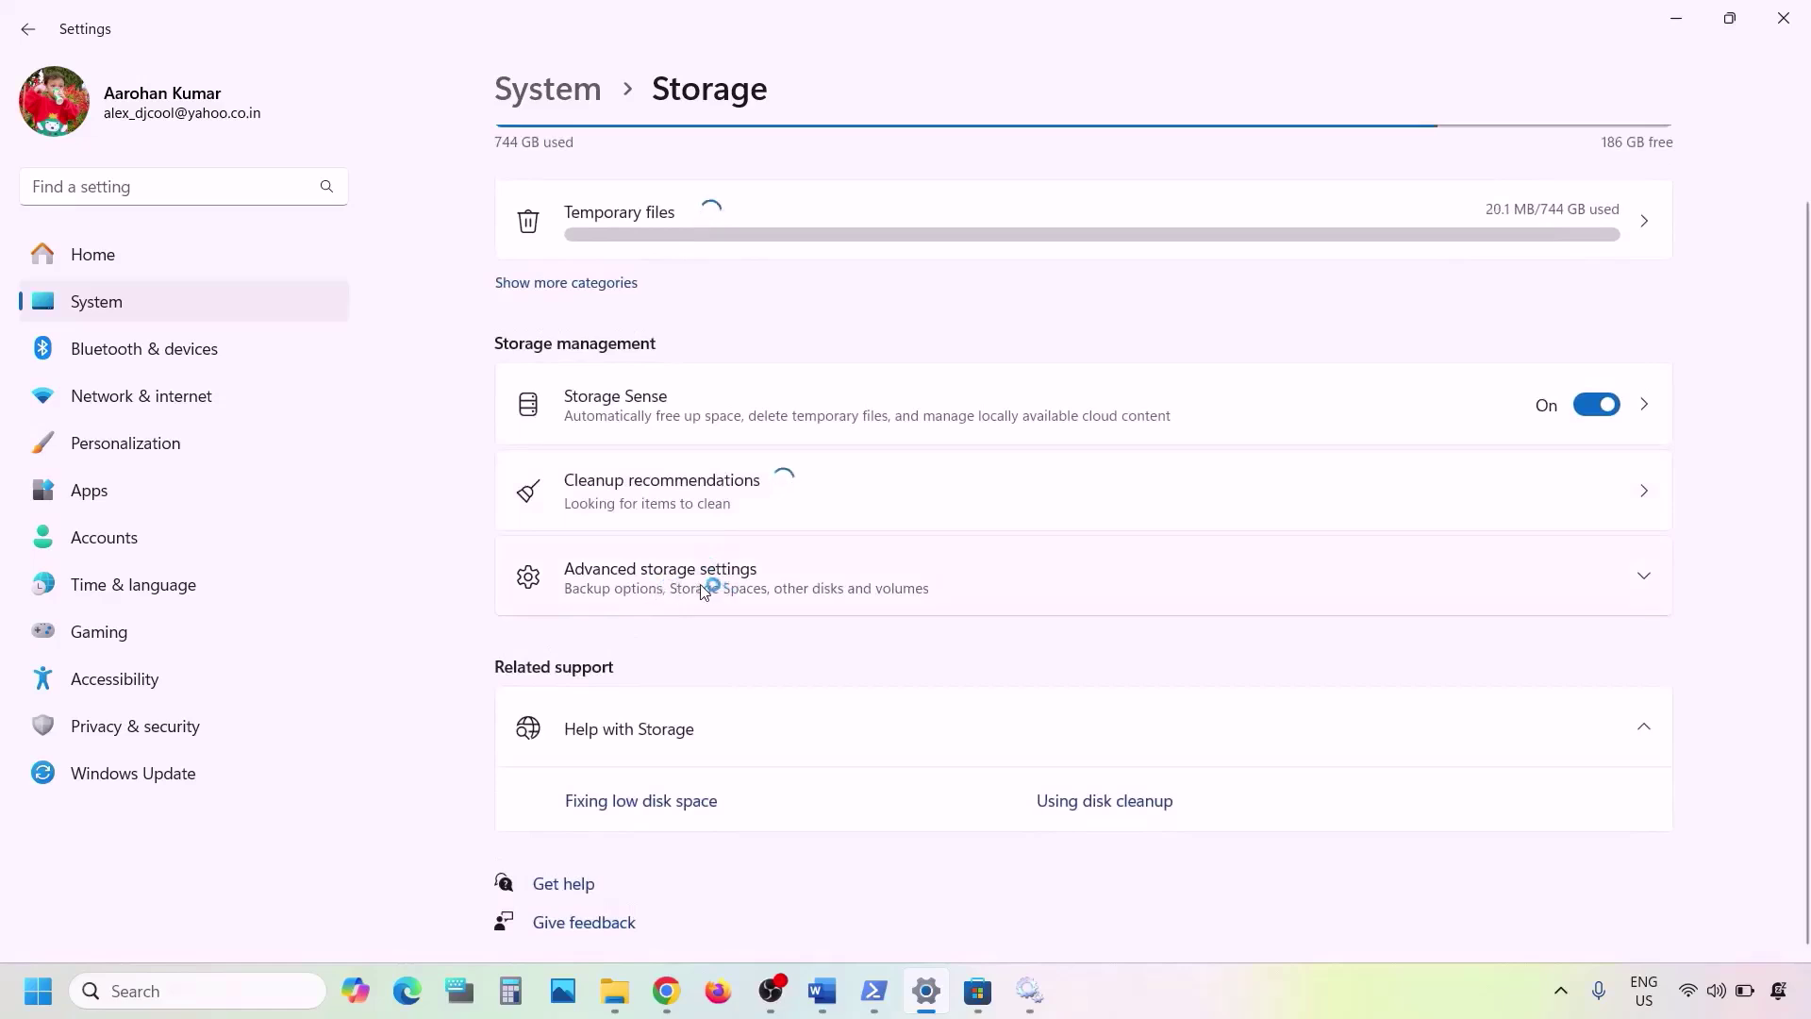
pyautogui.click(699, 592)
pyautogui.scroll(-1, 699, 592)
pyautogui.scroll(-2, 699, 591)
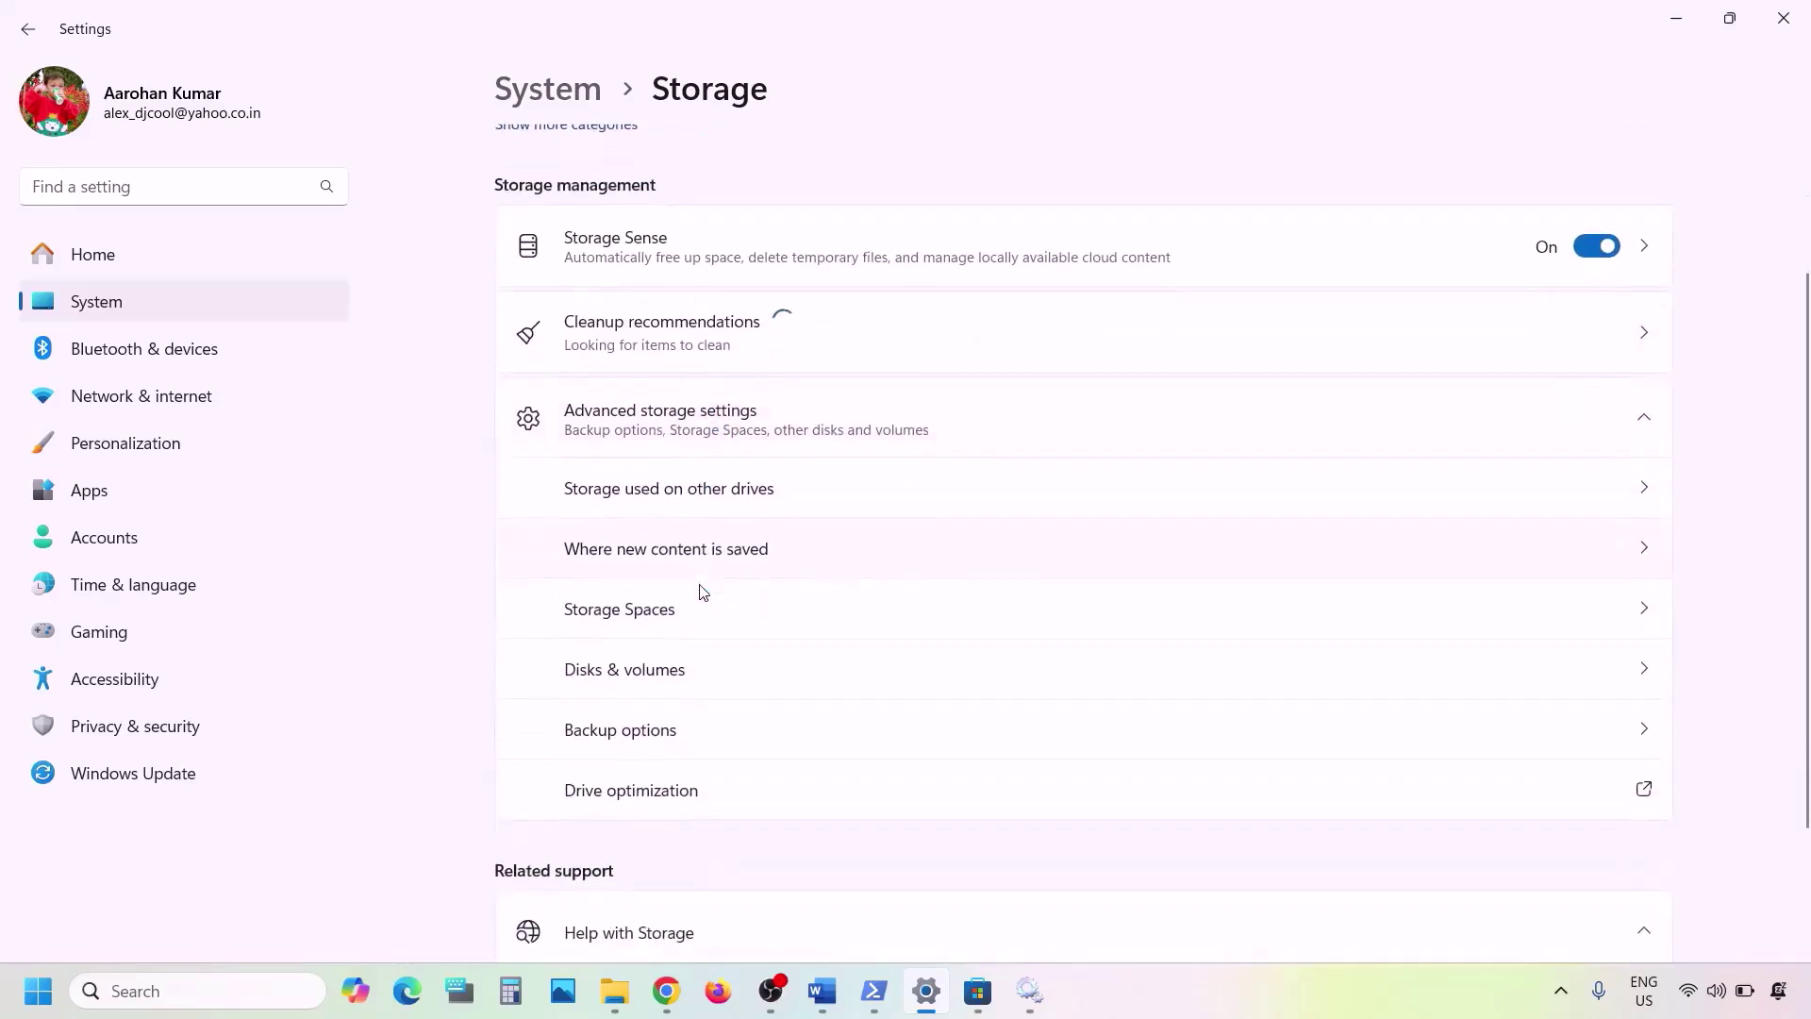
pyautogui.scroll(-1, 728, 533)
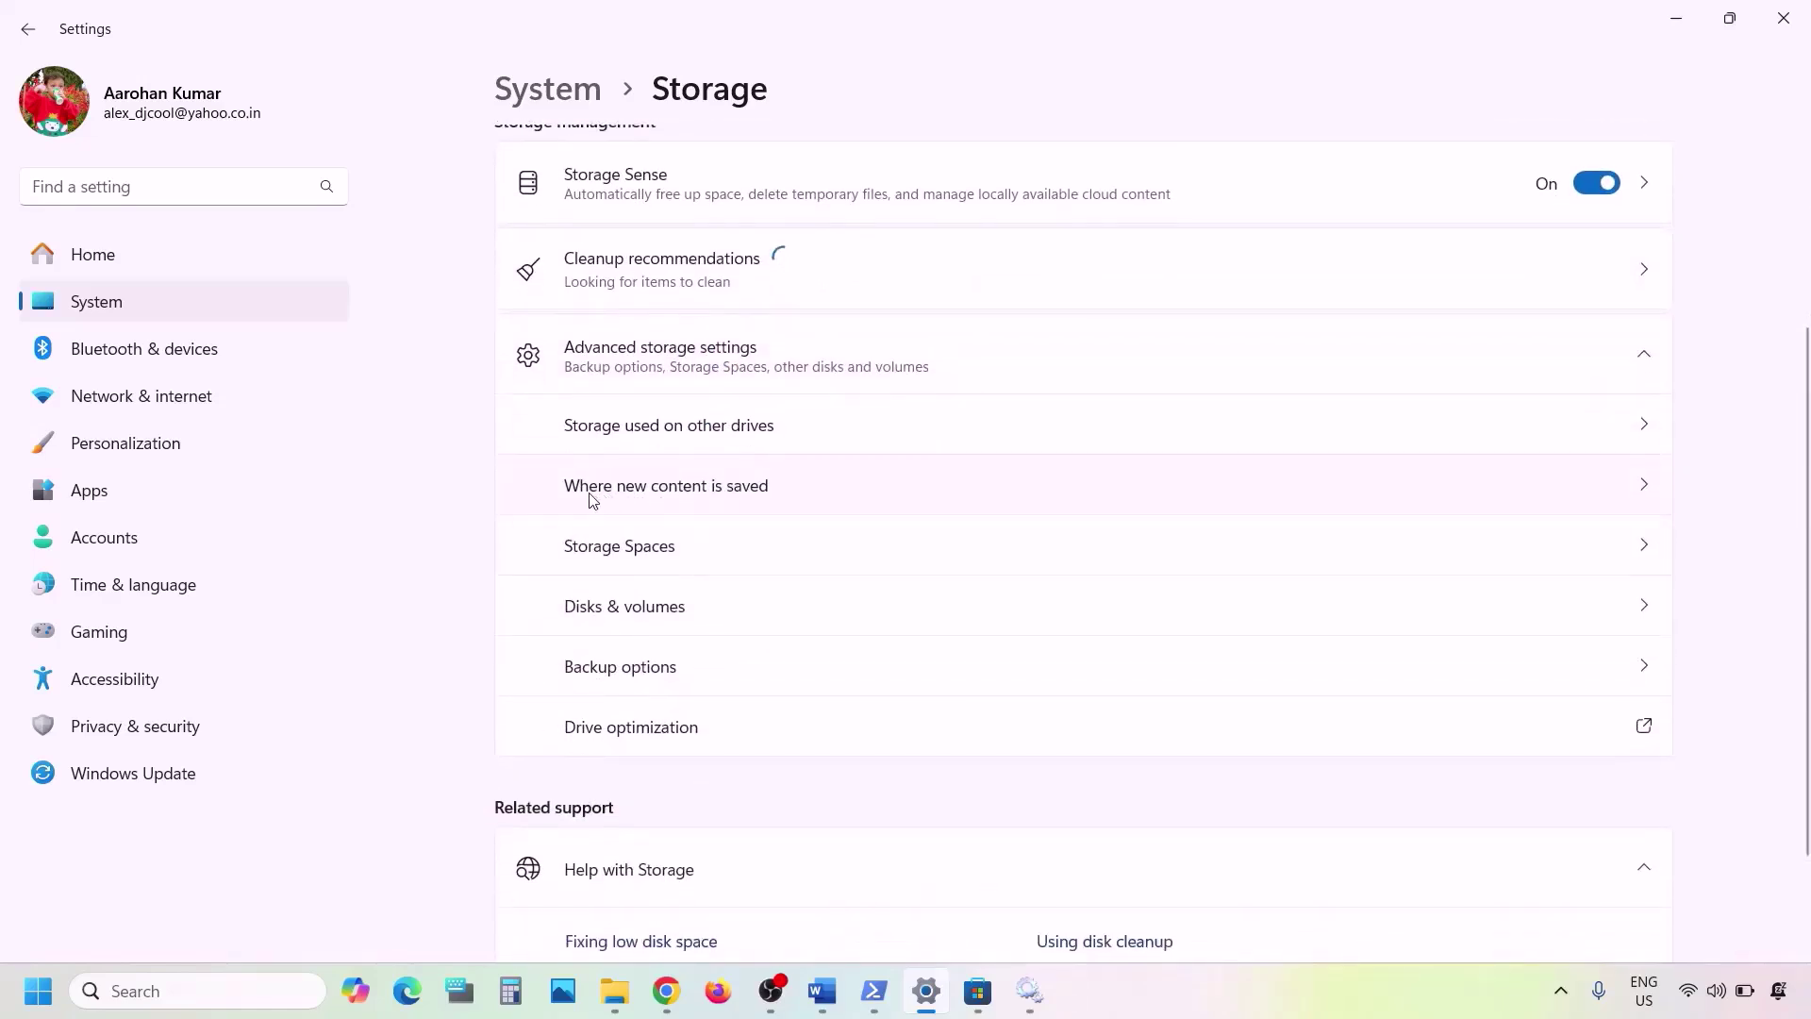
pyautogui.scroll(5, 1356, 491)
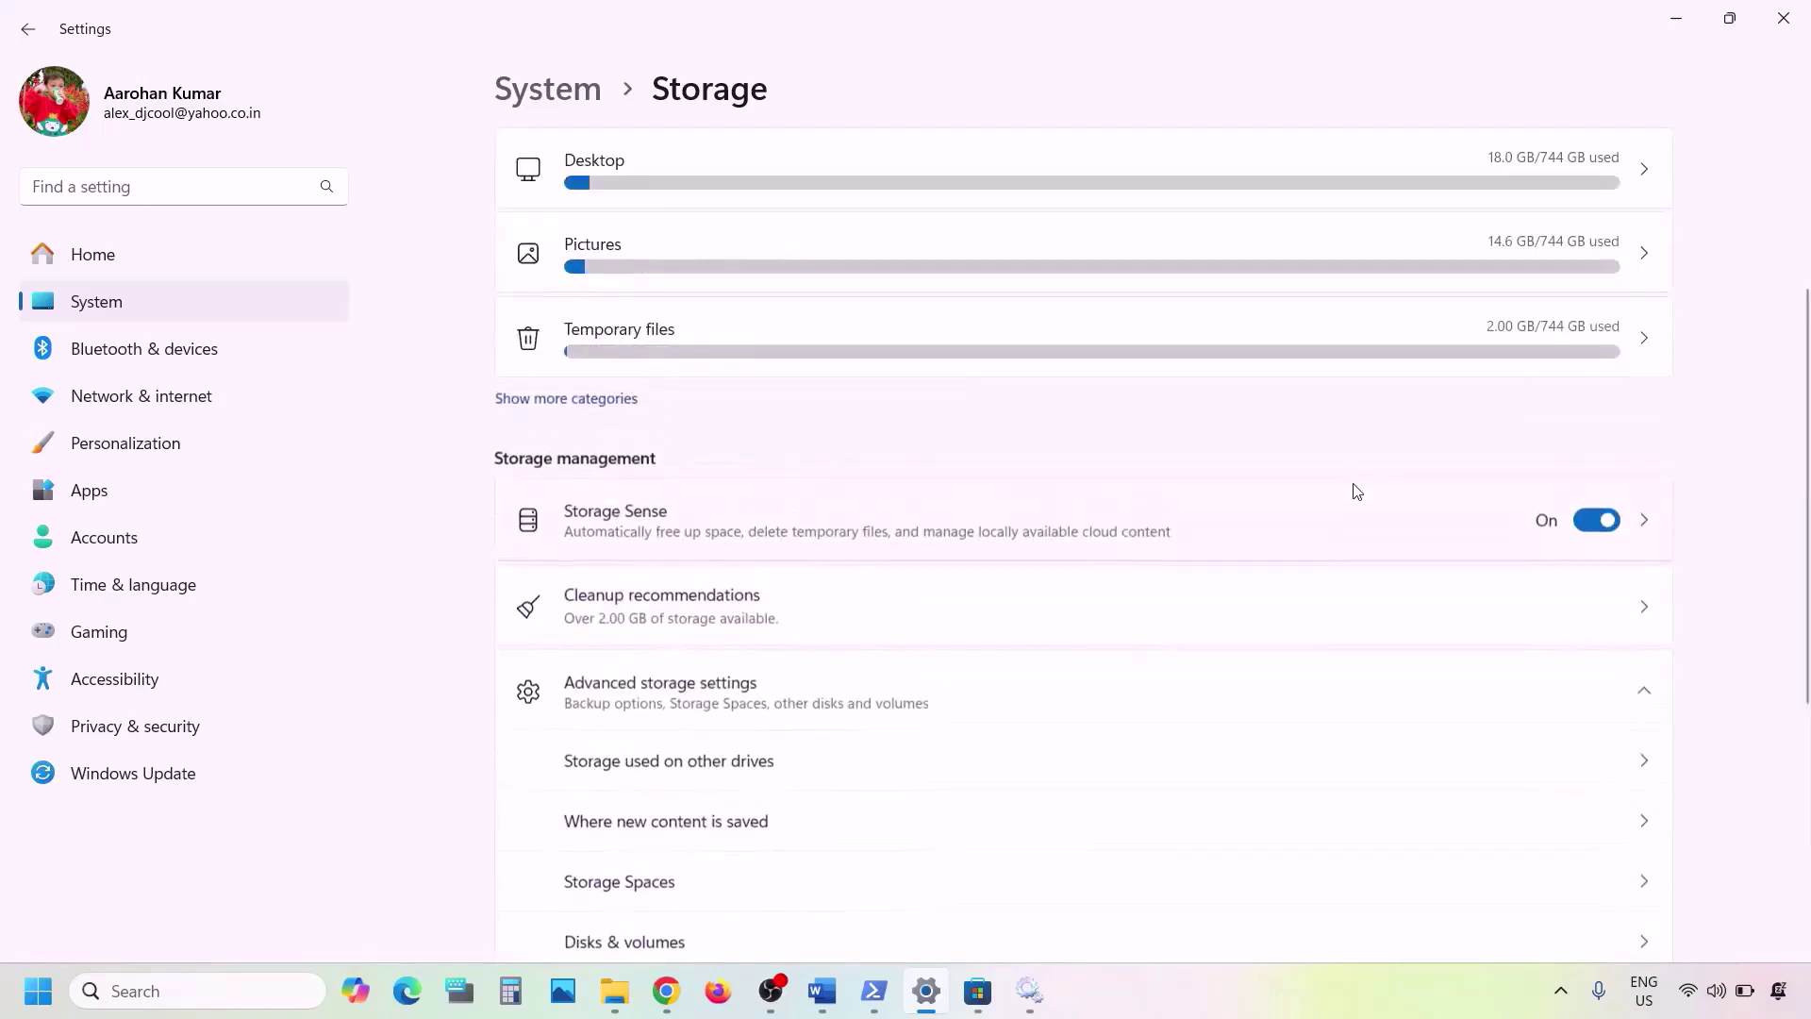
pyautogui.scroll(-2, 1185, 614)
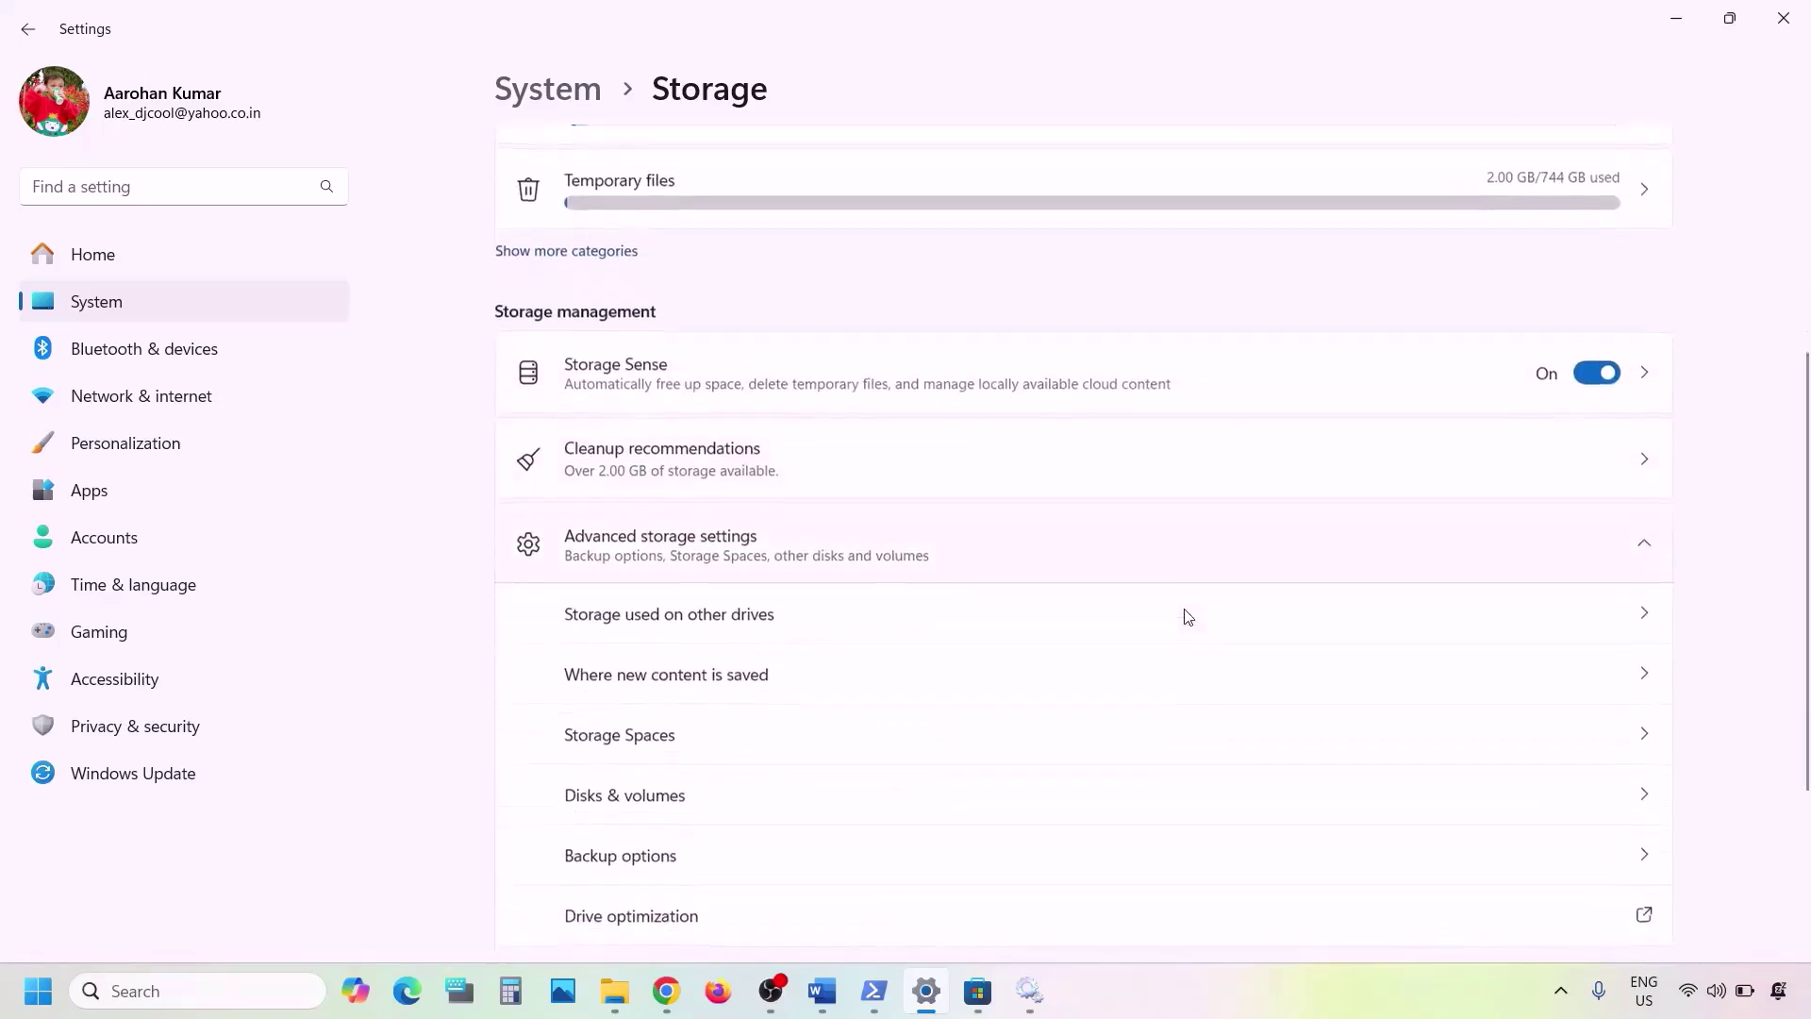
pyautogui.click(798, 685)
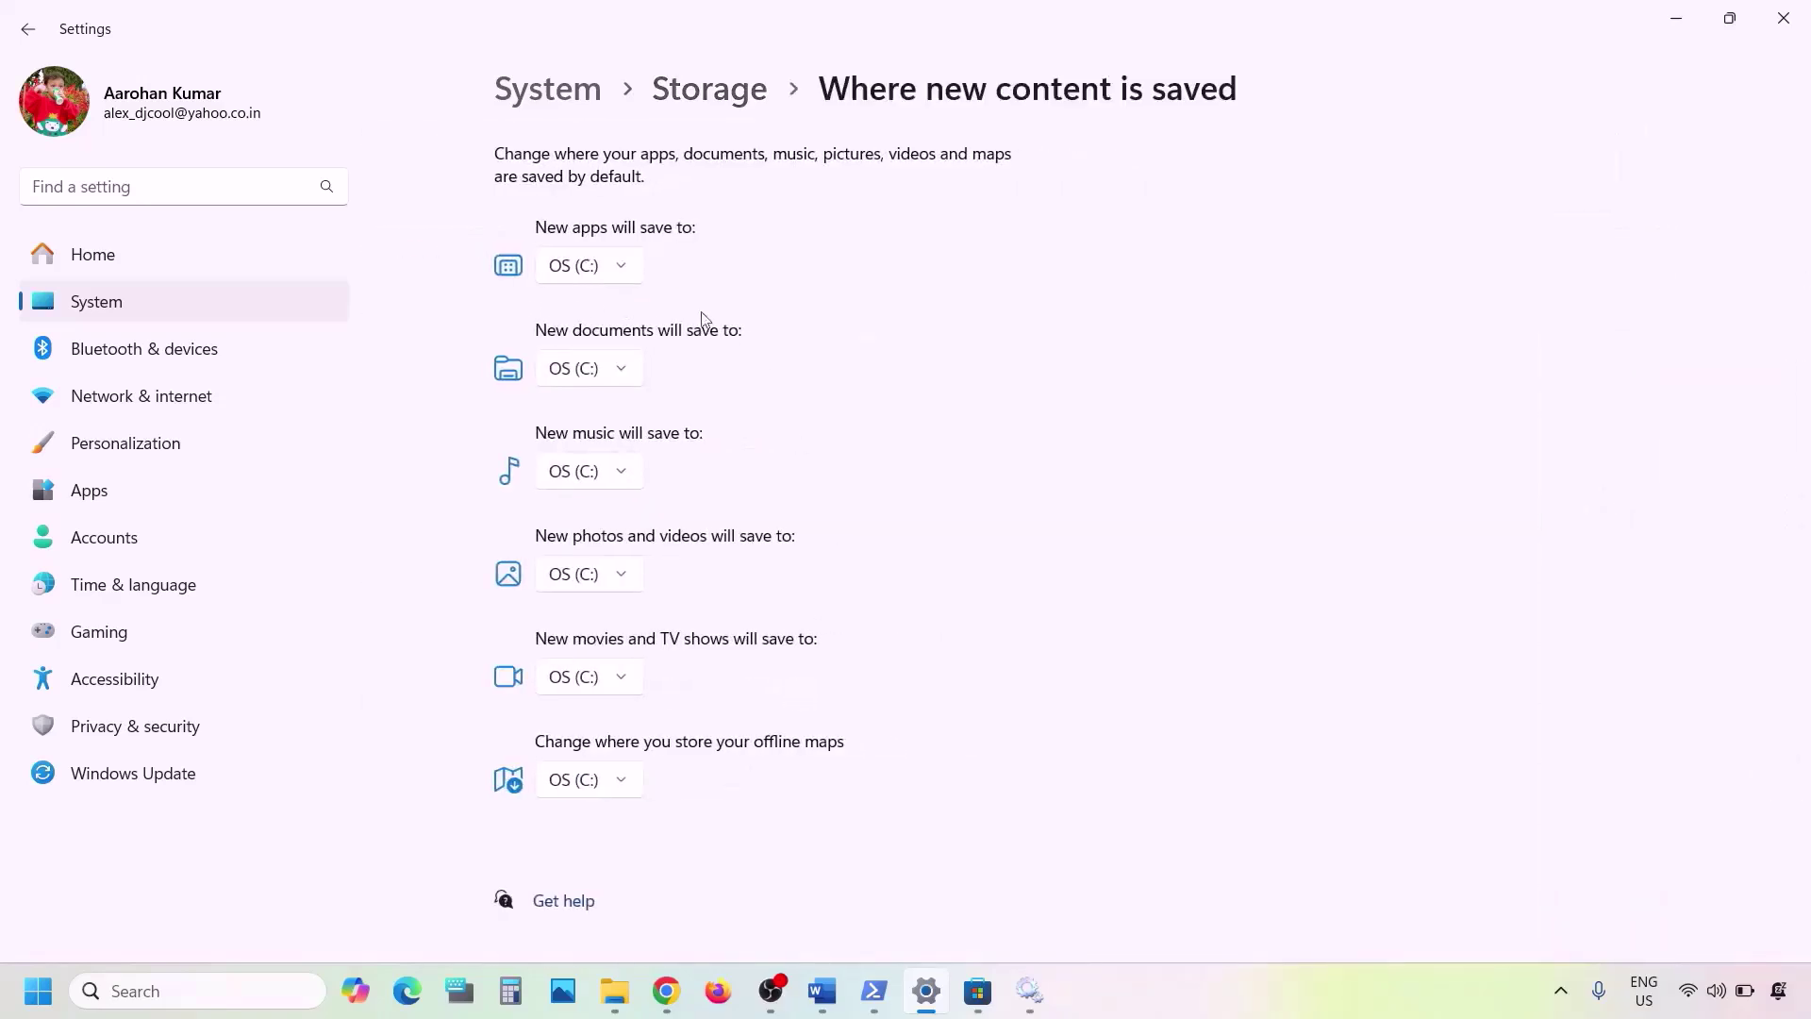
# - Check the 'New apps will save to' drive list and keep OS (C:), the only drive offered
pyautogui.click(623, 270)
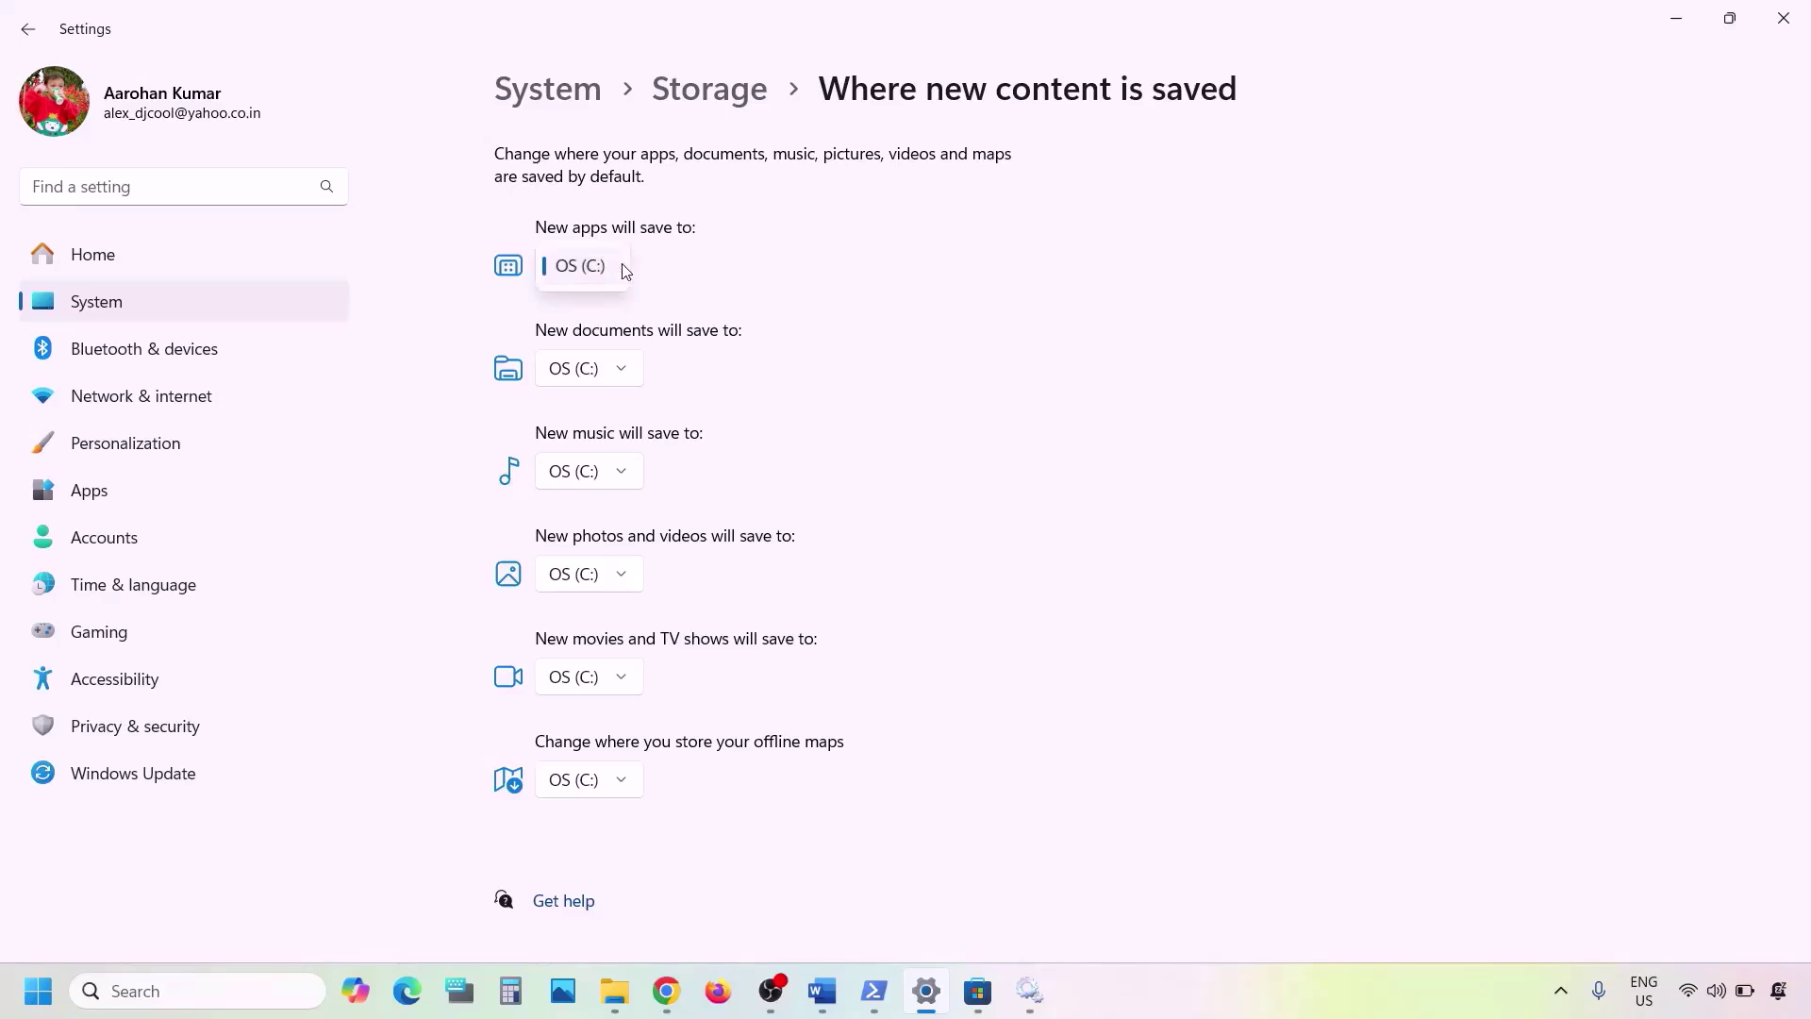
pyautogui.click(719, 276)
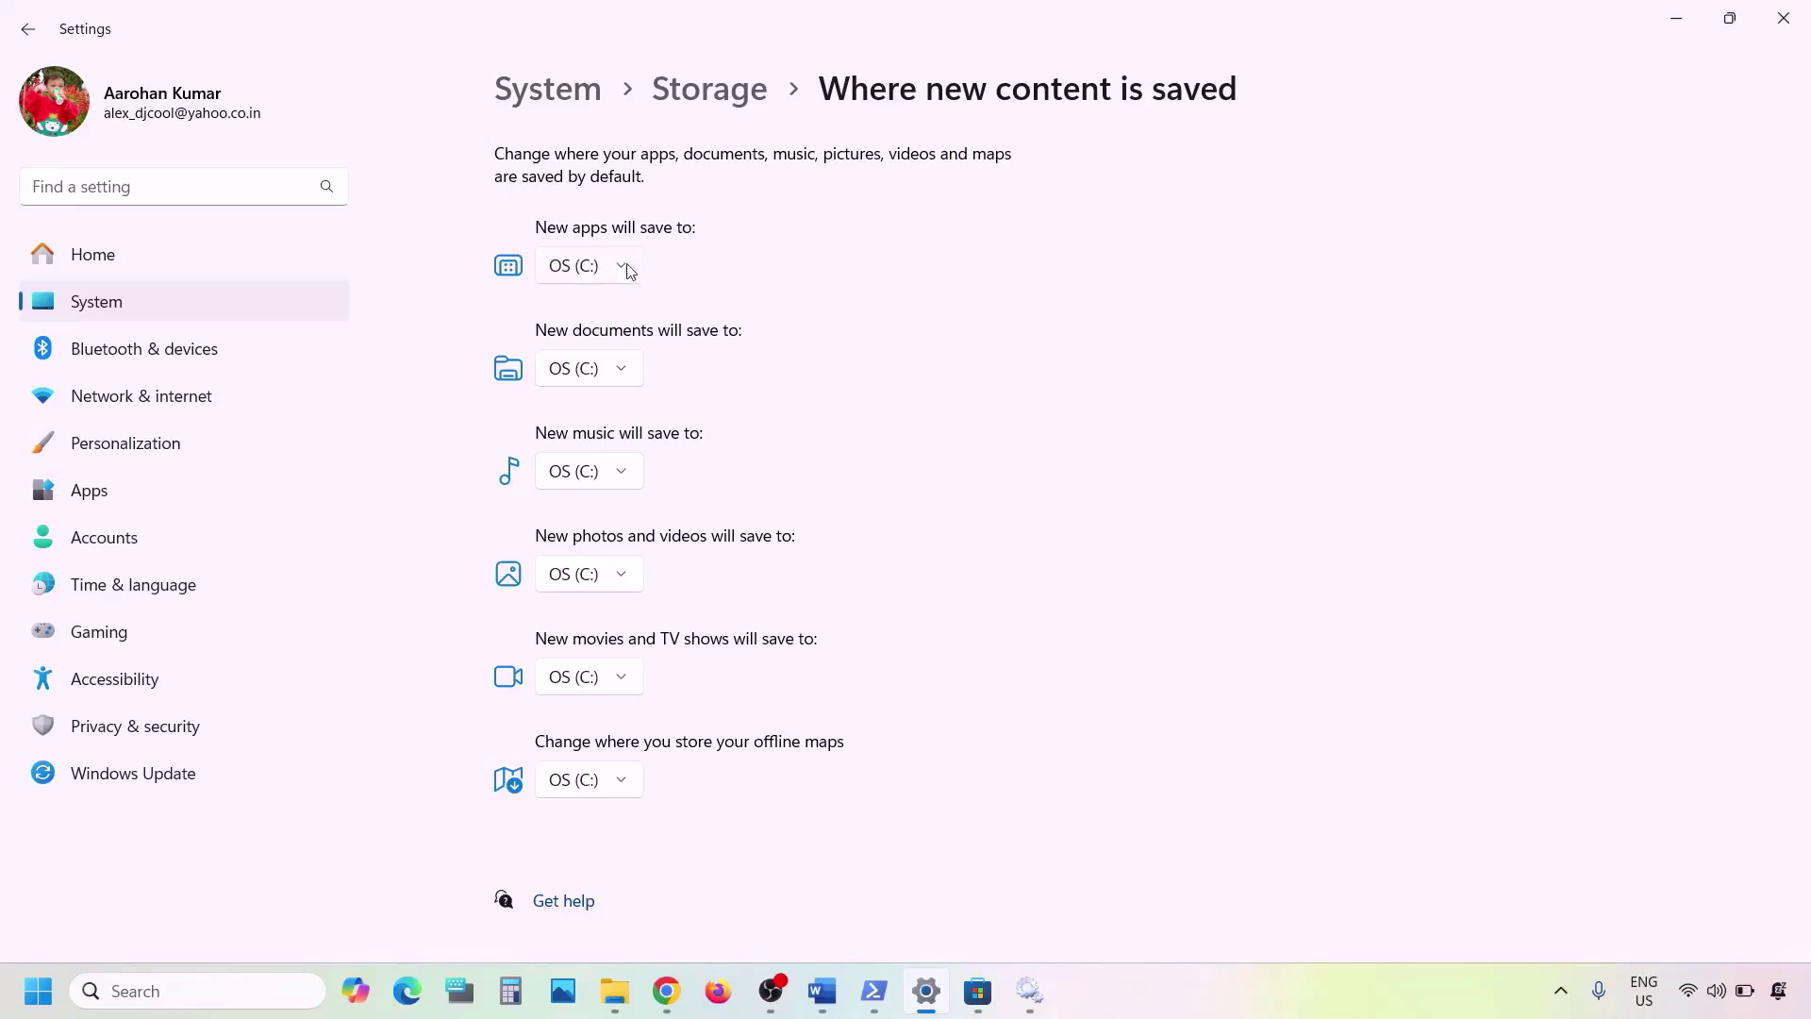
pyautogui.click(629, 270)
pyautogui.click(702, 272)
pyautogui.click(629, 276)
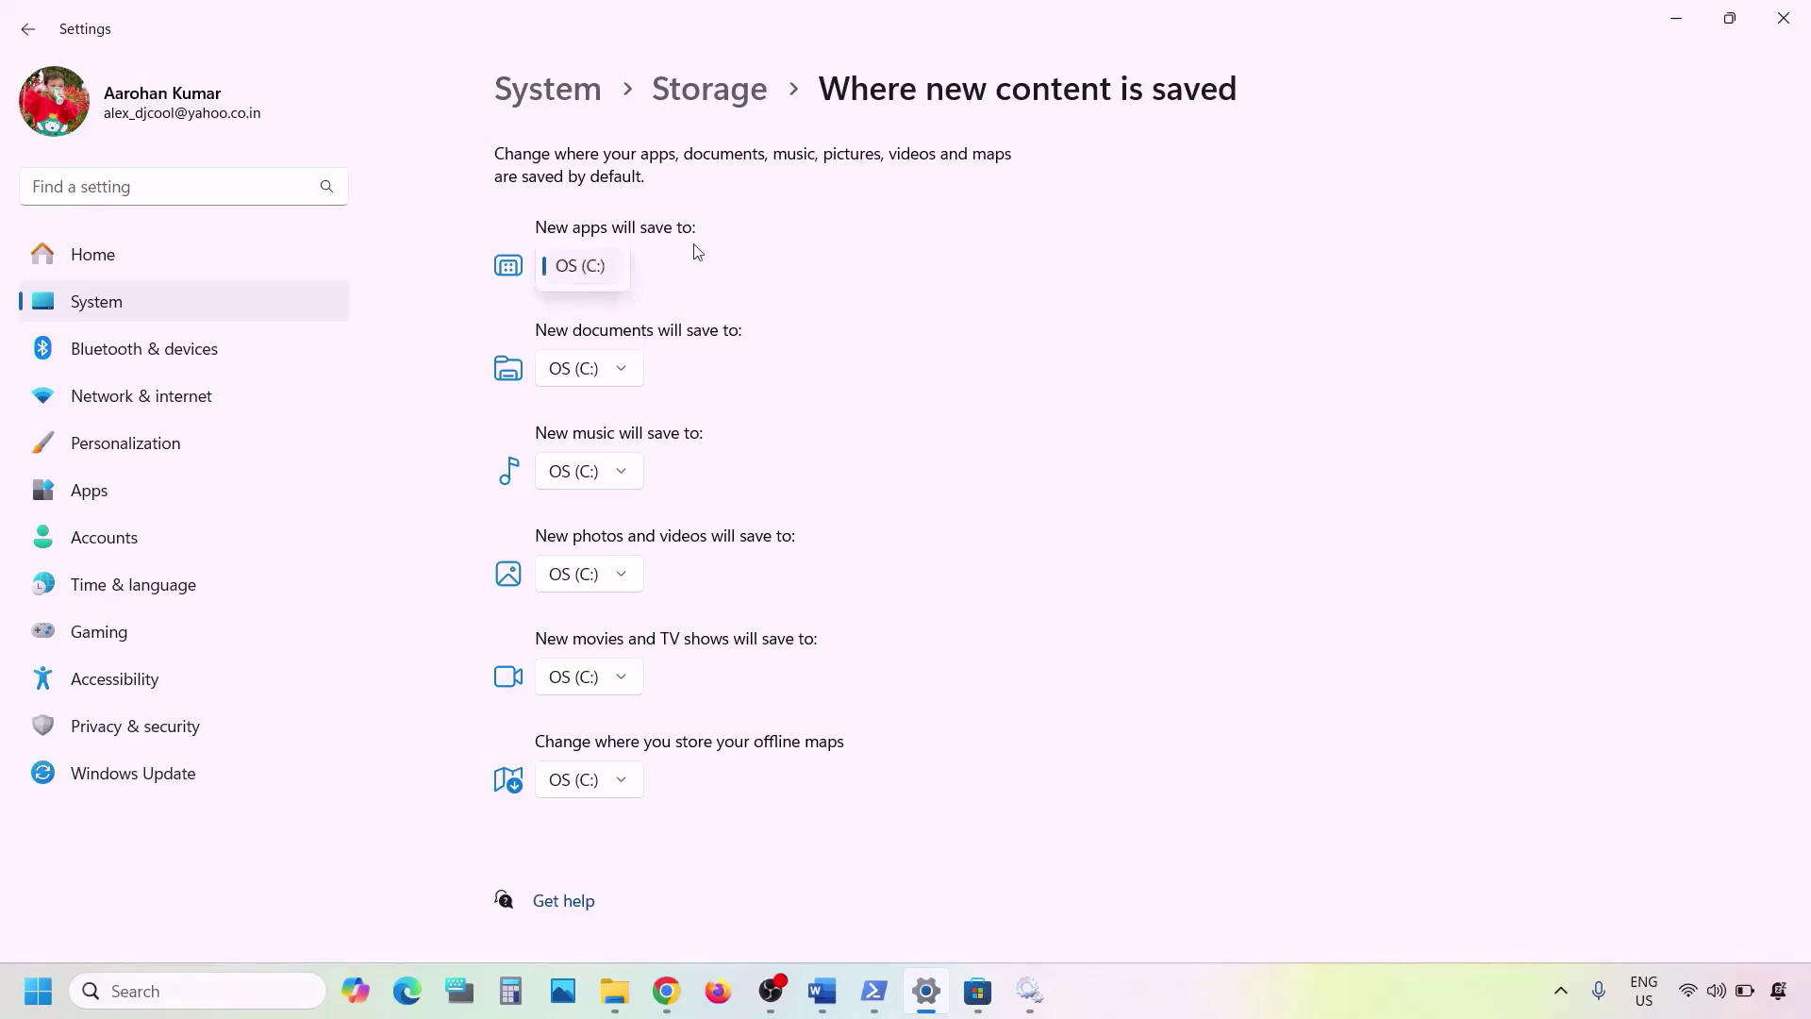
pyautogui.click(695, 276)
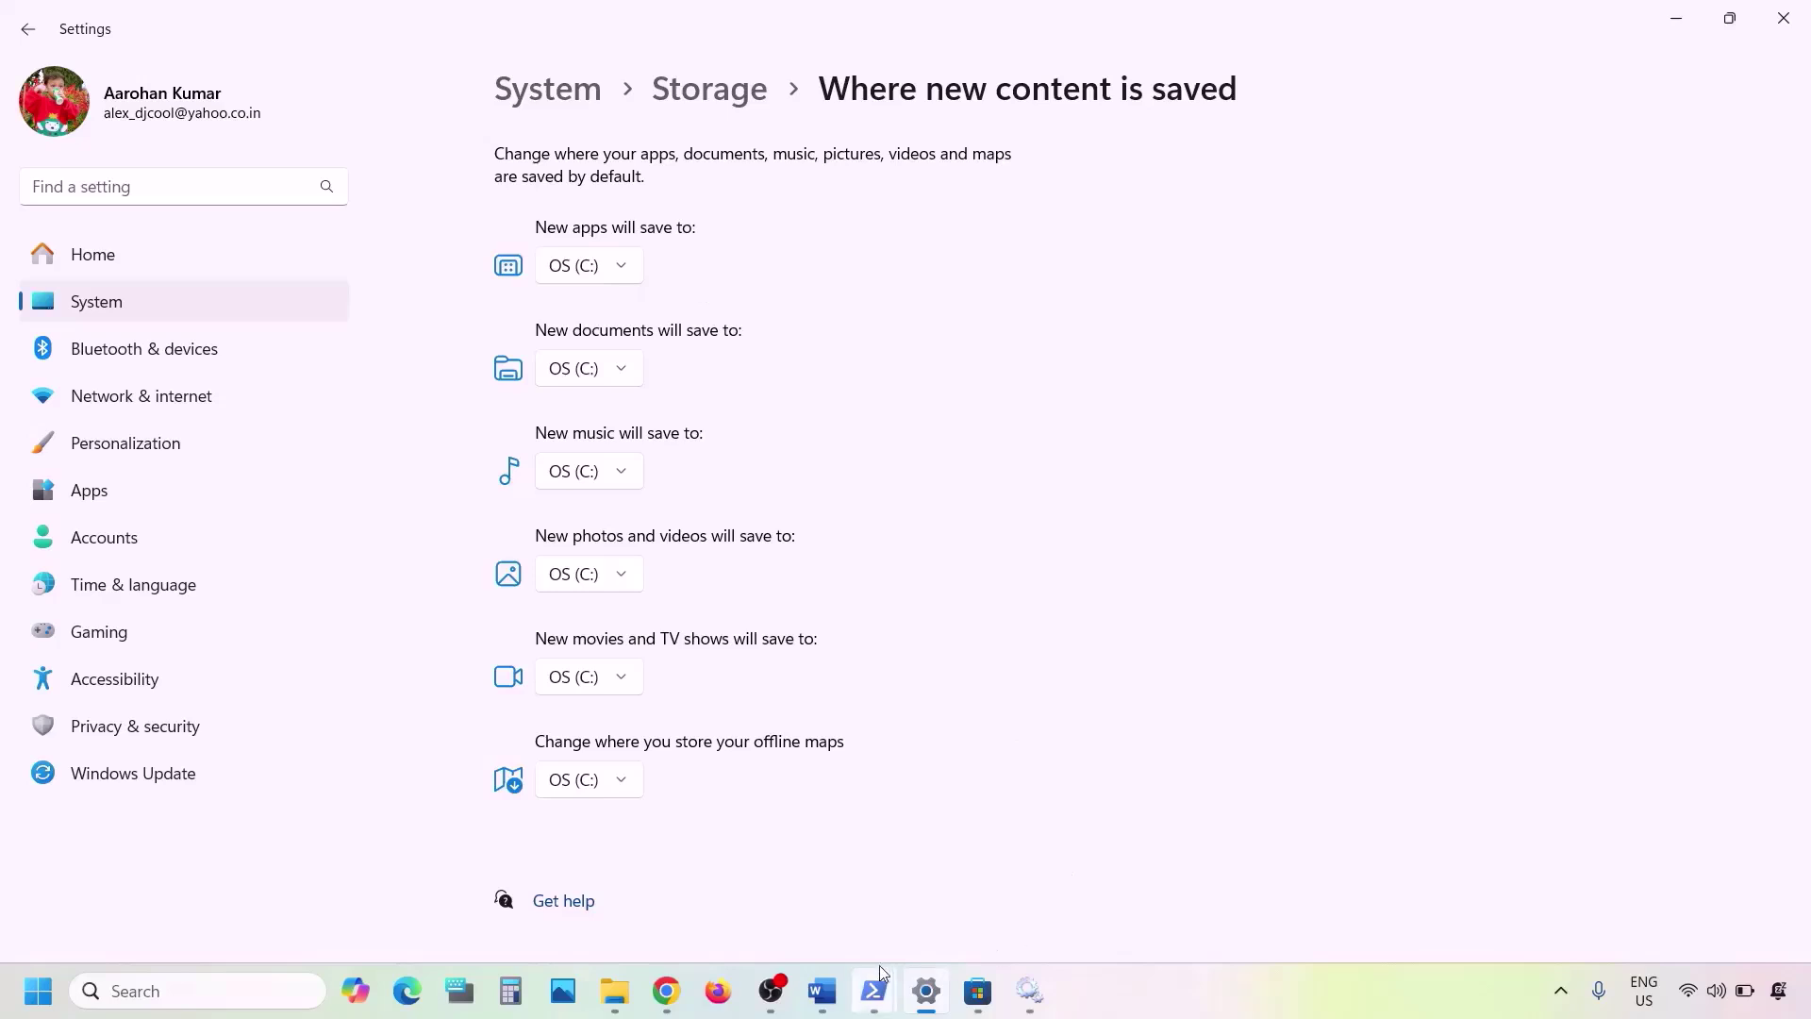
# - Recheck that new apps save to OS (C:), then minimise Settings to return to the Word guide
pyautogui.click(822, 990)
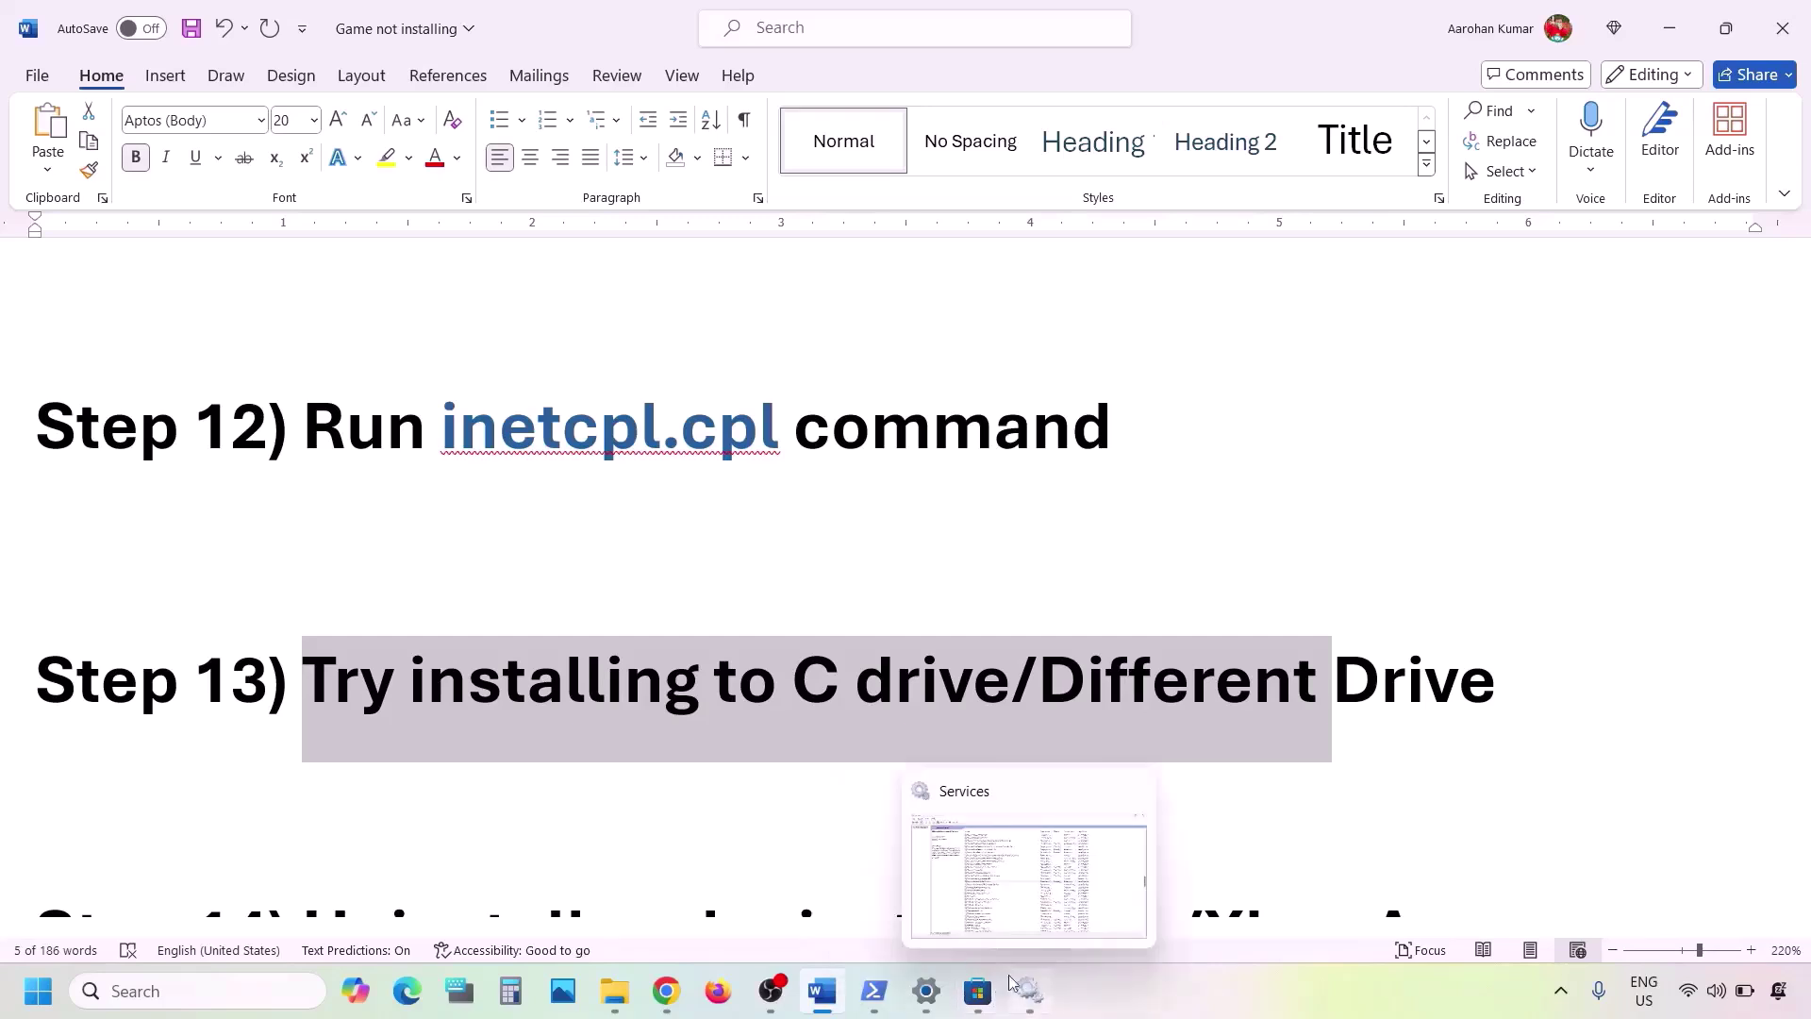
pyautogui.click(920, 993)
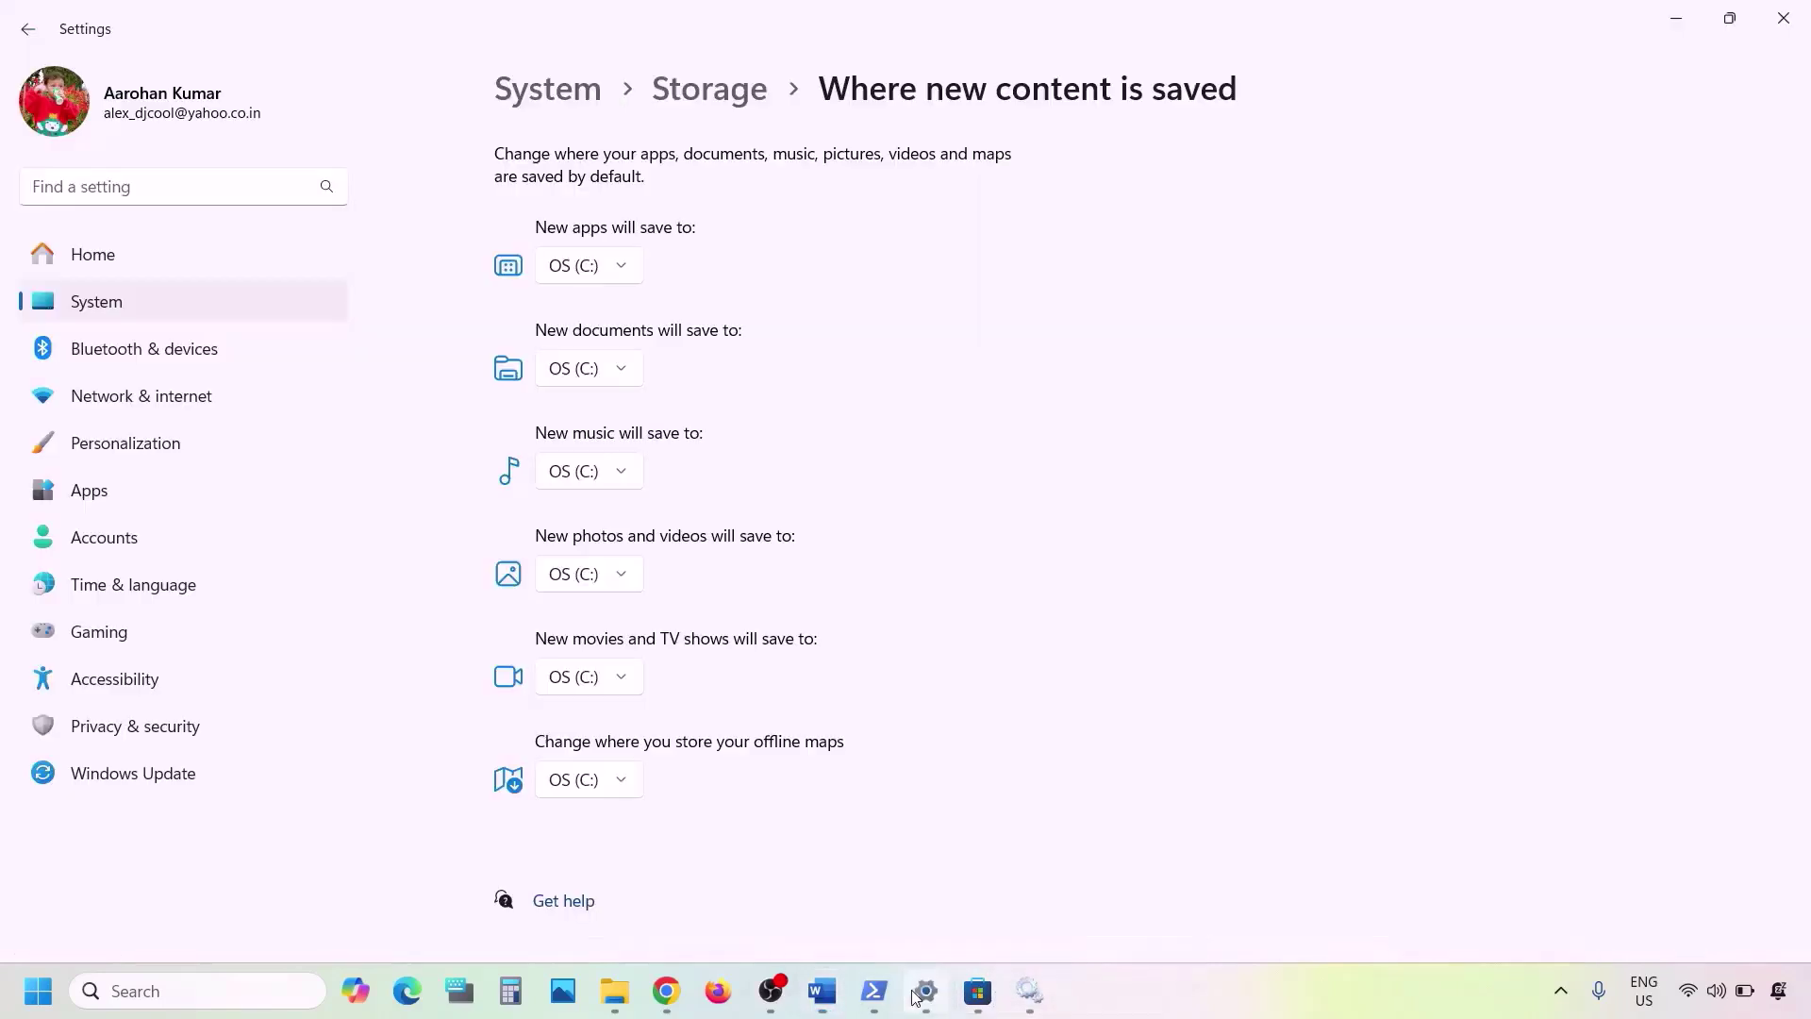
pyautogui.click(621, 273)
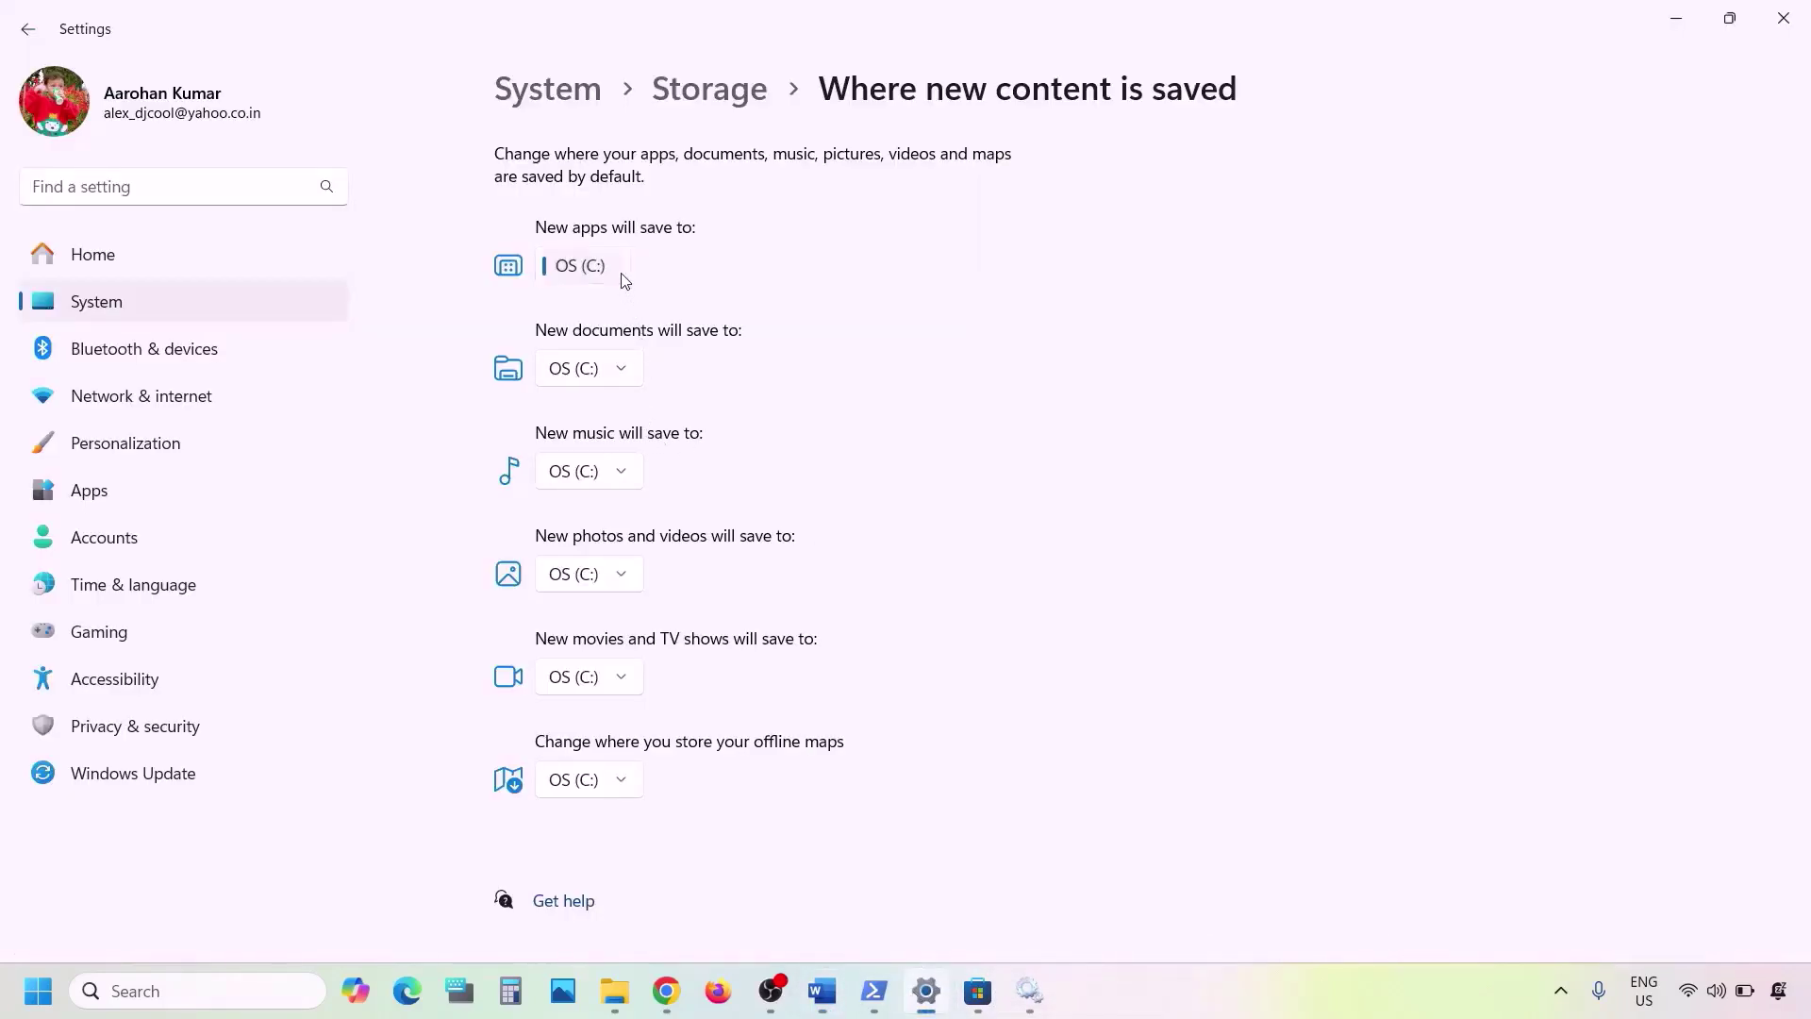
pyautogui.click(752, 272)
pyautogui.click(1676, 18)
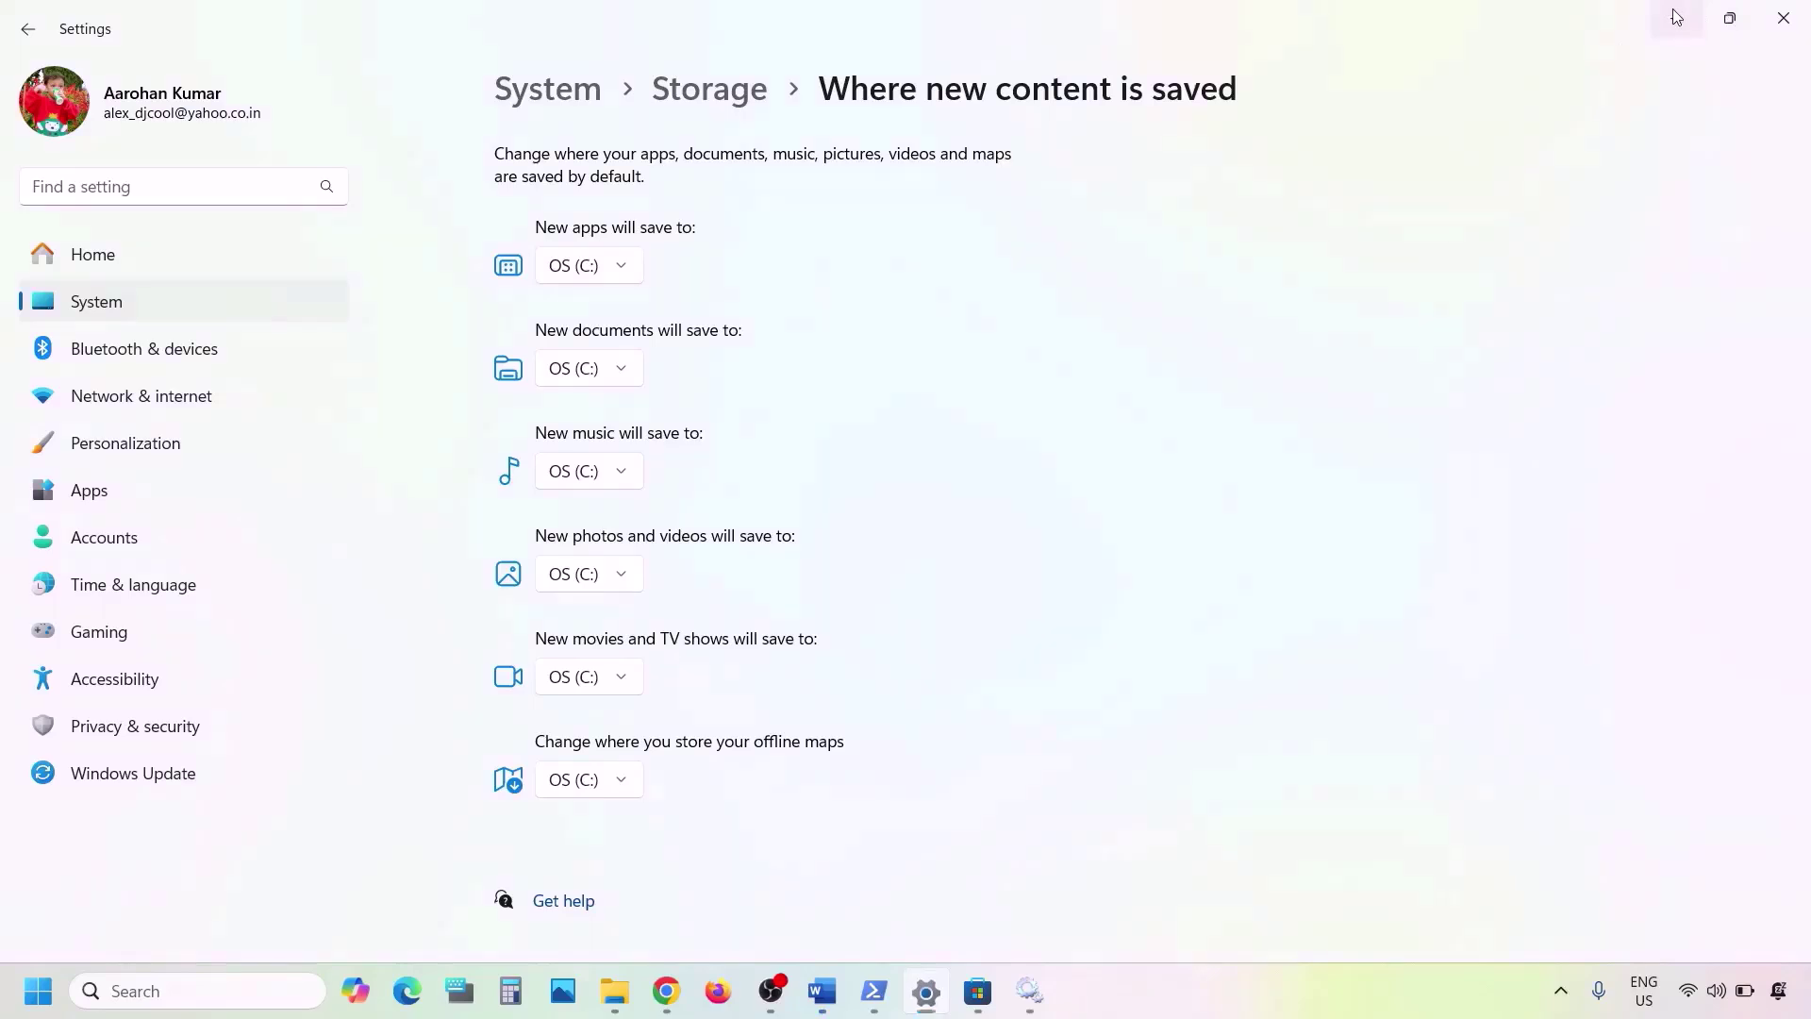
pyautogui.click(767, 675)
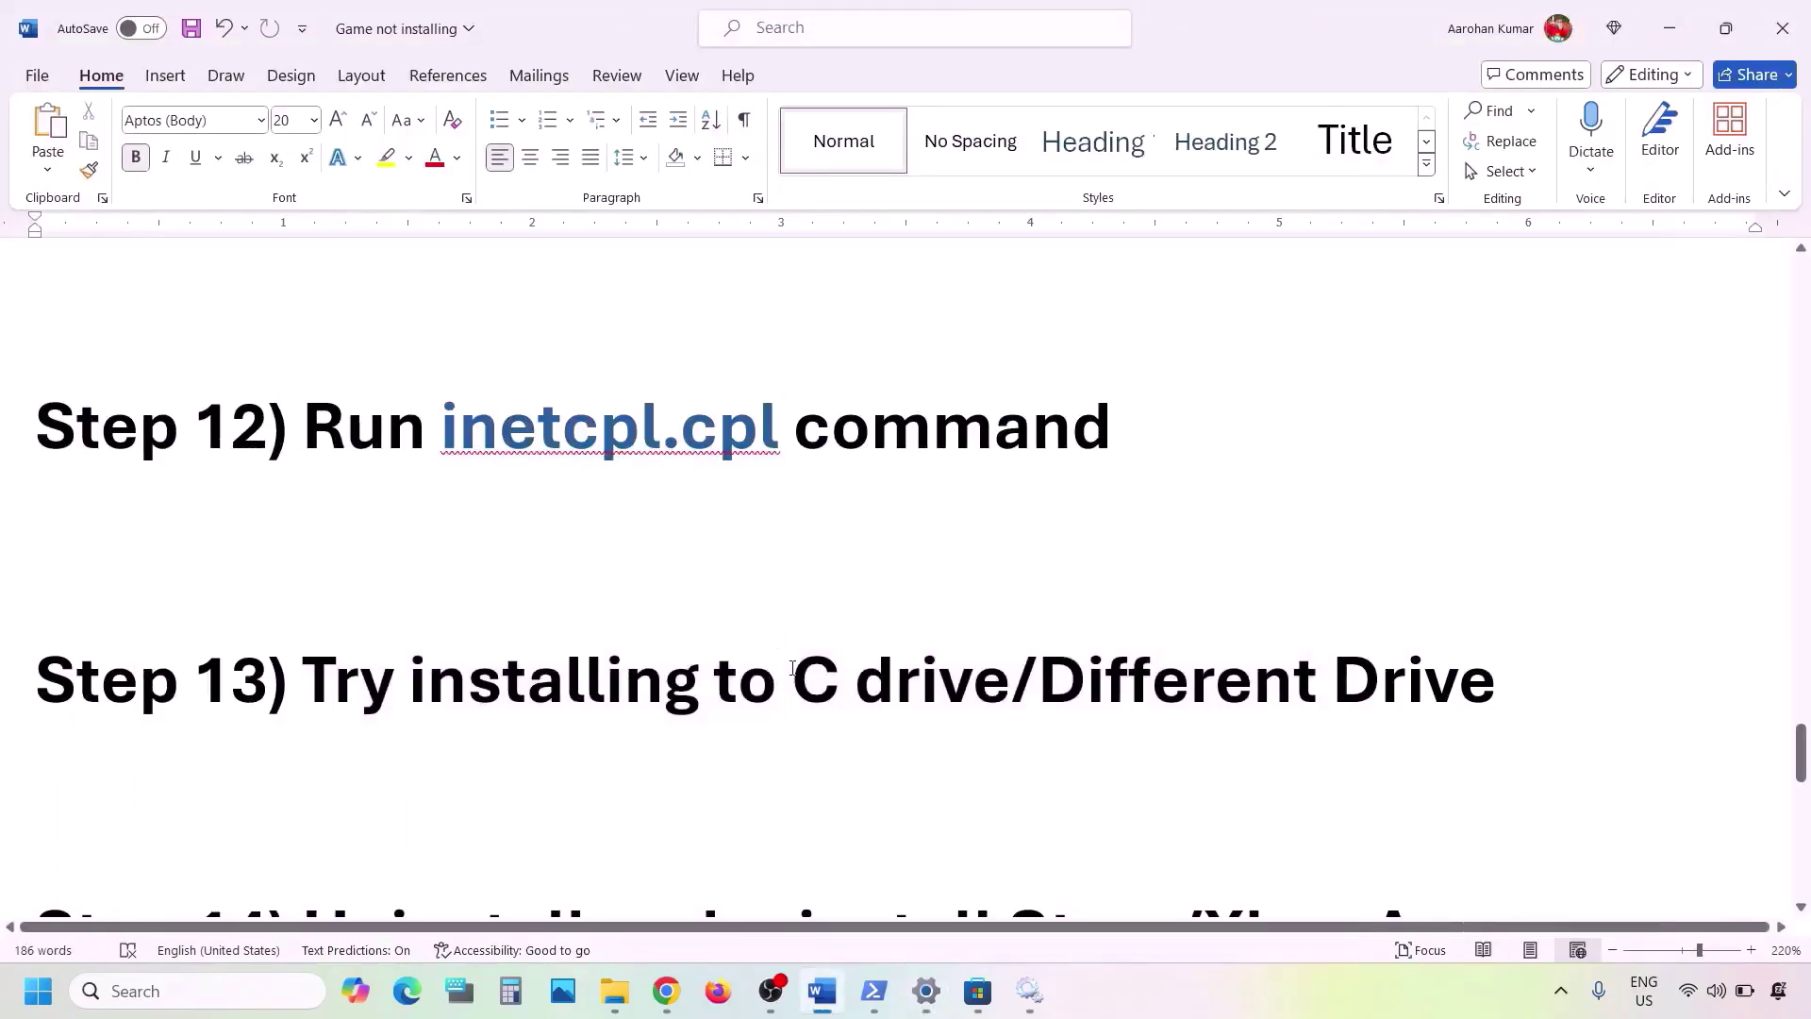
# - In the Word guide, move past Step 13 and highlight Step 14's uninstall-and-reinstall instructions
pyautogui.moveTo(794, 675); pyautogui.dragTo(1424, 683)
pyautogui.click(1093, 691)
pyautogui.scroll(-3, 603, 704)
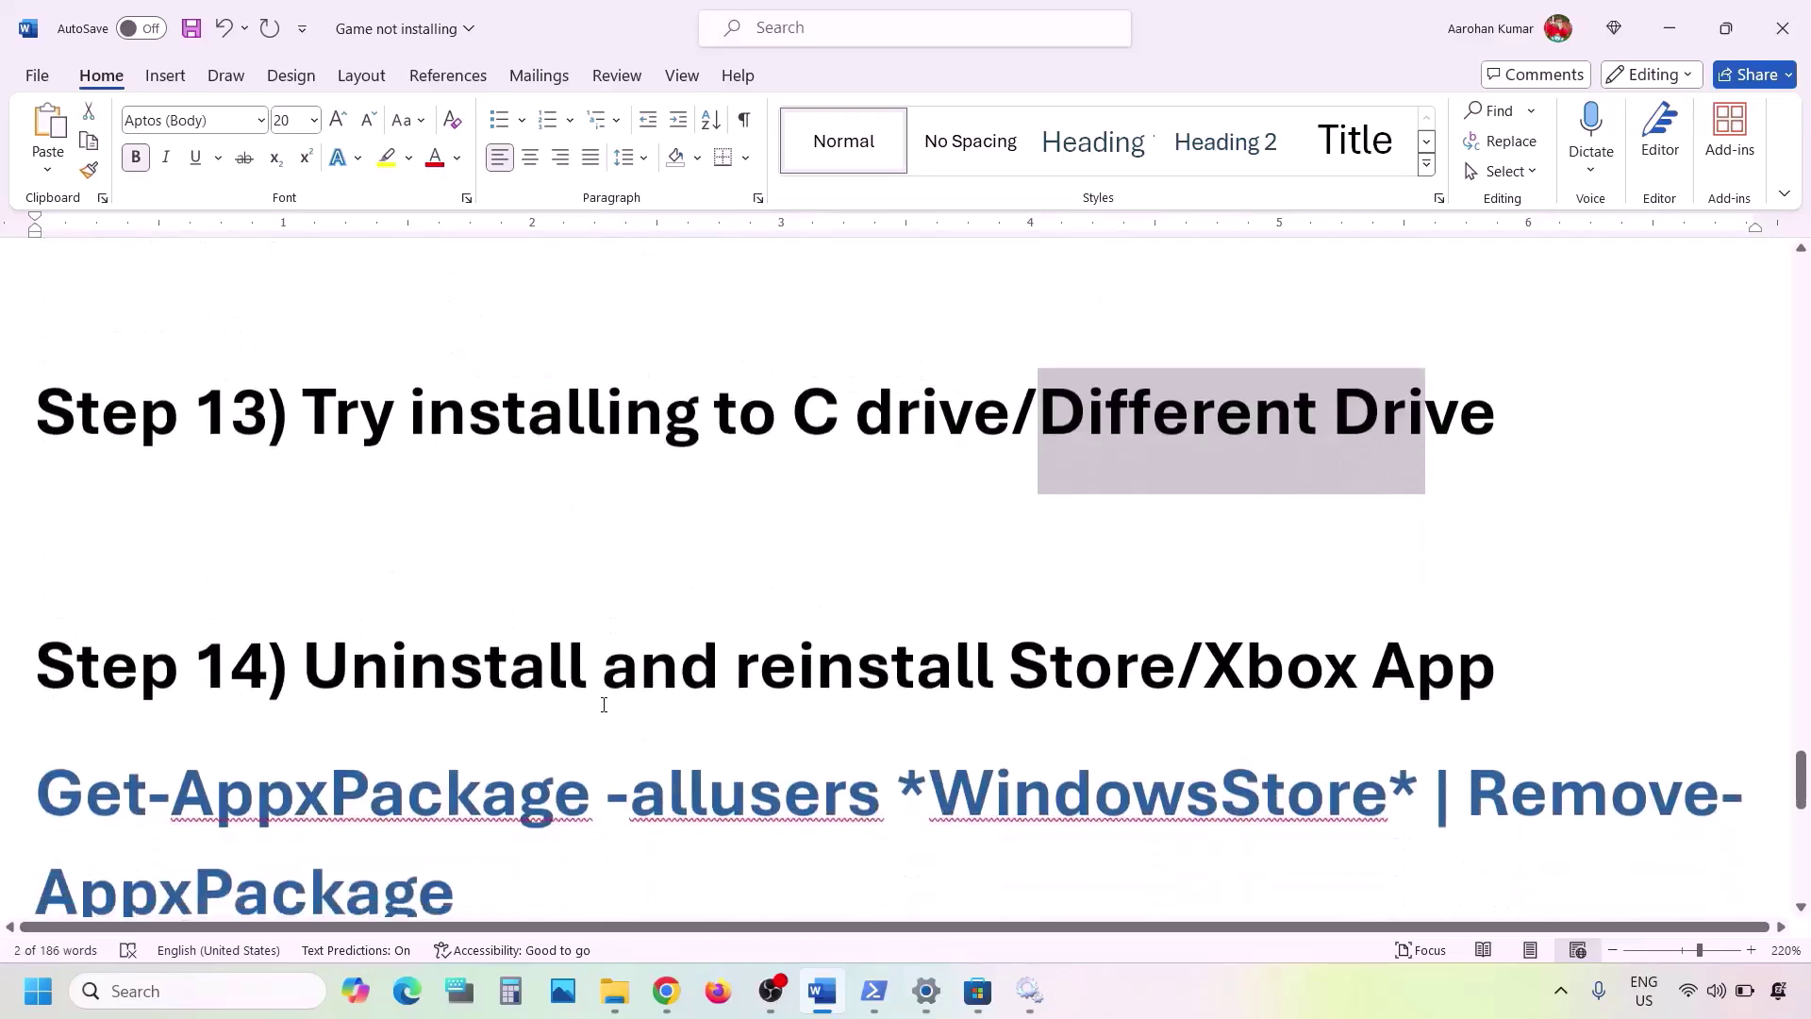
pyautogui.scroll(-3, 603, 705)
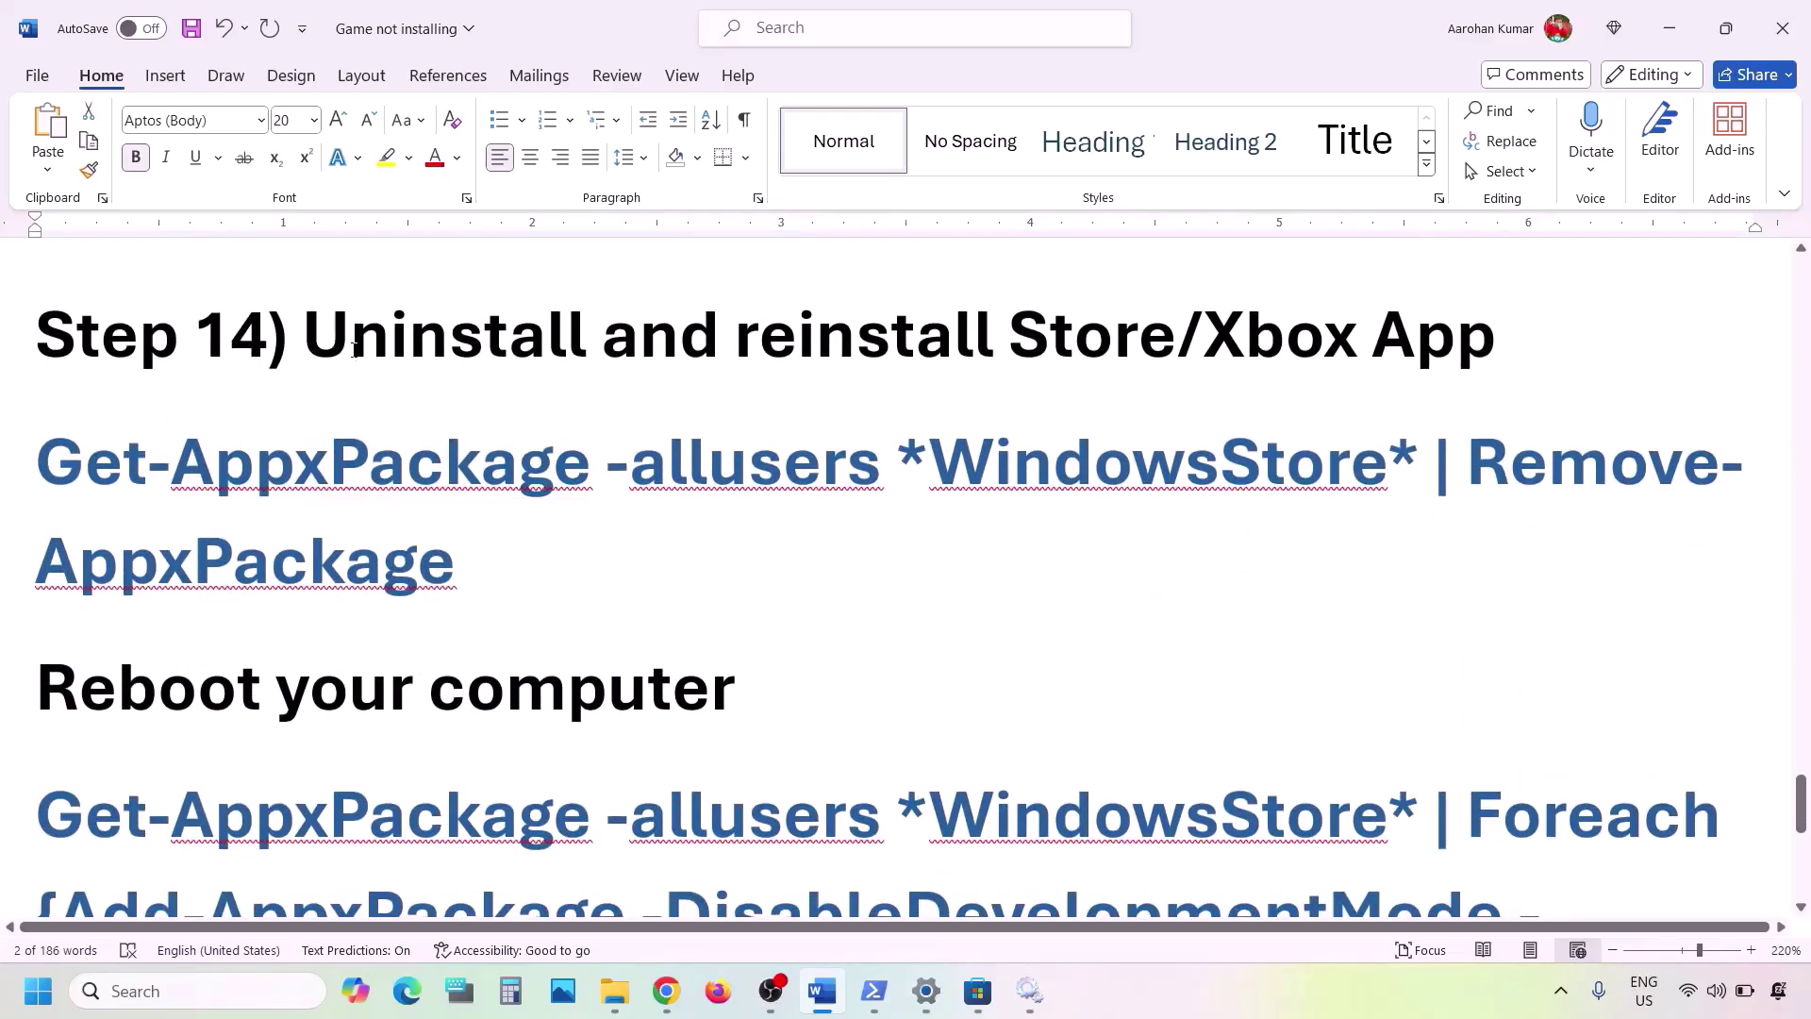
pyautogui.moveTo(353, 350); pyautogui.dragTo(1497, 341)
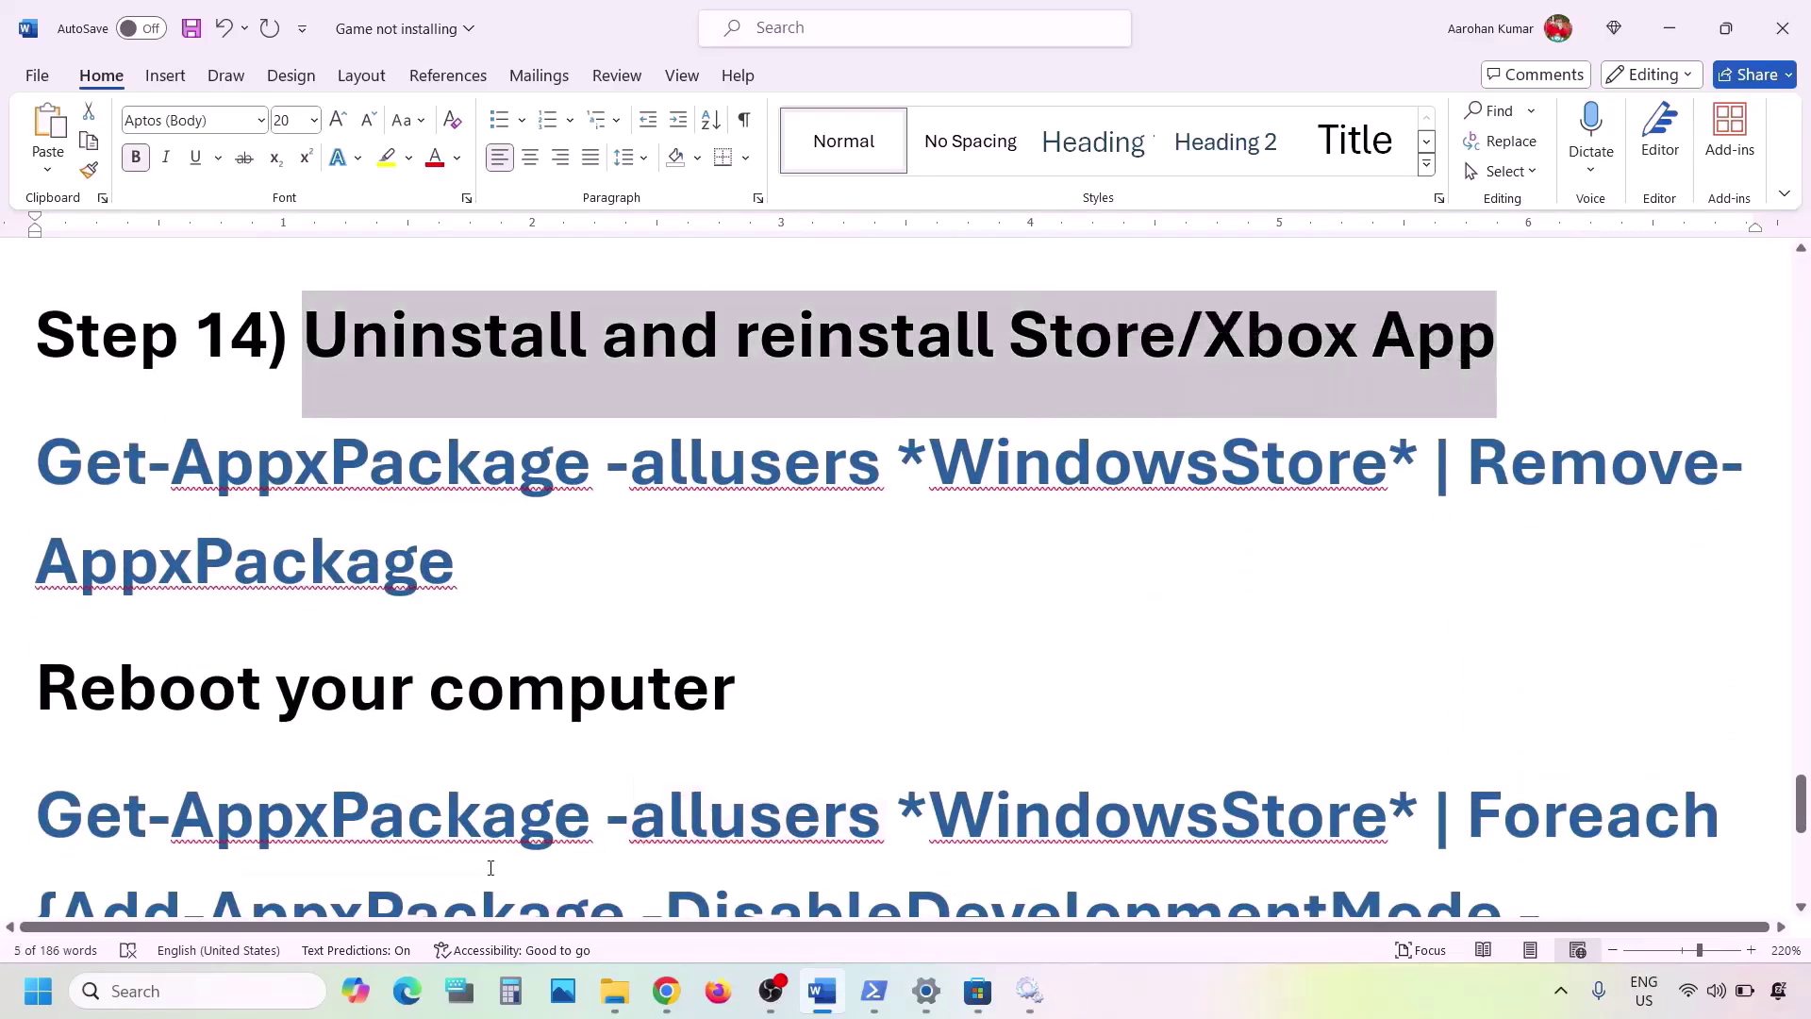
# - Search Windows for 'xbox' and uninstall the Xbox app from its best-match result
pyautogui.click(220, 995)
pyautogui.write('x')
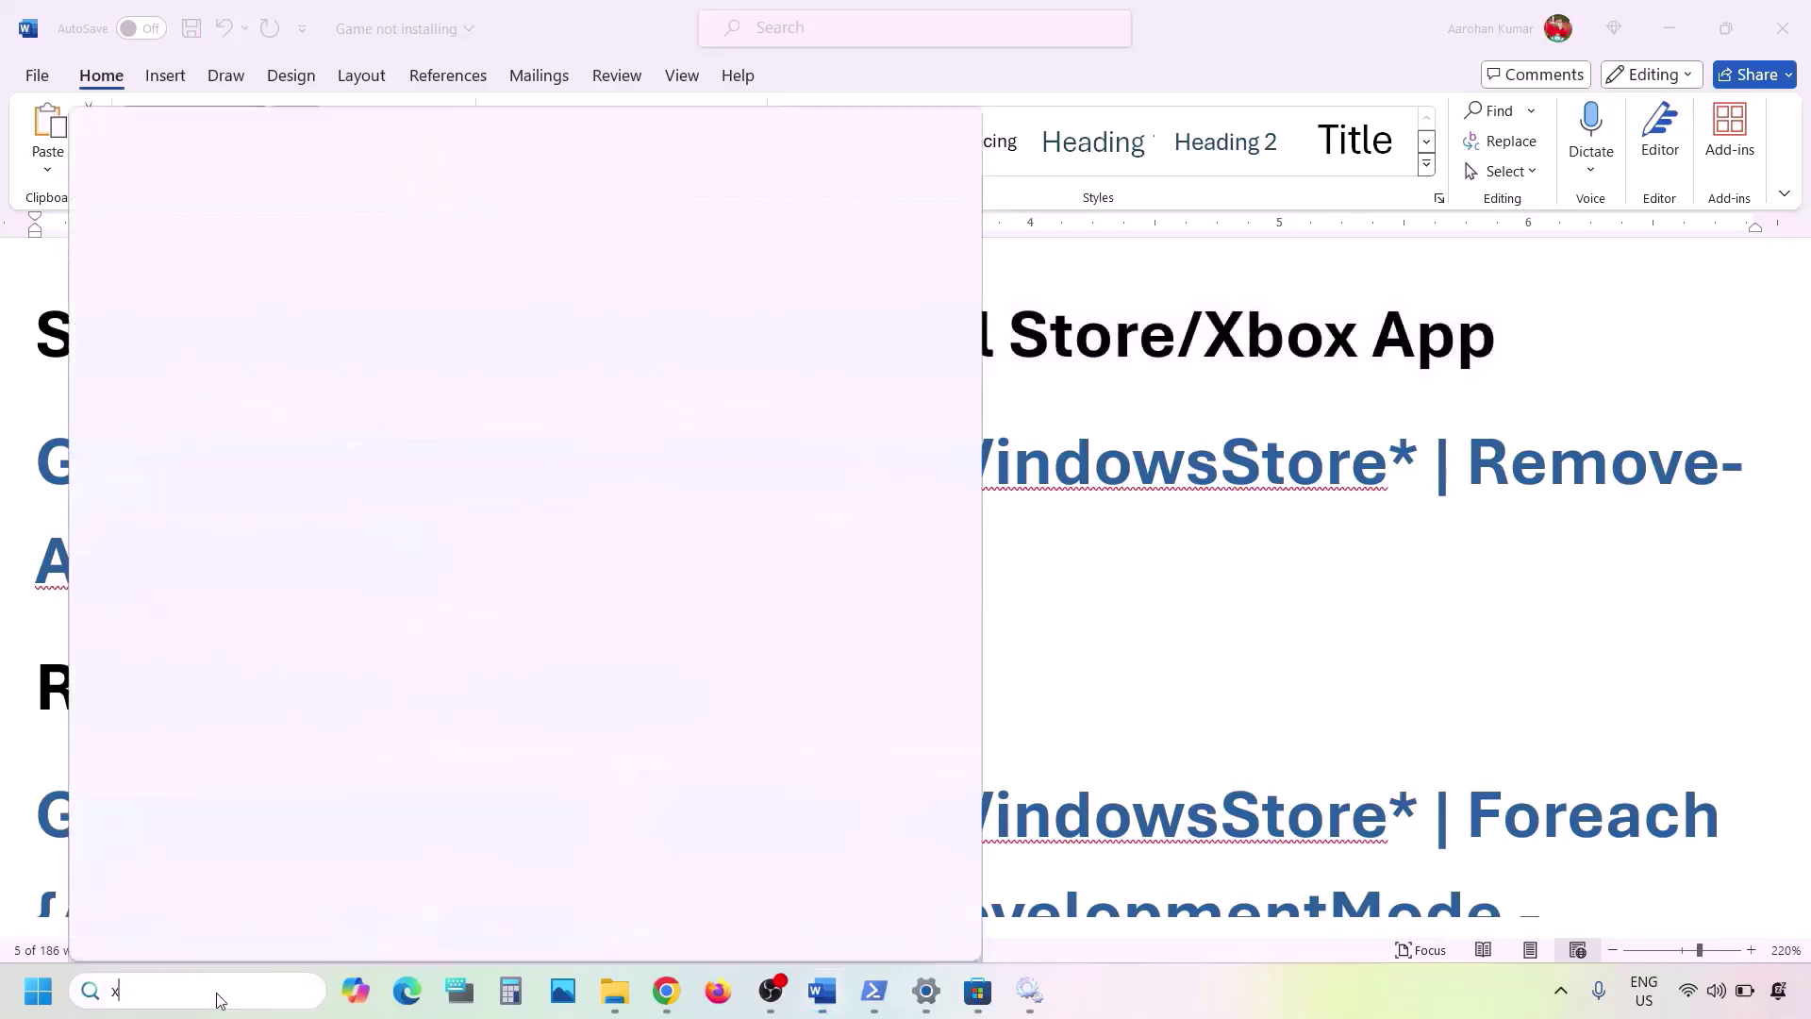
pyautogui.write('box')
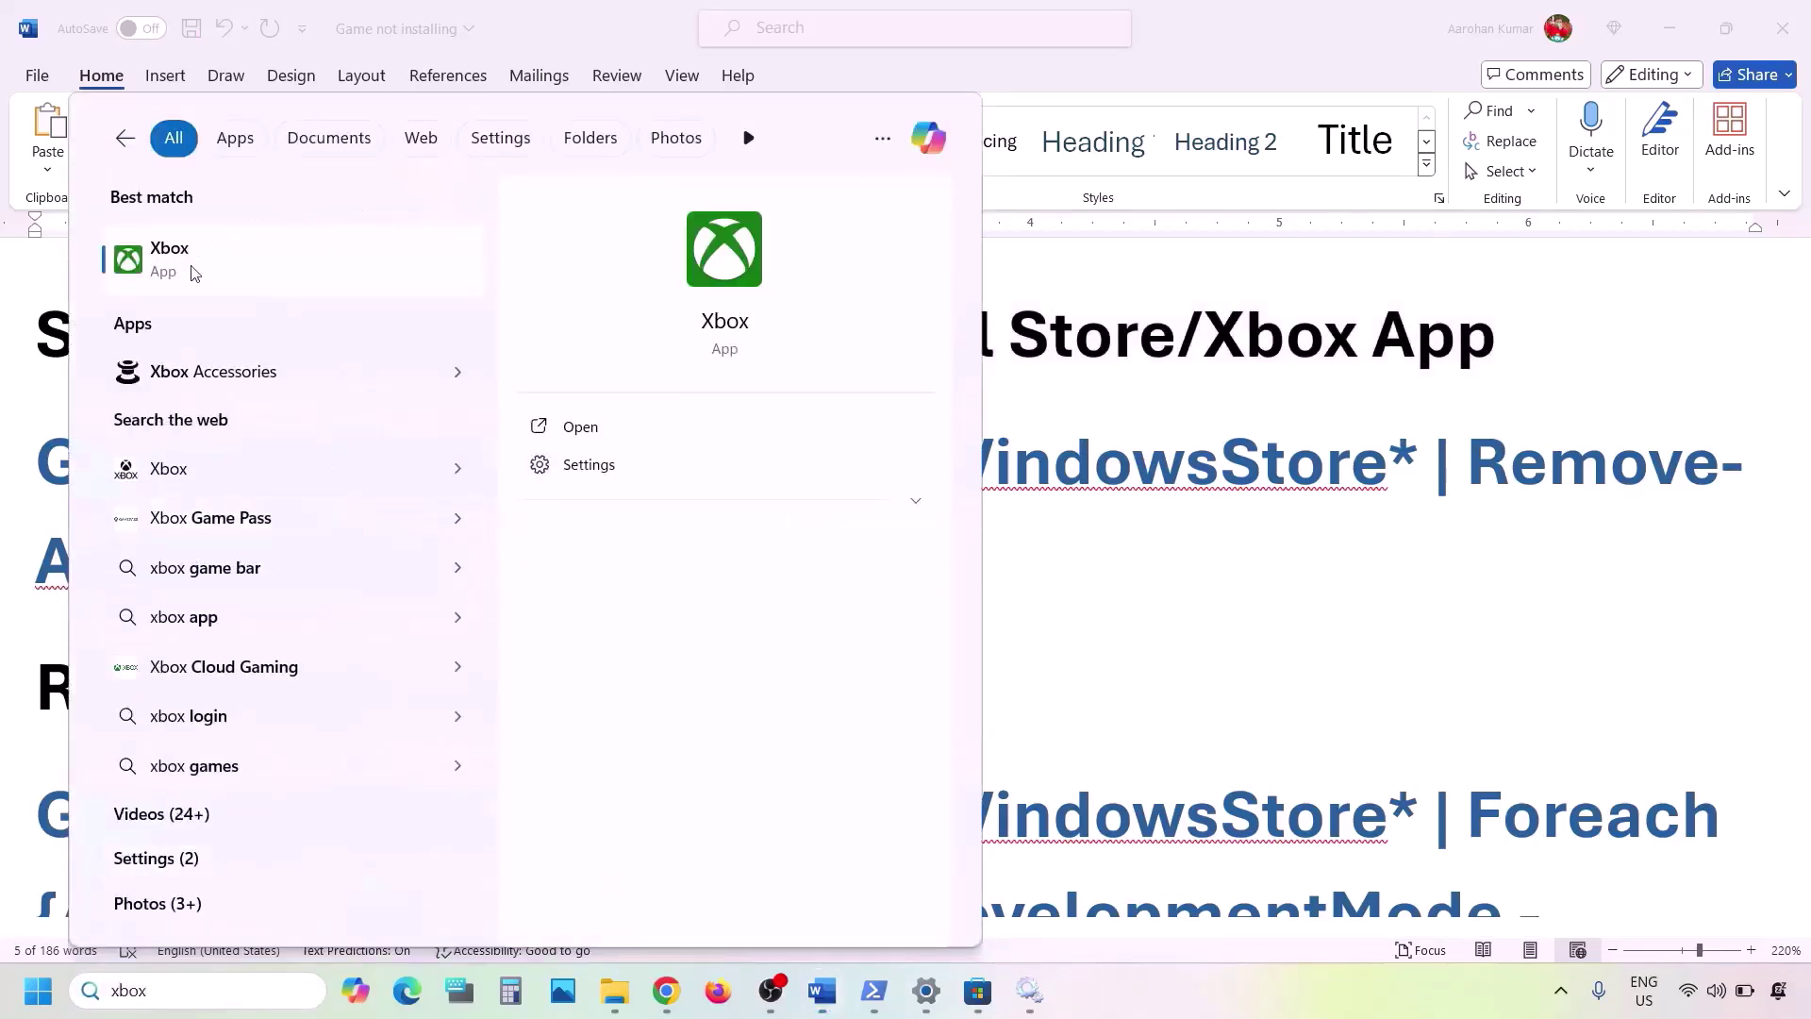
pyautogui.rightClick(195, 273)
pyautogui.click(273, 519)
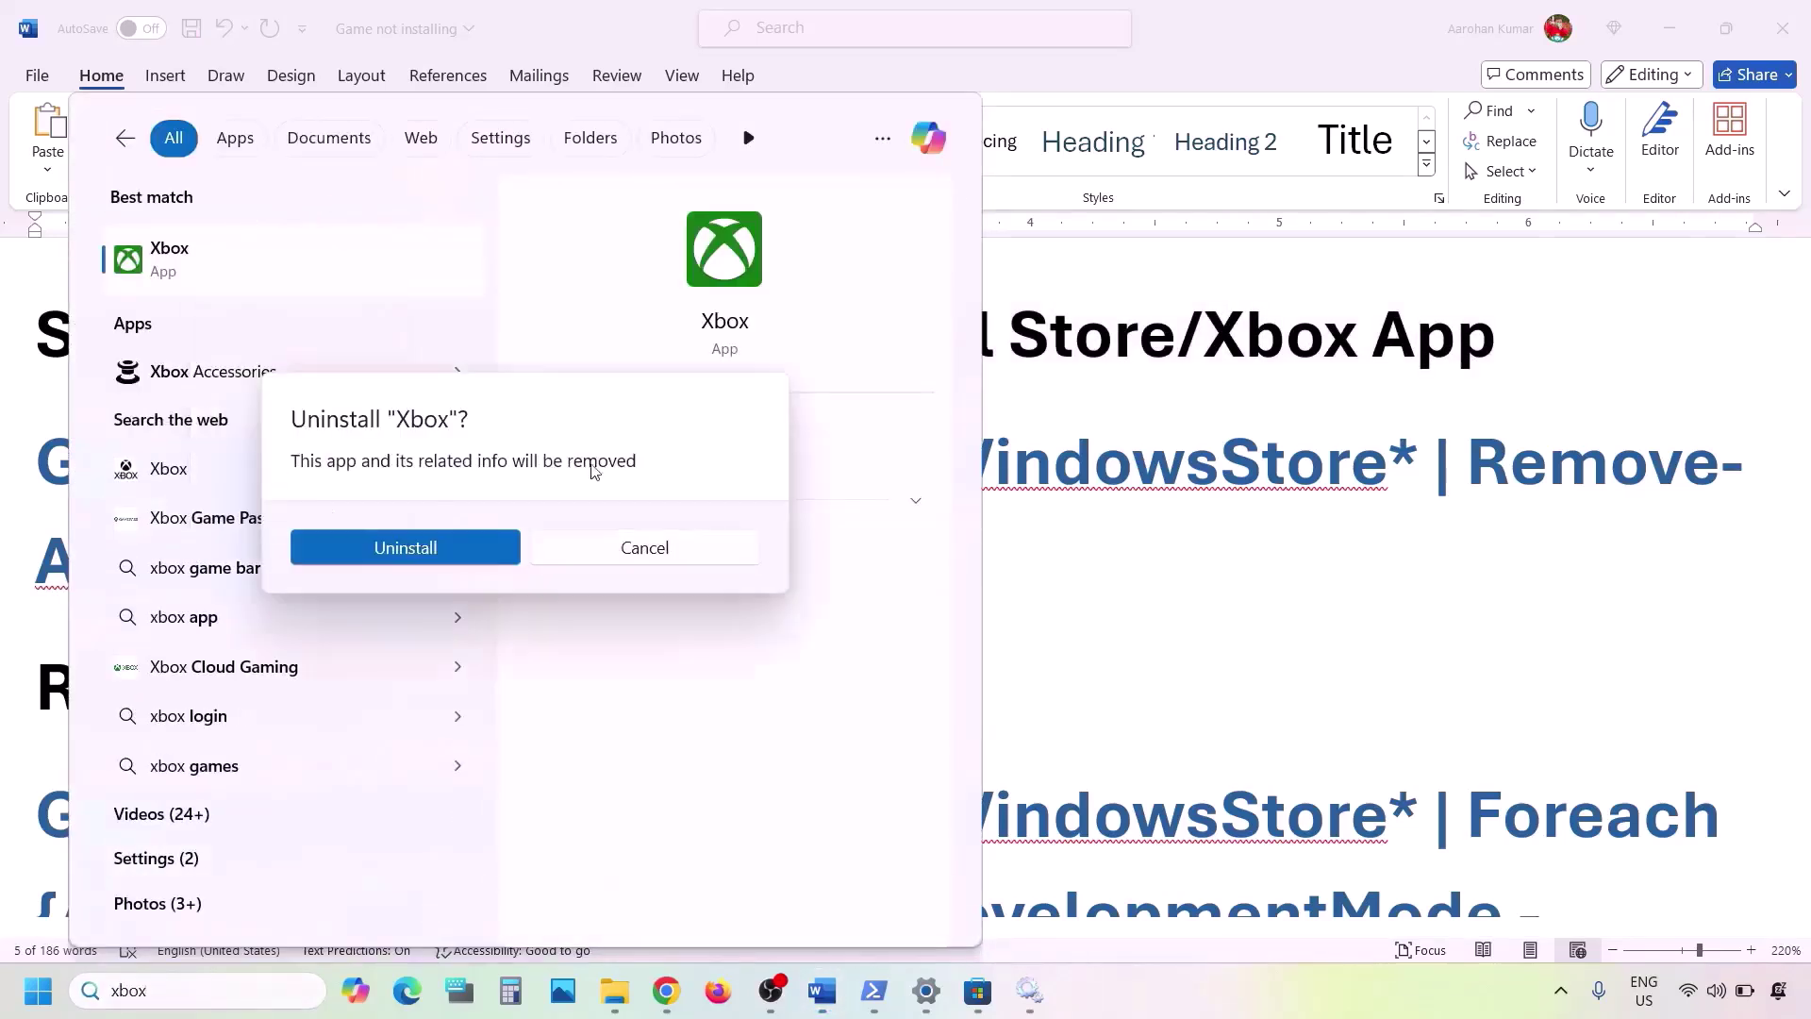
pyautogui.click(446, 553)
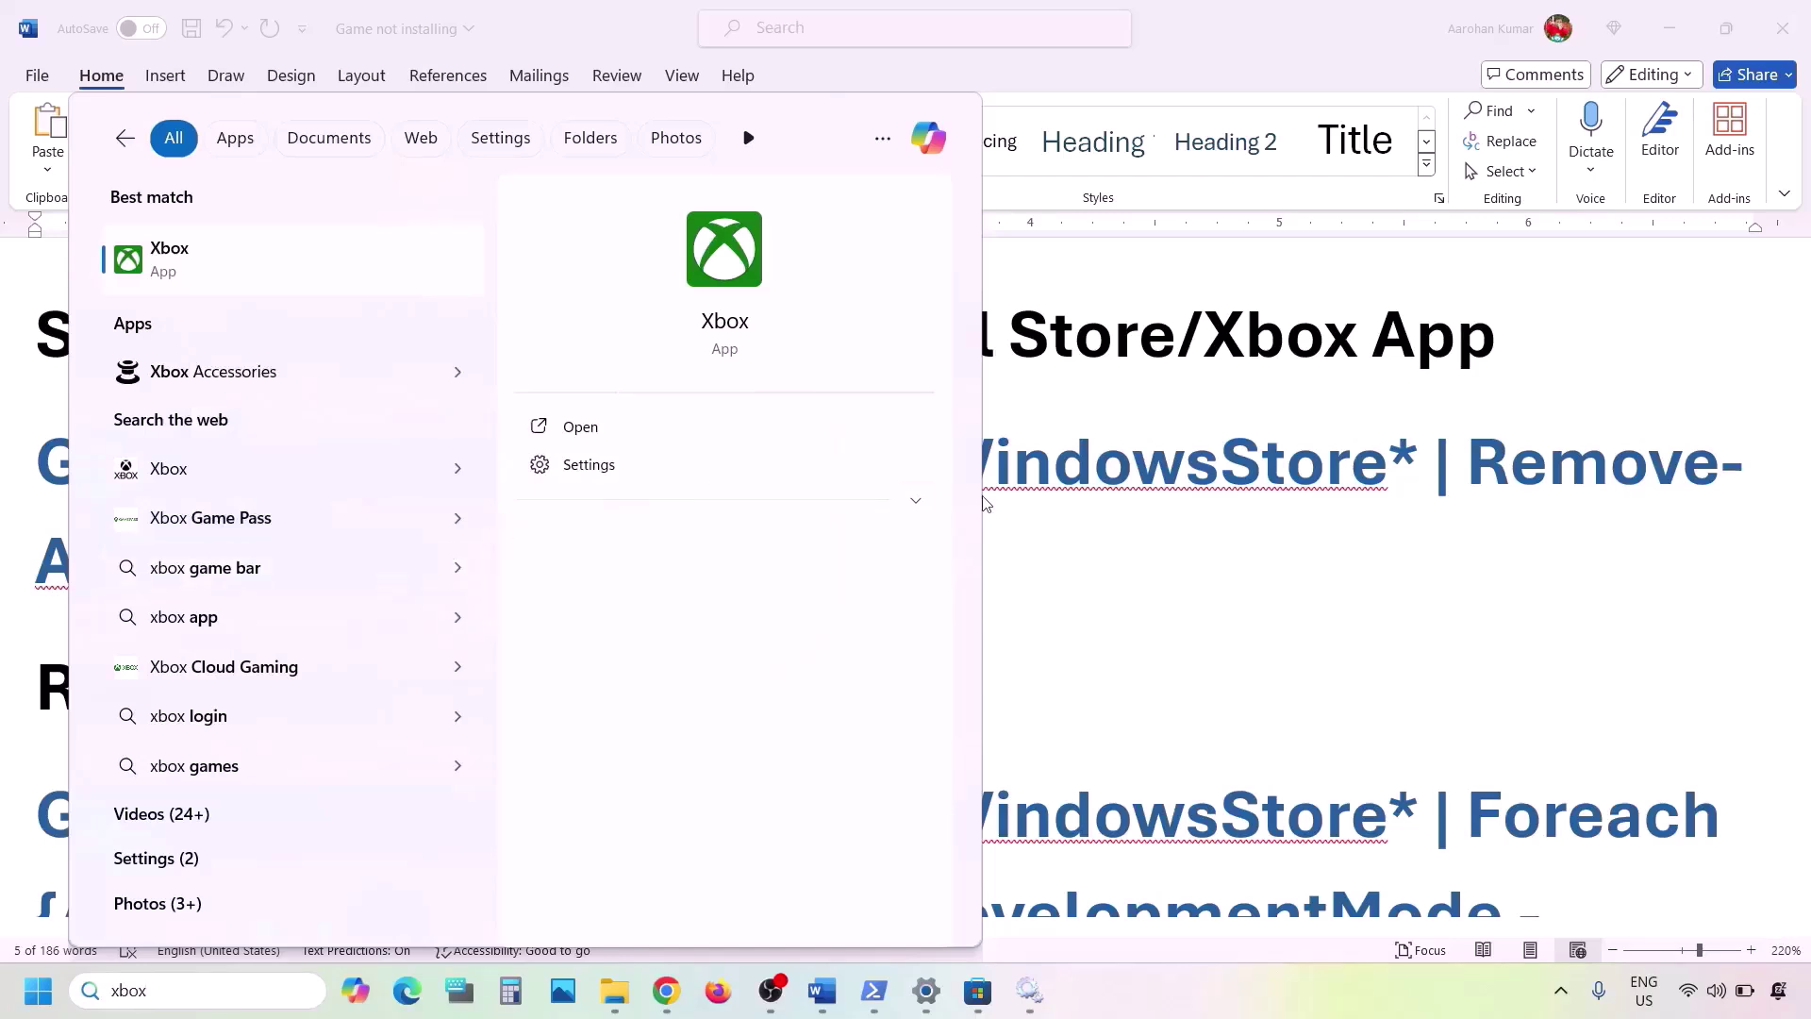
# - Reinstall the Xbox app from its Microsoft Store product page with Get
pyautogui.click(977, 990)
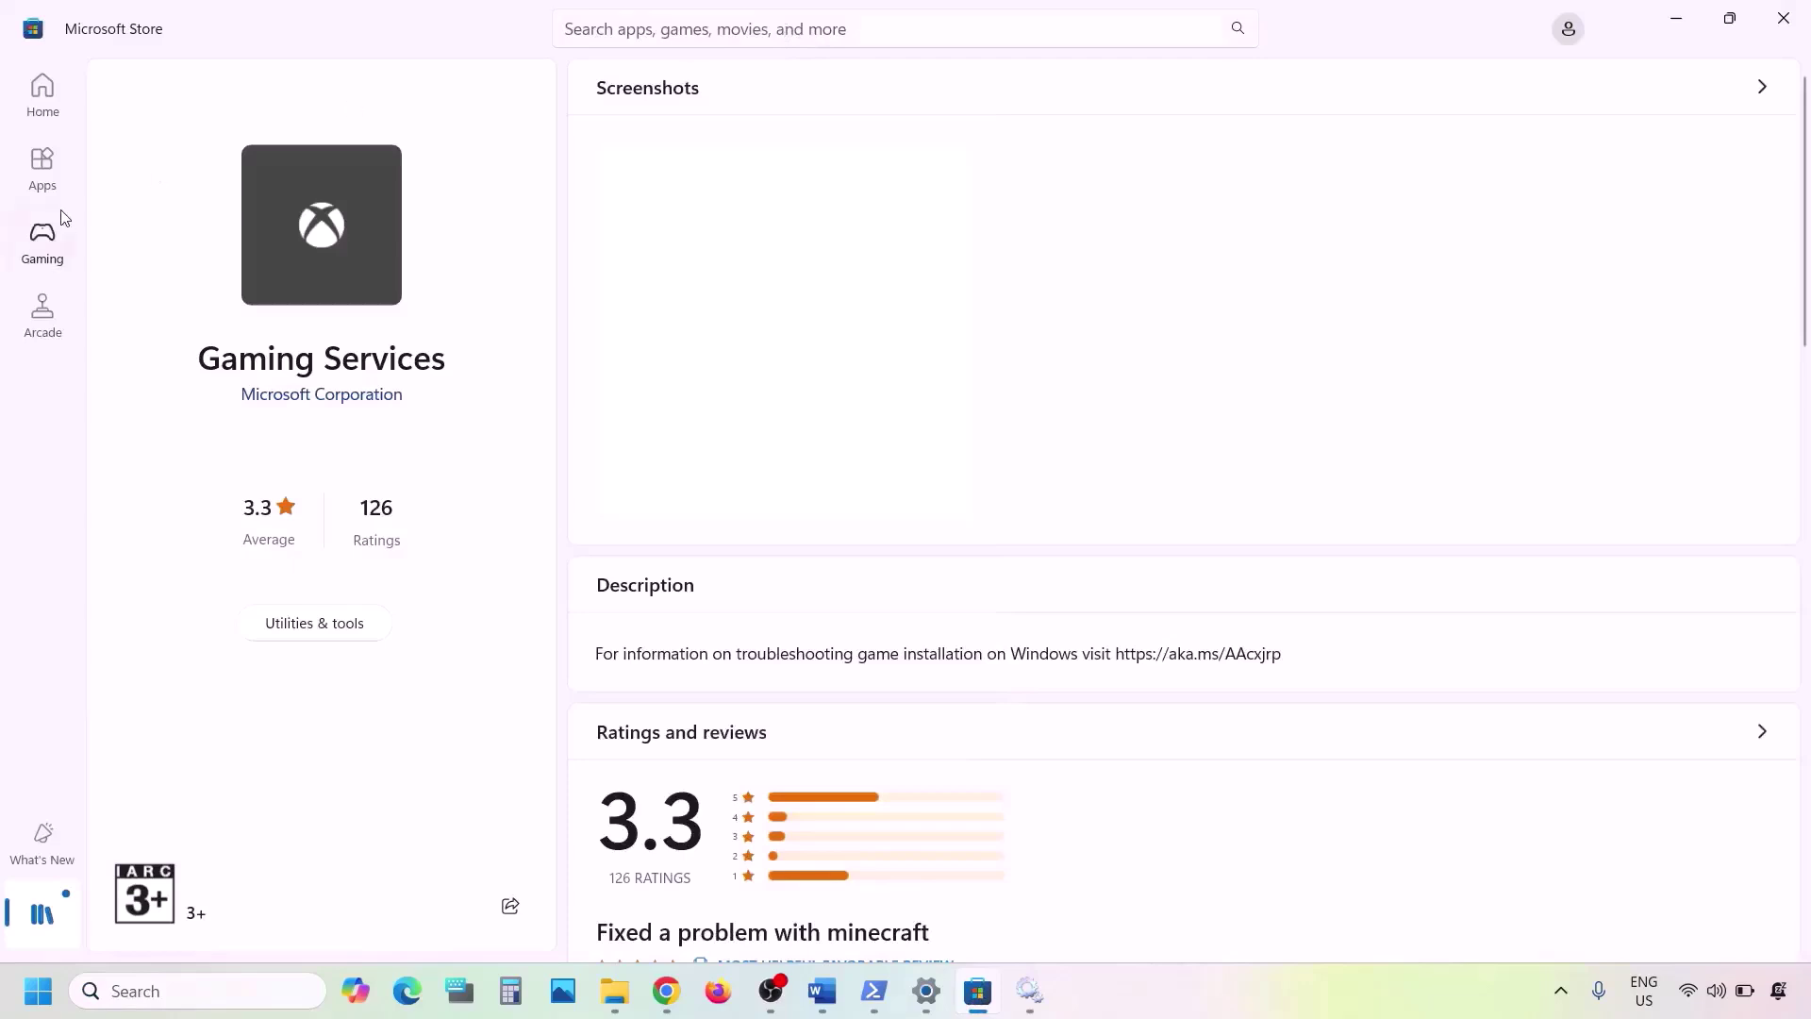
pyautogui.click(663, 23)
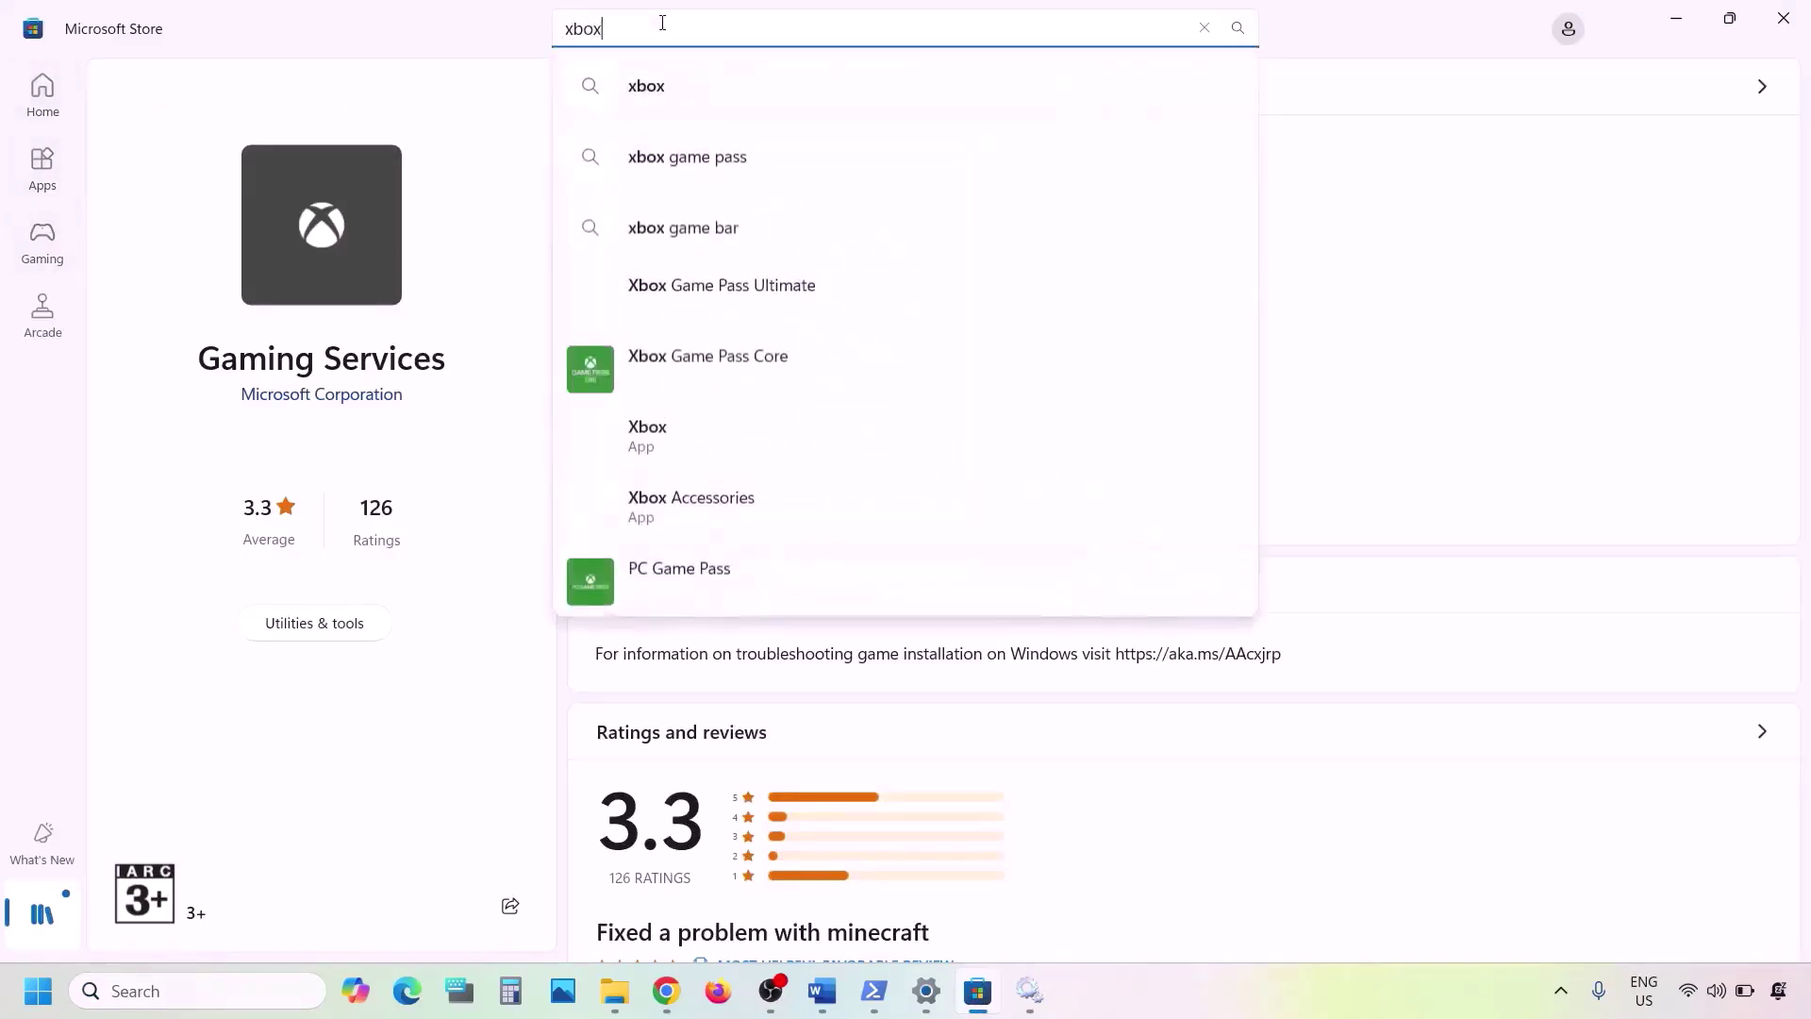
pyautogui.click(685, 432)
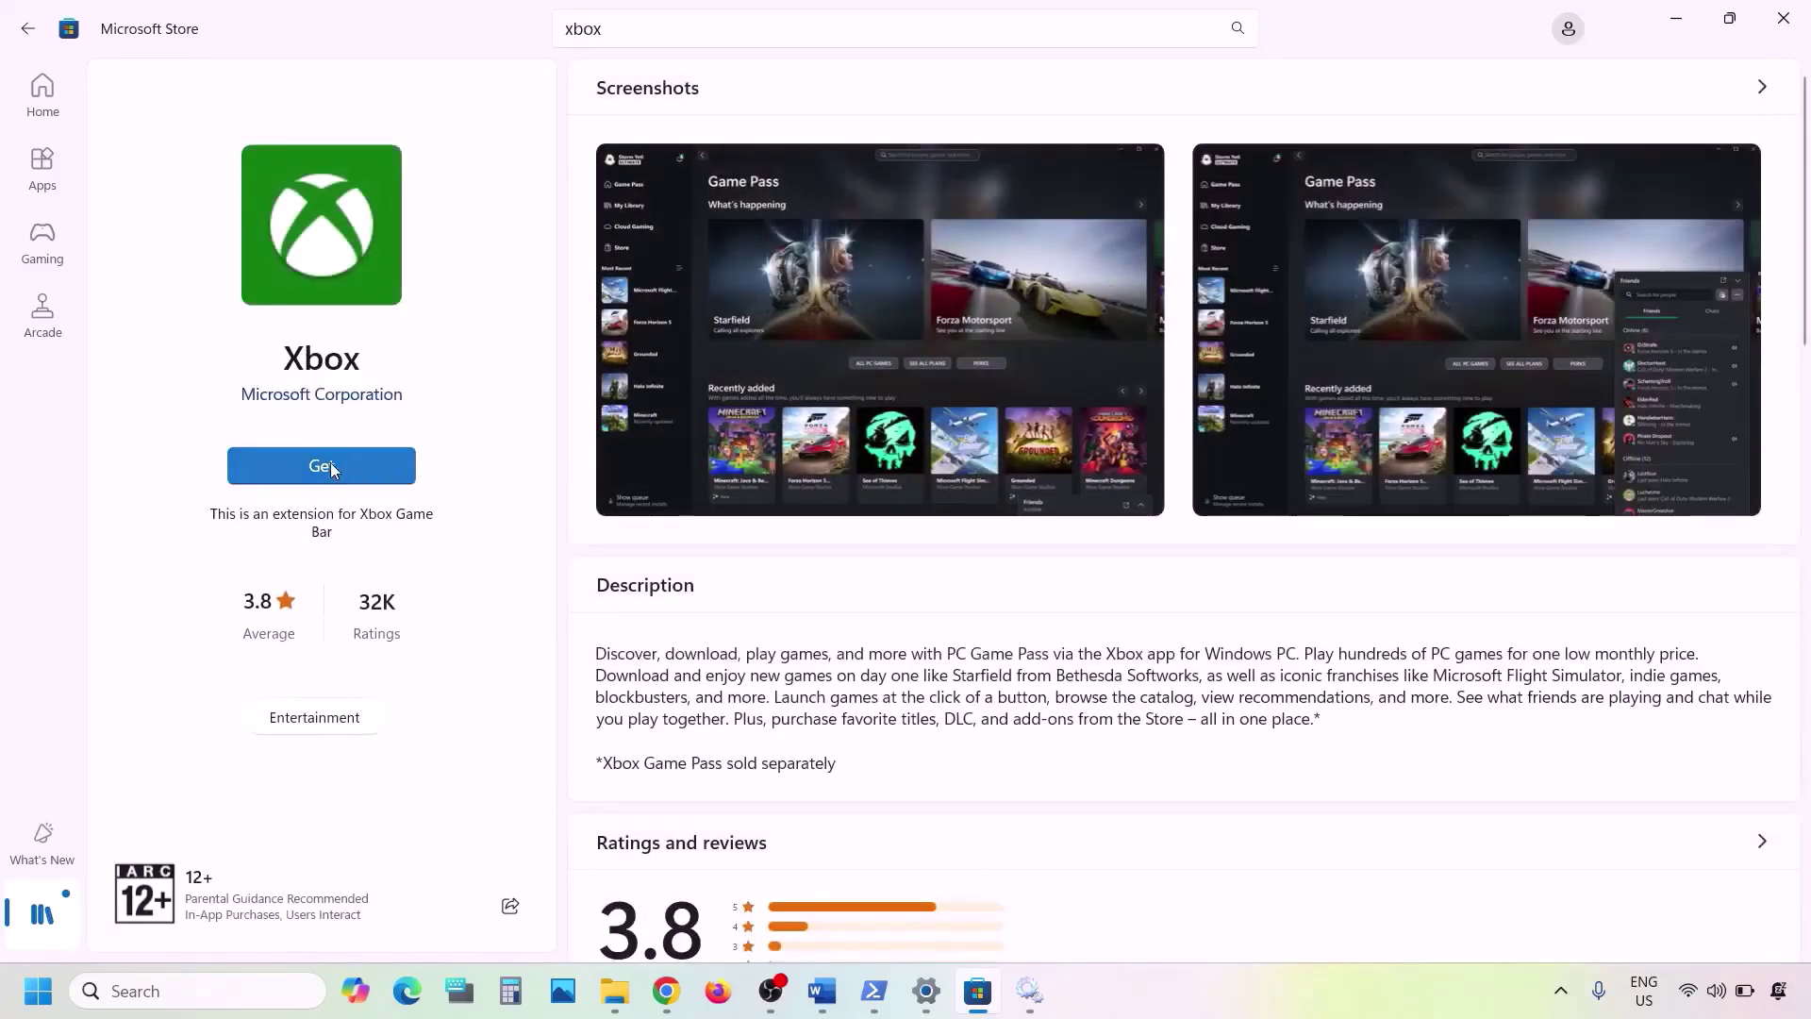
pyautogui.click(401, 466)
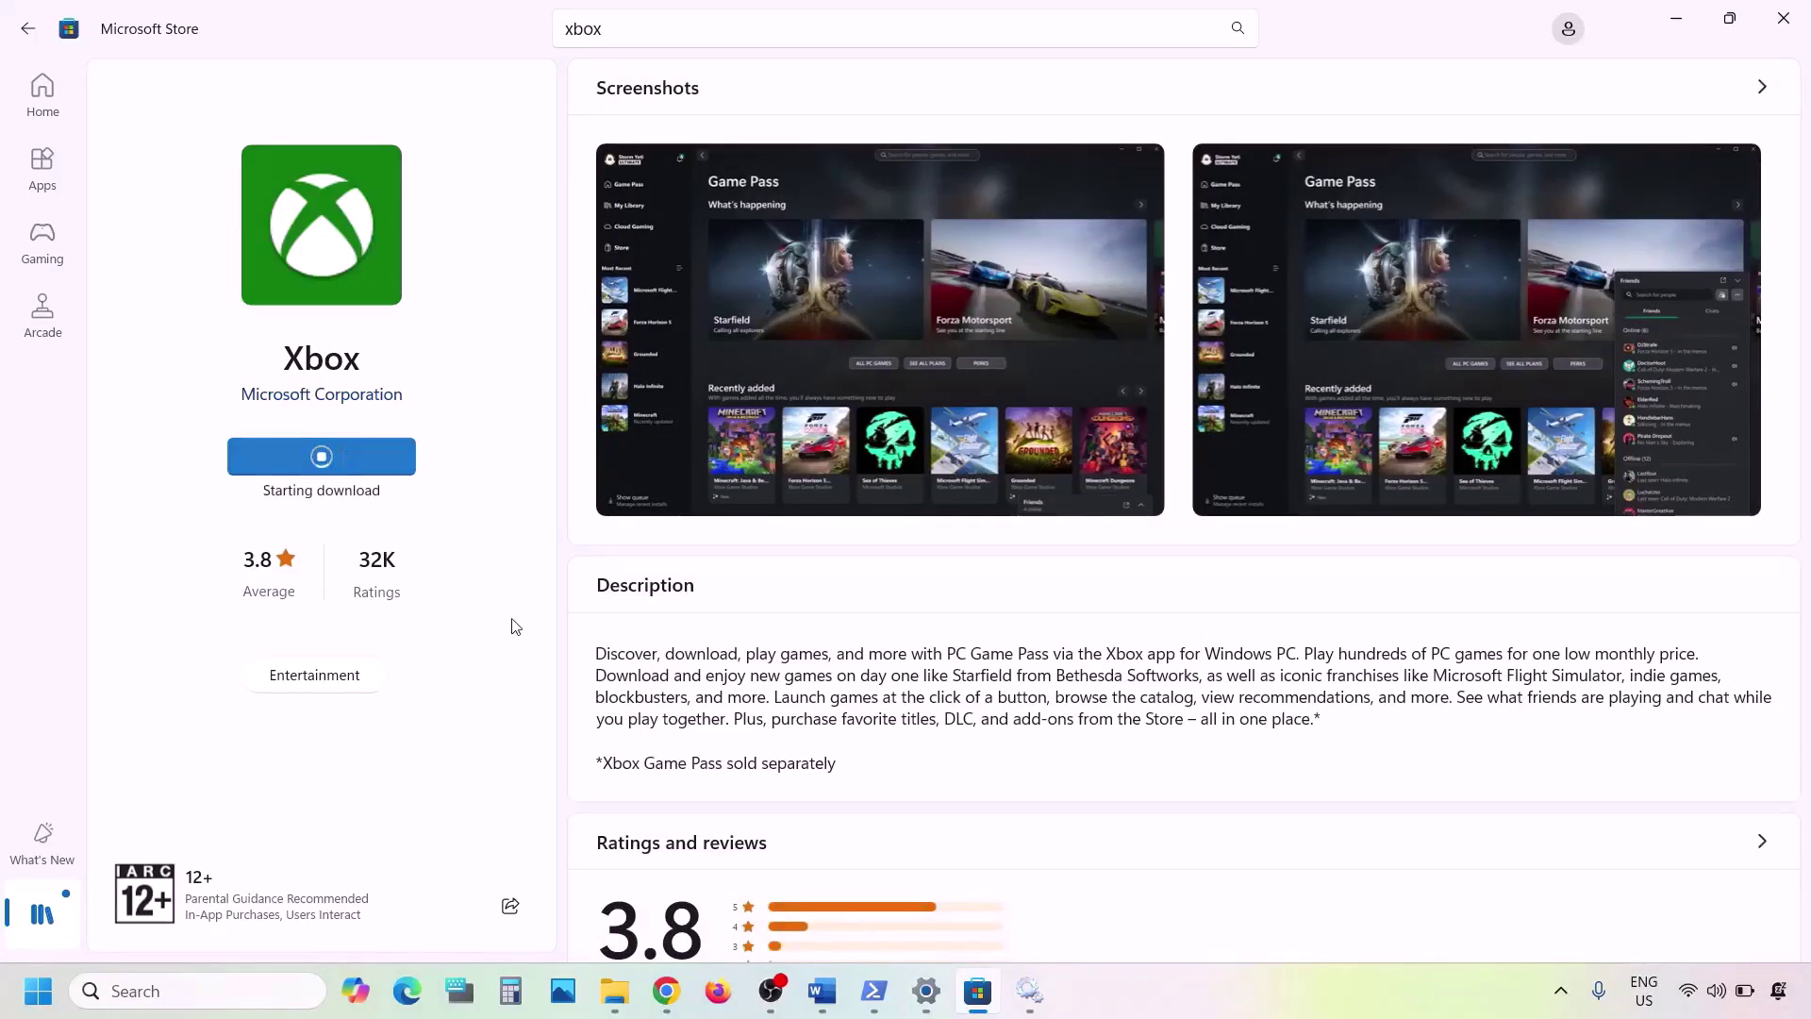
# - Search Windows for 'xbox' again and uninstall the reinstalled Xbox app
pyautogui.click(175, 989)
pyautogui.write('xbox')
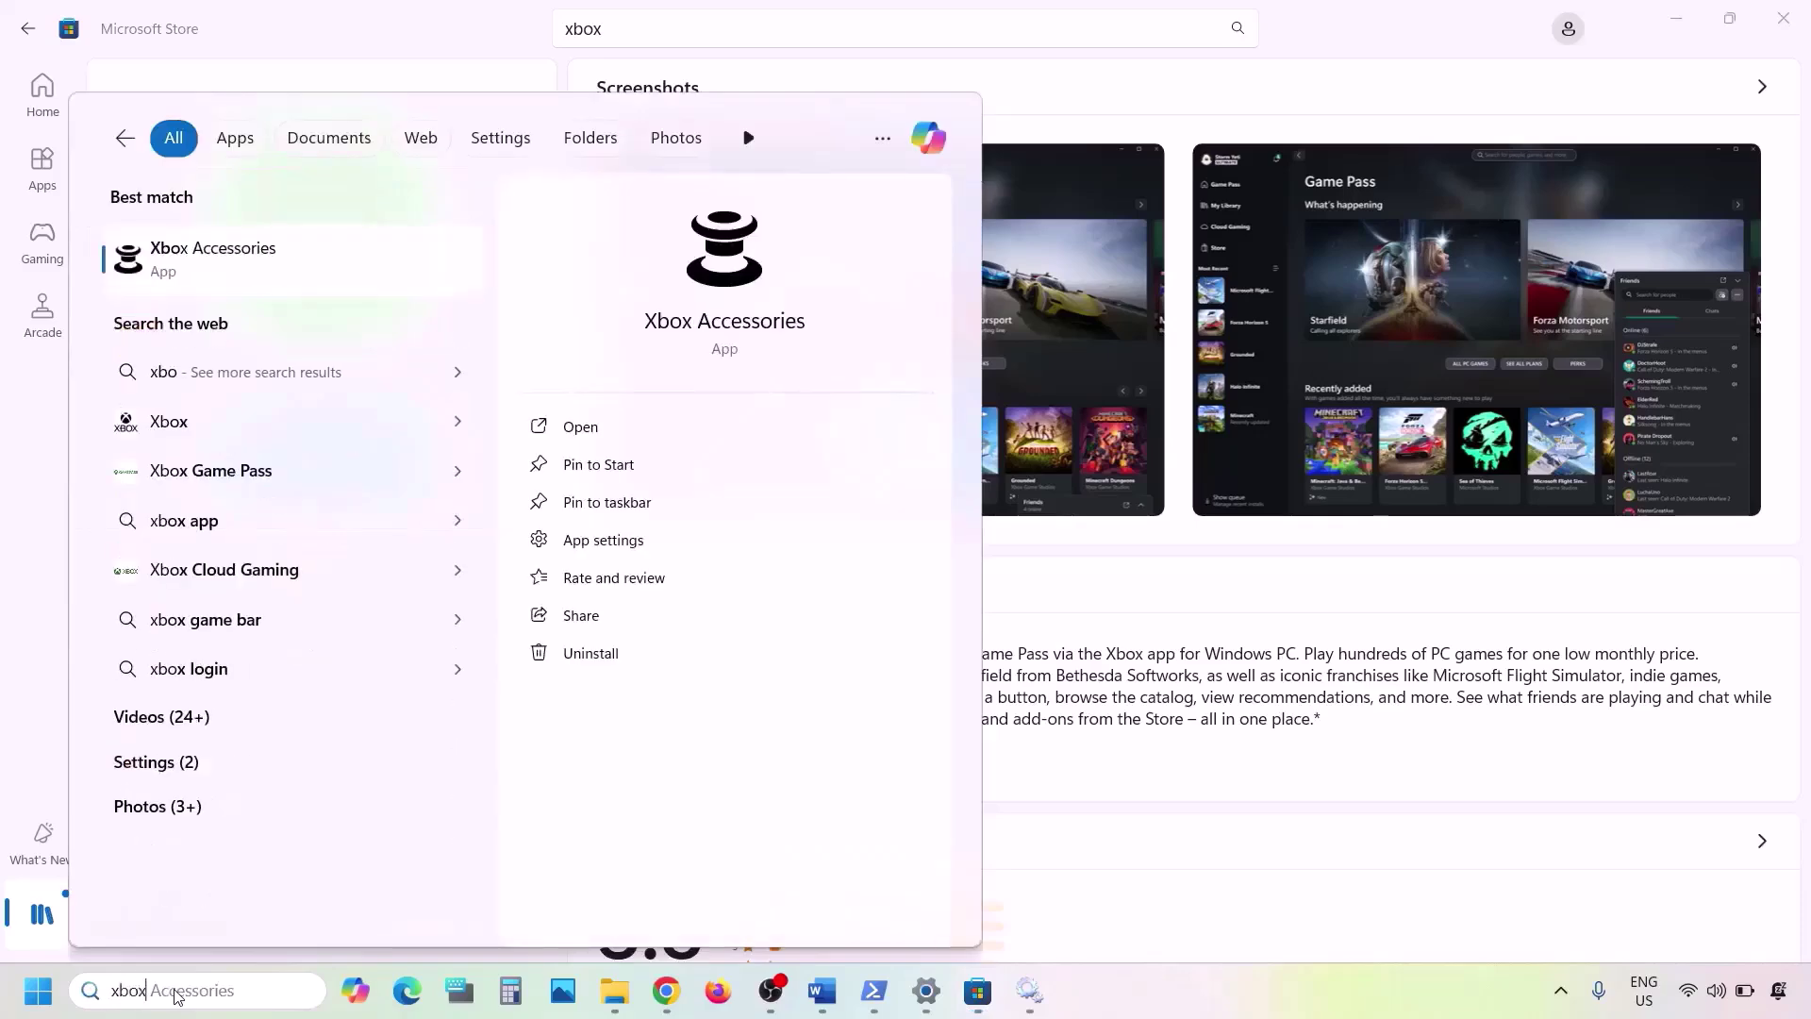
pyautogui.click(1239, 660)
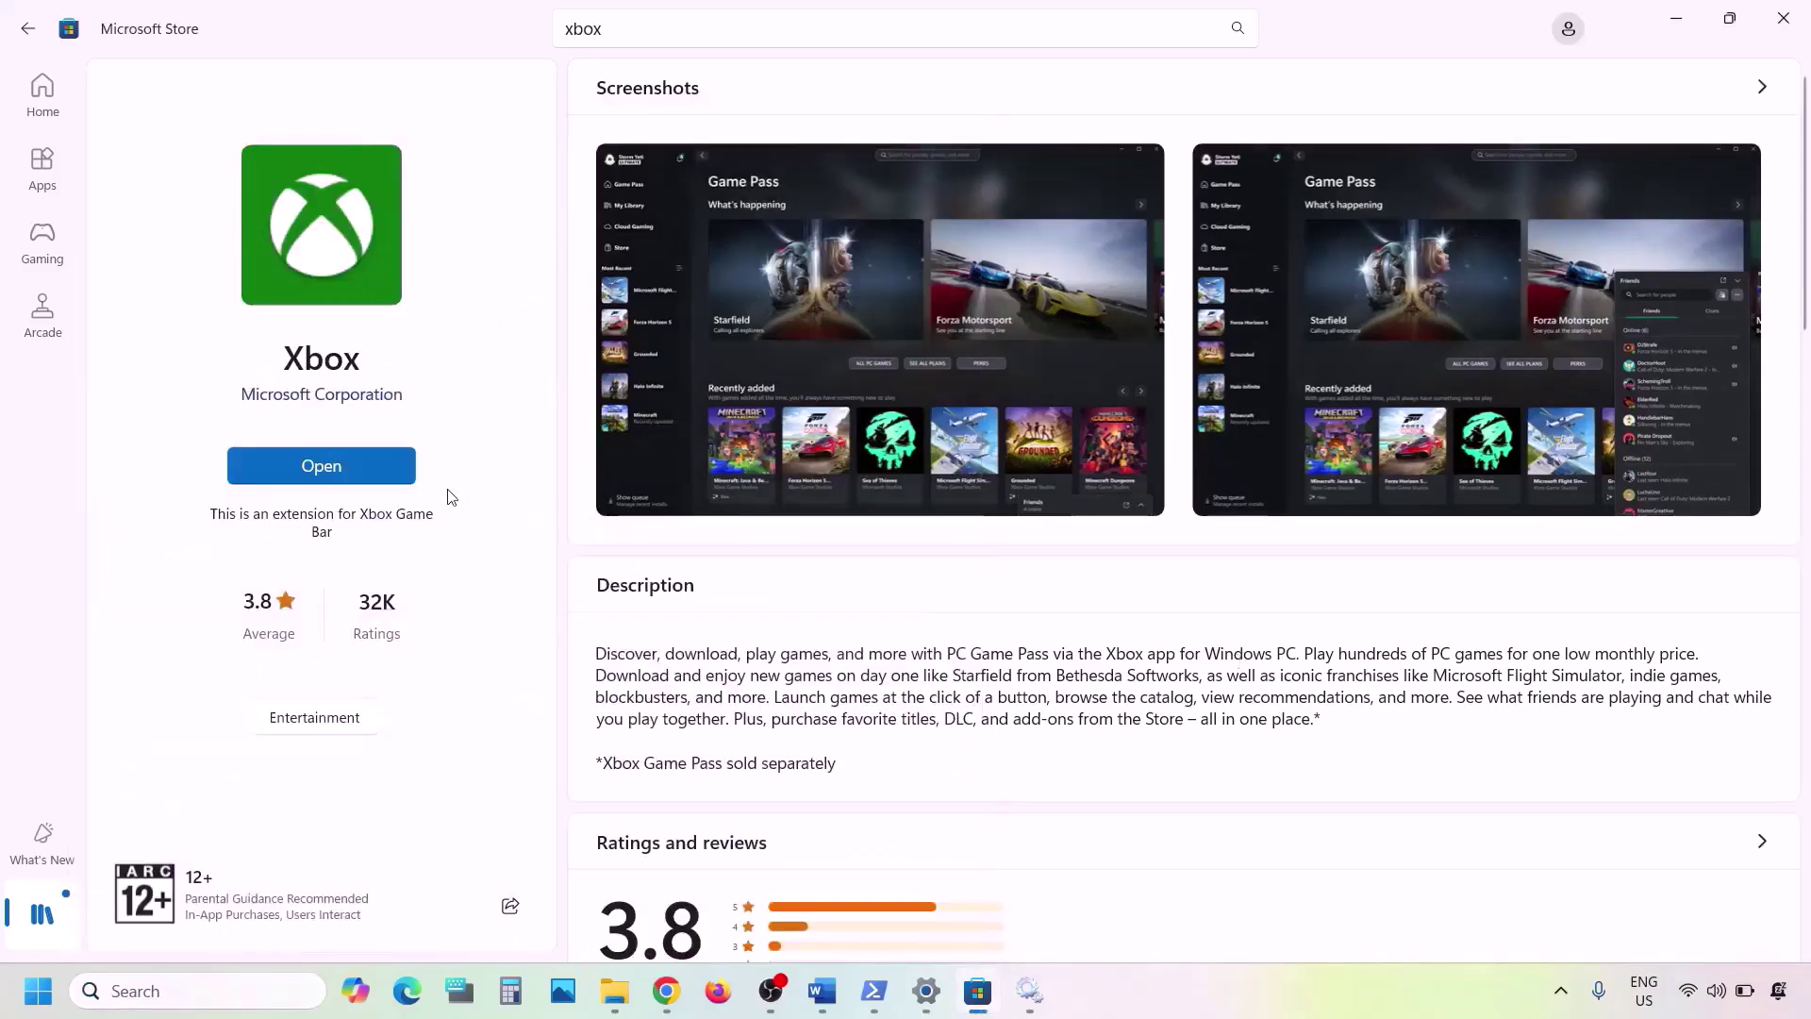
pyautogui.click(168, 991)
pyautogui.write('xbox')
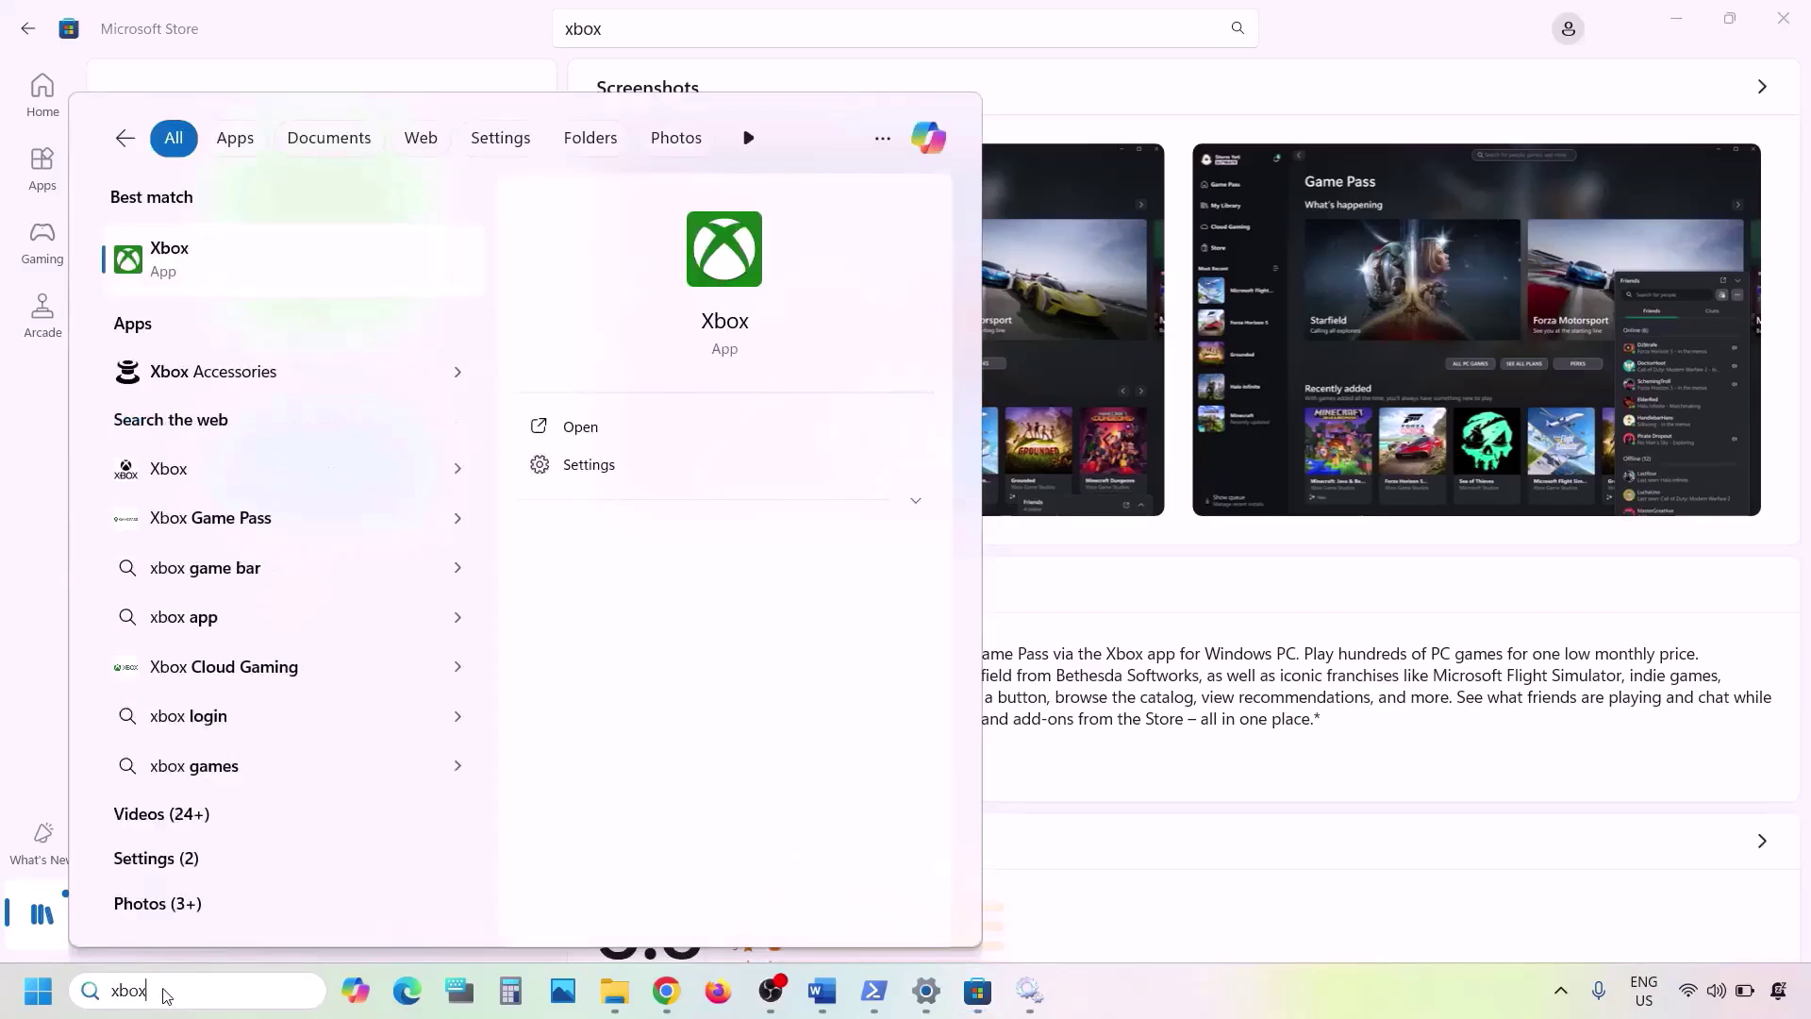
pyautogui.rightClick(261, 275)
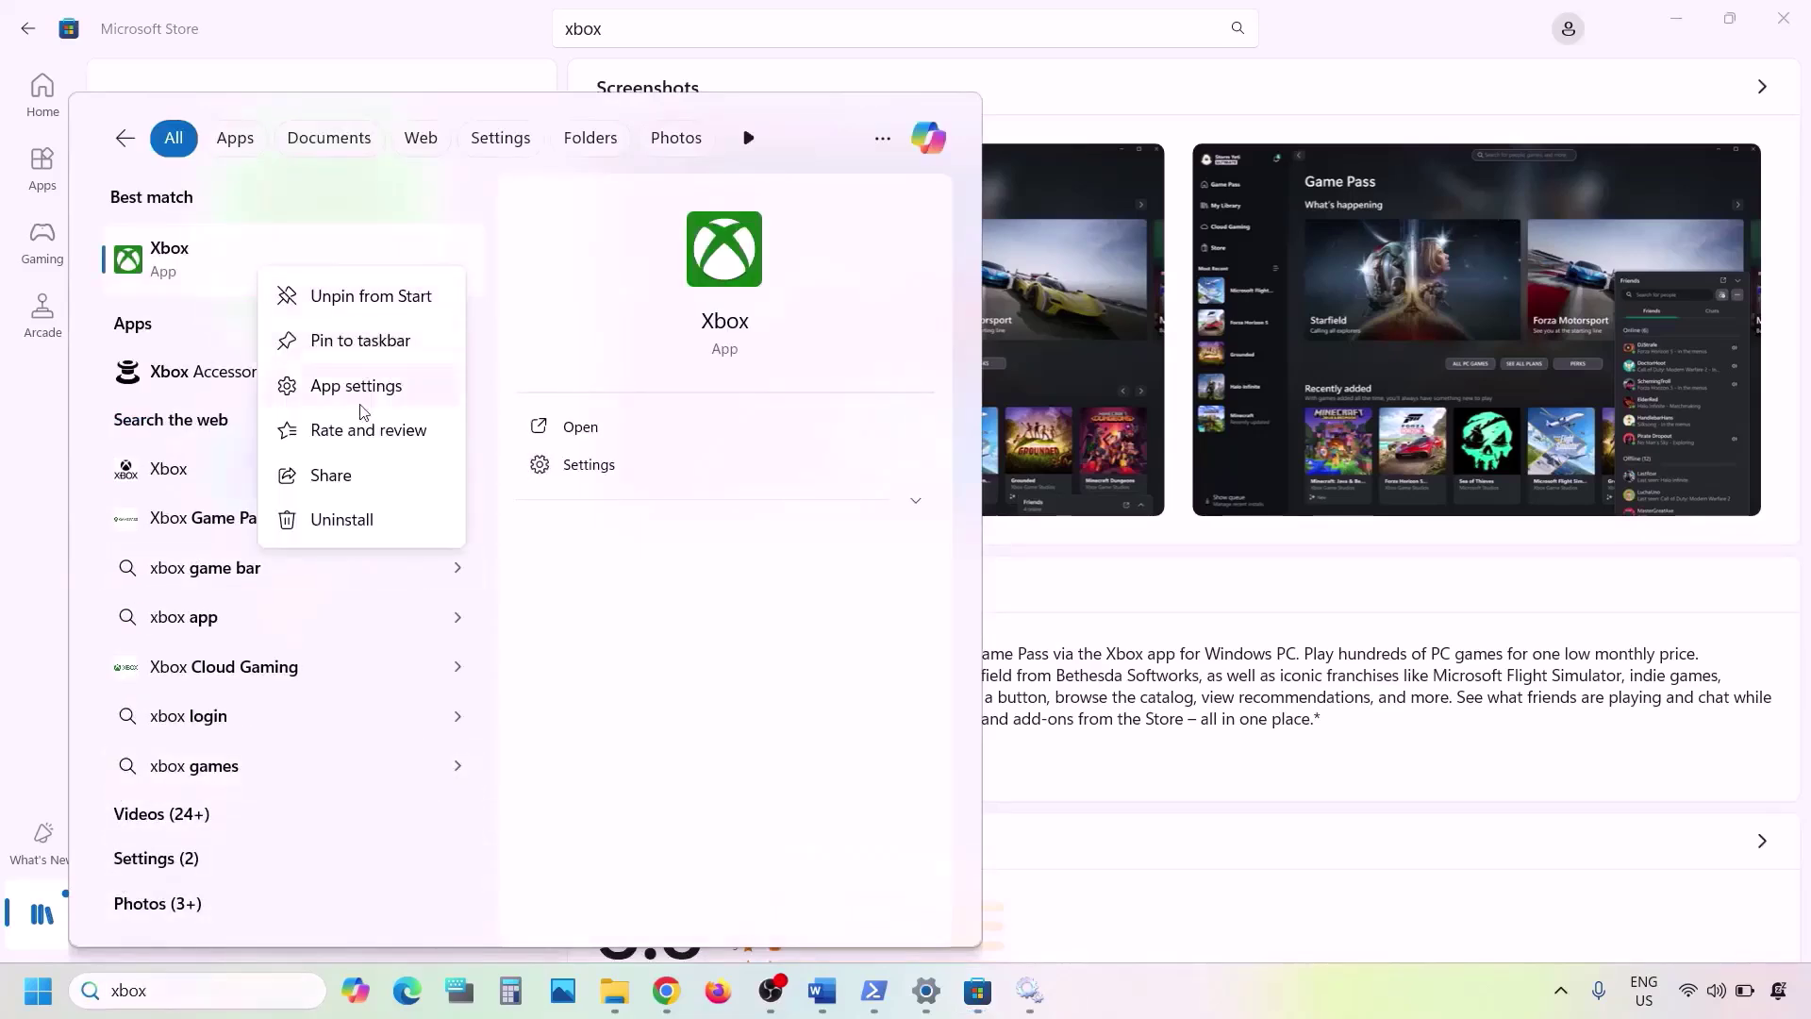
pyautogui.click(317, 523)
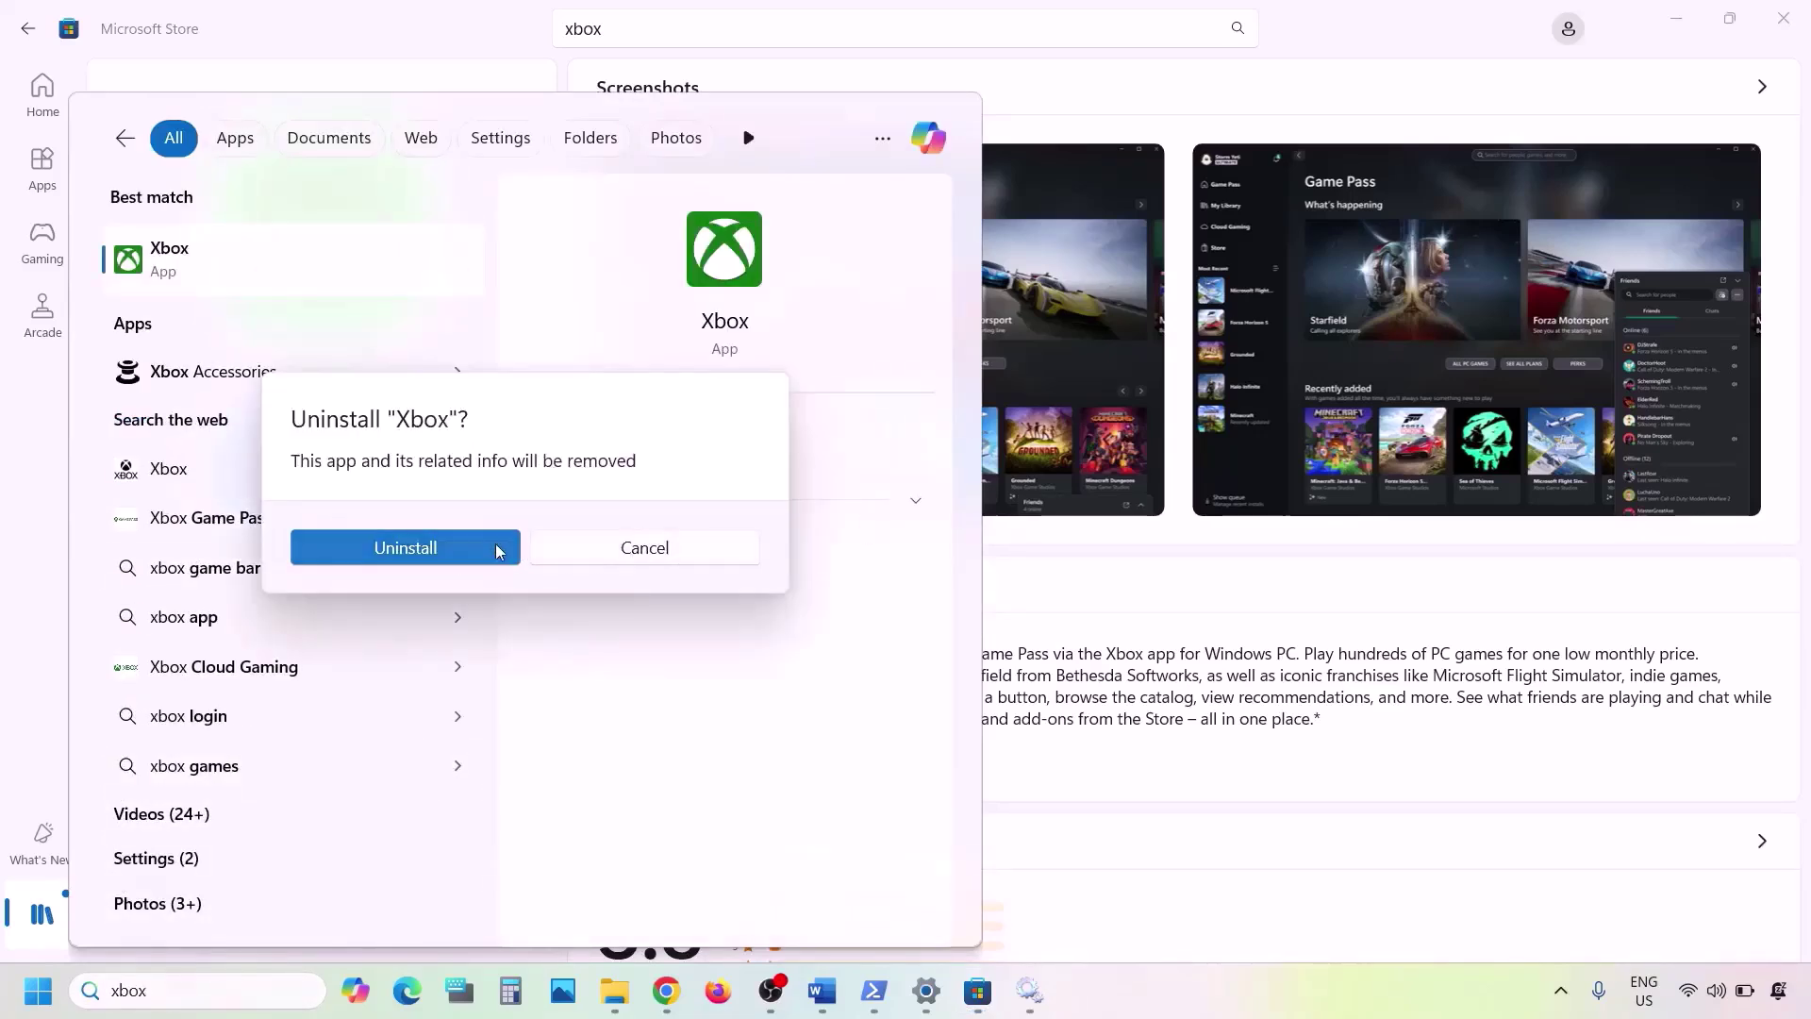
pyautogui.click(541, 550)
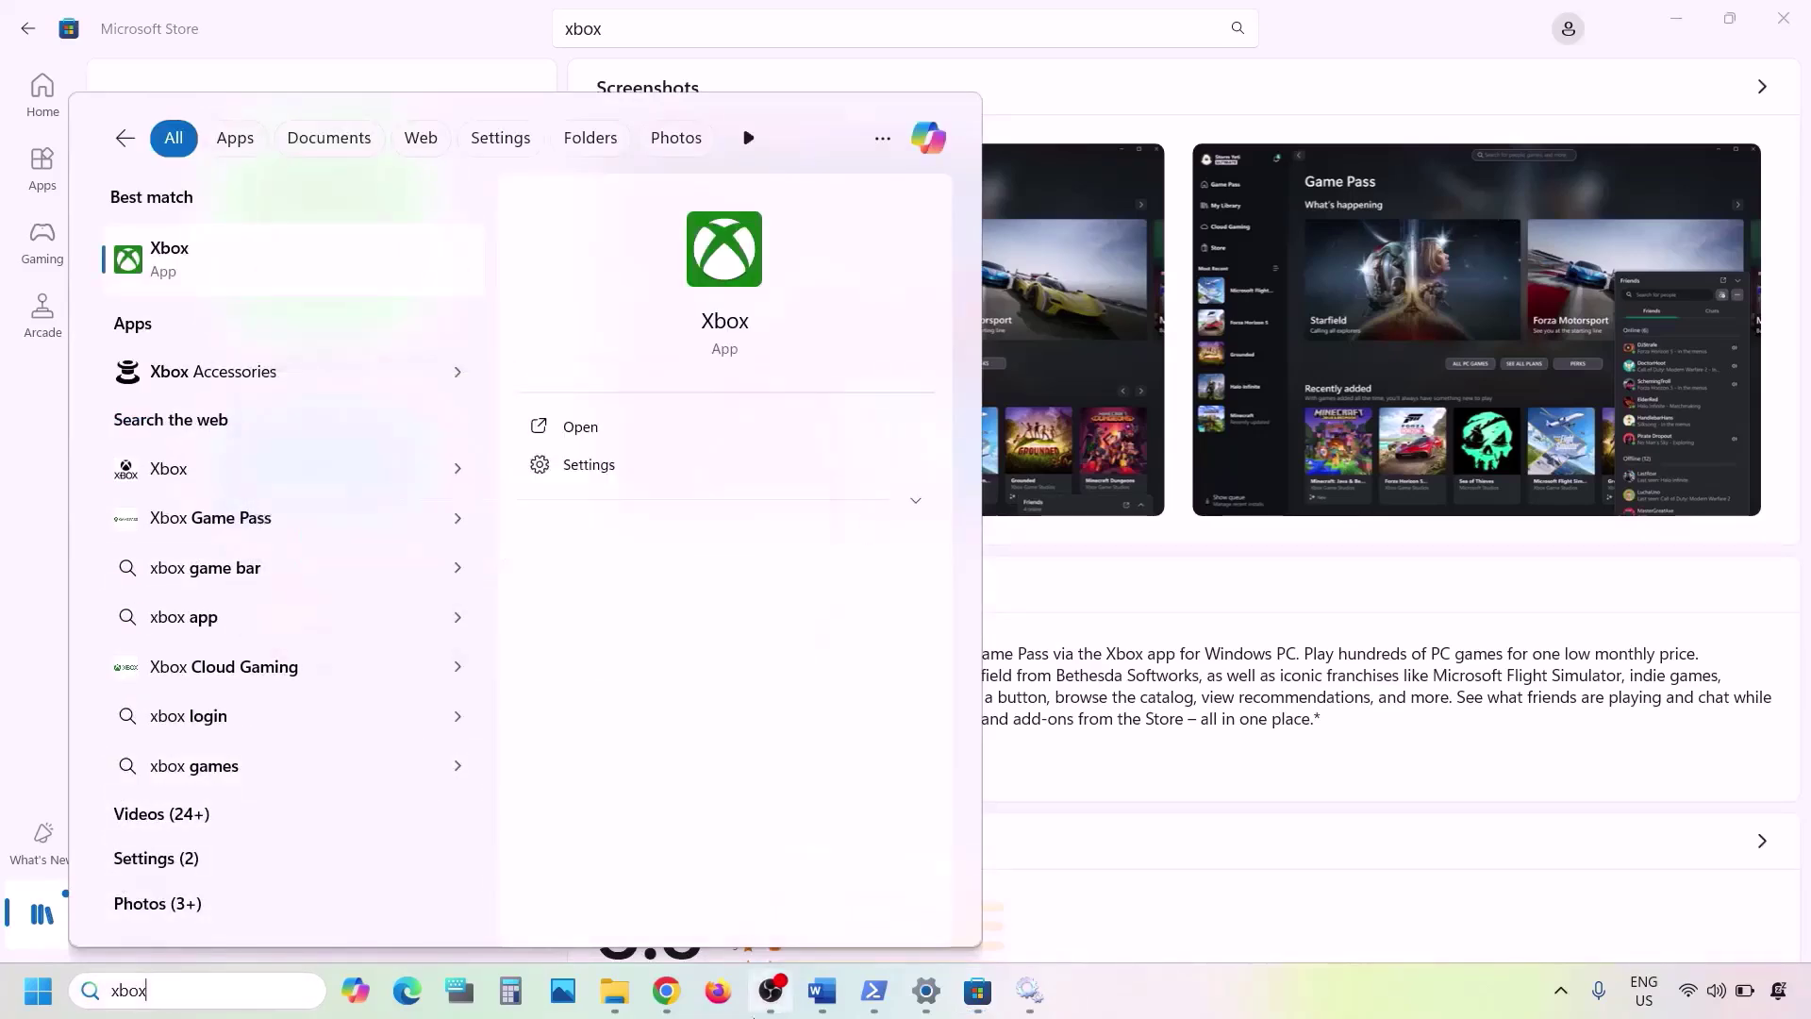
# - In a new Chrome tab, google 'xbox app' and open the 'Xbox App for Windows PC | Xbox' result
pyautogui.click(666, 988)
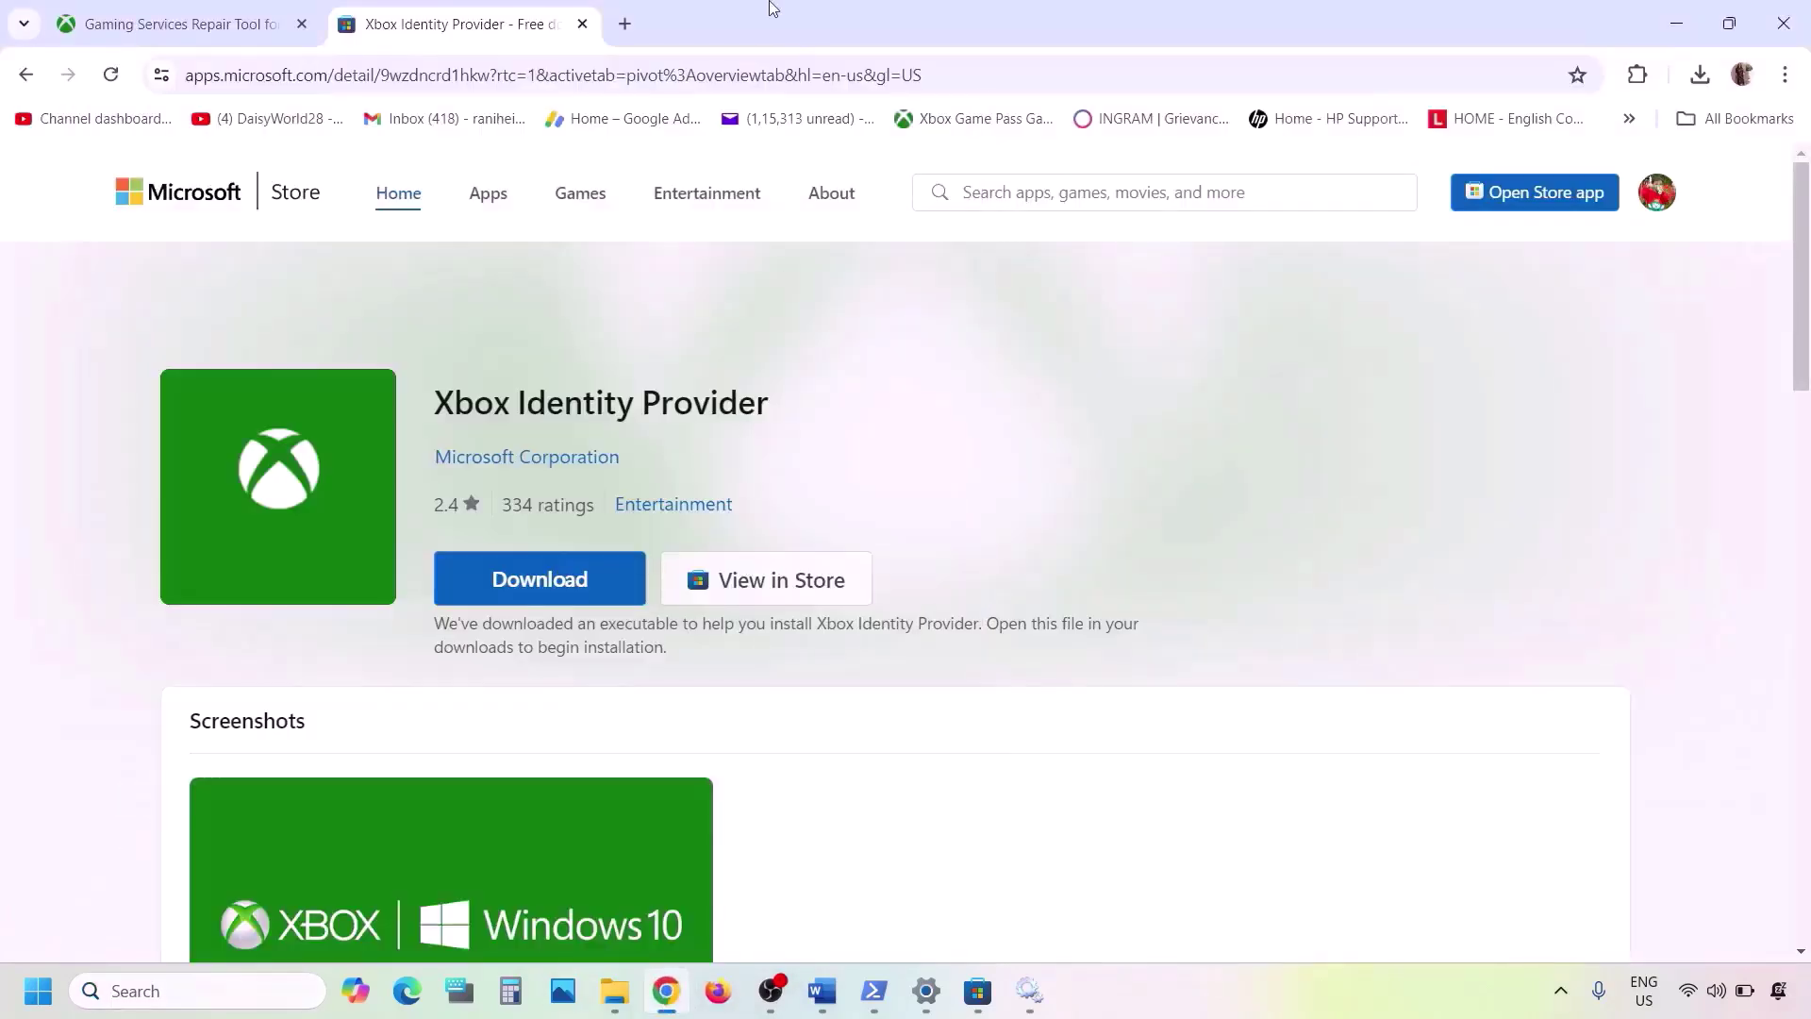
pyautogui.click(625, 23)
pyautogui.write('xbox app')
pyautogui.press('Return')
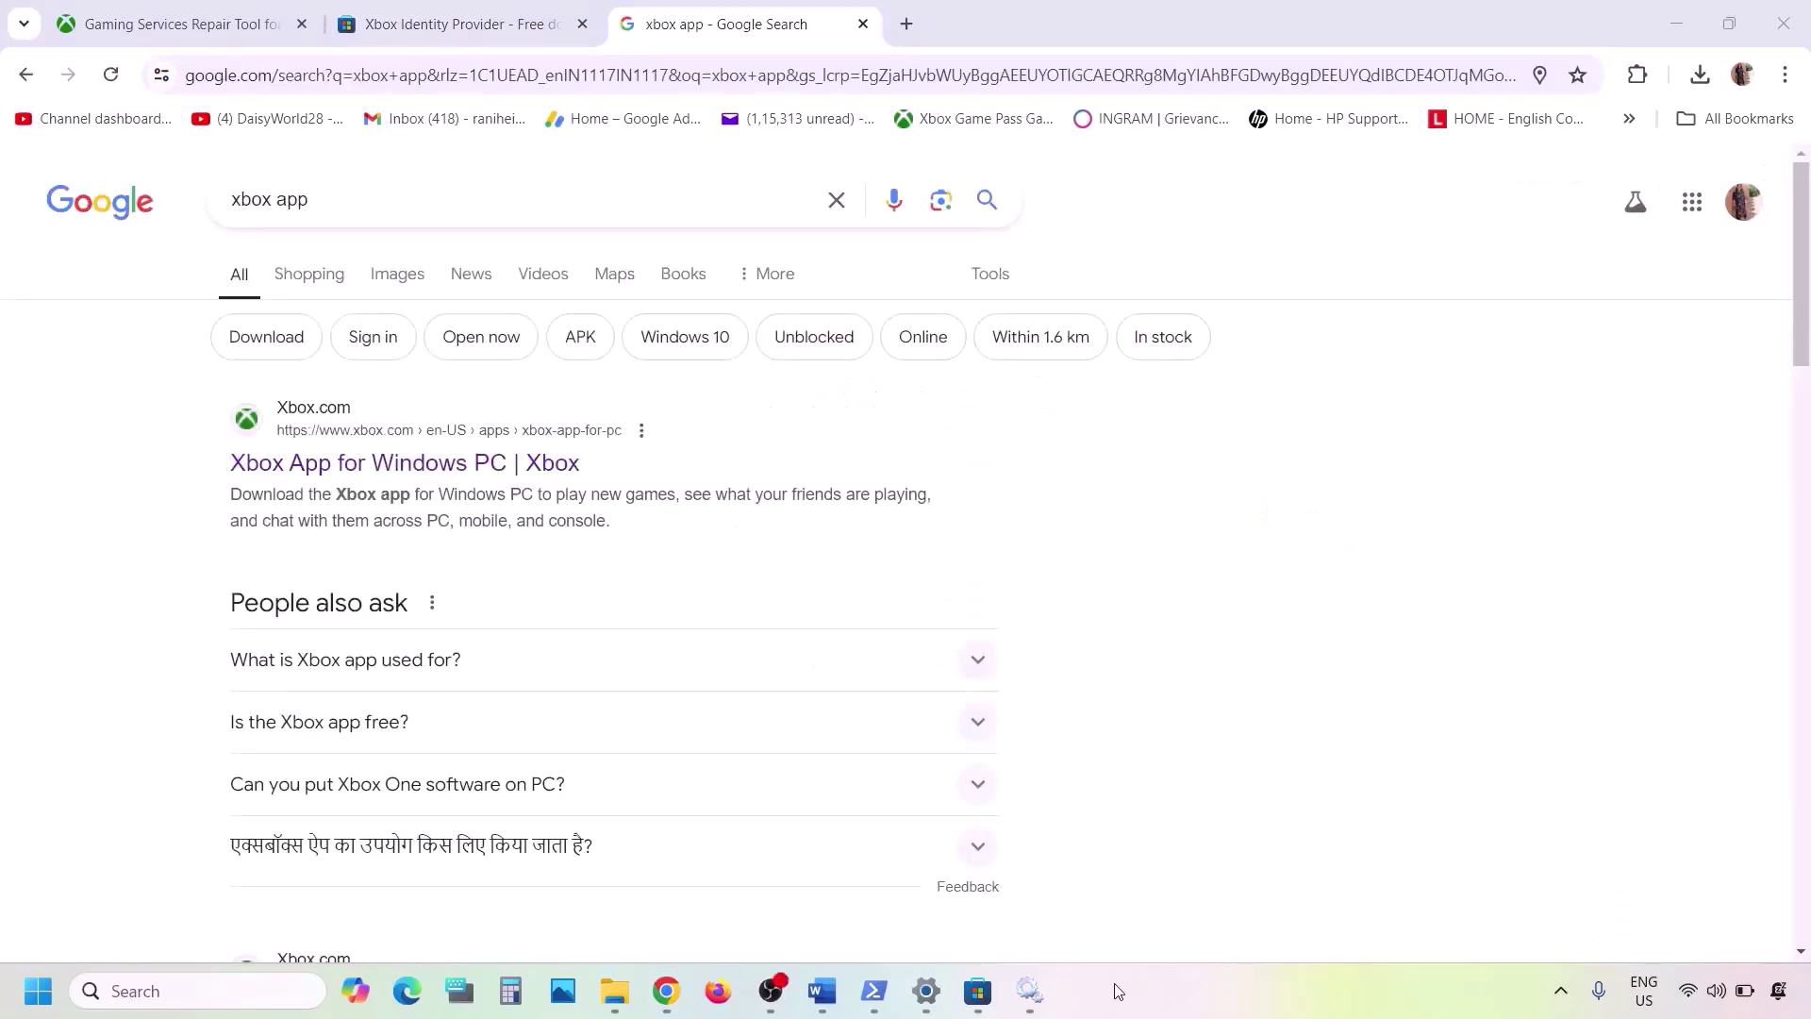
pyautogui.click(351, 472)
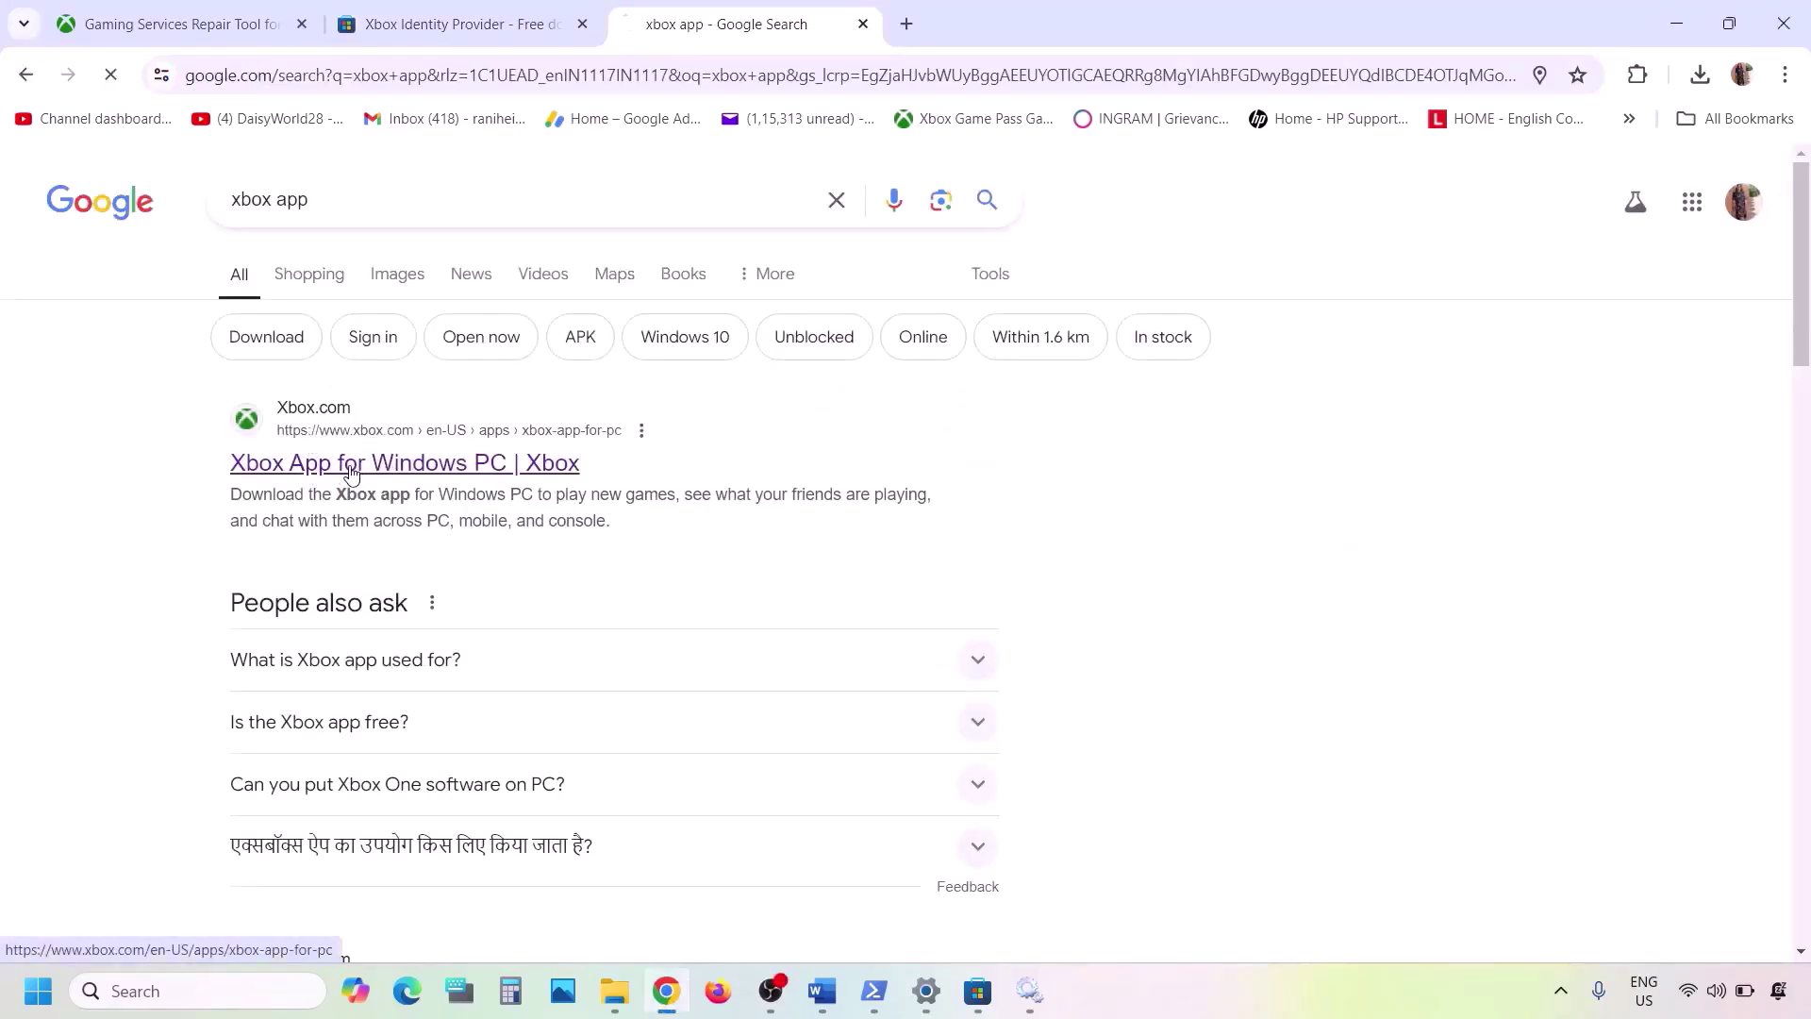
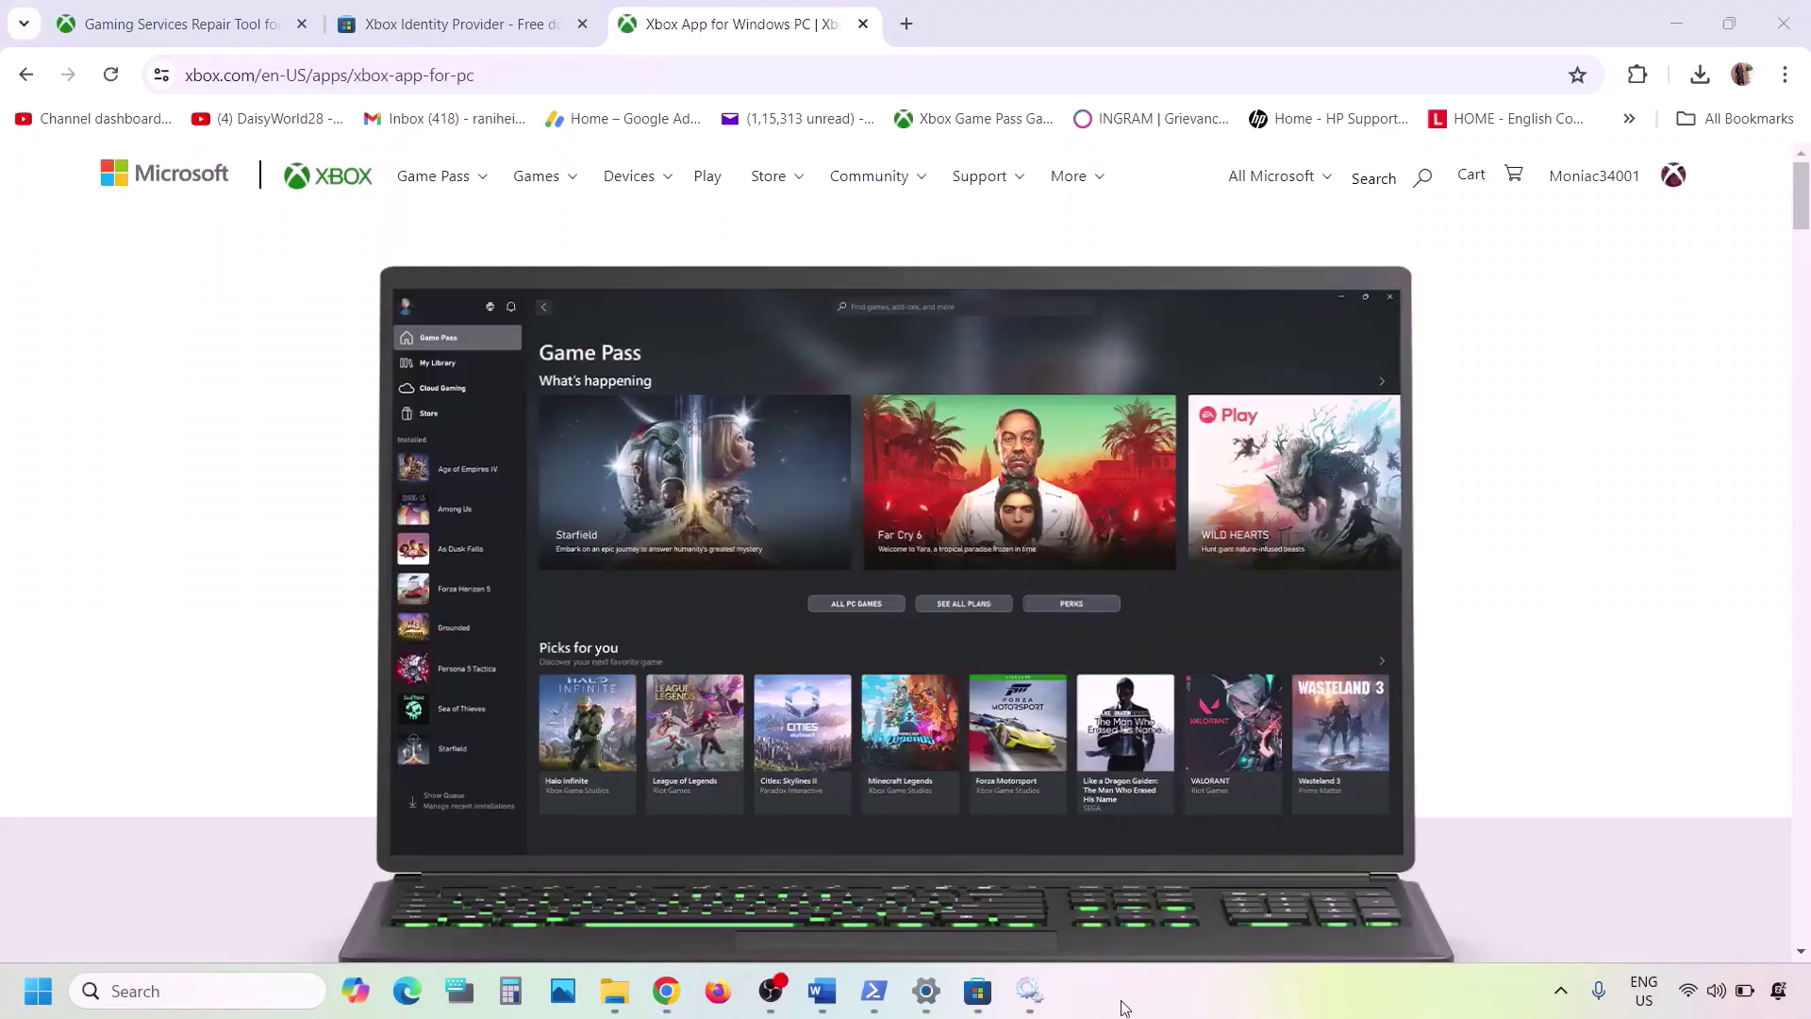
# - Download the Xbox app installer and launch XboxInstaller.exe
pyautogui.scroll(-10, 967, 744)
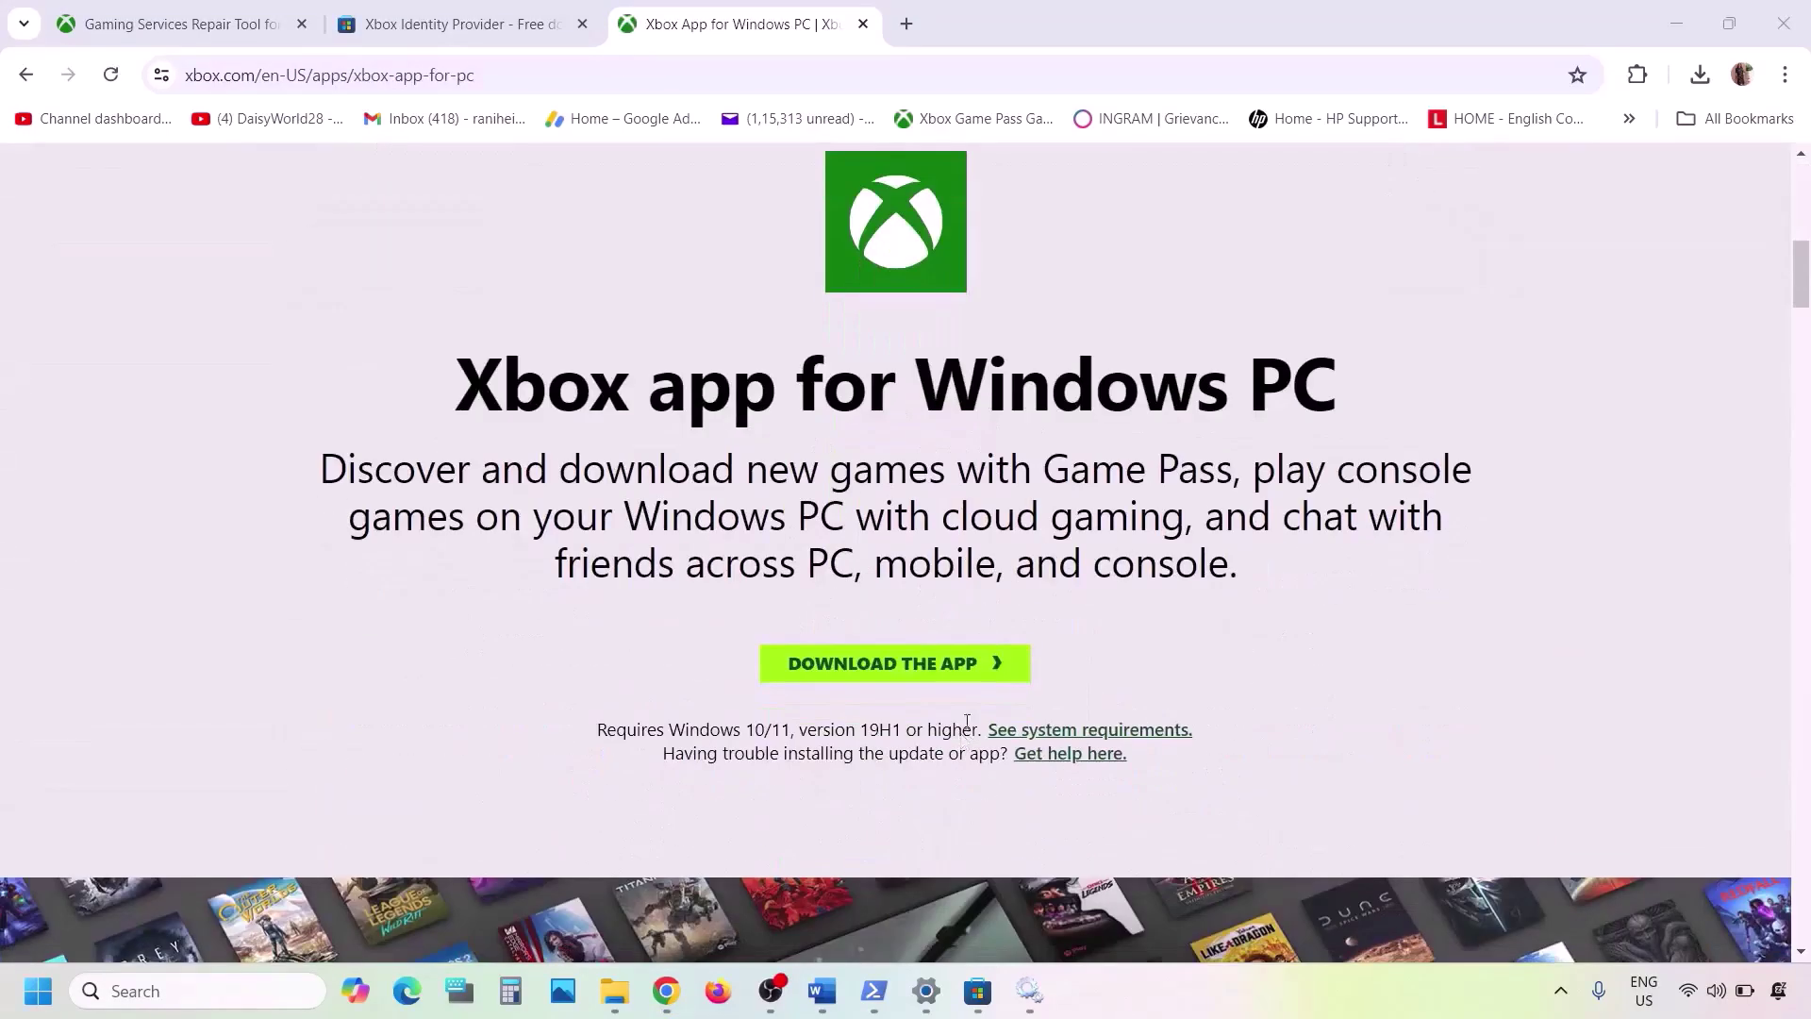
pyautogui.click(929, 665)
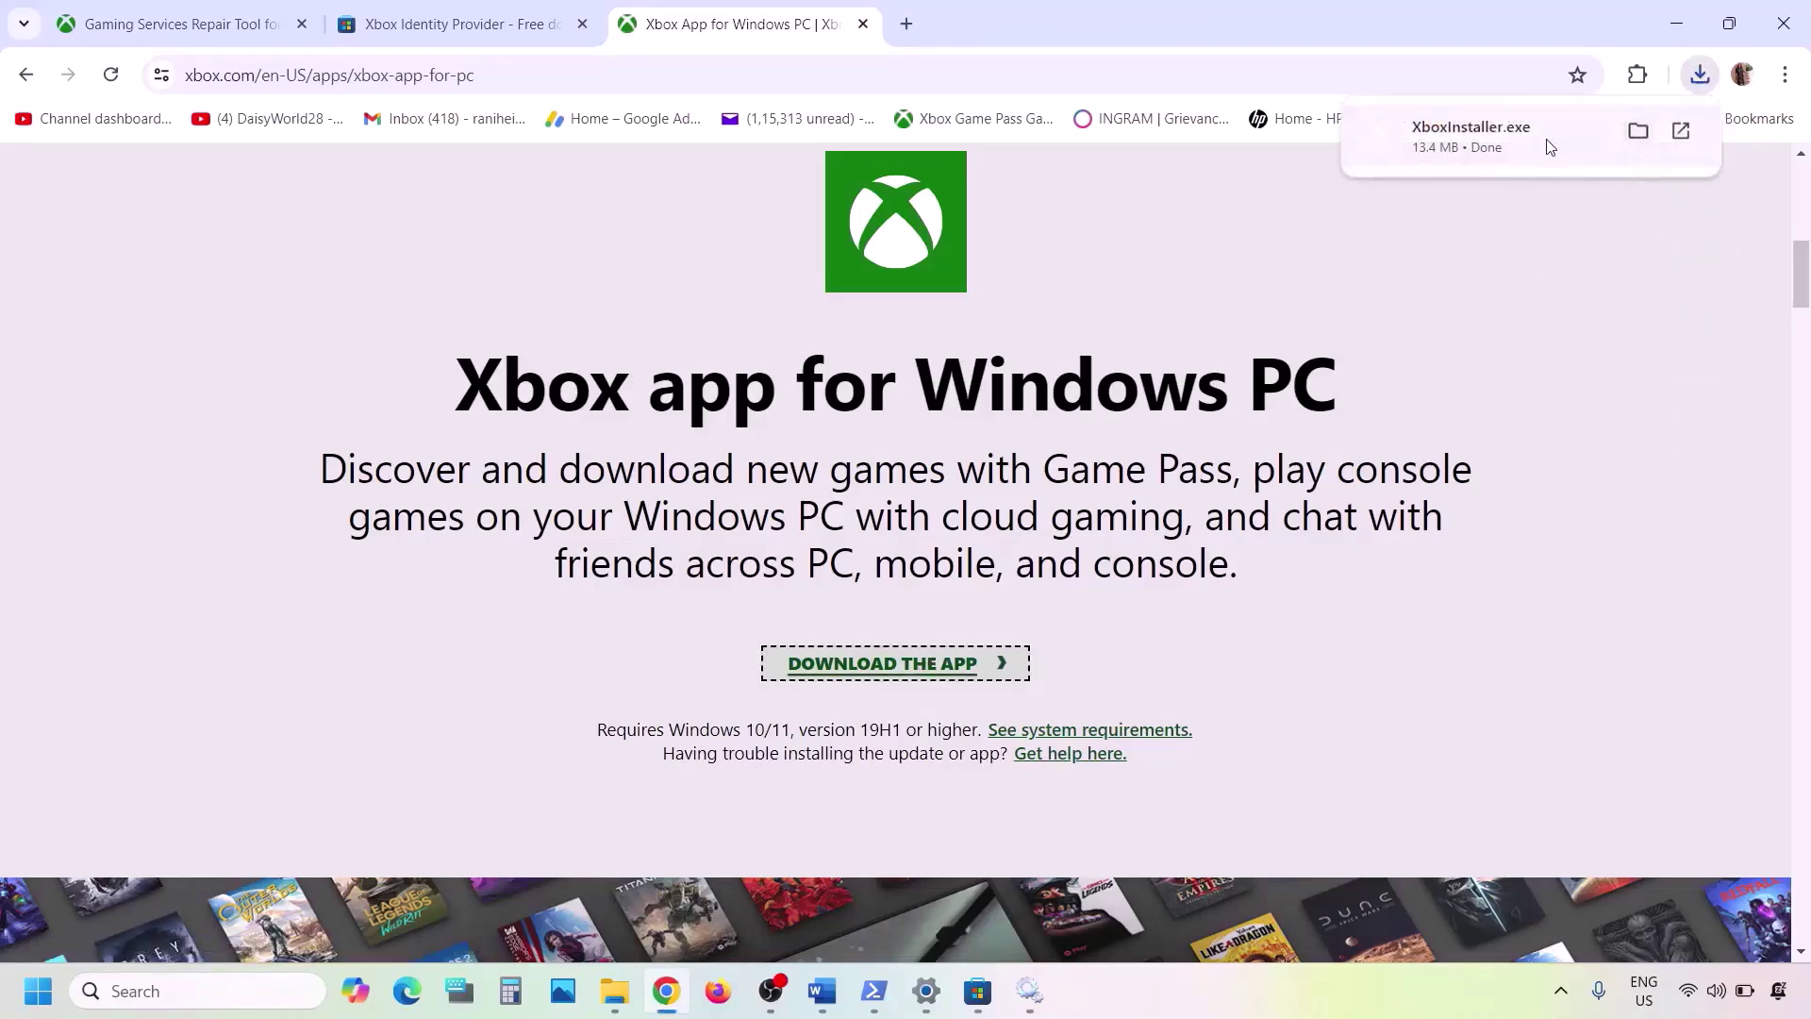
pyautogui.click(1549, 146)
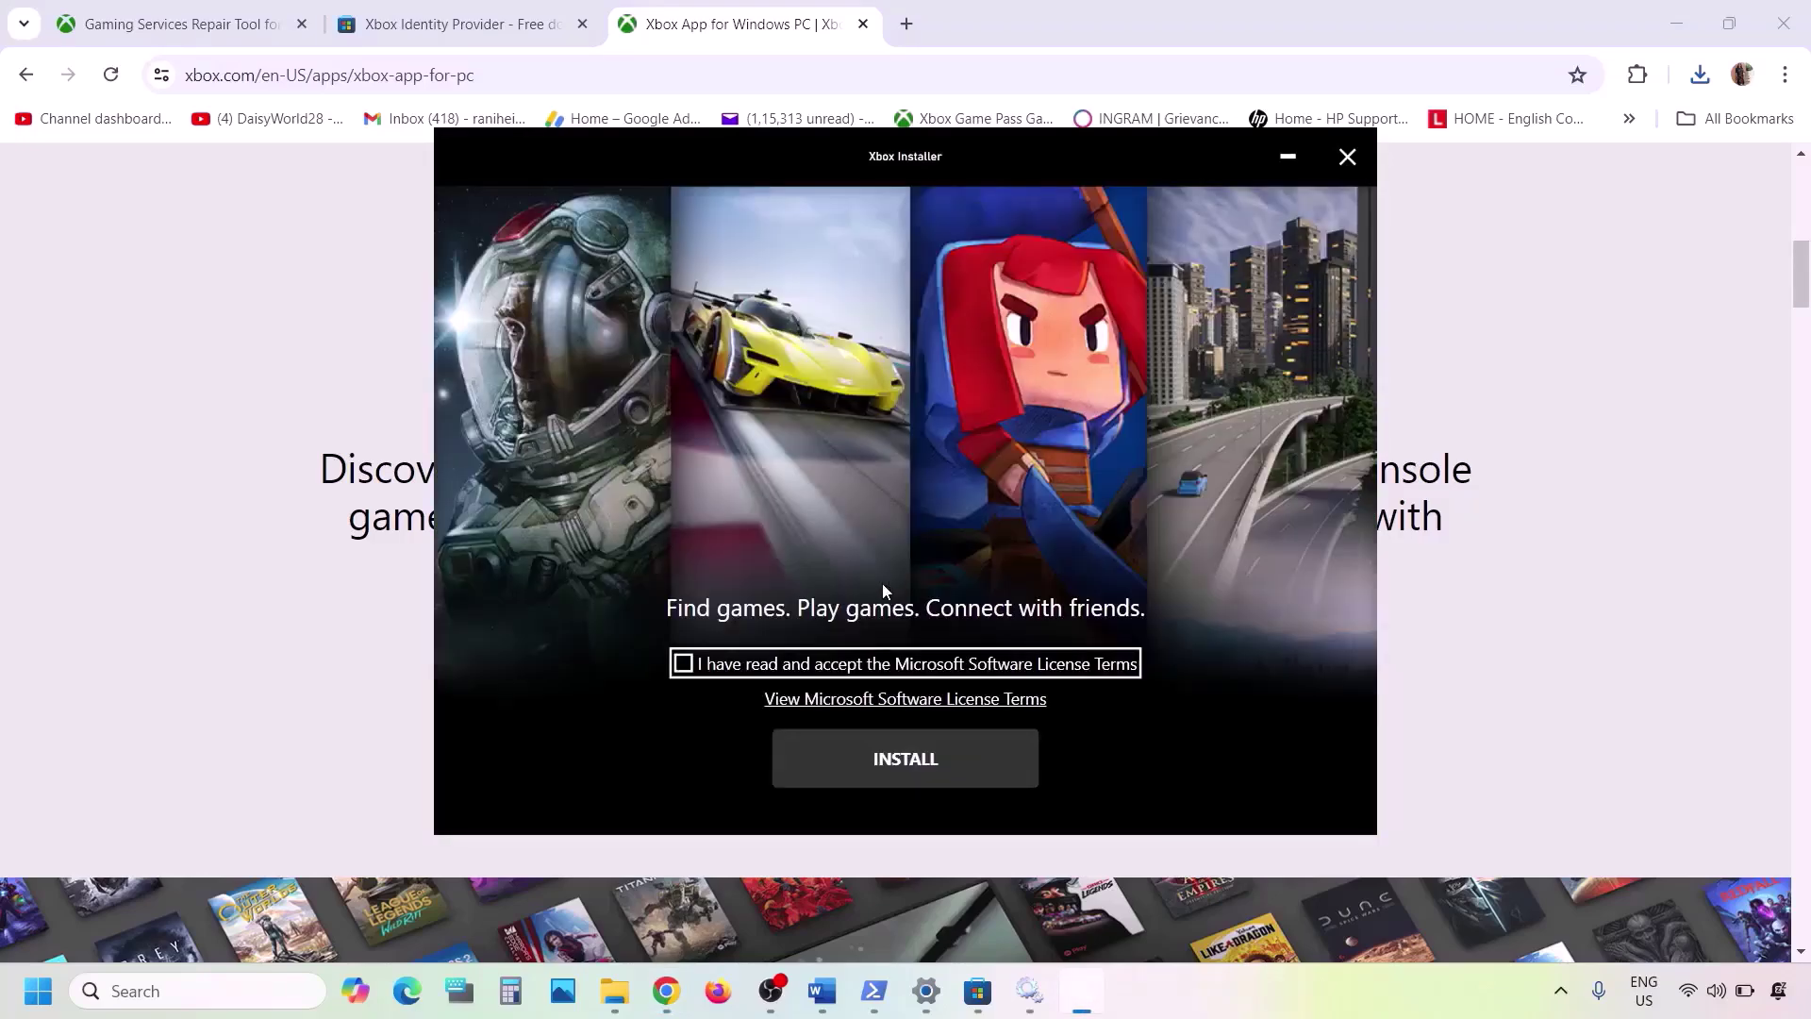
# - Accept the licence terms, start the Xbox app install, and return to the Word guide
pyautogui.click(759, 670)
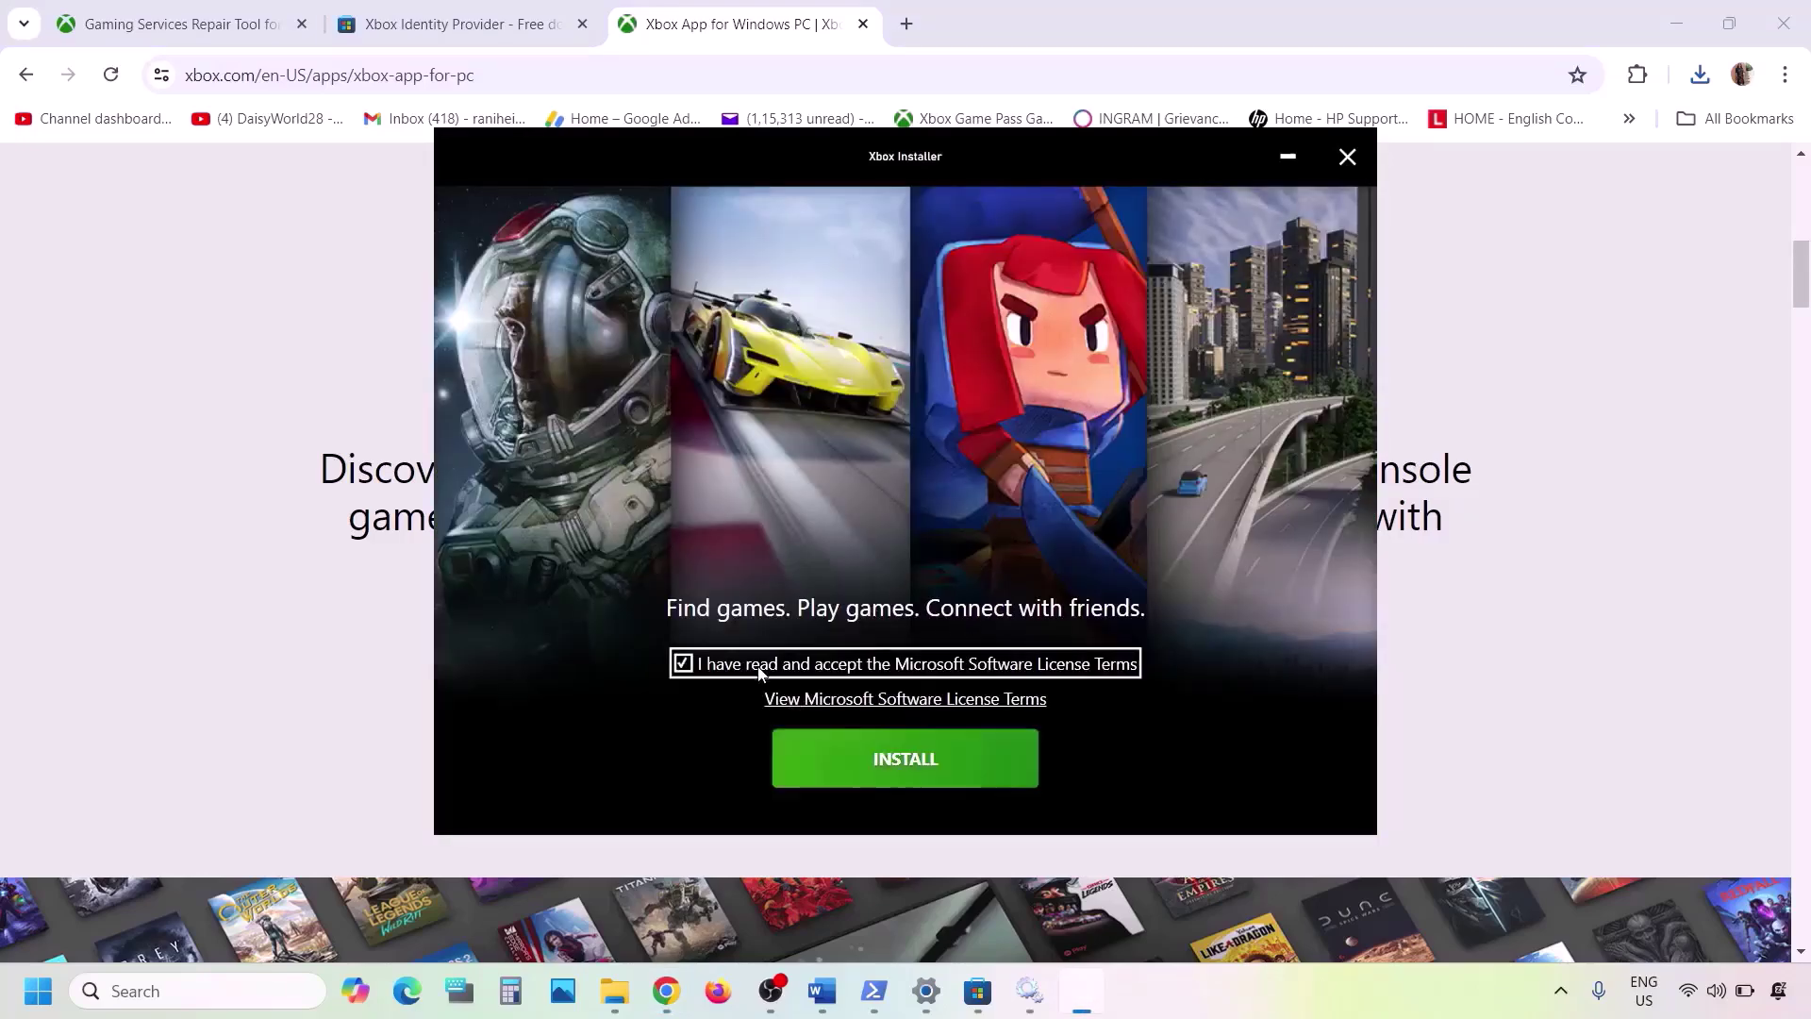
pyautogui.click(941, 754)
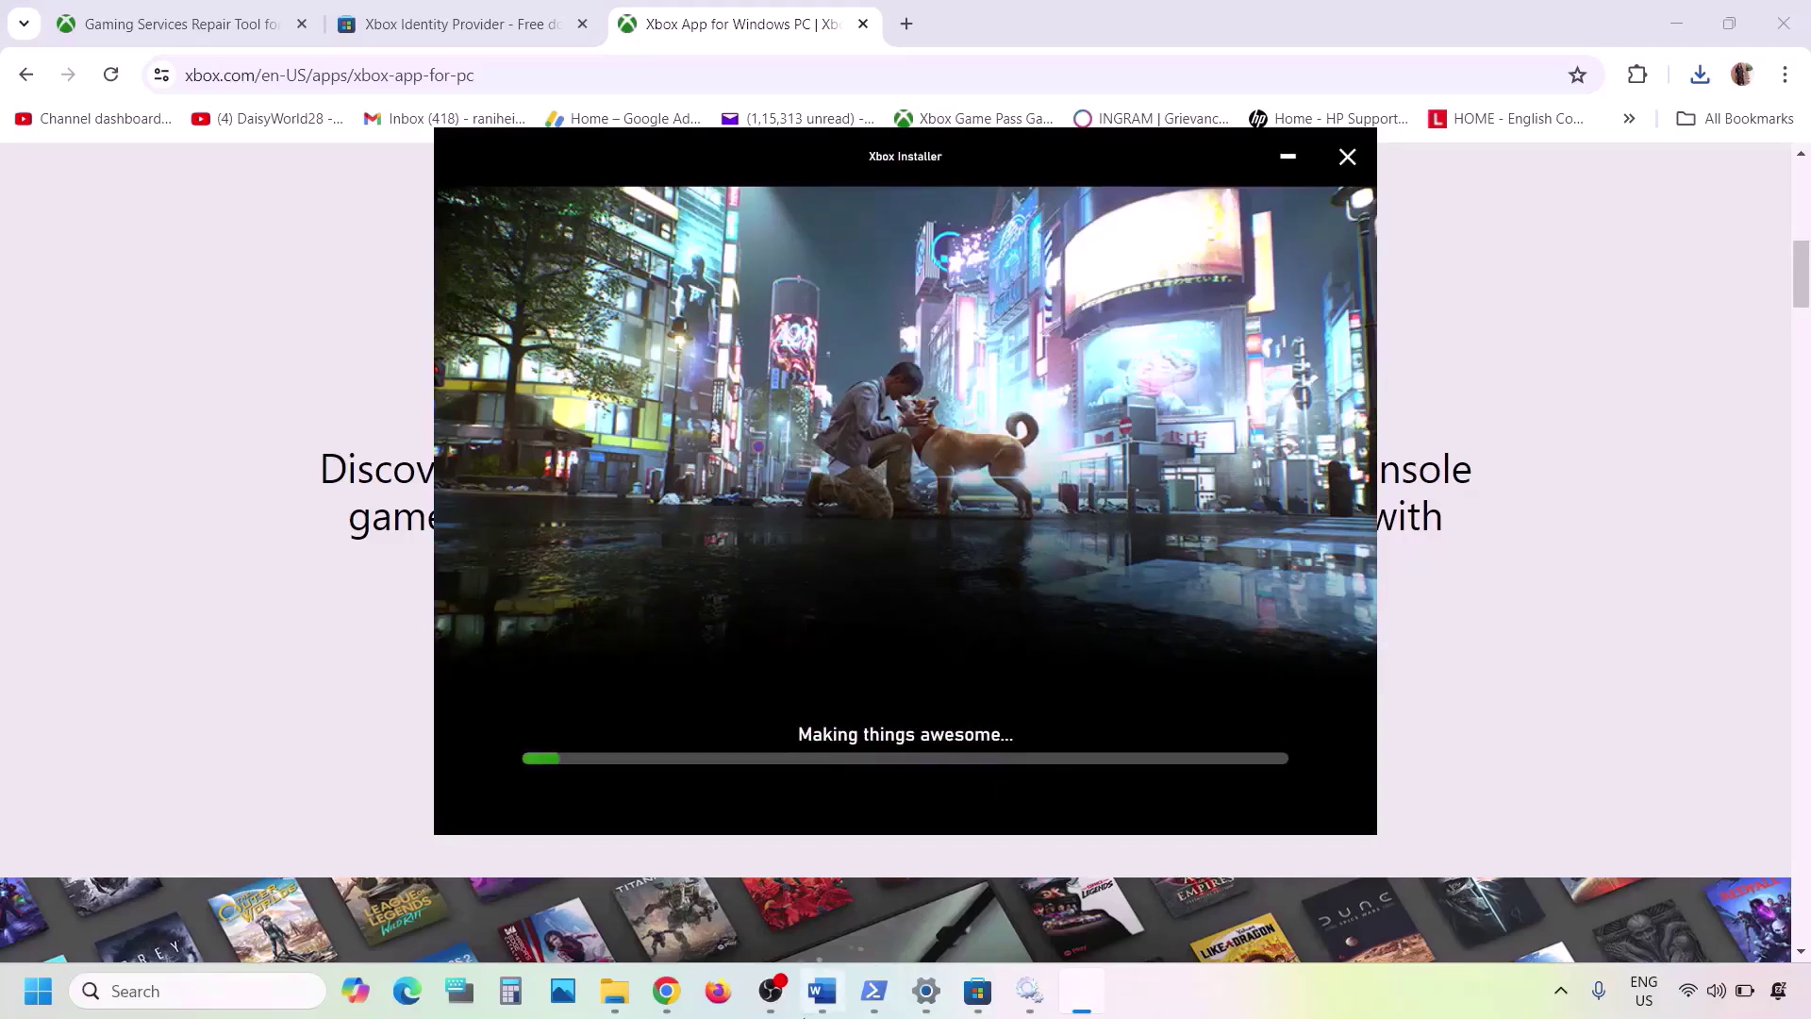
pyautogui.click(816, 1006)
# - Copy the WindowsStore Remove-AppxPackage command from the Word guide
pyautogui.scroll(-1, 629, 710)
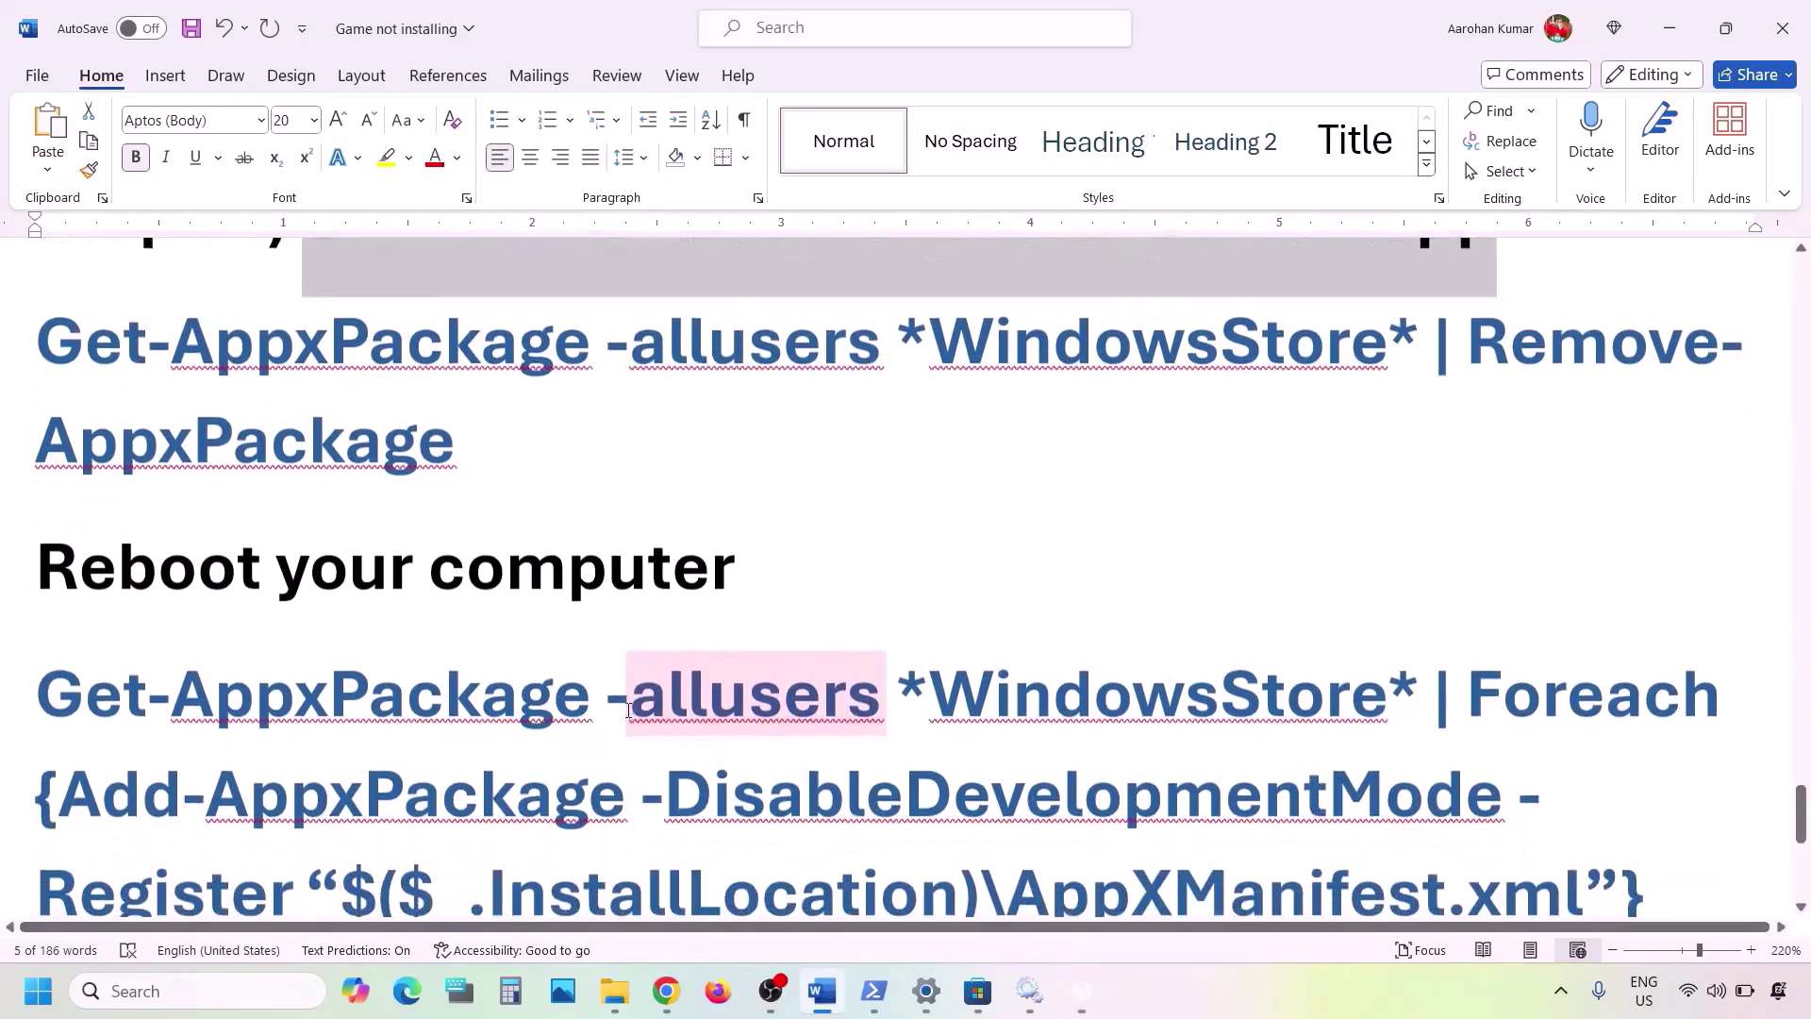
pyautogui.scroll(1, 626, 711)
pyautogui.moveTo(493, 550); pyautogui.dragTo(37, 476)
pyautogui.hotkey('ctrl', 'c')
pyautogui.rightClick(83, 485)
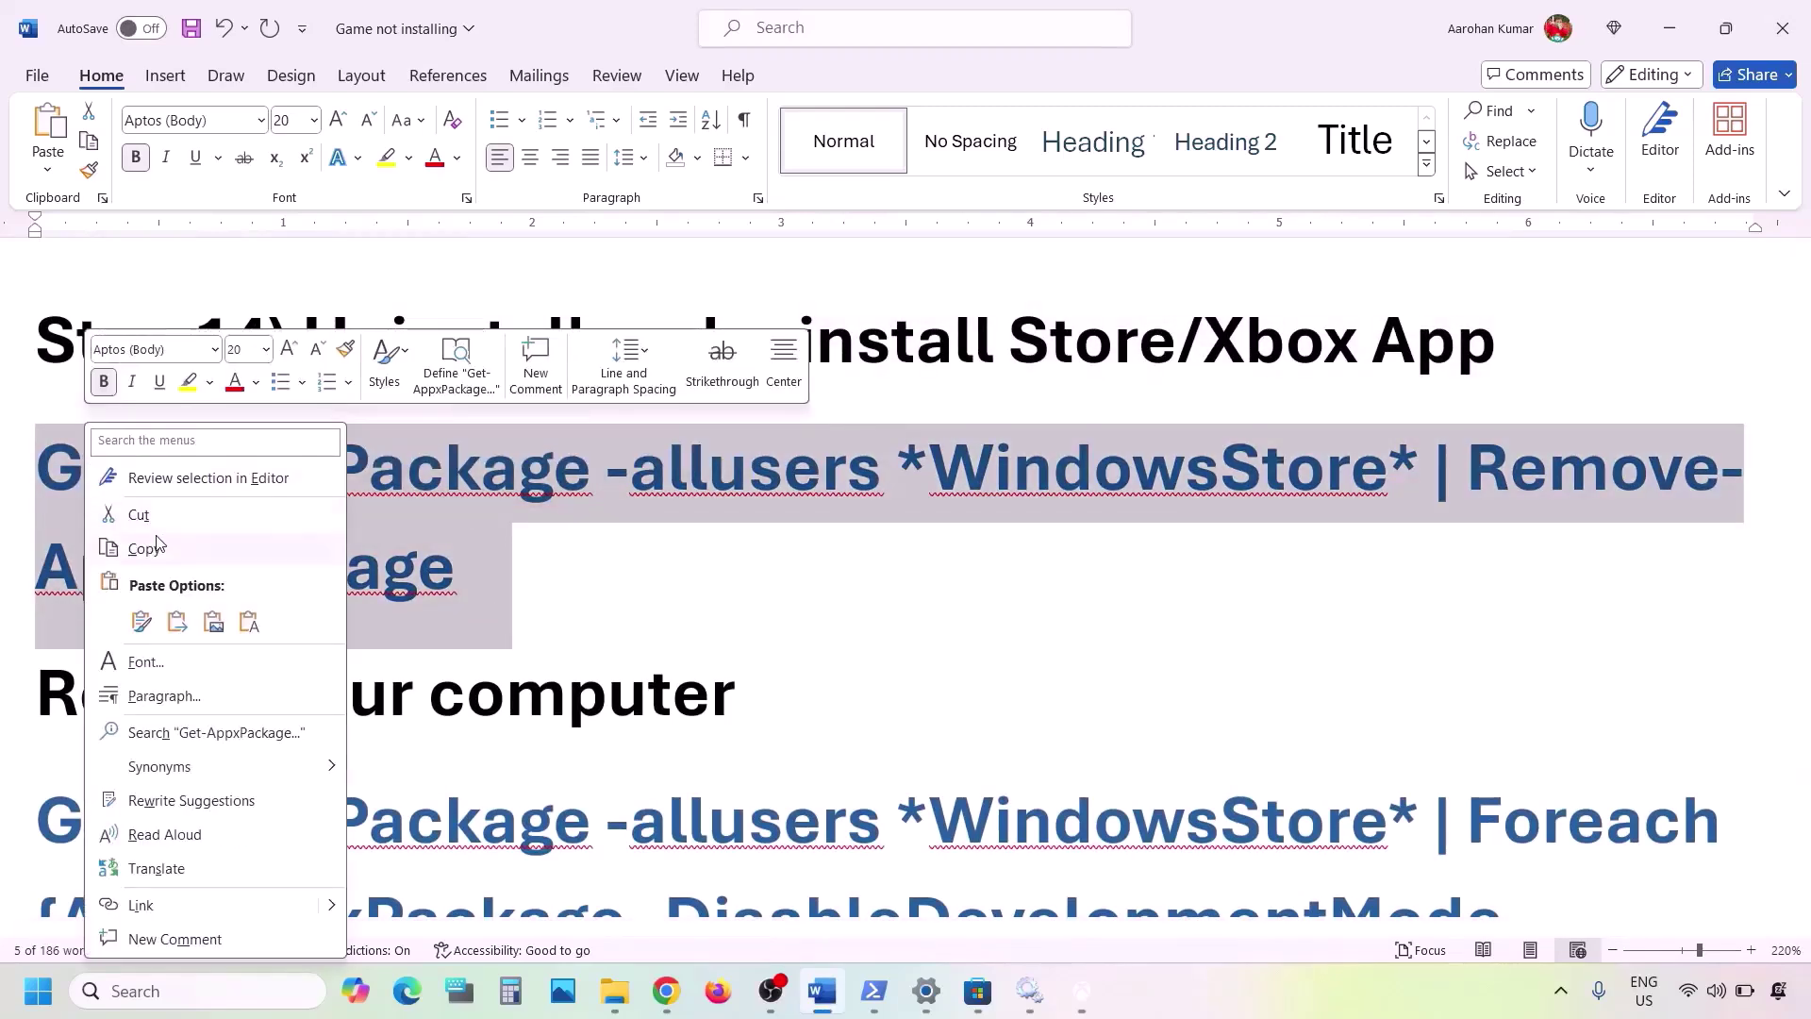
pyautogui.click(158, 548)
# - Paste the removal command into Windows PowerShell running as administrator
pyautogui.click(160, 990)
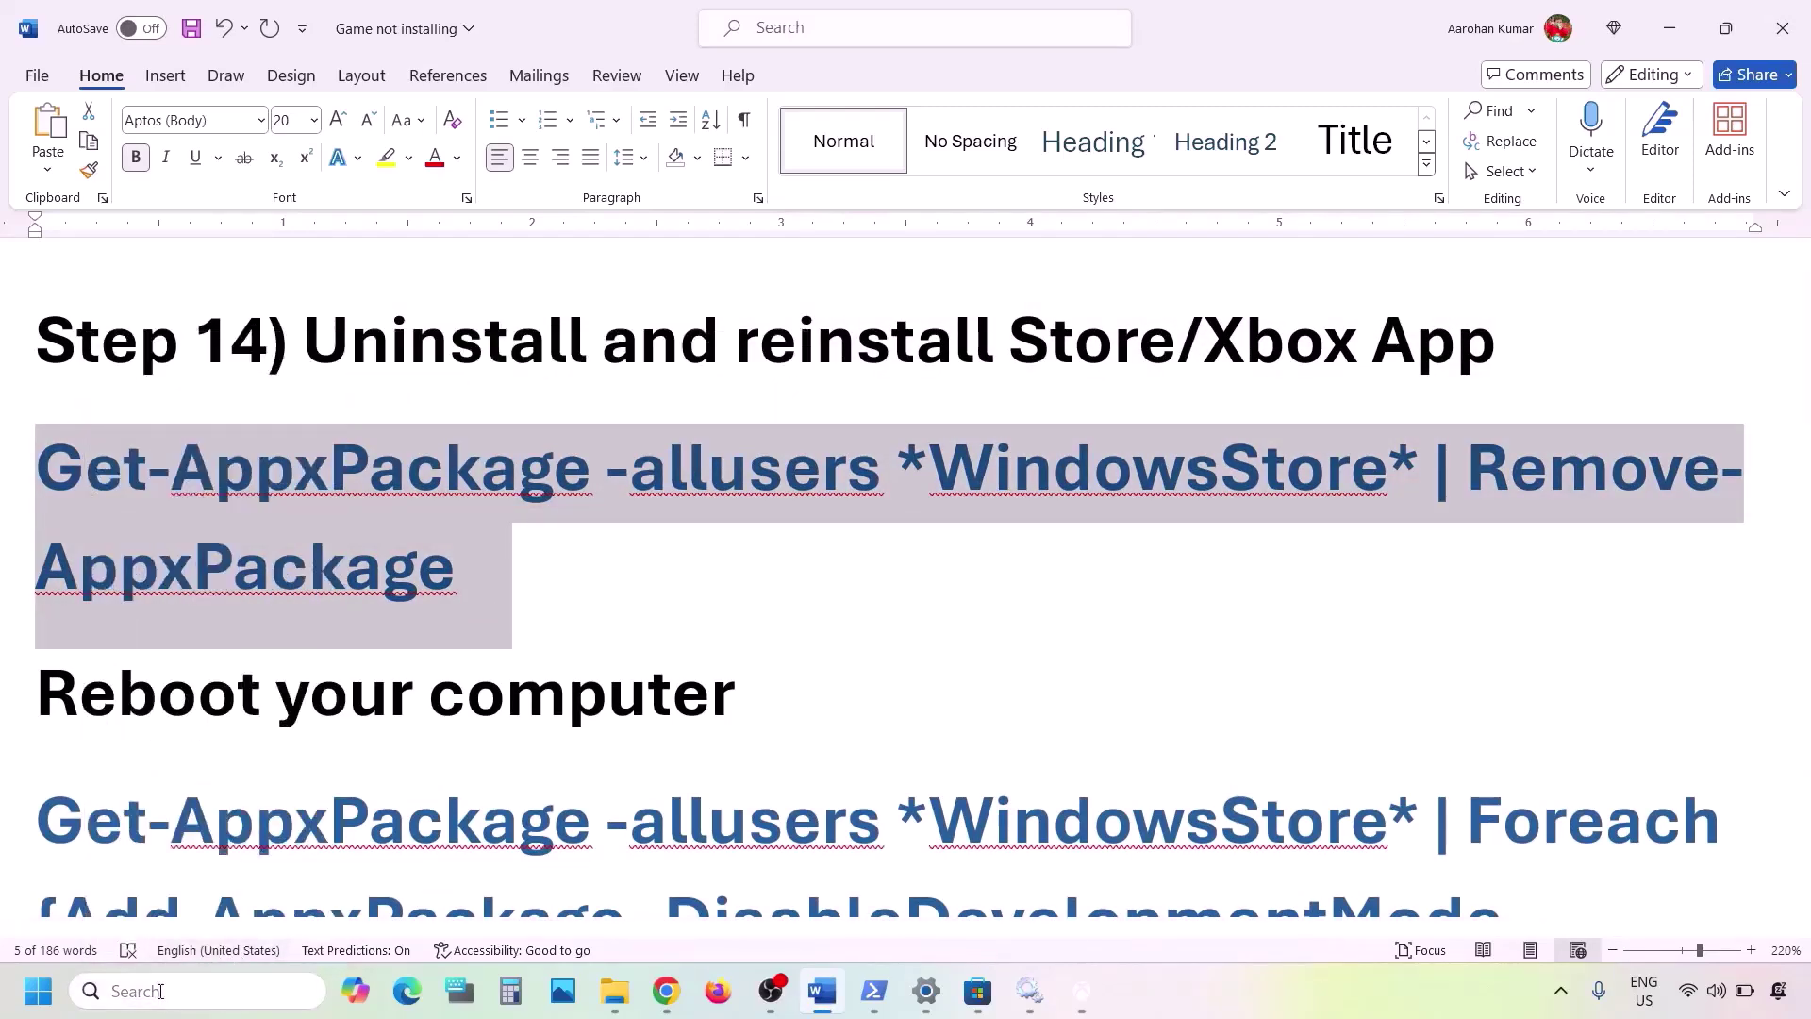
pyautogui.write('powershell')
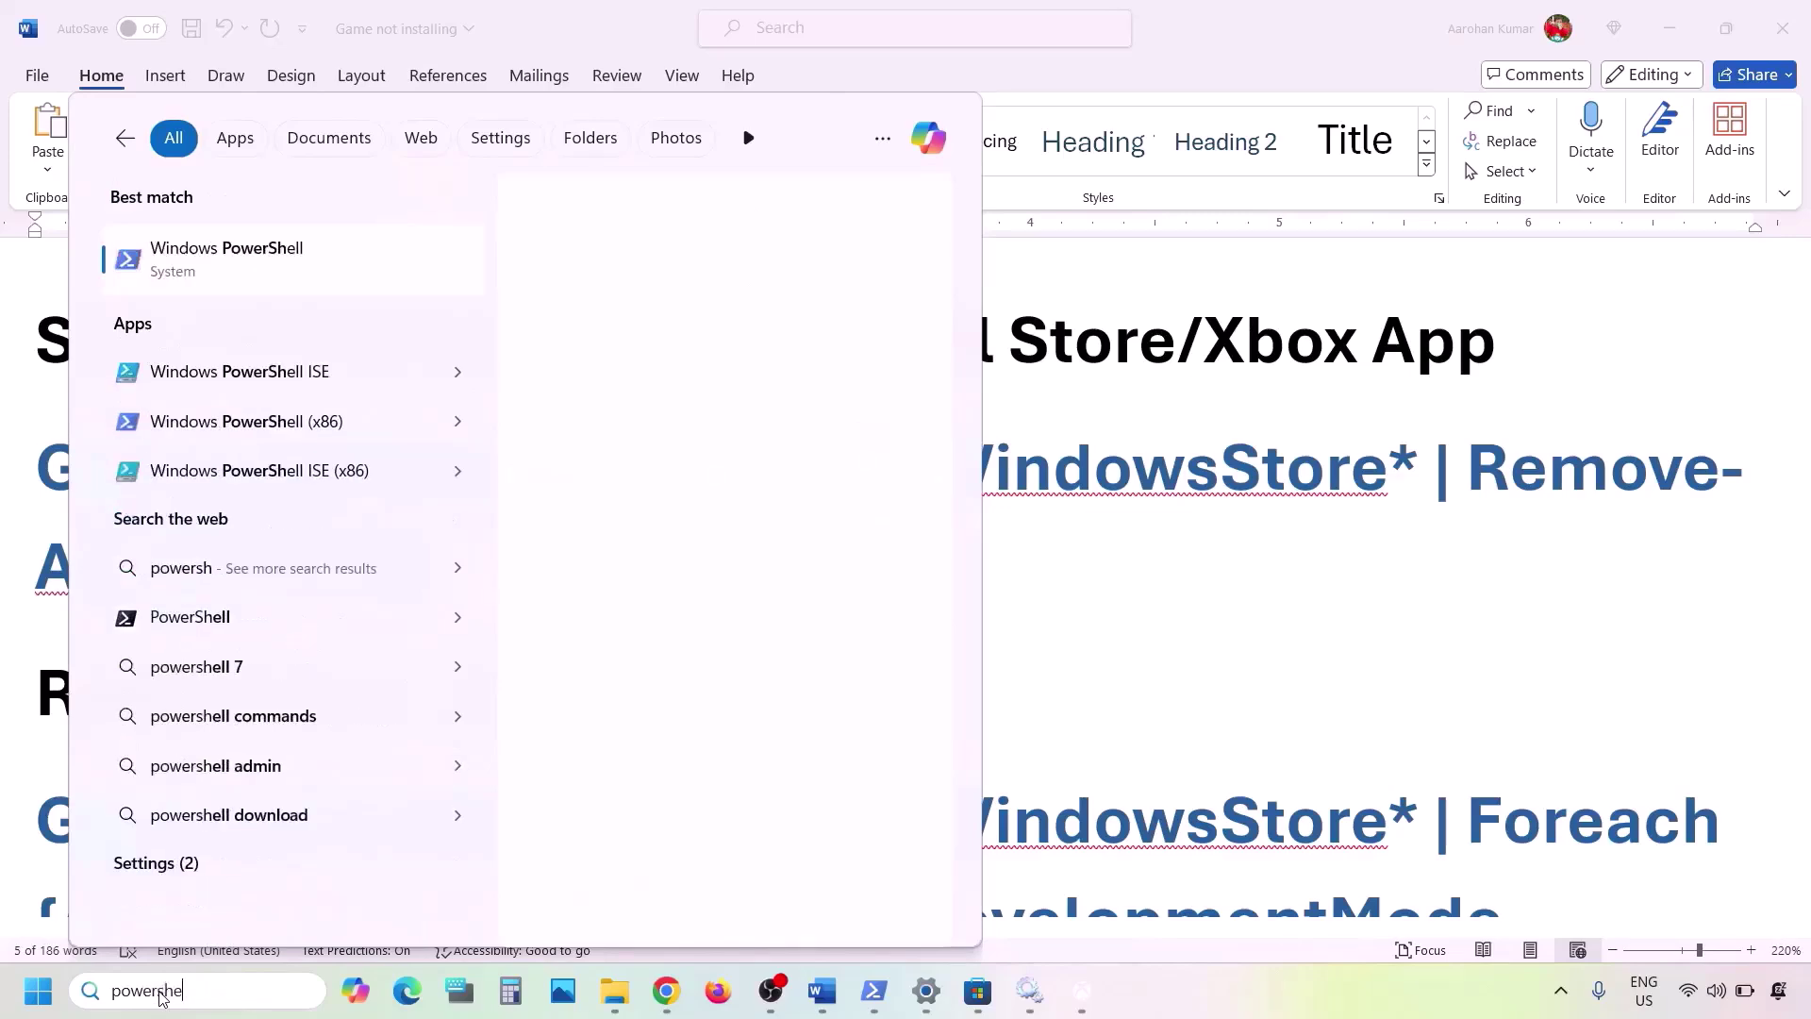
pyautogui.rightClick(257, 278)
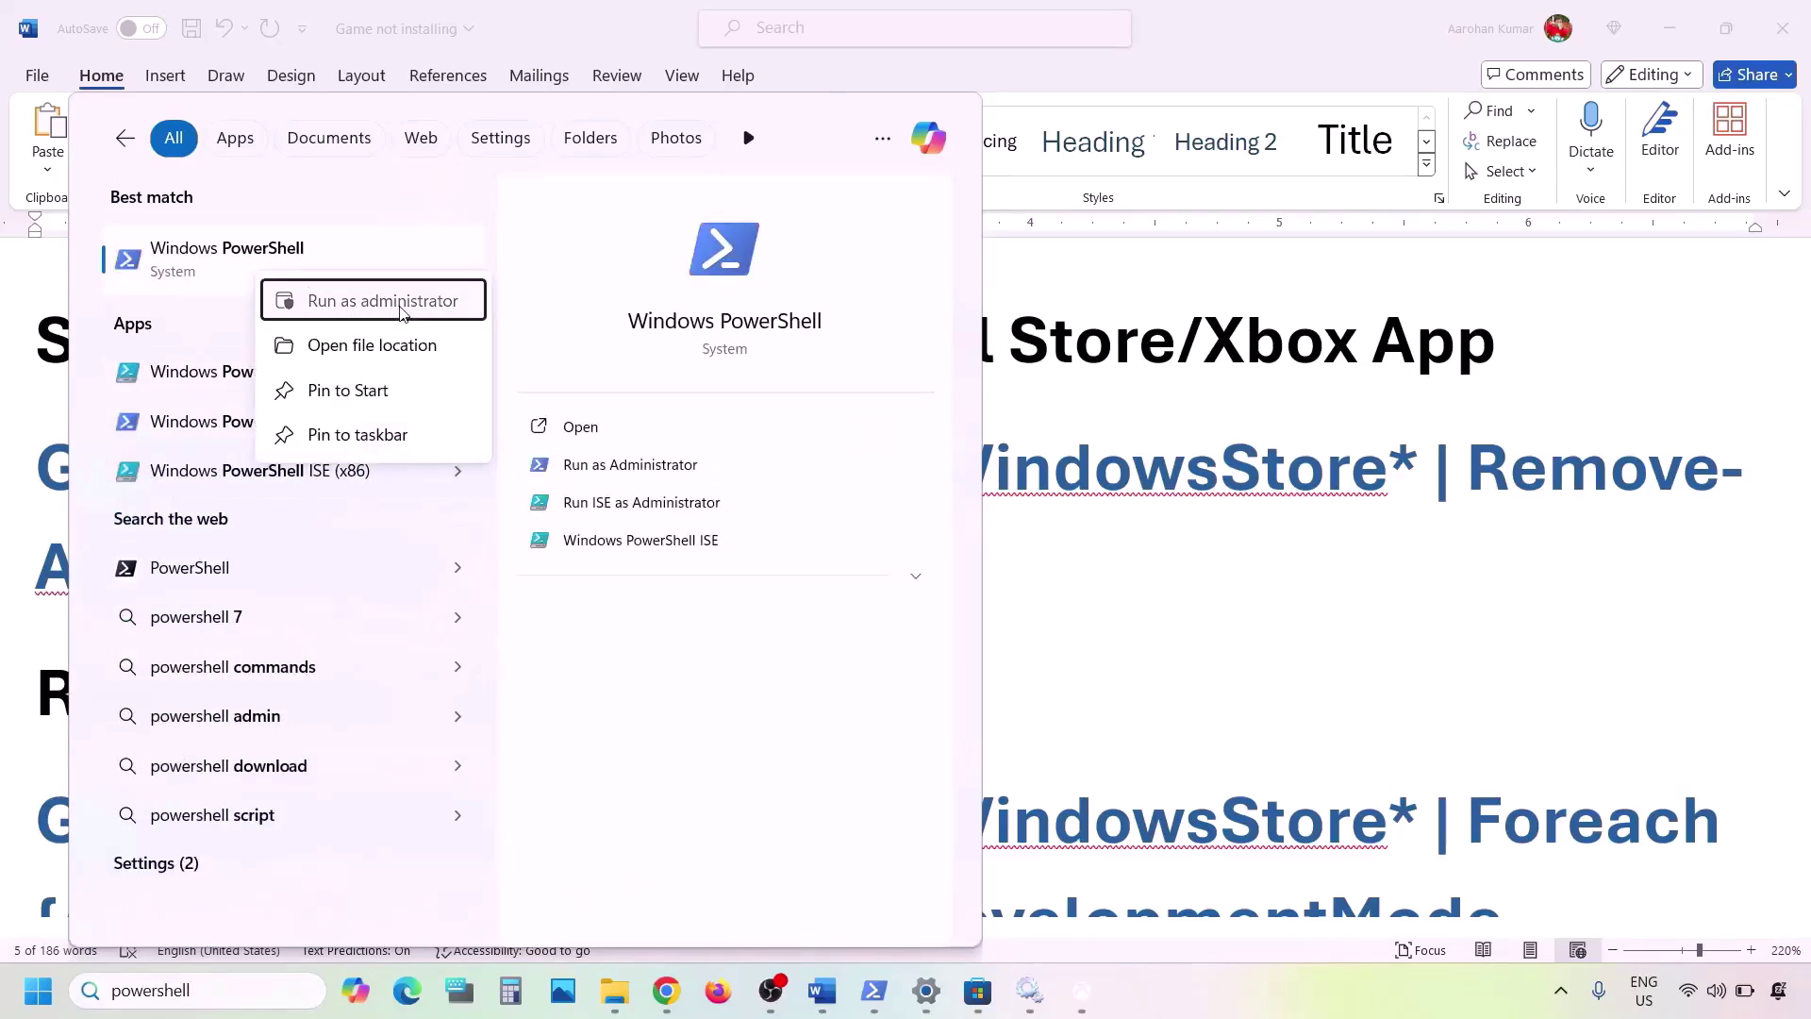
pyautogui.click(388, 300)
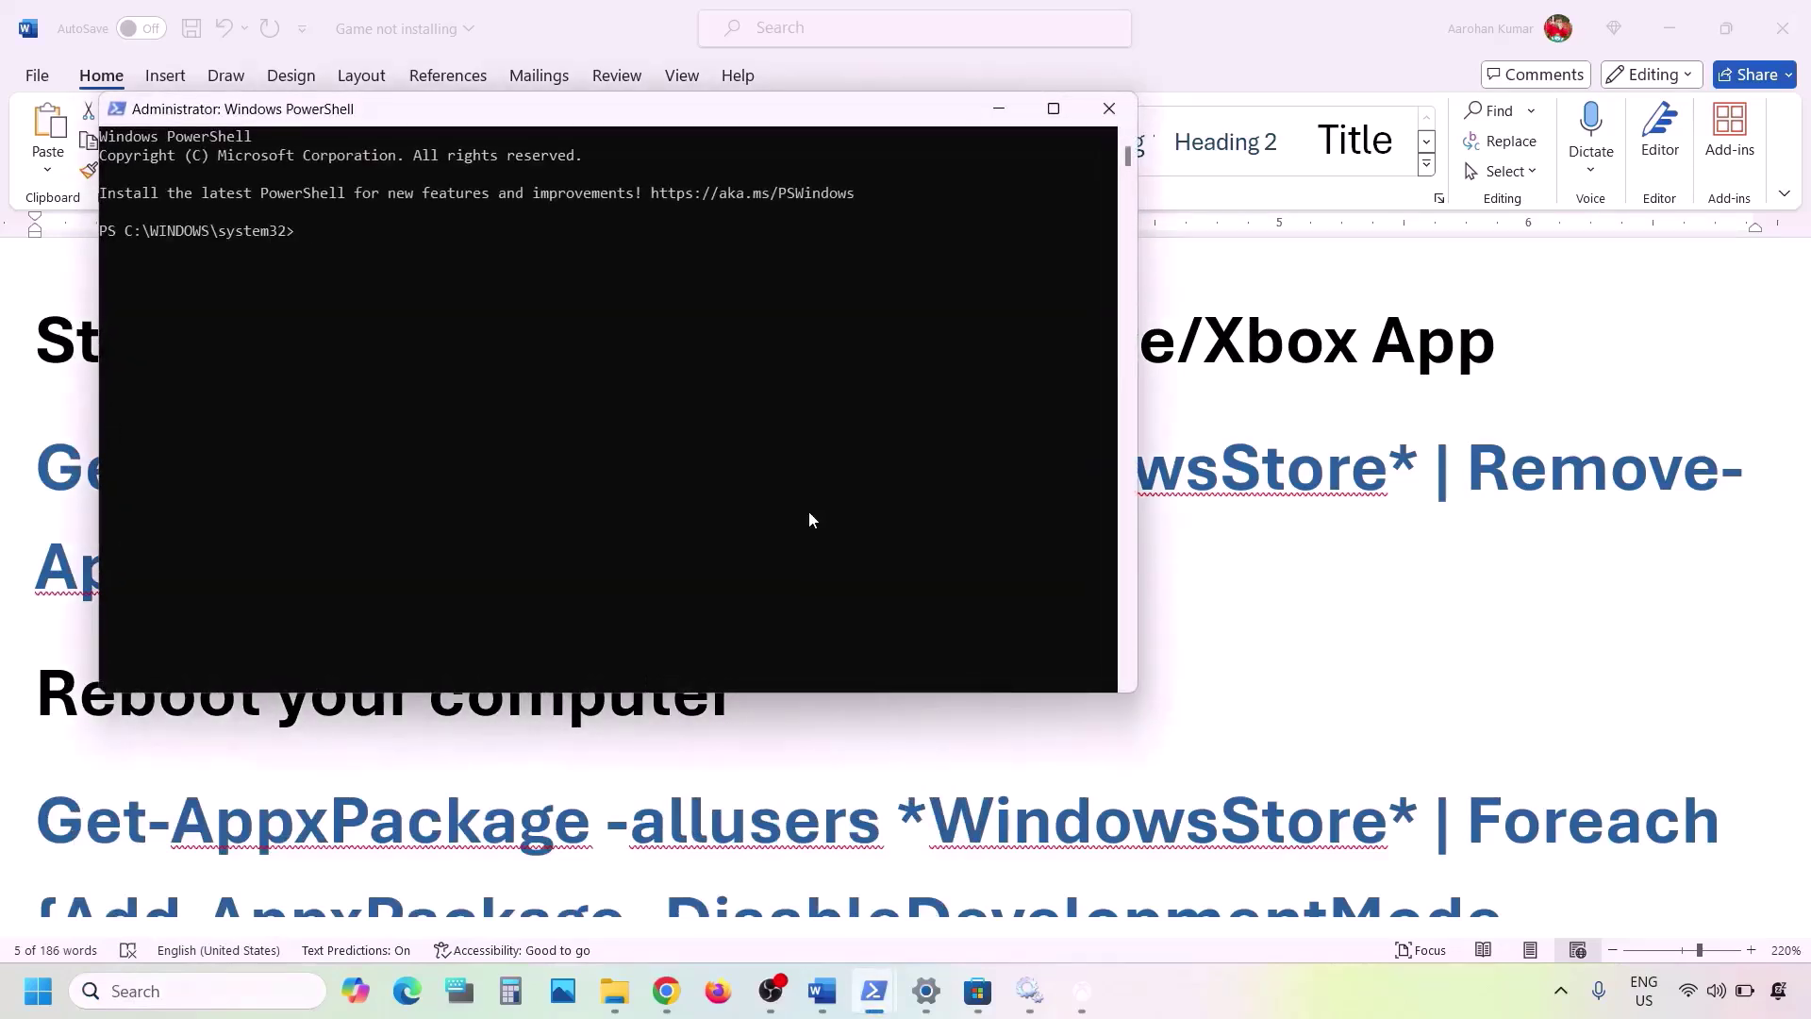
pyautogui.rightClick(809, 518)
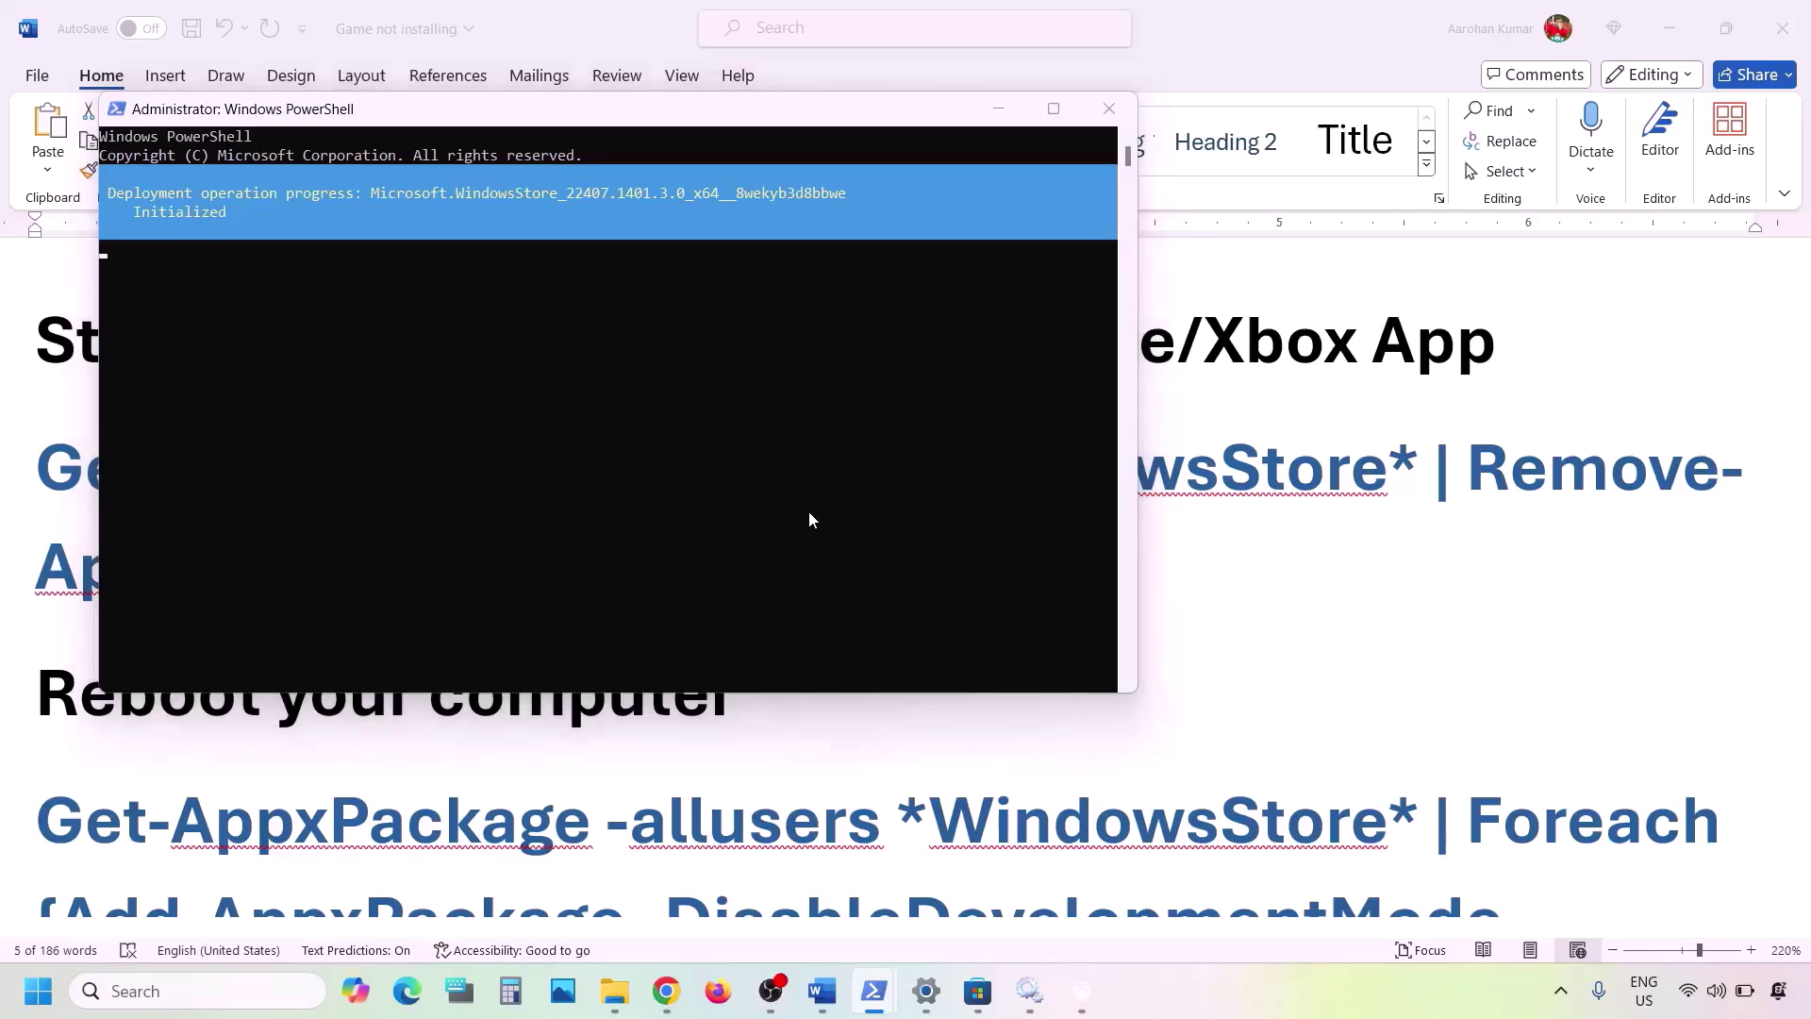
# - Copy the Add-AppxPackage re-register command from the Word guide
pyautogui.hotkey('alt', 'Tab')
pyautogui.scroll(-5, 688, 627)
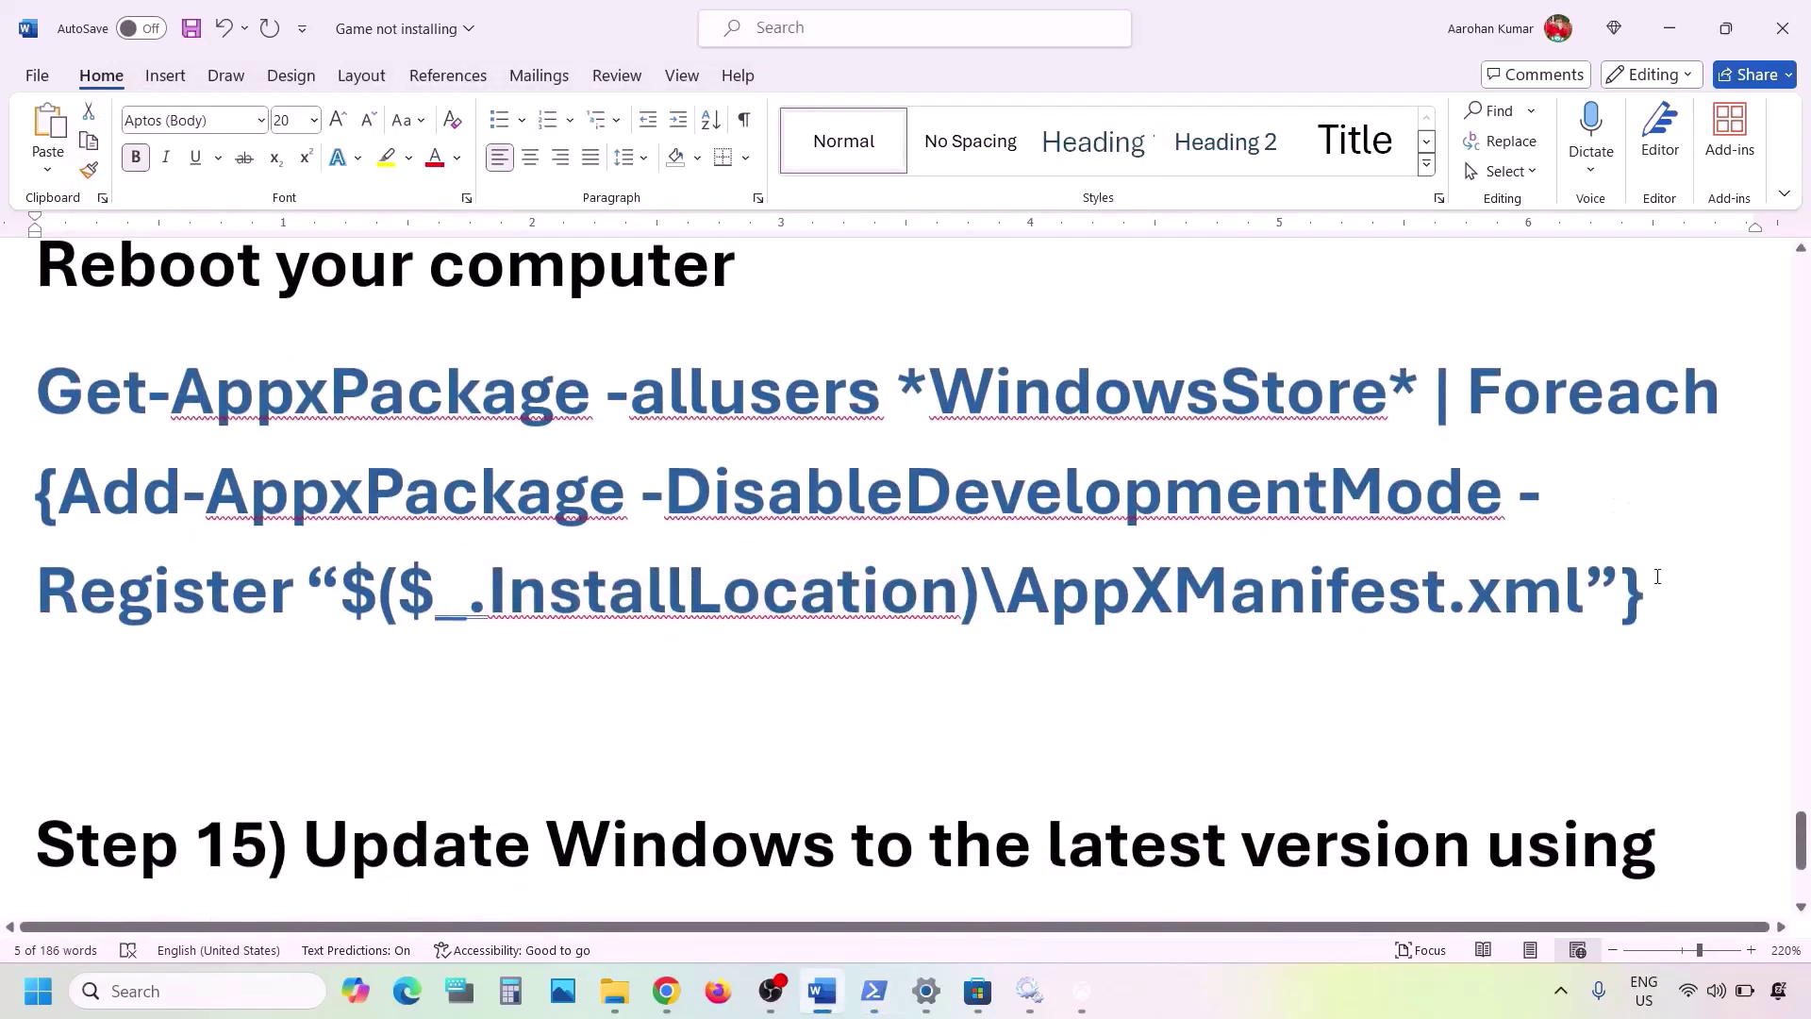
pyautogui.moveTo(1657, 576); pyautogui.dragTo(112, 389)
pyautogui.rightClick(112, 389)
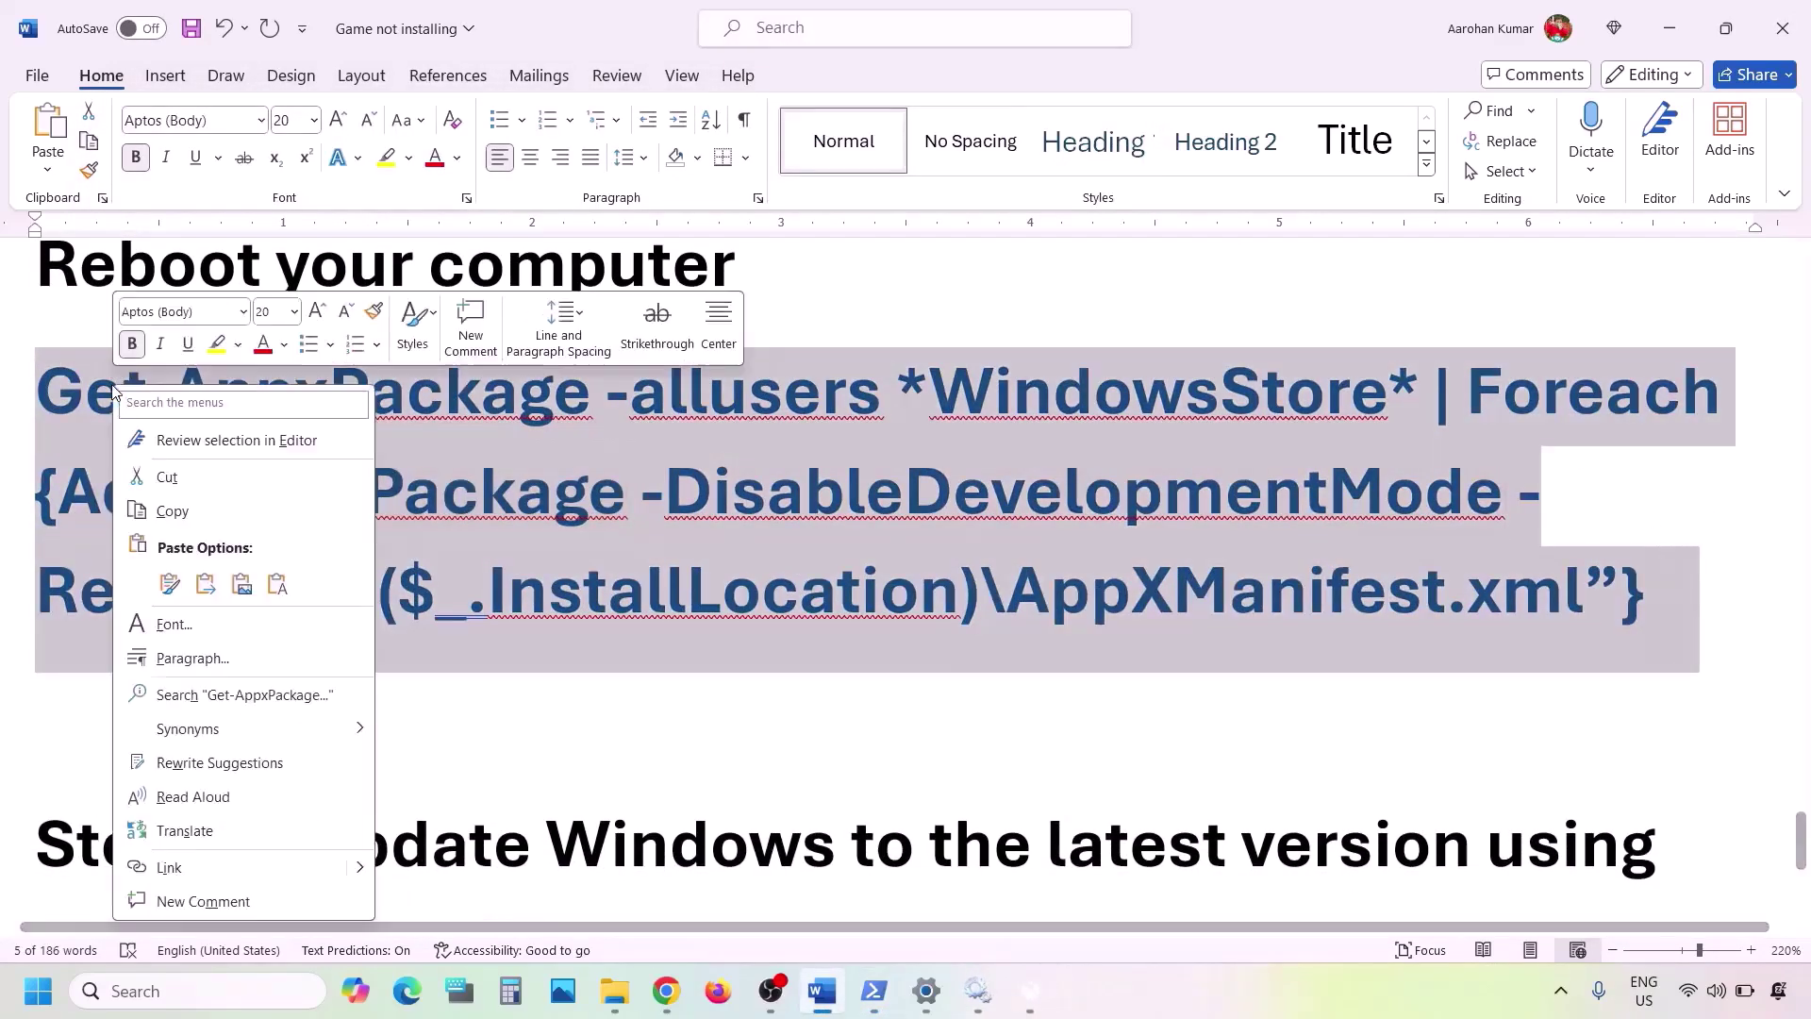
pyautogui.click(172, 510)
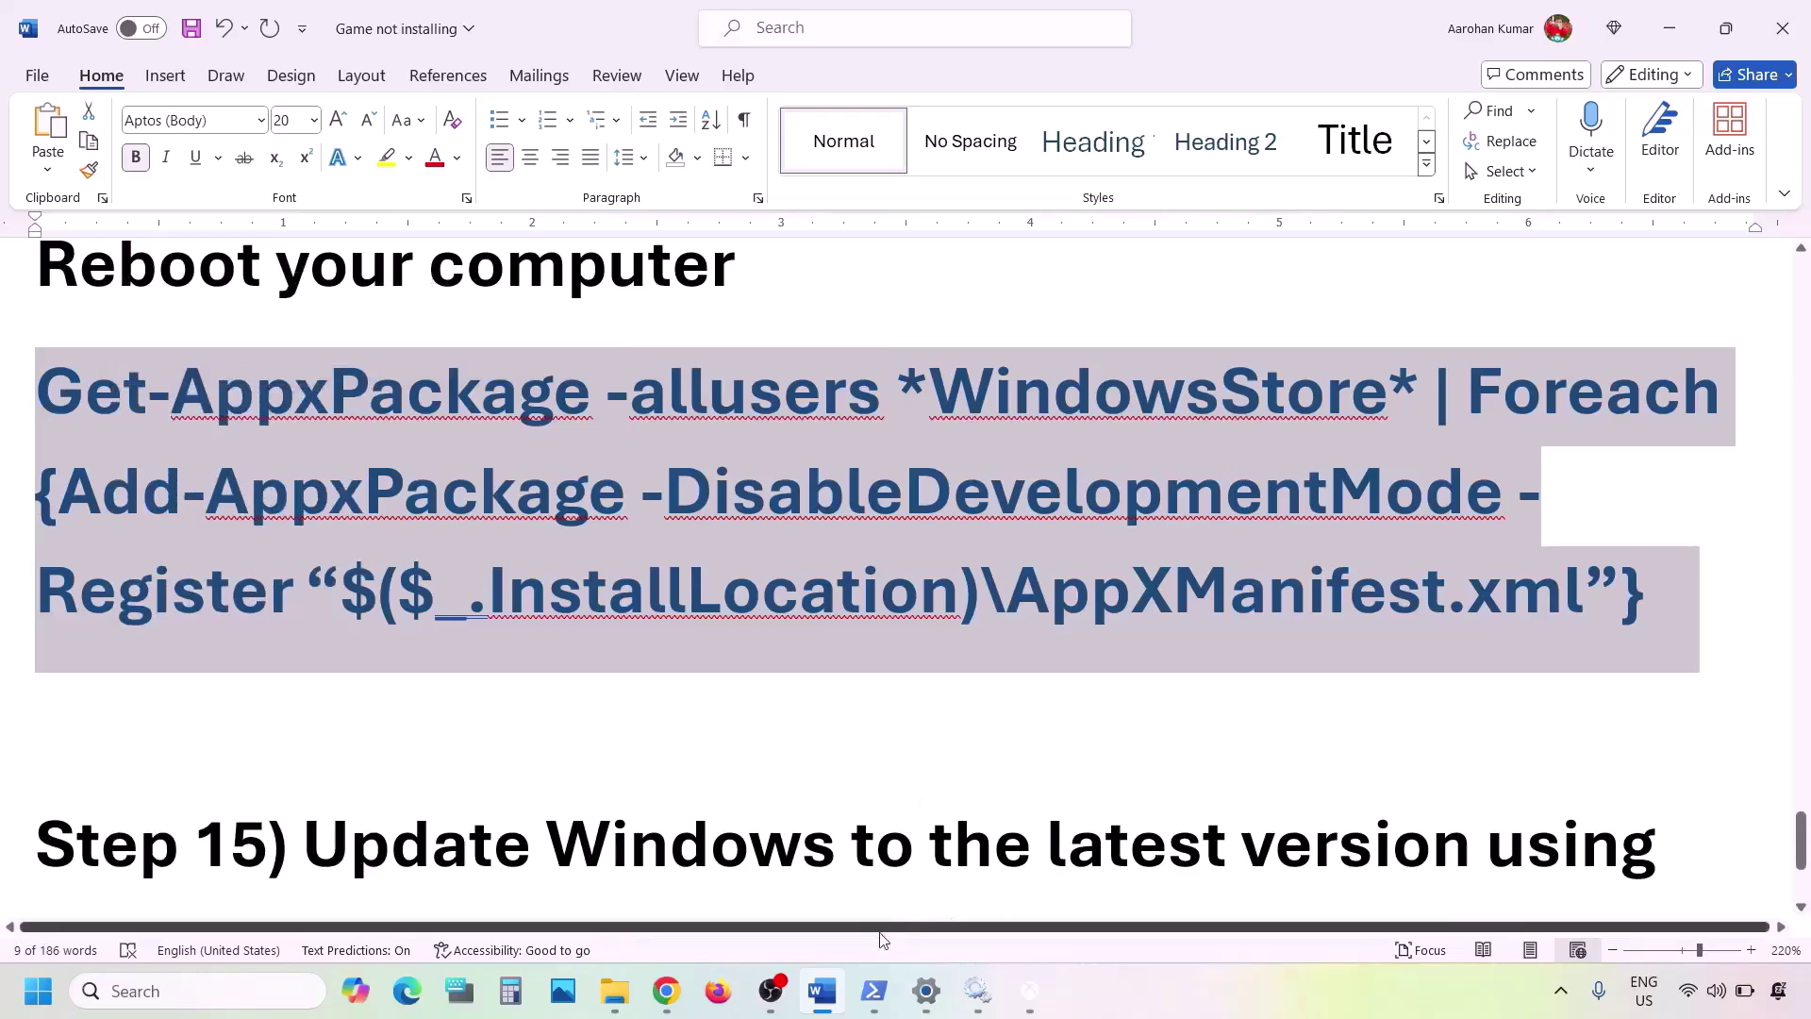
# - Paste and run the Add-AppxPackage re-register command in the admin PowerShell window
pyautogui.moveTo(873, 990)
pyautogui.click(1100, 875)
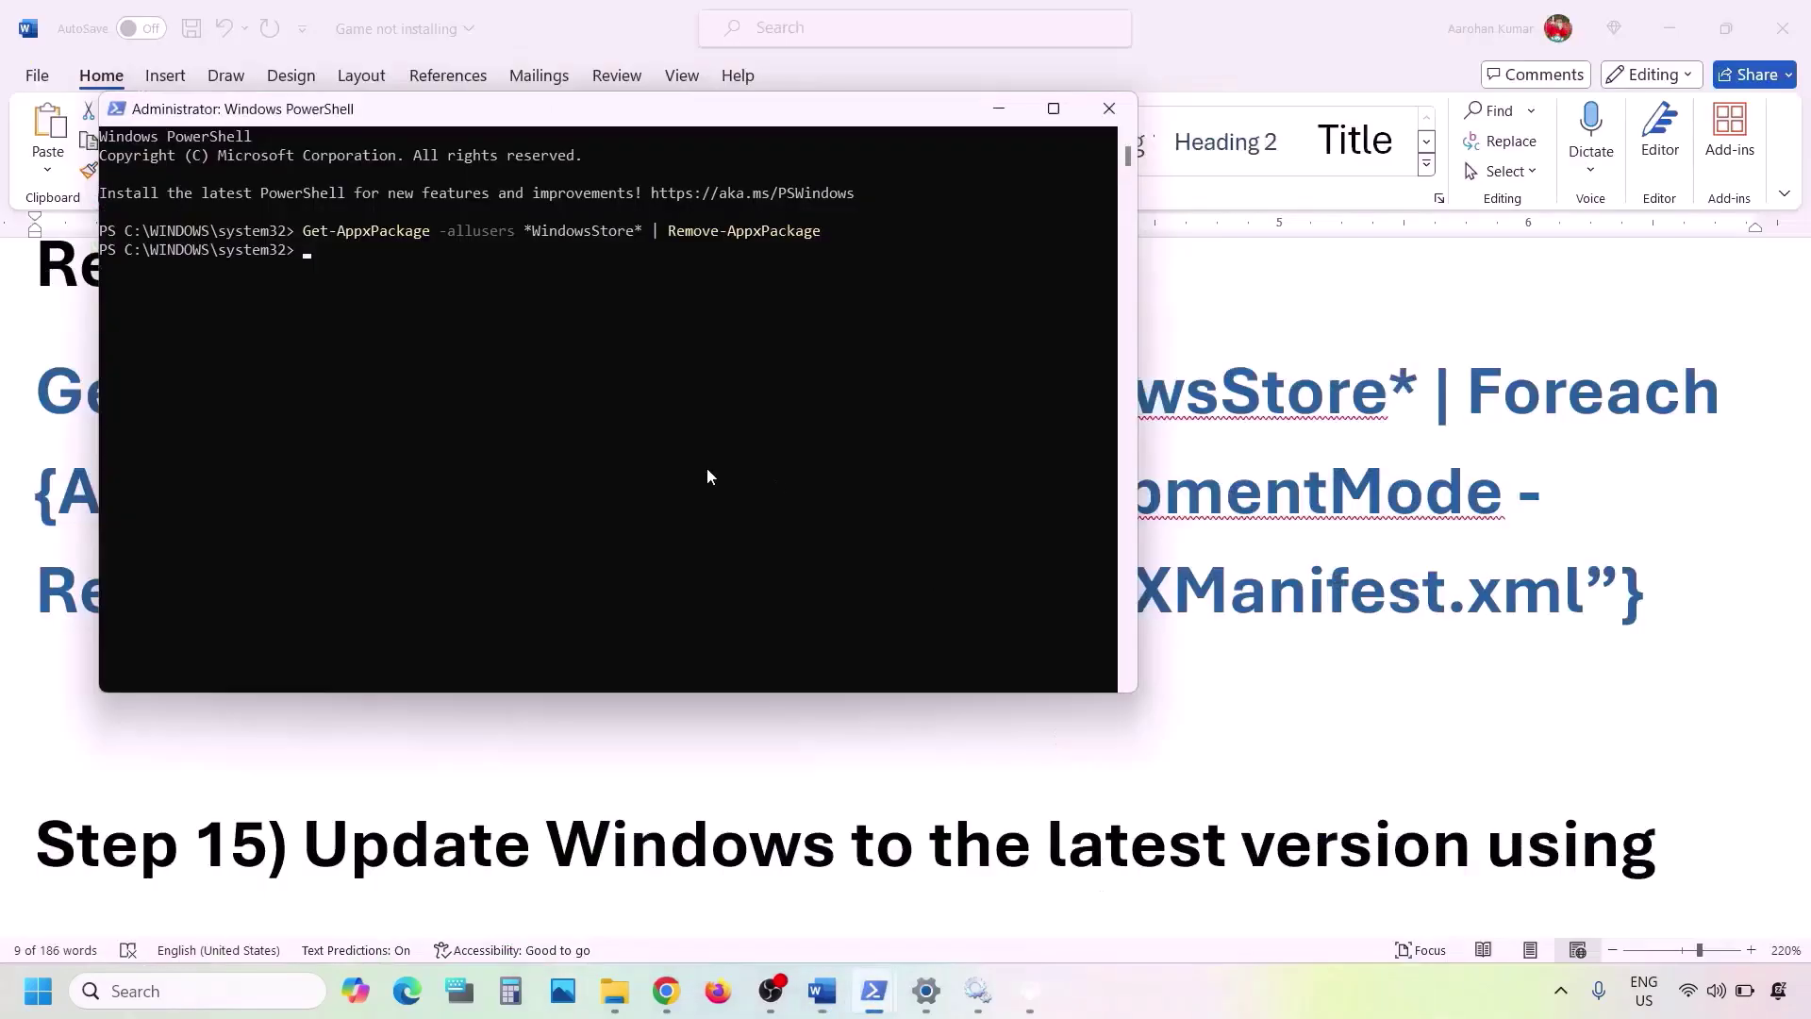
pyautogui.rightClick(705, 467)
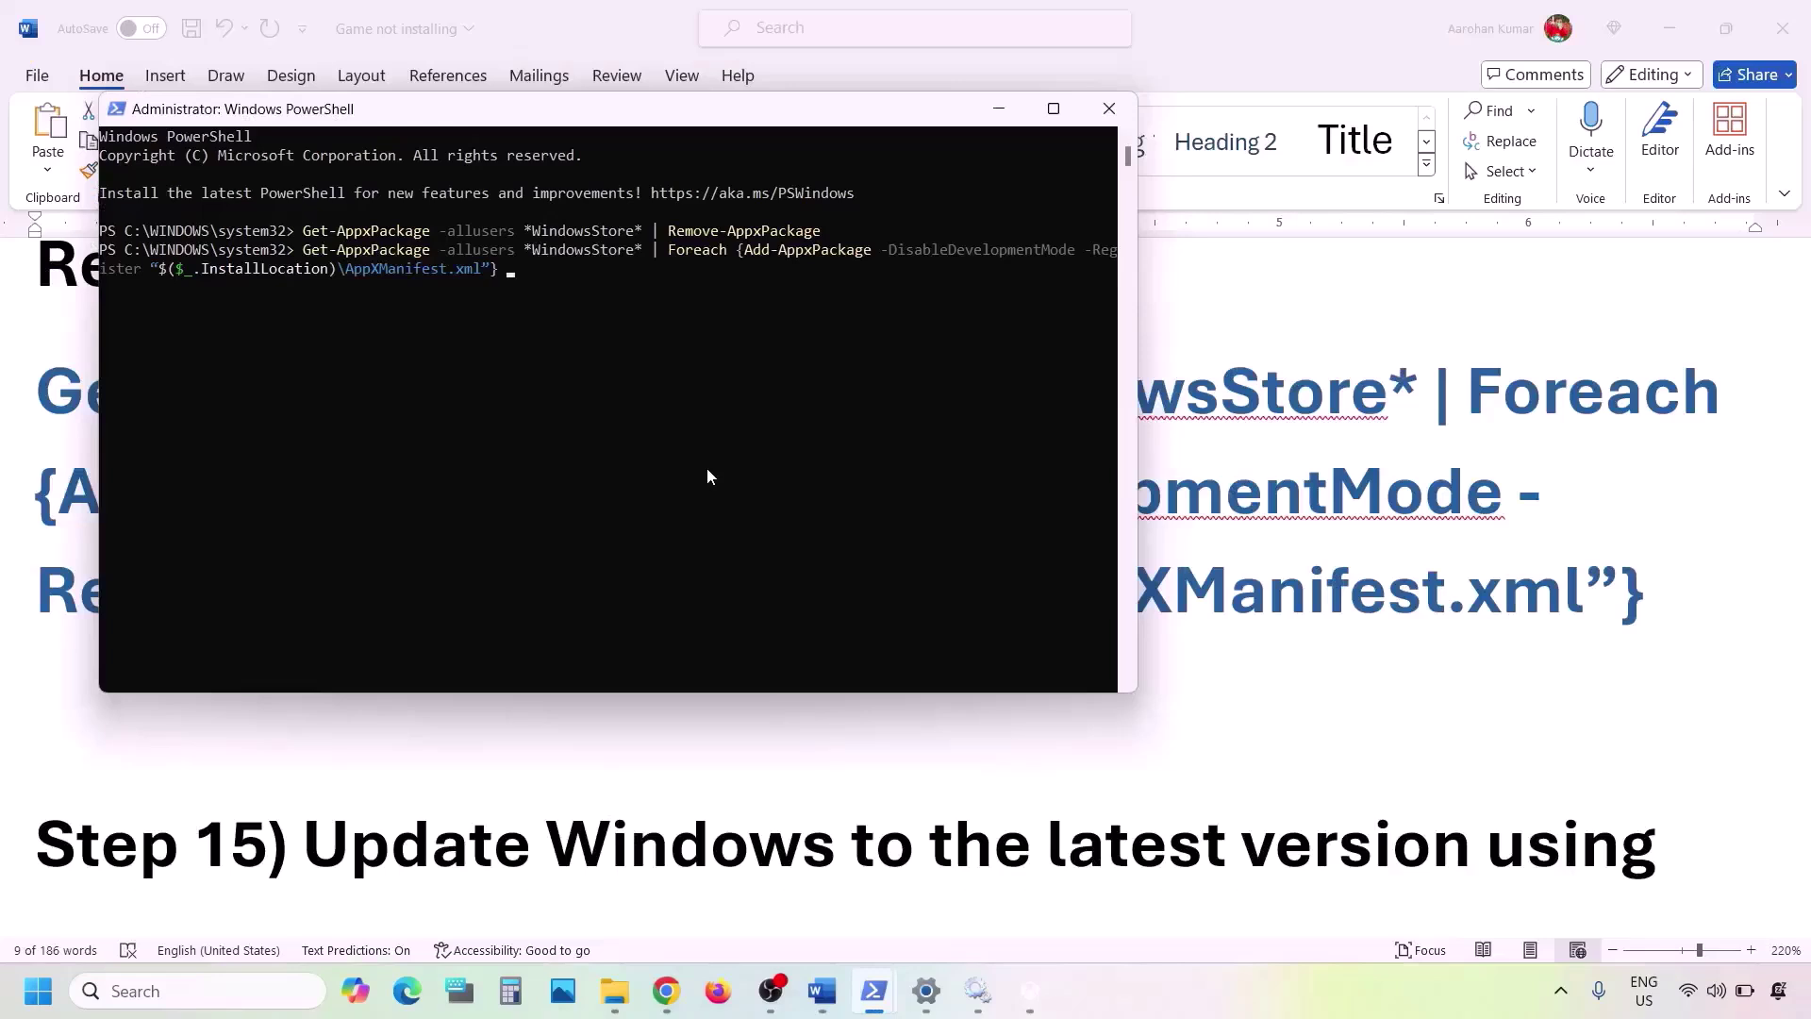
pyautogui.press('Return')
# - Search for 'store' and launch Microsoft Store
pyautogui.click(193, 992)
pyautogui.write('sto')
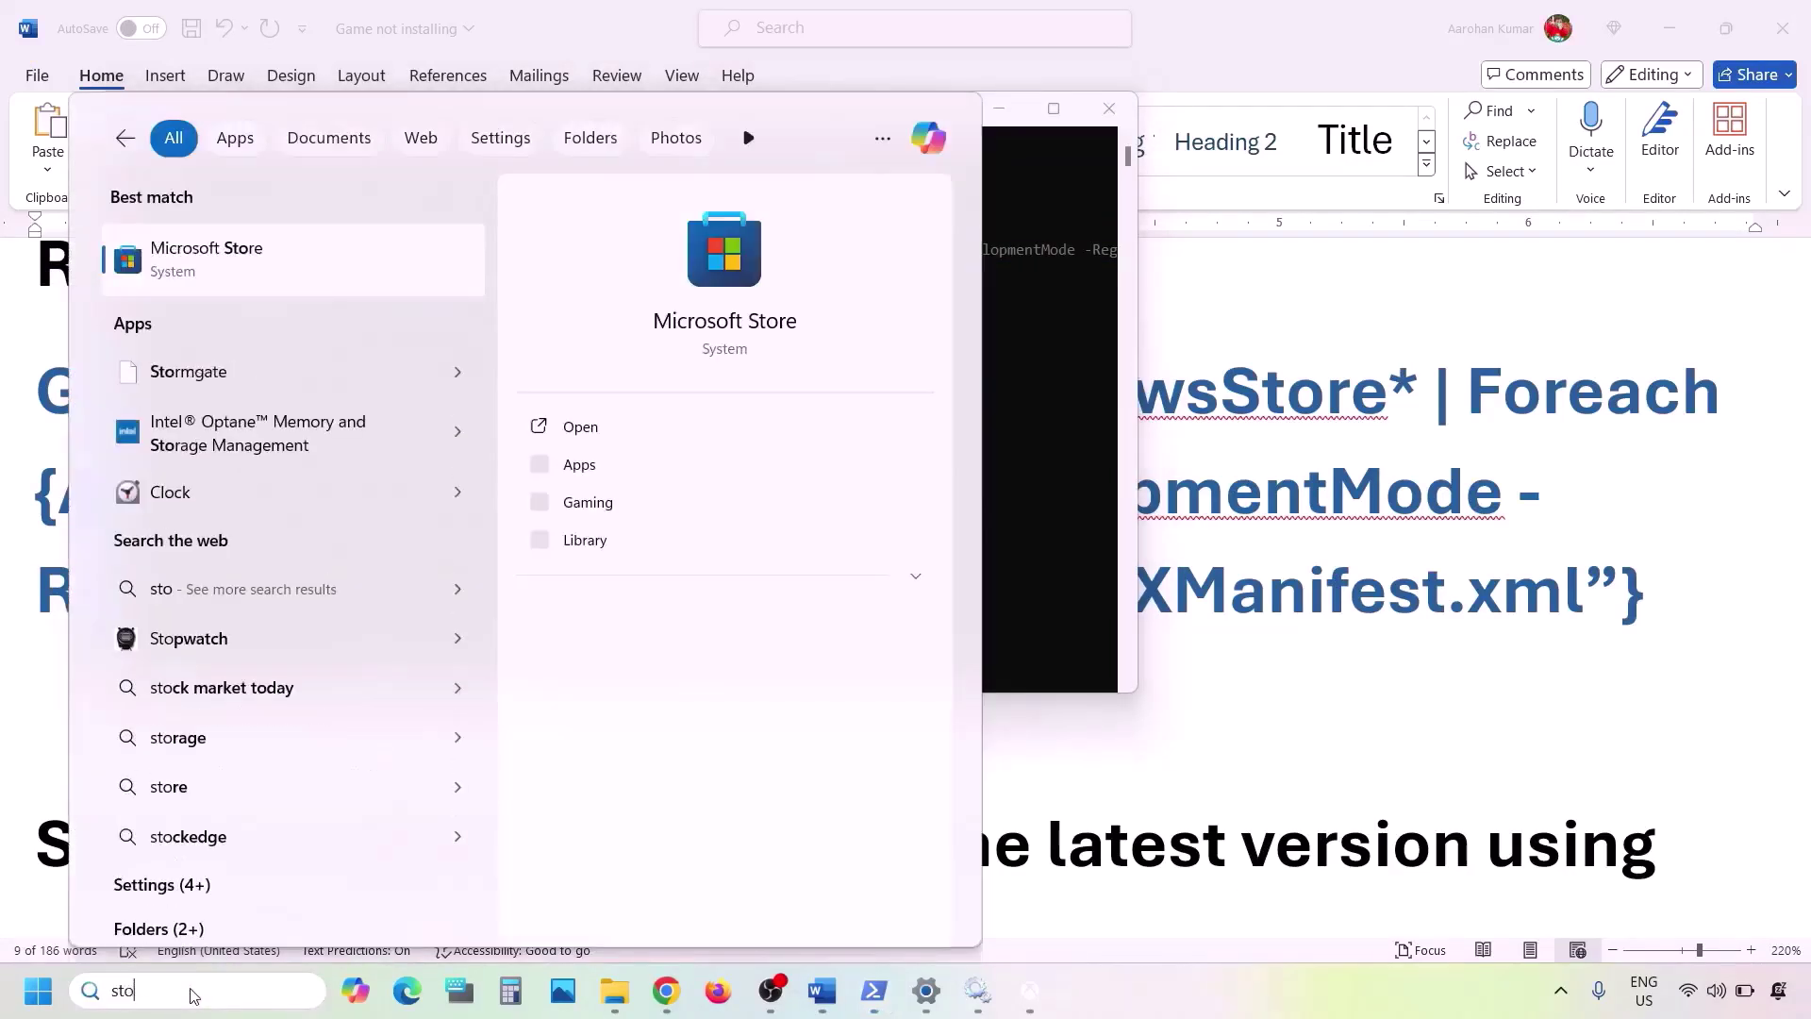
pyautogui.write('re')
pyautogui.press('Return')
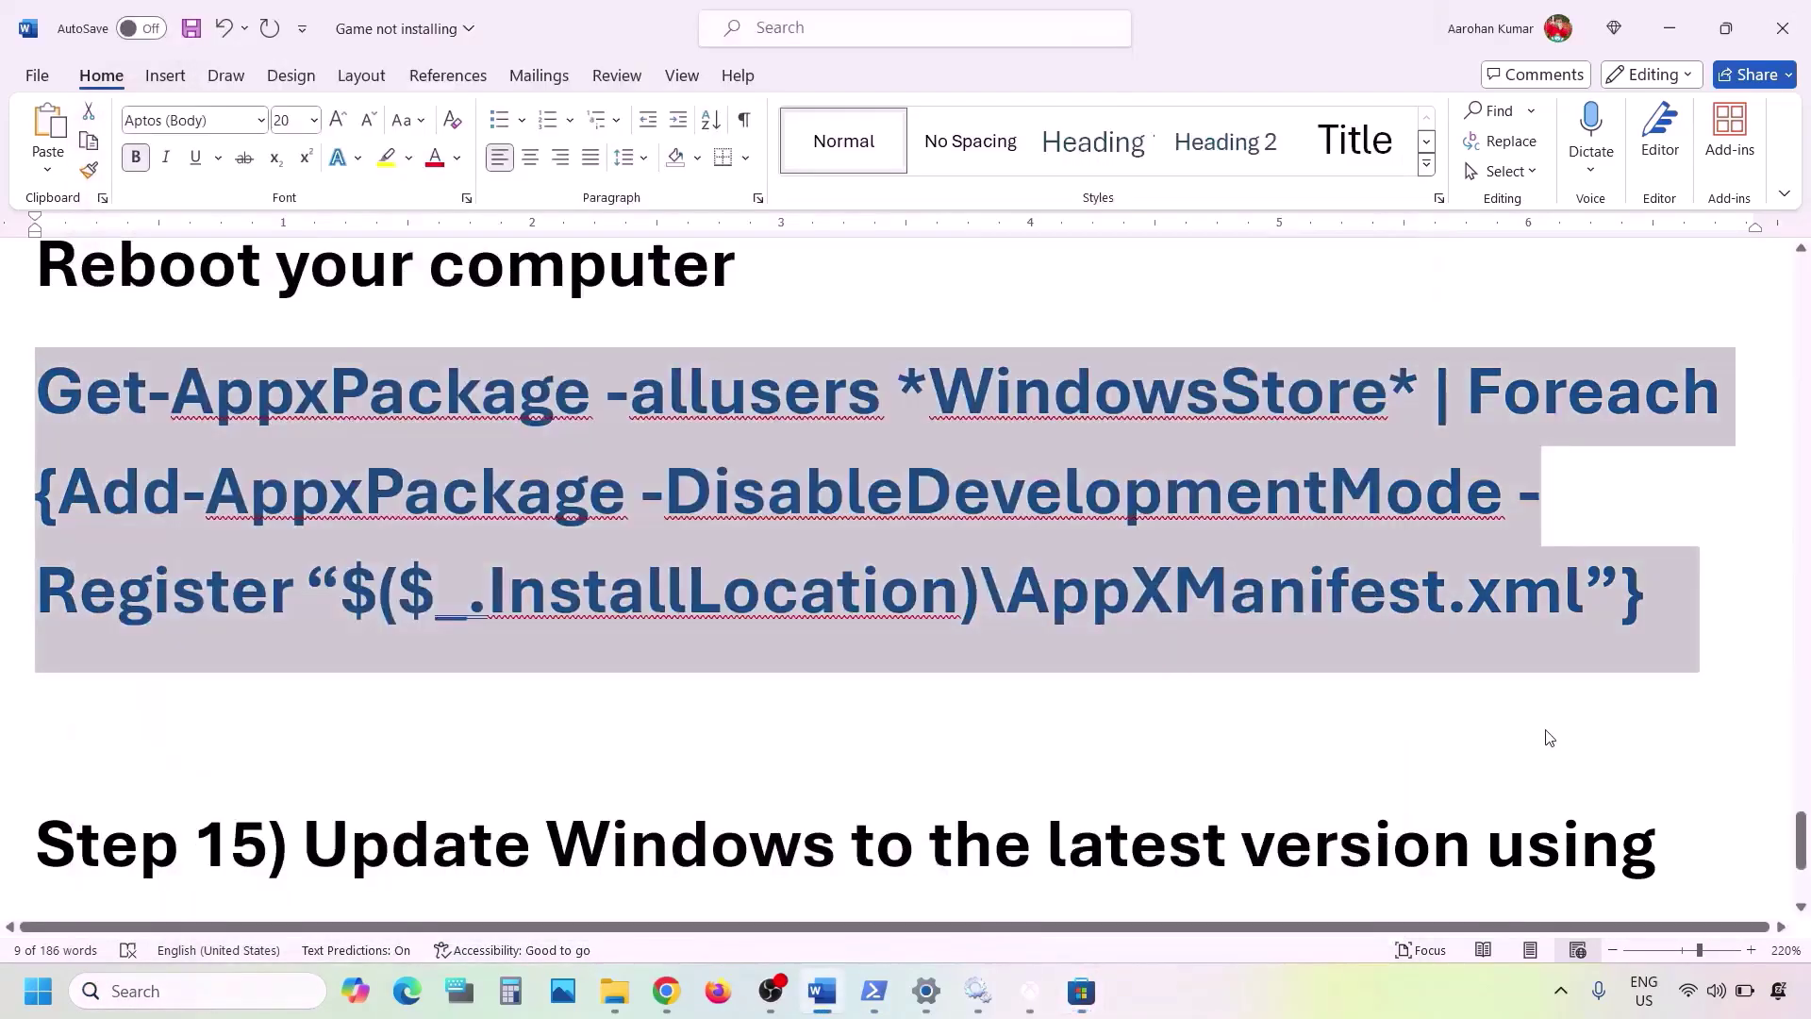
# - Scroll to the Step 15 media creation tool heading in Word and highlight it
pyautogui.scroll(-3, 764, 652)
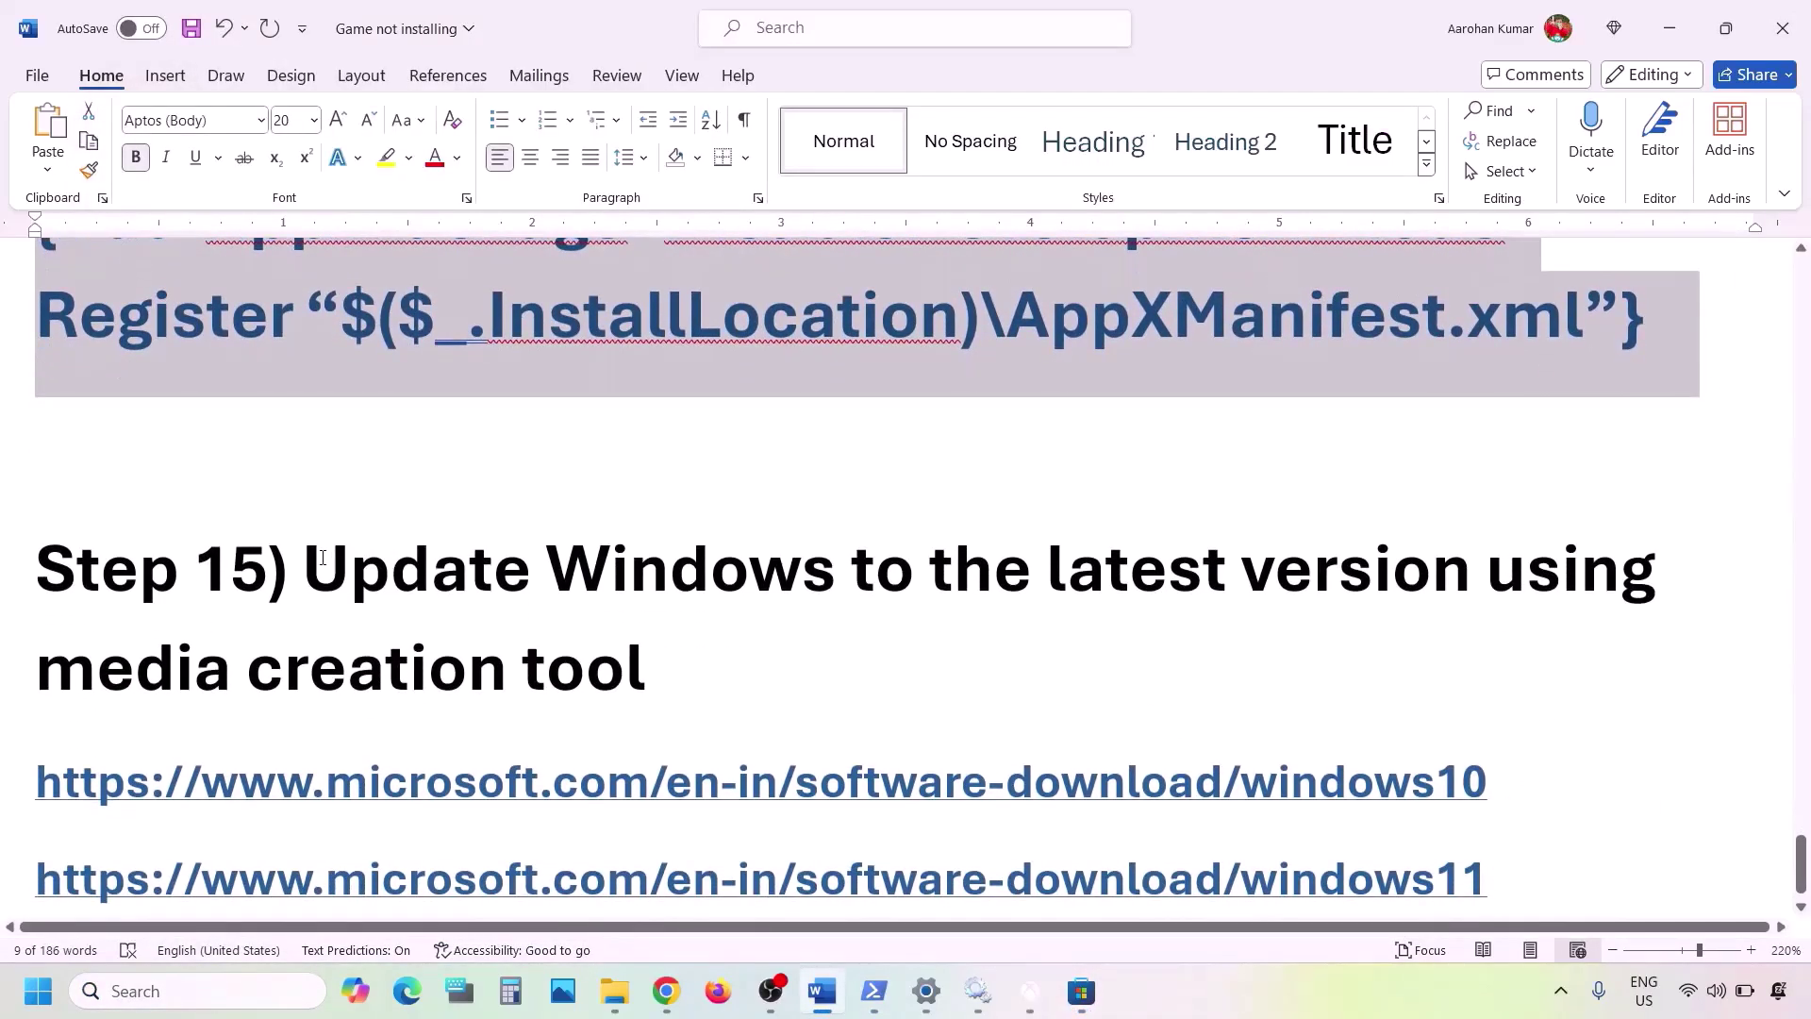
pyautogui.moveTo(322, 557); pyautogui.dragTo(650, 667)
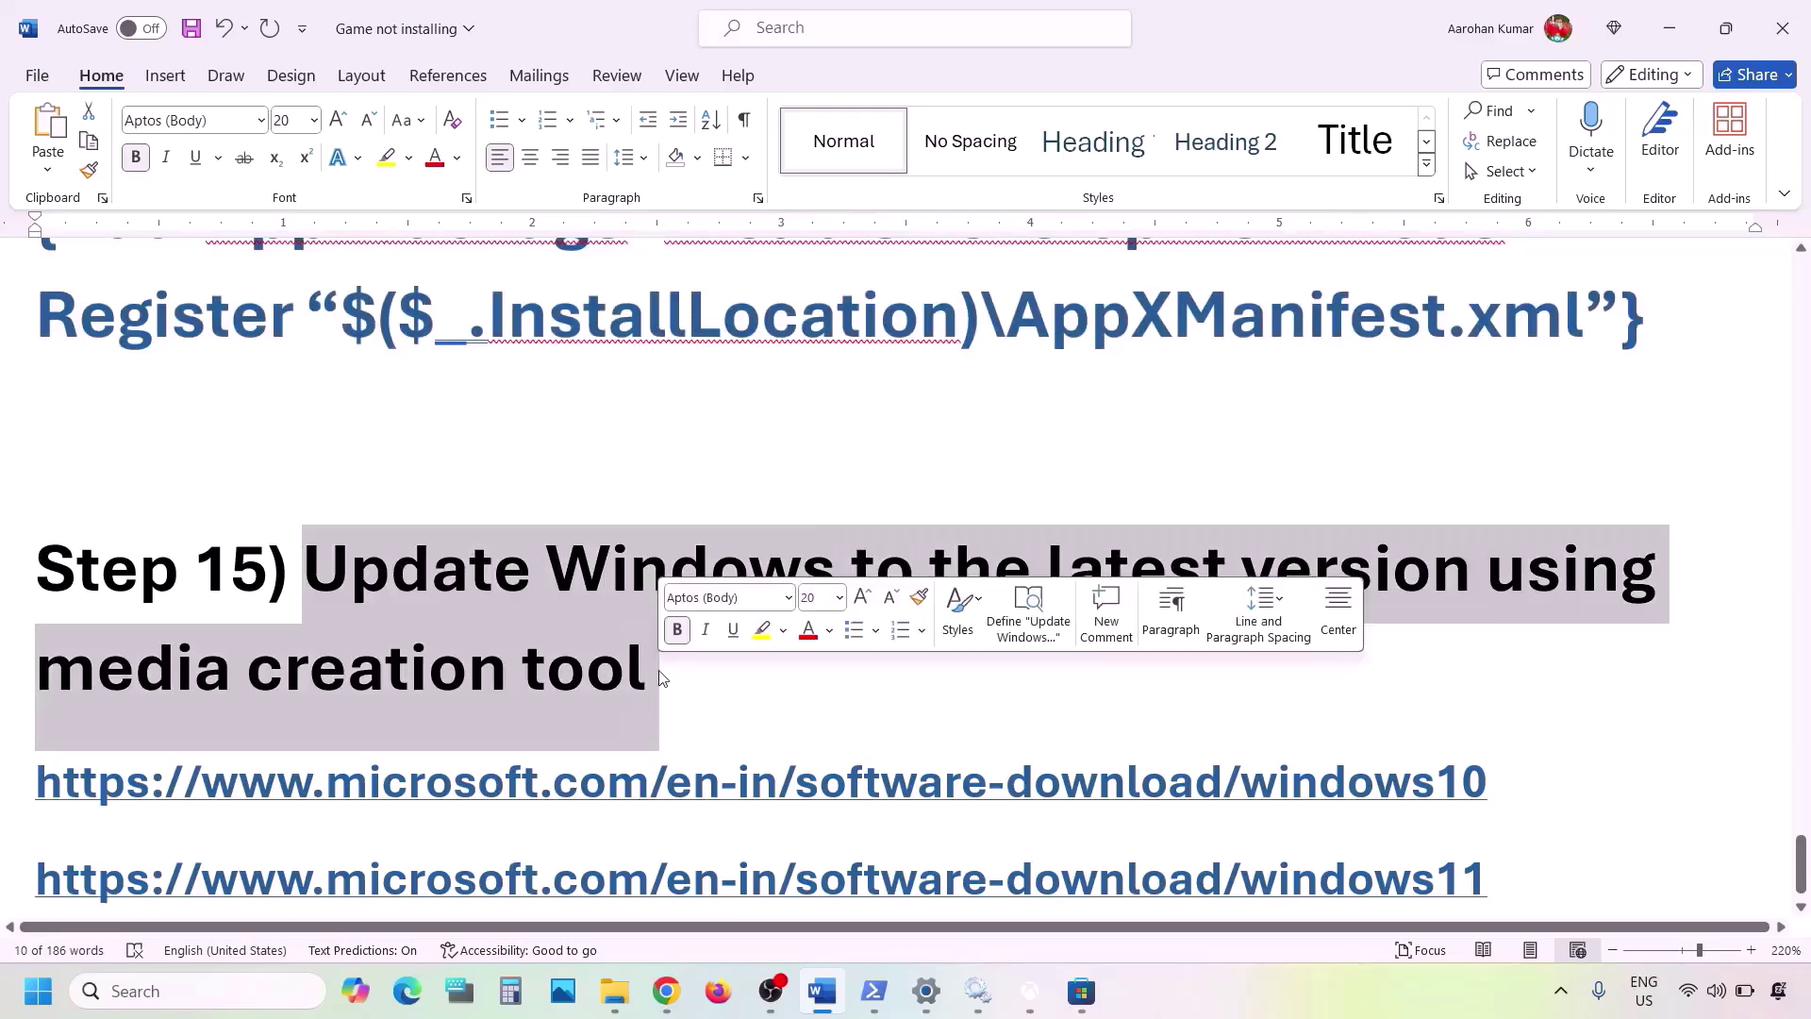
pyautogui.scroll(-1, 662, 675)
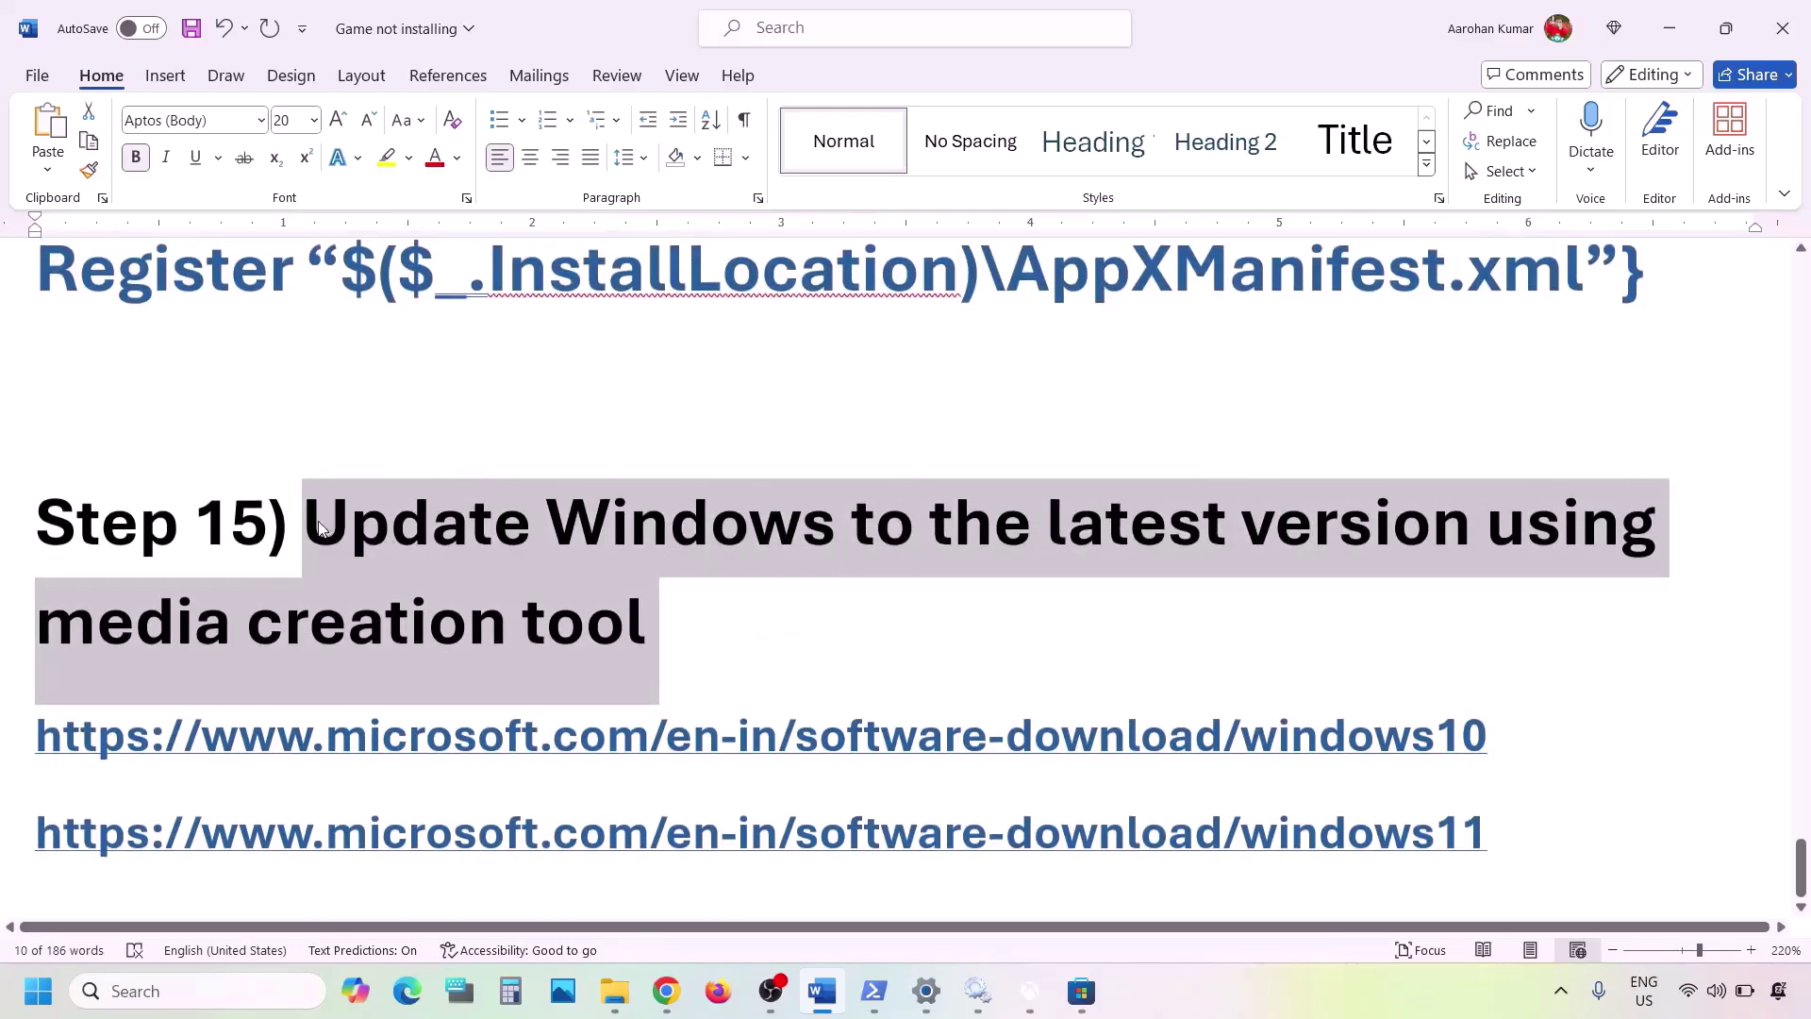
pyautogui.moveTo(320, 526); pyautogui.dragTo(732, 598)
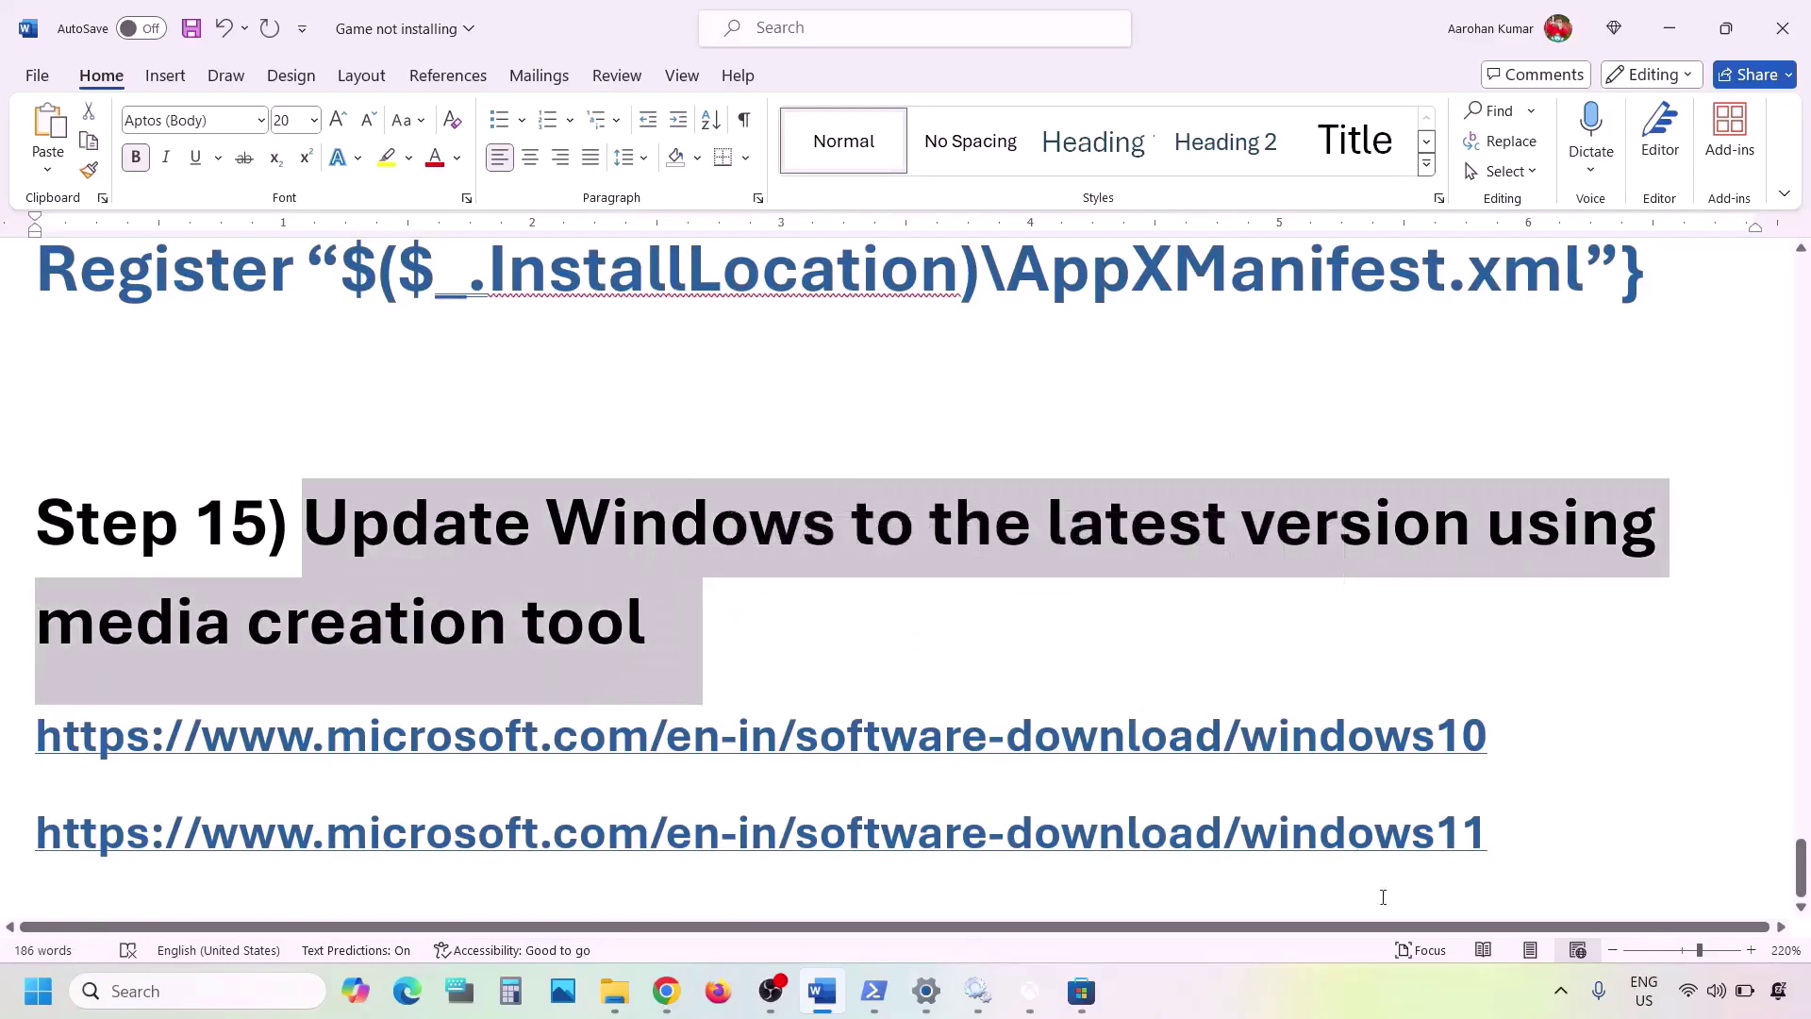
pyautogui.click(1298, 976)
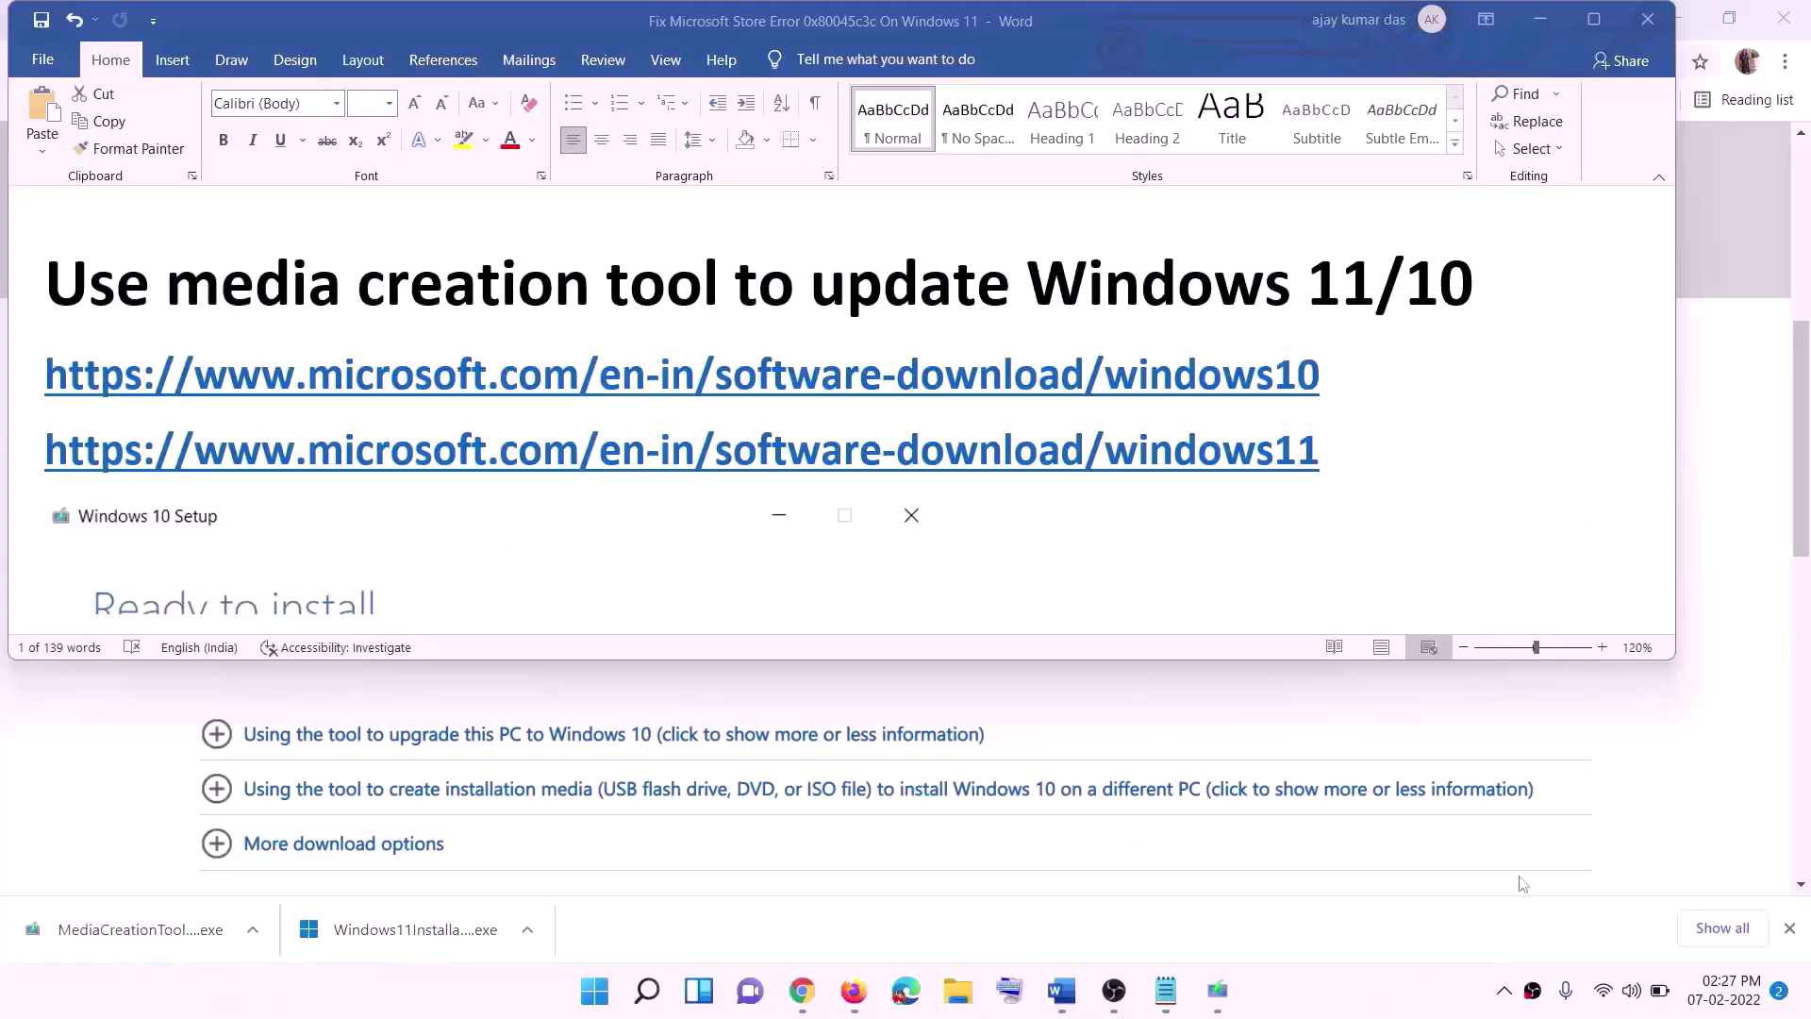
# - Select the windows10 and windows11 download link lines in the Word notes
pyautogui.click(1334, 377)
pyautogui.tripleClick(1334, 377)
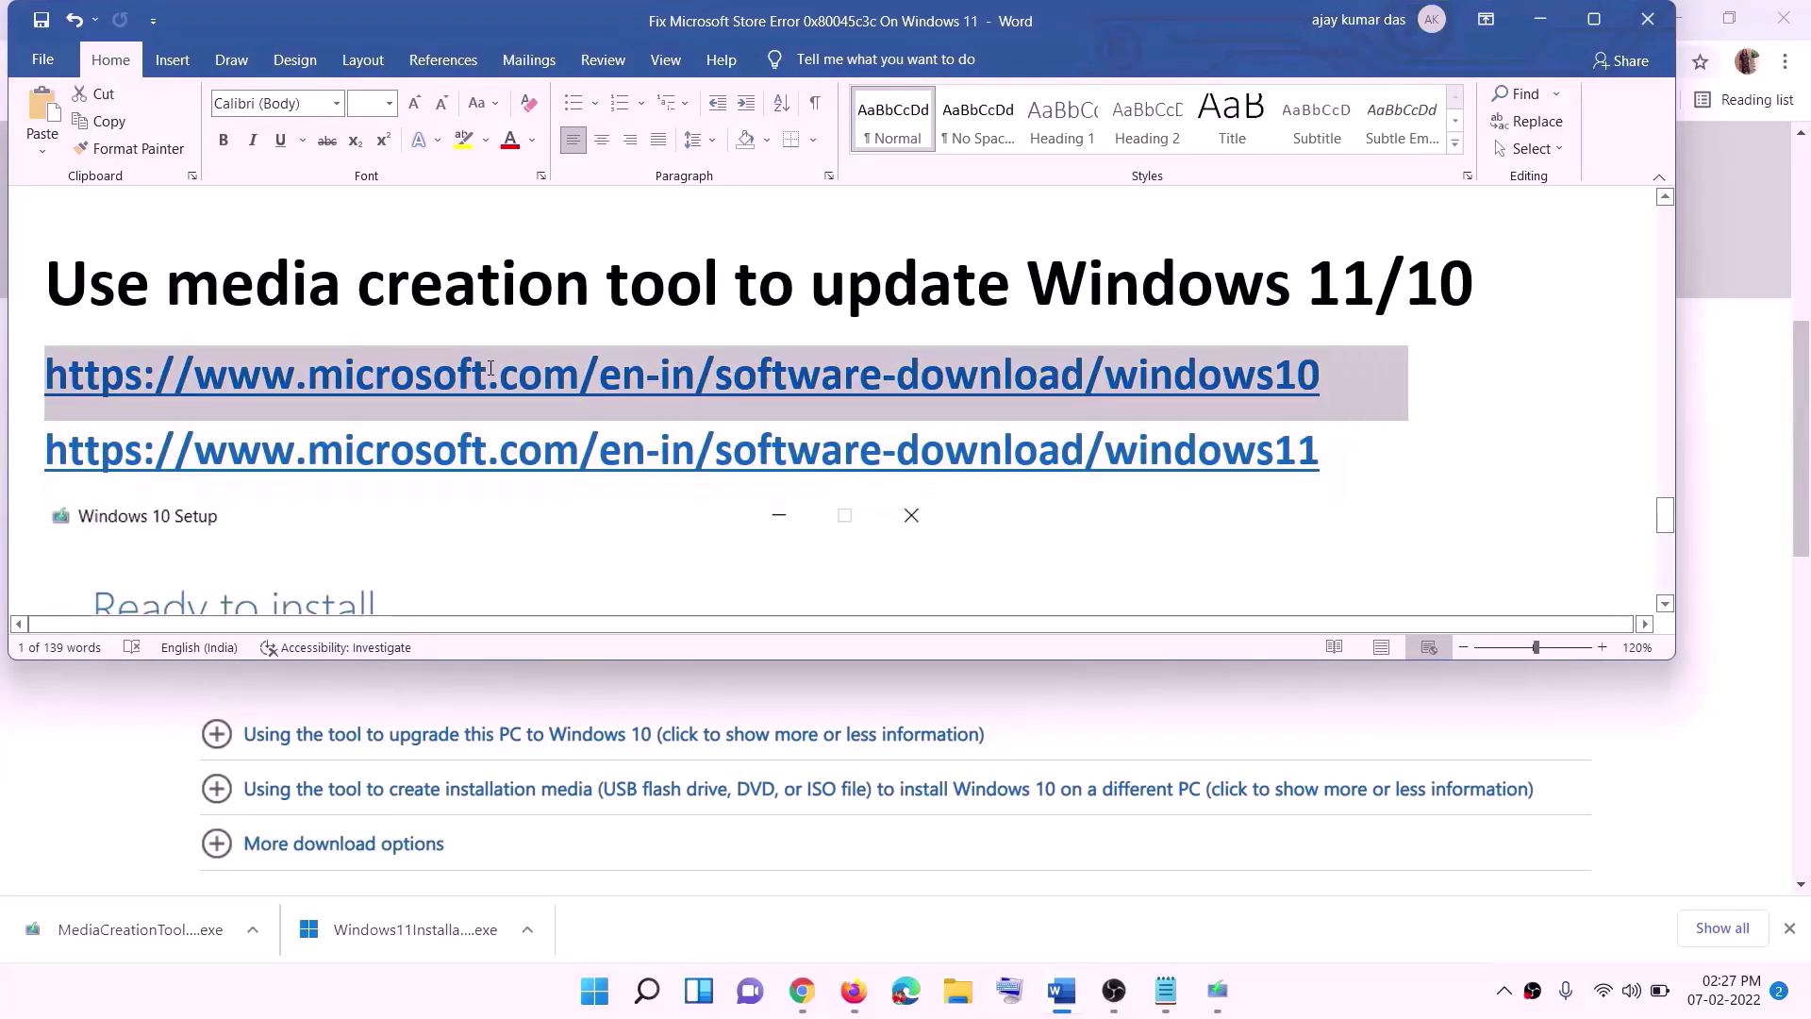
pyautogui.tripleClick(1348, 454)
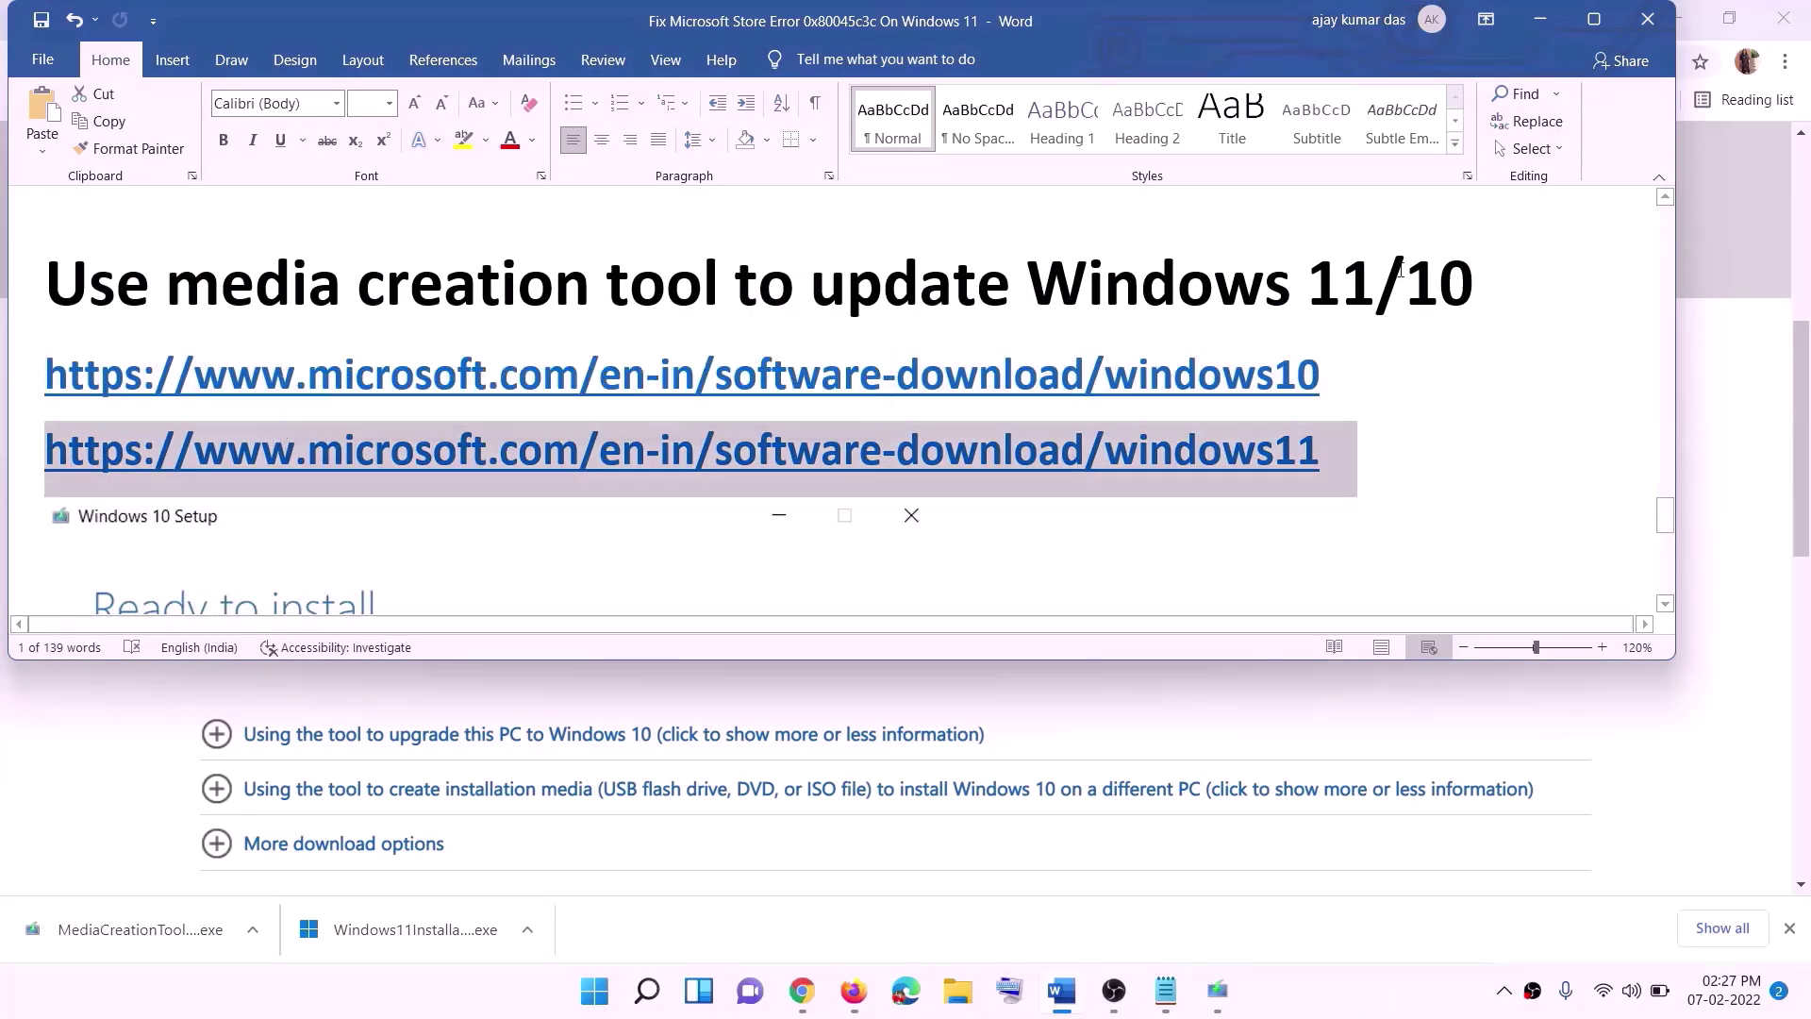
# - Minimize Word and scroll Chrome to the 'Create Windows 10 installation media' section
pyautogui.click(1539, 19)
pyautogui.scroll(6, 779, 485)
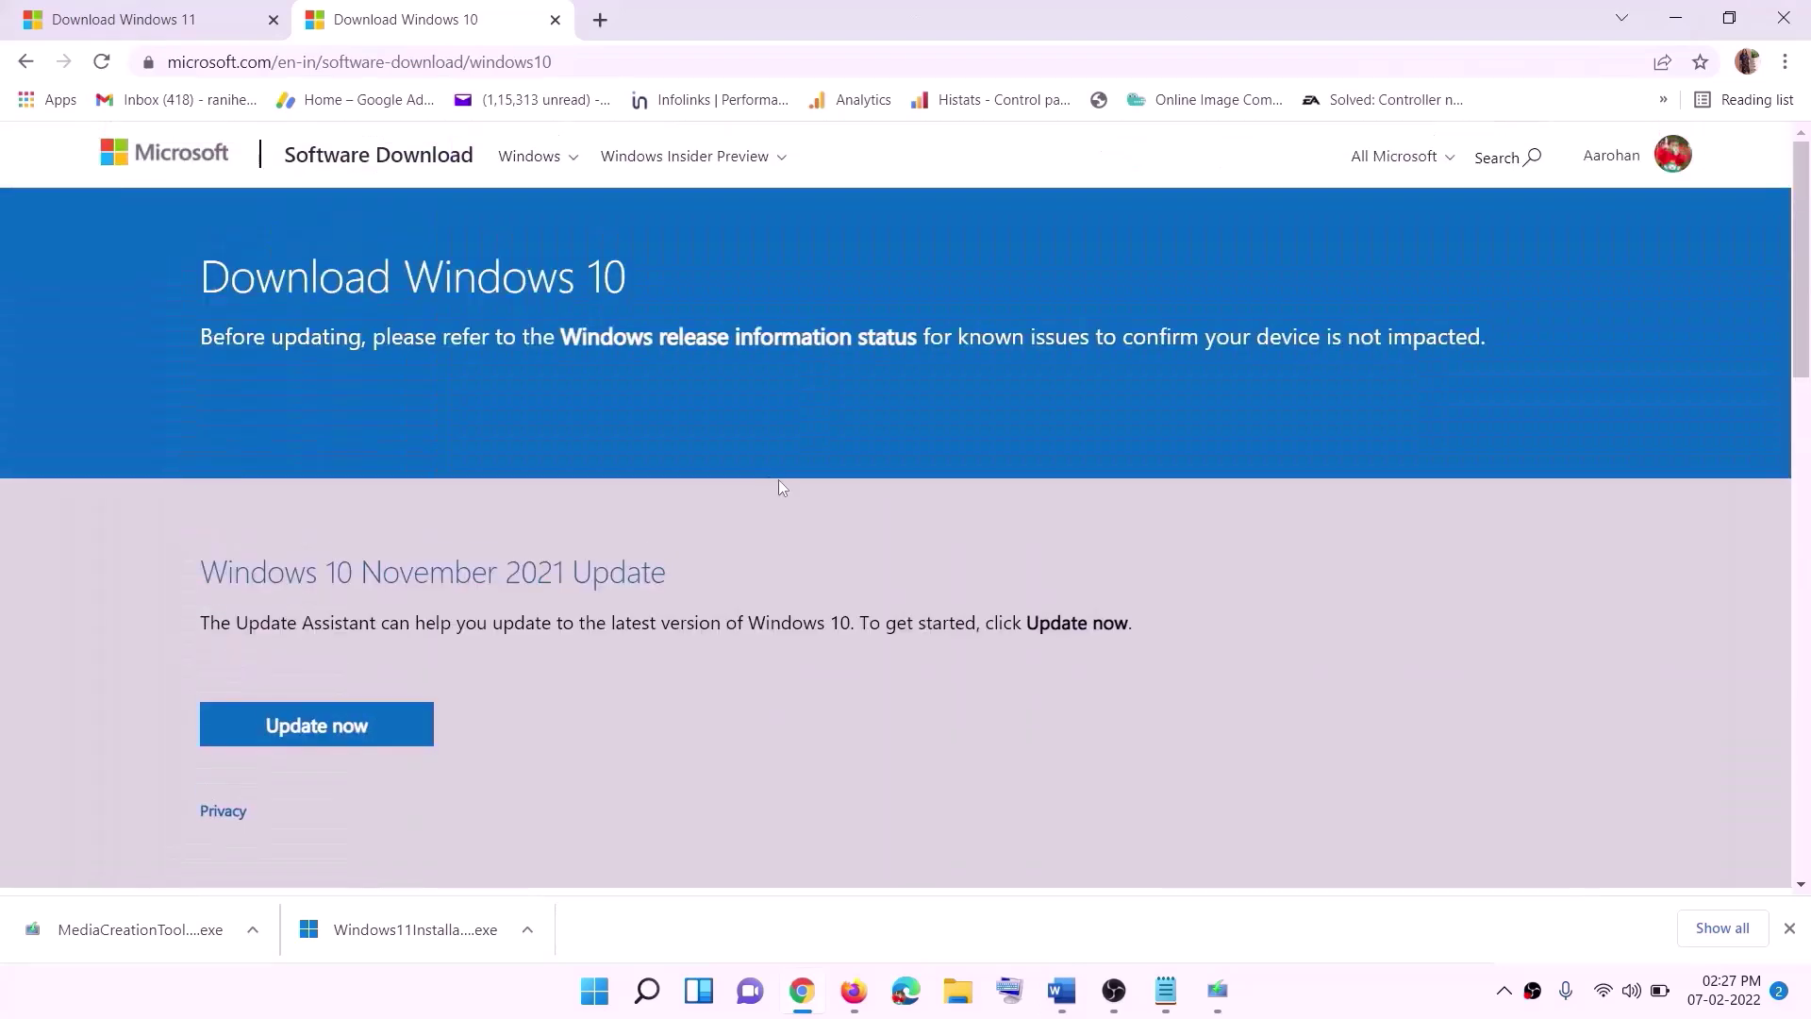
pyautogui.scroll(-5, 594, 524)
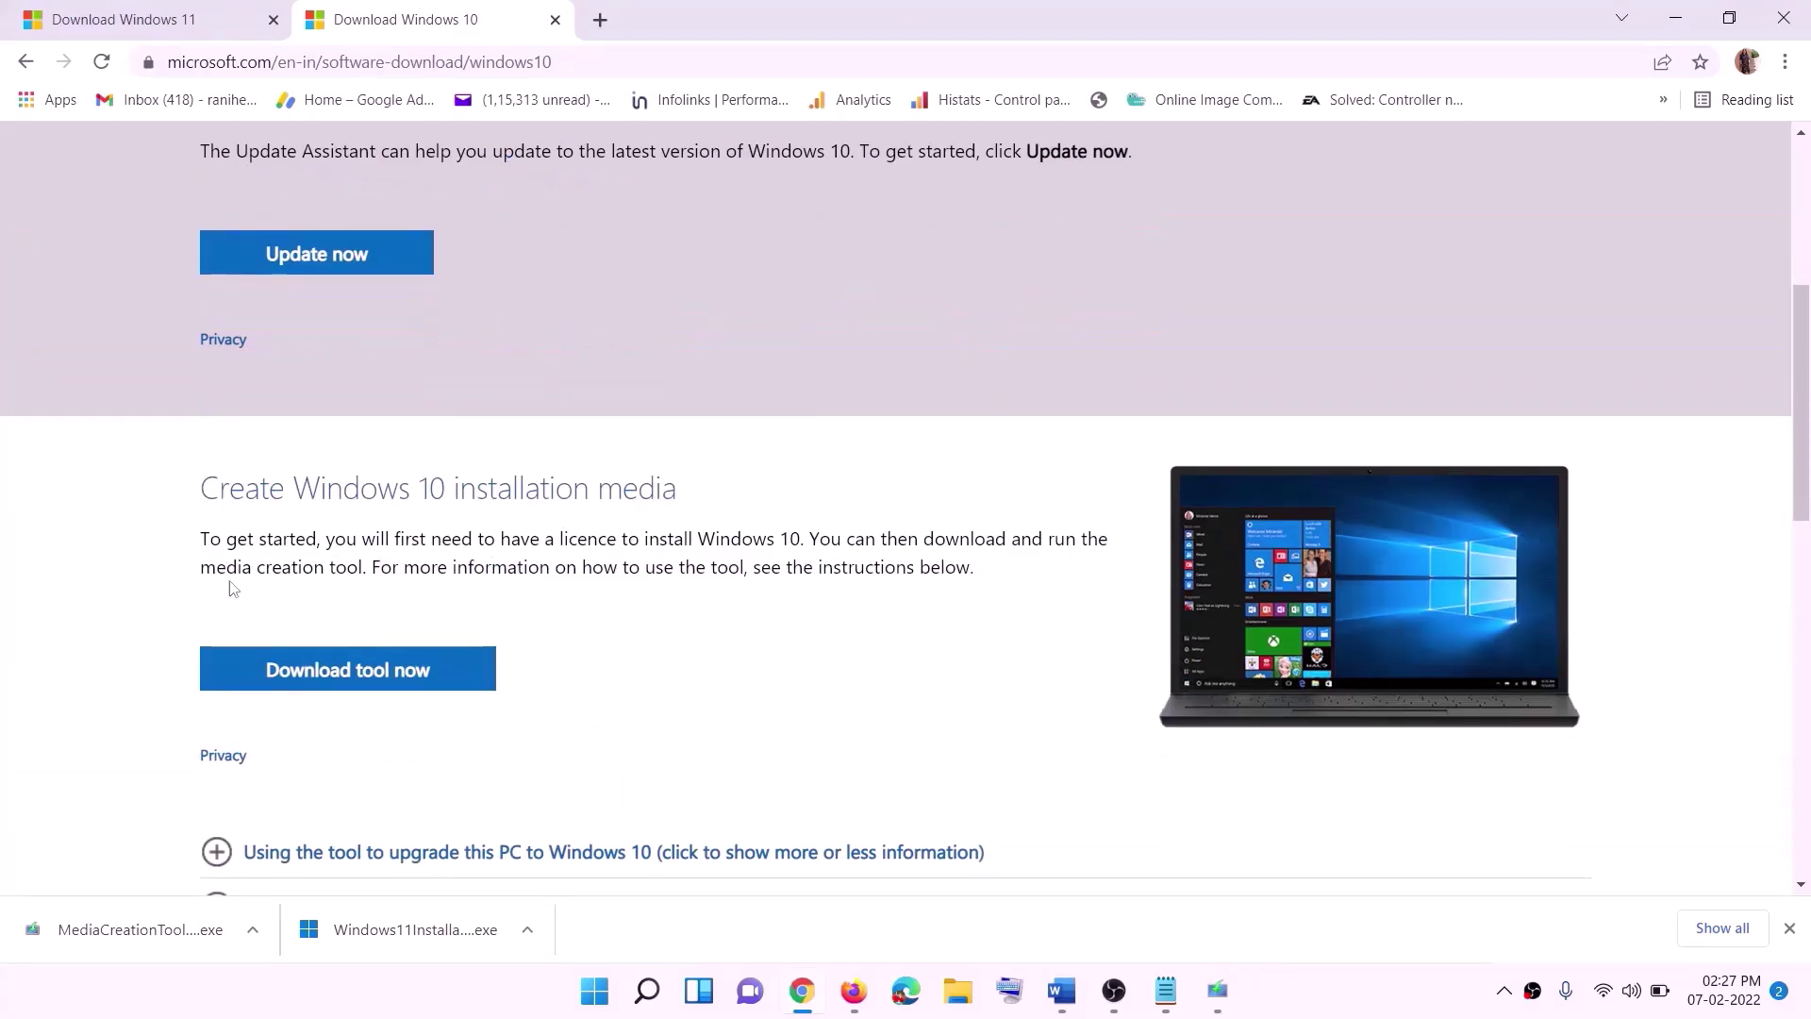
pyautogui.moveTo(216, 566); pyautogui.dragTo(403, 566)
pyautogui.scroll(-2, 598, 530)
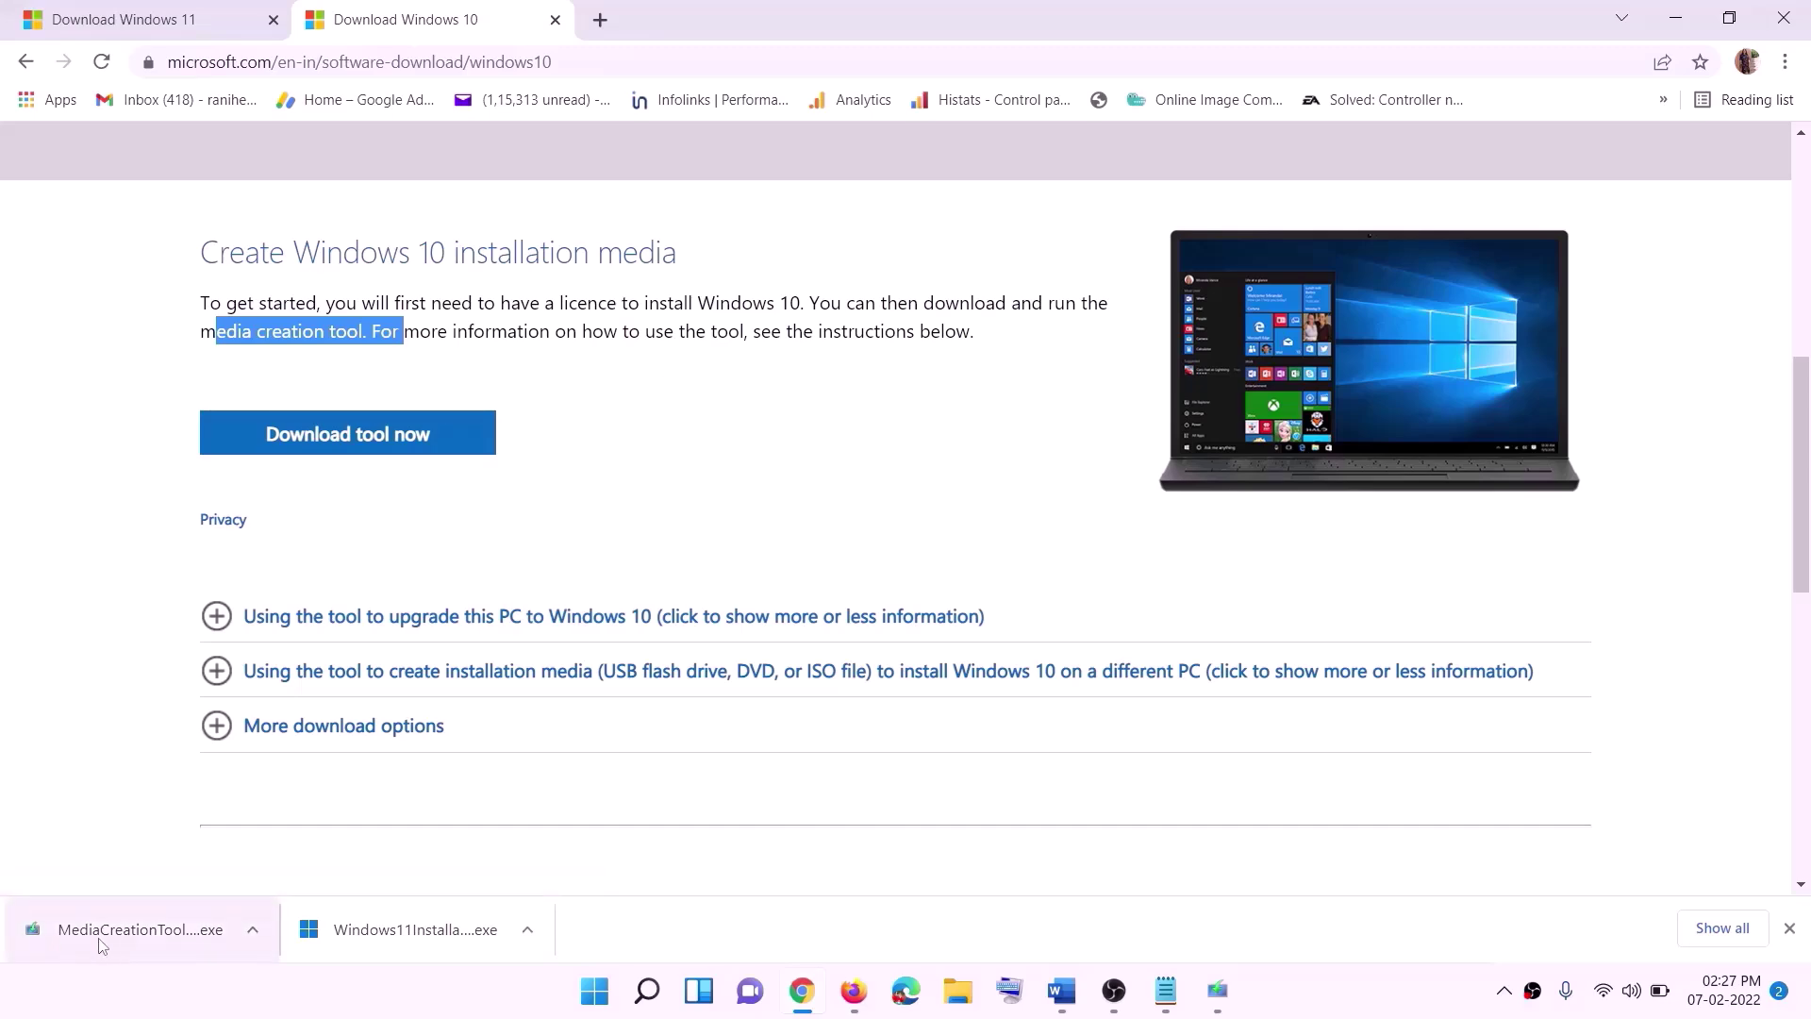
# - Run MediaCreationTool, accept the licence, and choose 'Upgrade this PC now' to begin downloading
pyautogui.click(1222, 998)
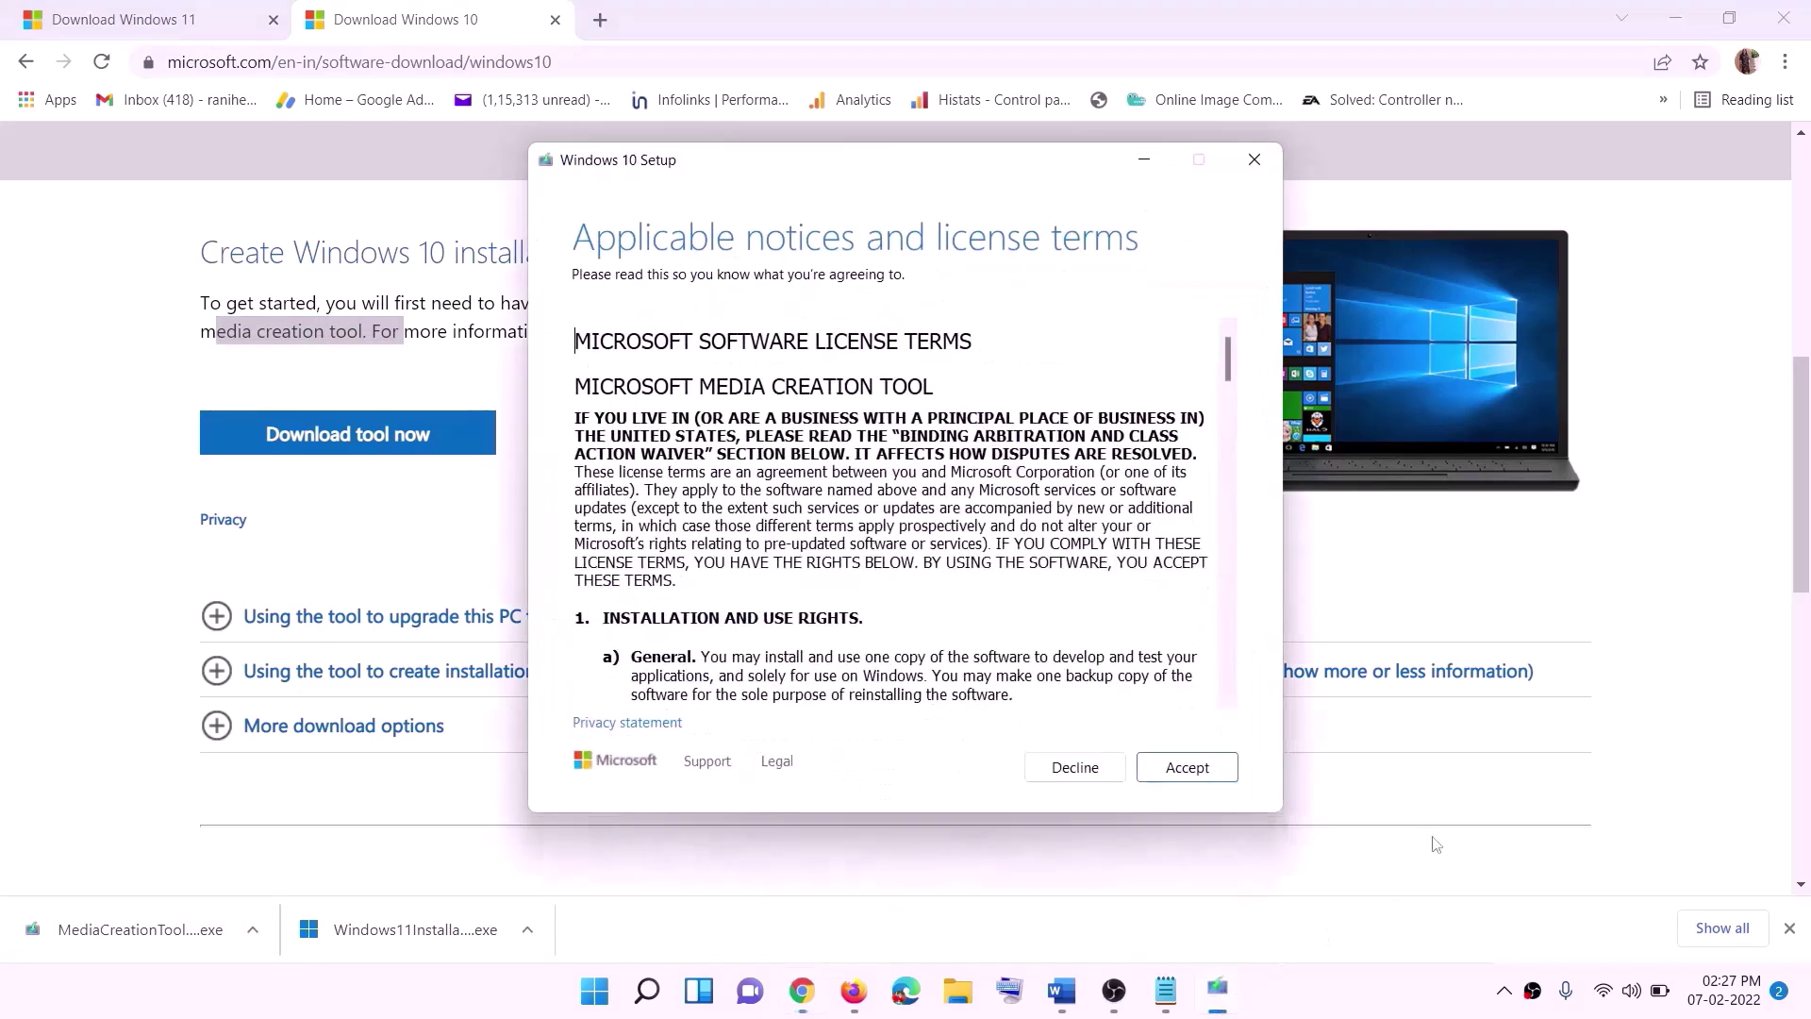
pyautogui.click(1181, 769)
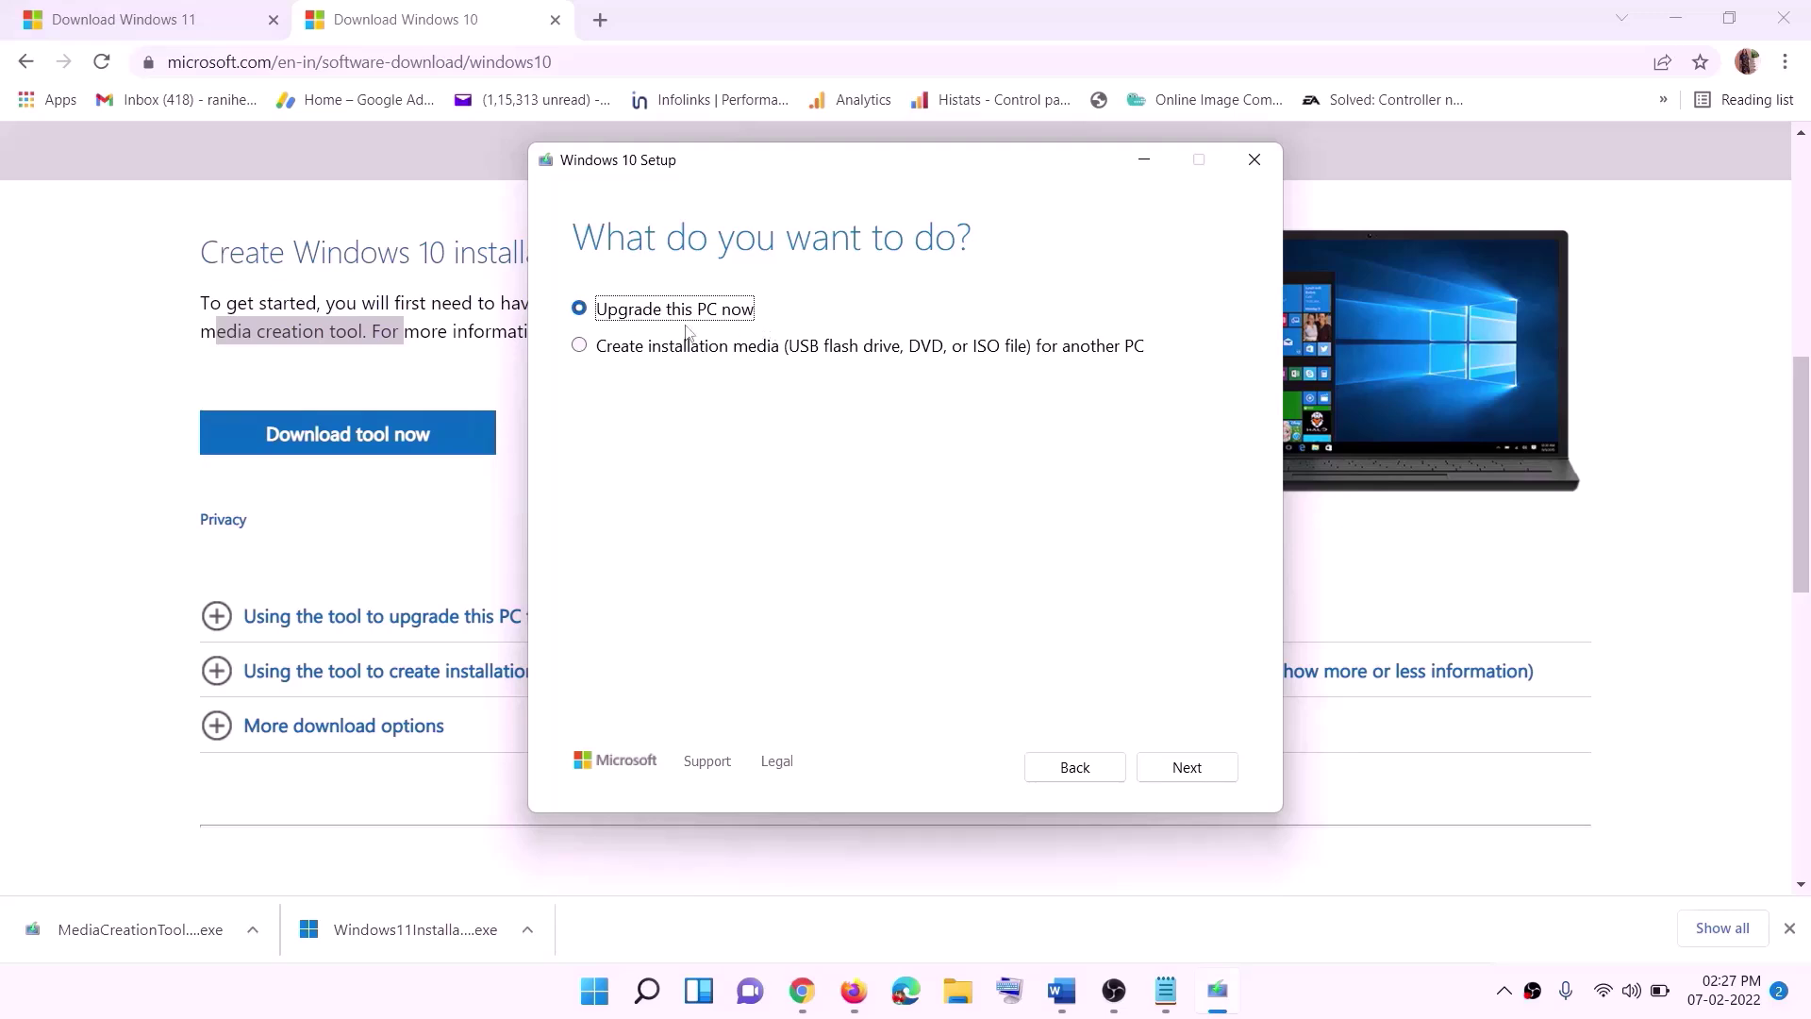
pyautogui.click(1185, 767)
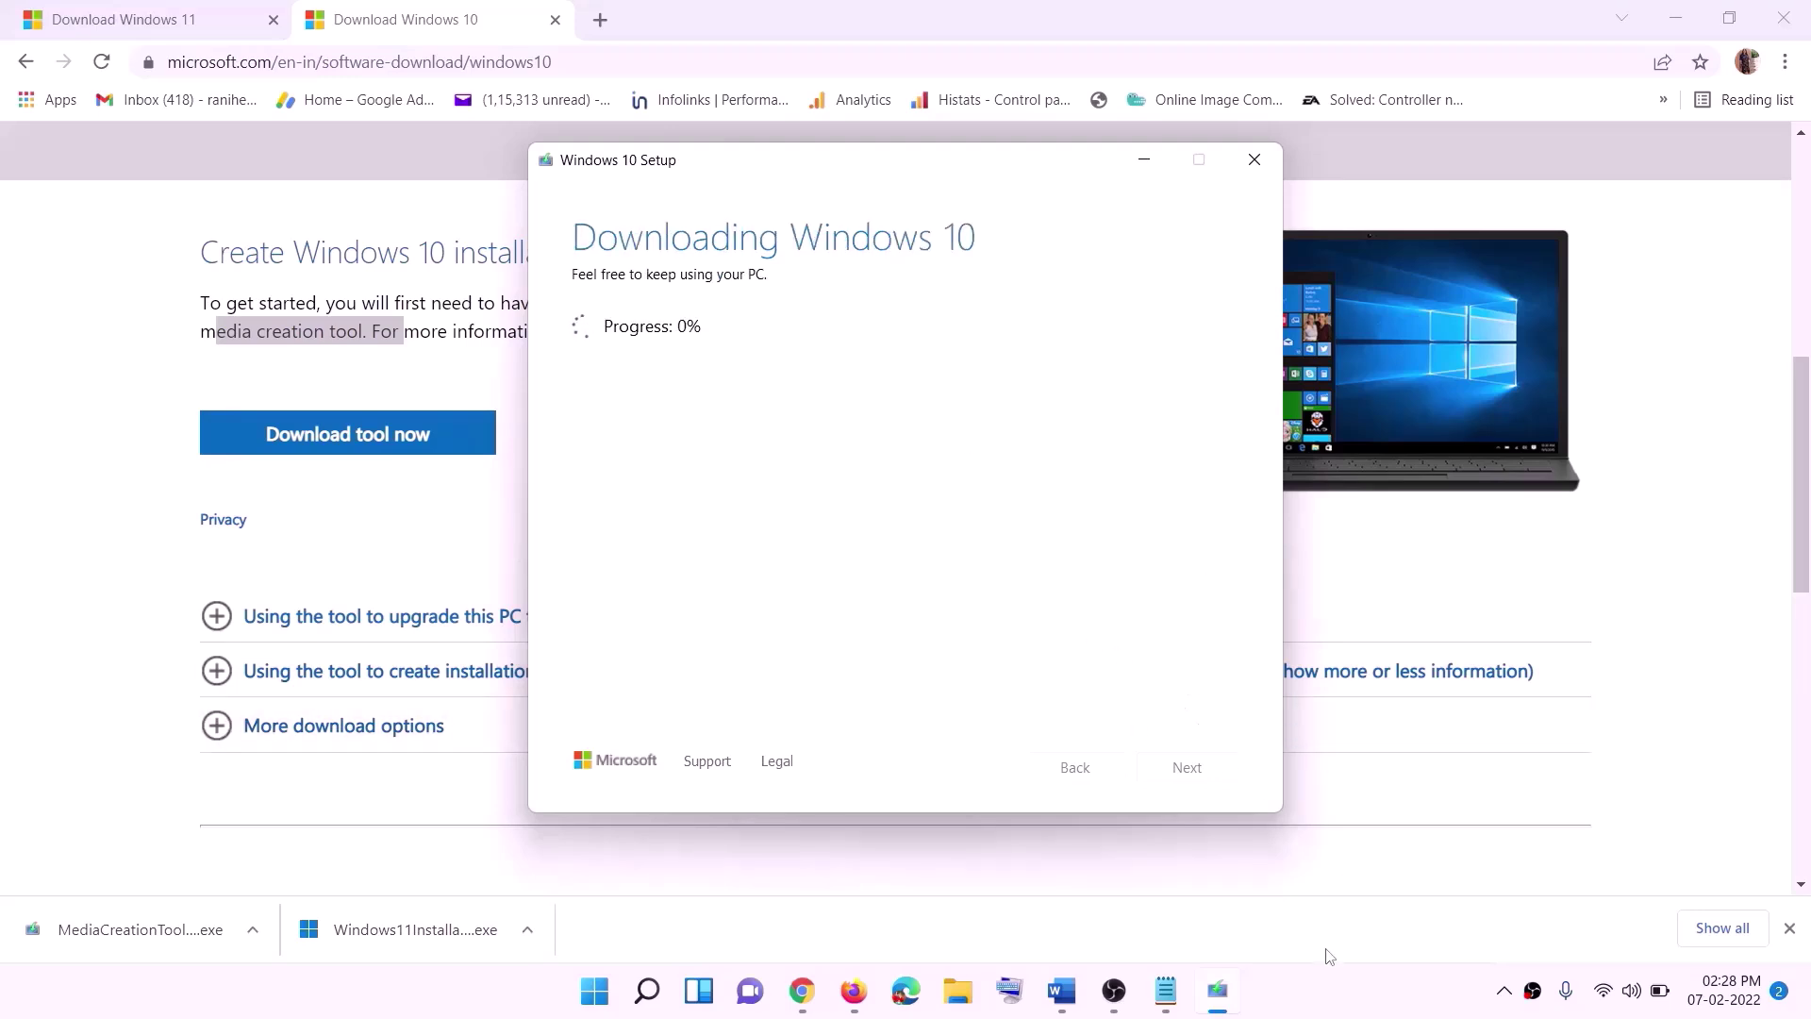
pyautogui.click(1340, 1009)
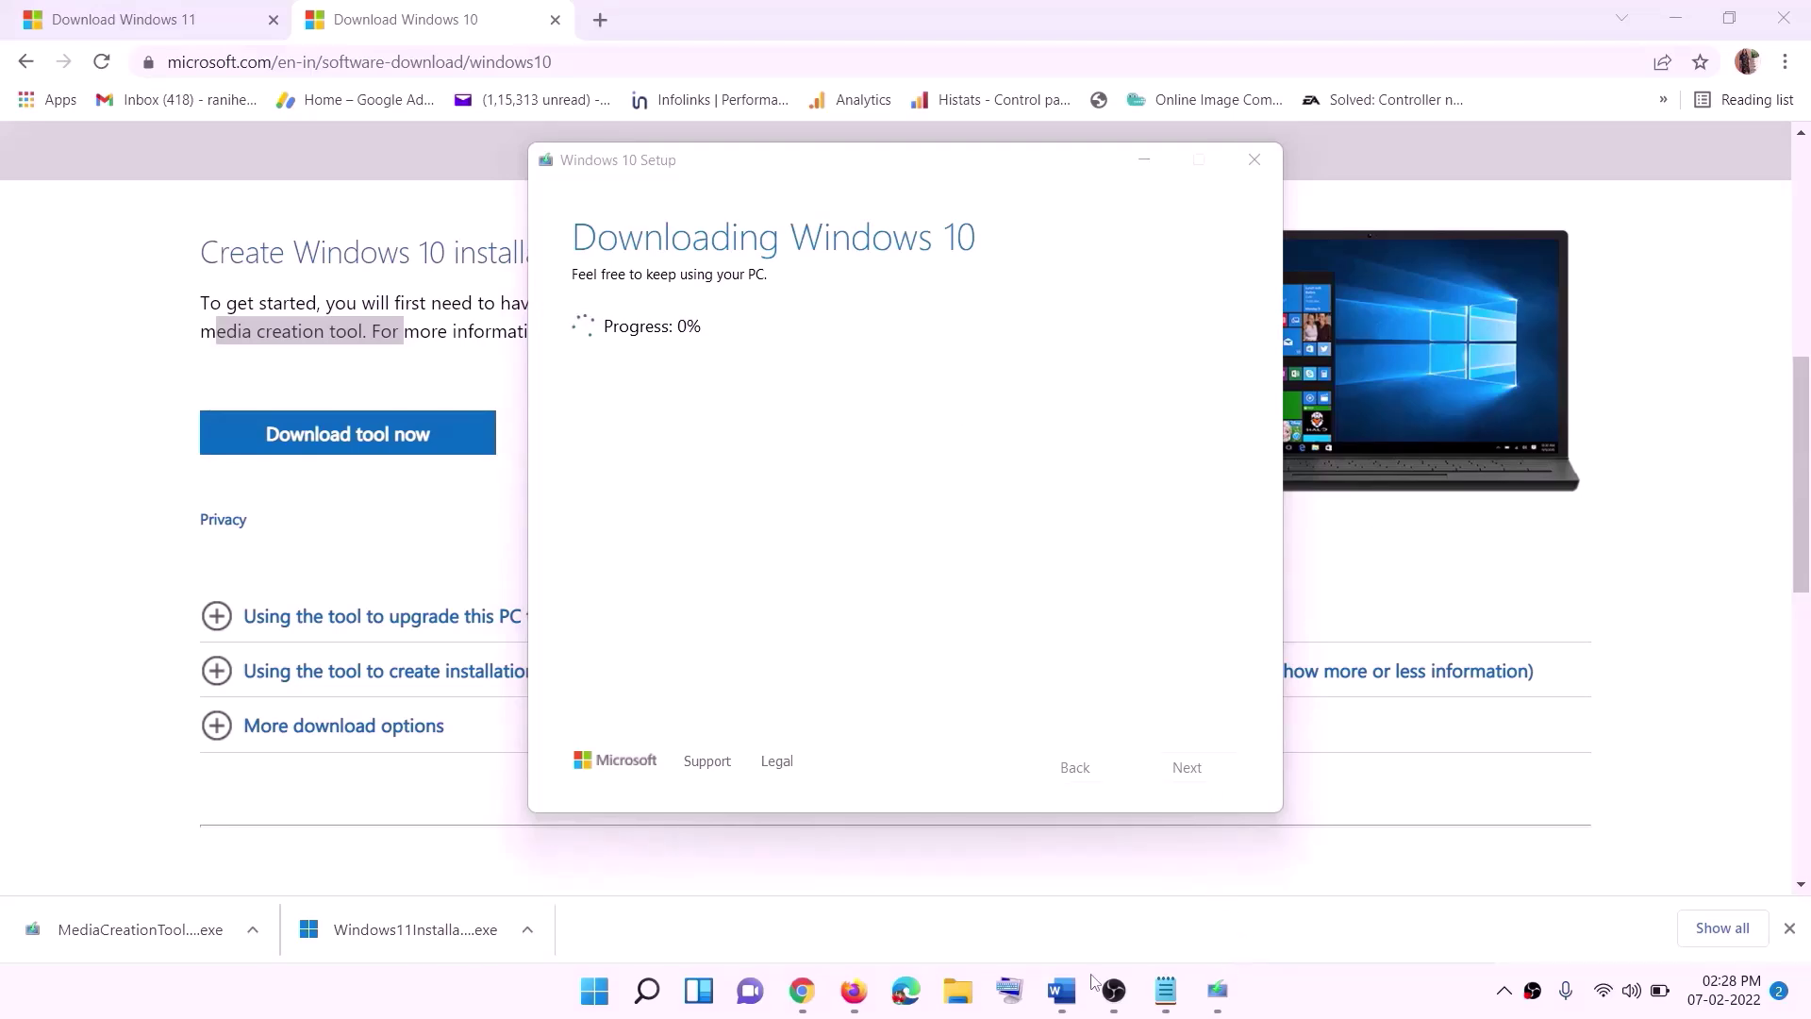
pyautogui.click(1061, 990)
# - Maximize Word to review the Ready to install screenshot, then return to Chrome
pyautogui.scroll(-2, 173, 456)
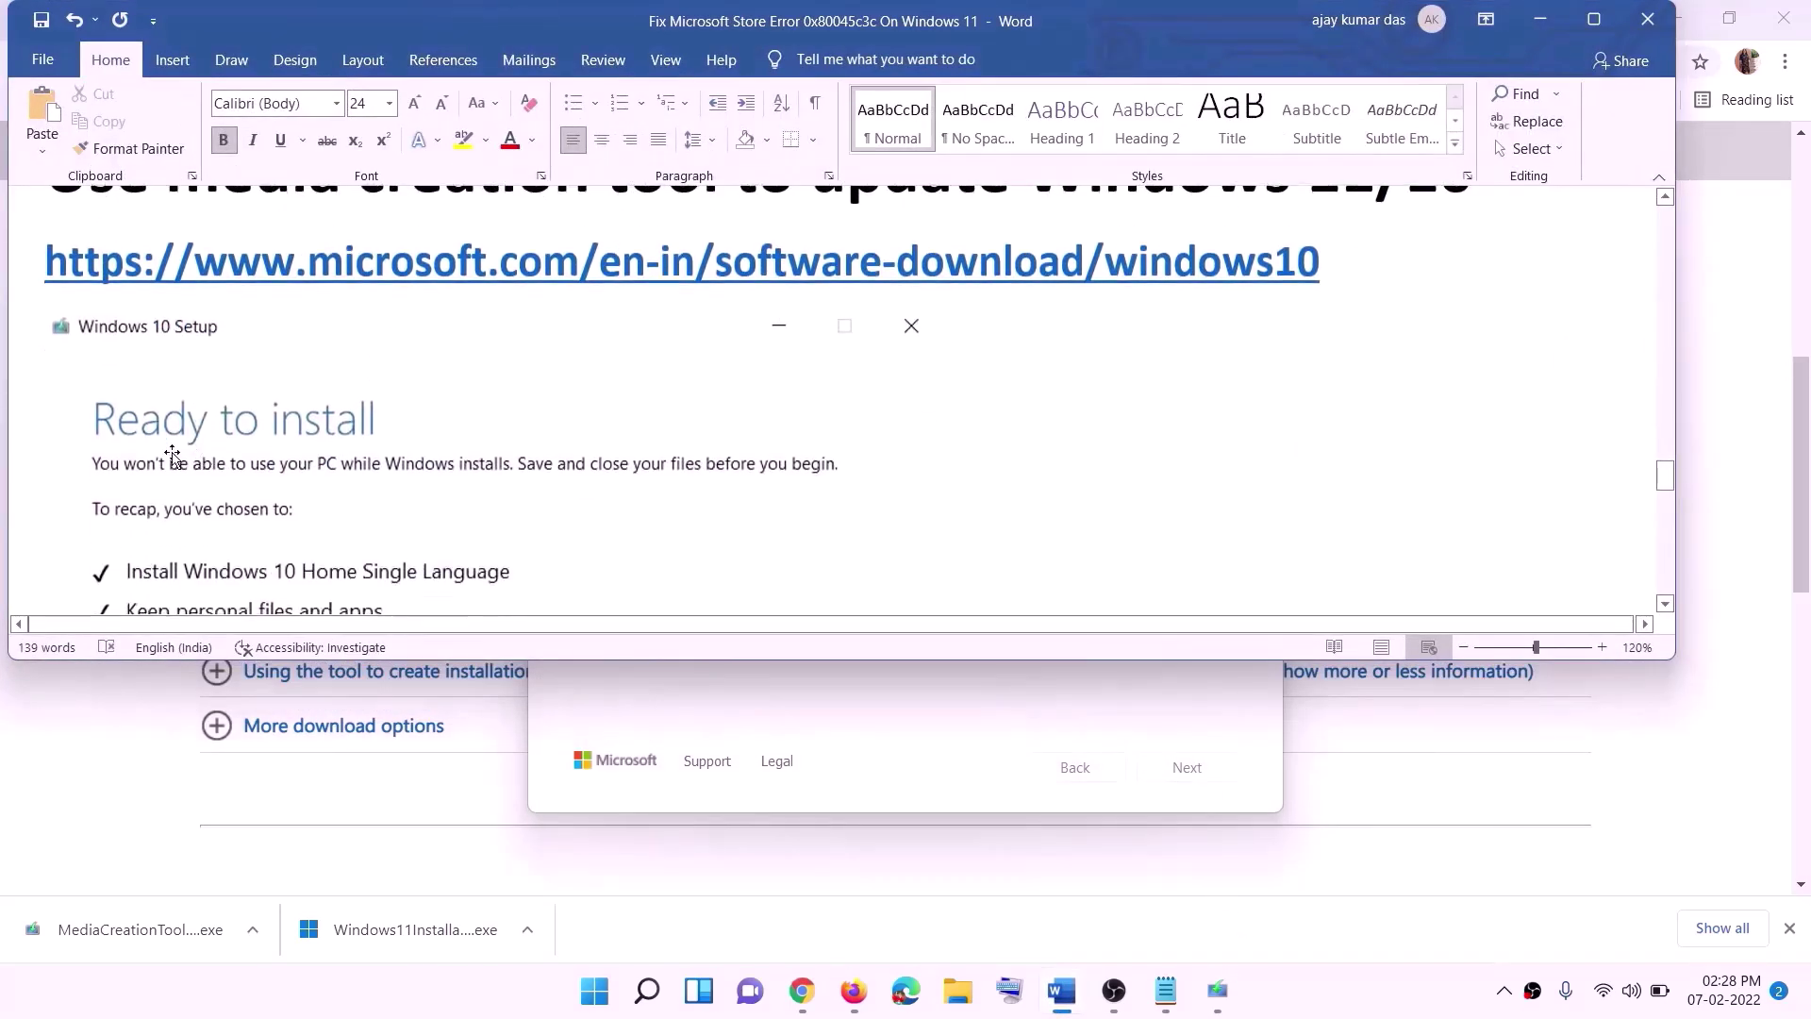
pyautogui.click(1593, 19)
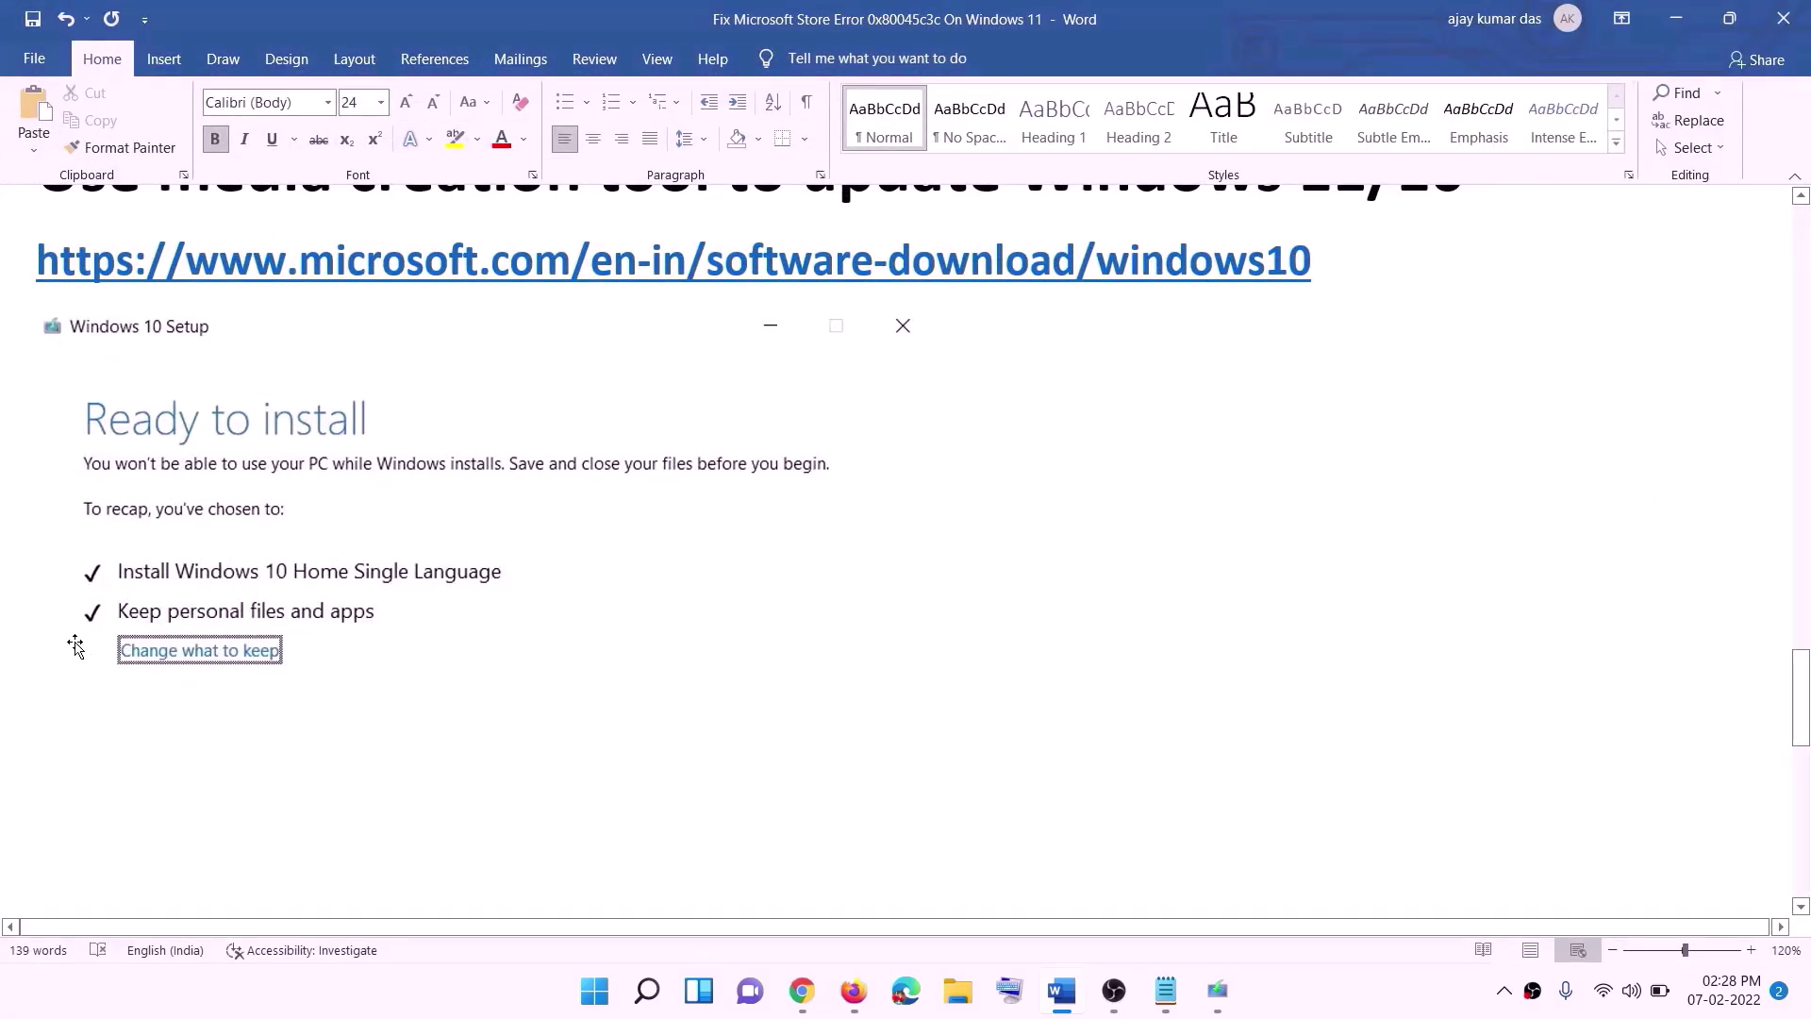
pyautogui.scroll(-3, 930, 659)
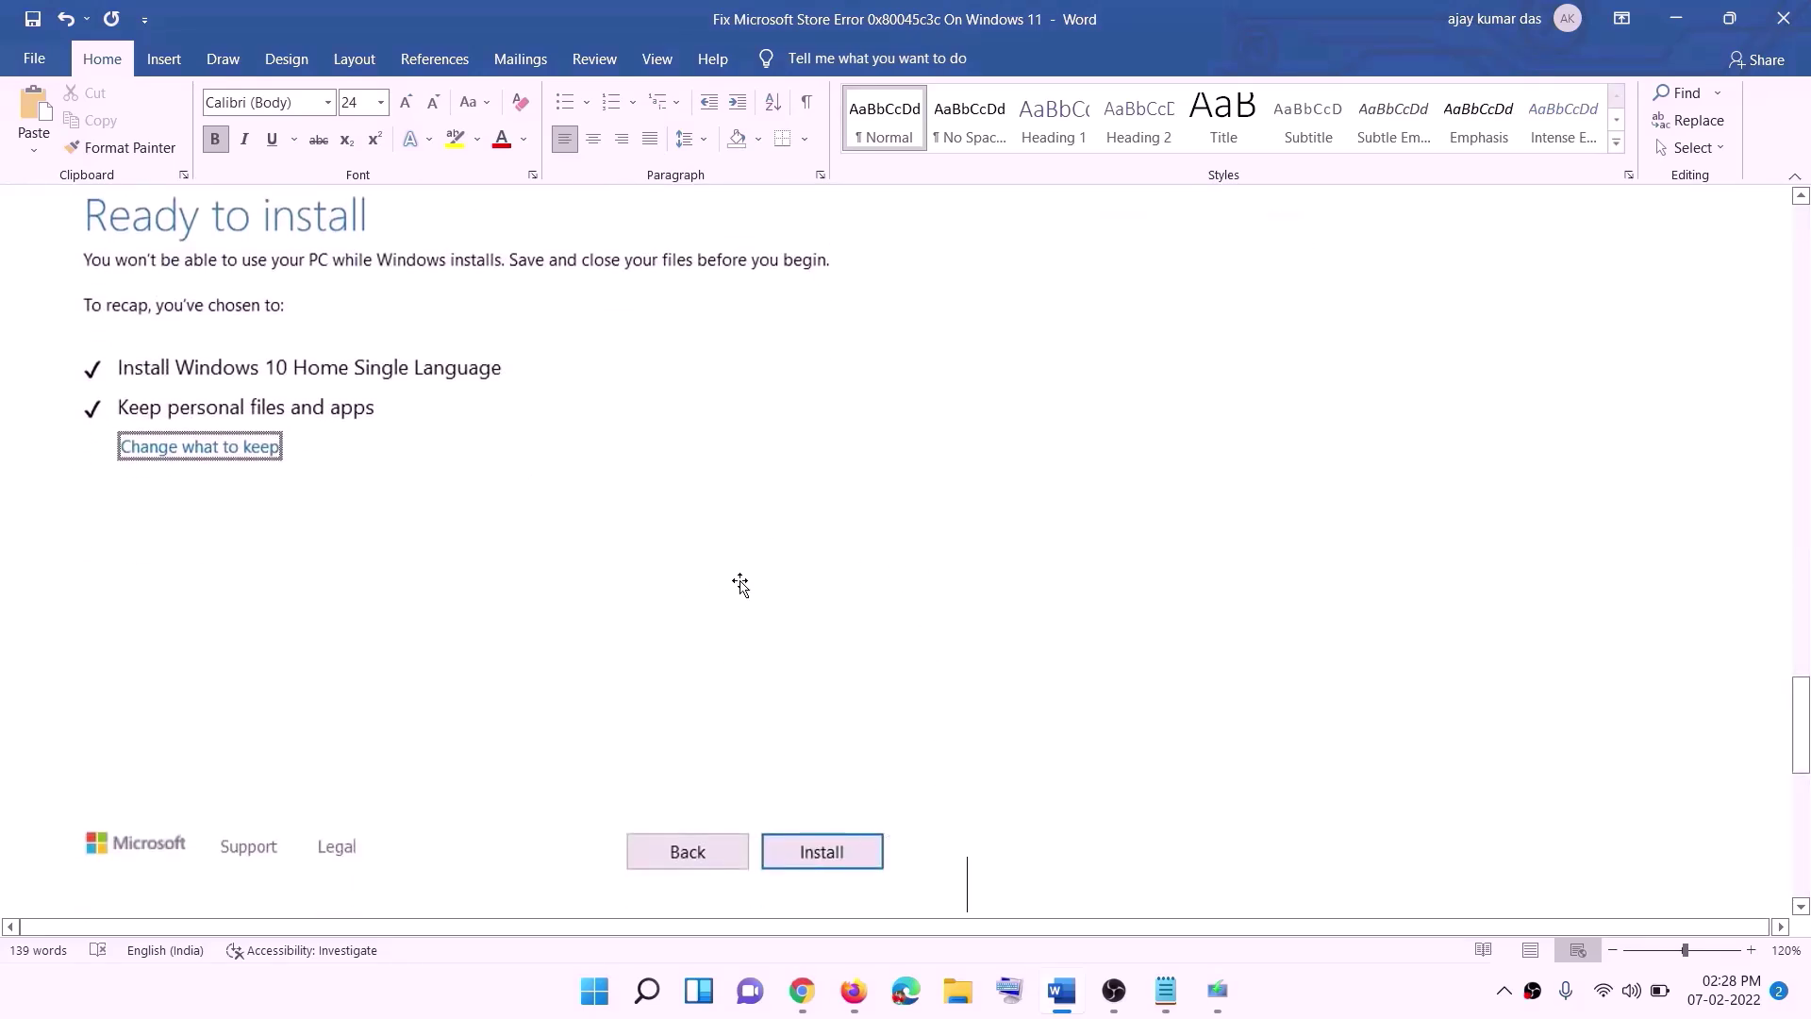
pyautogui.scroll(1, 739, 584)
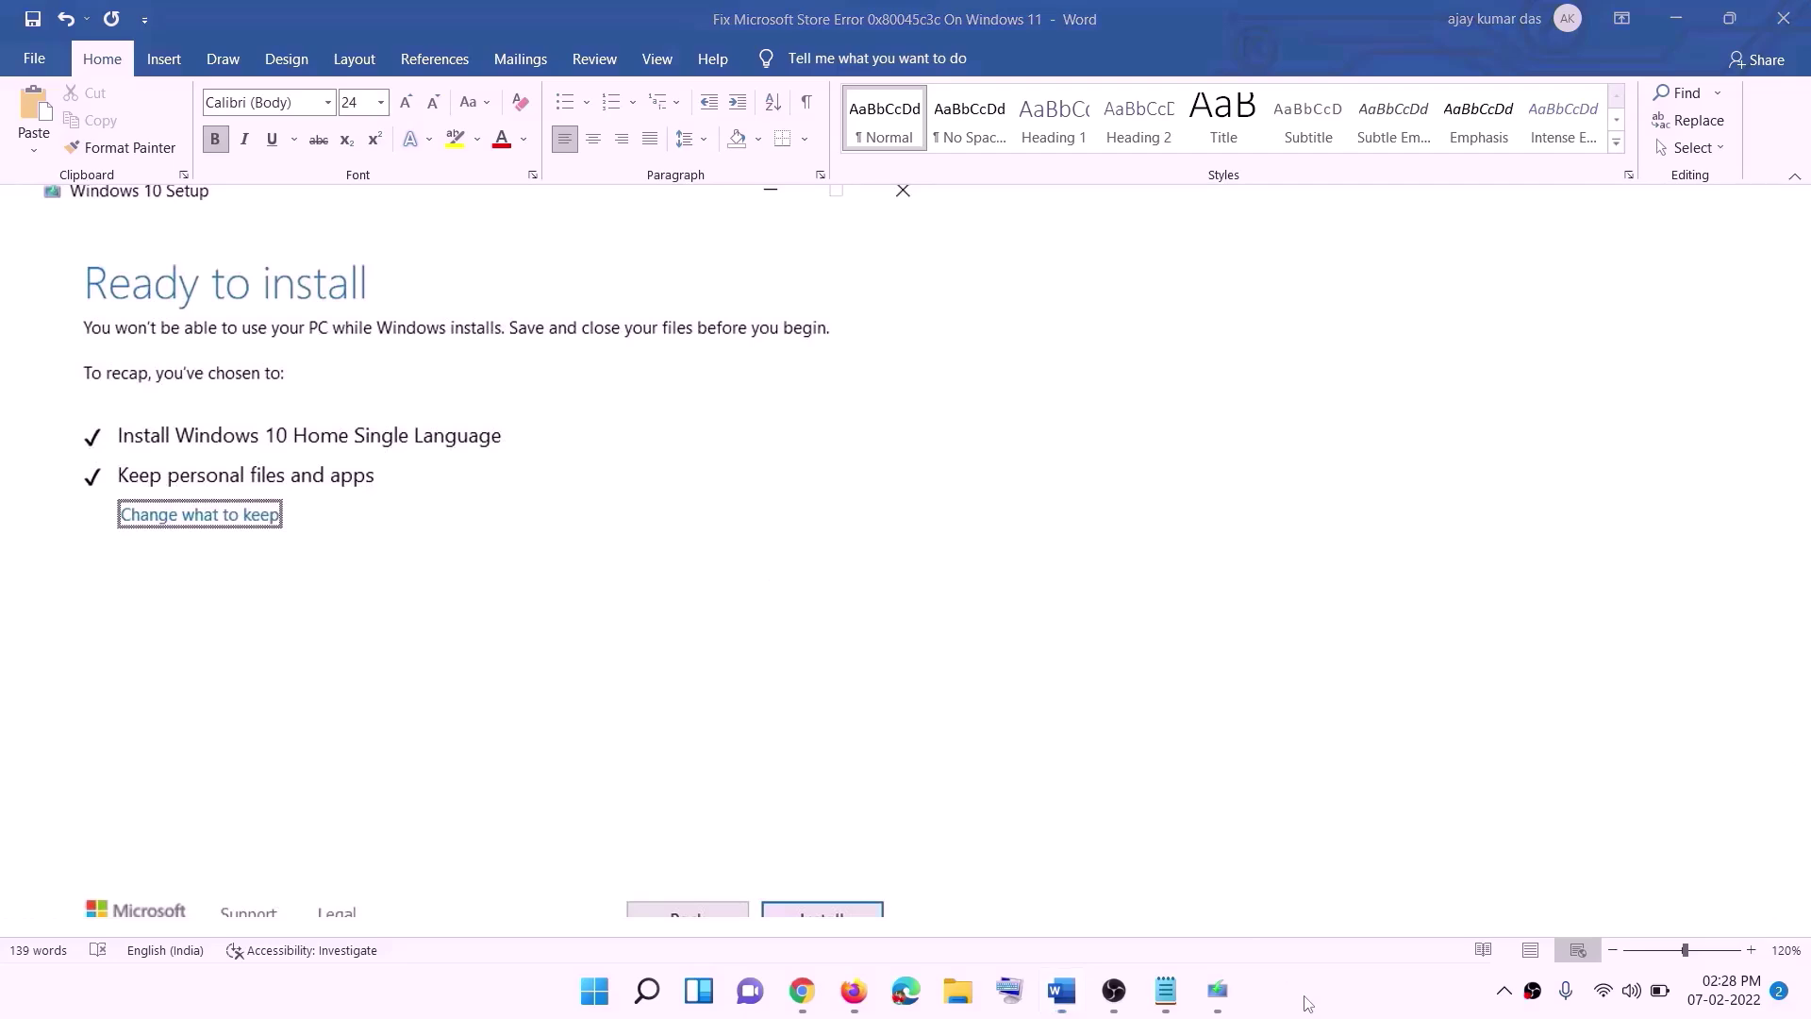
pyautogui.click(830, 992)
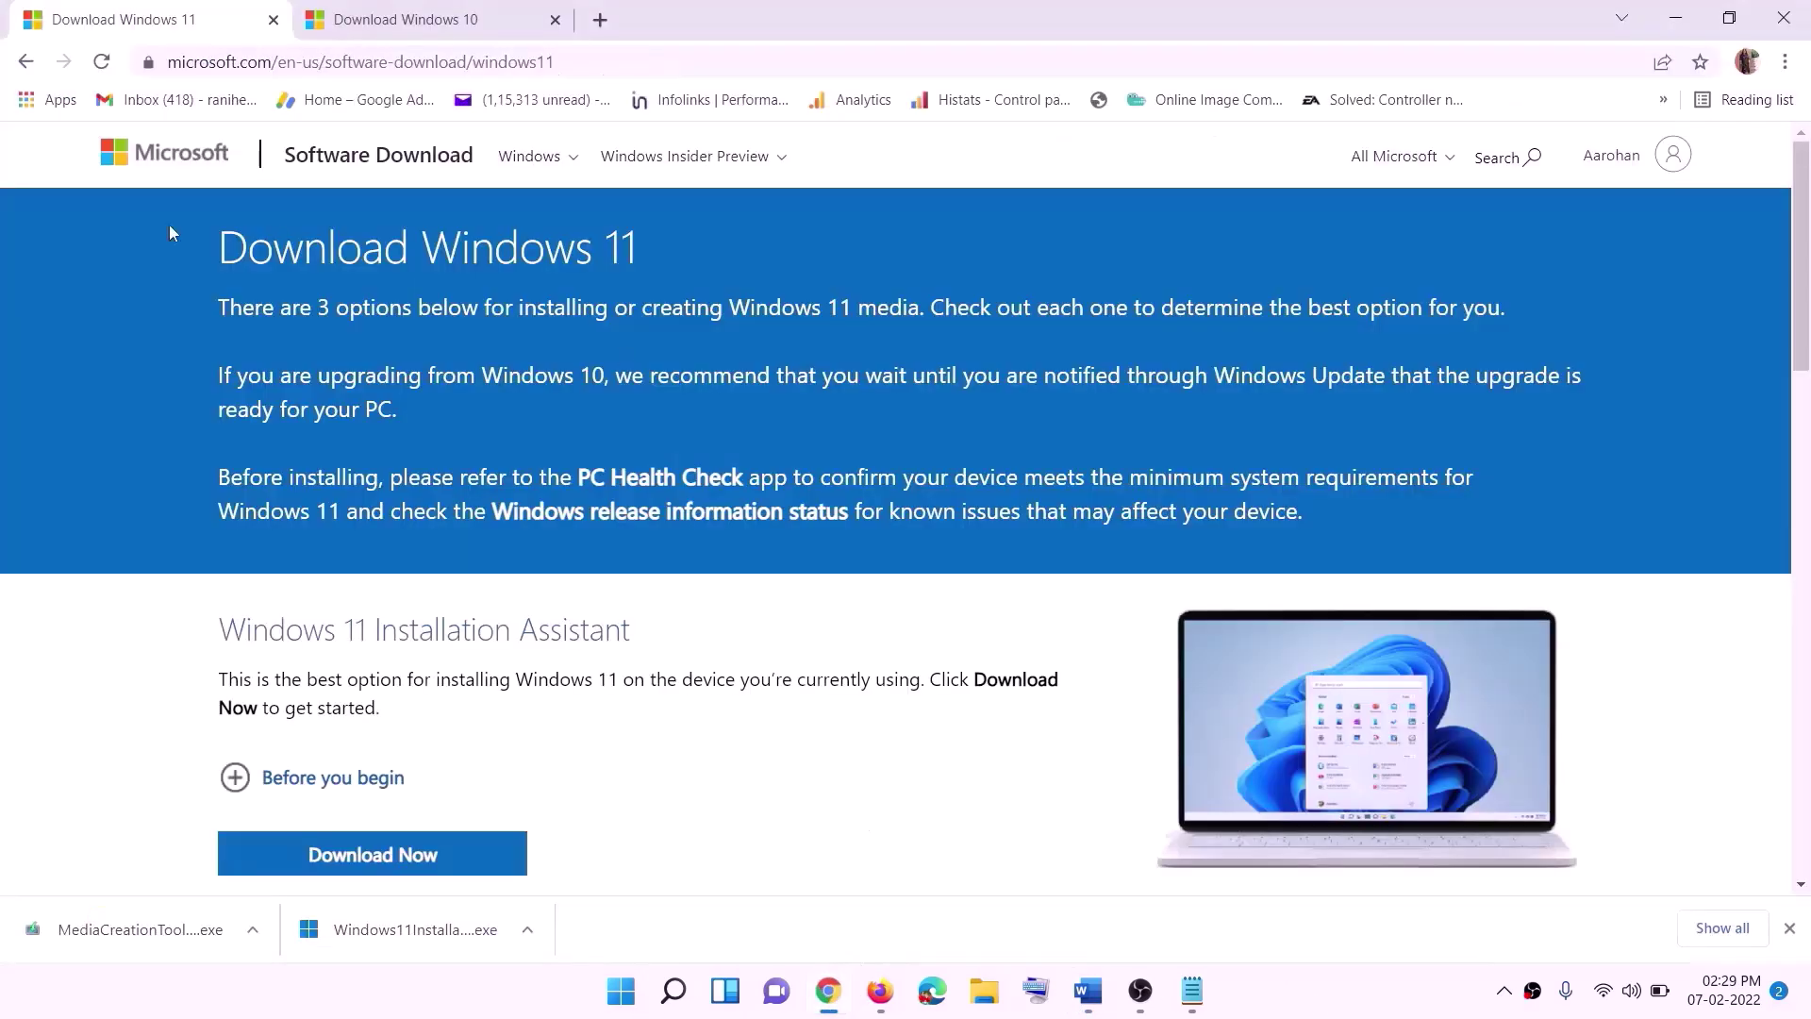